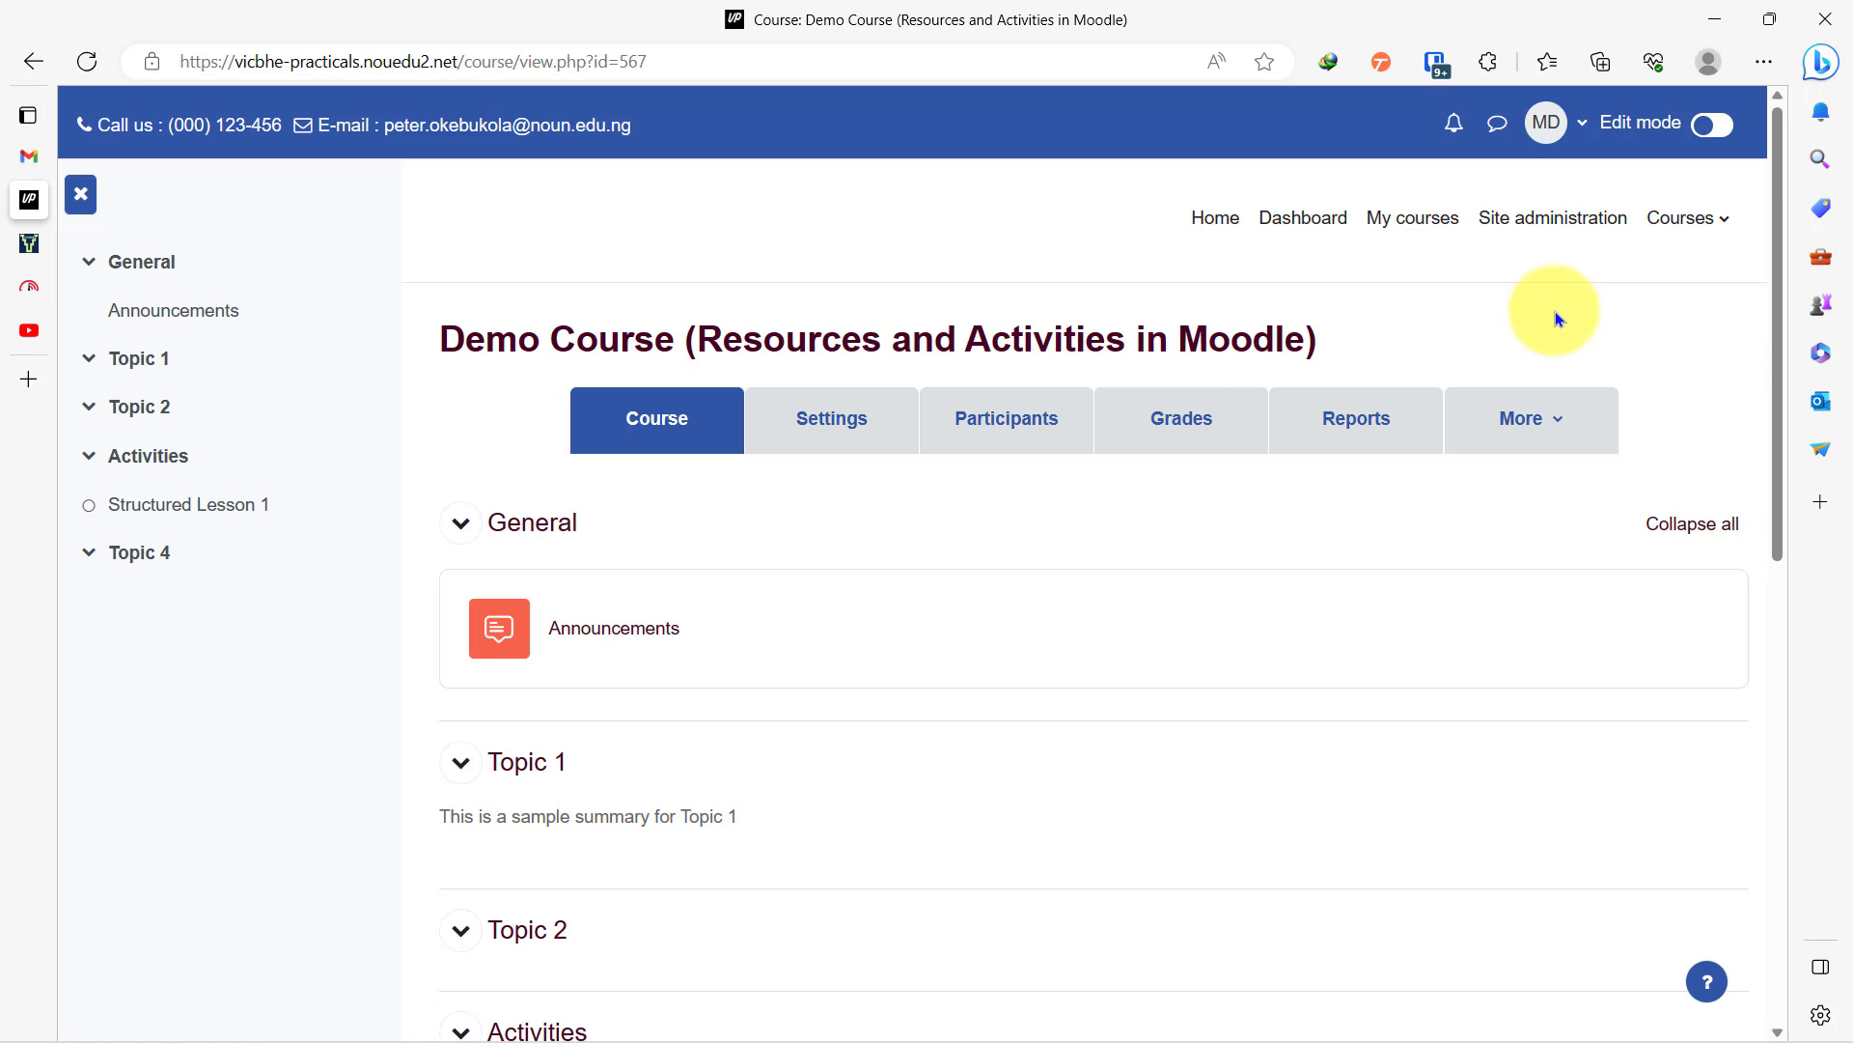
Step: Turn on Edit mode for the Demo Course and scroll down to Topic 1
{"action": "left_click", "coordinate": [1717, 126]}
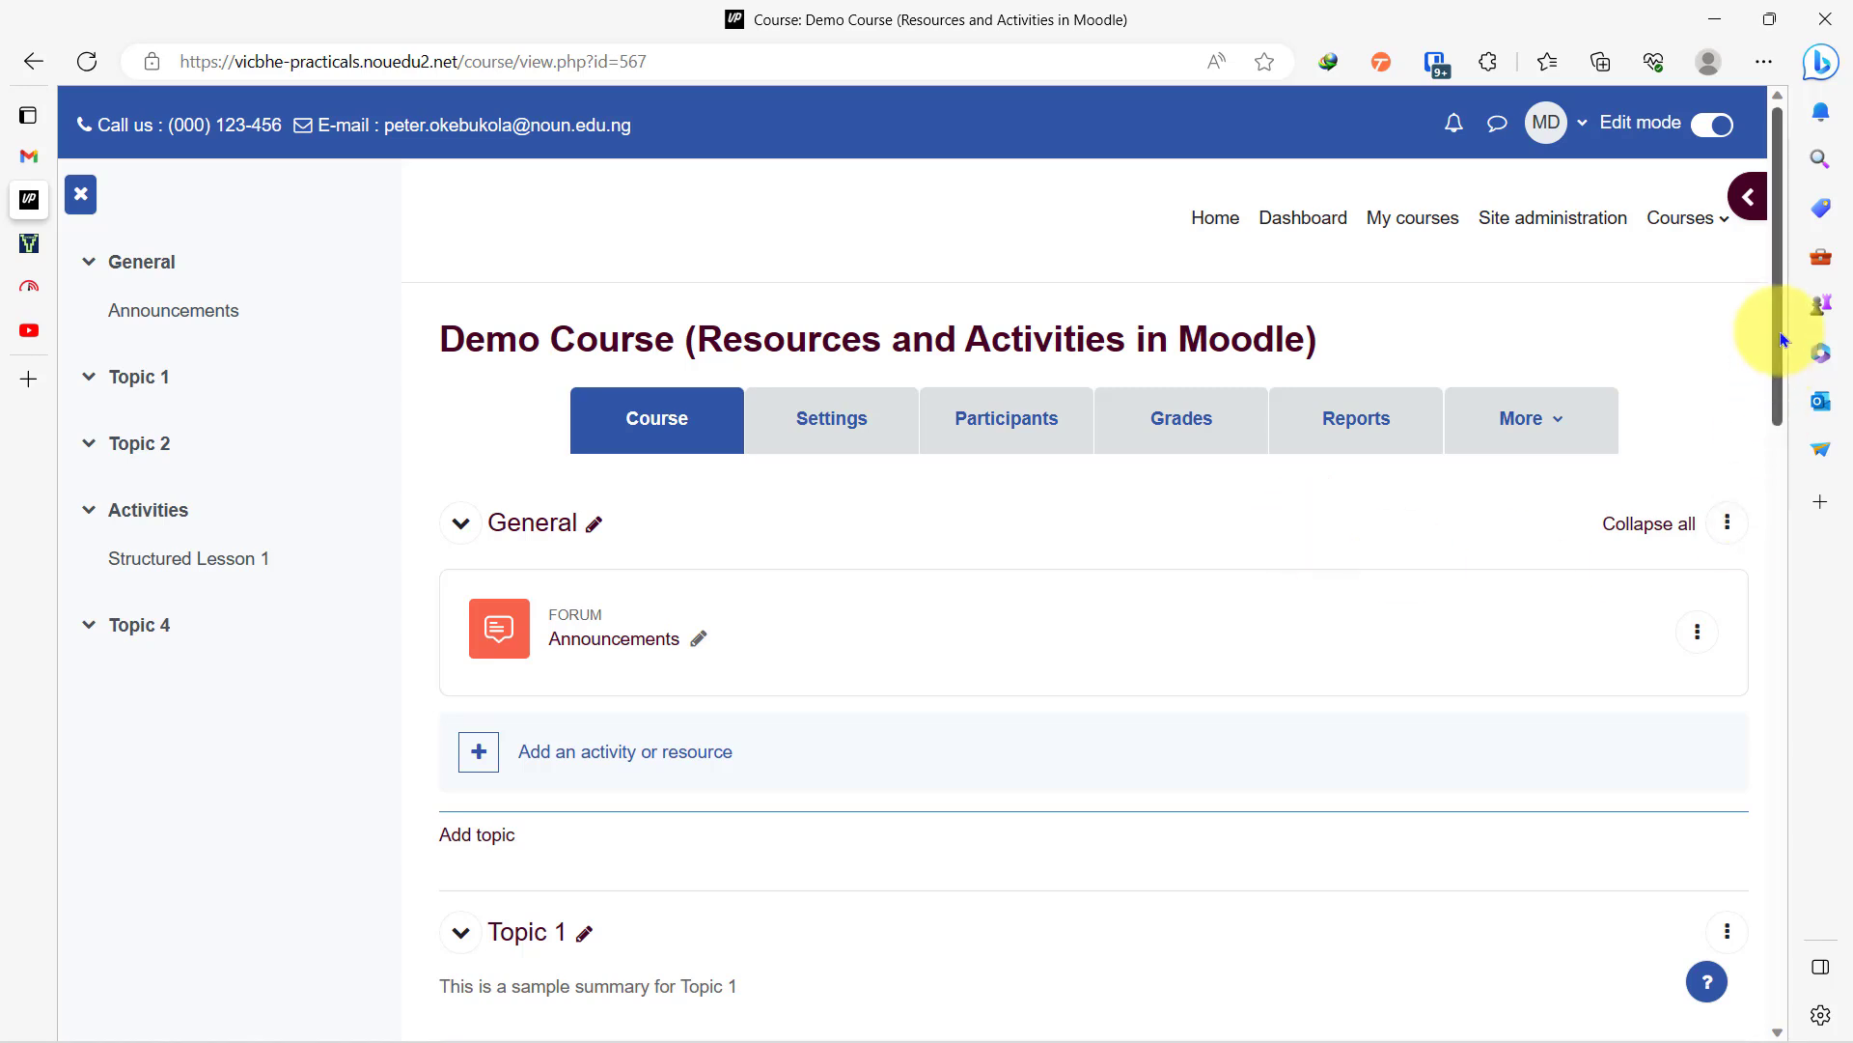
{"action": "left_click_drag", "start_coordinate": [1773, 293], "coordinate": [1822, 500]}
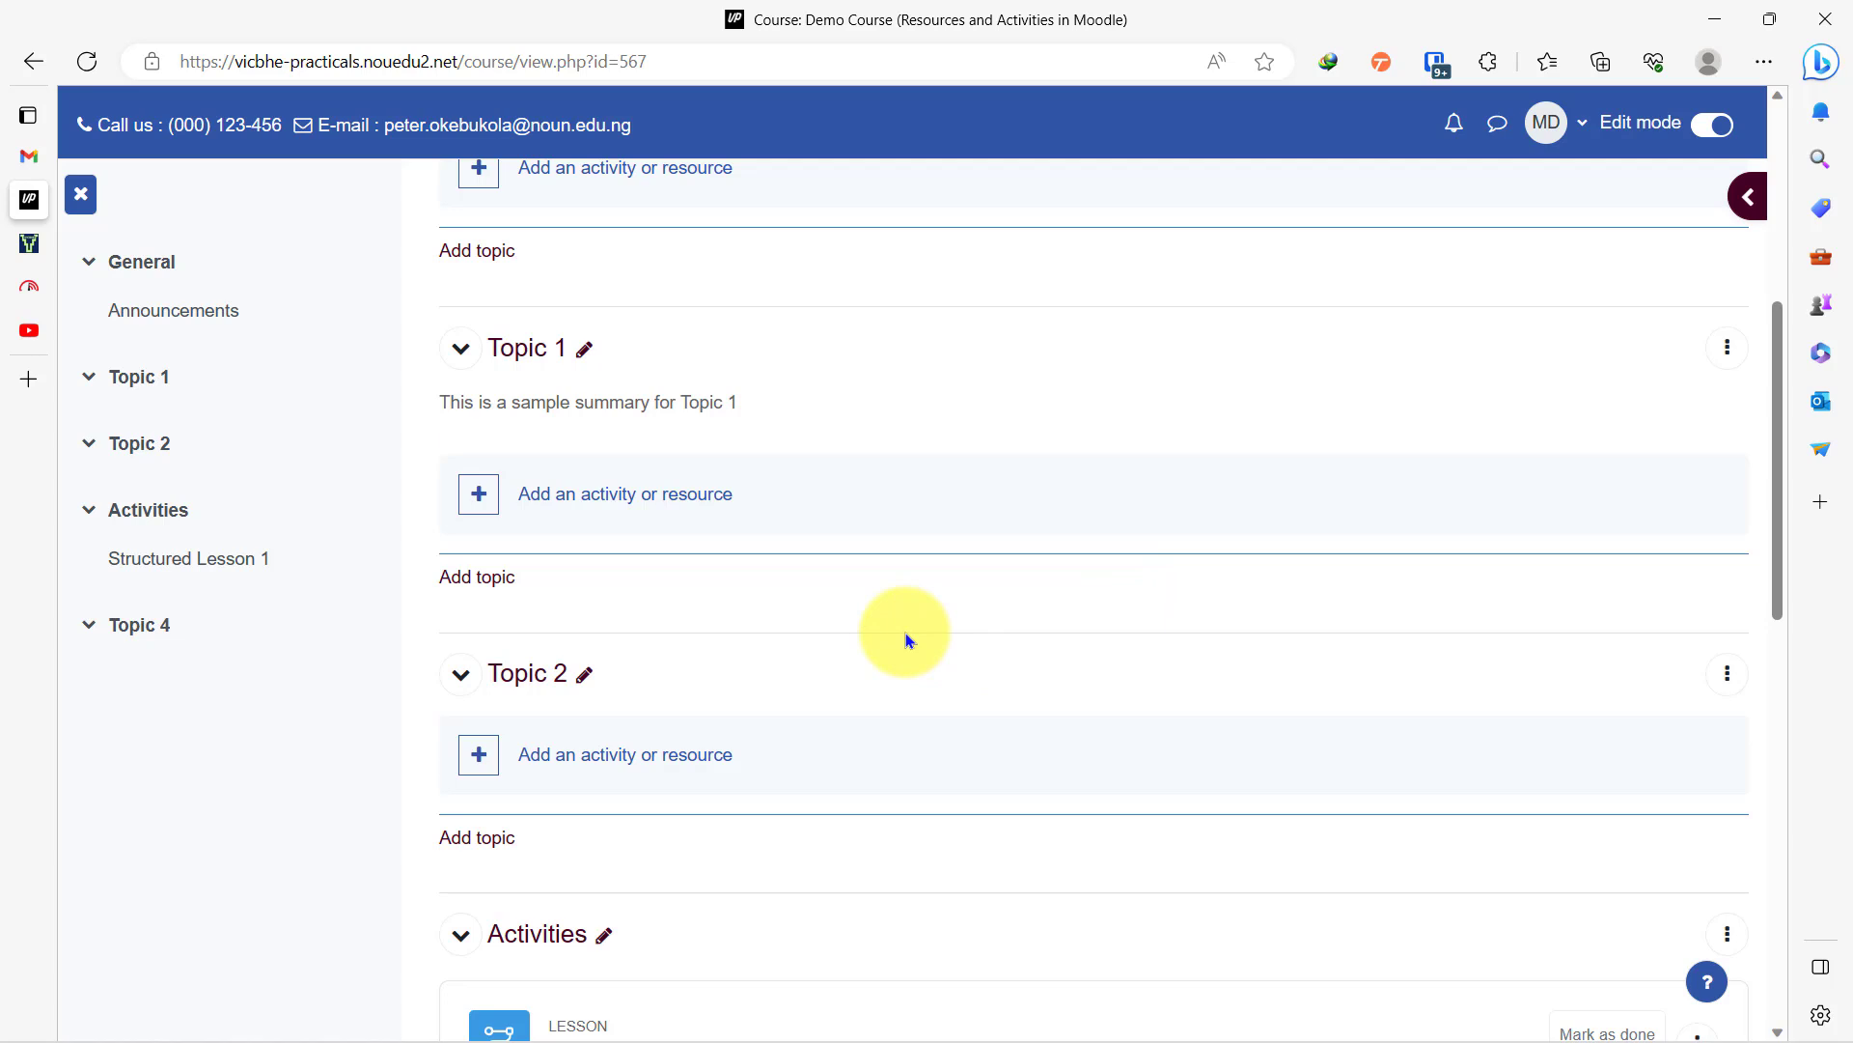
Step: Open Topic 1's activity chooser, filter to Resources, and show the Page description
{"action": "left_click", "coordinate": [567, 504]}
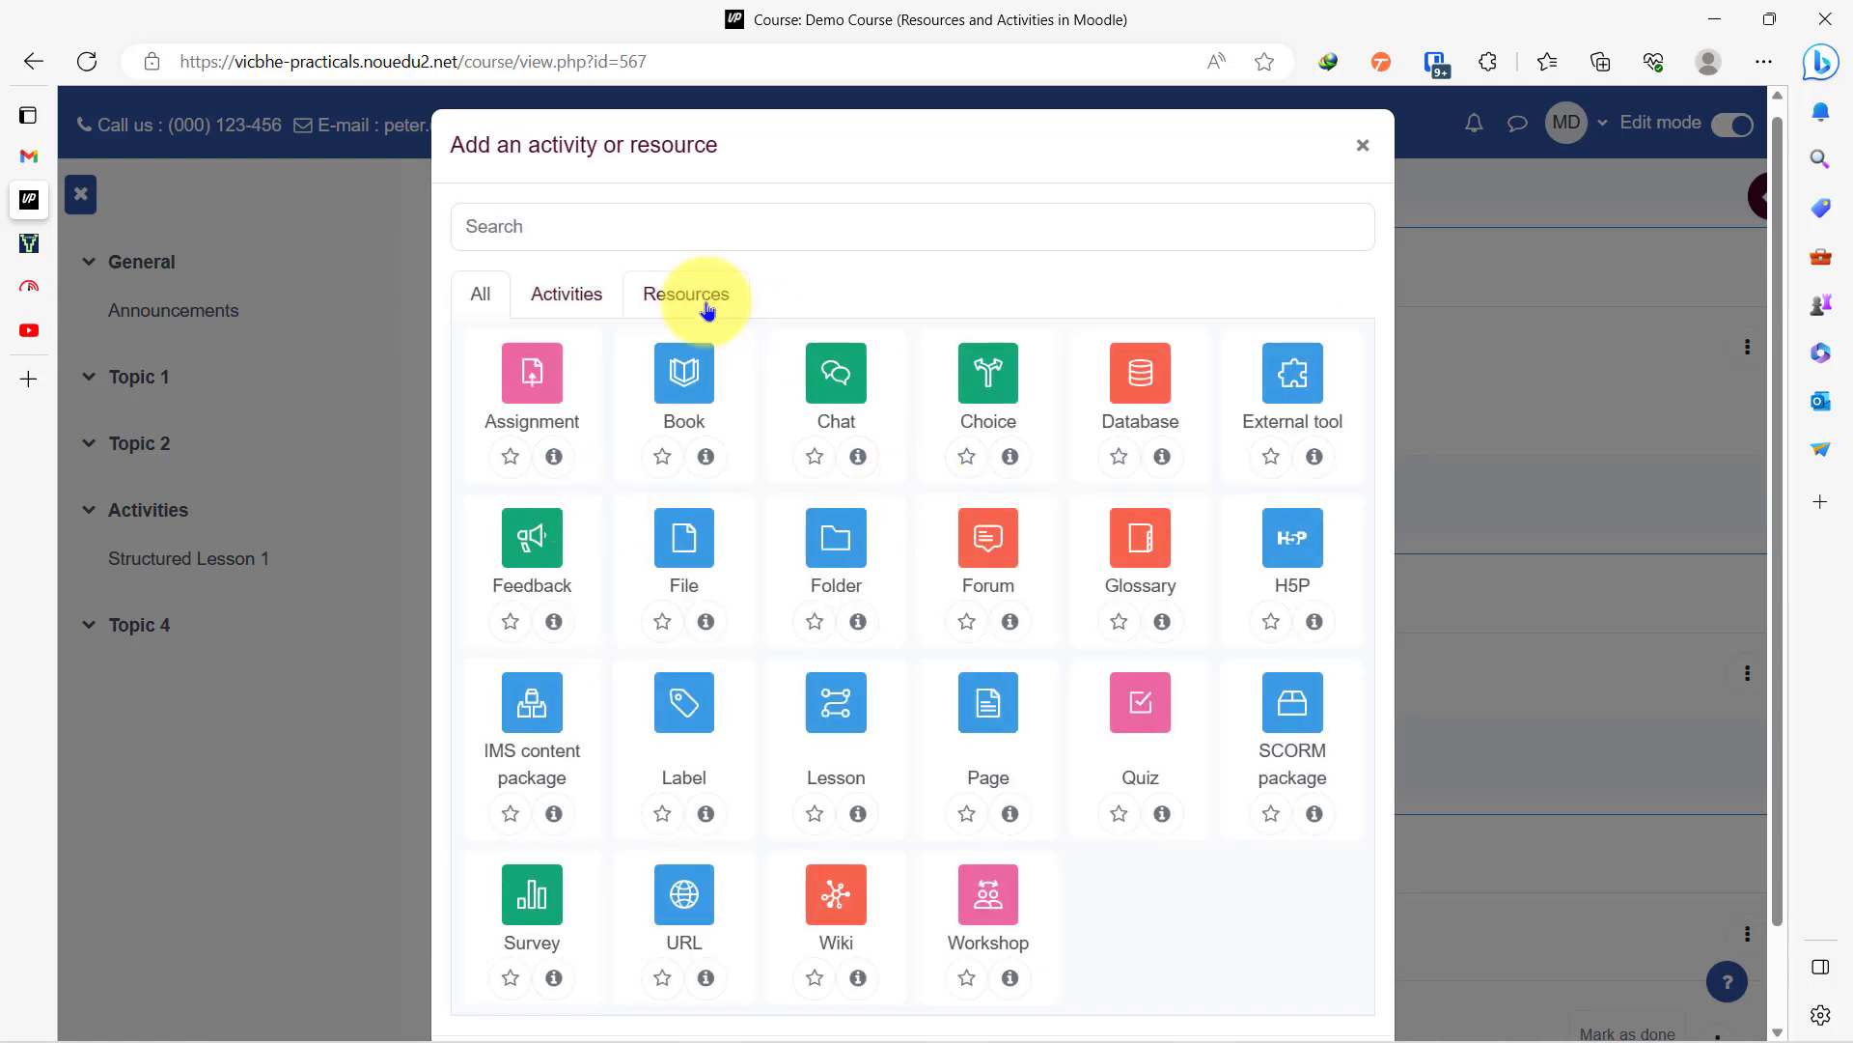
{"action": "left_click", "coordinate": [706, 307]}
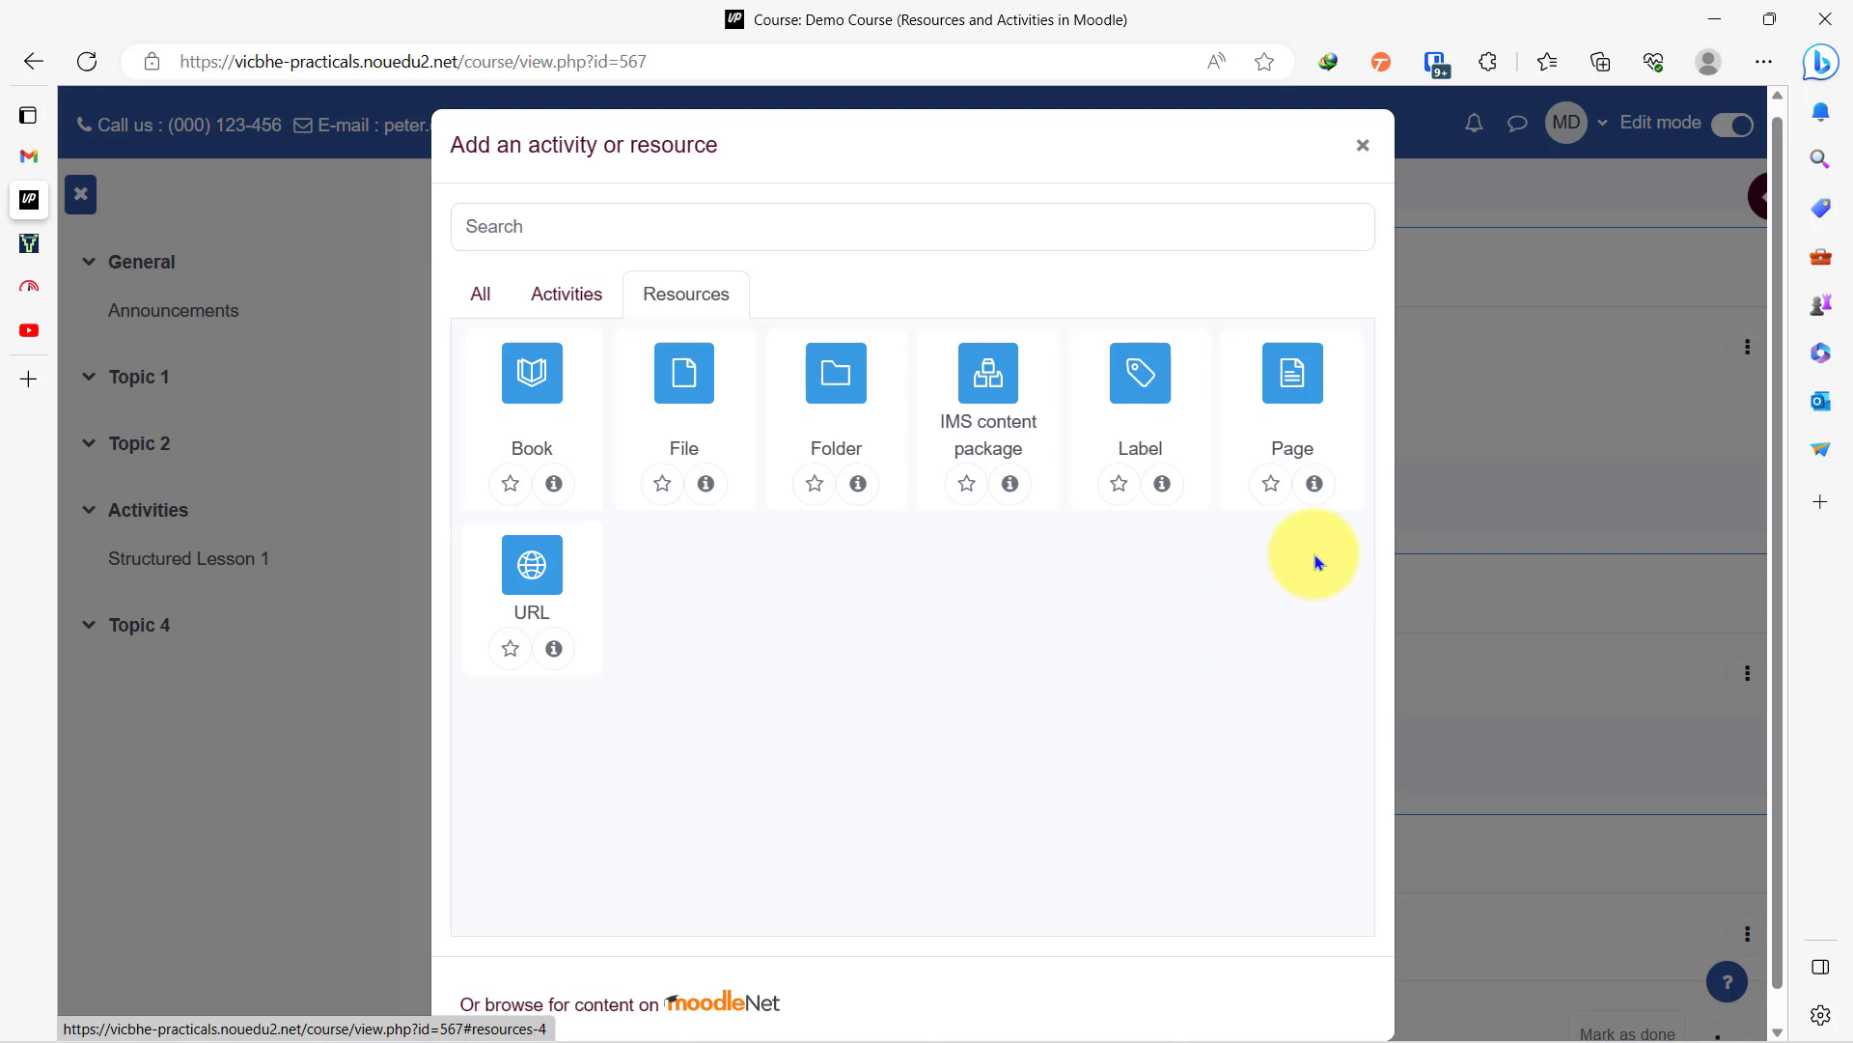
{"action": "left_click", "coordinate": [1315, 484]}
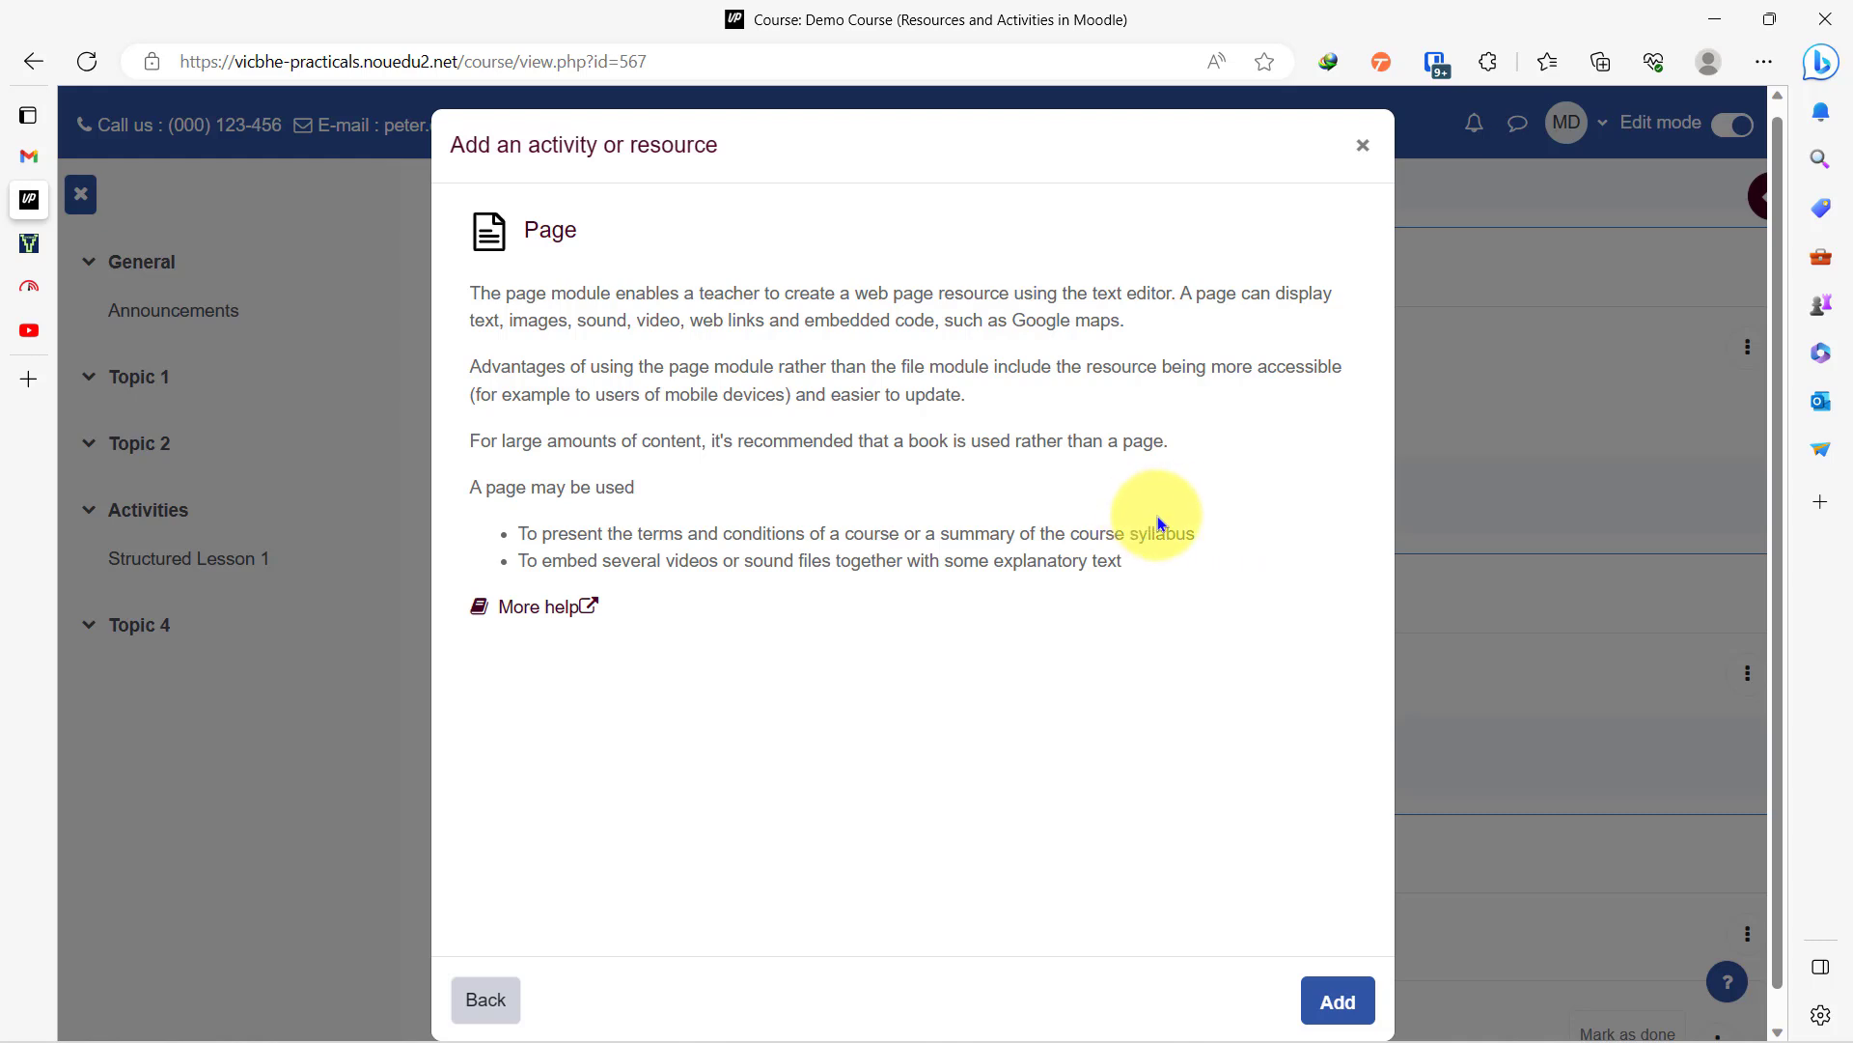
Step: Open the new Page form for Topic 1 and put the cursor in Name
{"action": "left_click", "coordinate": [1337, 1002]}
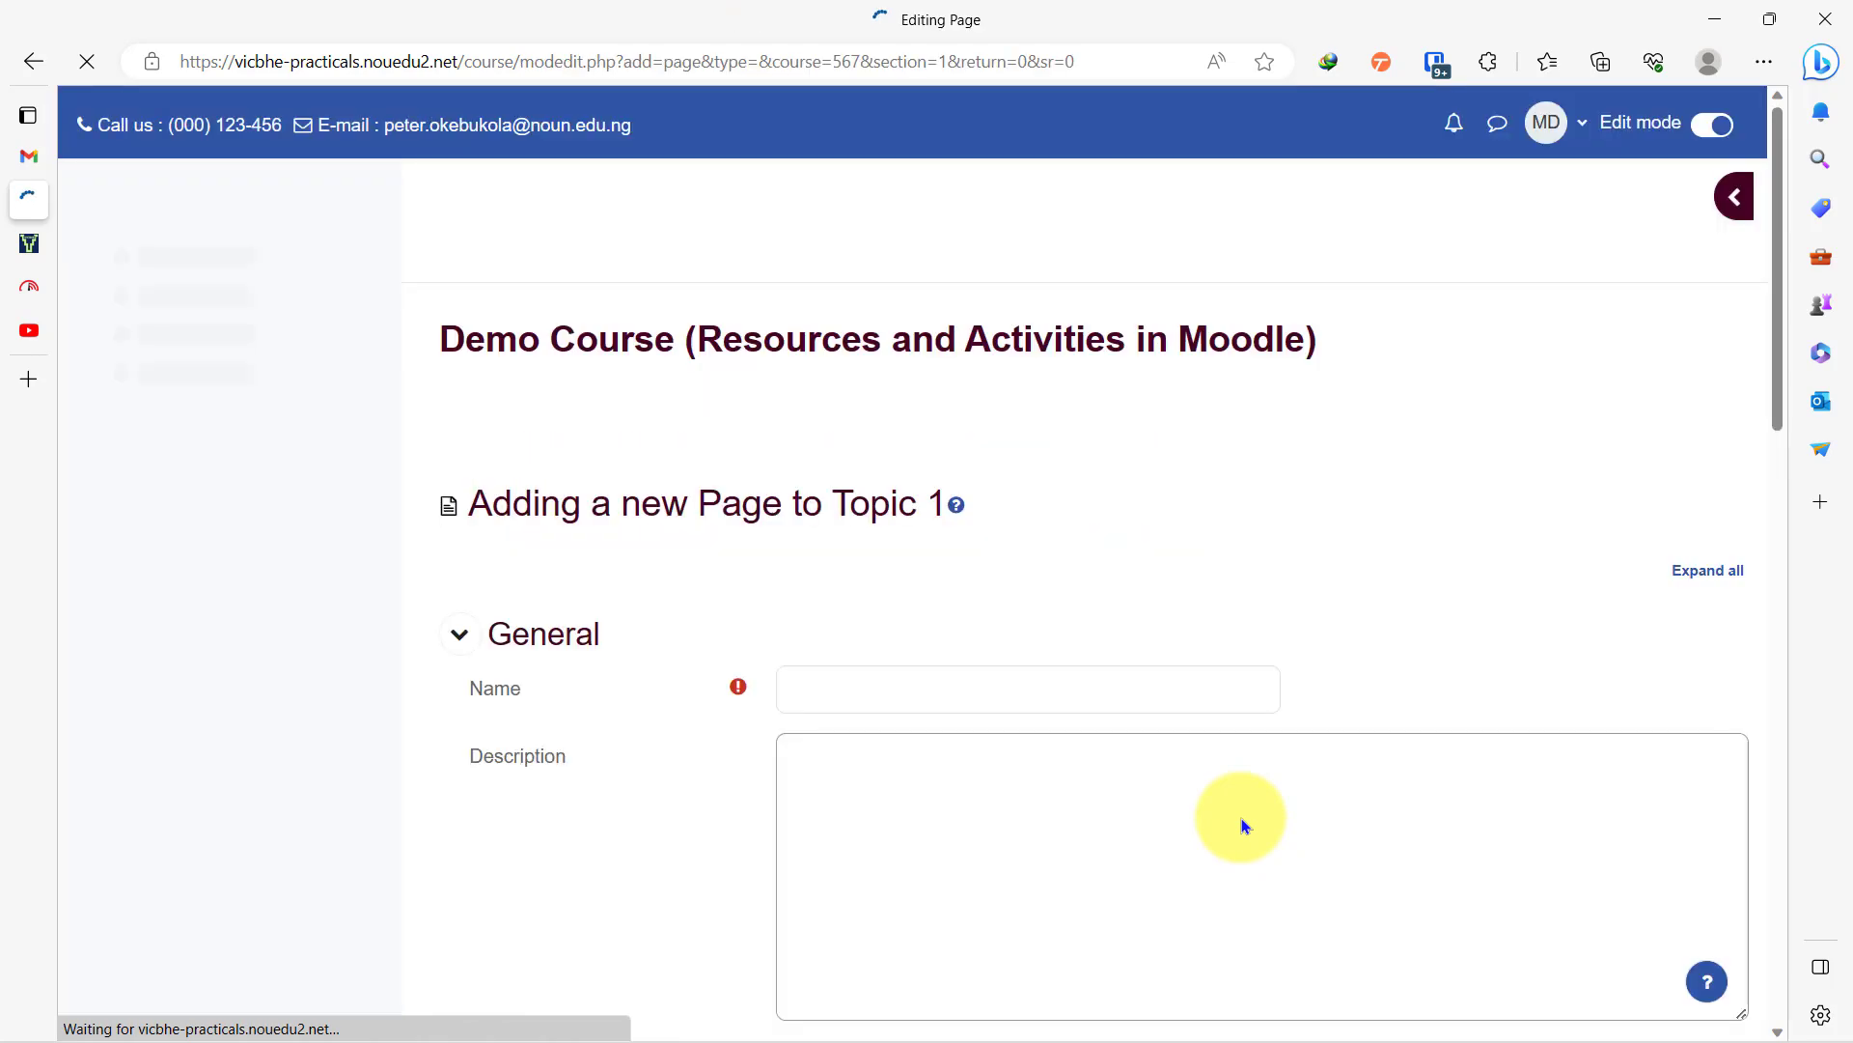
{"action": "scroll", "coordinate": [592, 610], "scroll_direction": "down", "scroll_amount": 5}
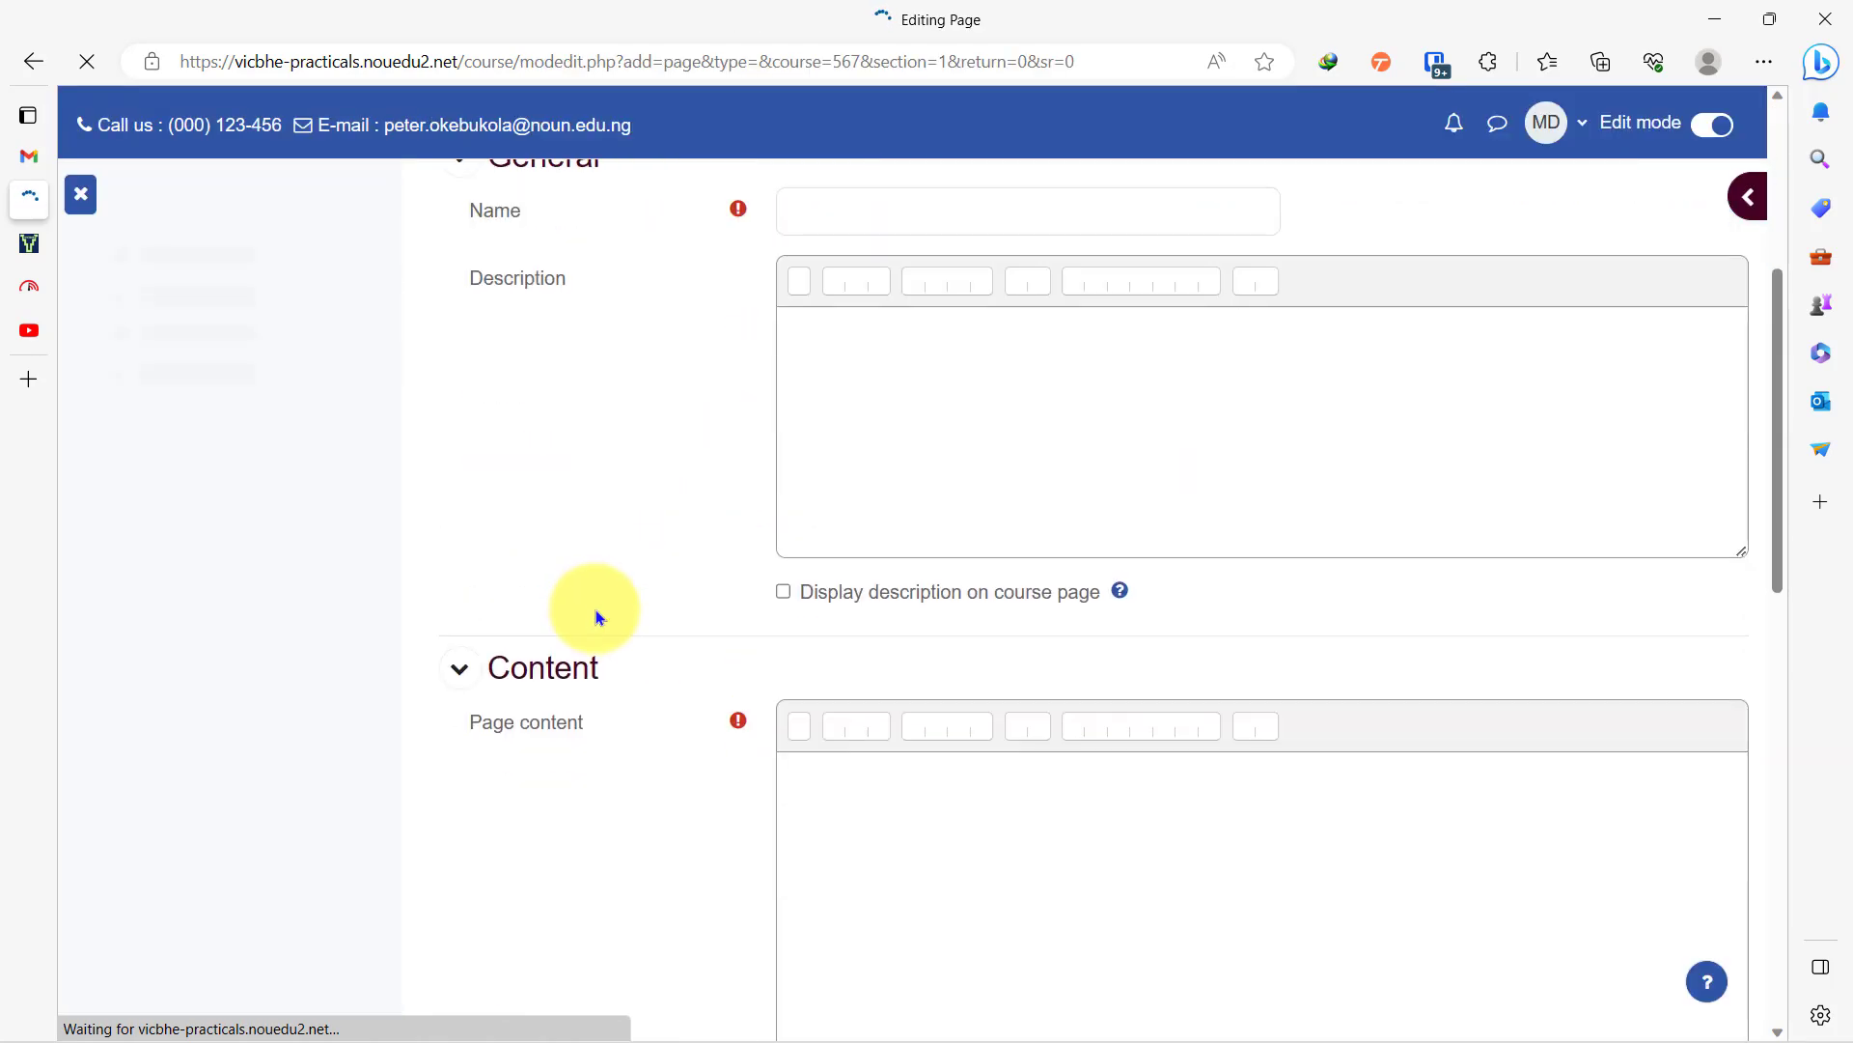
{"action": "scroll", "coordinate": [596, 616], "scroll_direction": "up", "scroll_amount": 5}
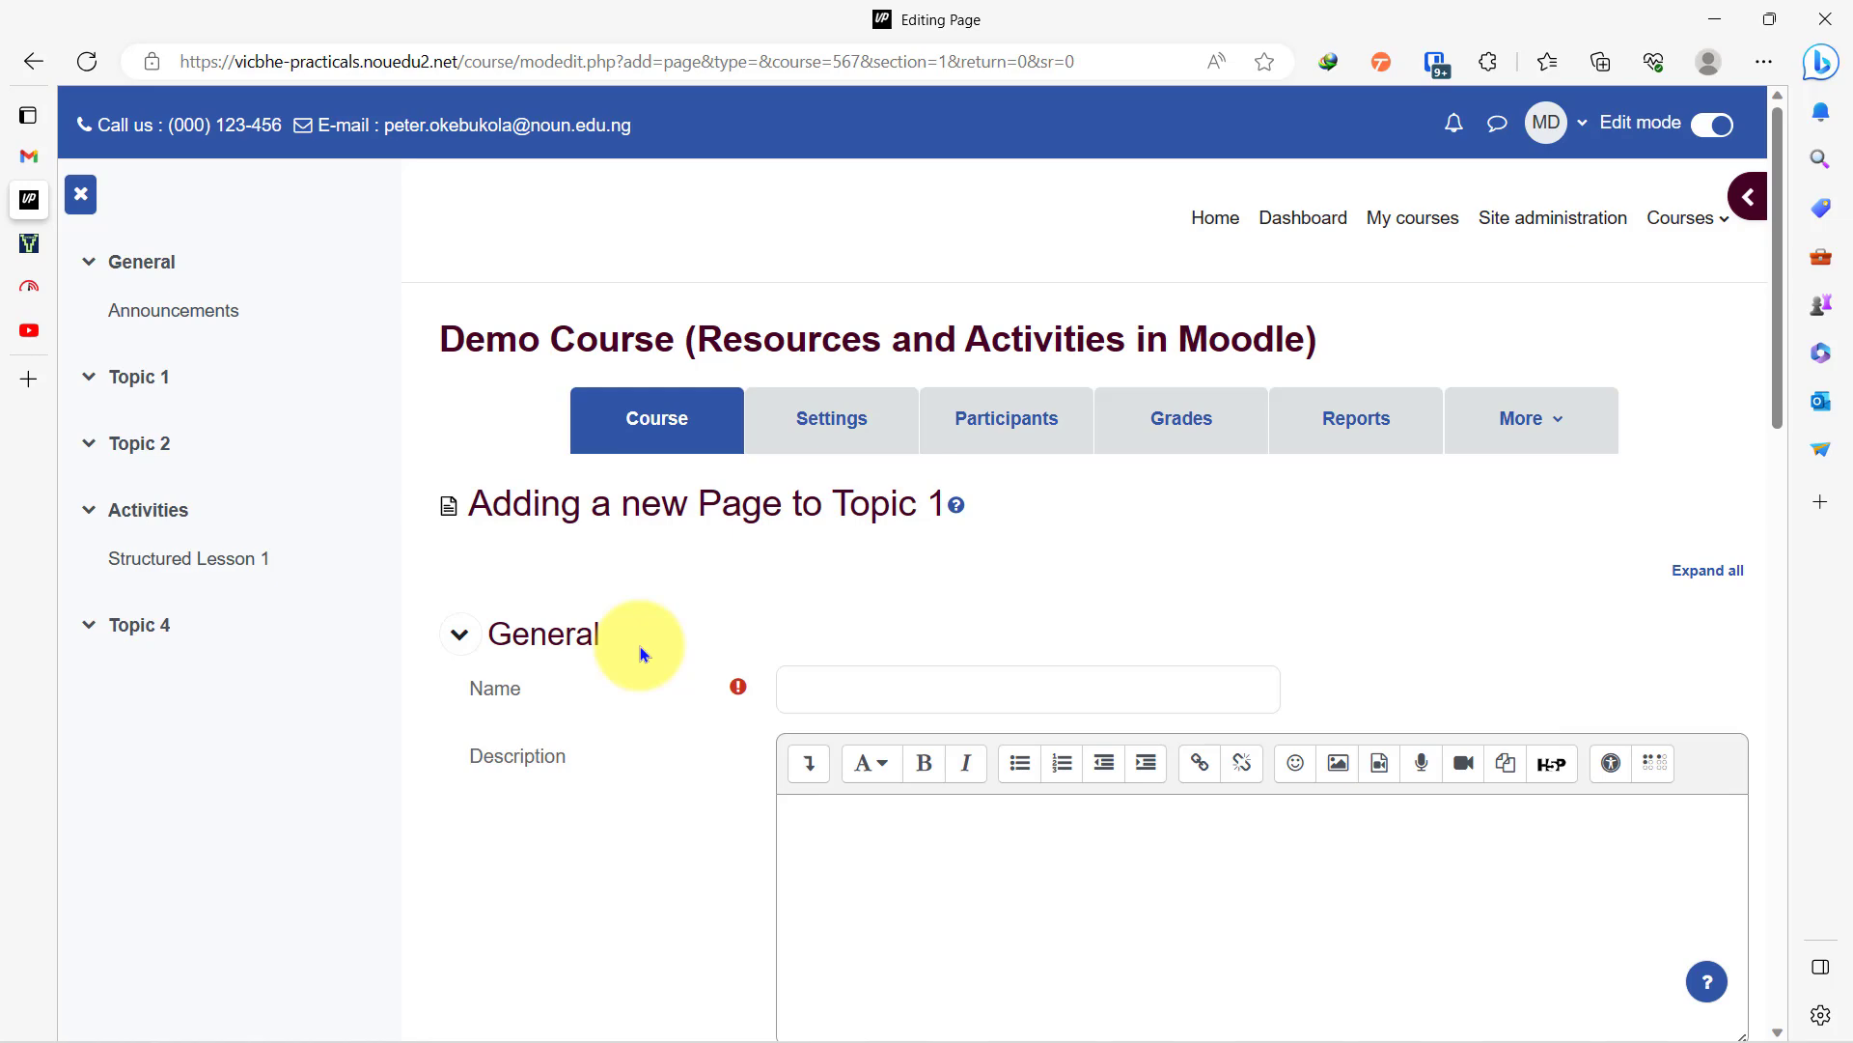
{"action": "scroll", "coordinate": [1781, 281], "scroll_direction": "down", "scroll_amount": 1}
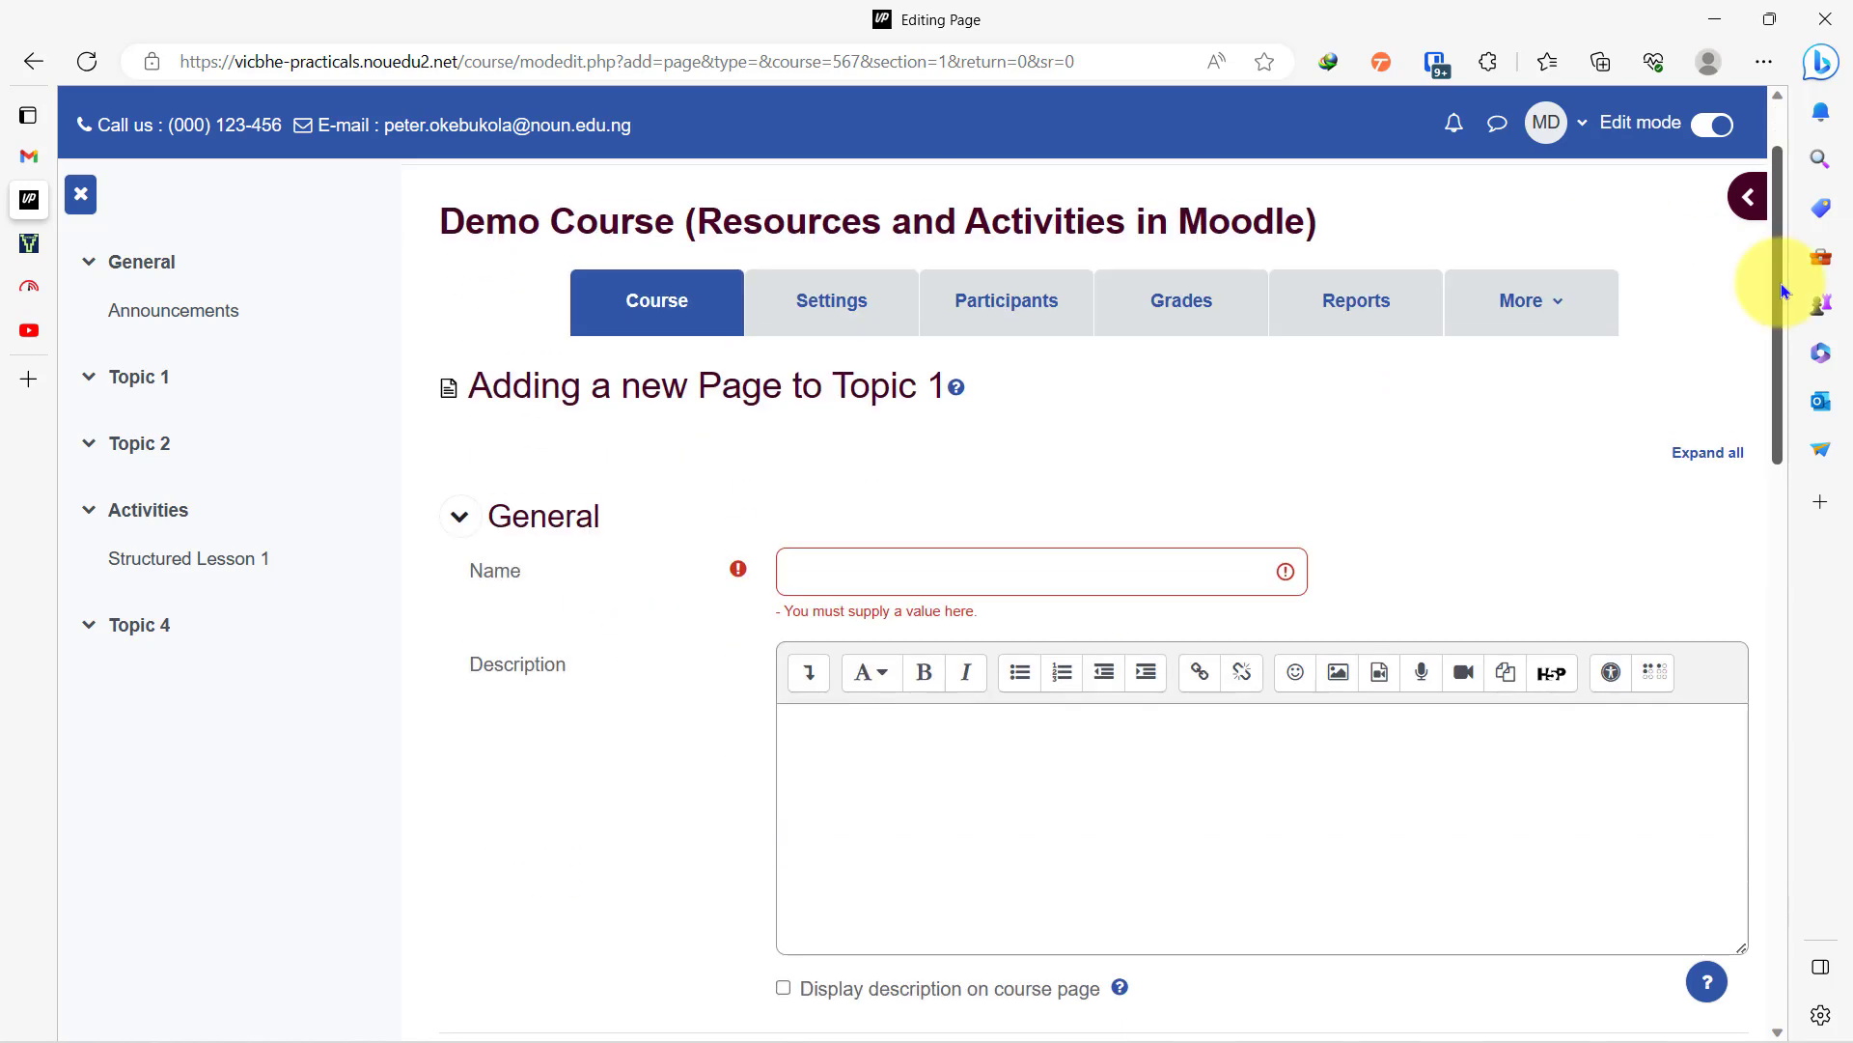
{"action": "left_click_drag", "start_coordinate": [1781, 282], "coordinate": [1809, 543]}
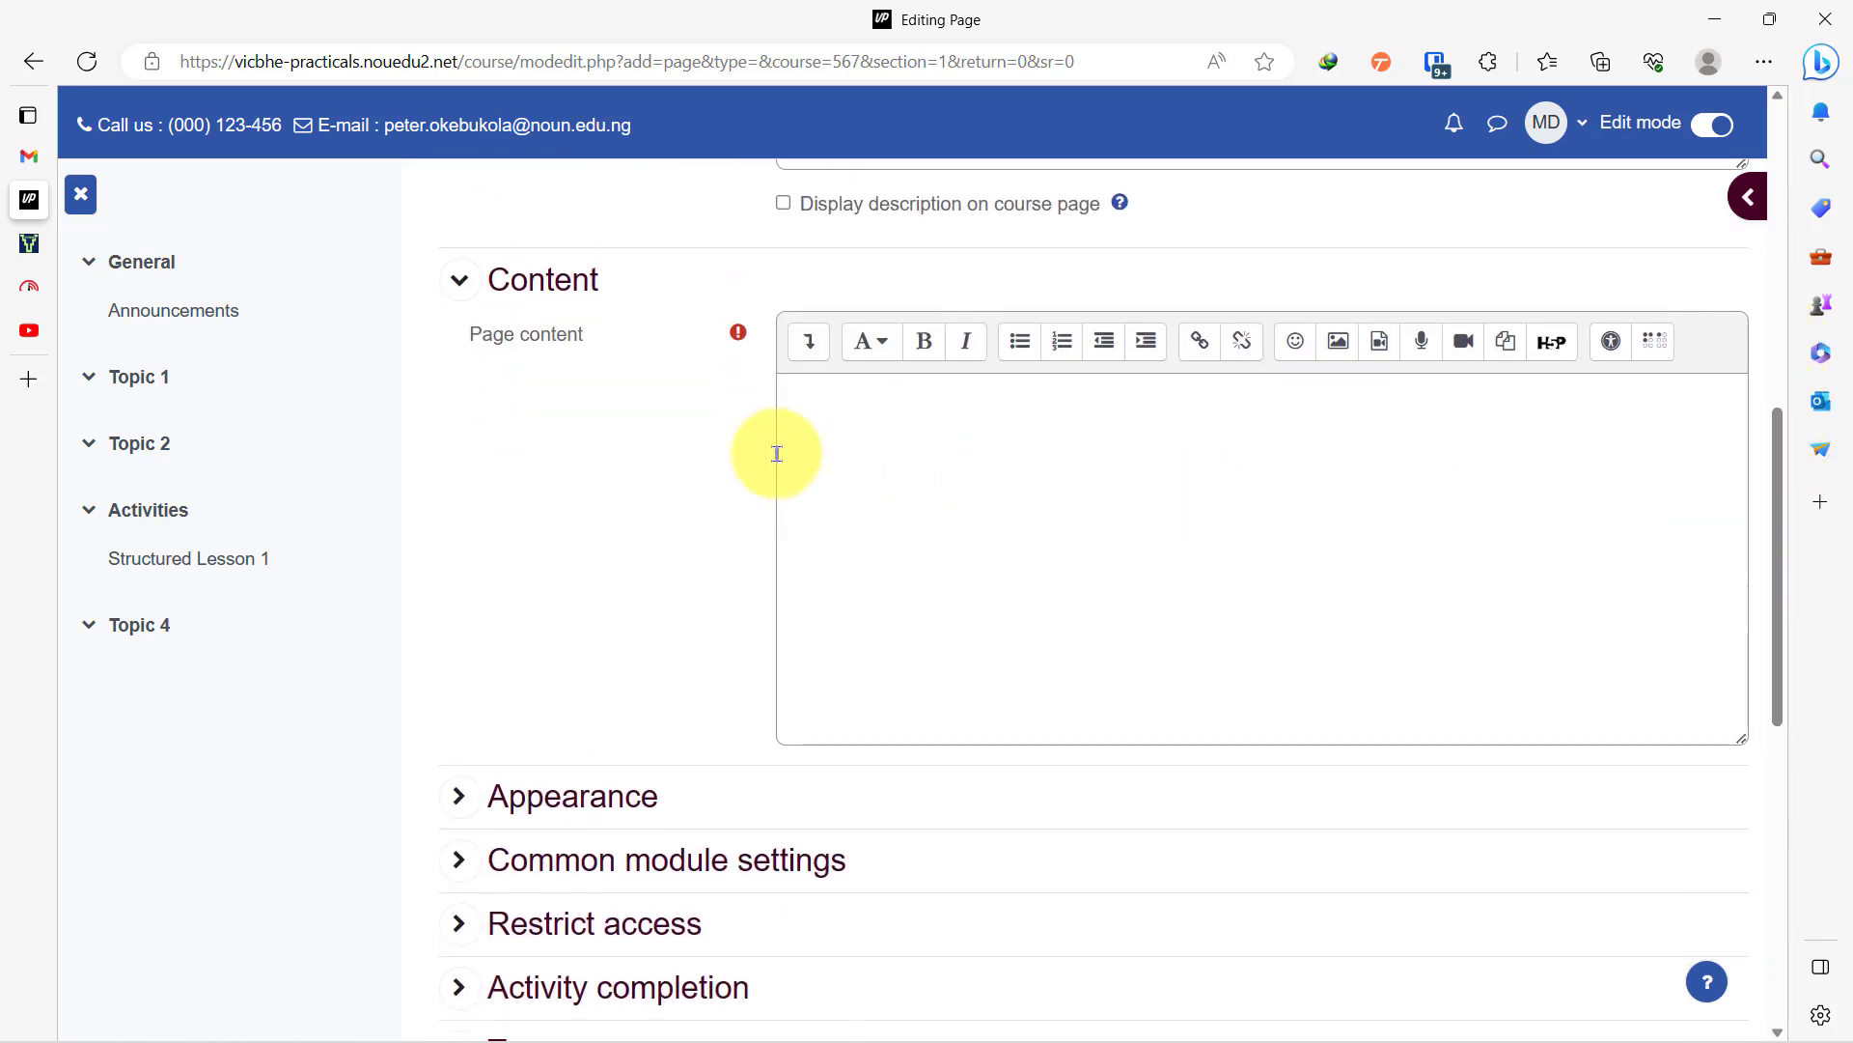
{"action": "left_click", "coordinate": [863, 428]}
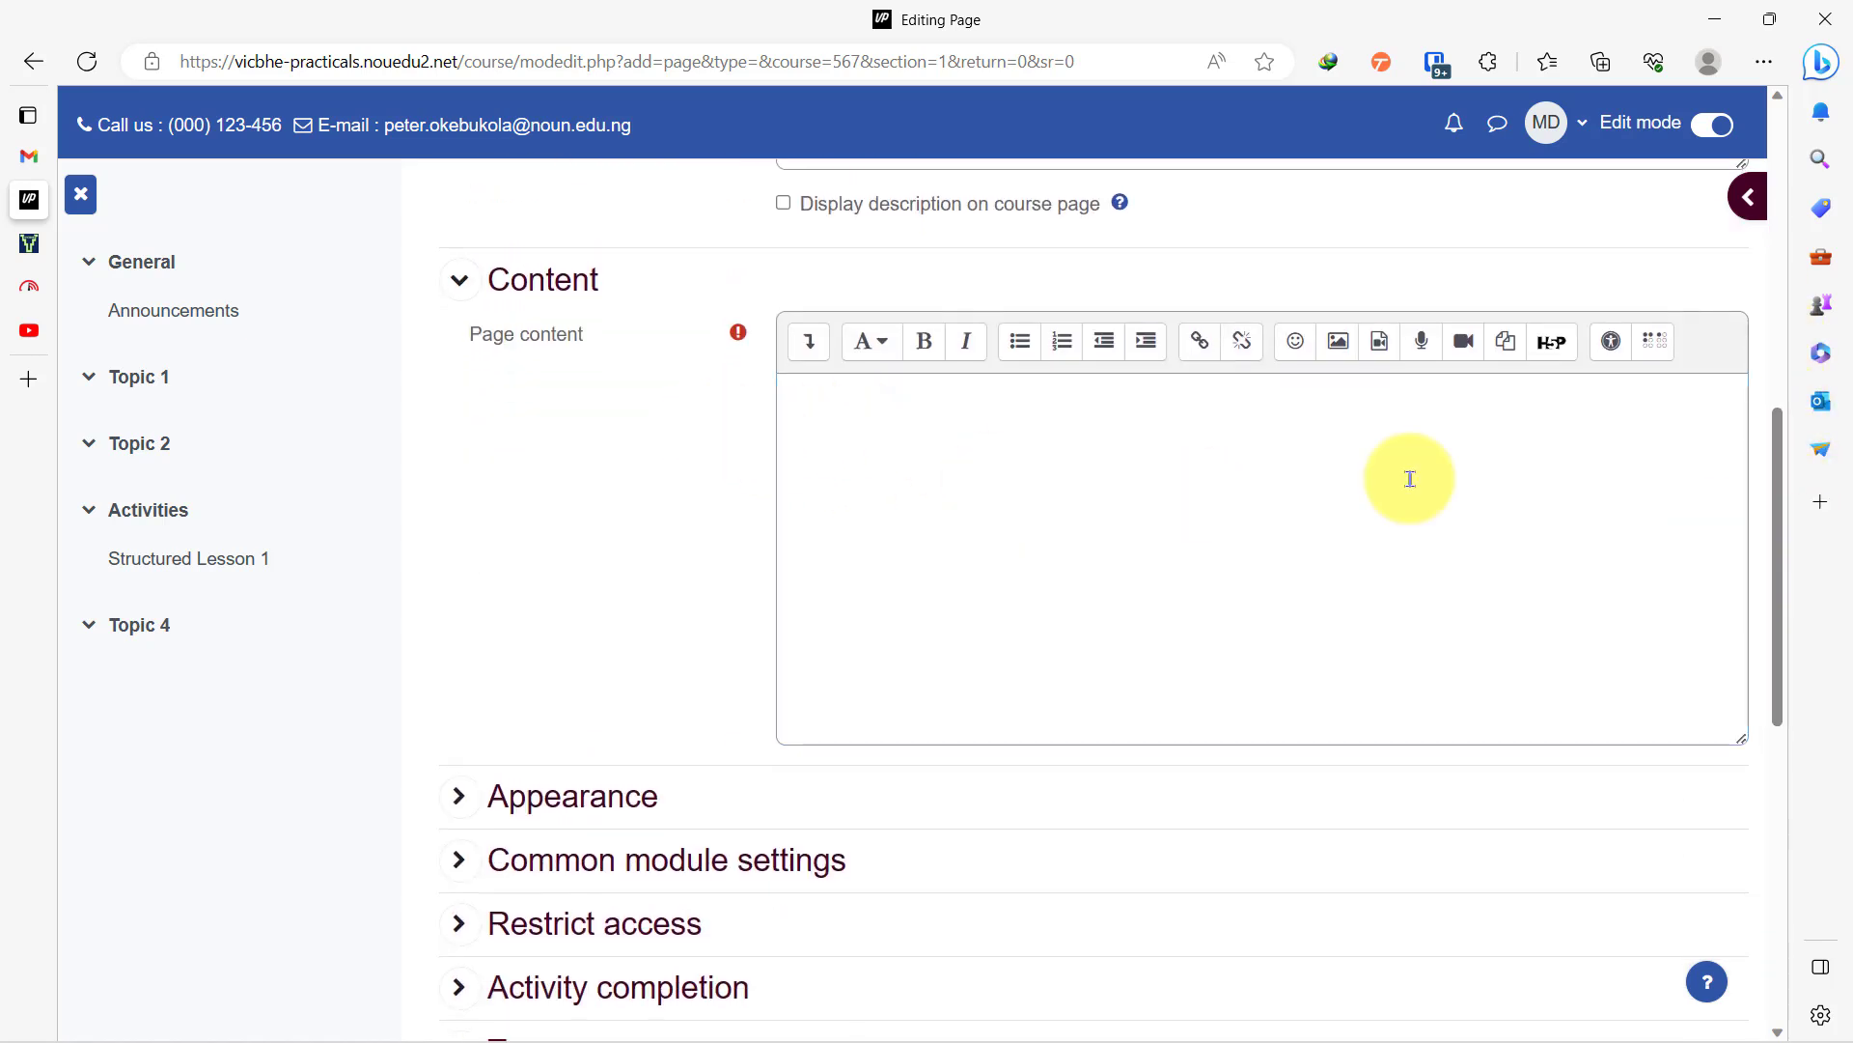
{"action": "left_click_drag", "start_coordinate": [1781, 465], "coordinate": [1502, 344]}
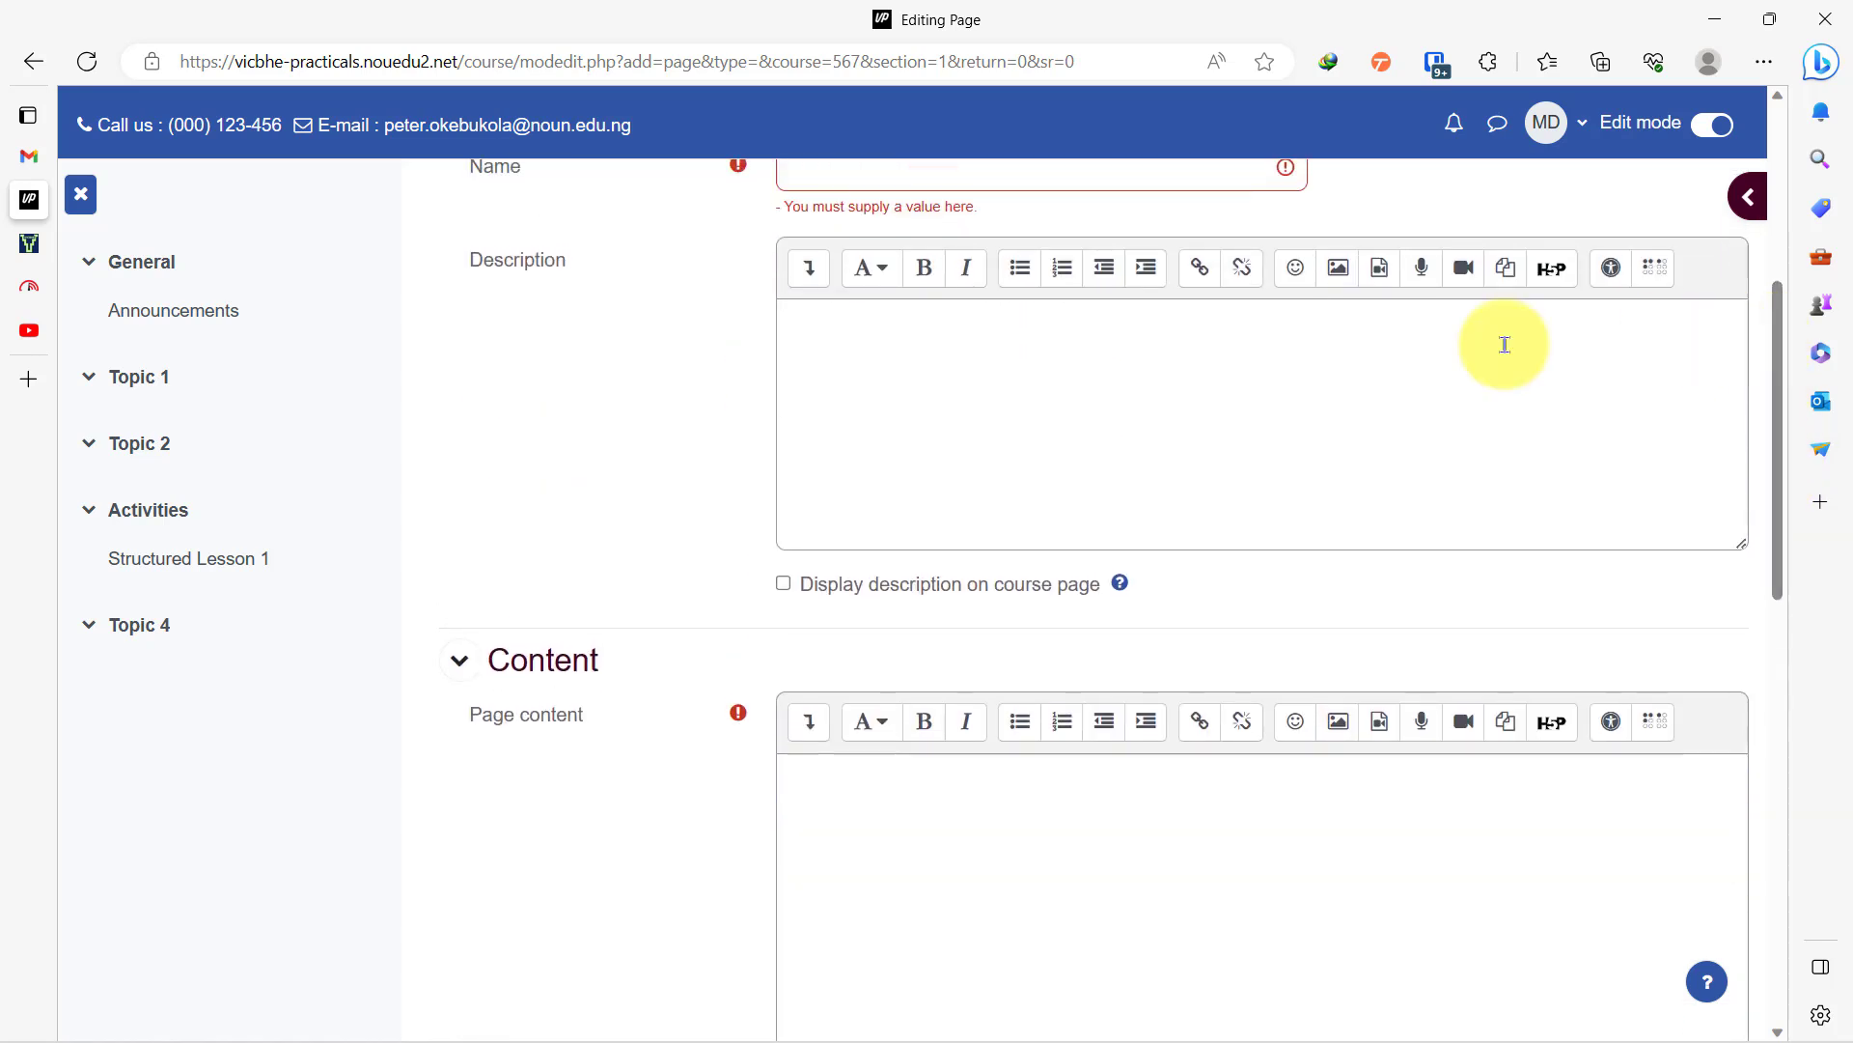
{"action": "left_click", "coordinate": [868, 355]}
{"action": "scroll", "coordinate": [869, 355], "scroll_direction": "up", "scroll_amount": 5}
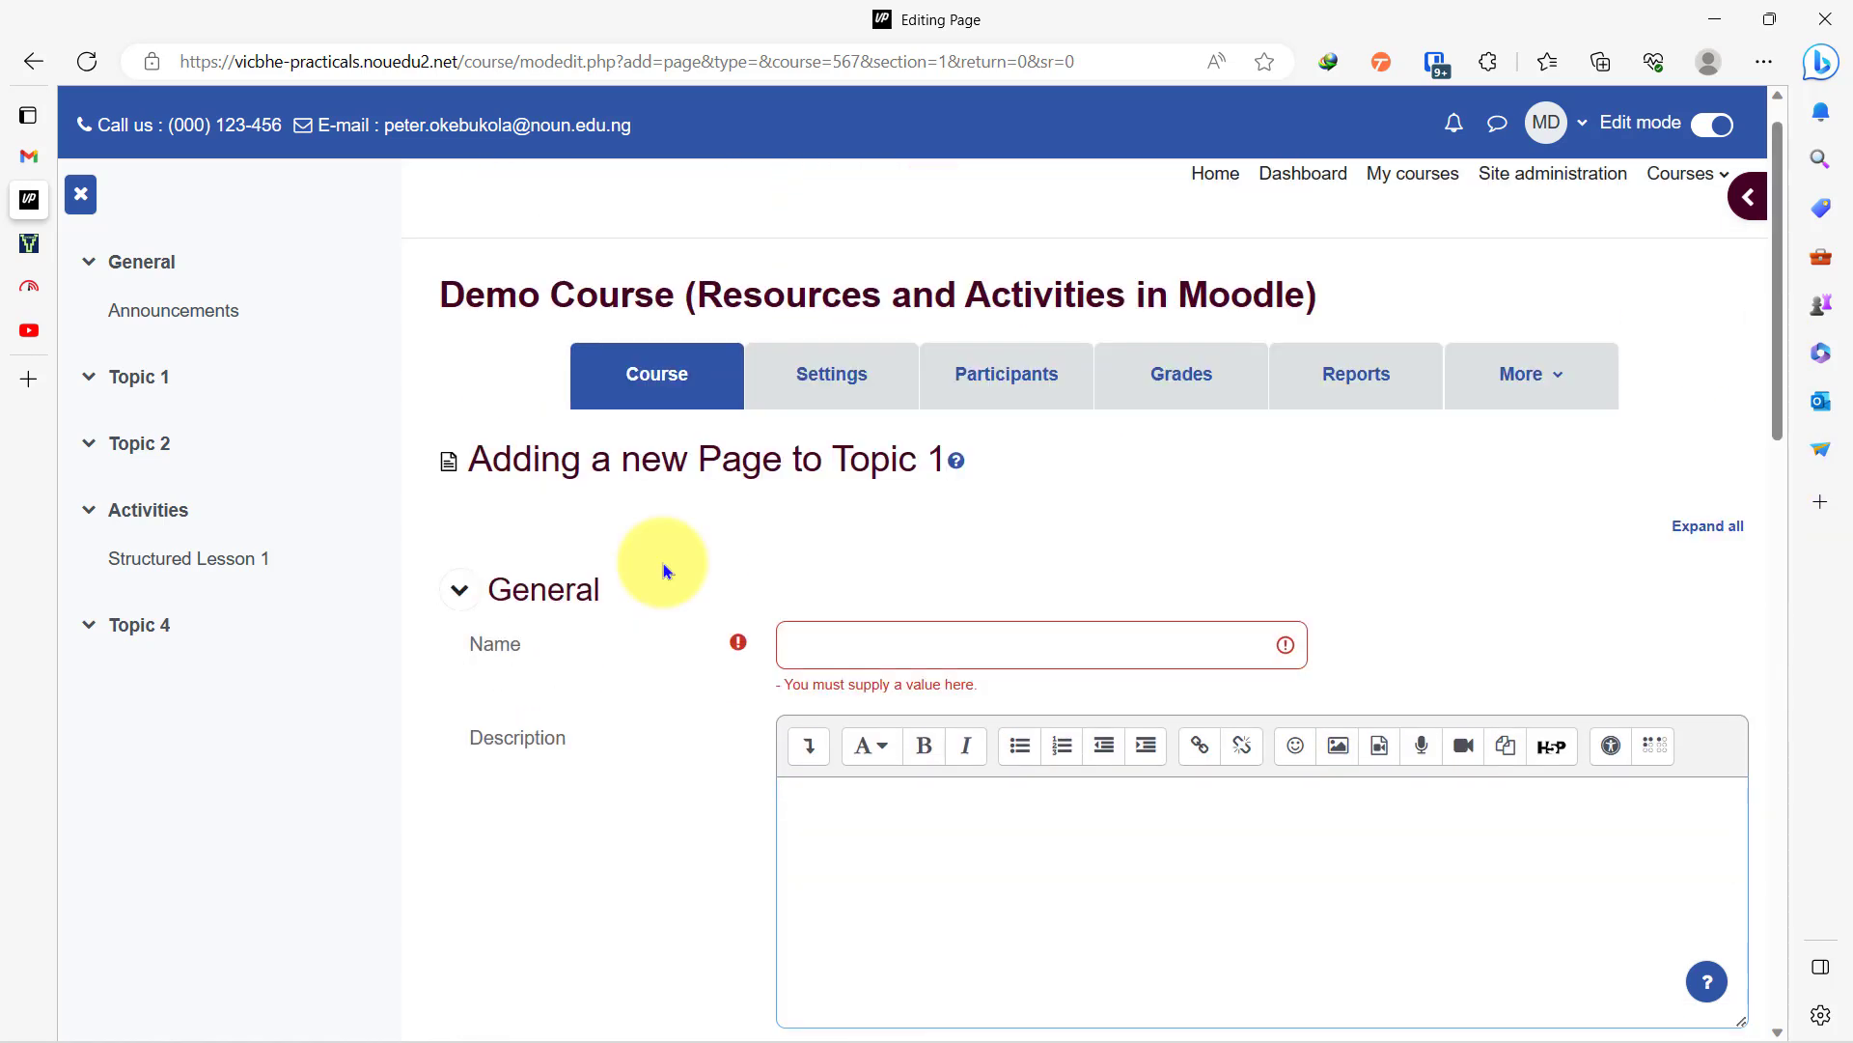
{"action": "left_click", "coordinate": [894, 644]}
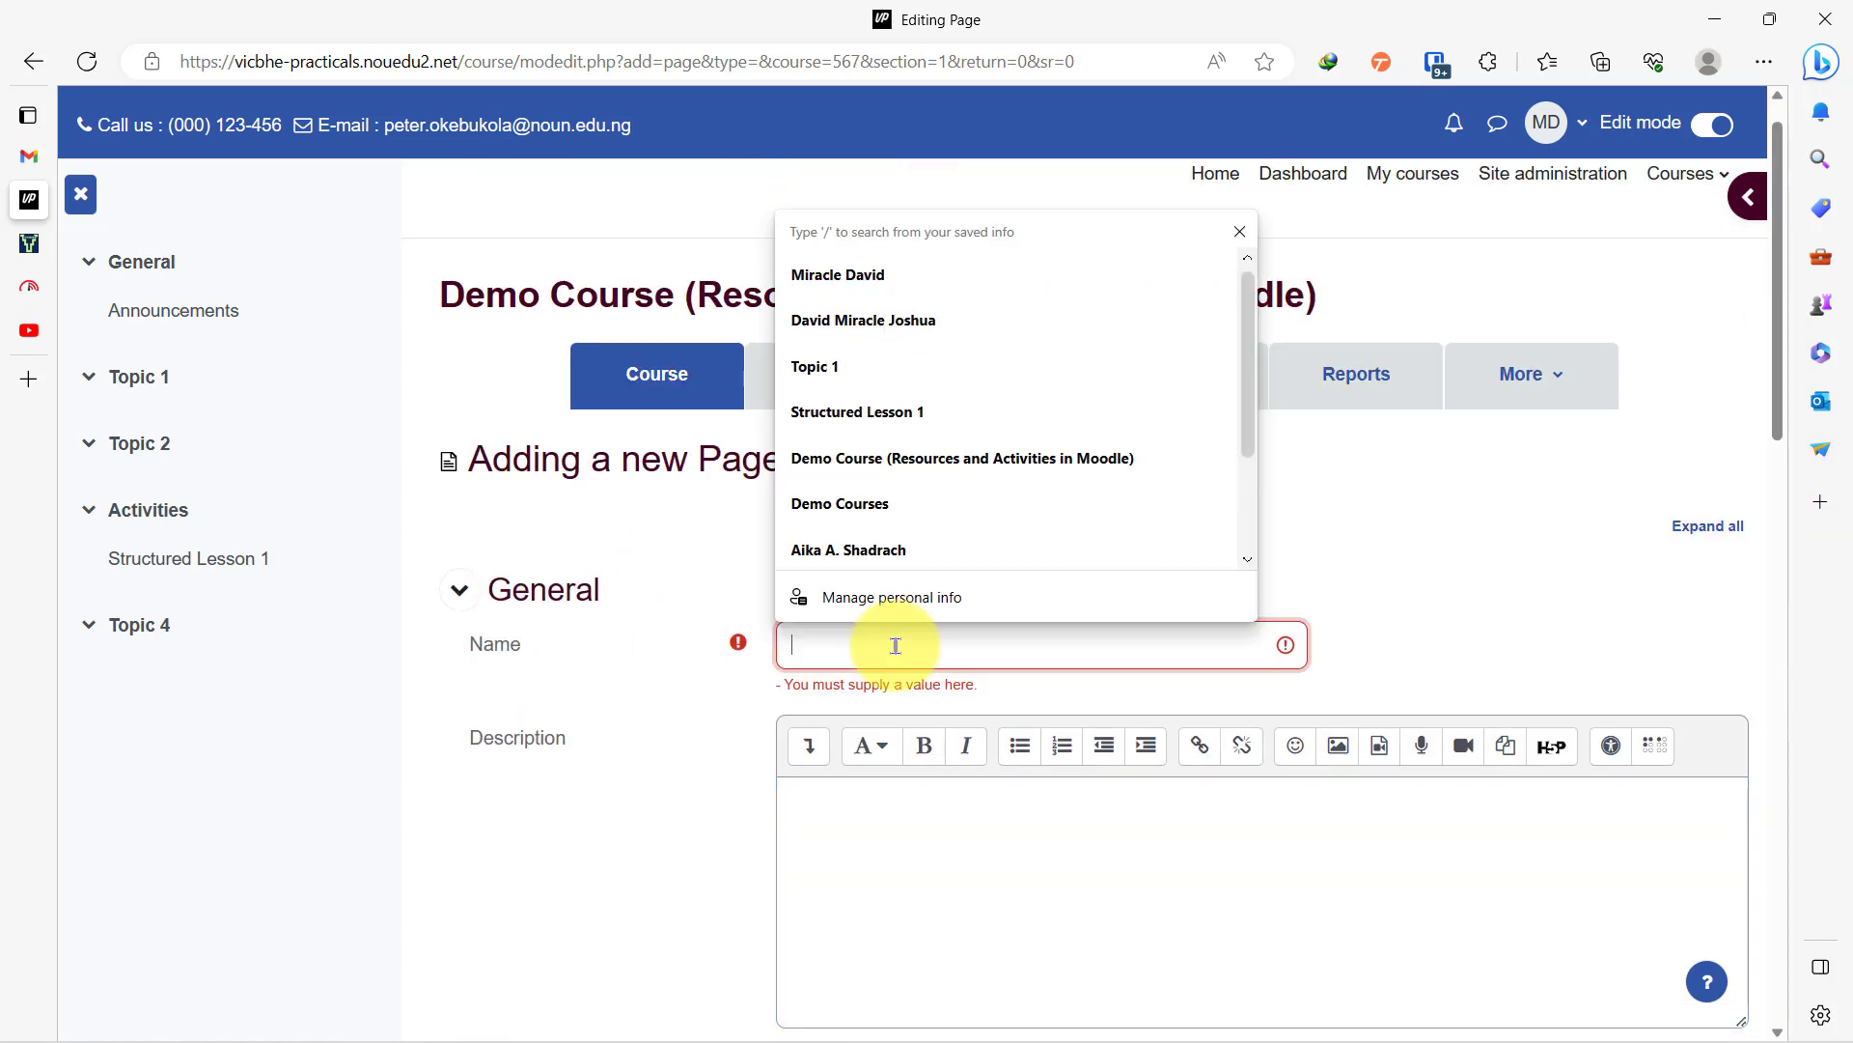
Step: Name the page 'Page 1' and scroll down to the Page content editor
{"action": "type", "text": "P"}
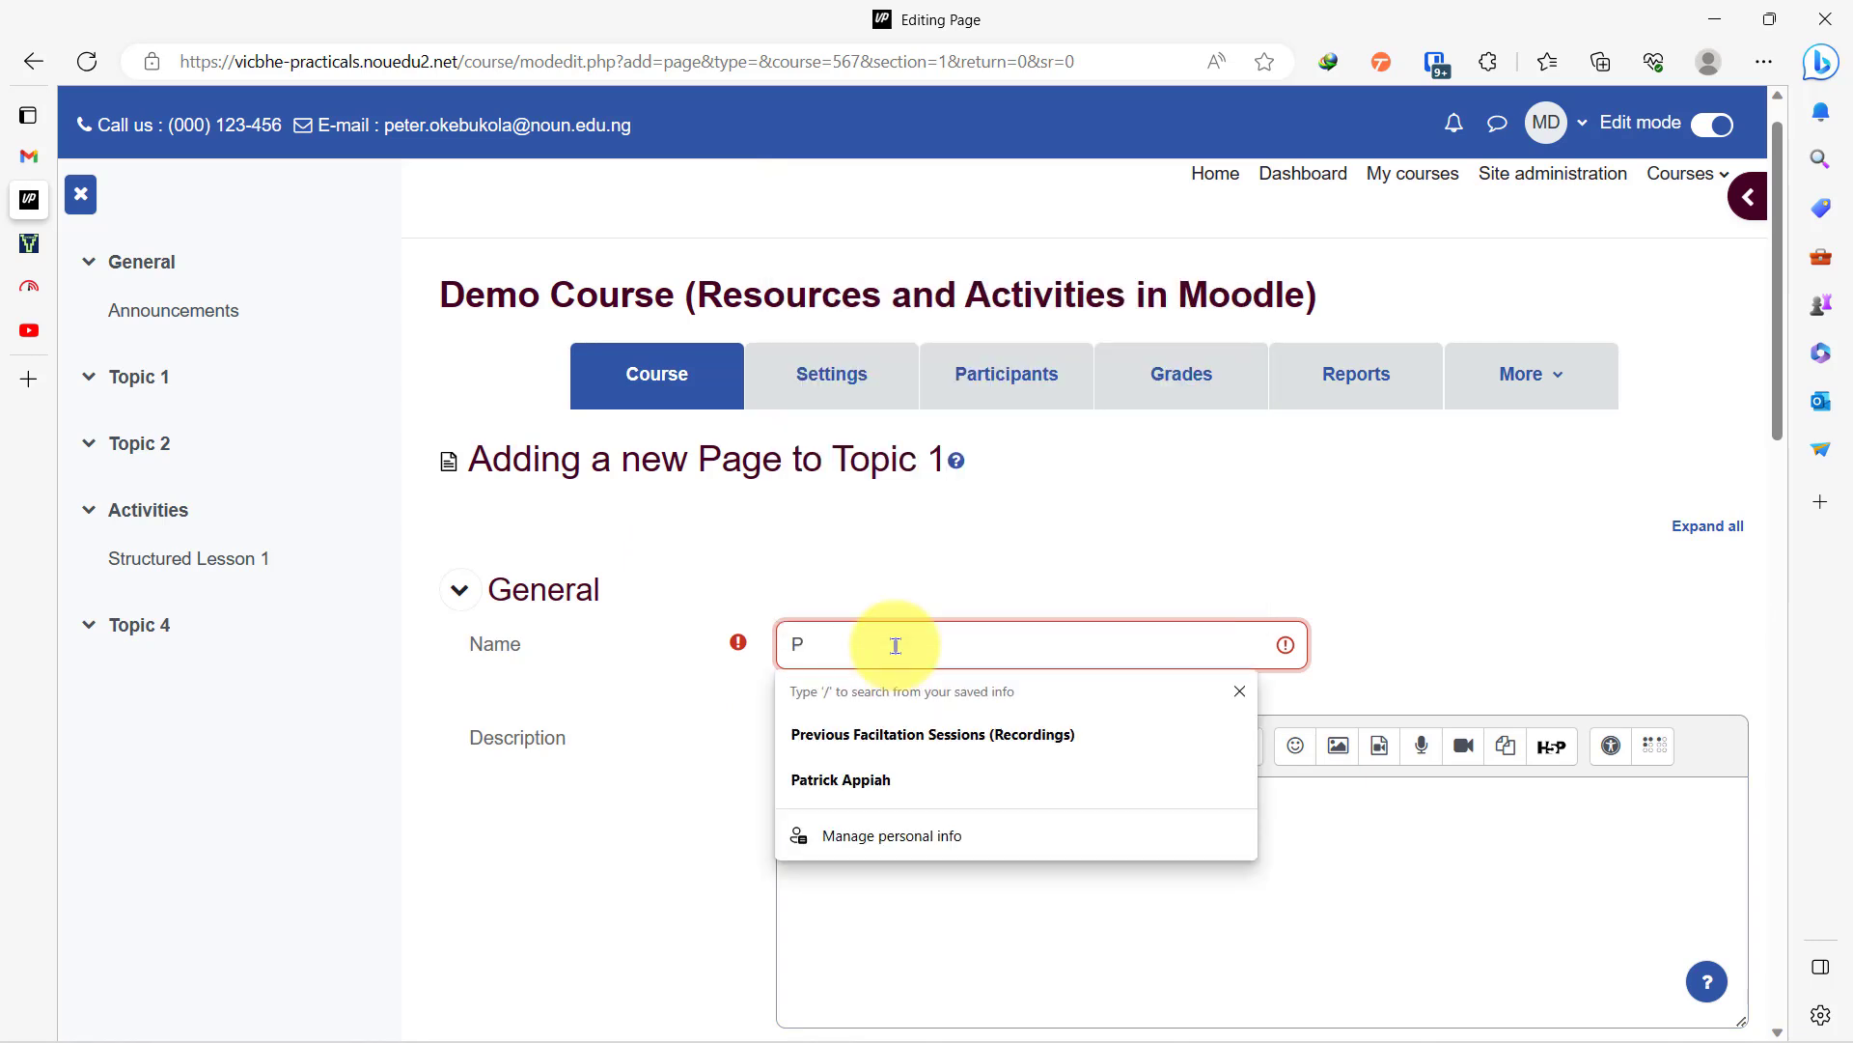
{"action": "type", "text": "age 1"}
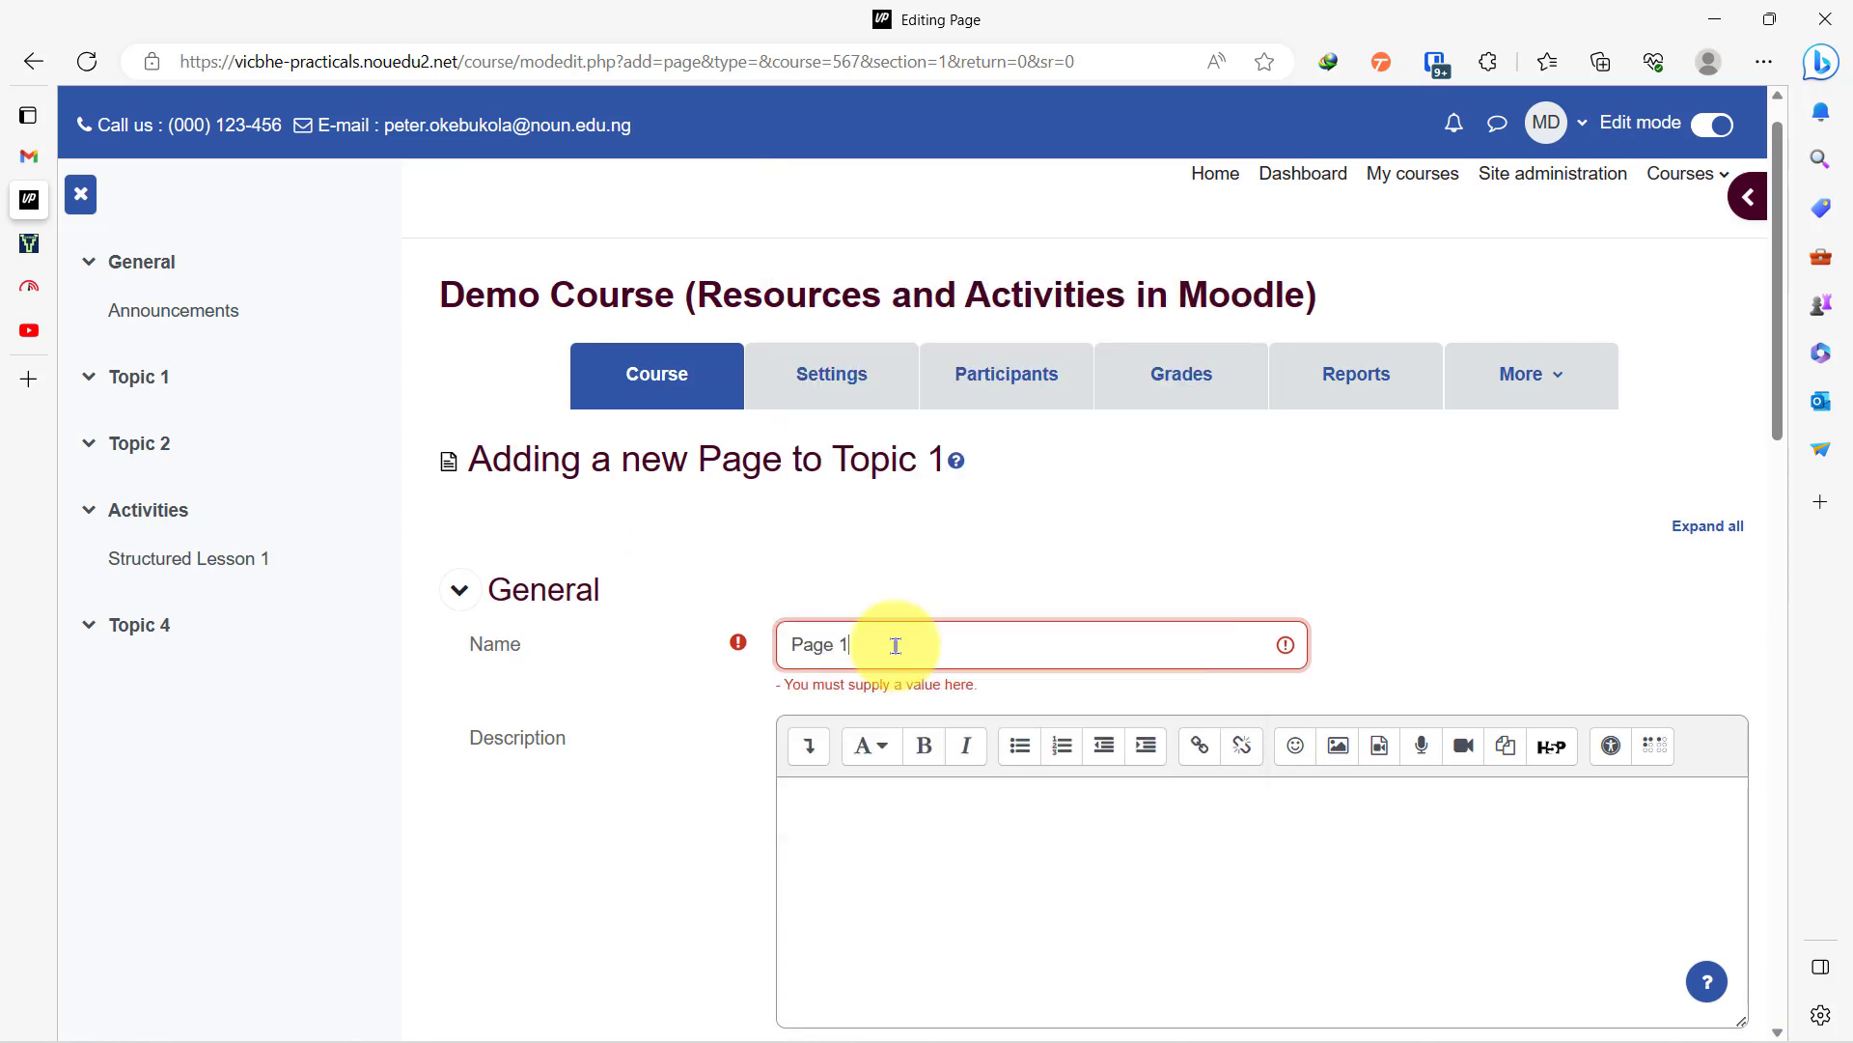
{"action": "left_click", "coordinate": [693, 744]}
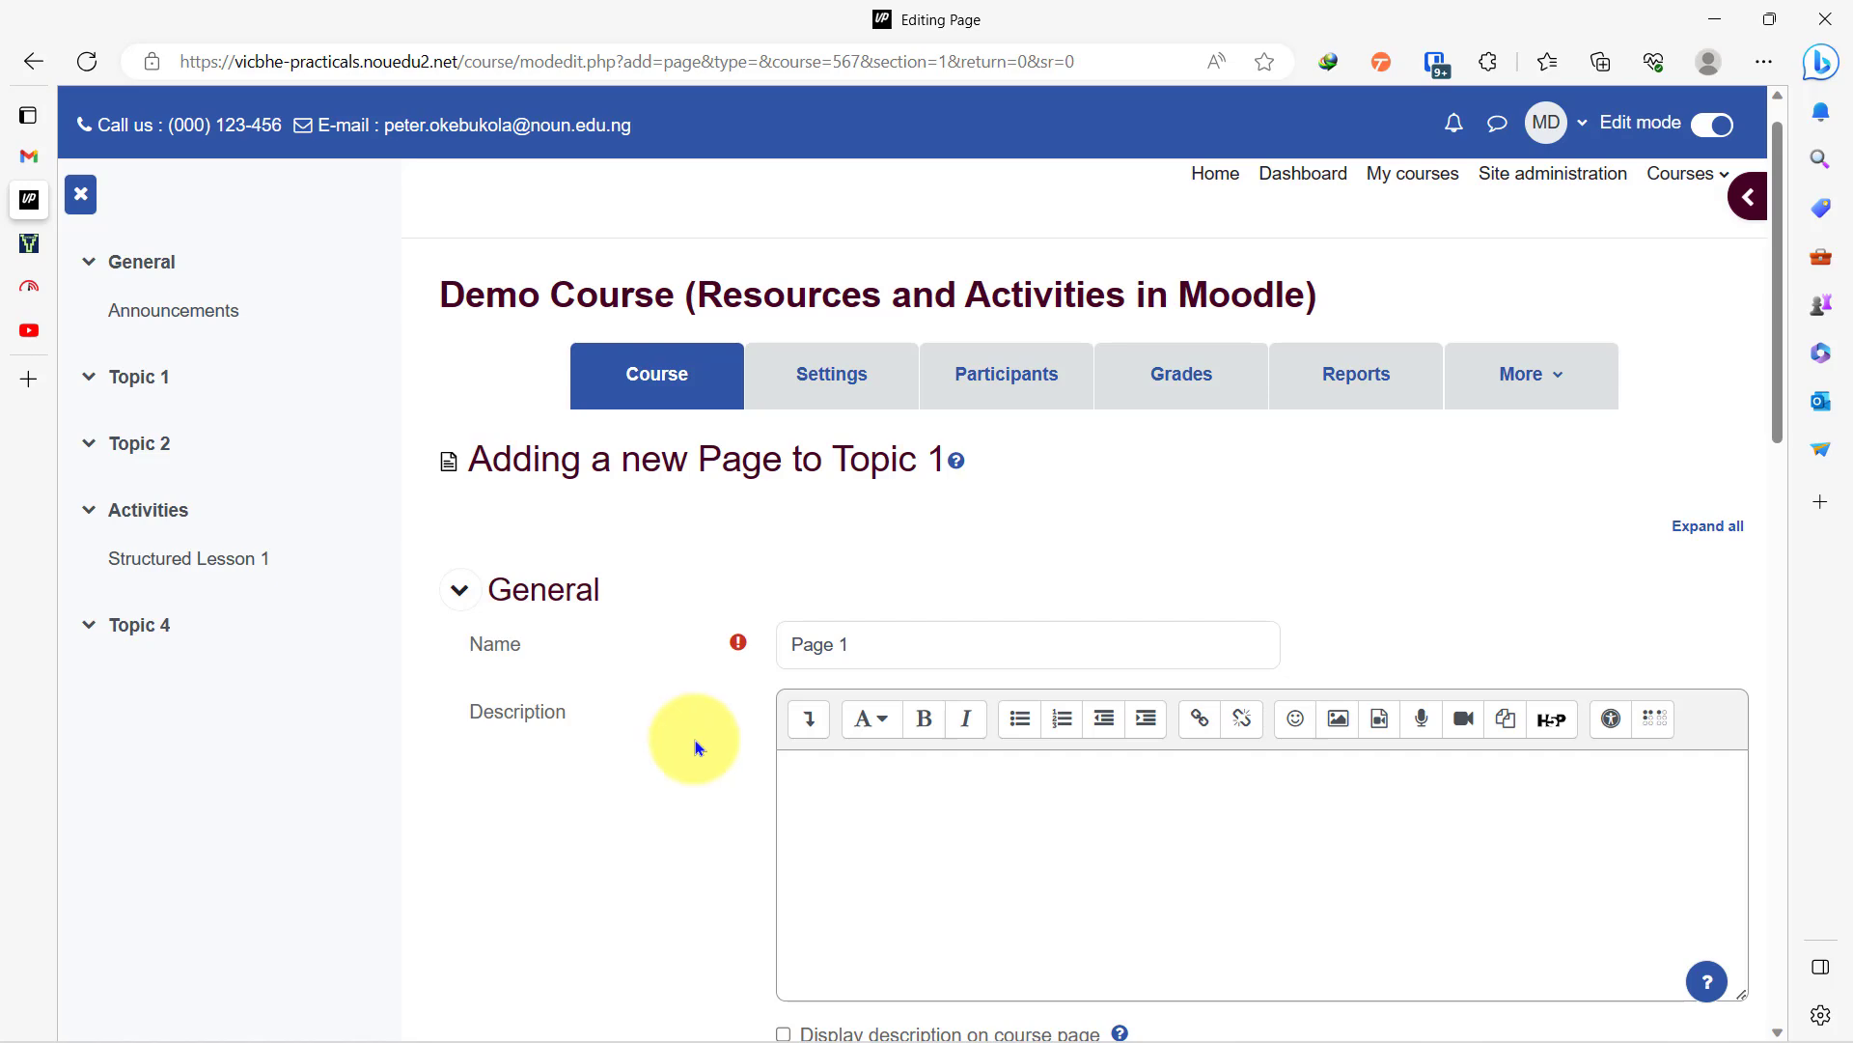
{"action": "scroll", "coordinate": [666, 483], "scroll_direction": "down", "scroll_amount": 5}
{"action": "scroll", "coordinate": [664, 473], "scroll_direction": "up", "scroll_amount": 4}
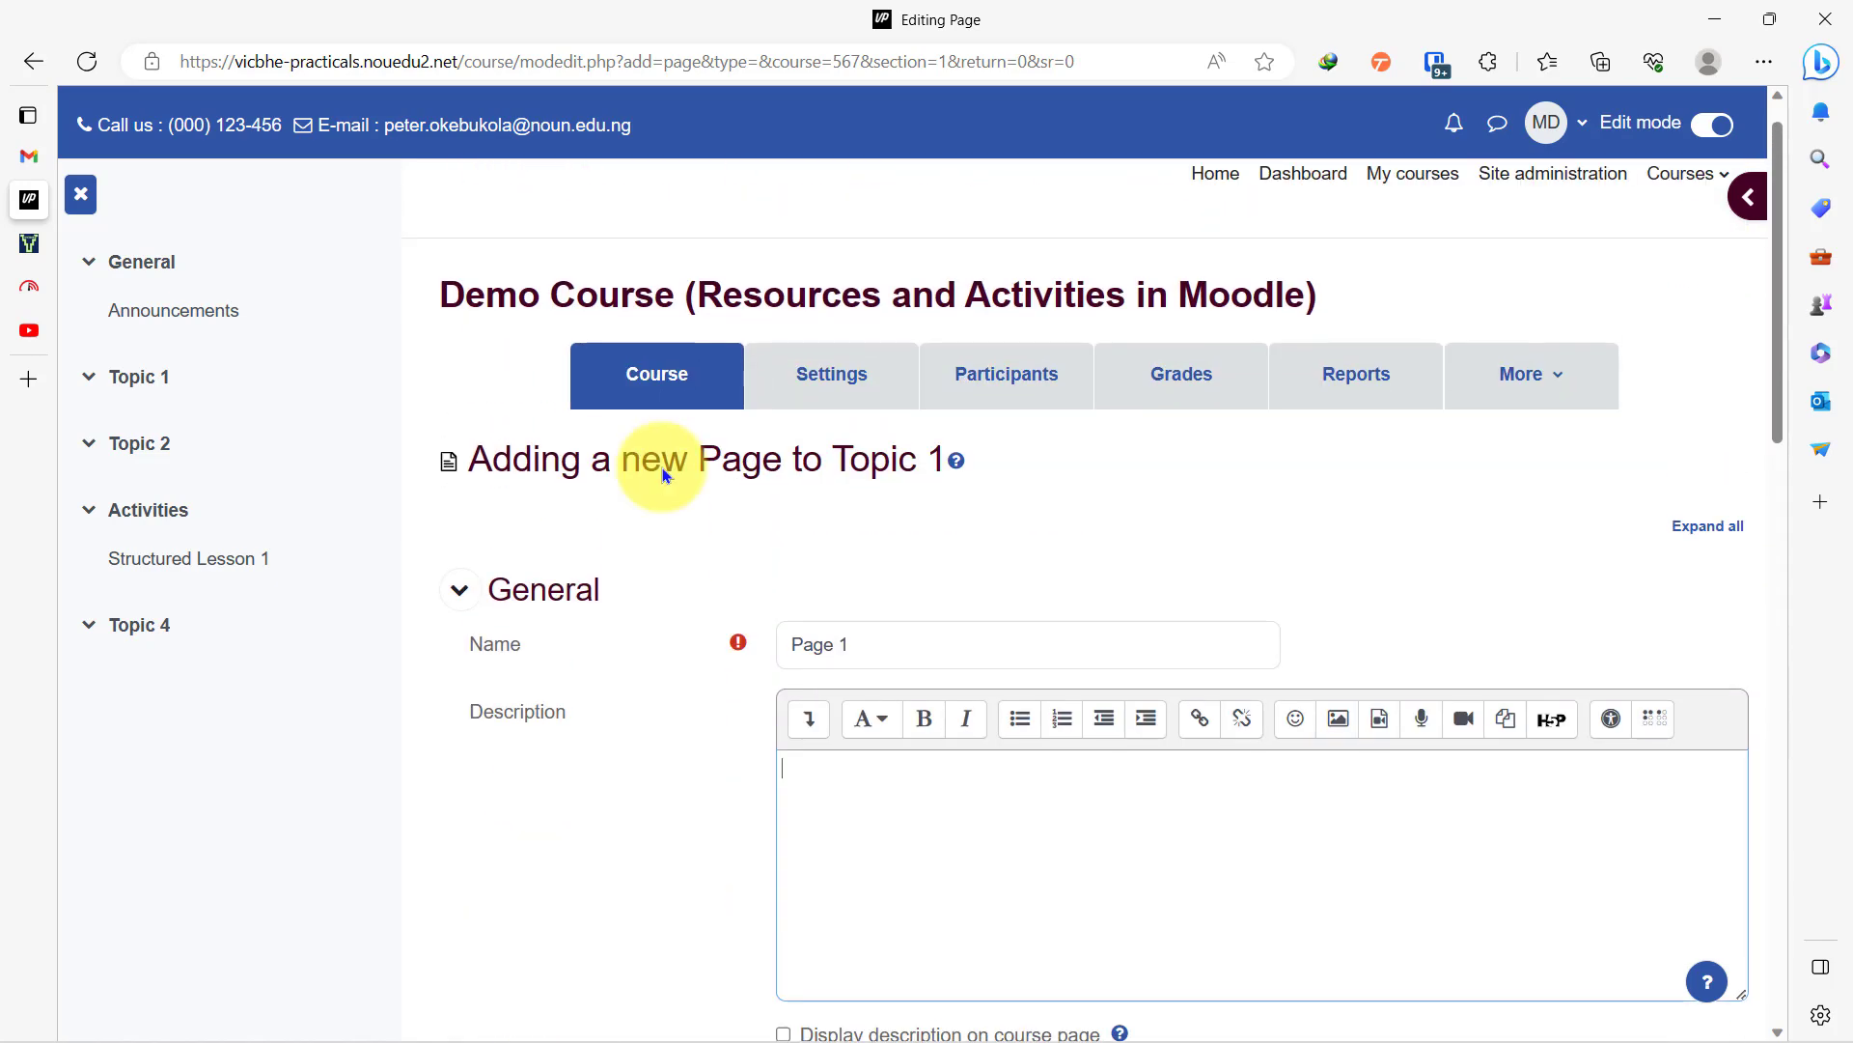
{"action": "scroll", "coordinate": [716, 736], "scroll_direction": "down", "scroll_amount": 5}
{"action": "left_click", "coordinate": [772, 403]}
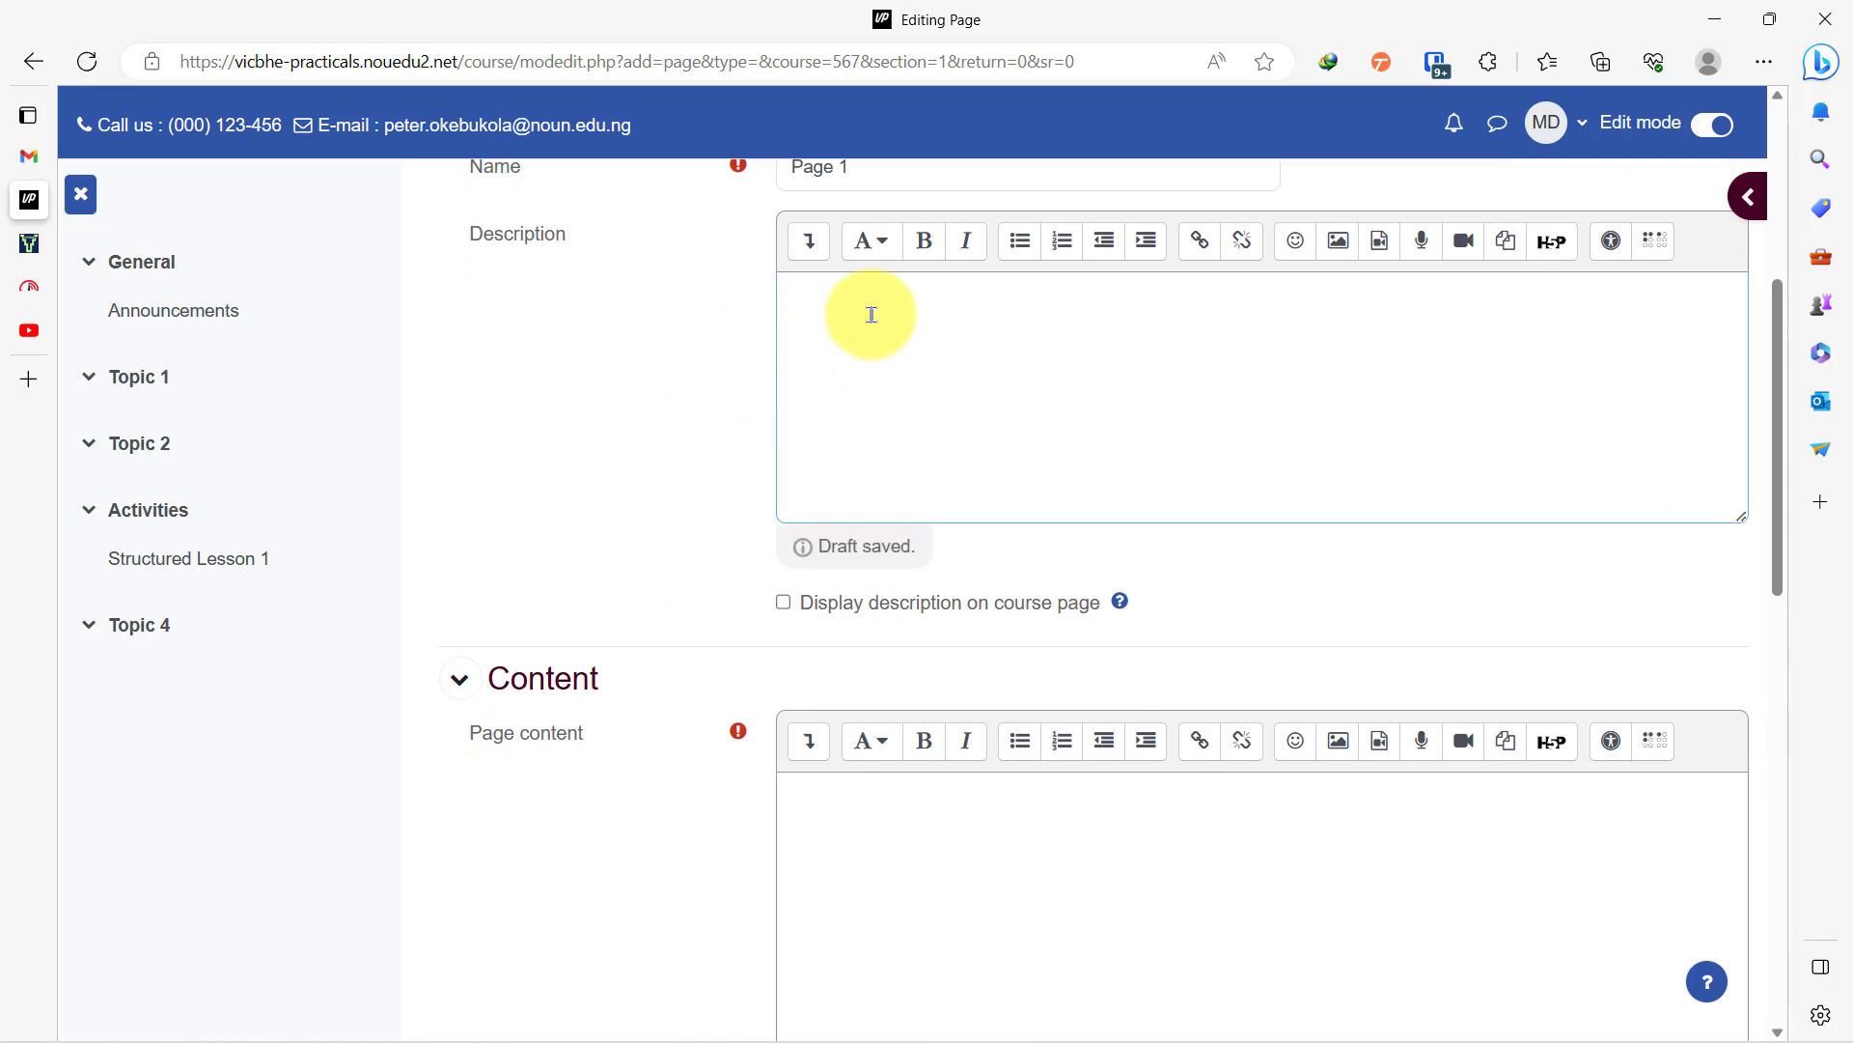
{"action": "scroll", "coordinate": [642, 560], "scroll_direction": "down", "scroll_amount": 2}
{"action": "scroll", "coordinate": [643, 560], "scroll_direction": "down", "scroll_amount": 3}
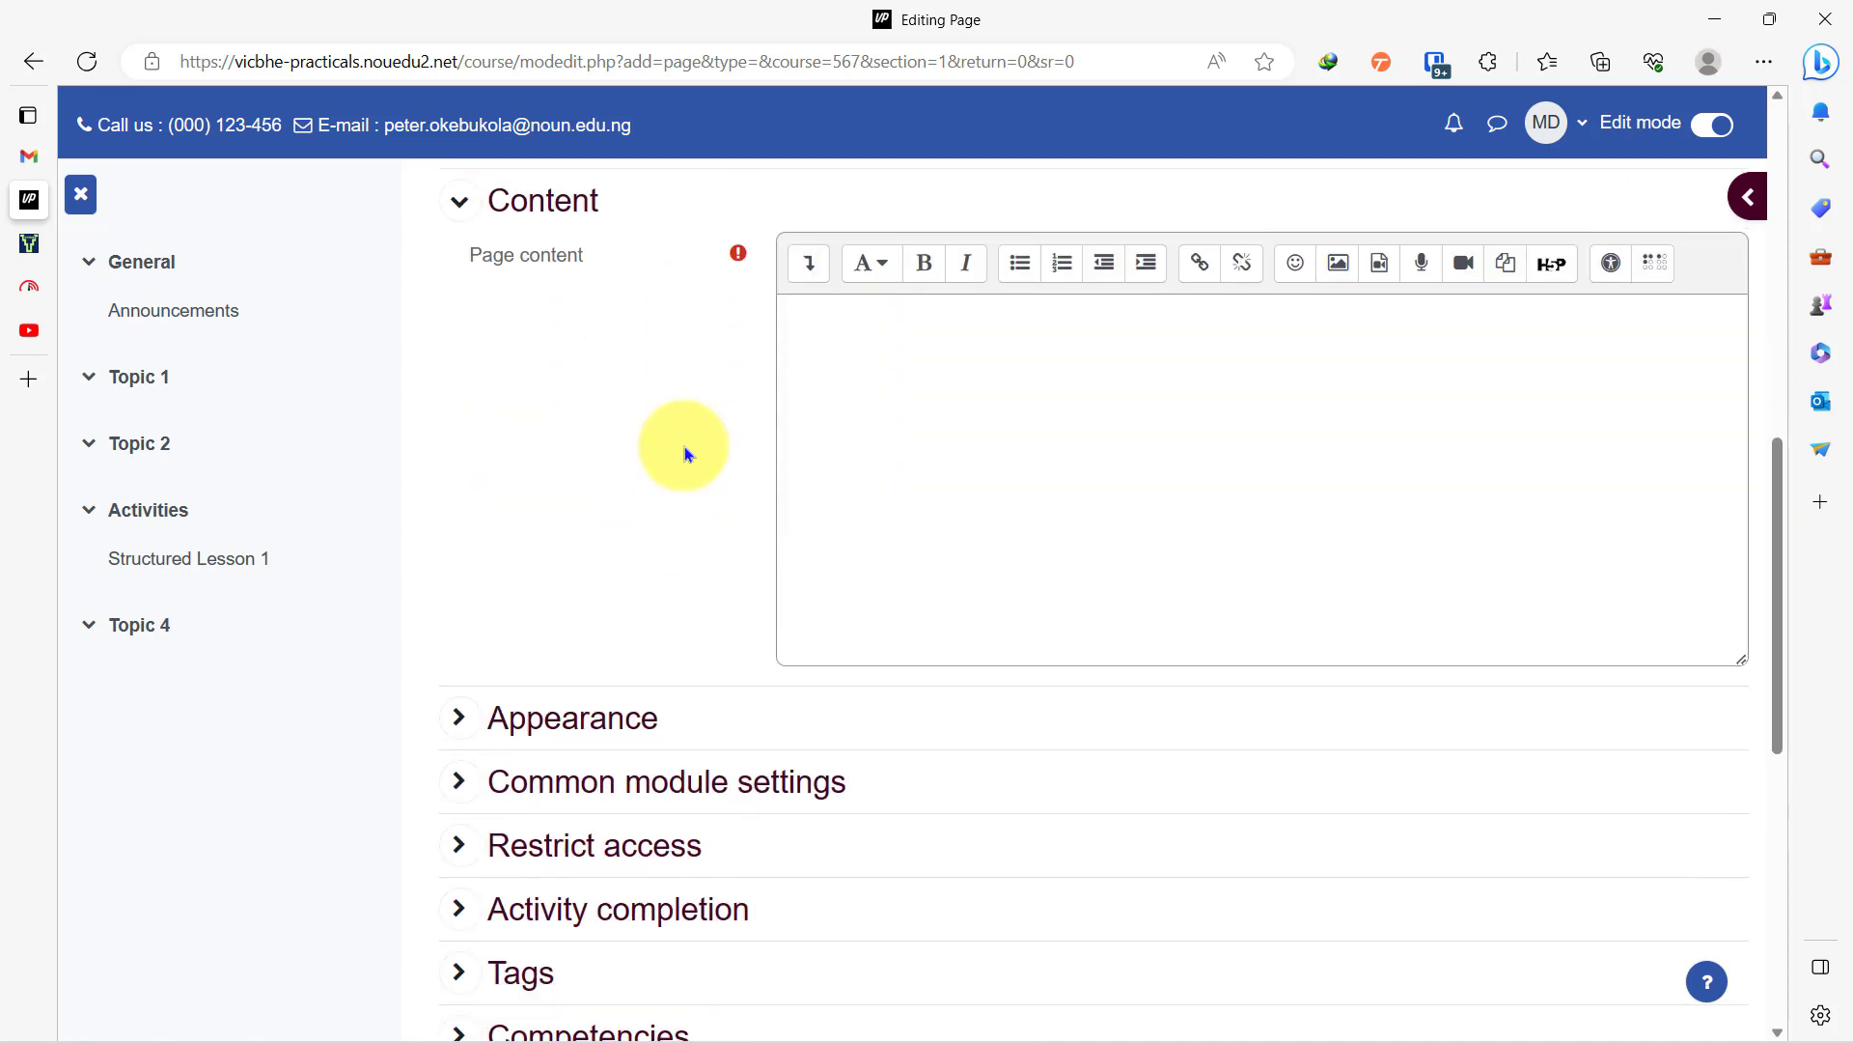
{"action": "scroll", "coordinate": [686, 454], "scroll_direction": "down", "scroll_amount": 1}
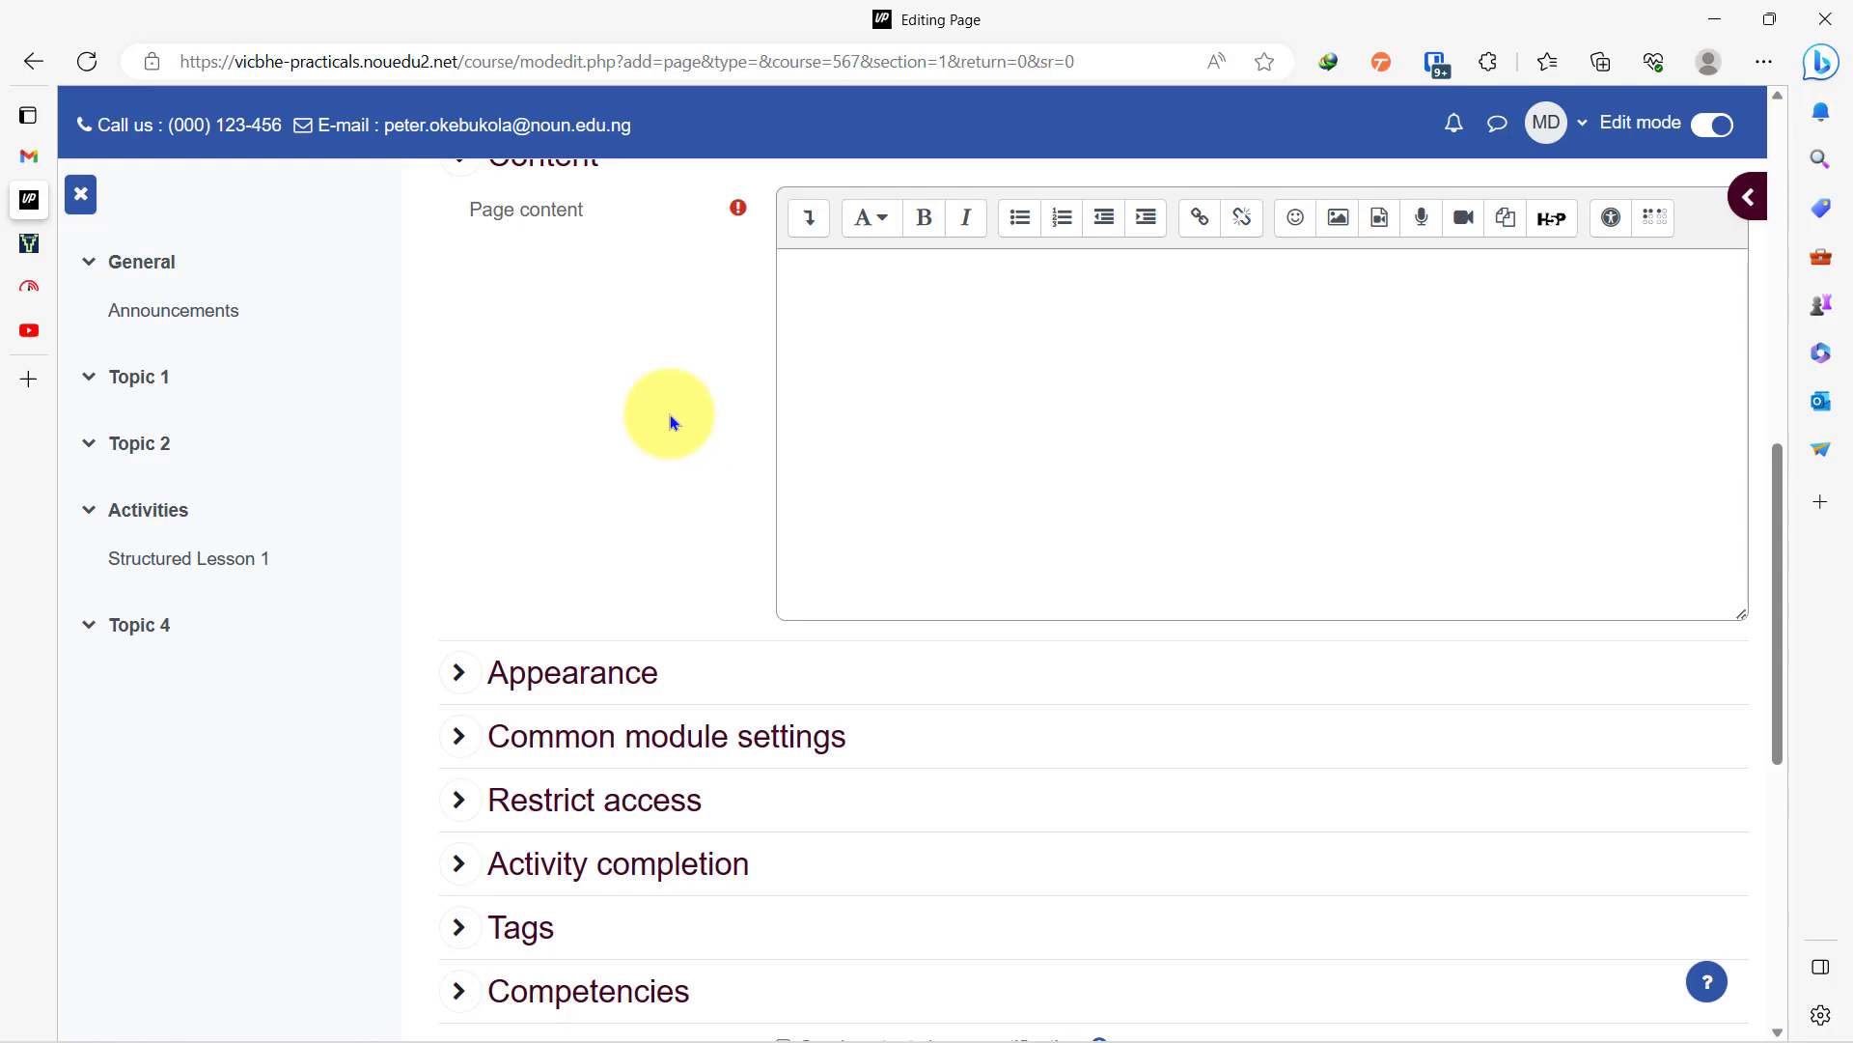
Step: Paste the first-libraries paragraph from Notepad into the Page content field
{"action": "left_click", "coordinate": [1267, 1025]}
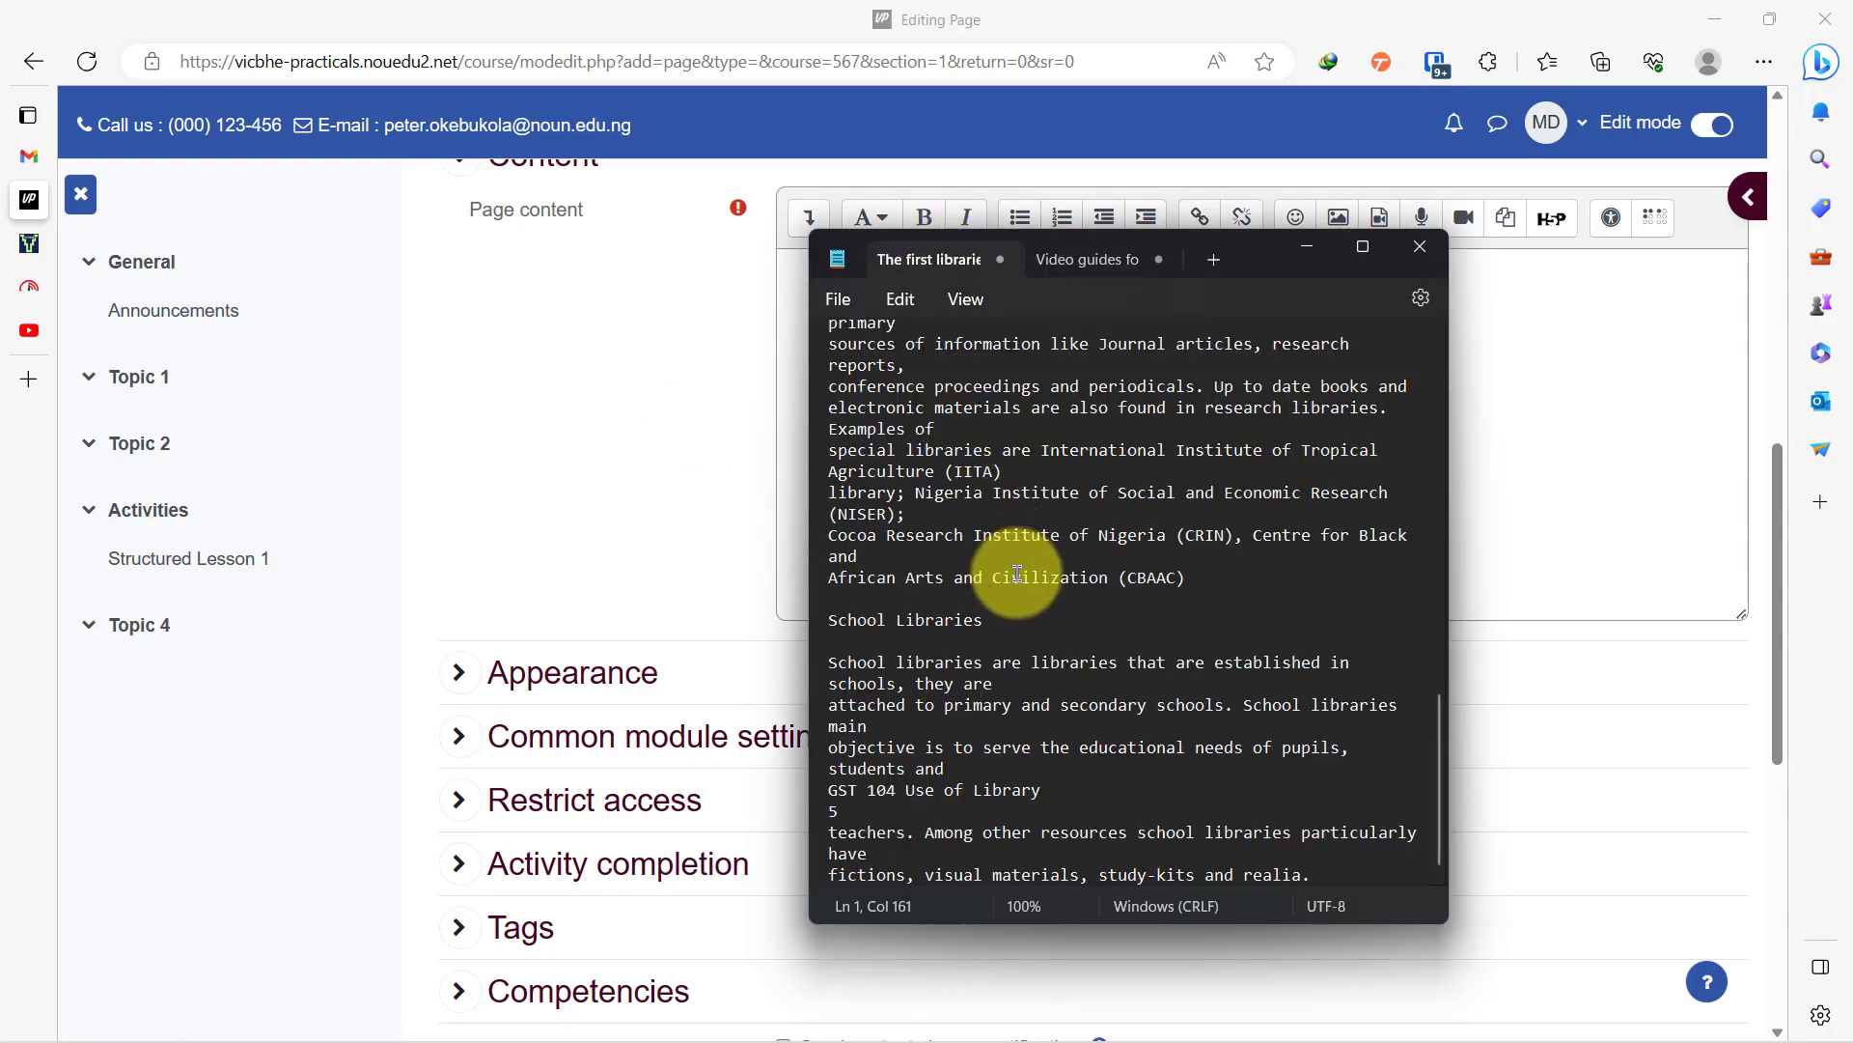
{"action": "scroll", "coordinate": [1016, 576], "scroll_direction": "up", "scroll_amount": 15}
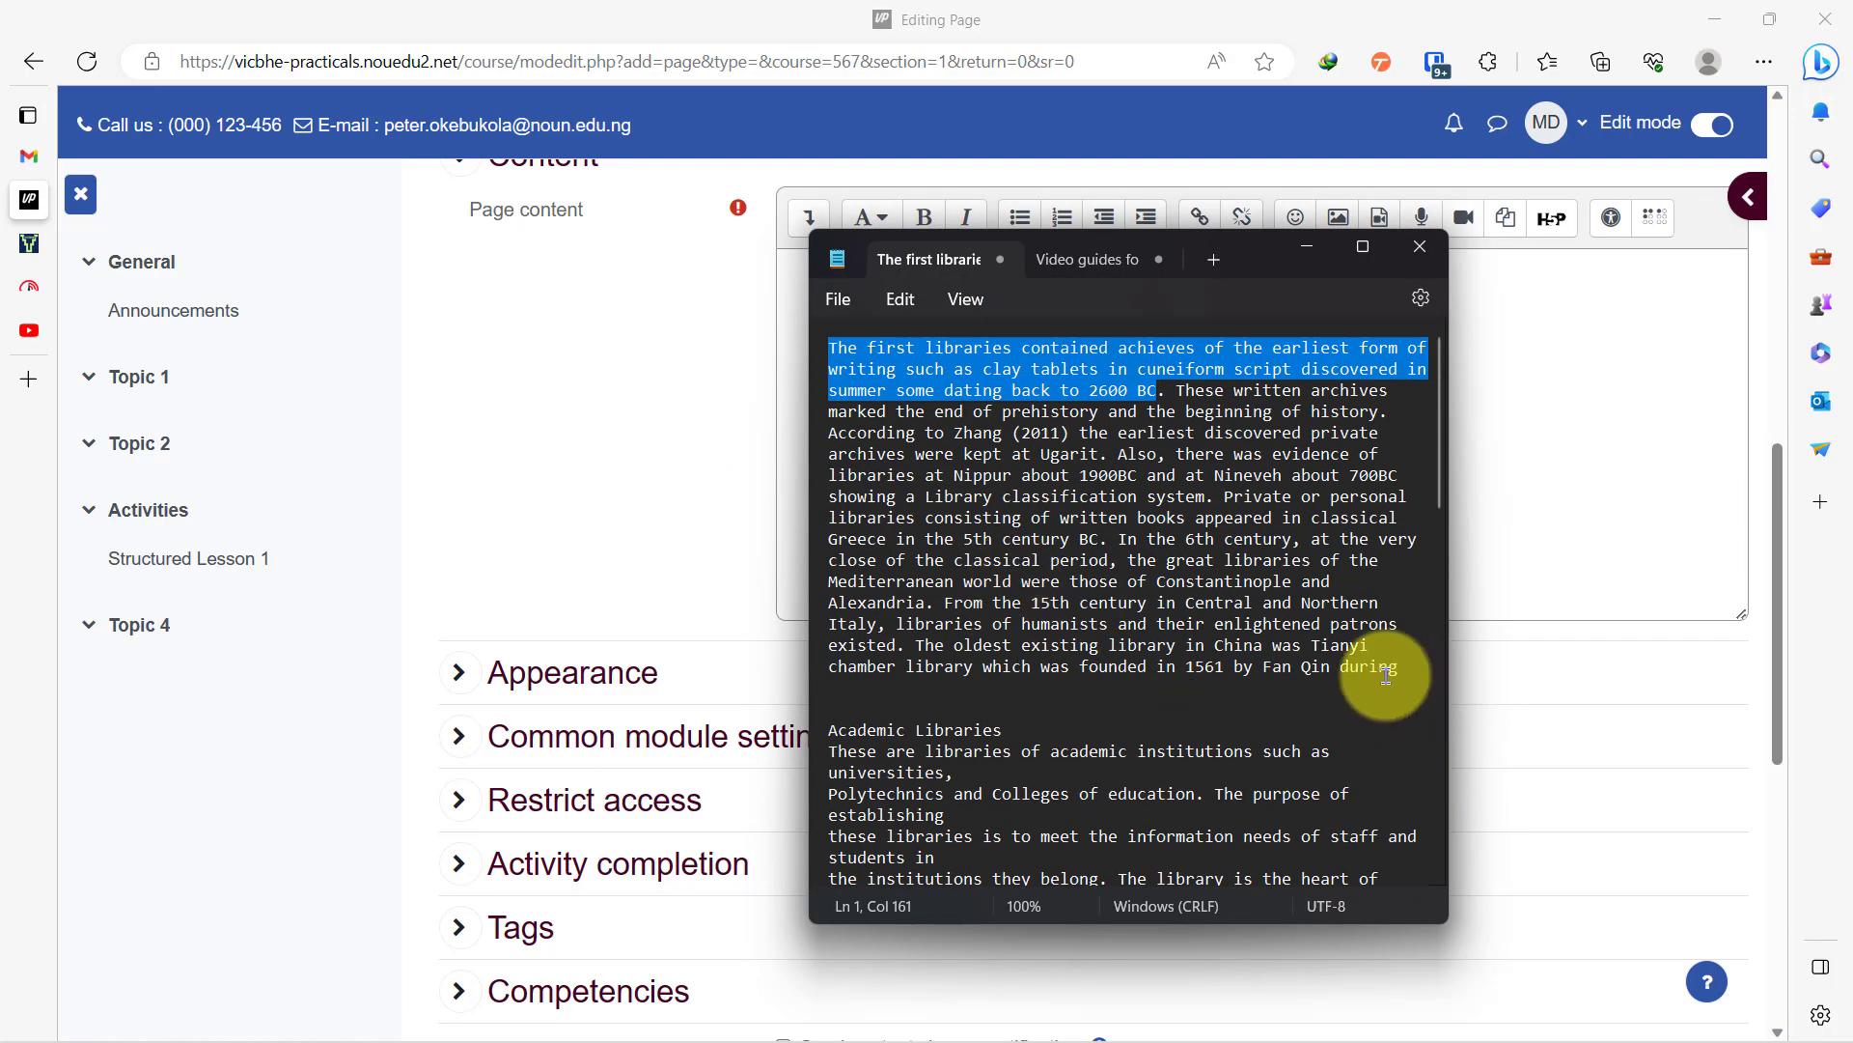
{"action": "left_click_drag", "start_coordinate": [1398, 670], "coordinate": [744, 322]}
{"action": "key", "text": "ctrl+c"}
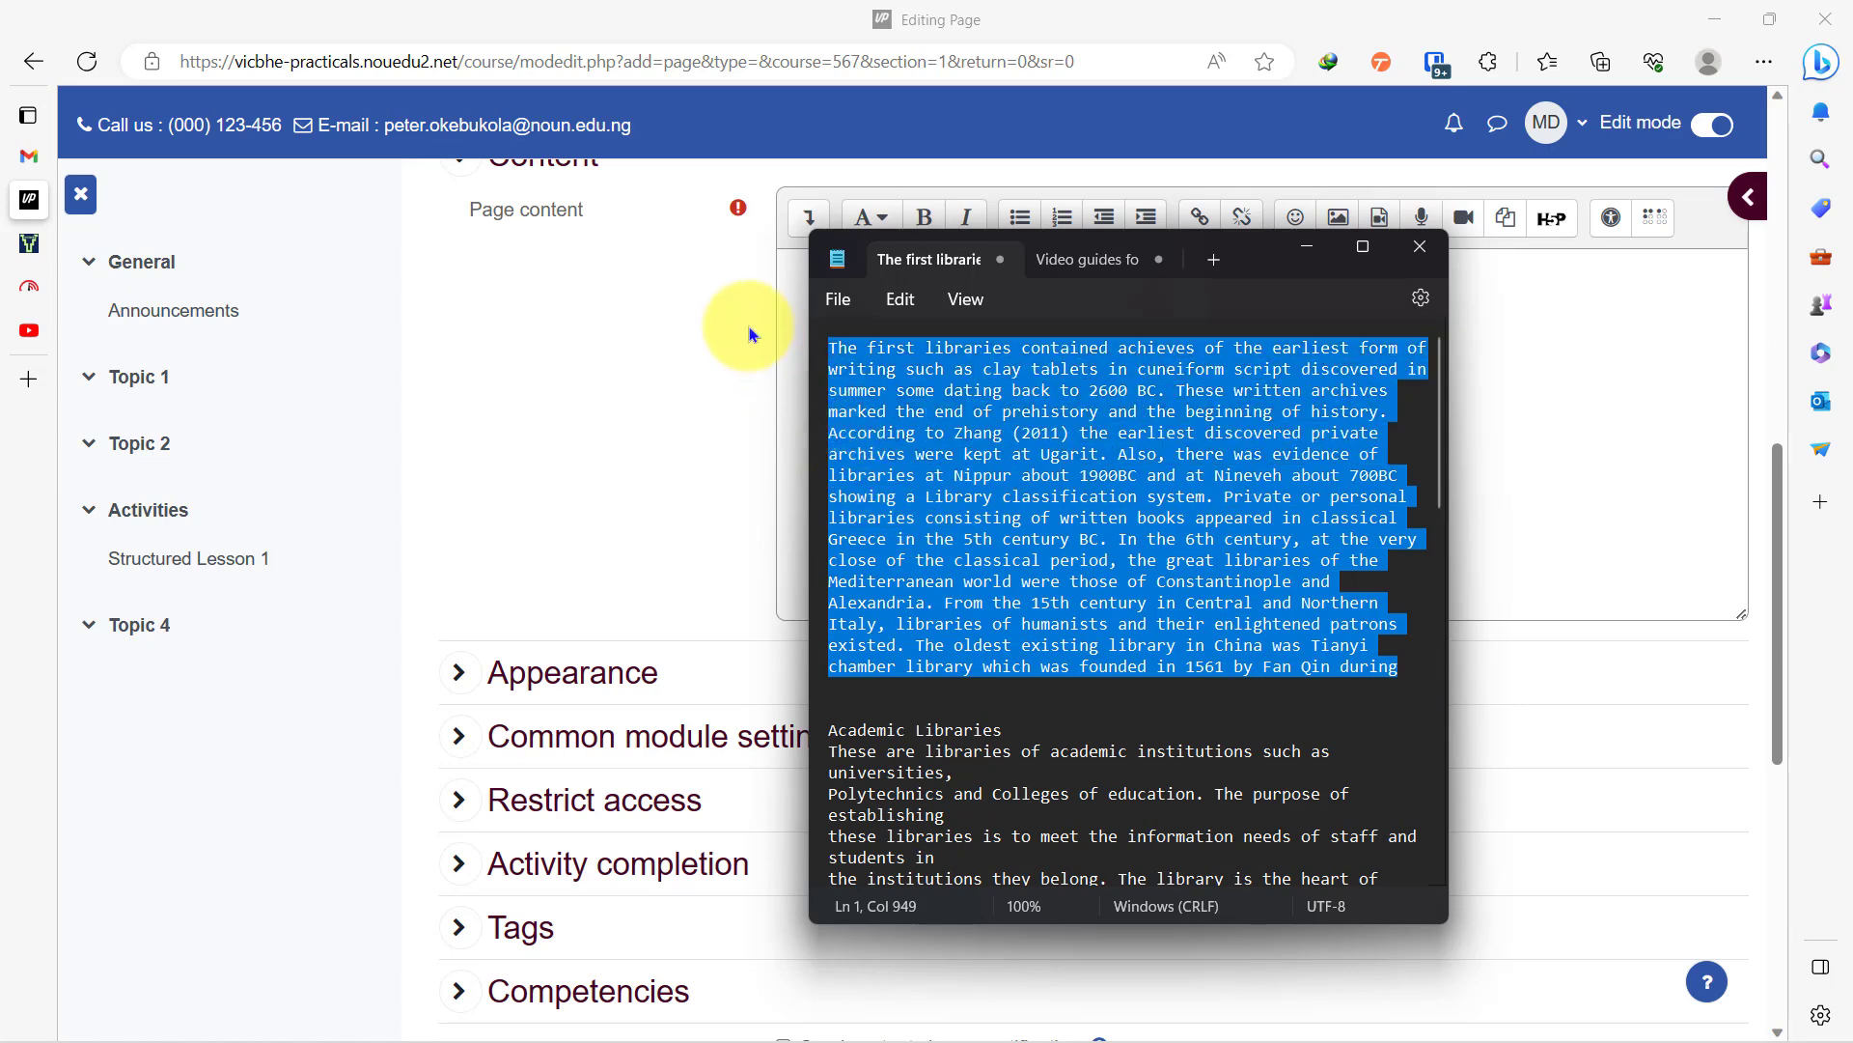
{"action": "left_click", "coordinate": [666, 394]}
{"action": "left_click", "coordinate": [875, 289]}
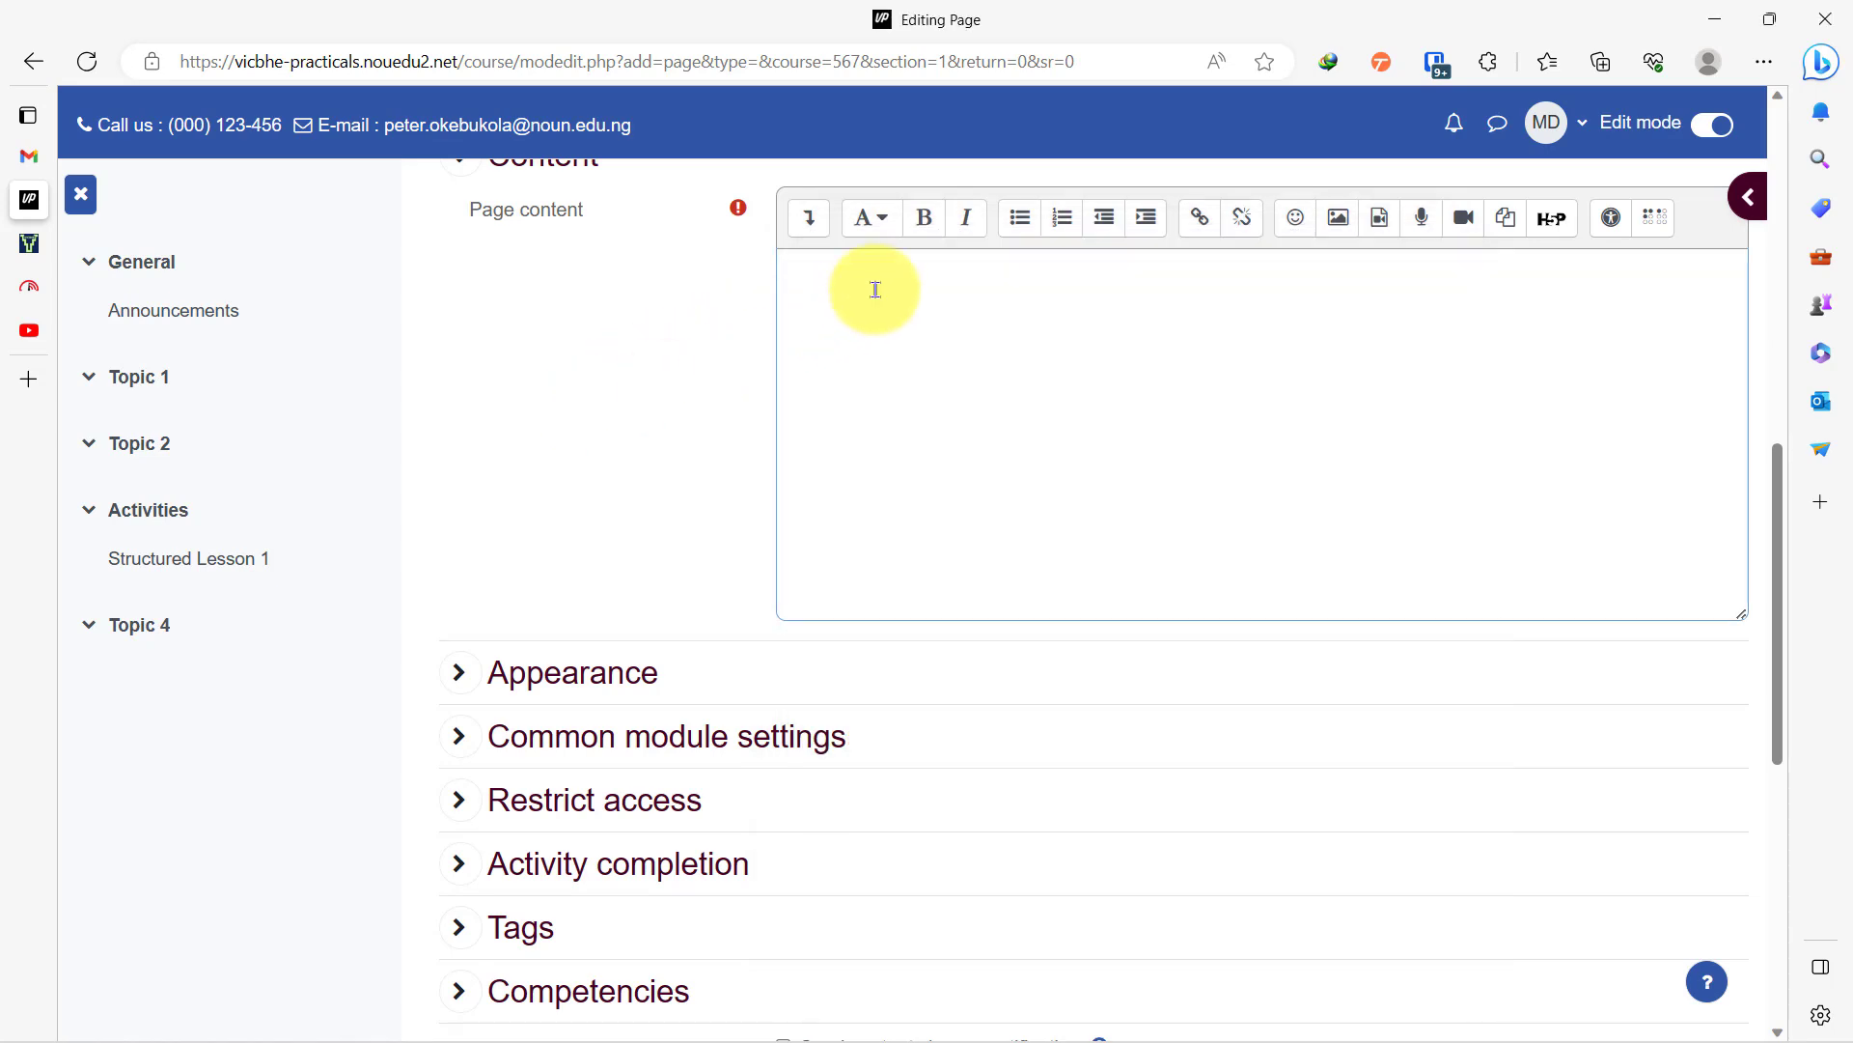
{"action": "key", "text": "ctrl+v"}
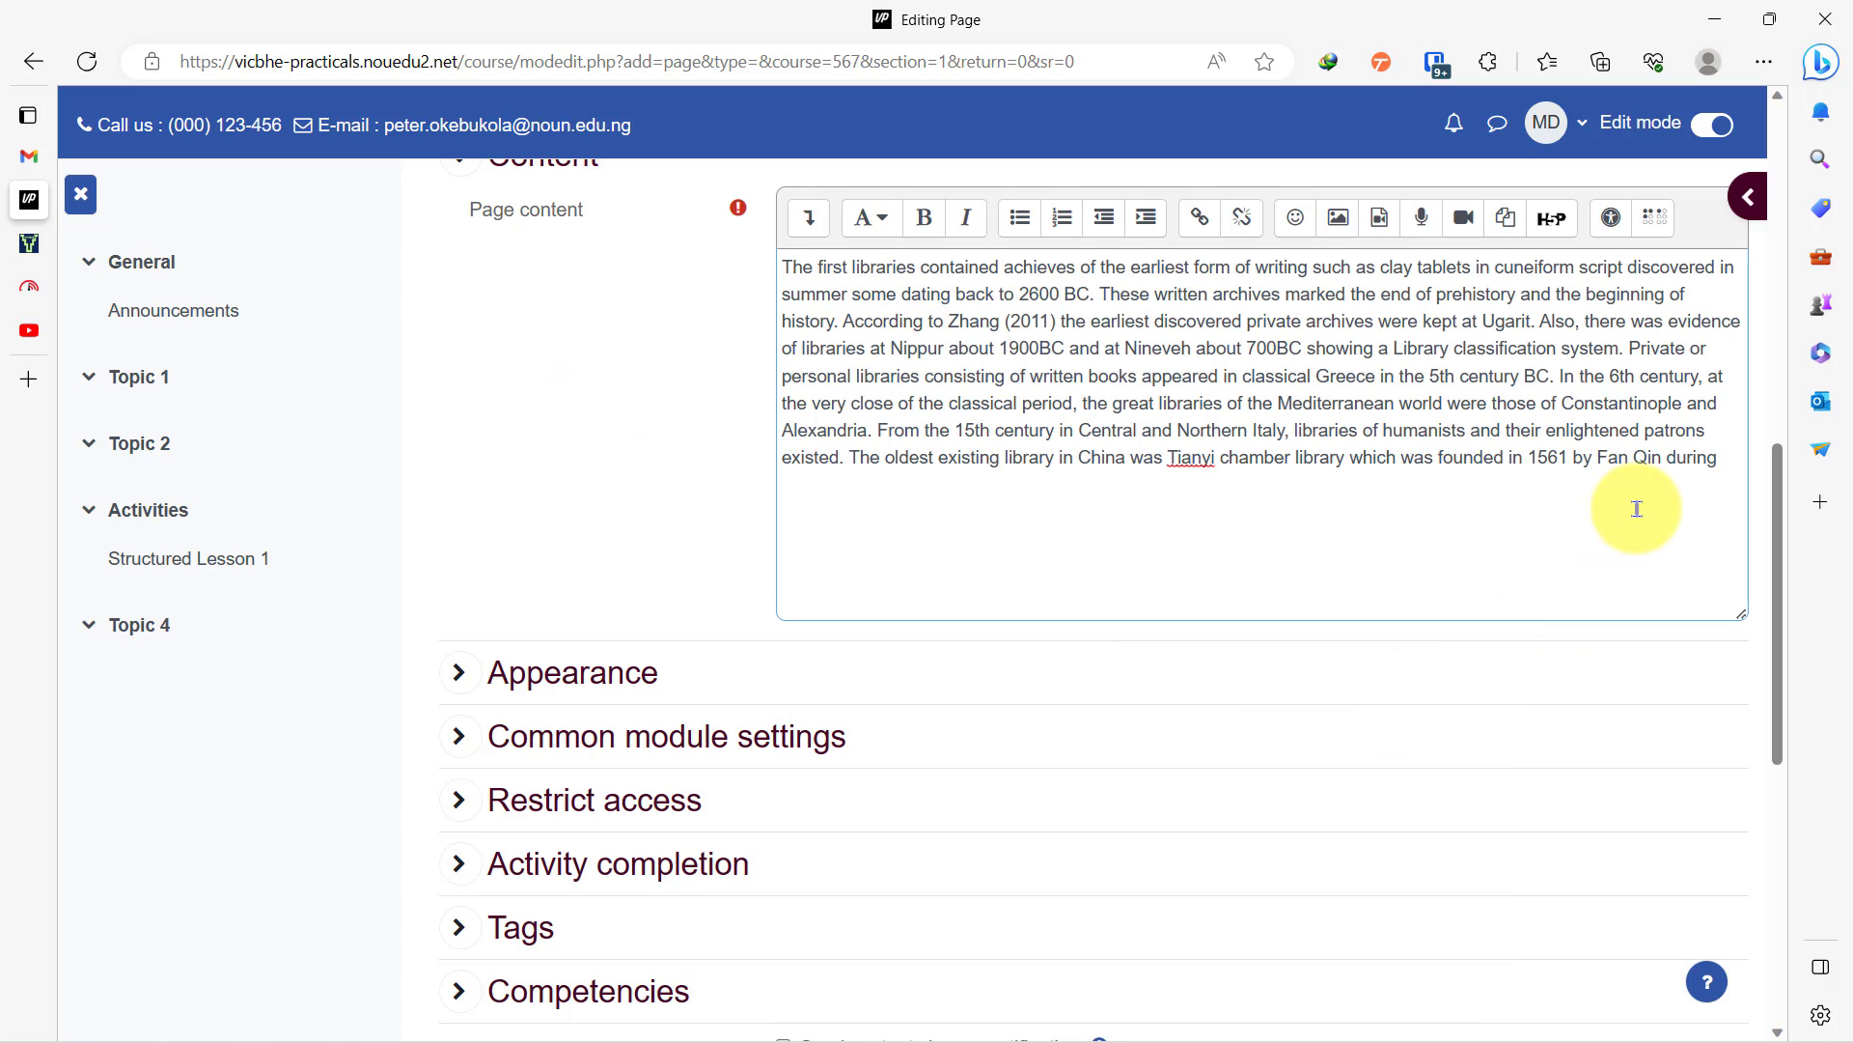
{"action": "key", "text": "Return"}
{"action": "key", "text": "Return"}
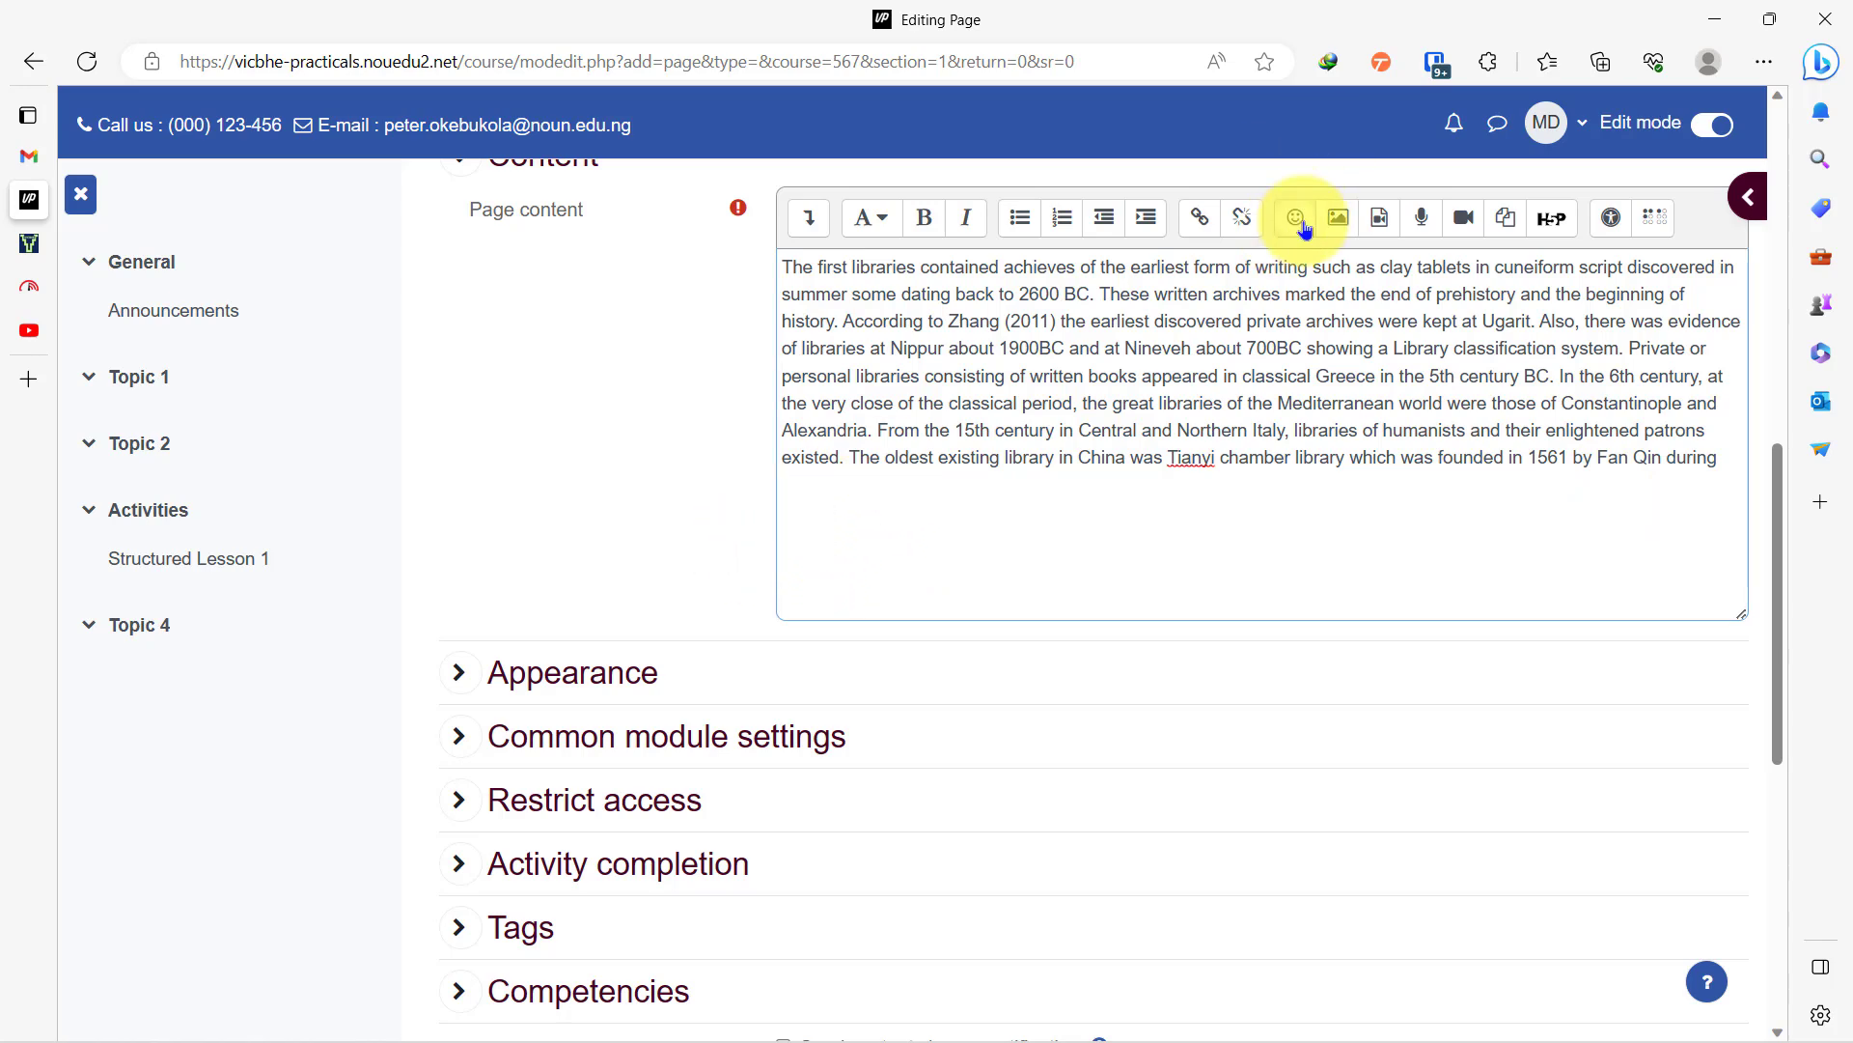
Step: Embed the YouTube video below the library paragraph in the page content
{"action": "left_click", "coordinate": [1380, 222]}
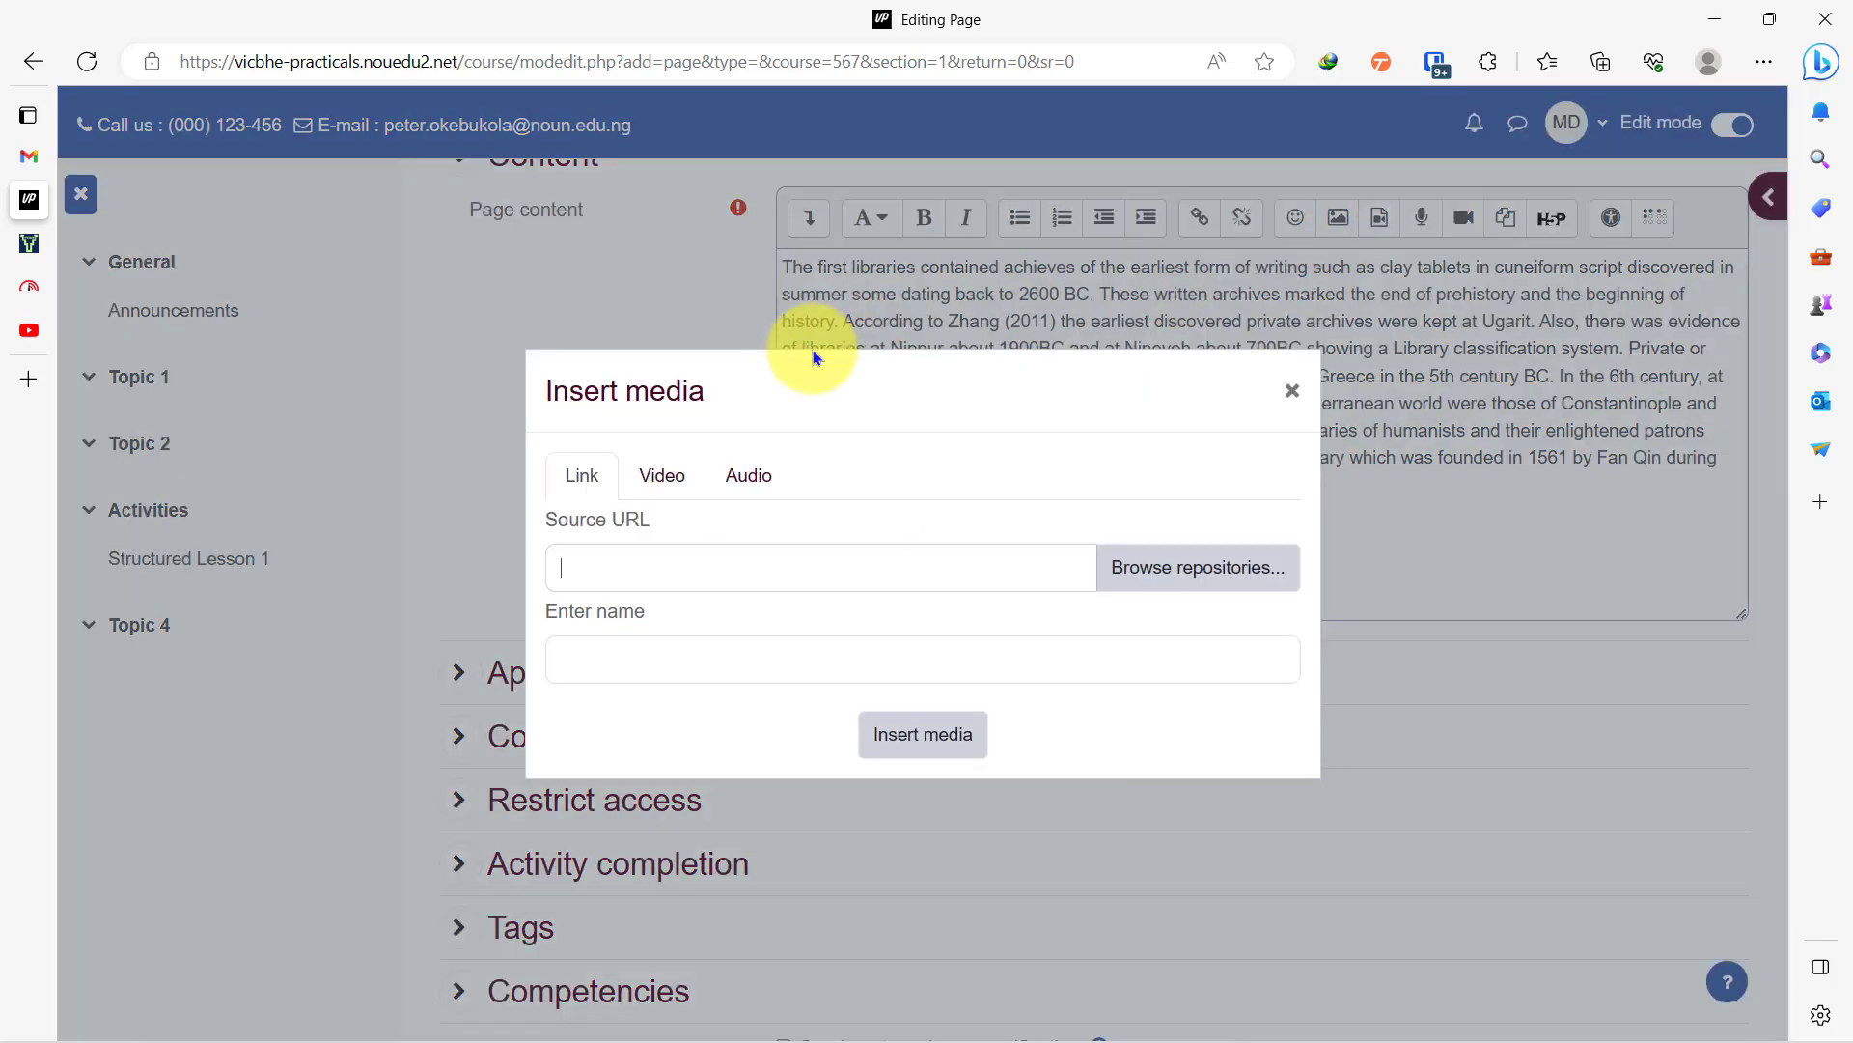
{"action": "left_click", "coordinate": [660, 475]}
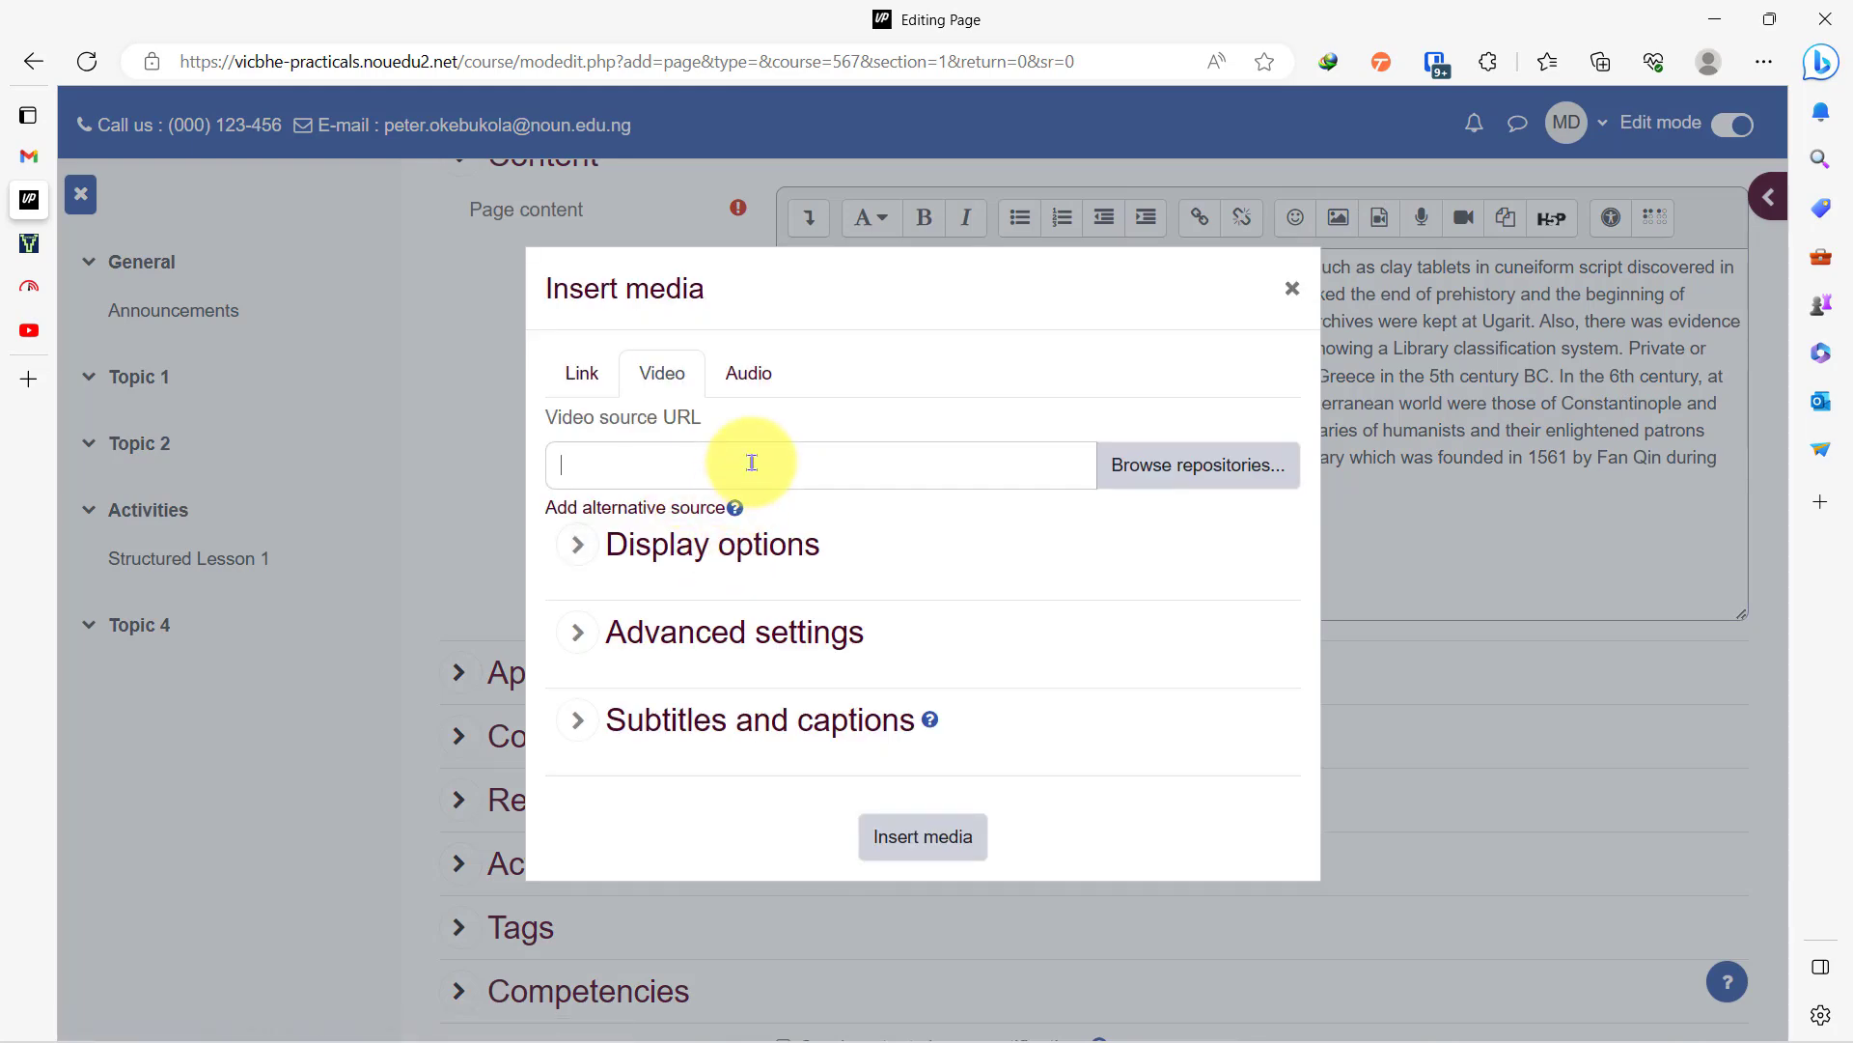
{"action": "type", "text": "https://youtu.be/z_GPavSrRGw"}
{"action": "left_click", "coordinate": [913, 855]}
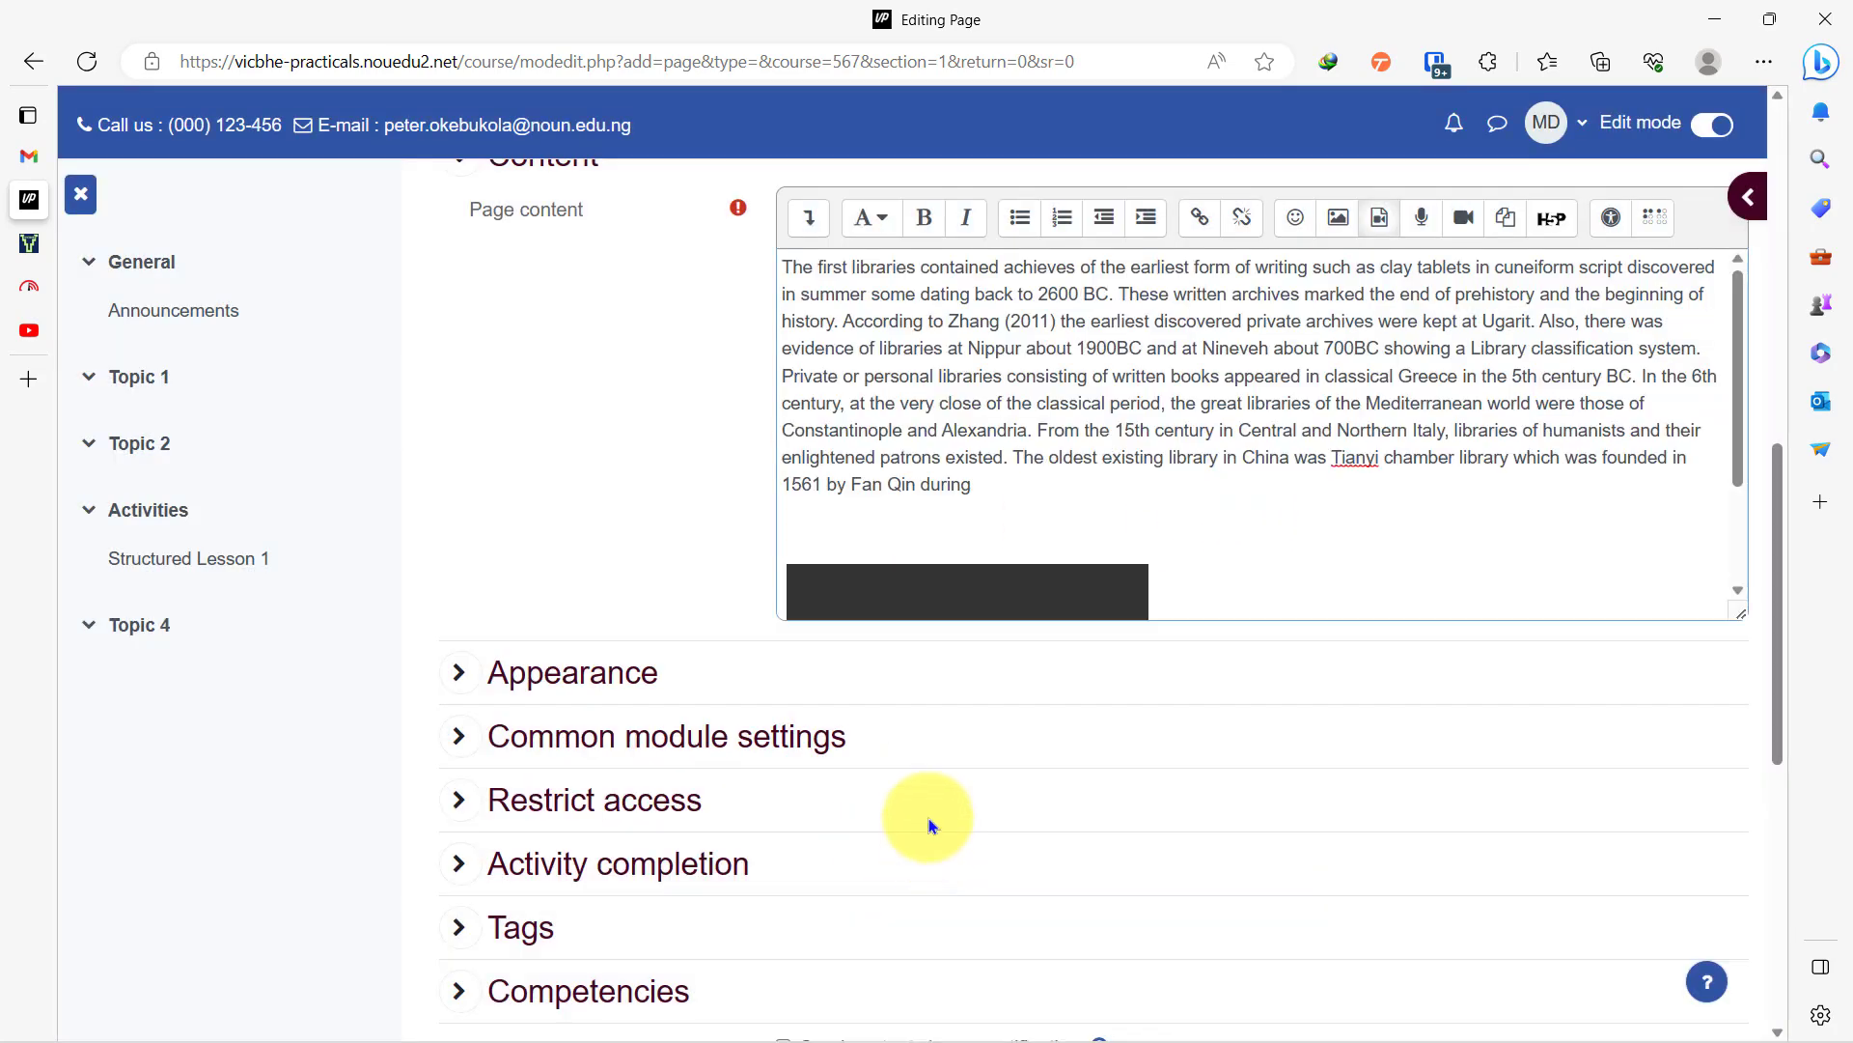
{"action": "left_click", "coordinate": [857, 523]}
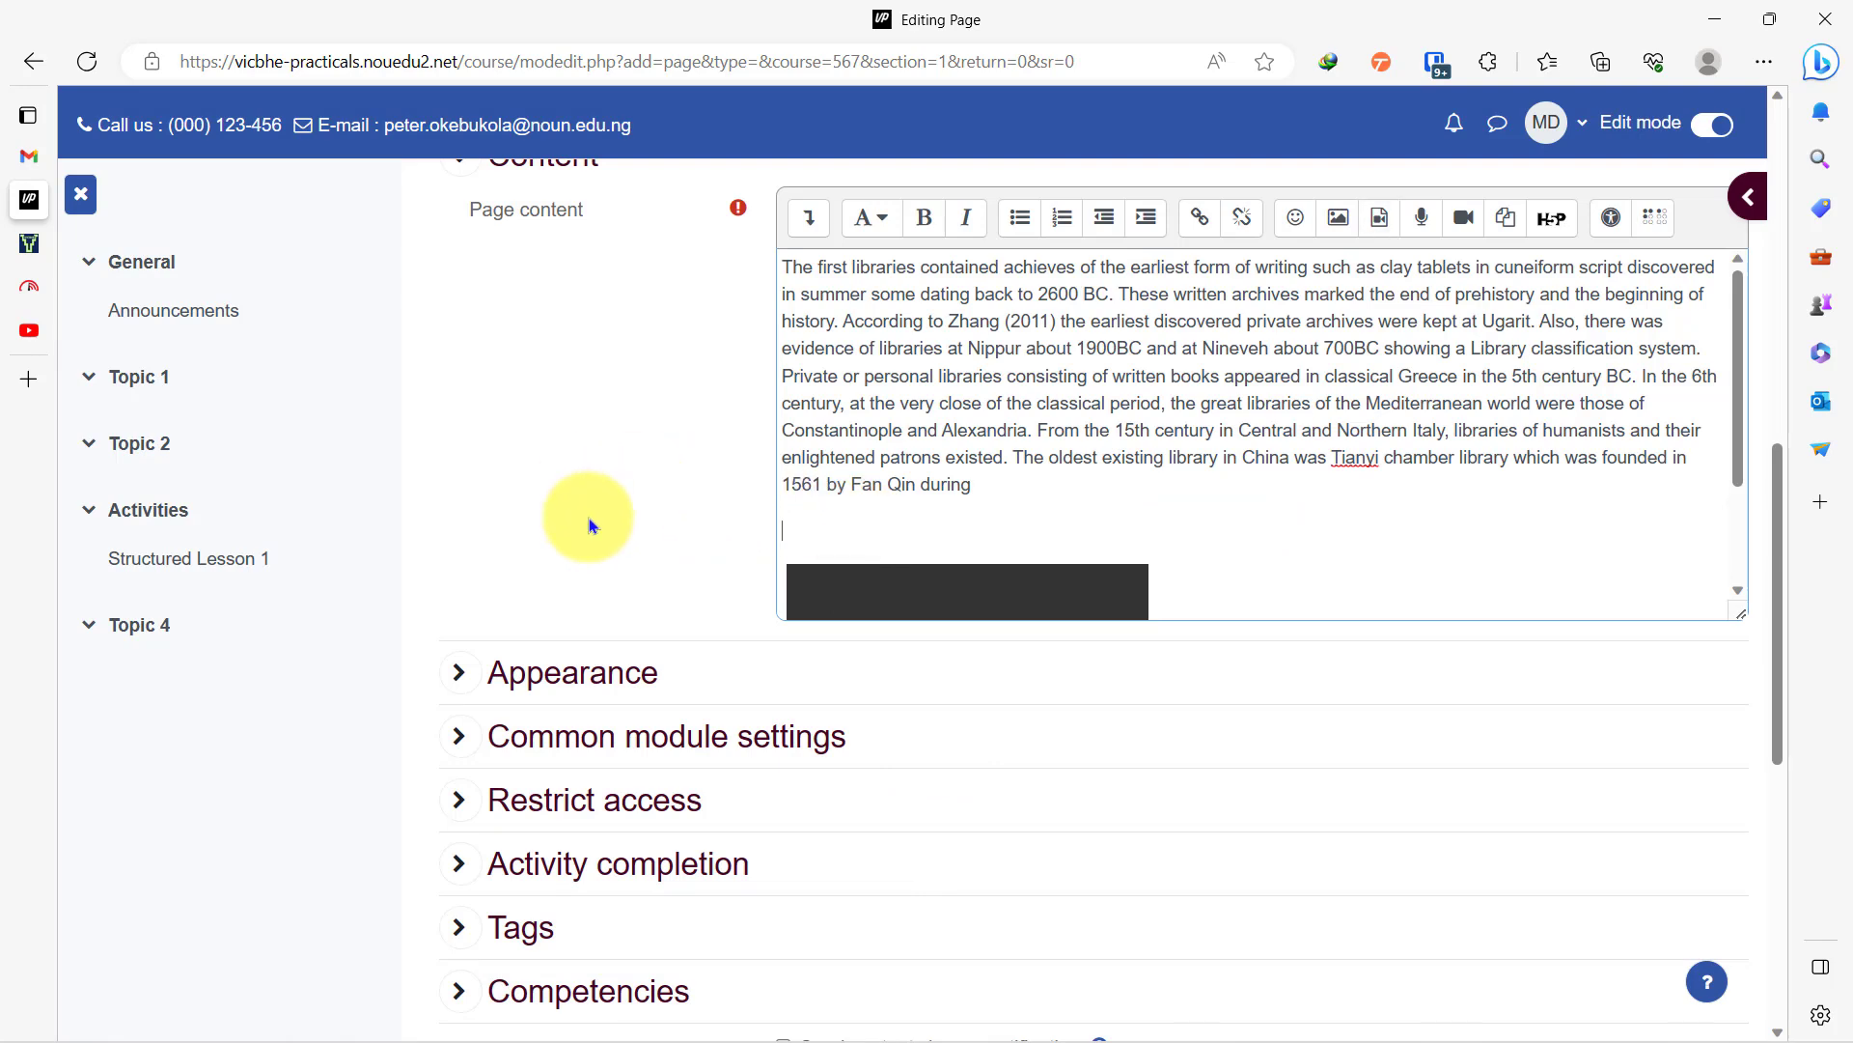
Step: Set Completion tracking to 'Show activity as complete when conditions are met' with Require view
{"action": "scroll", "coordinate": [599, 558], "scroll_direction": "down", "scroll_amount": 5}
{"action": "left_click", "coordinate": [649, 408]}
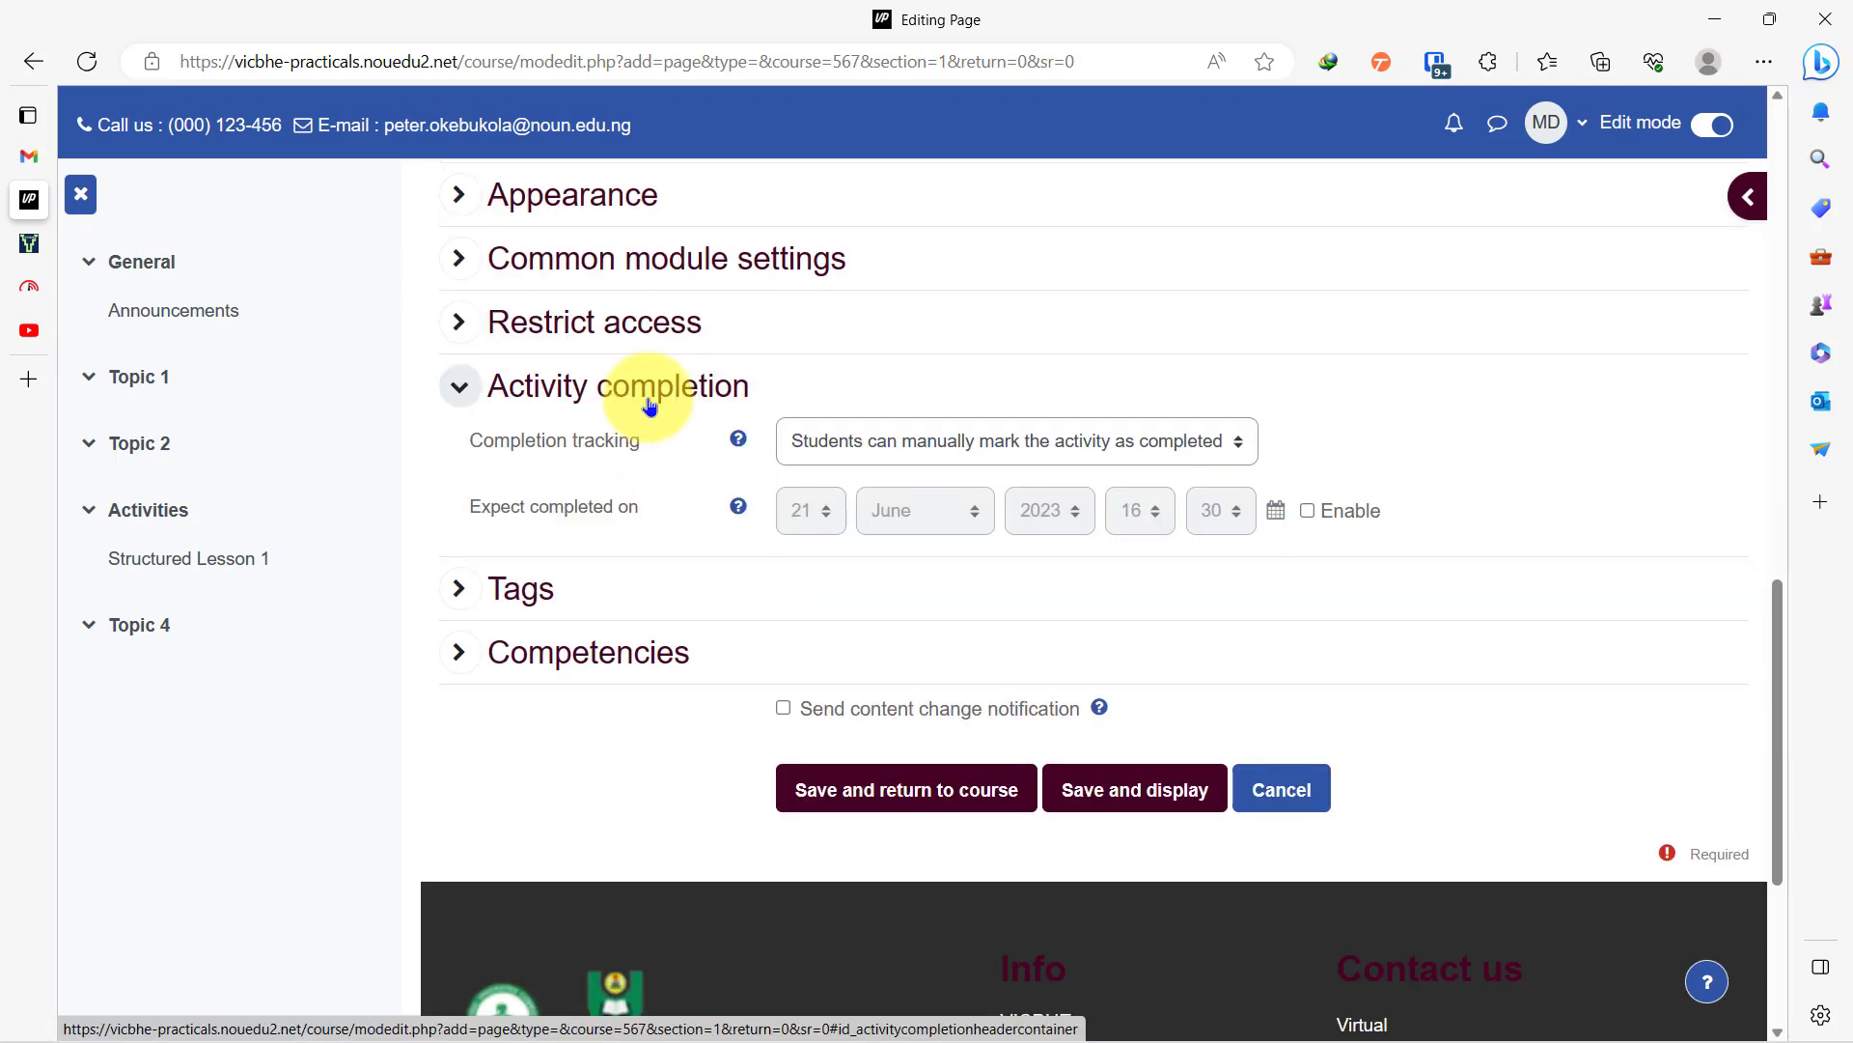
{"action": "left_click", "coordinate": [987, 446]}
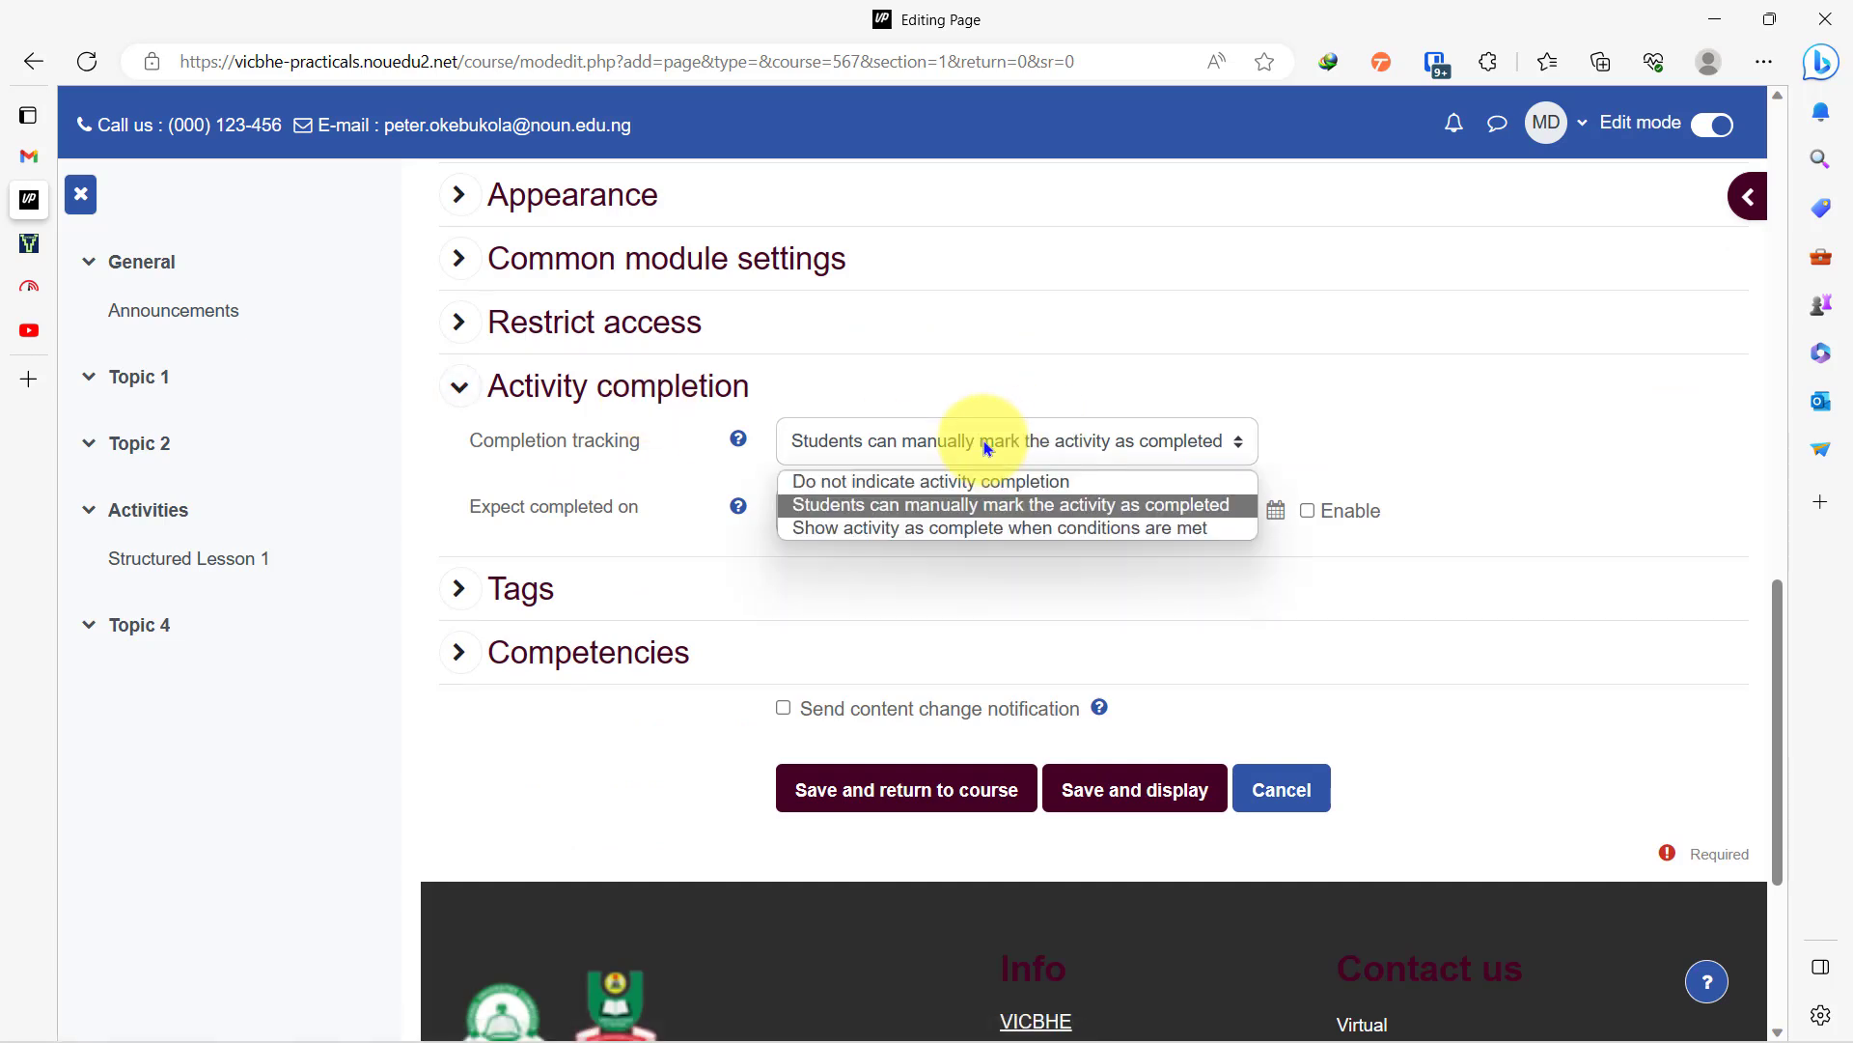
{"action": "left_click", "coordinate": [973, 537]}
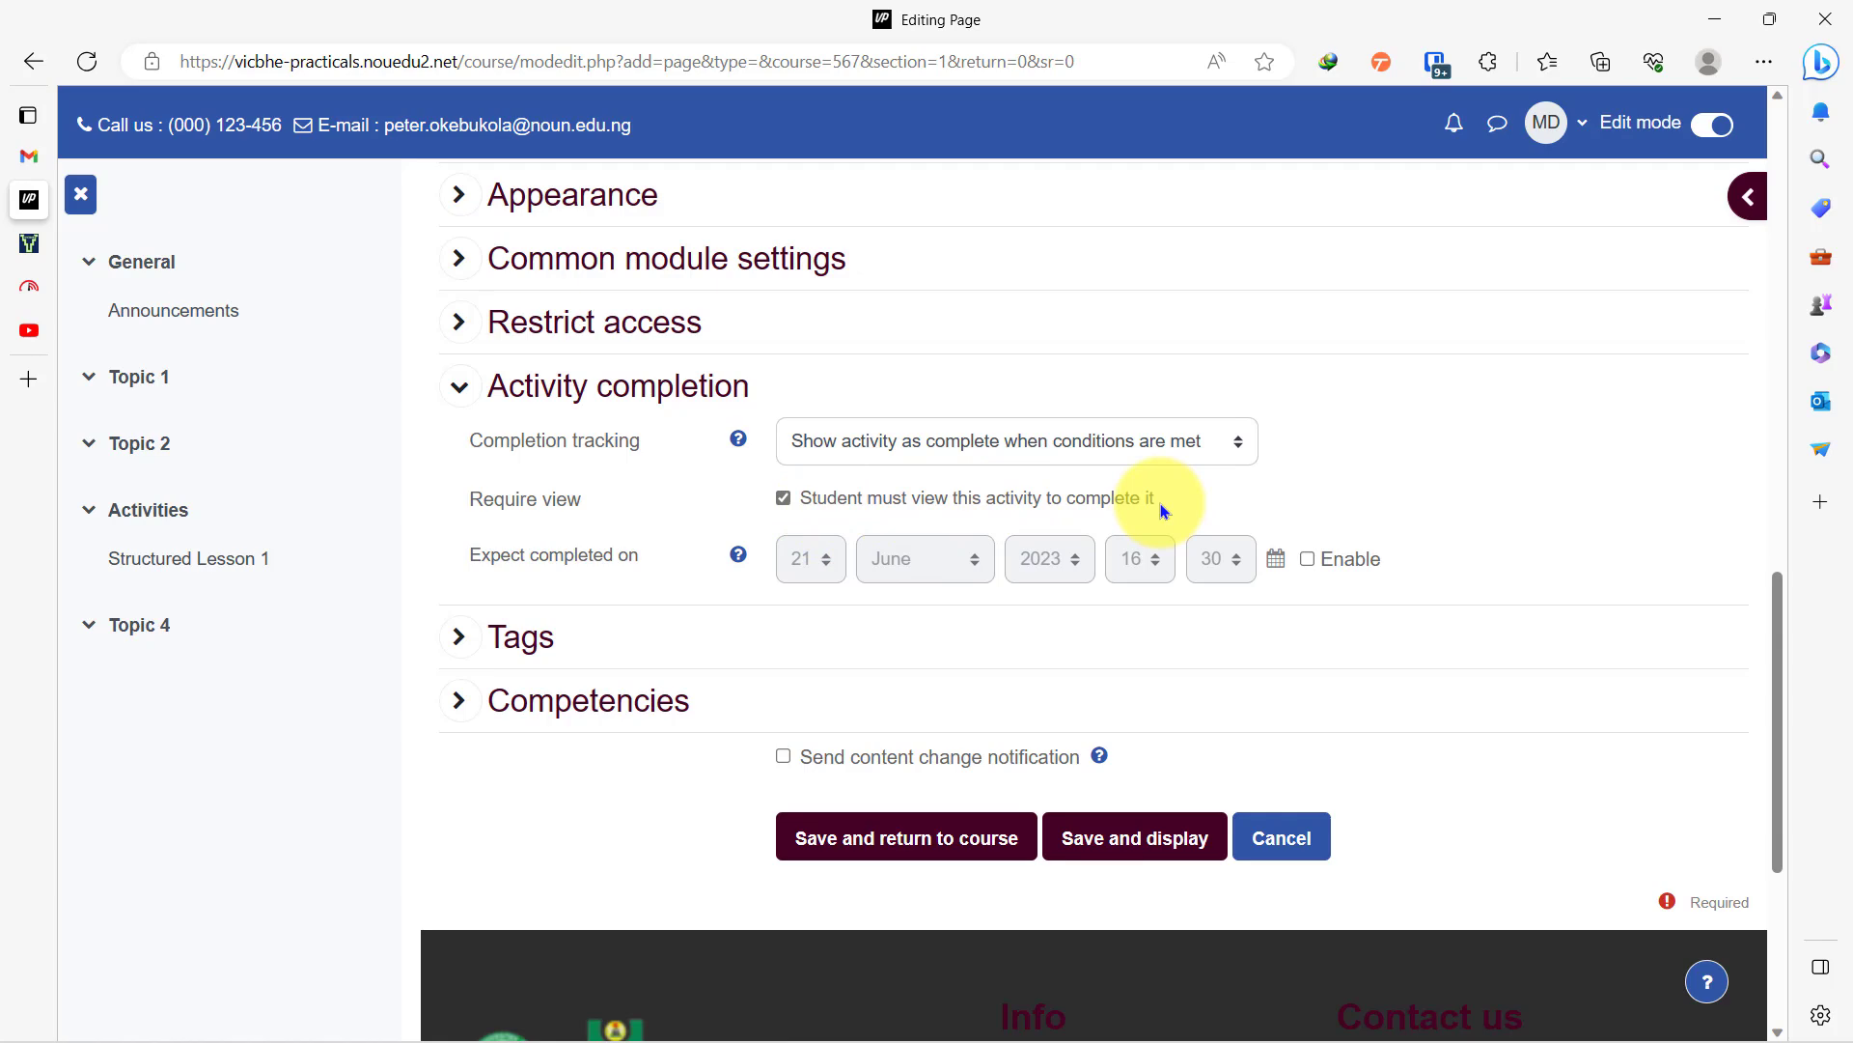
{"action": "scroll", "coordinate": [1140, 507], "scroll_direction": "down", "scroll_amount": 5}
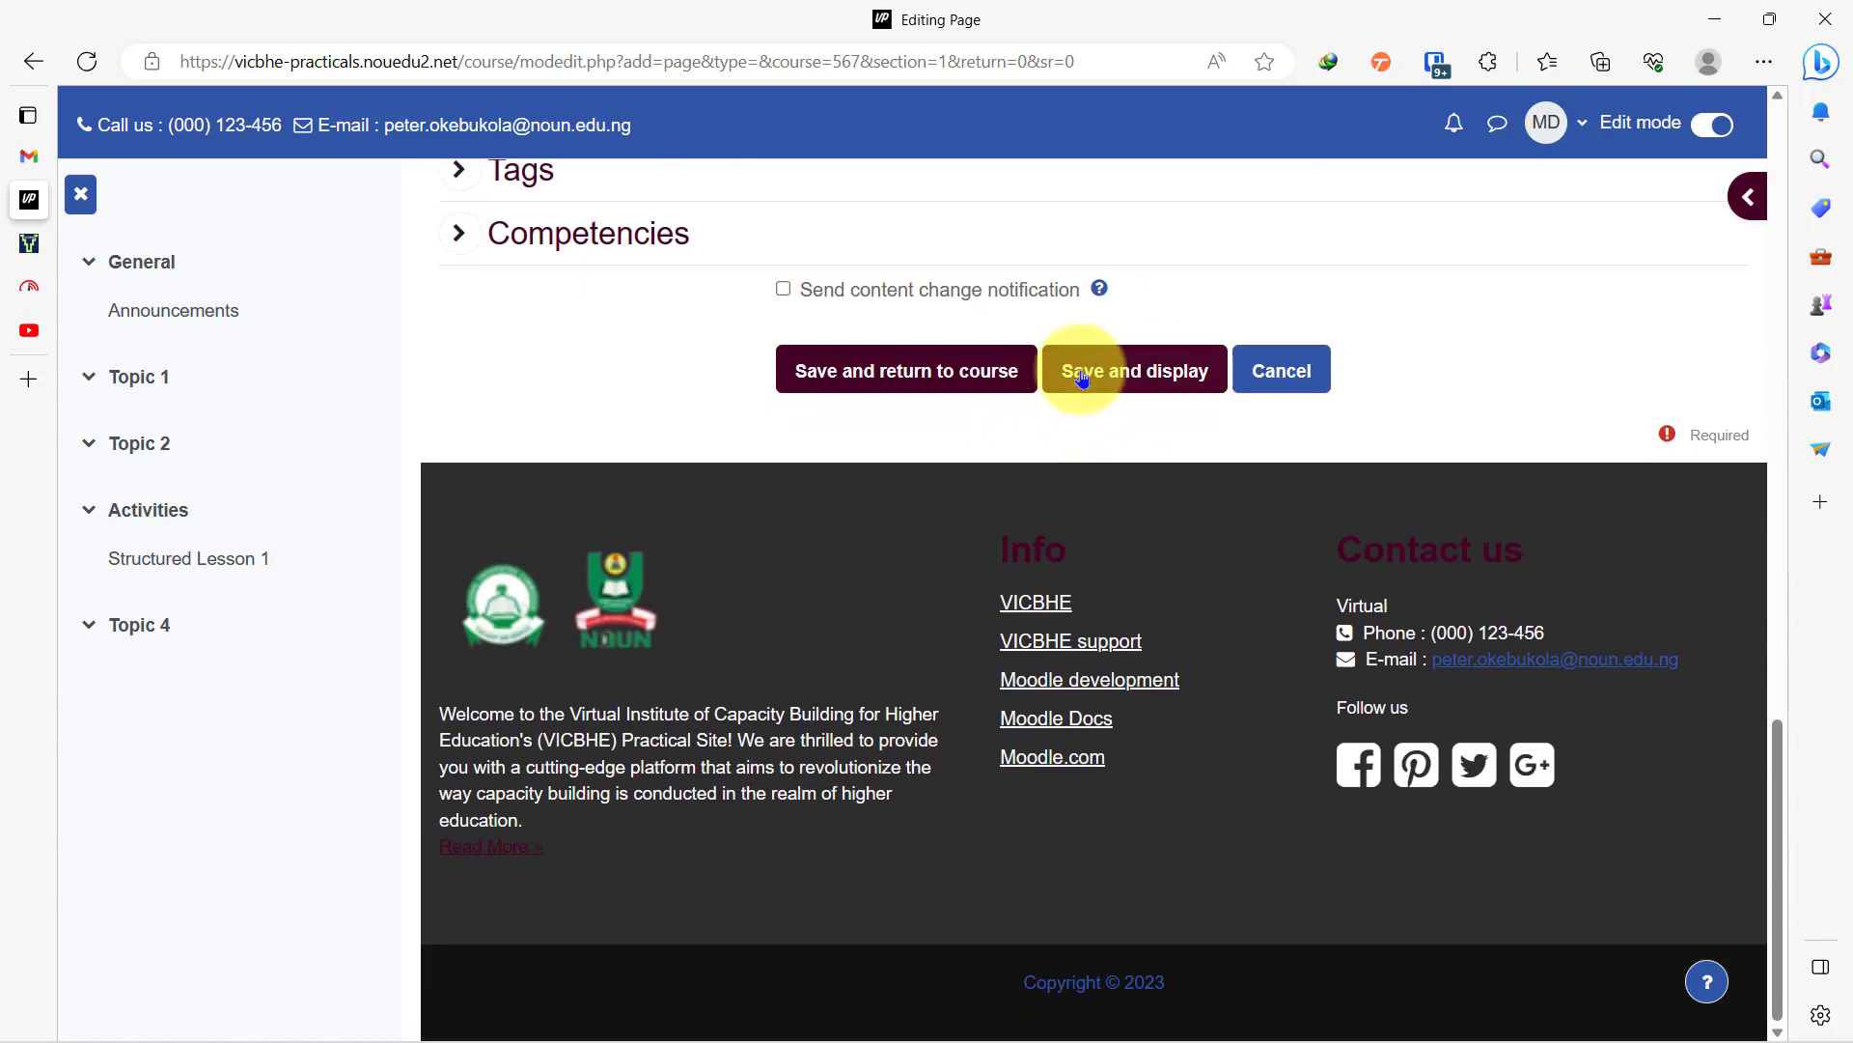
Step: Save and display Page 1, then review its text and video
{"action": "left_click", "coordinate": [1110, 377]}
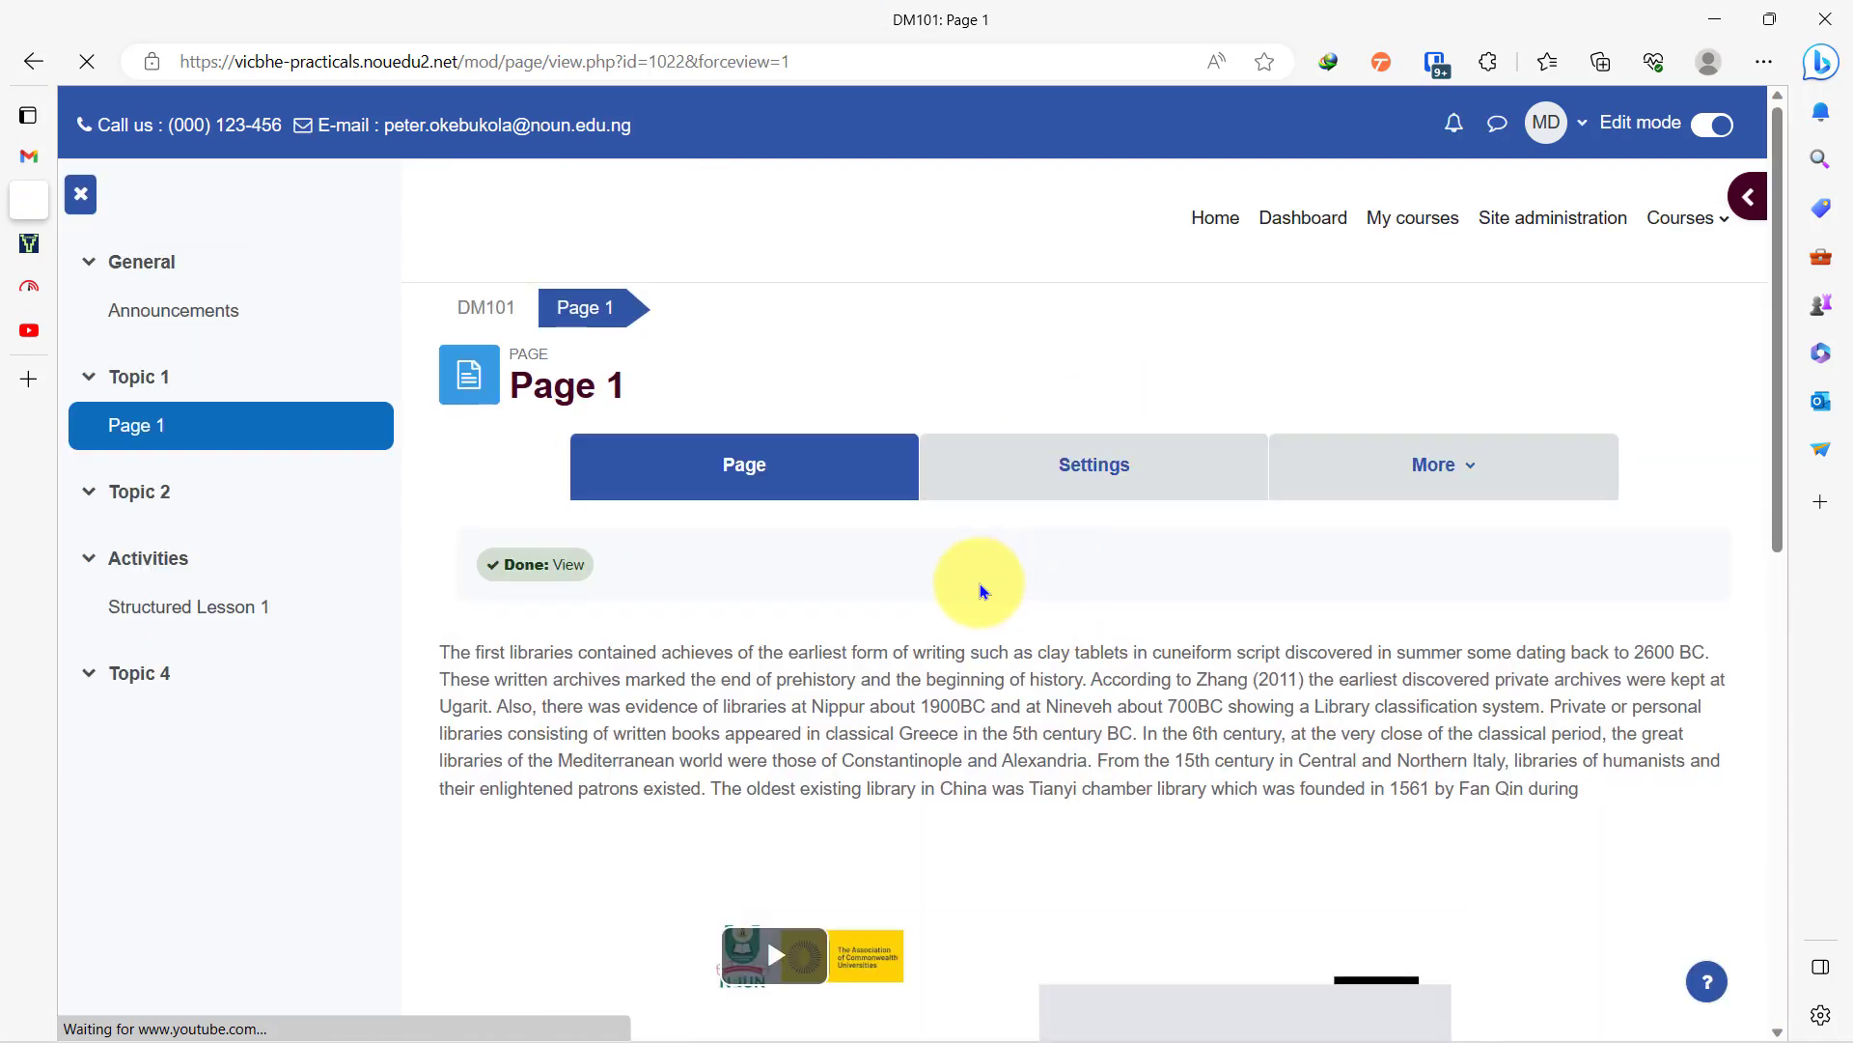
{"action": "scroll", "coordinate": [981, 583], "scroll_direction": "down", "scroll_amount": 4}
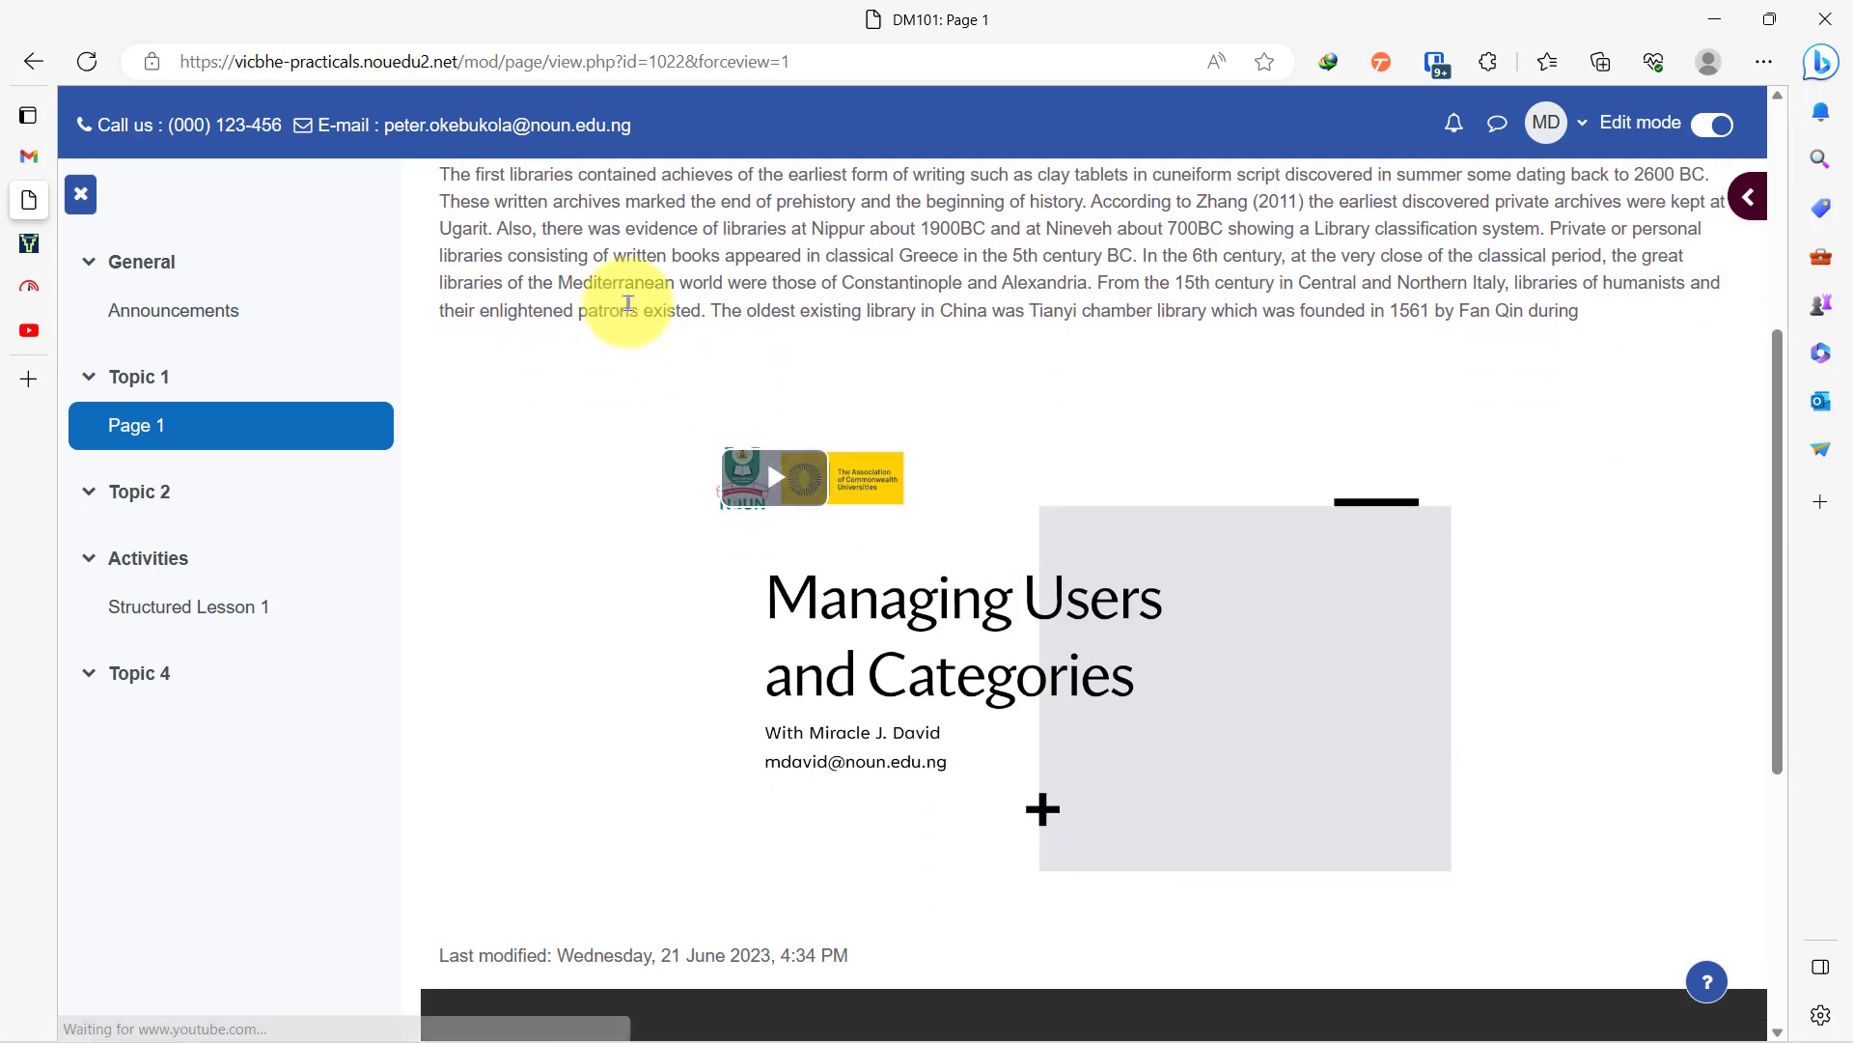
{"action": "scroll", "coordinate": [621, 302], "scroll_direction": "up", "scroll_amount": 5}
{"action": "left_click_drag", "start_coordinate": [437, 661], "coordinate": [1046, 827]}
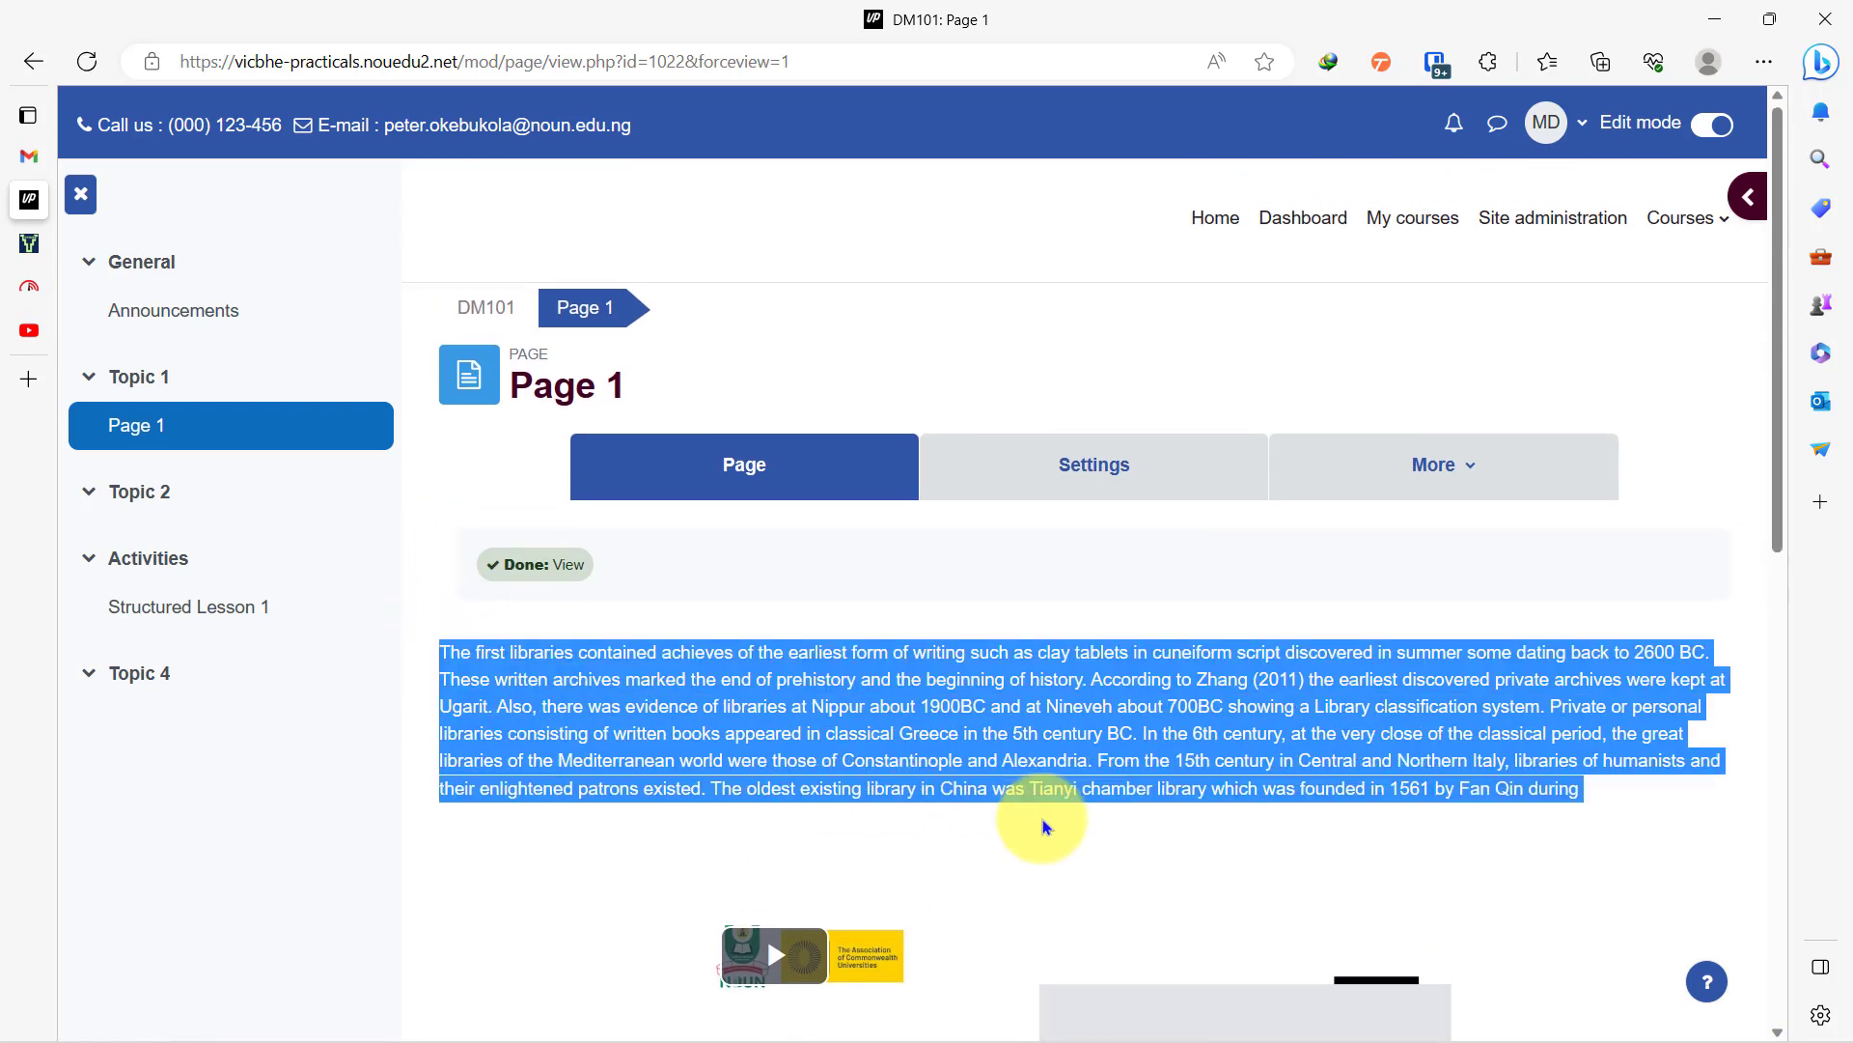
{"action": "scroll", "coordinate": [1229, 781], "scroll_direction": "down", "scroll_amount": 5}
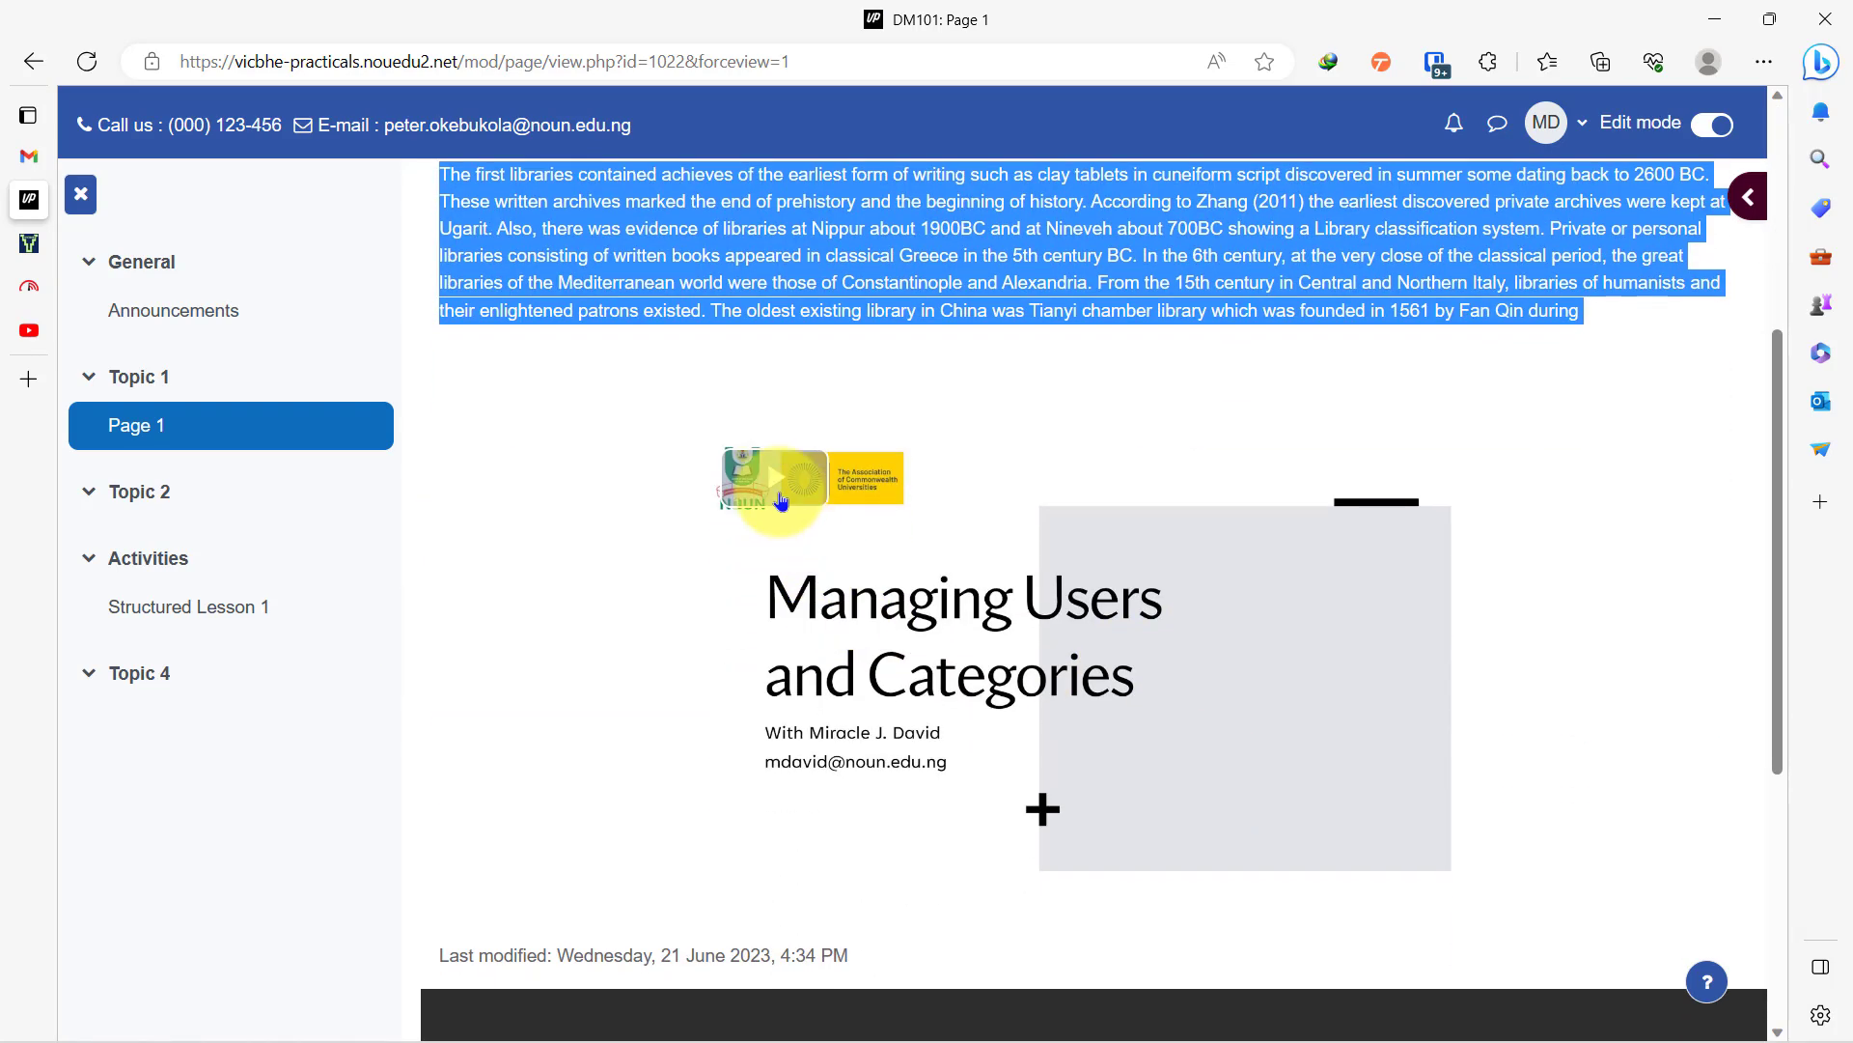
{"action": "scroll", "coordinate": [1333, 670], "scroll_direction": "up", "scroll_amount": 5}
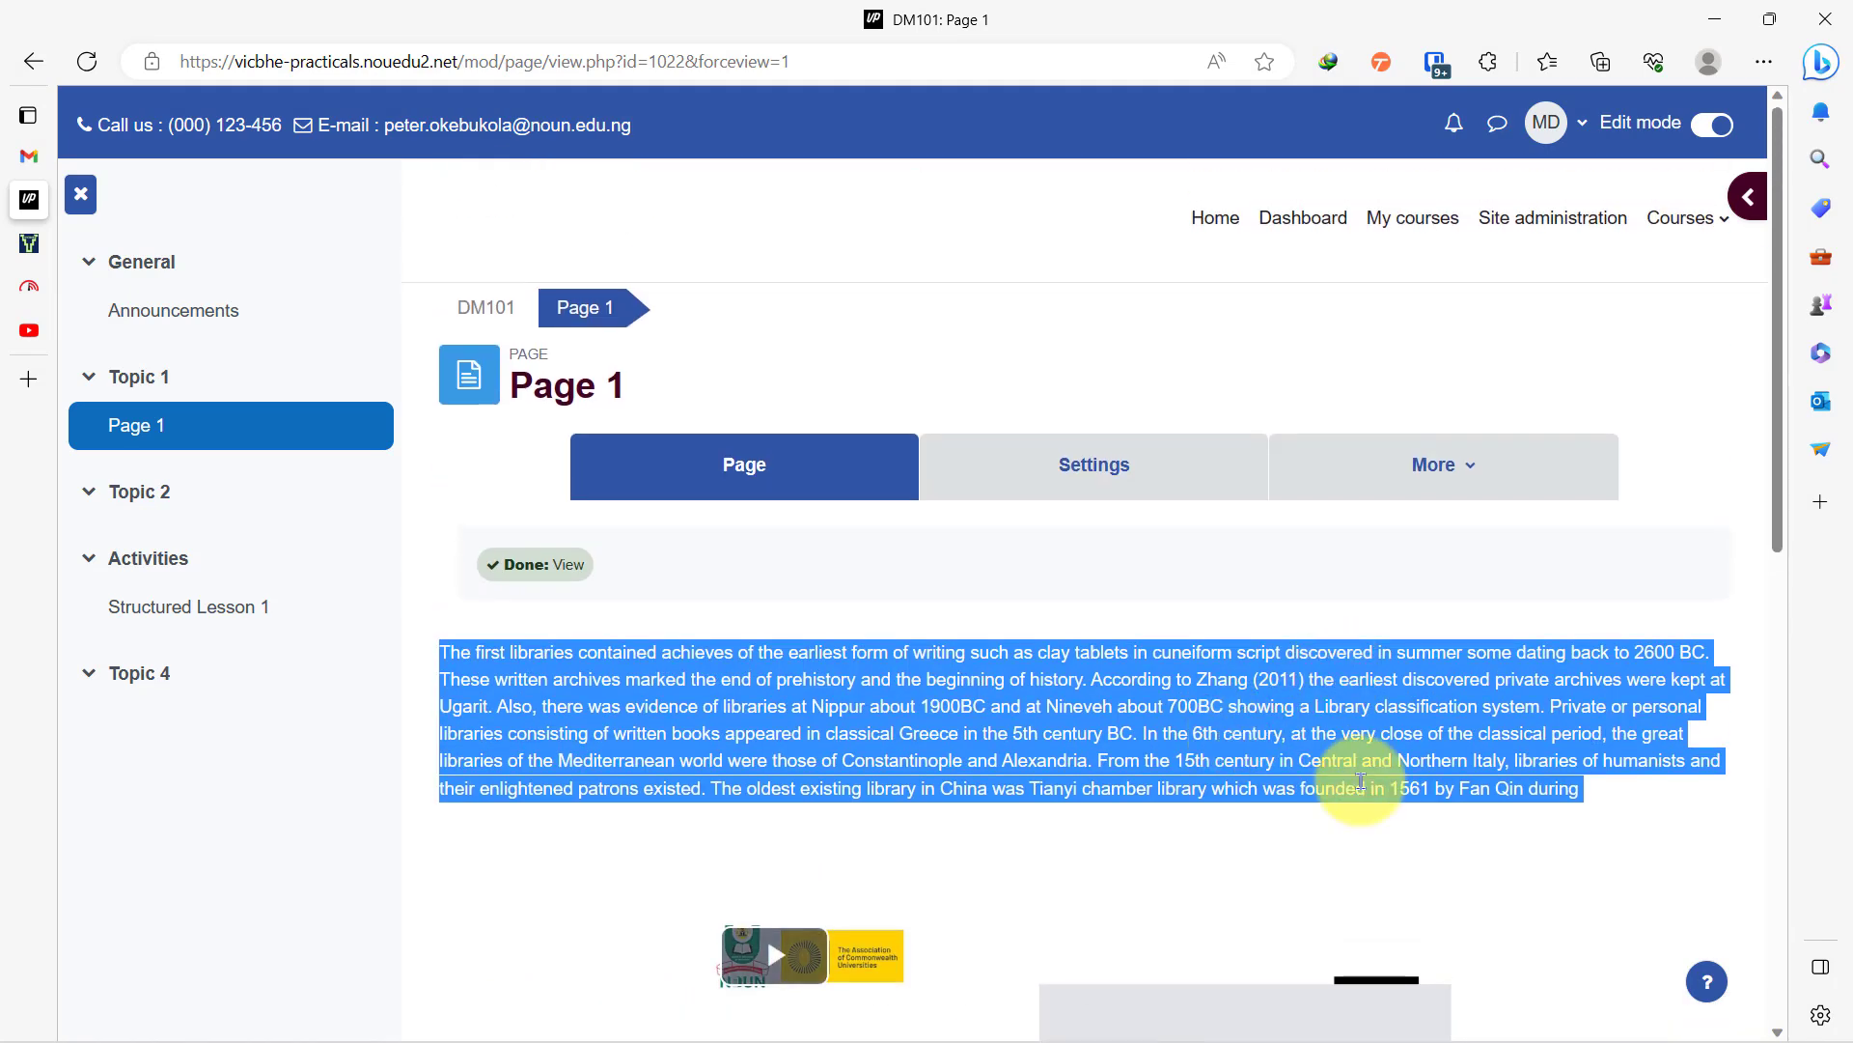
{"action": "left_click", "coordinate": [1593, 804]}
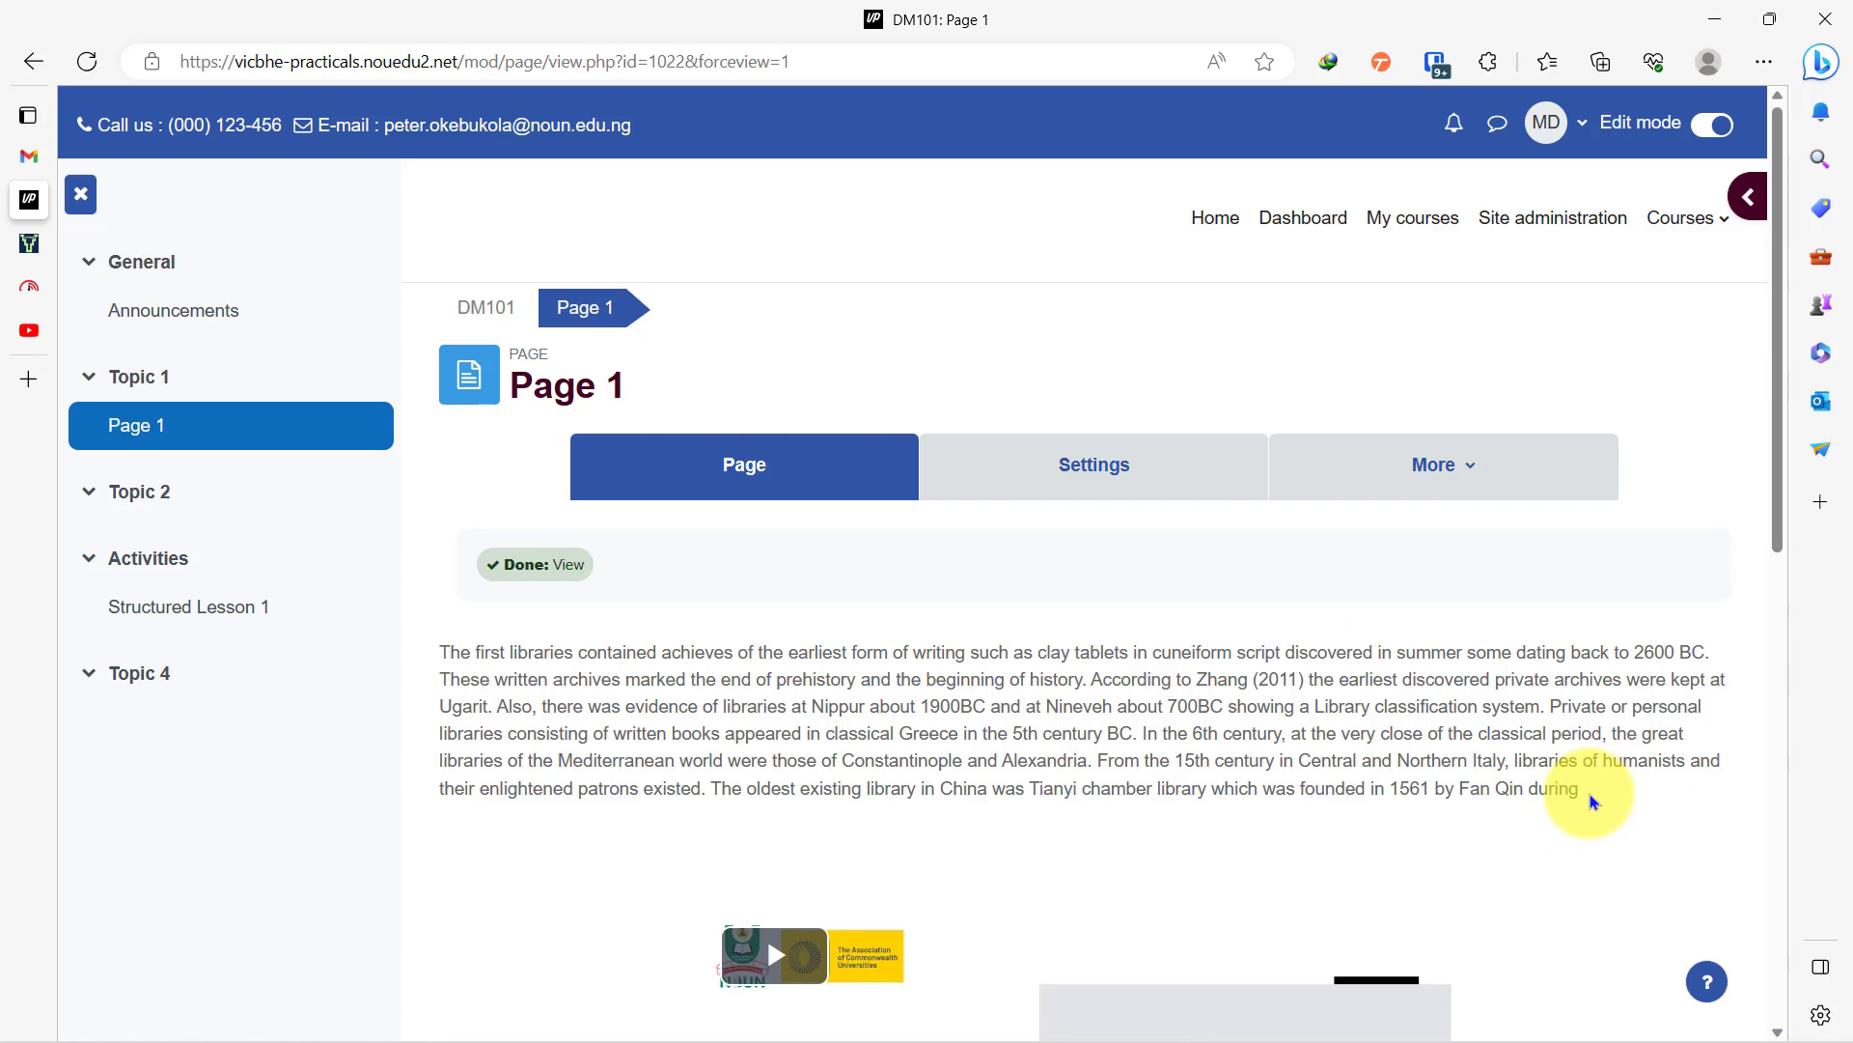
Step: Return to the course, reopen Page 1, then go back to Topic 1
{"action": "left_click", "coordinate": [502, 318]}
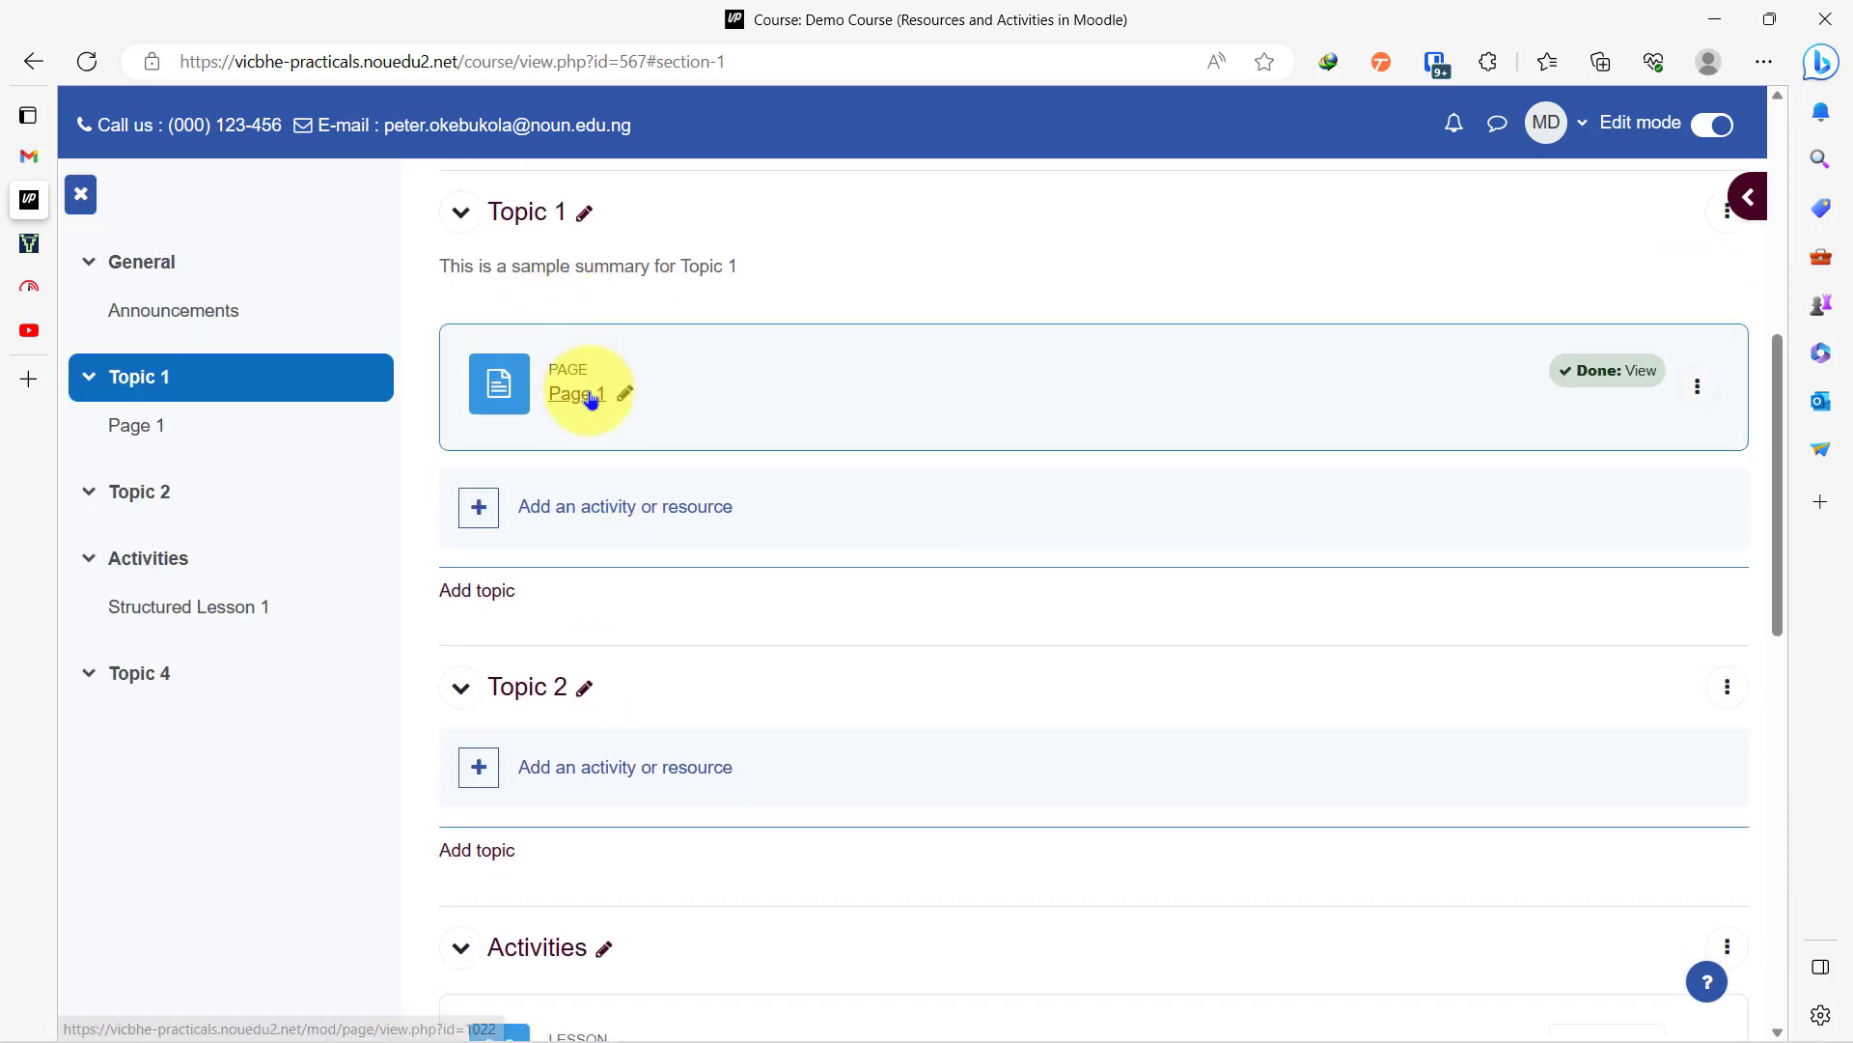
{"action": "left_click", "coordinate": [590, 399]}
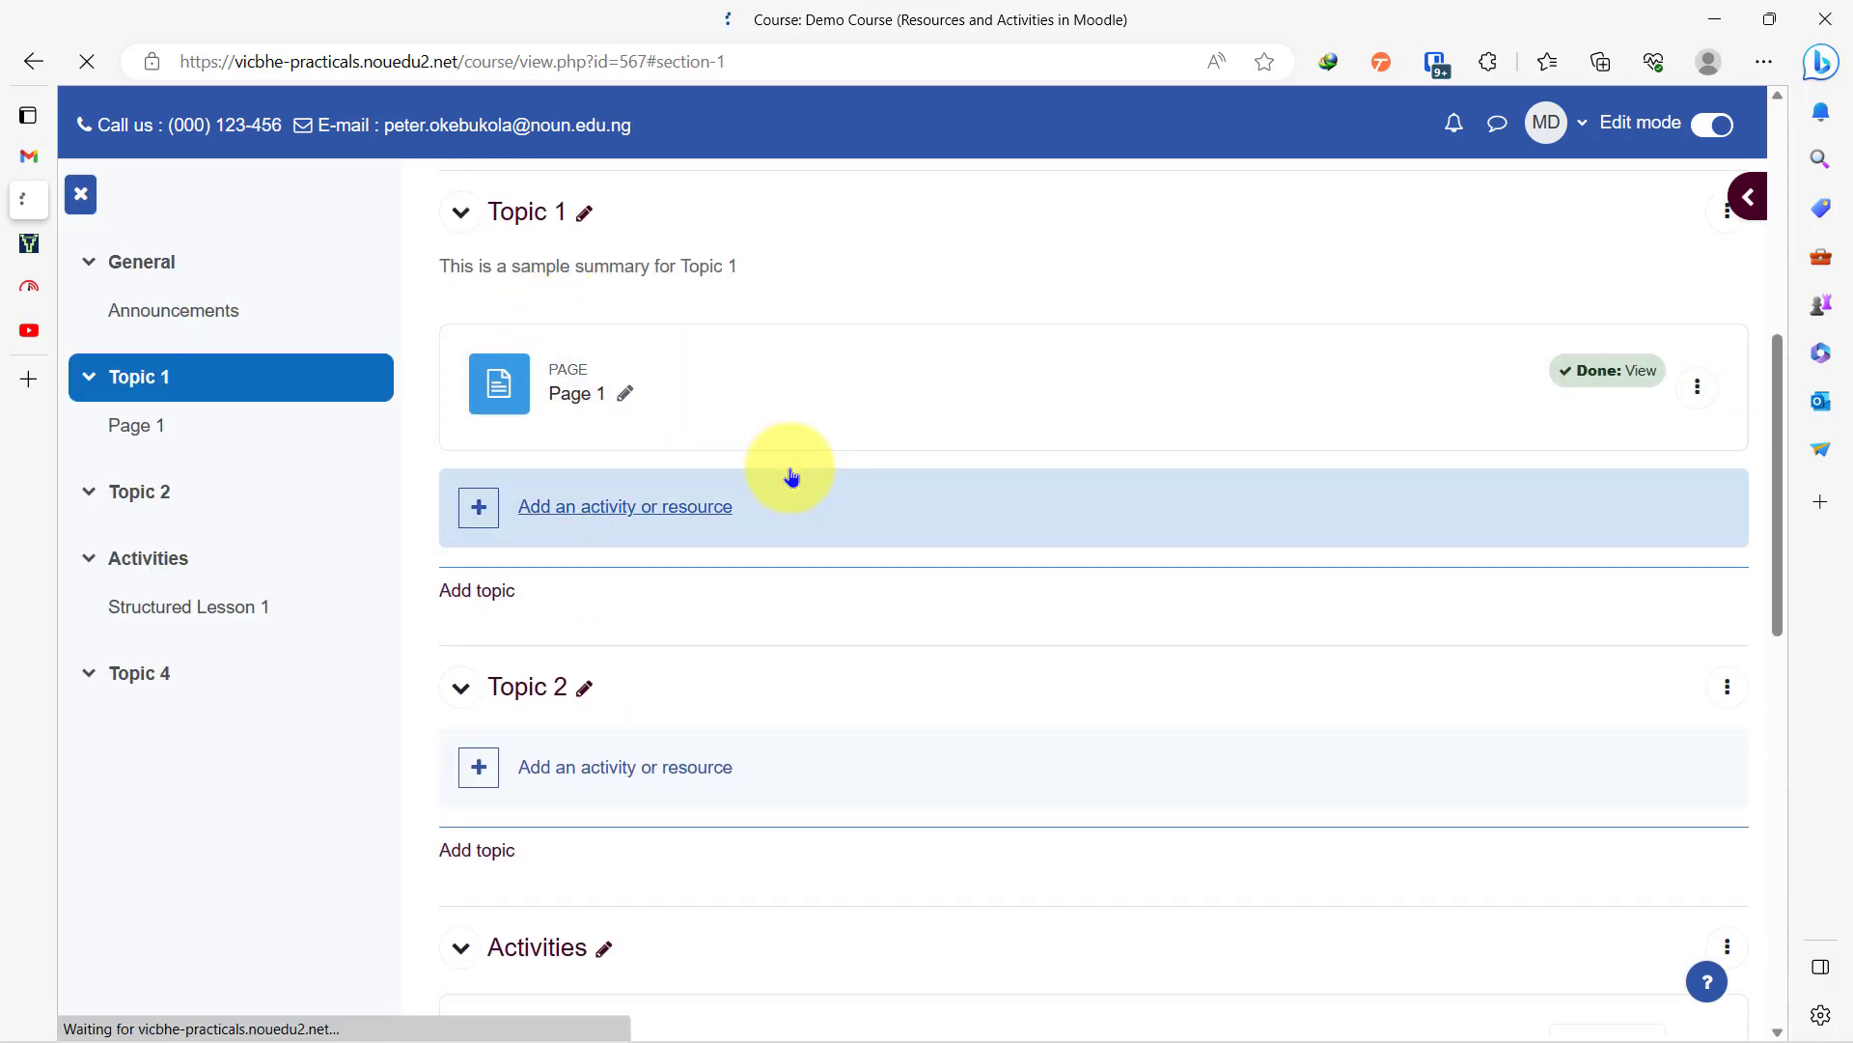
{"action": "scroll", "coordinate": [831, 518], "scroll_direction": "down", "scroll_amount": 5}
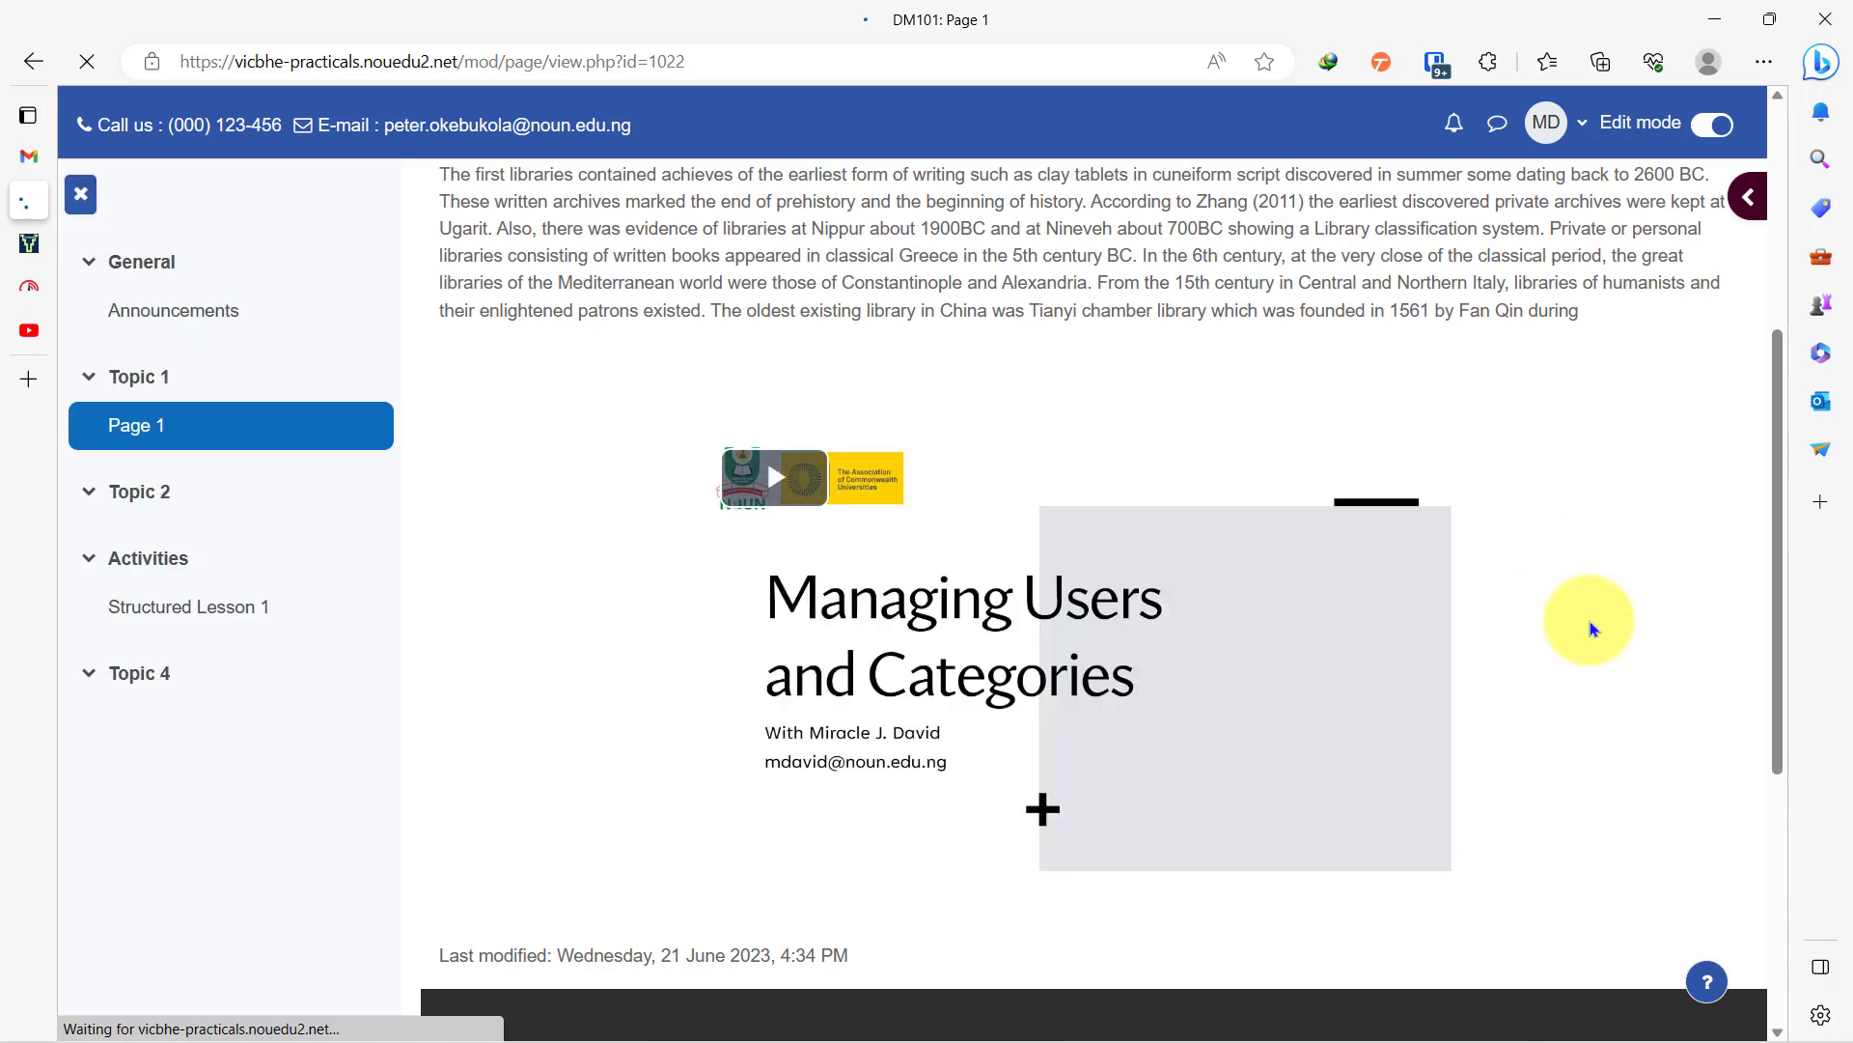
{"action": "scroll", "coordinate": [1592, 629], "scroll_direction": "up", "scroll_amount": 5}
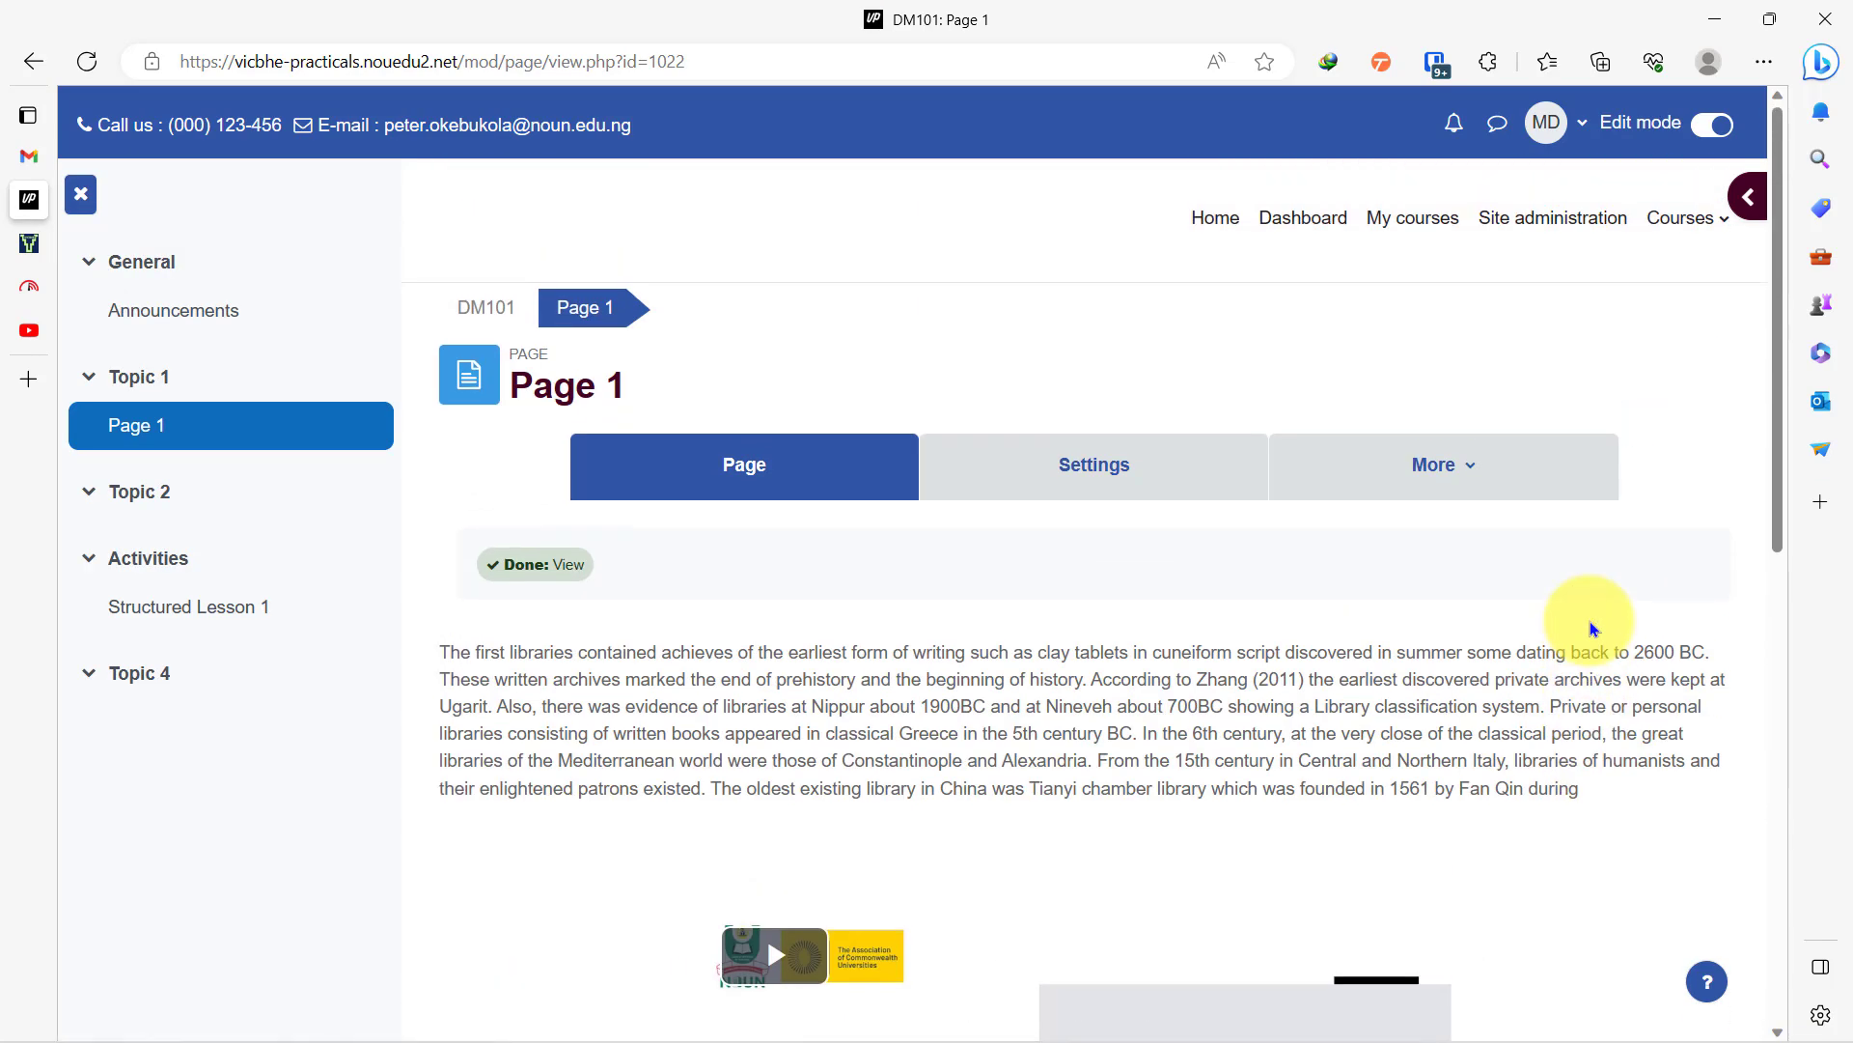
{"action": "scroll", "coordinate": [1593, 629], "scroll_direction": "down", "scroll_amount": 5}
{"action": "scroll", "coordinate": [1419, 505], "scroll_direction": "up", "scroll_amount": 5}
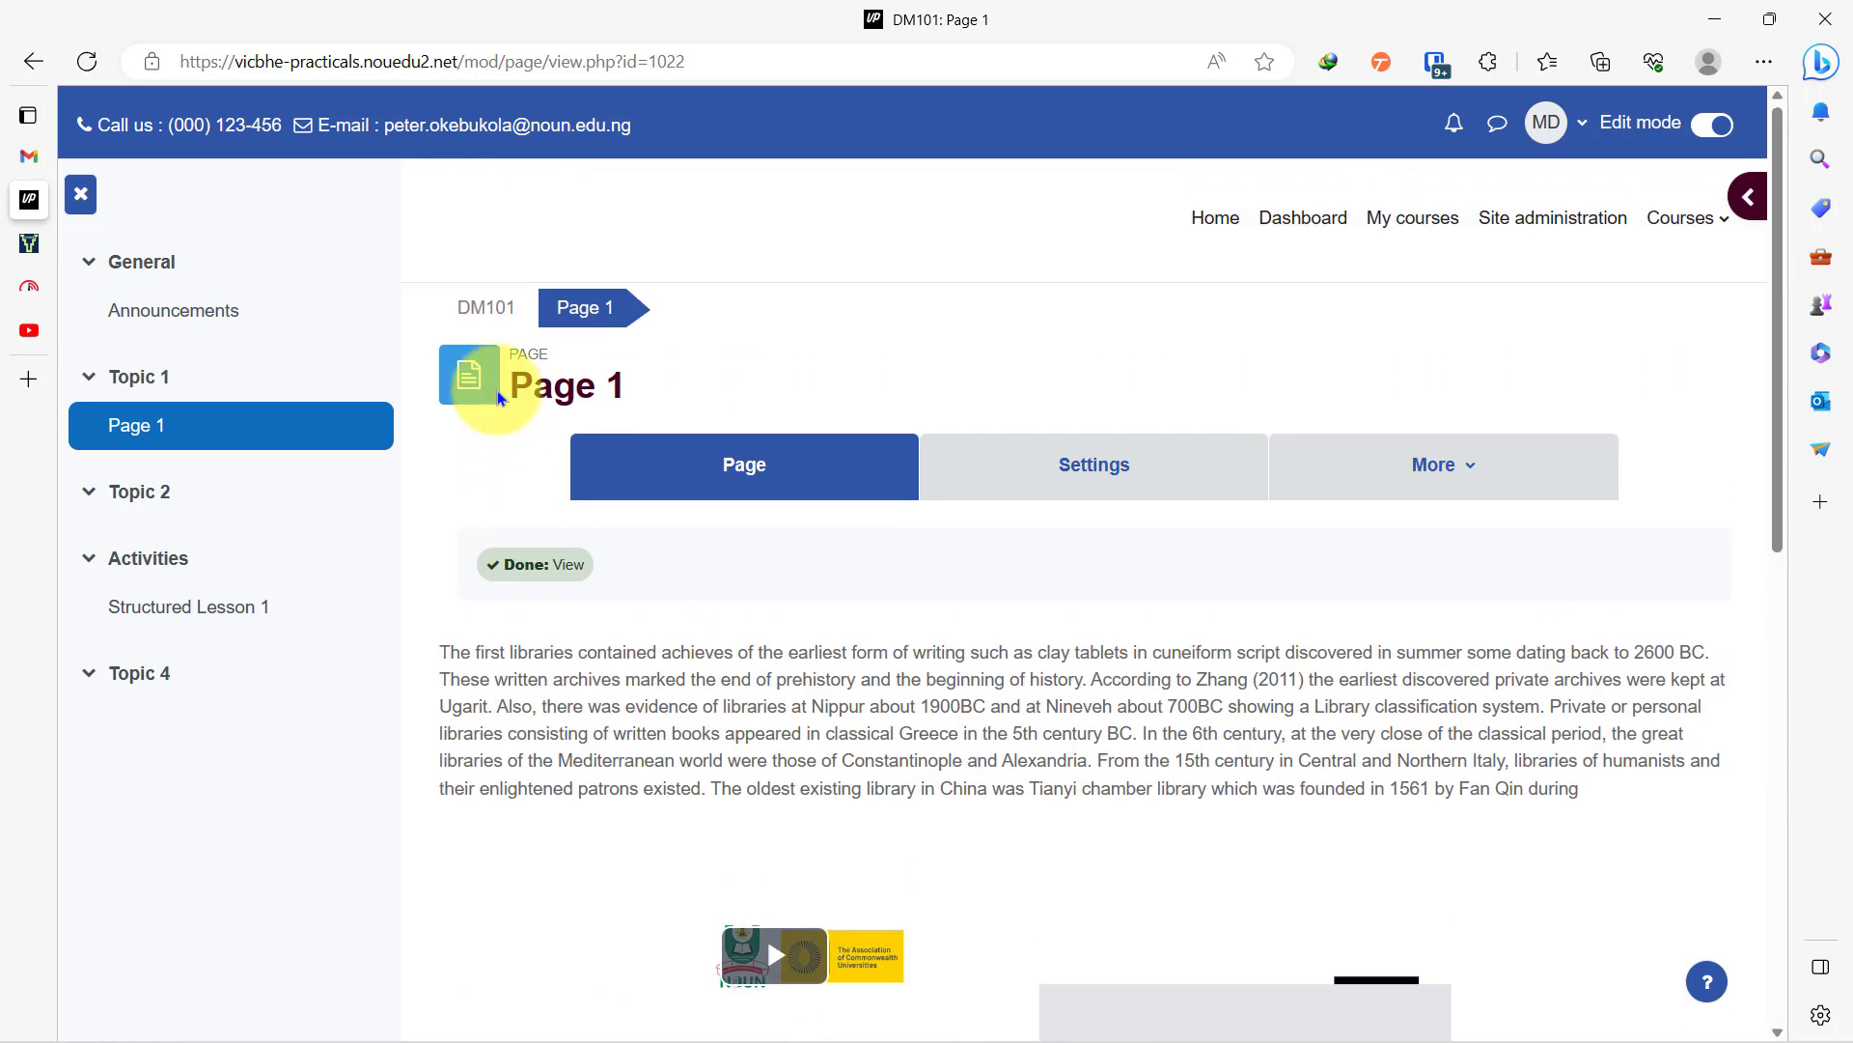
{"action": "left_click", "coordinate": [471, 306]}
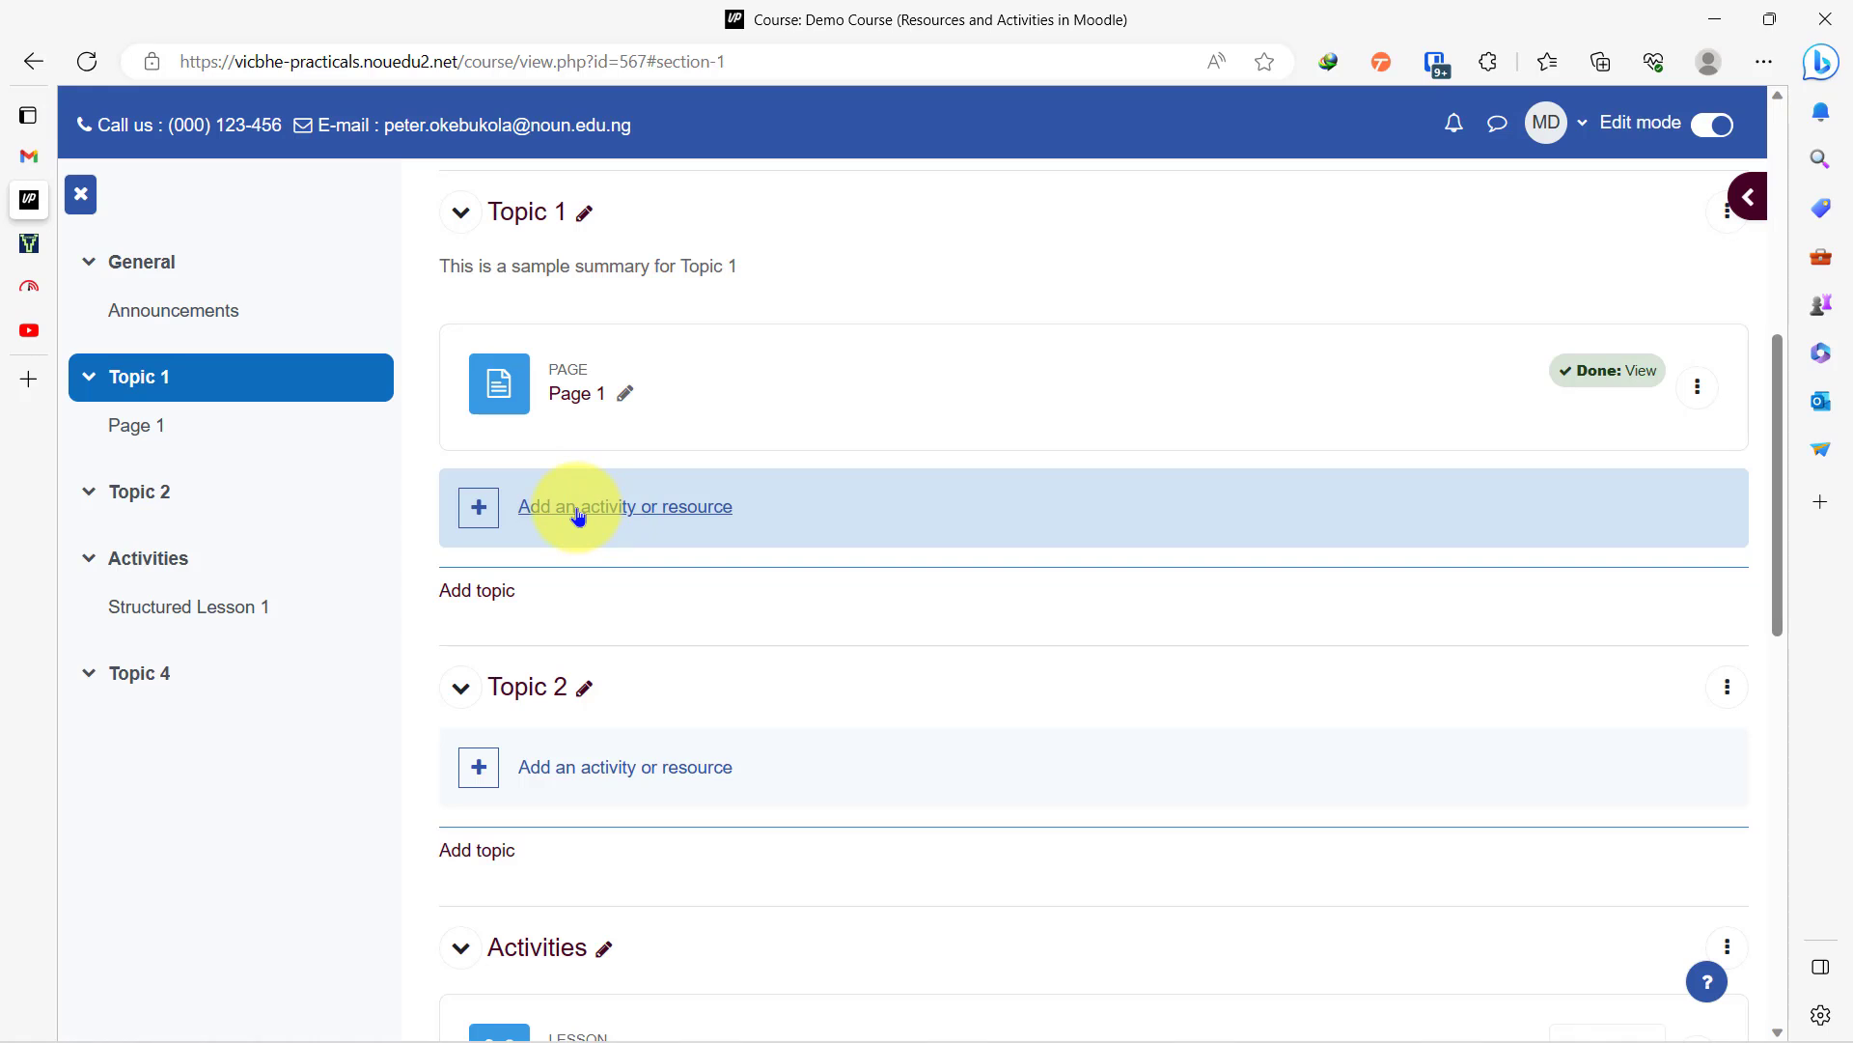
Step: In Topic 1's activity chooser, filter to Resources and choose Book
{"action": "left_click", "coordinate": [577, 509]}
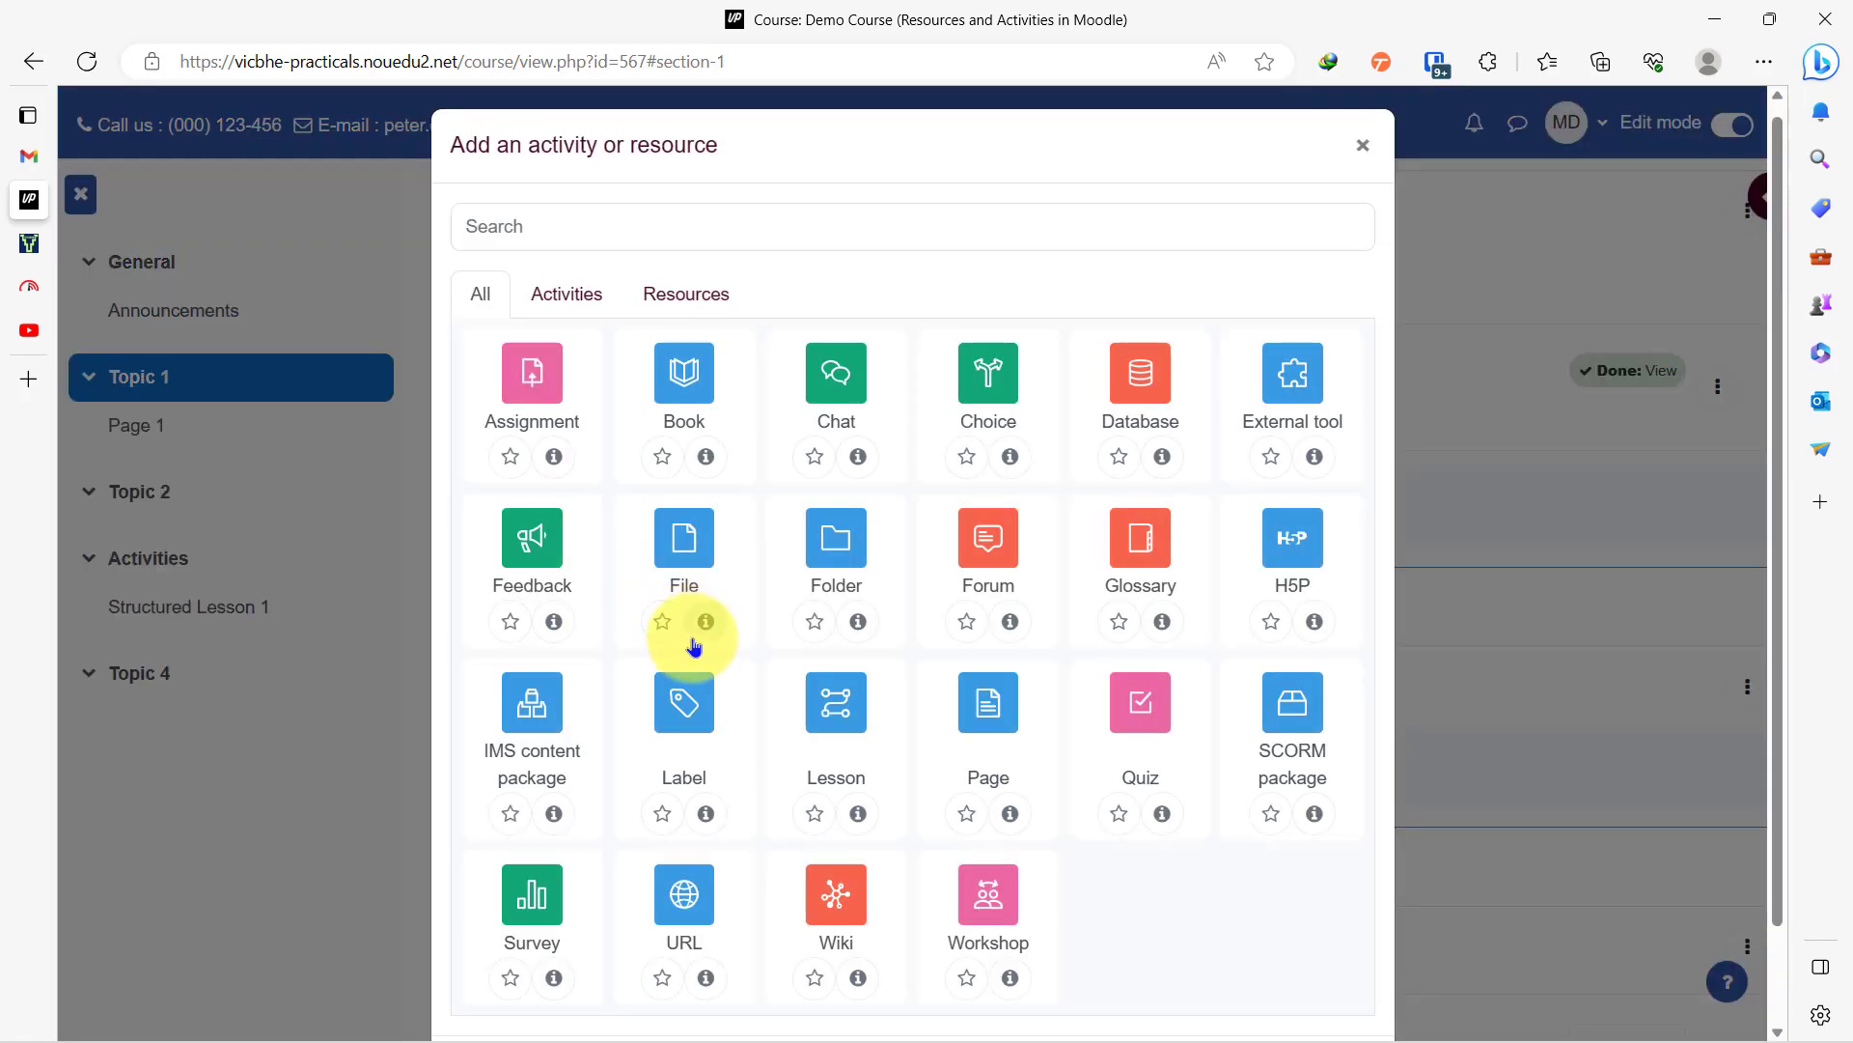
{"action": "left_click", "coordinate": [694, 300]}
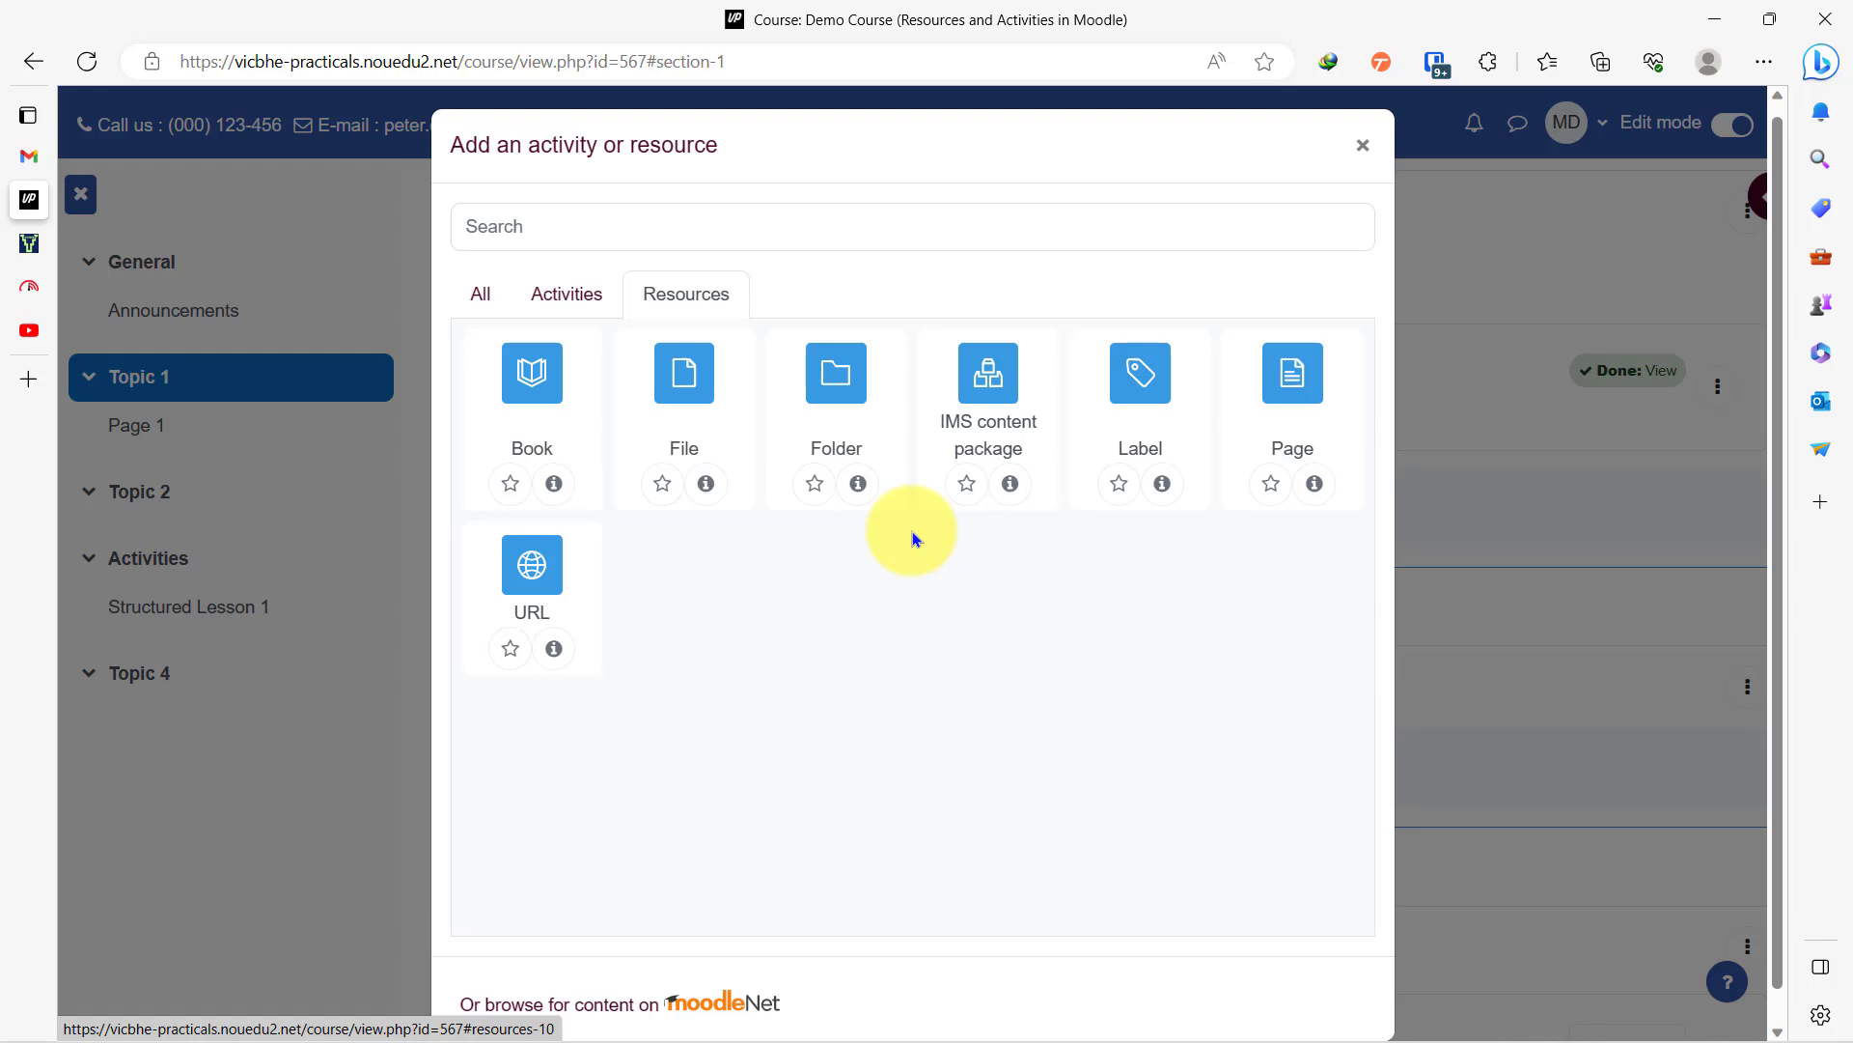
{"action": "left_click", "coordinate": [532, 381]}
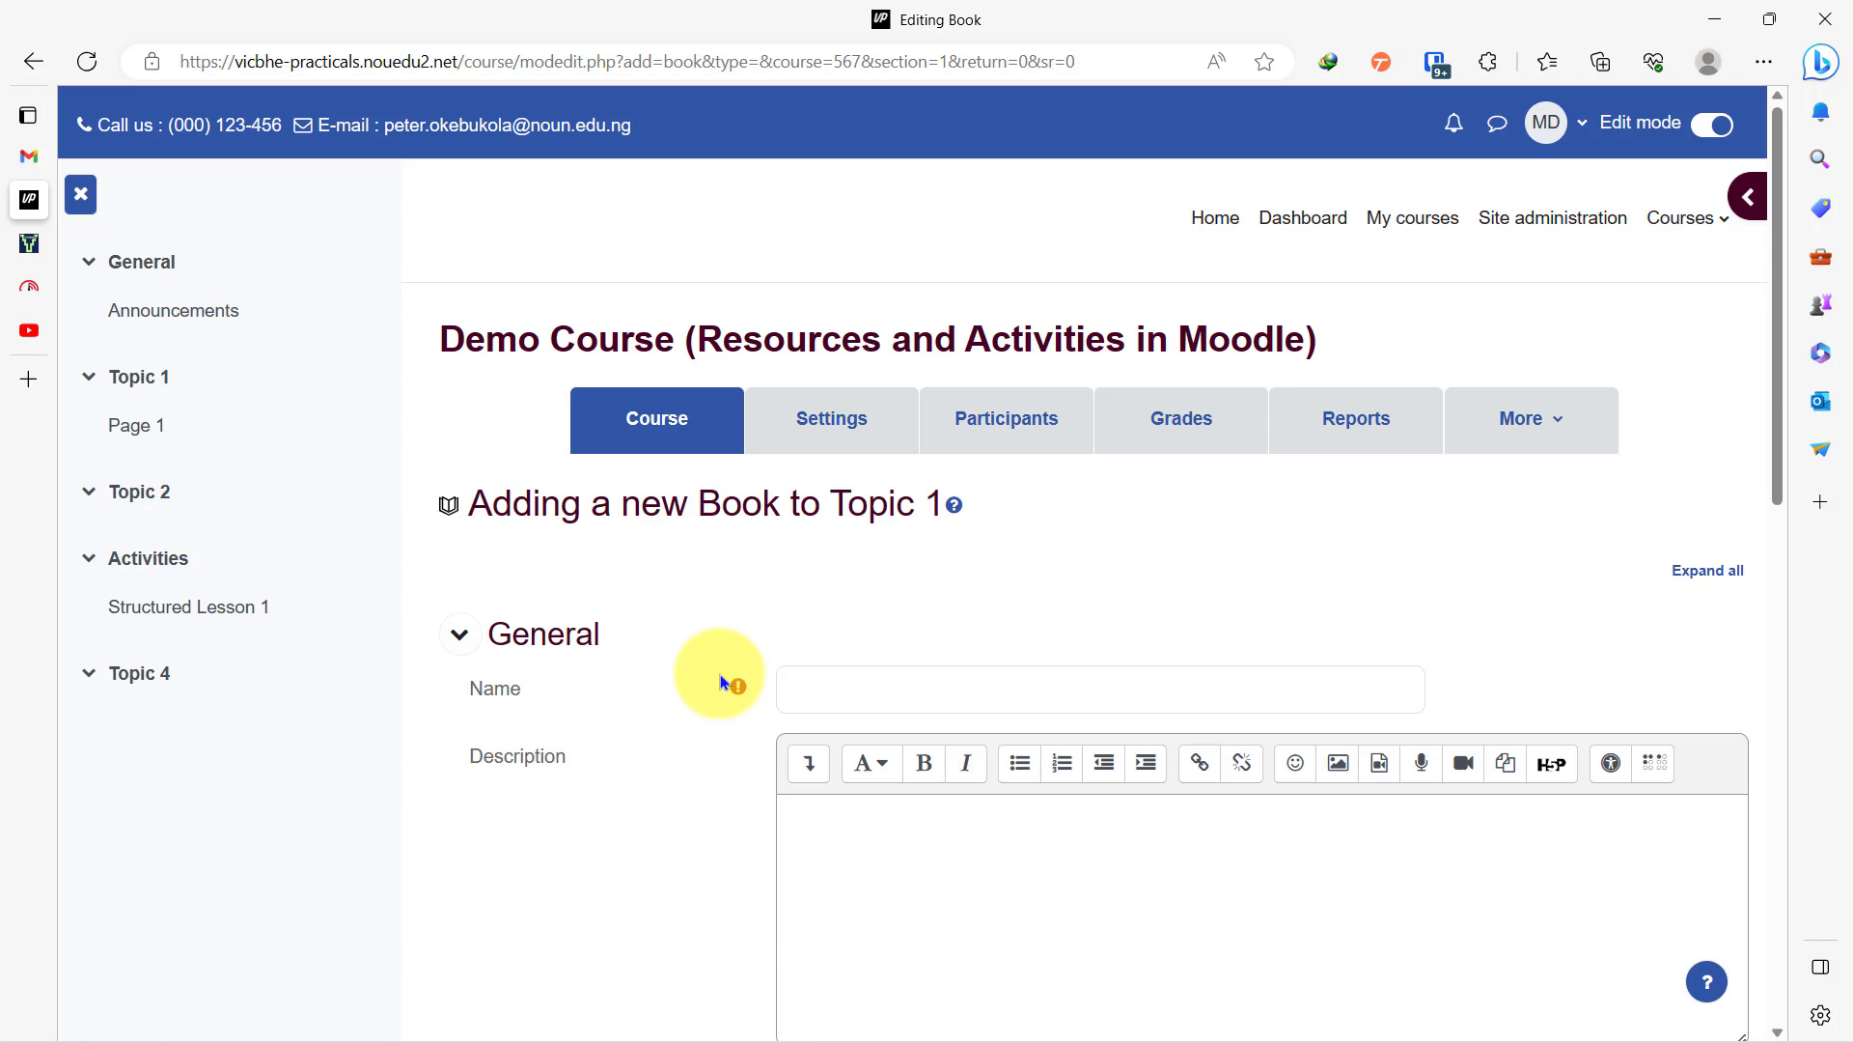
Step: Name the new book 'Book 1' and save and display it
{"action": "left_click", "coordinate": [913, 694]}
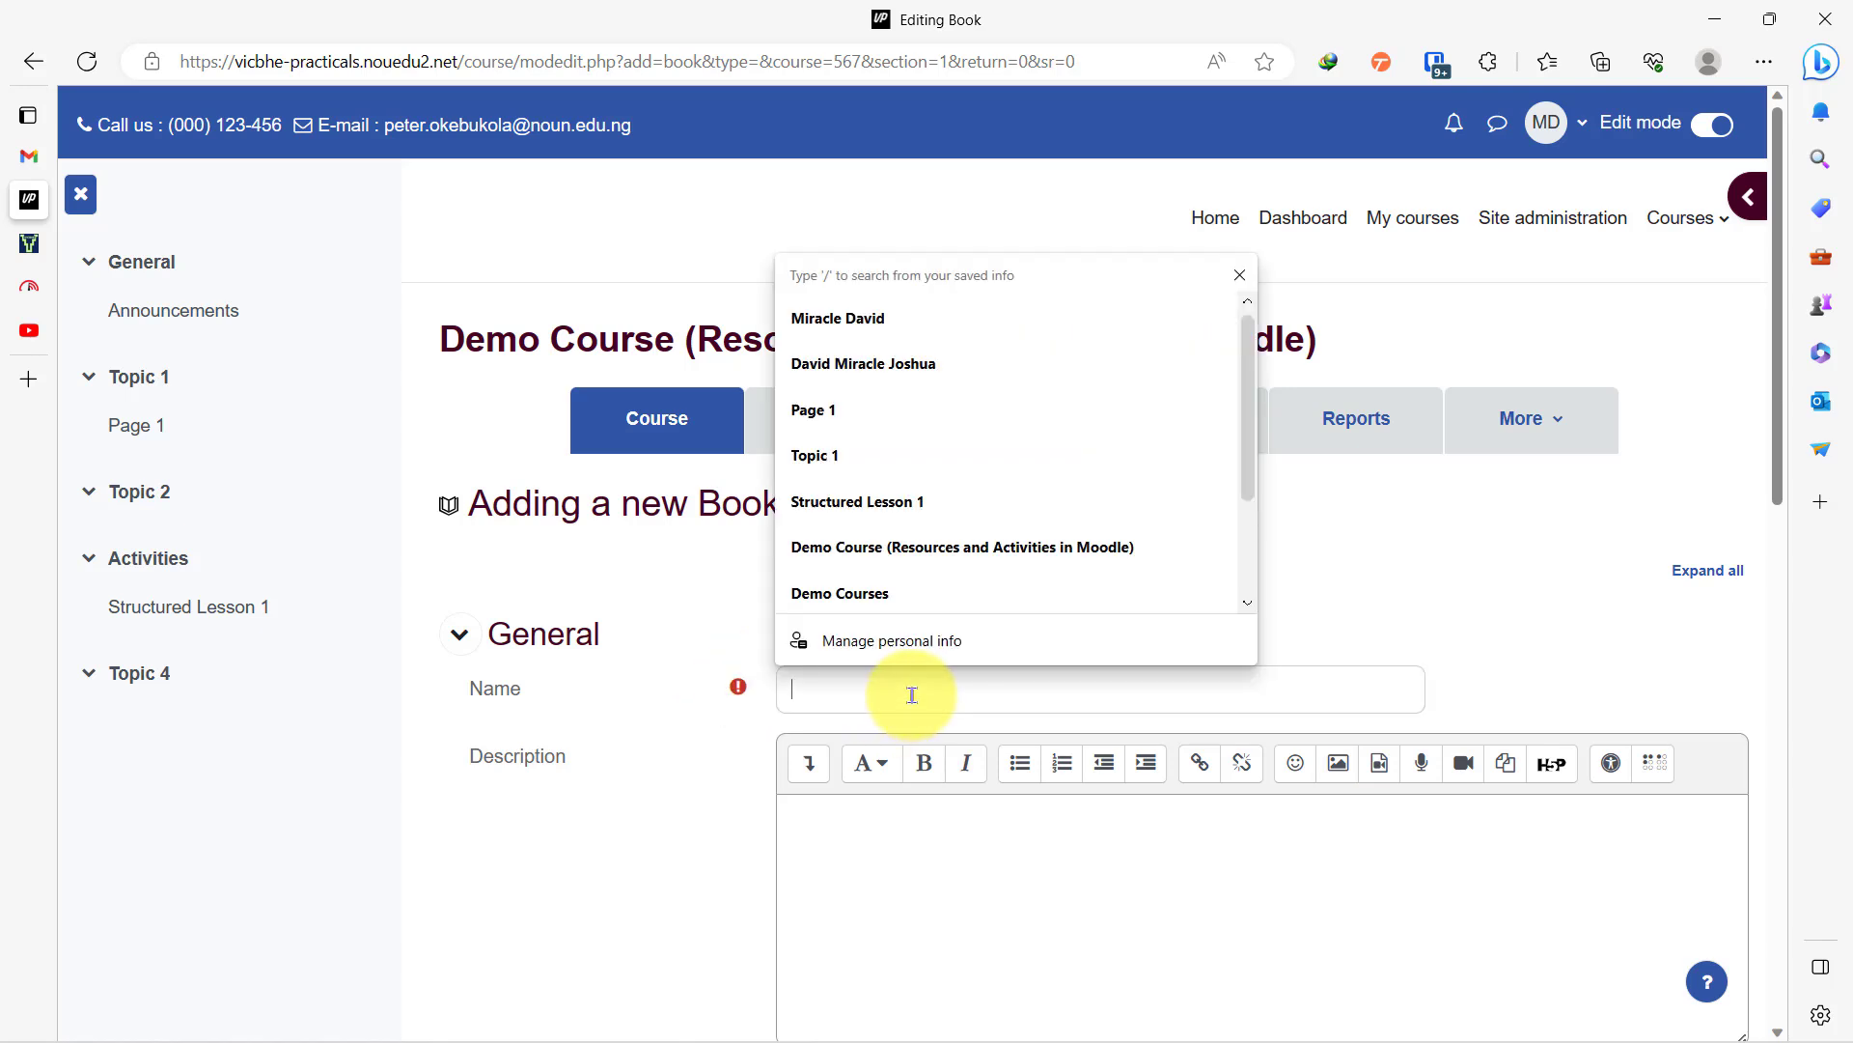
{"action": "type", "text": "Book 1"}
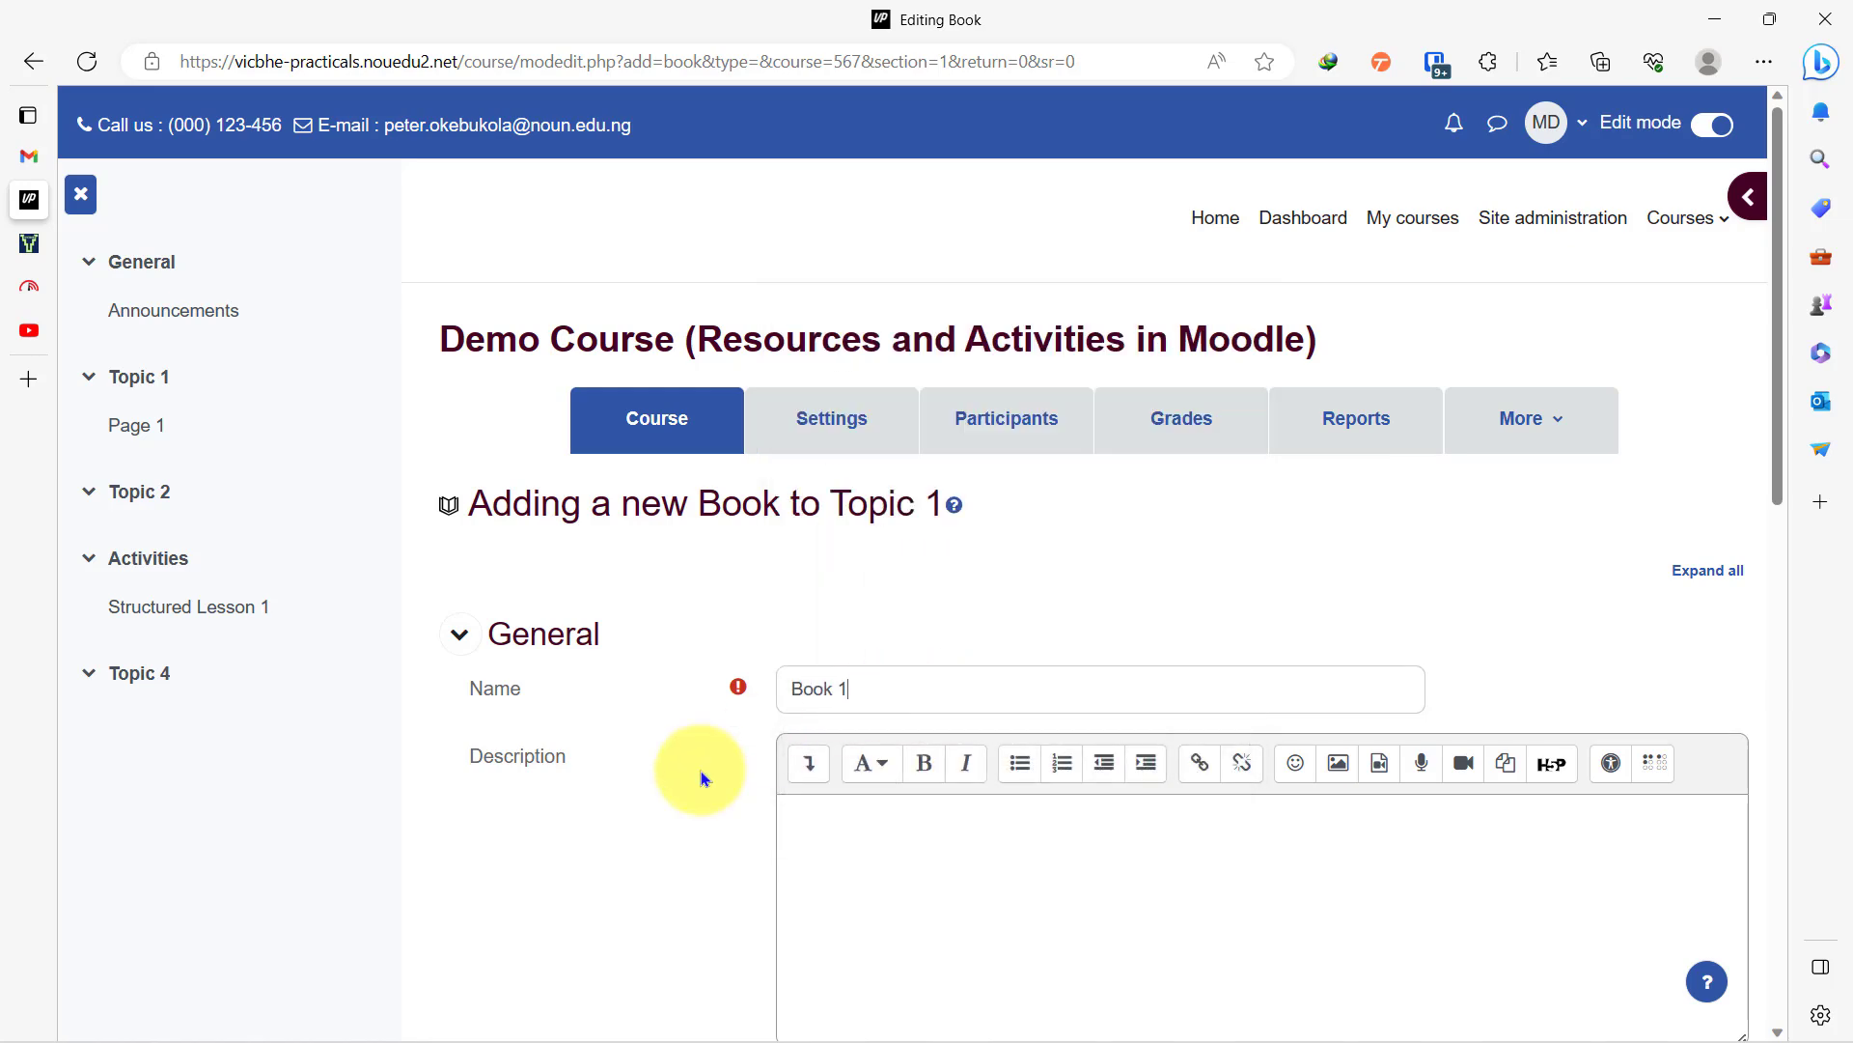
{"action": "scroll", "coordinate": [686, 773], "scroll_direction": "down", "scroll_amount": 5}
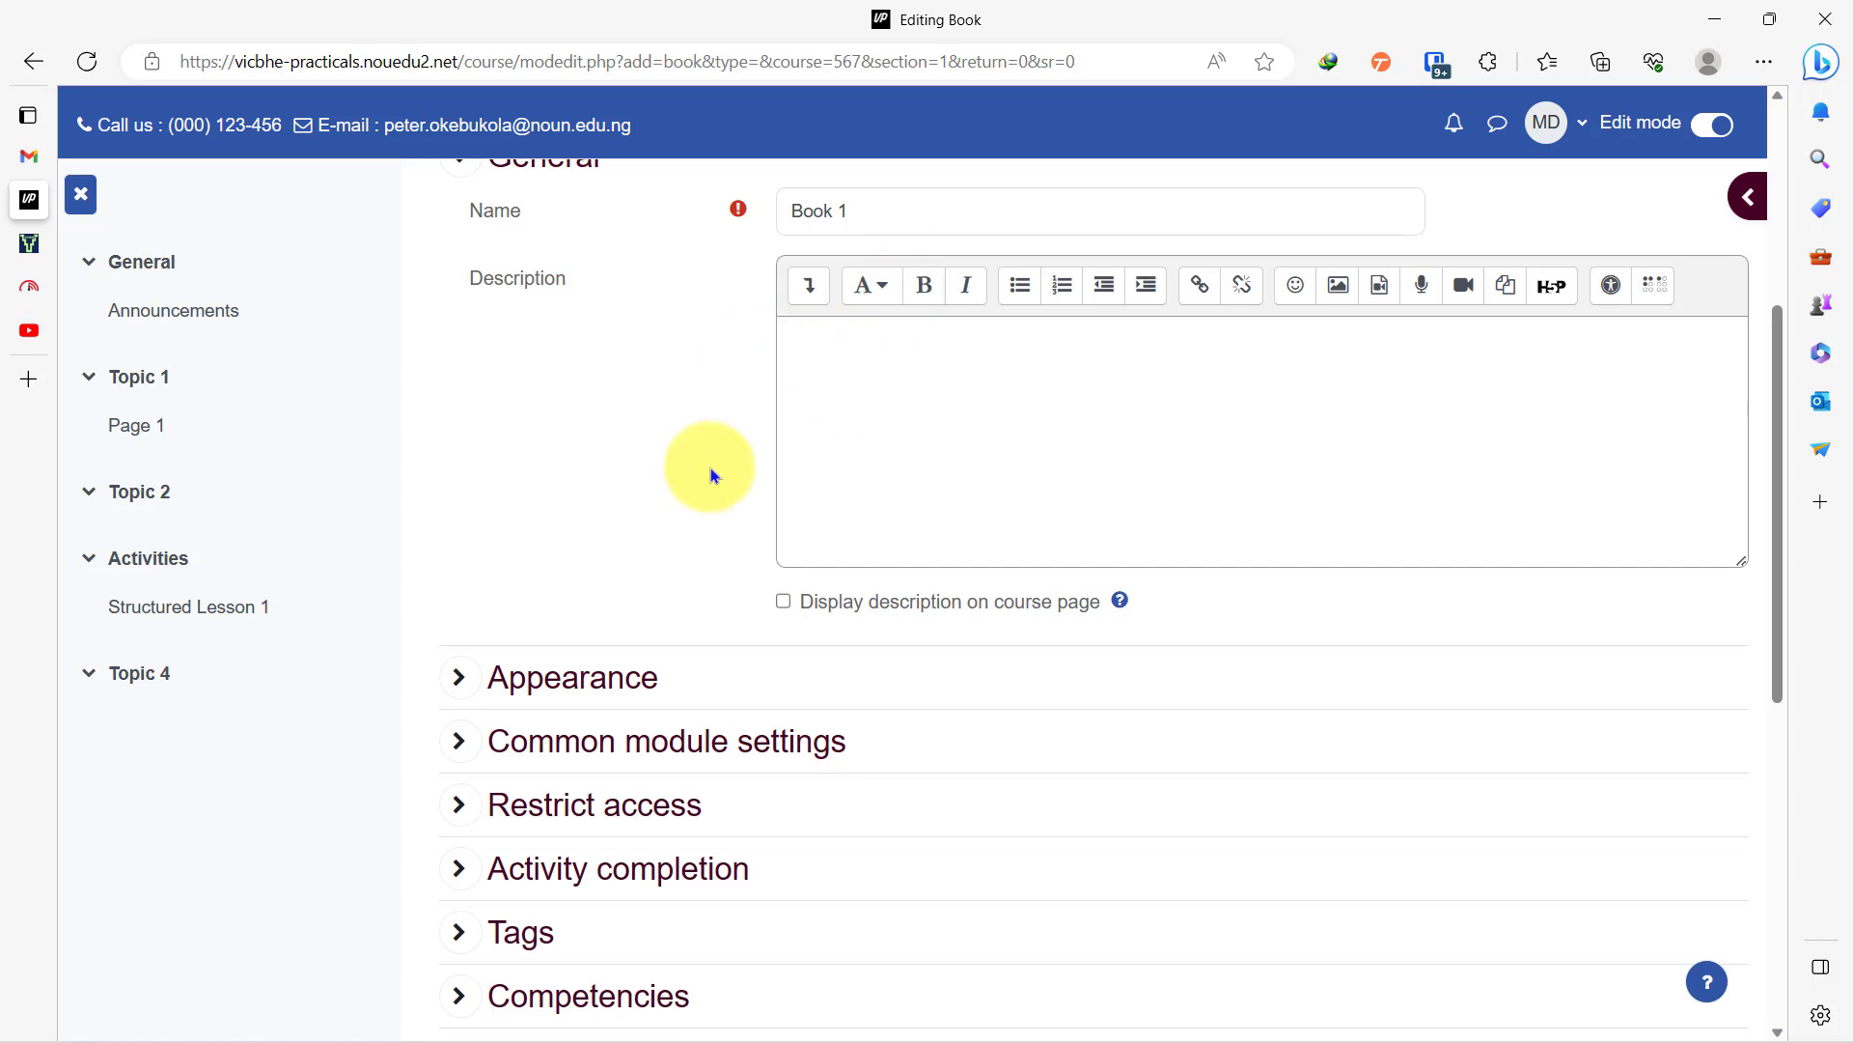
{"action": "scroll", "coordinate": [704, 473], "scroll_direction": "down", "scroll_amount": 5}
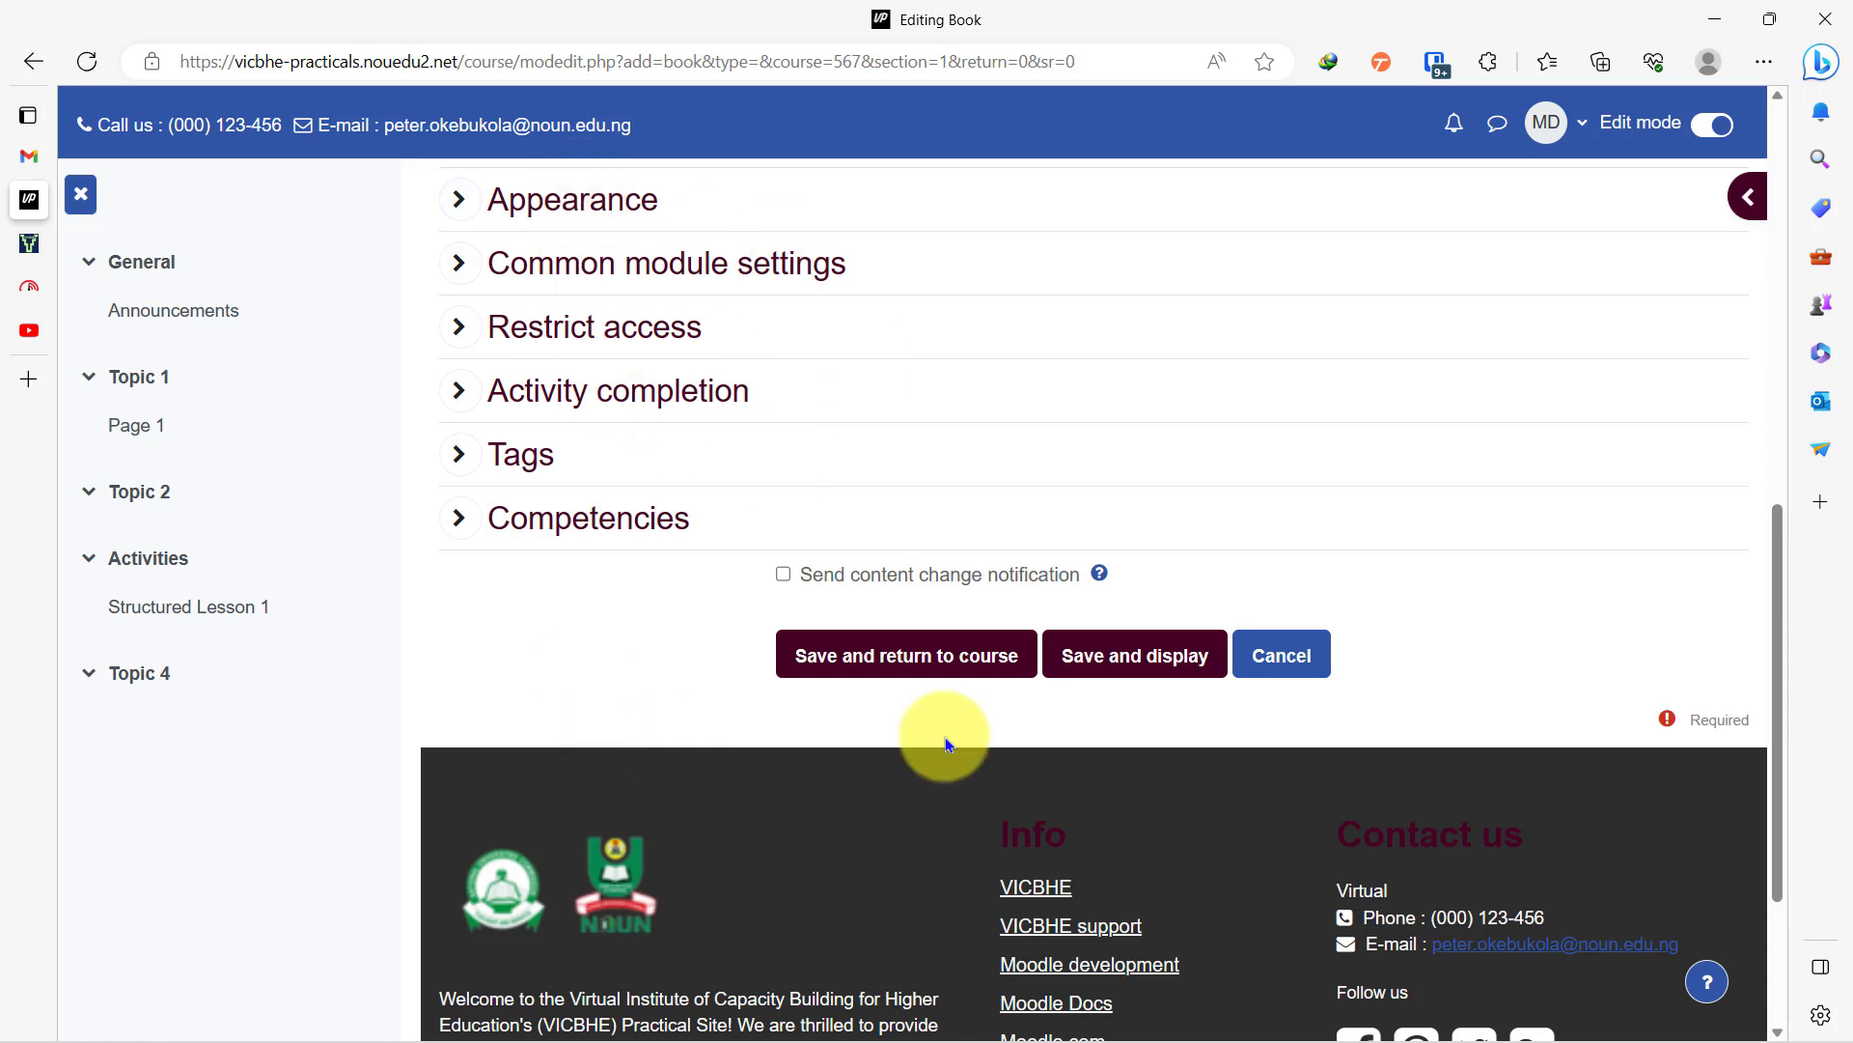
{"action": "left_click", "coordinate": [1137, 665]}
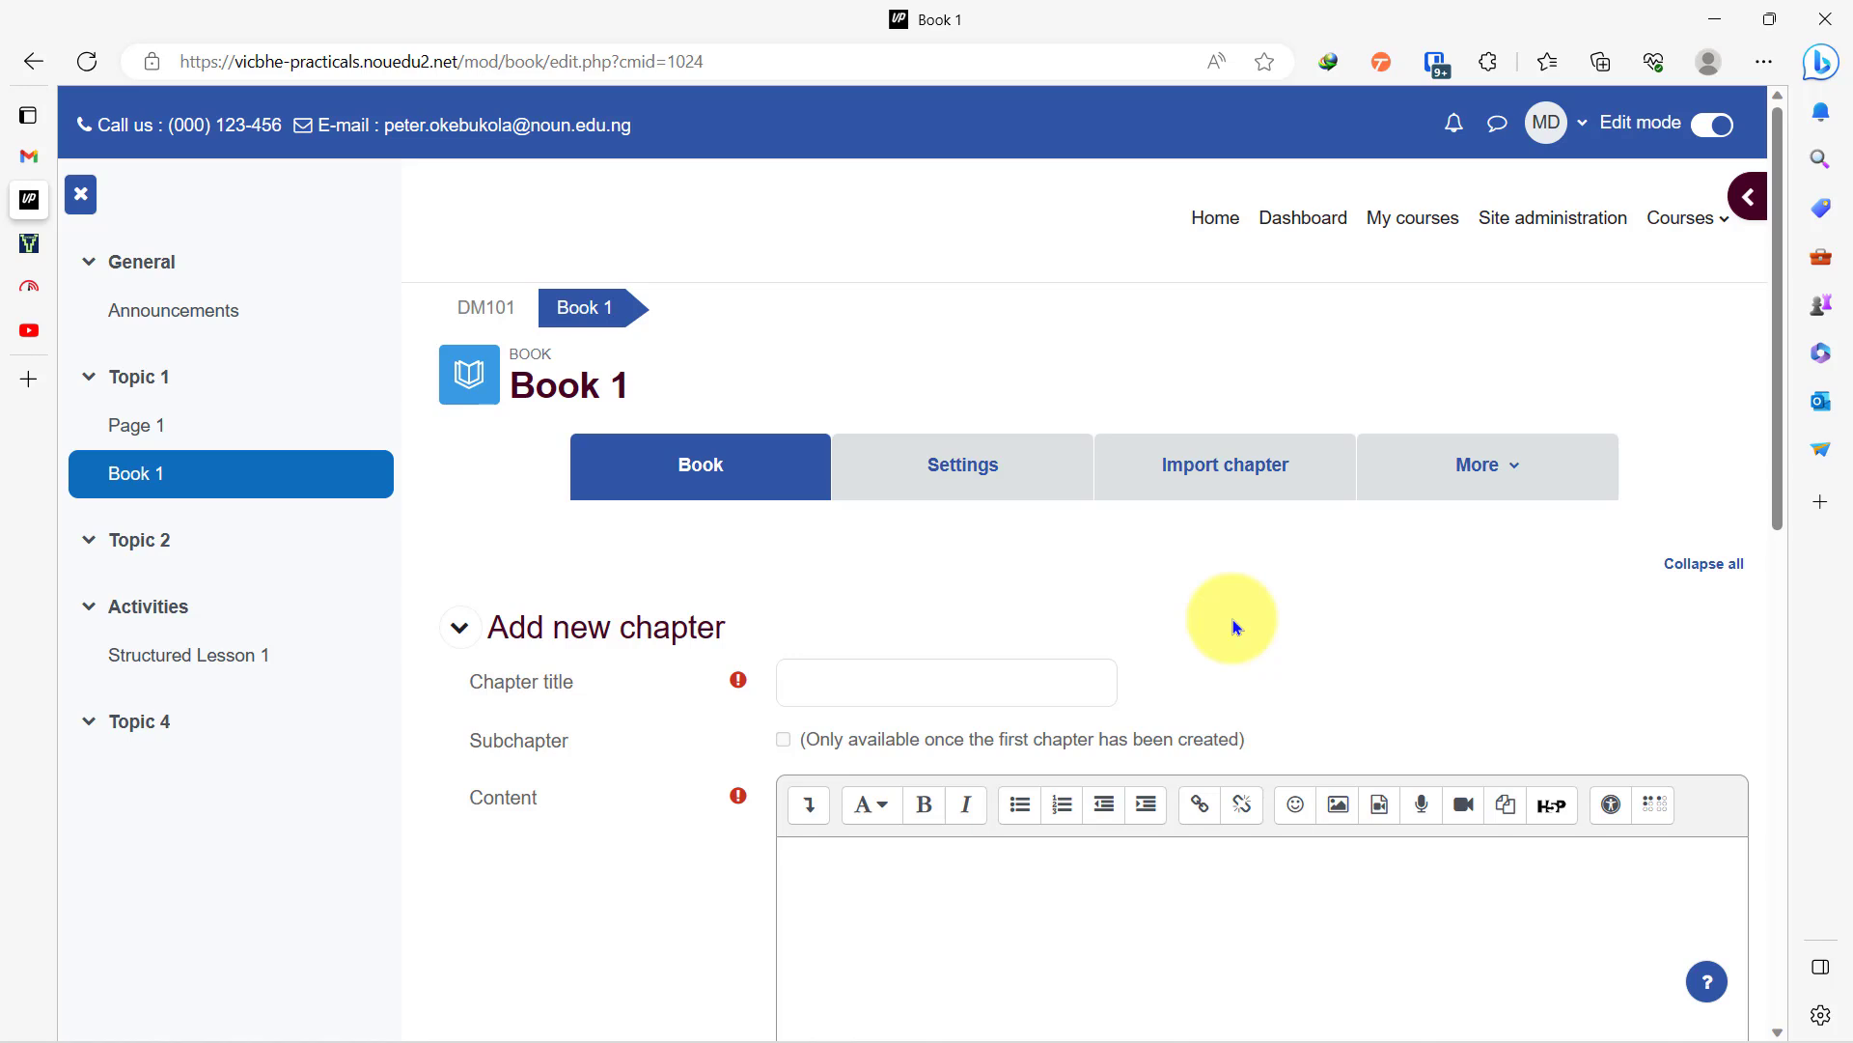
Step: Title the first chapter 'Chapter 1' and paste the first-libraries paragraph into its content
{"action": "scroll", "coordinate": [1231, 618], "scroll_direction": "down", "scroll_amount": 5}
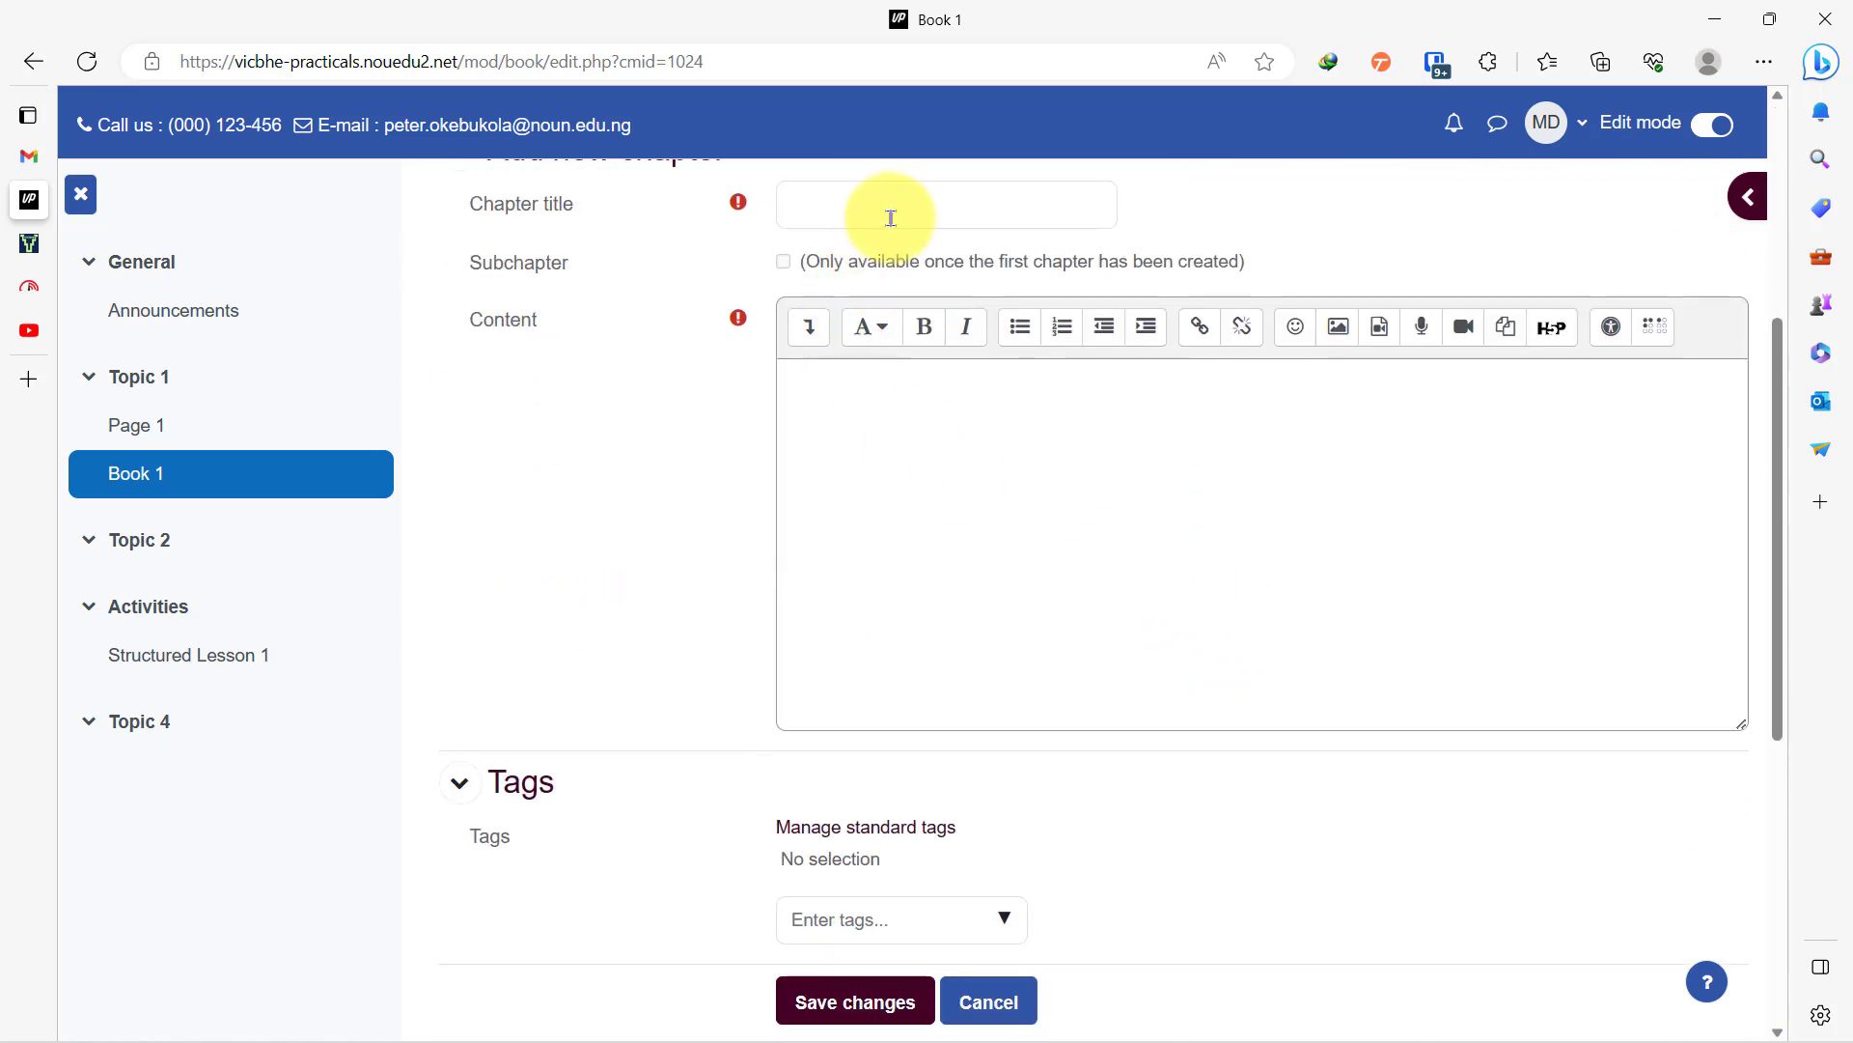
{"action": "left_click", "coordinate": [896, 214]}
{"action": "type", "text": "Chapter 1"}
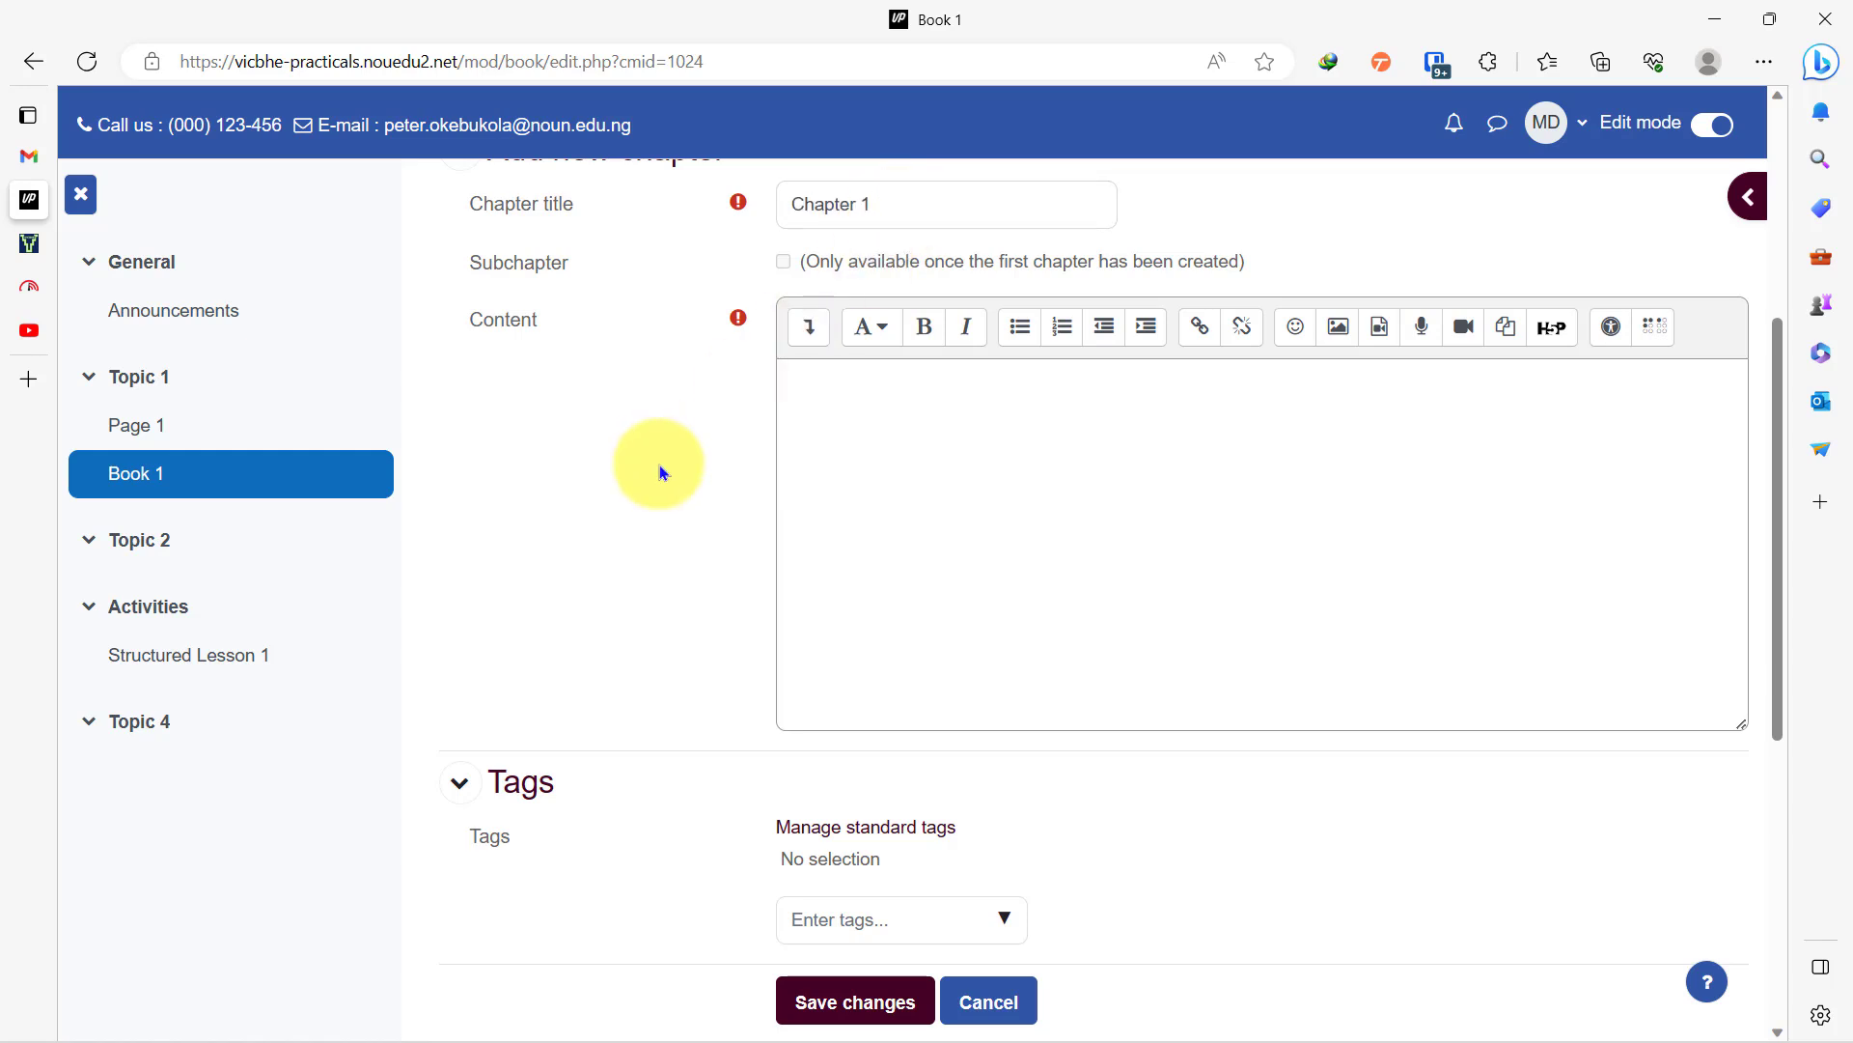
{"action": "left_click", "coordinate": [941, 391]}
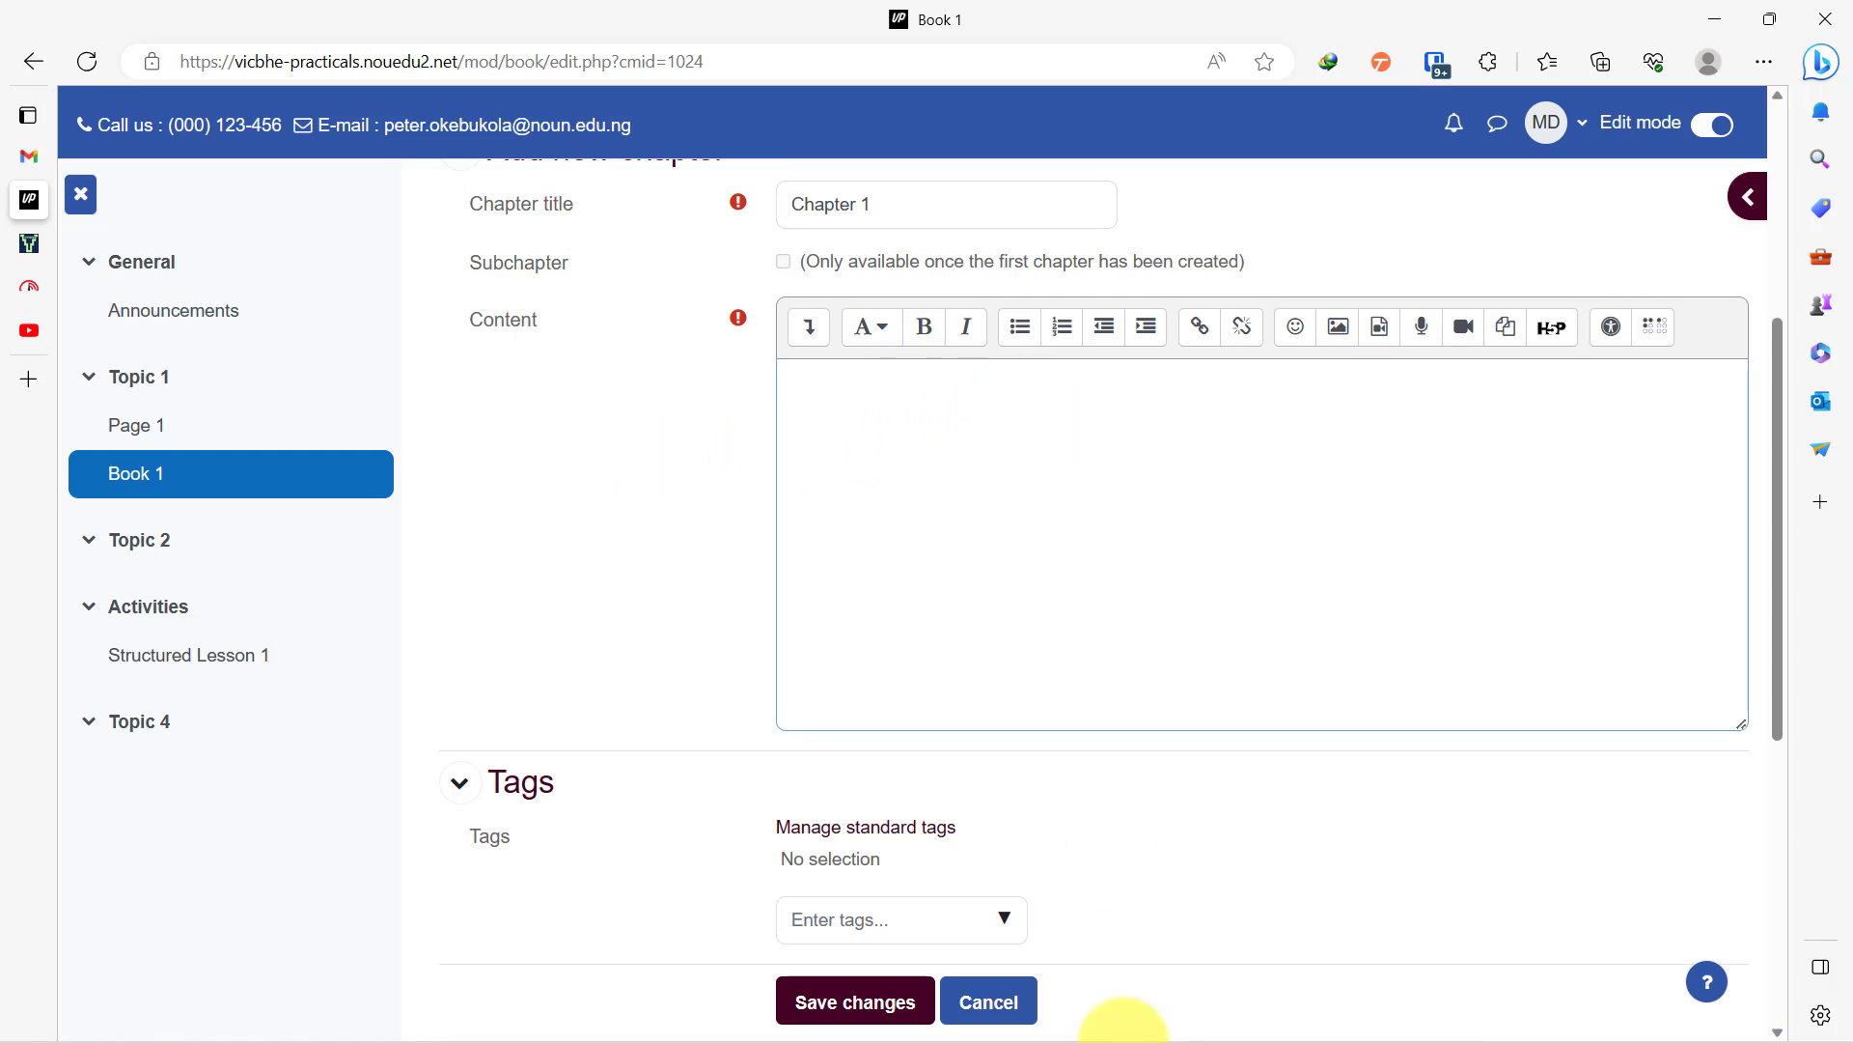
{"action": "mouse_move", "coordinate": [1108, 1022]}
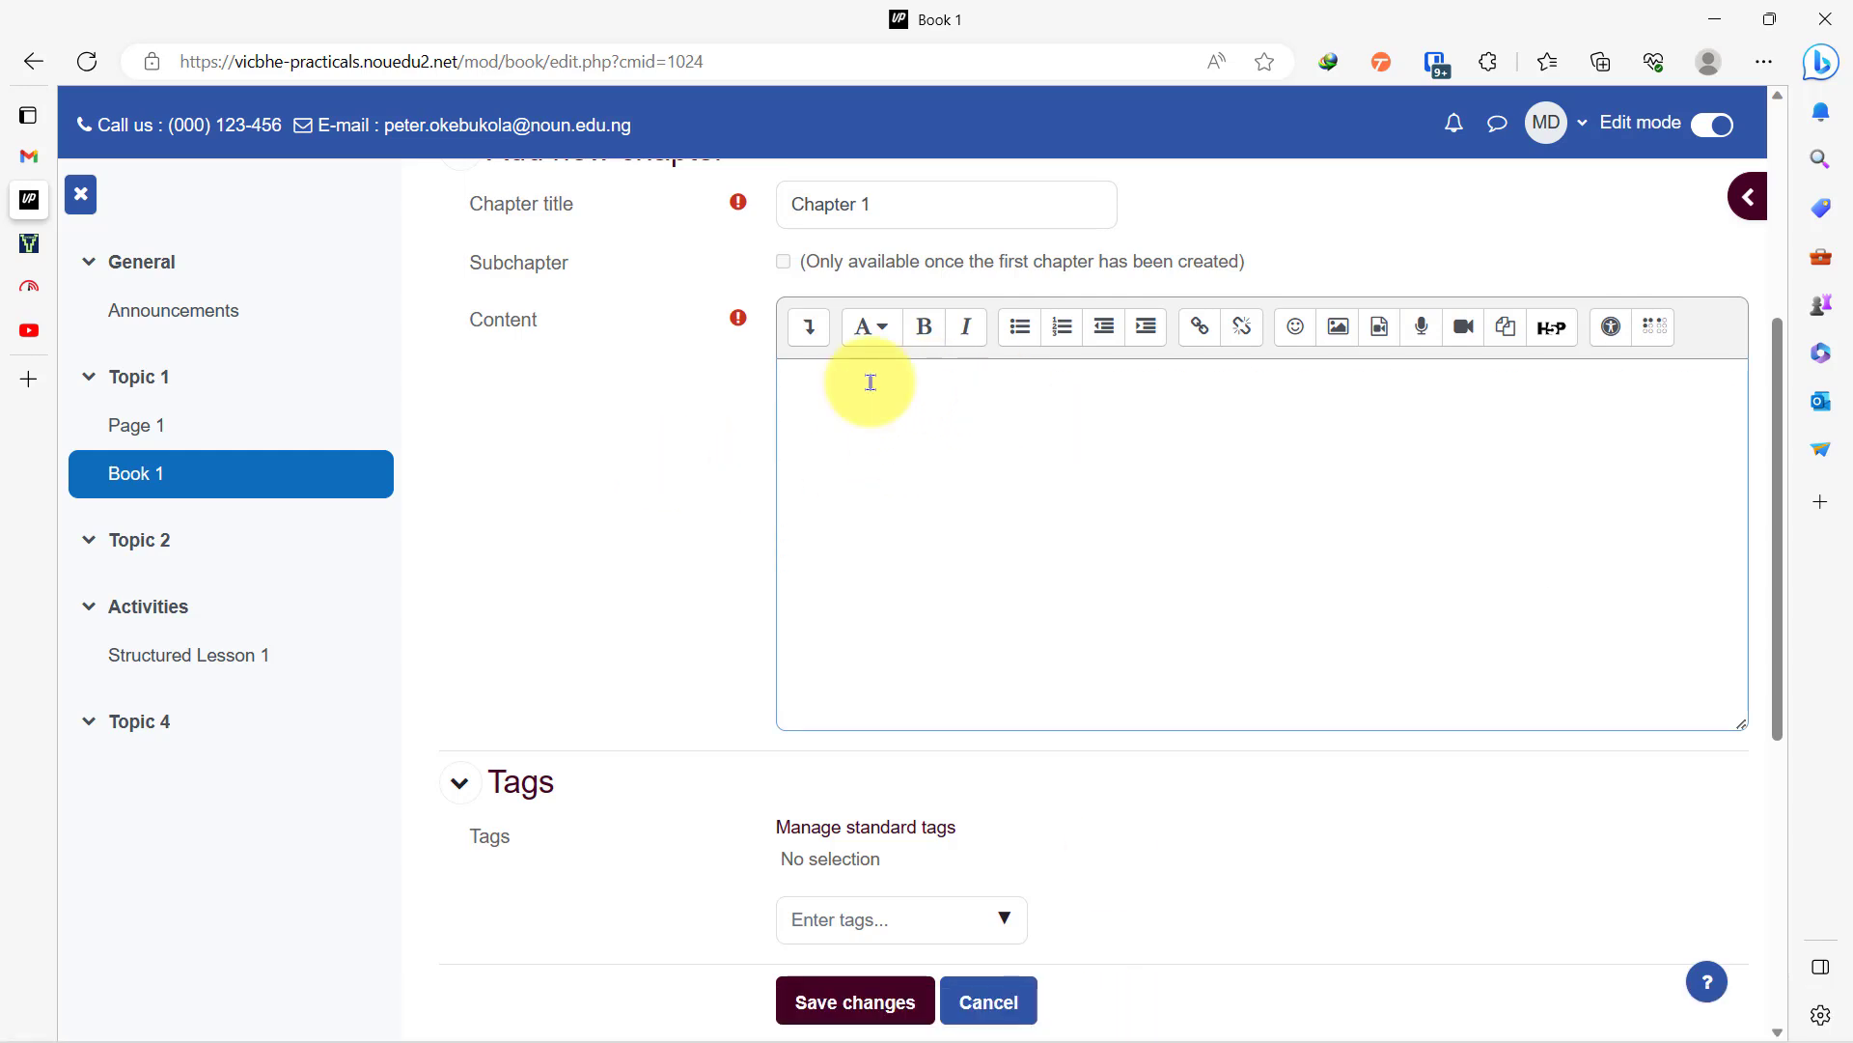
{"action": "type", "text": "The first libraries contained achieves of the earliest form of writing such as clay tablets in cuneiform script discovered in summer some dating back to 2600 BC. These written archives marked the end of prehistory and the beginning of history. According to Zhang (2011) the earliest discovered private archives were kept at Ugarit. Also, there was evidence of libraries at Nippur about 1900BC and at Nineveh about 700BC showing a Library classification system. Private or personal libraries consisting of written books appeared in classical Greece in the 5th century BC. In the 6th century, at the very close of the classical period, the great libraries of the Mediterranean world were those of Constantinople and Alexandria. From the 15th century in Central and Northern Italy, libraries of humanists and their enlightened patrons existed. The oldest existing library in China was Tianyi chamber library which was founded in 1561 by Fan Qin during"}
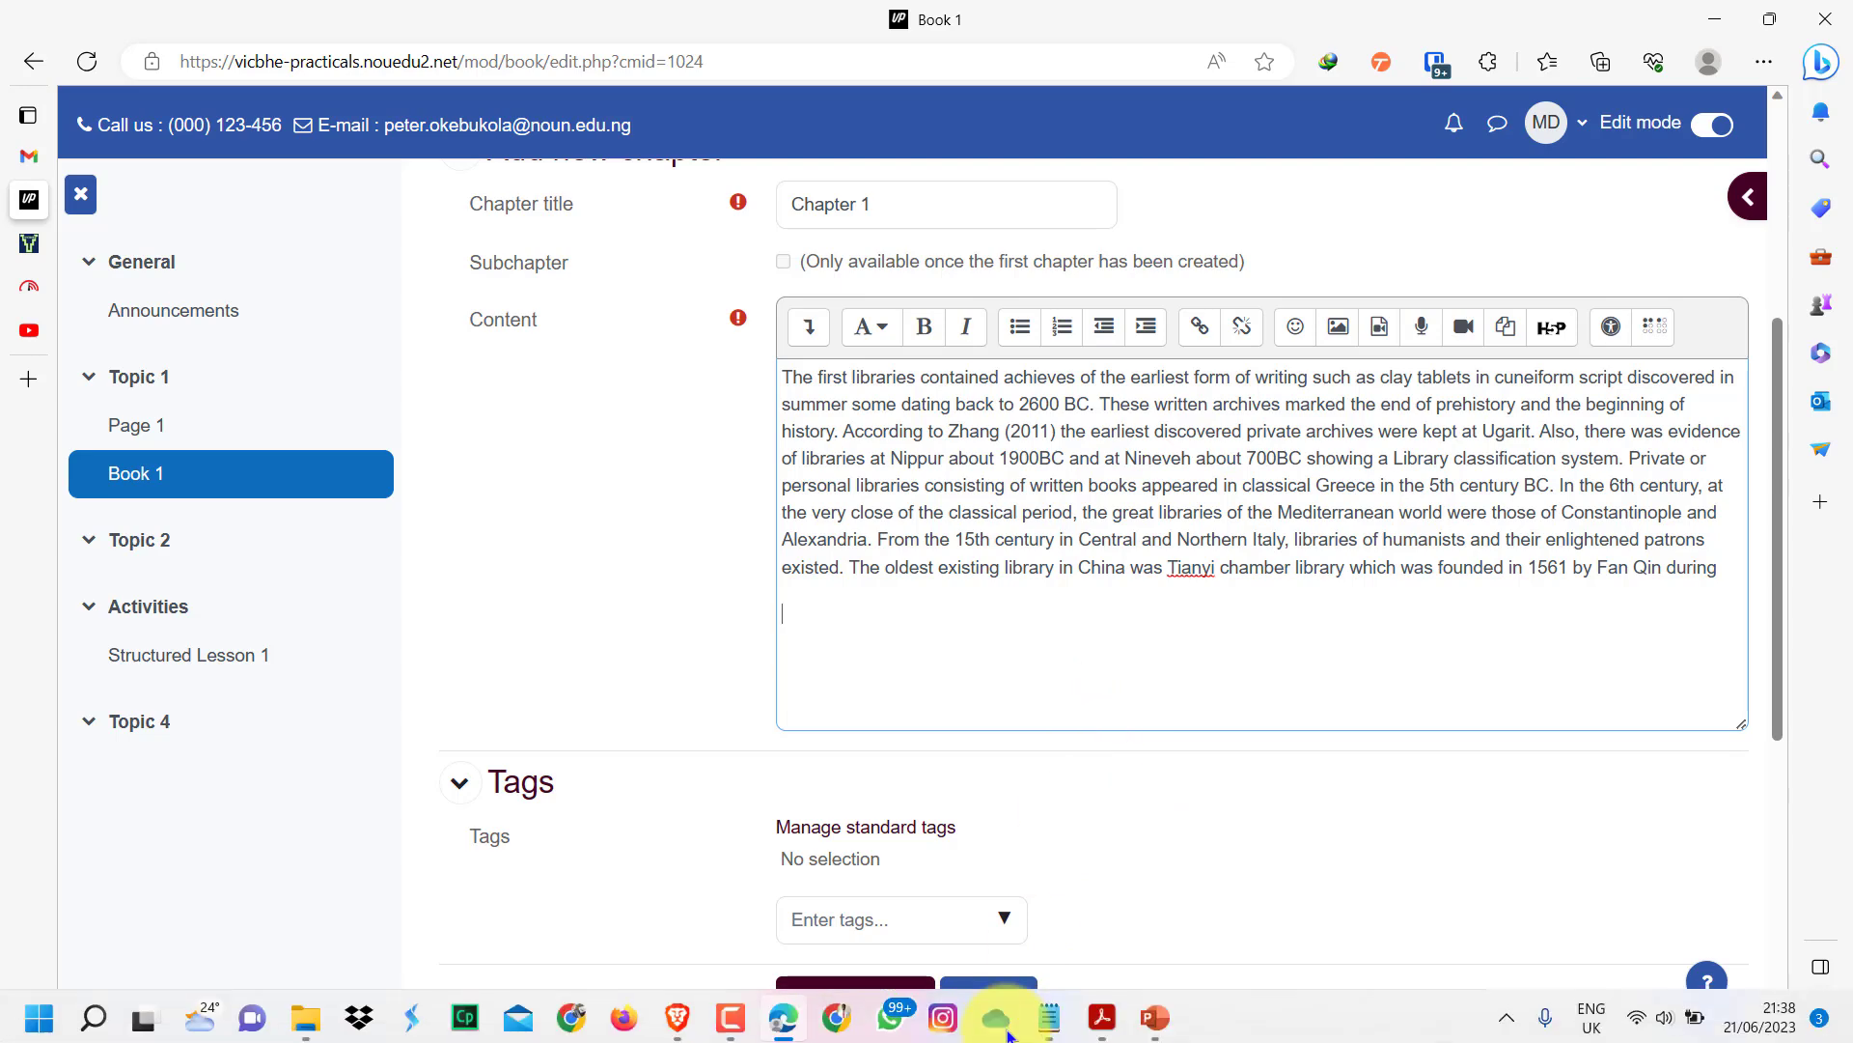
Step: Embed the YouTube video URL below the paragraph as a video, then save Chapter 1
{"action": "left_click", "coordinate": [1379, 329]}
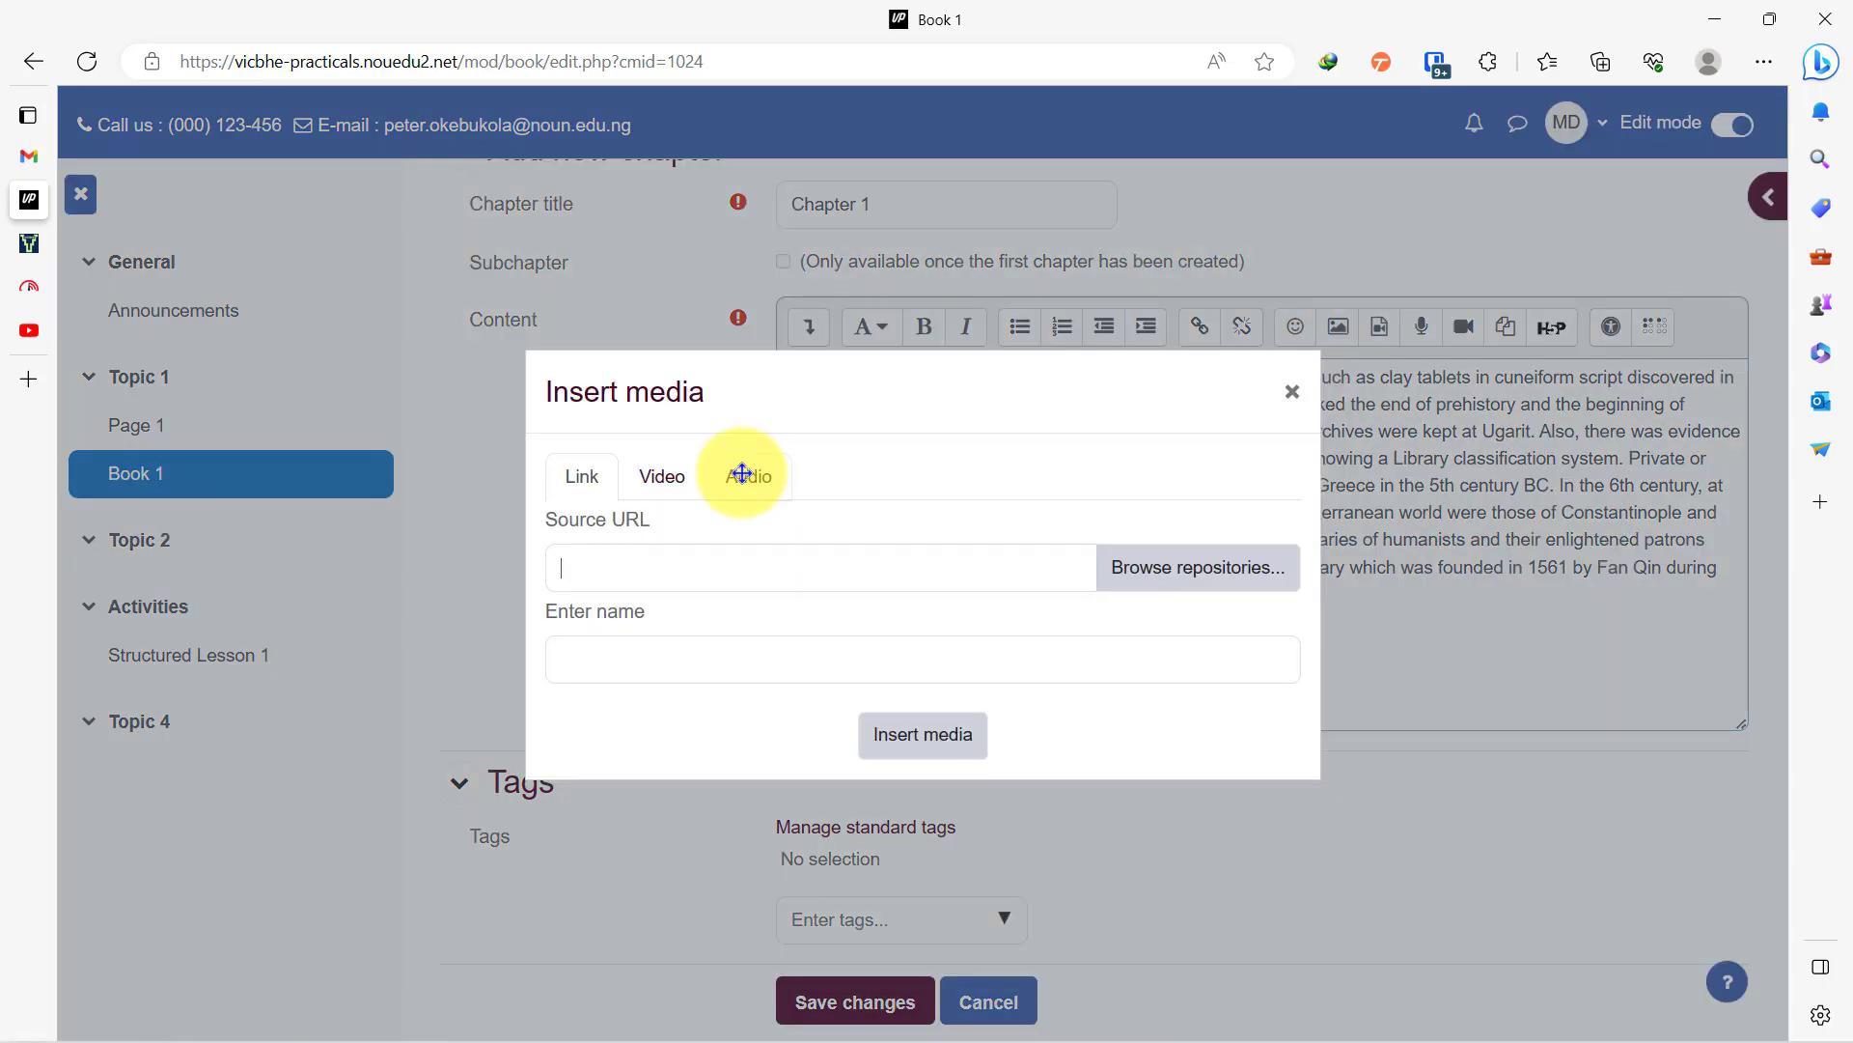
{"action": "left_click", "coordinate": [657, 473]}
{"action": "left_click", "coordinate": [750, 464]}
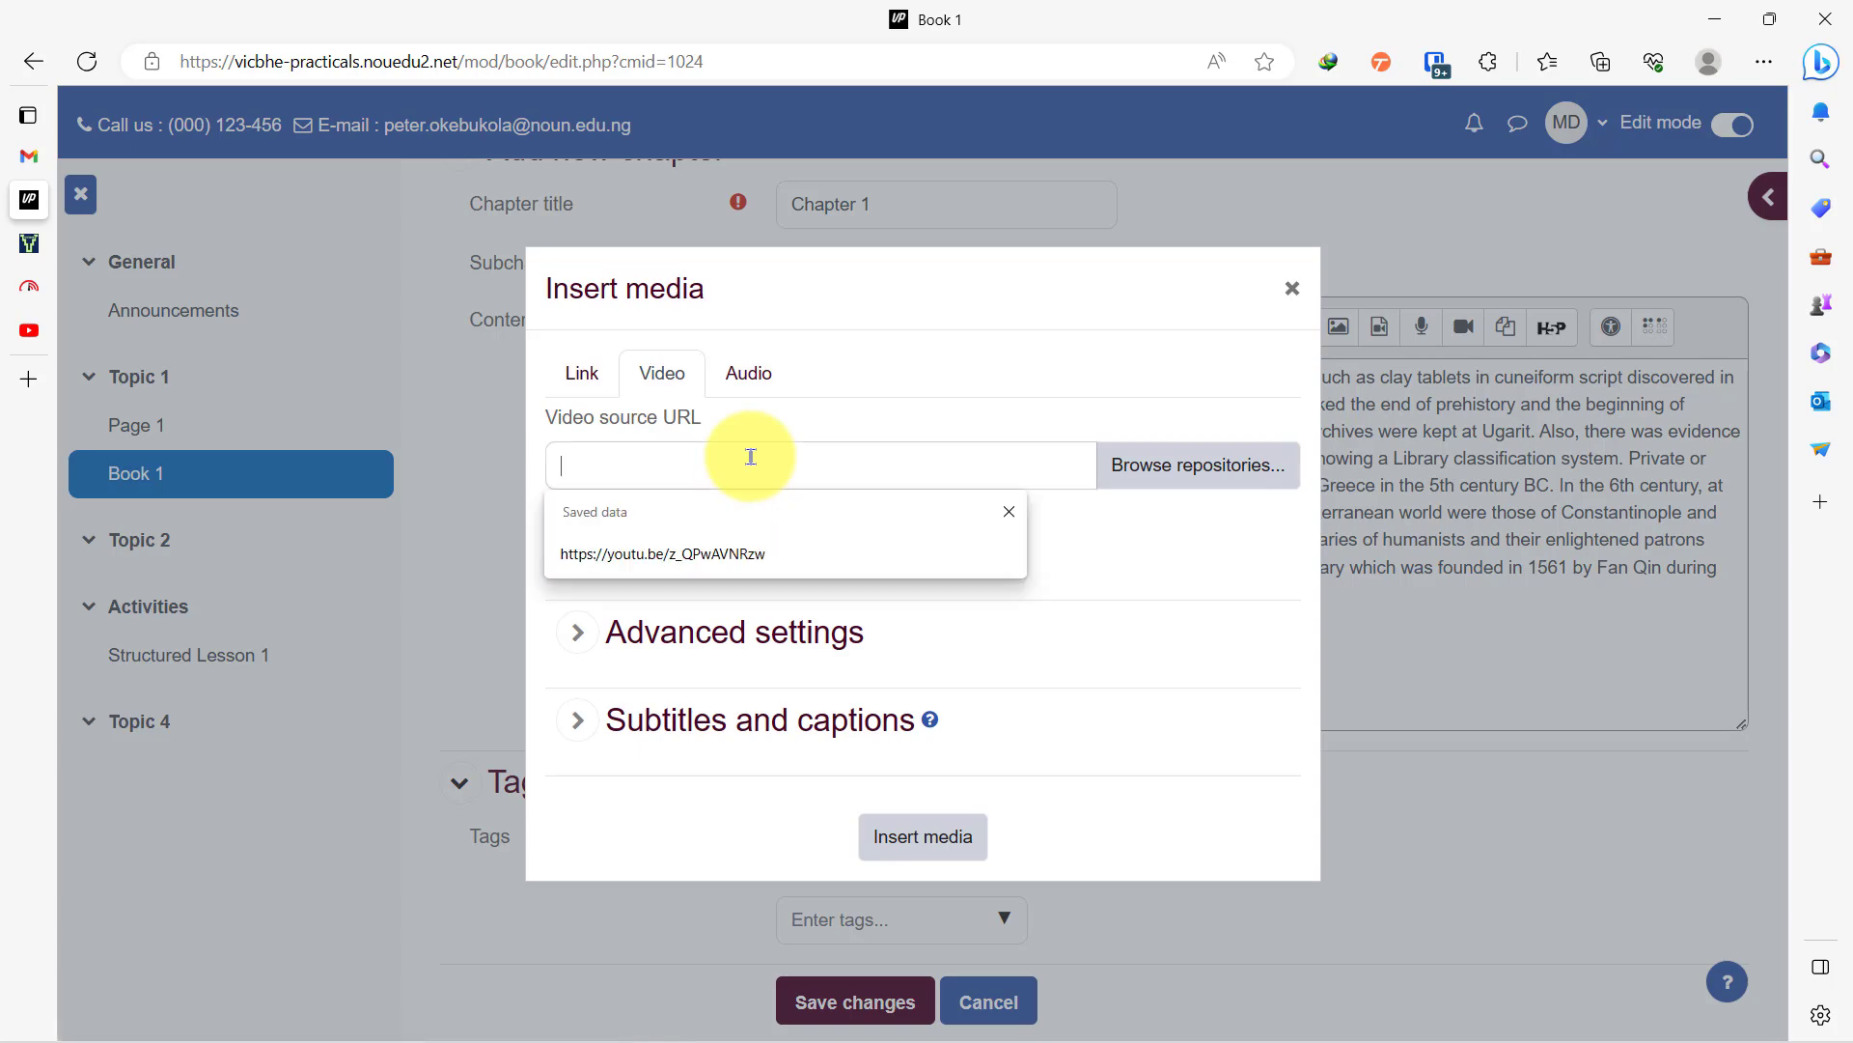
{"action": "type", "text": "https://youtu.be/z_QPwAVNRzw"}
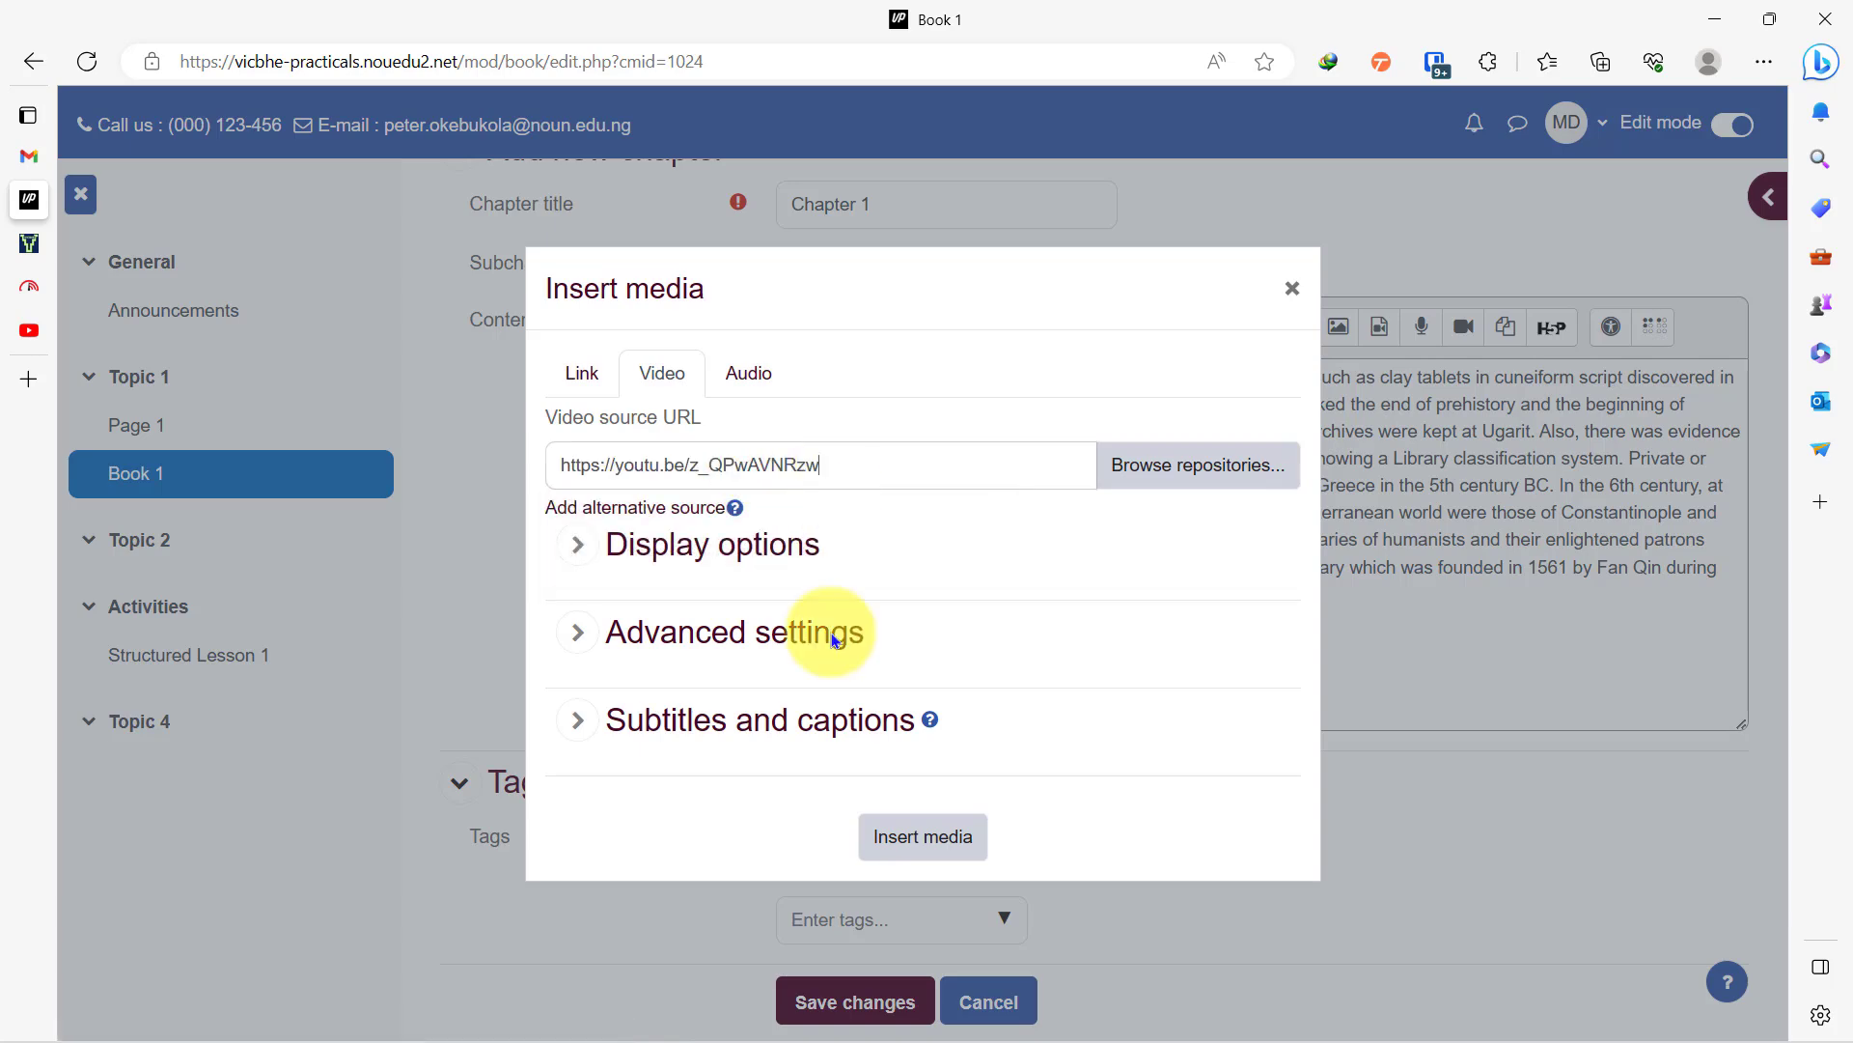
{"action": "left_click", "coordinate": [918, 838]}
{"action": "scroll", "coordinate": [633, 620], "scroll_direction": "down", "scroll_amount": 5}
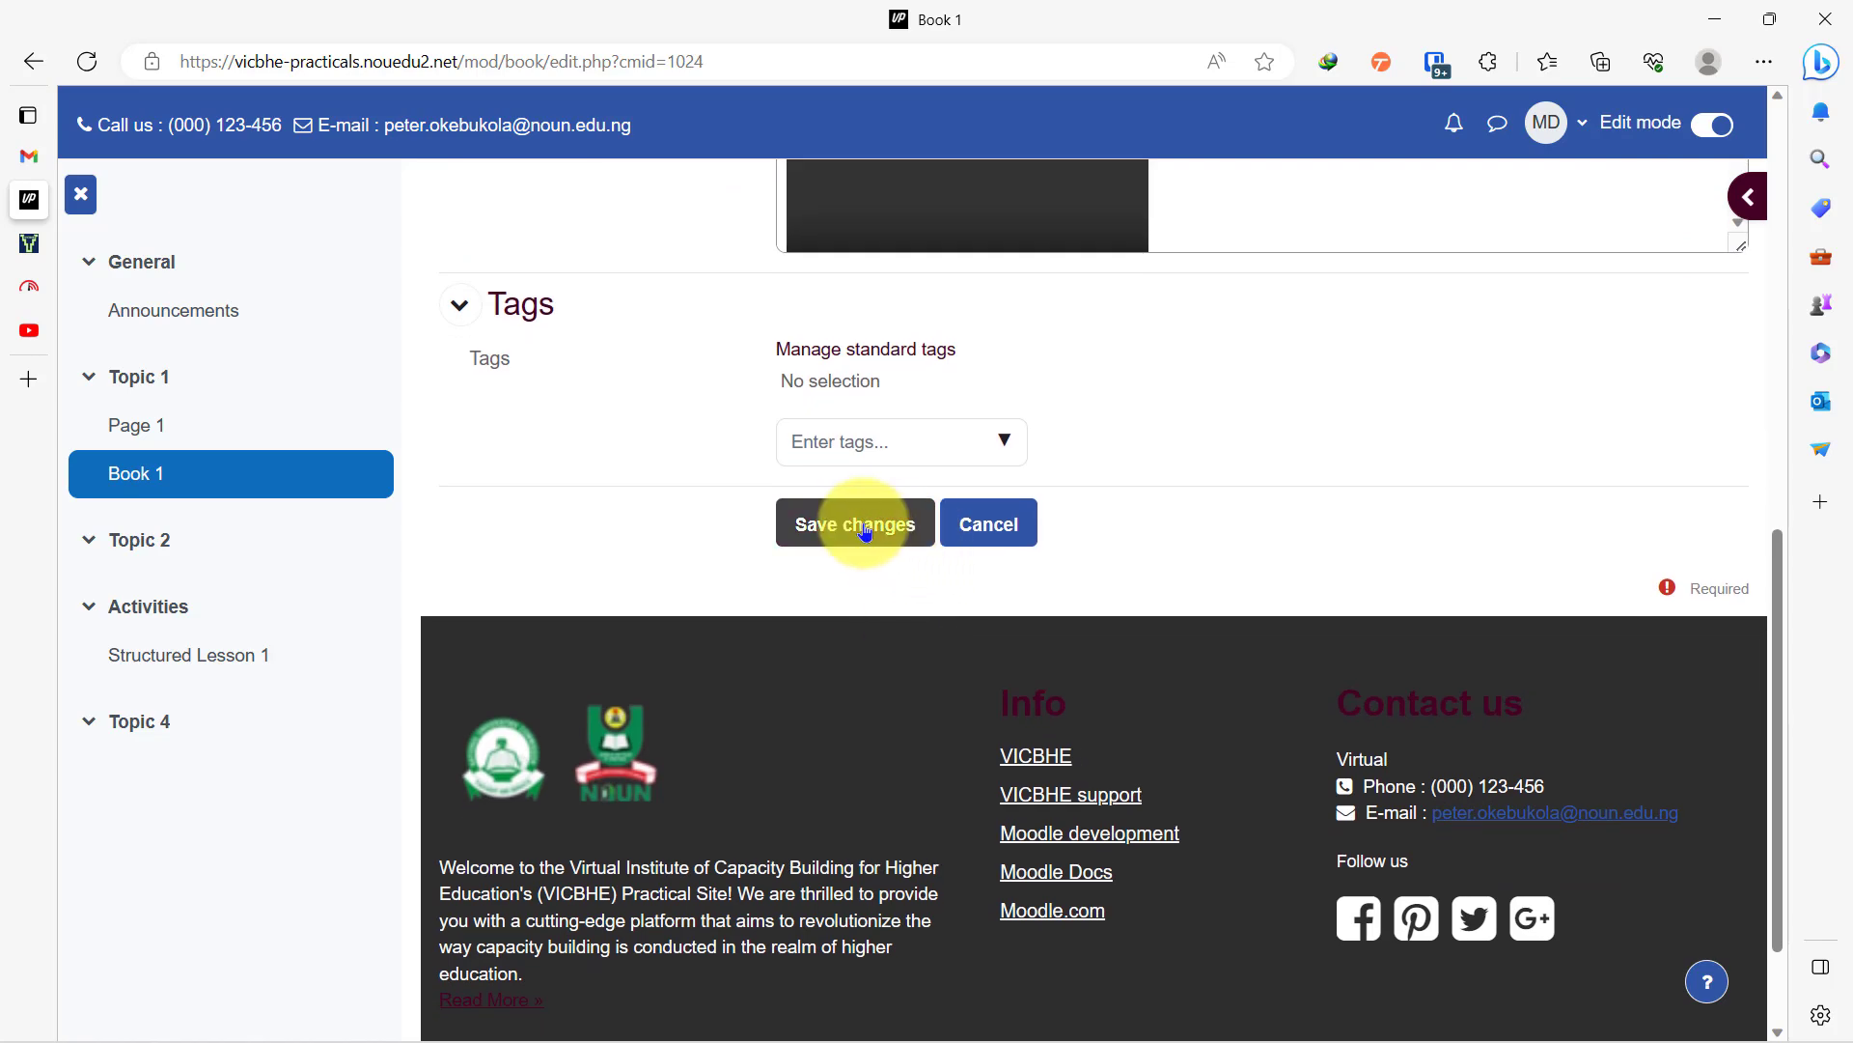
{"action": "left_click", "coordinate": [864, 532]}
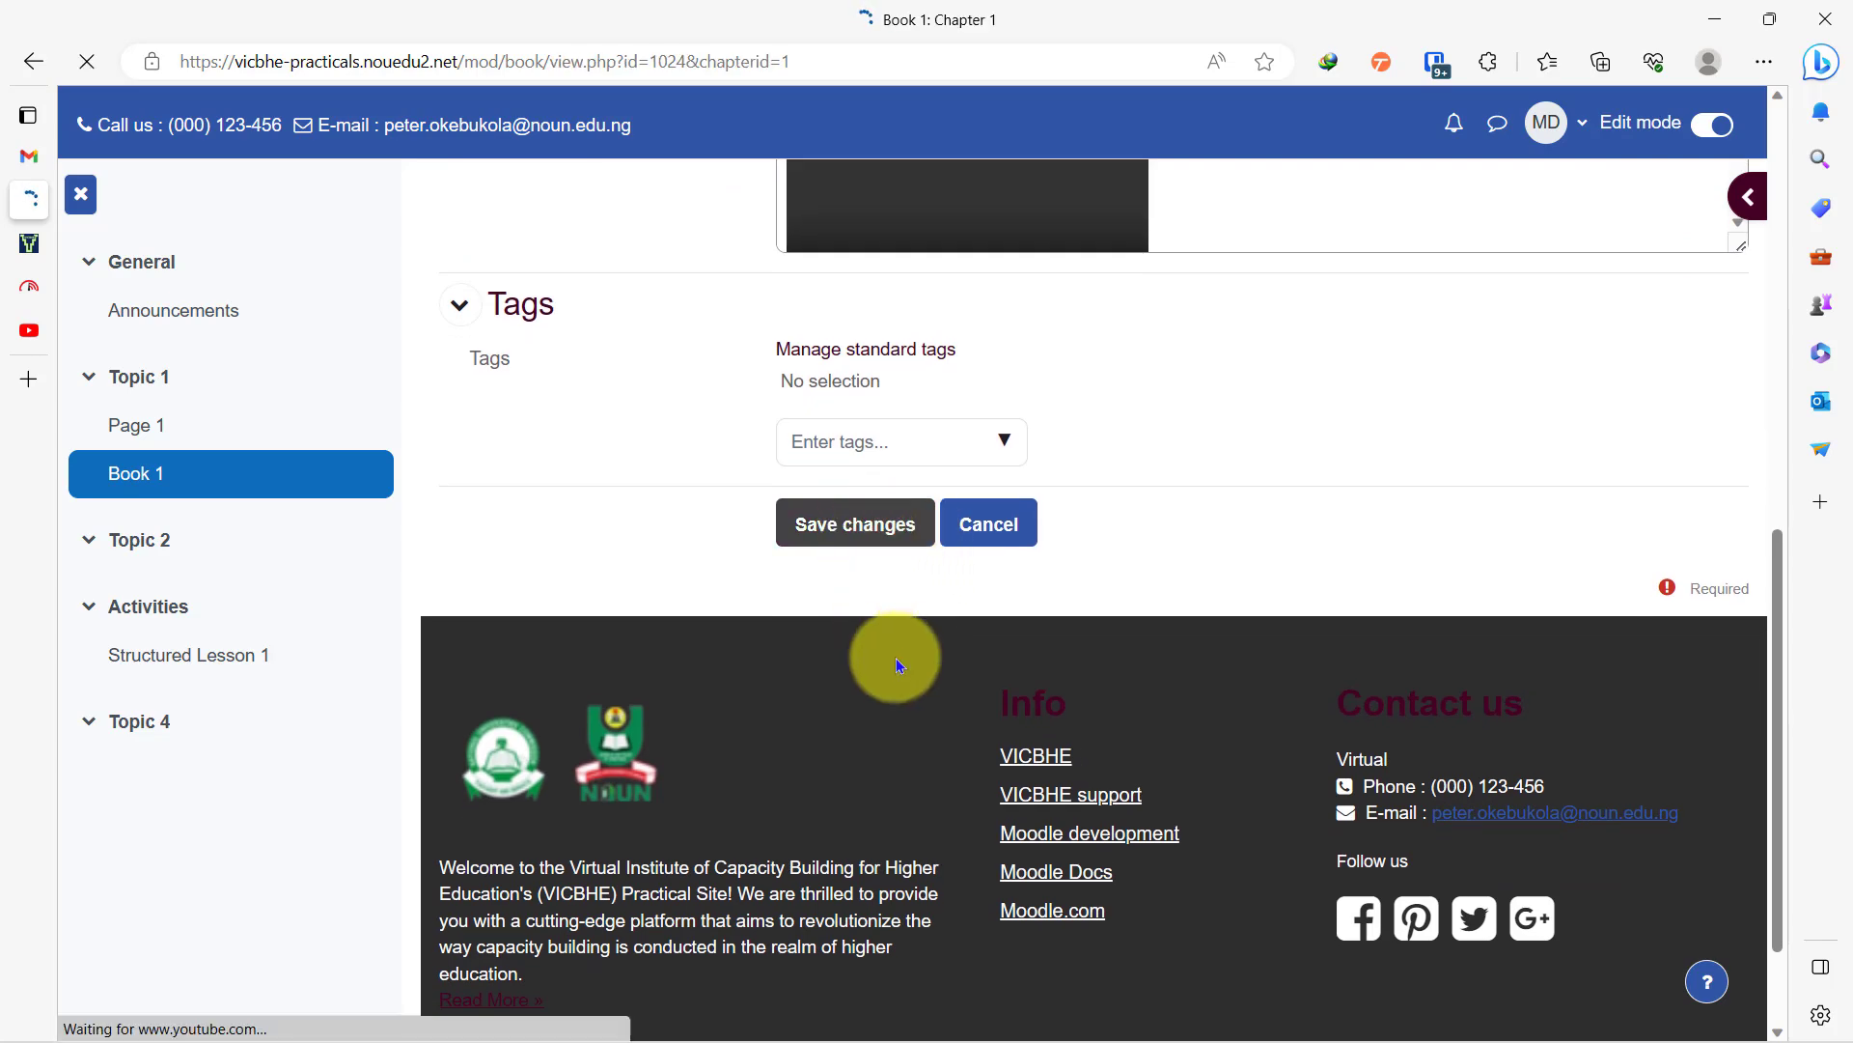
Step: Scroll through the saved Chapter 1 page, reviewing the libraries paragraph and embedded video
{"action": "scroll", "coordinate": [898, 664], "scroll_direction": "down", "scroll_amount": 10}
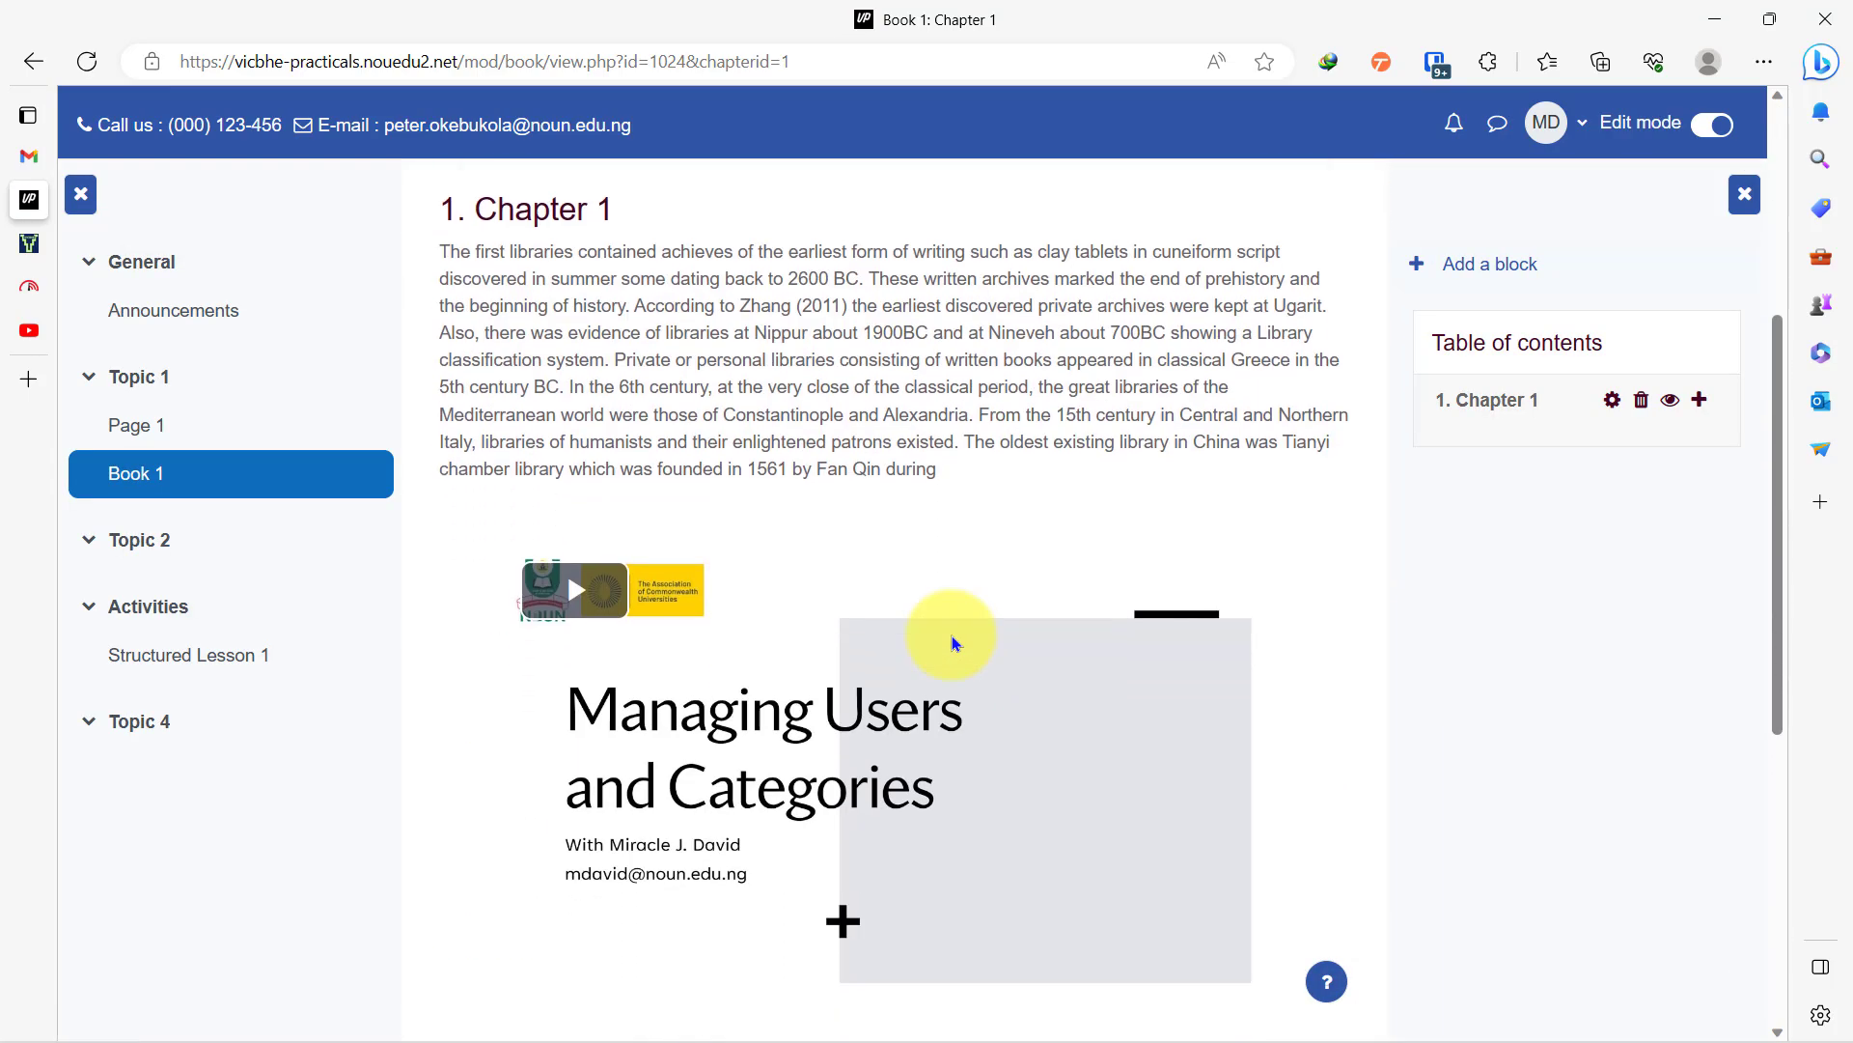
{"action": "scroll", "coordinate": [523, 639], "scroll_direction": "up", "scroll_amount": 5}
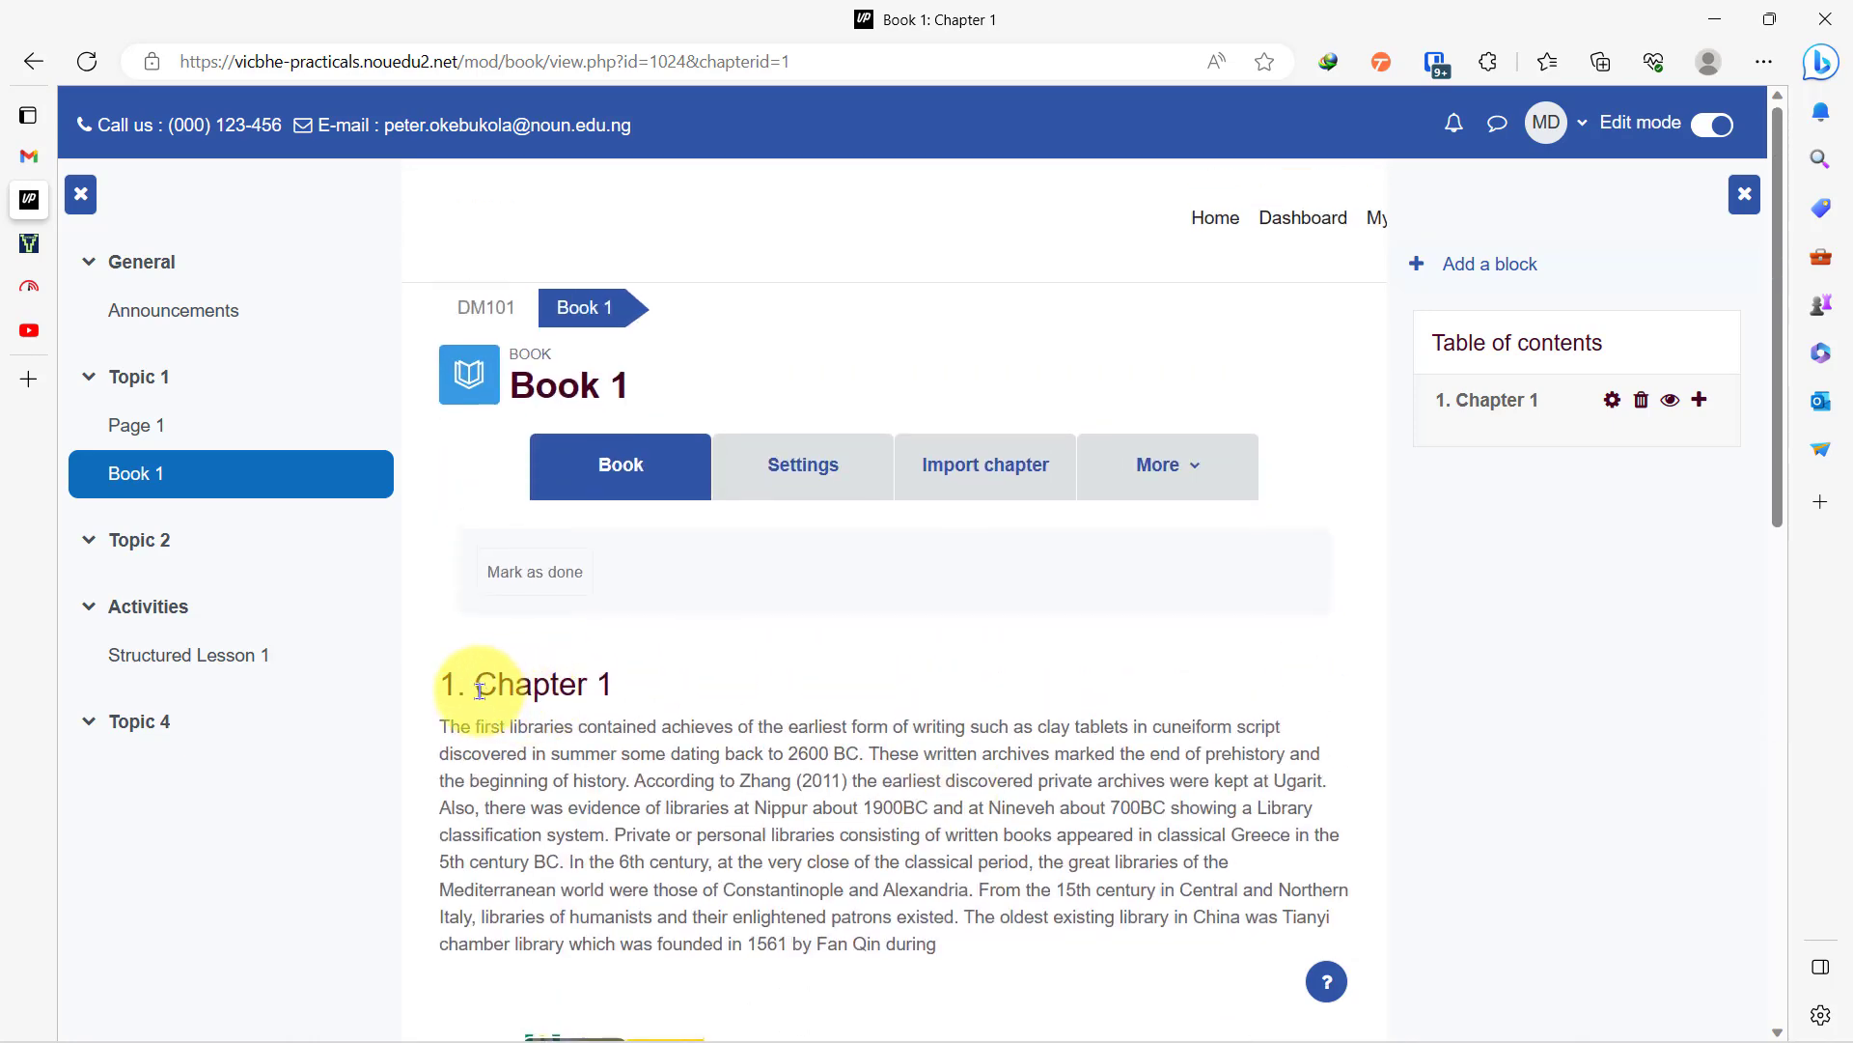
{"action": "left_click_drag", "start_coordinate": [480, 691], "coordinate": [611, 692]}
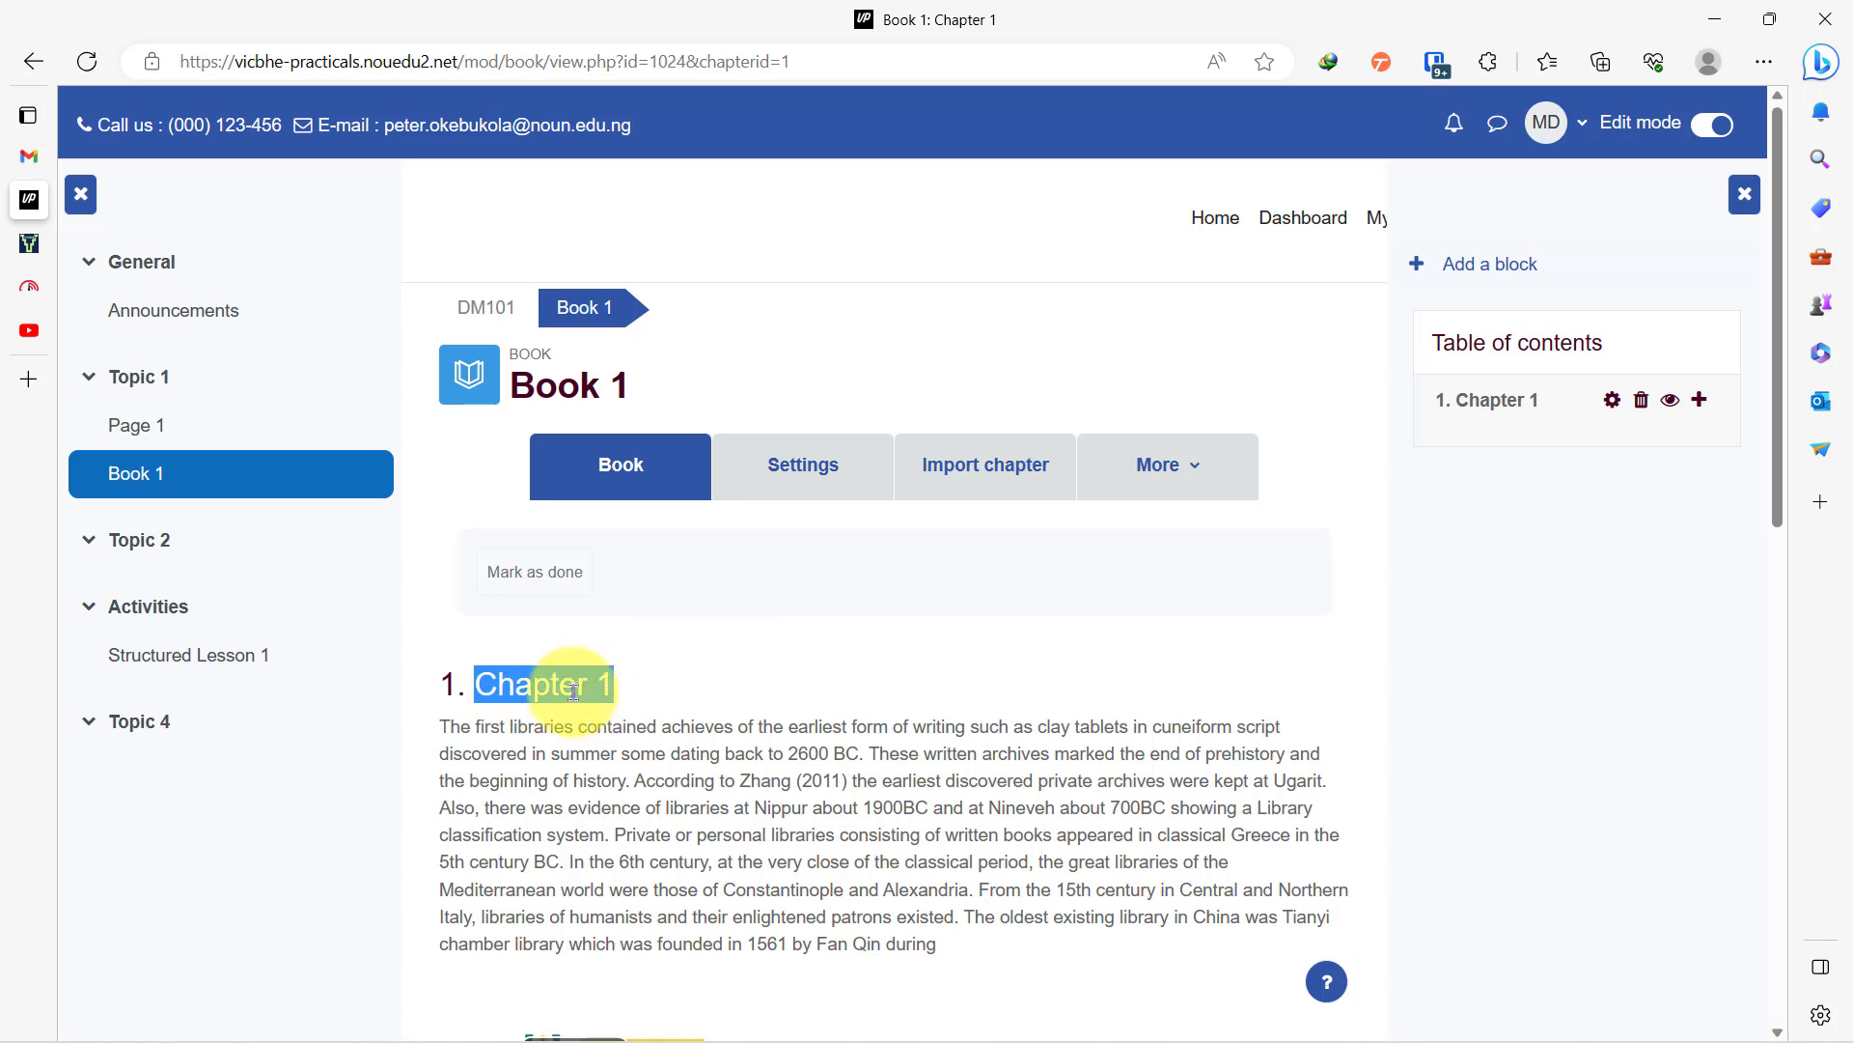
{"action": "left_click", "coordinate": [622, 702]}
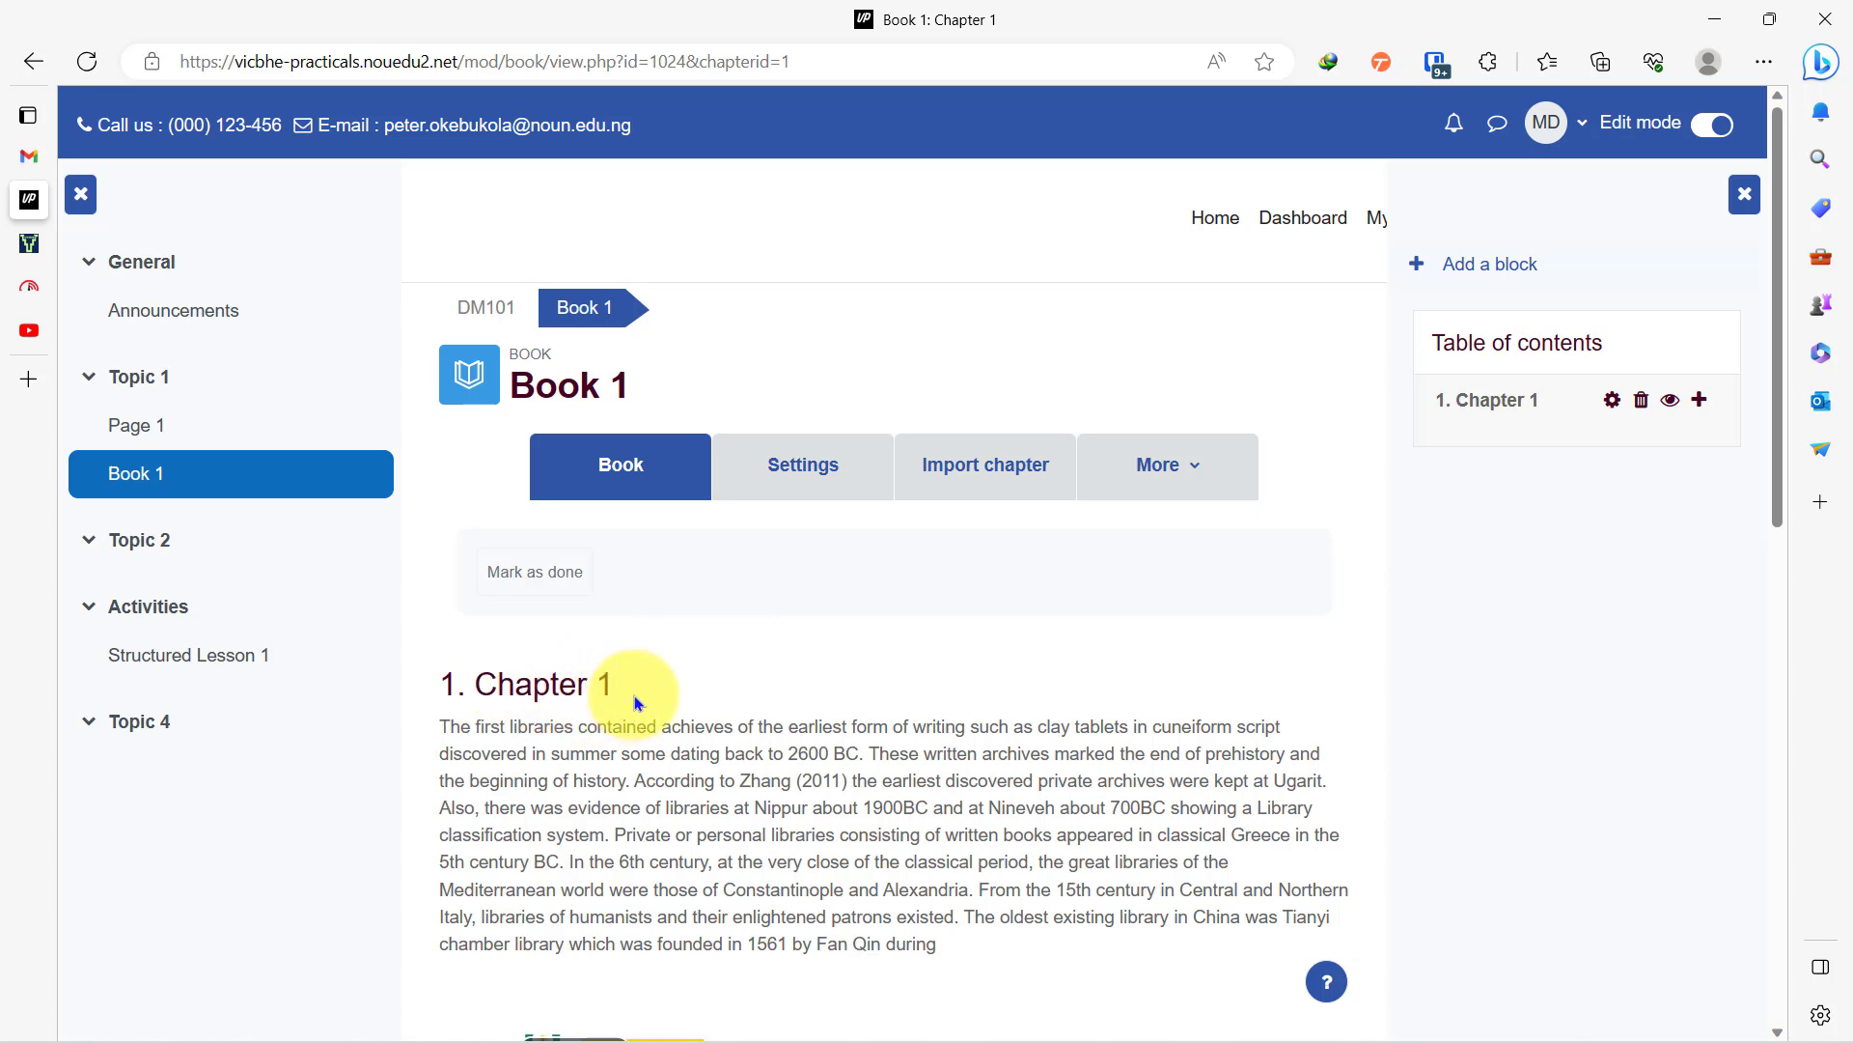
{"action": "scroll", "coordinate": [637, 702], "scroll_direction": "down", "scroll_amount": 5}
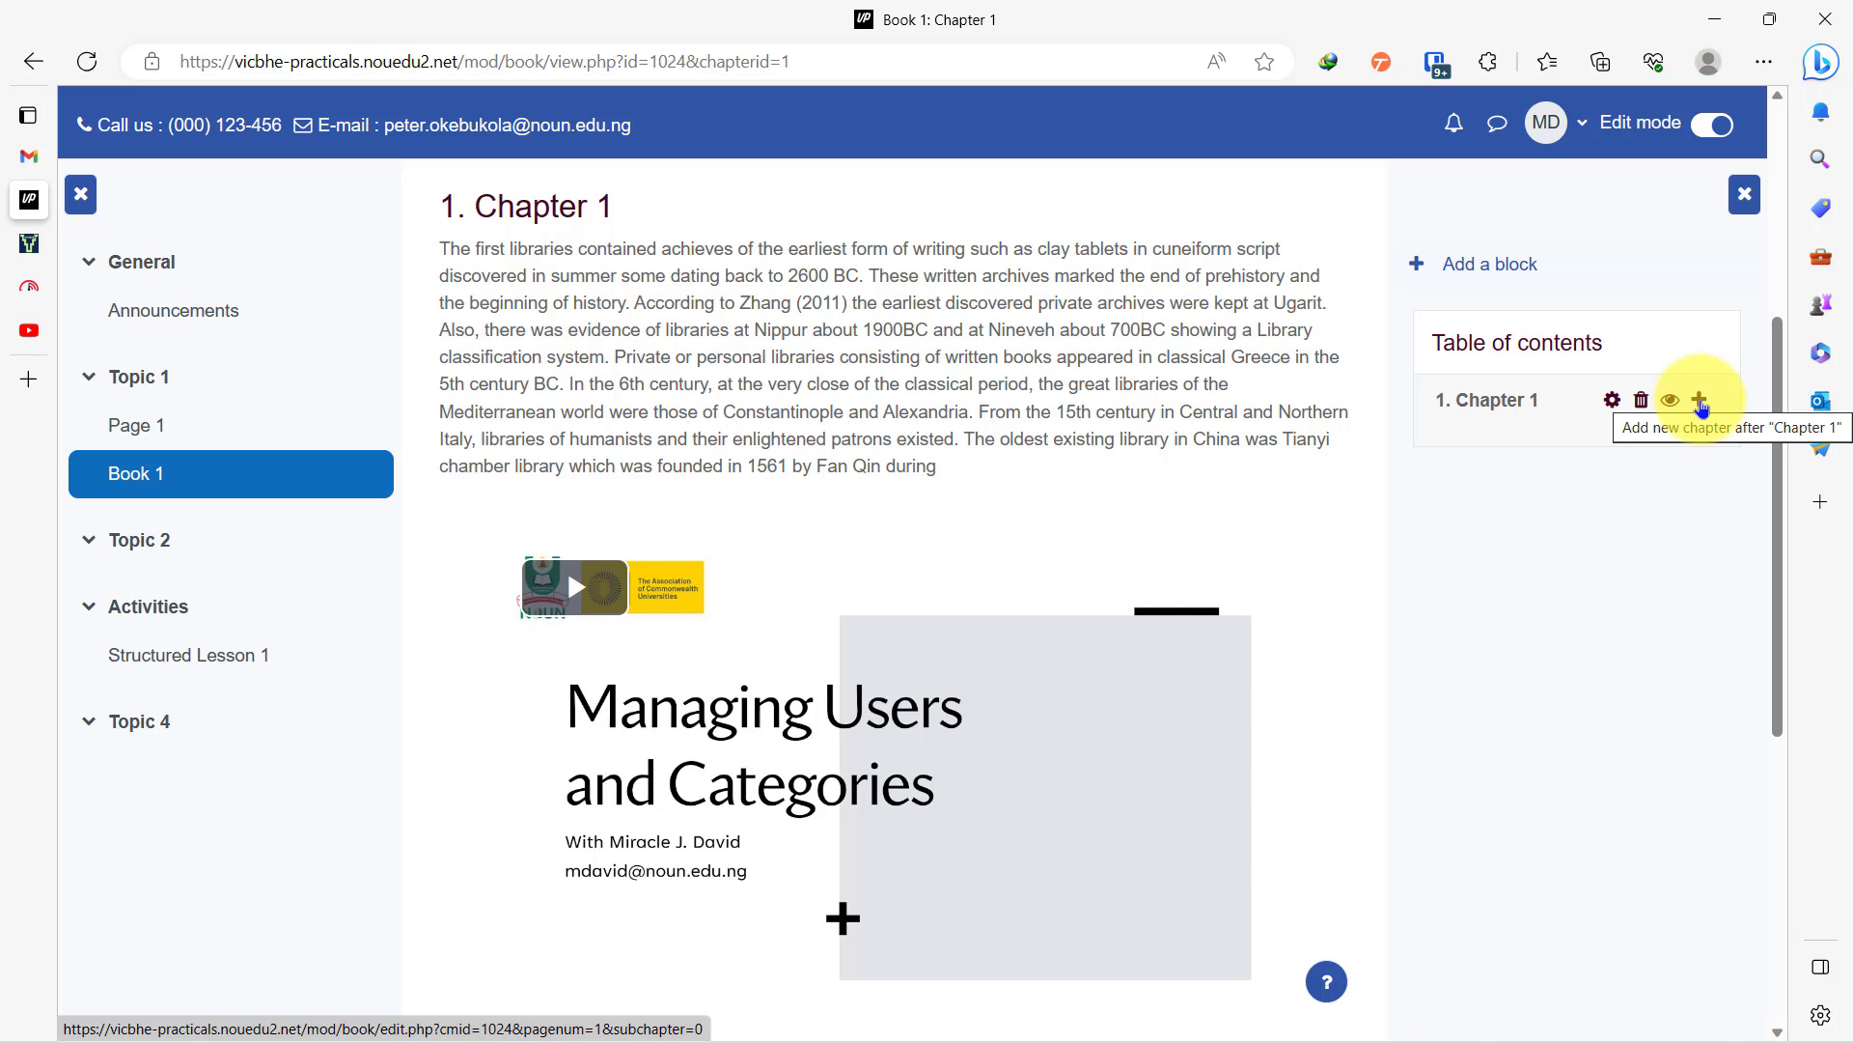
Step: Add a chapter after Chapter 1 titled 'Chapter 2', removing an accidentally pasted YouTube address
{"action": "left_click", "coordinate": [1701, 402]}
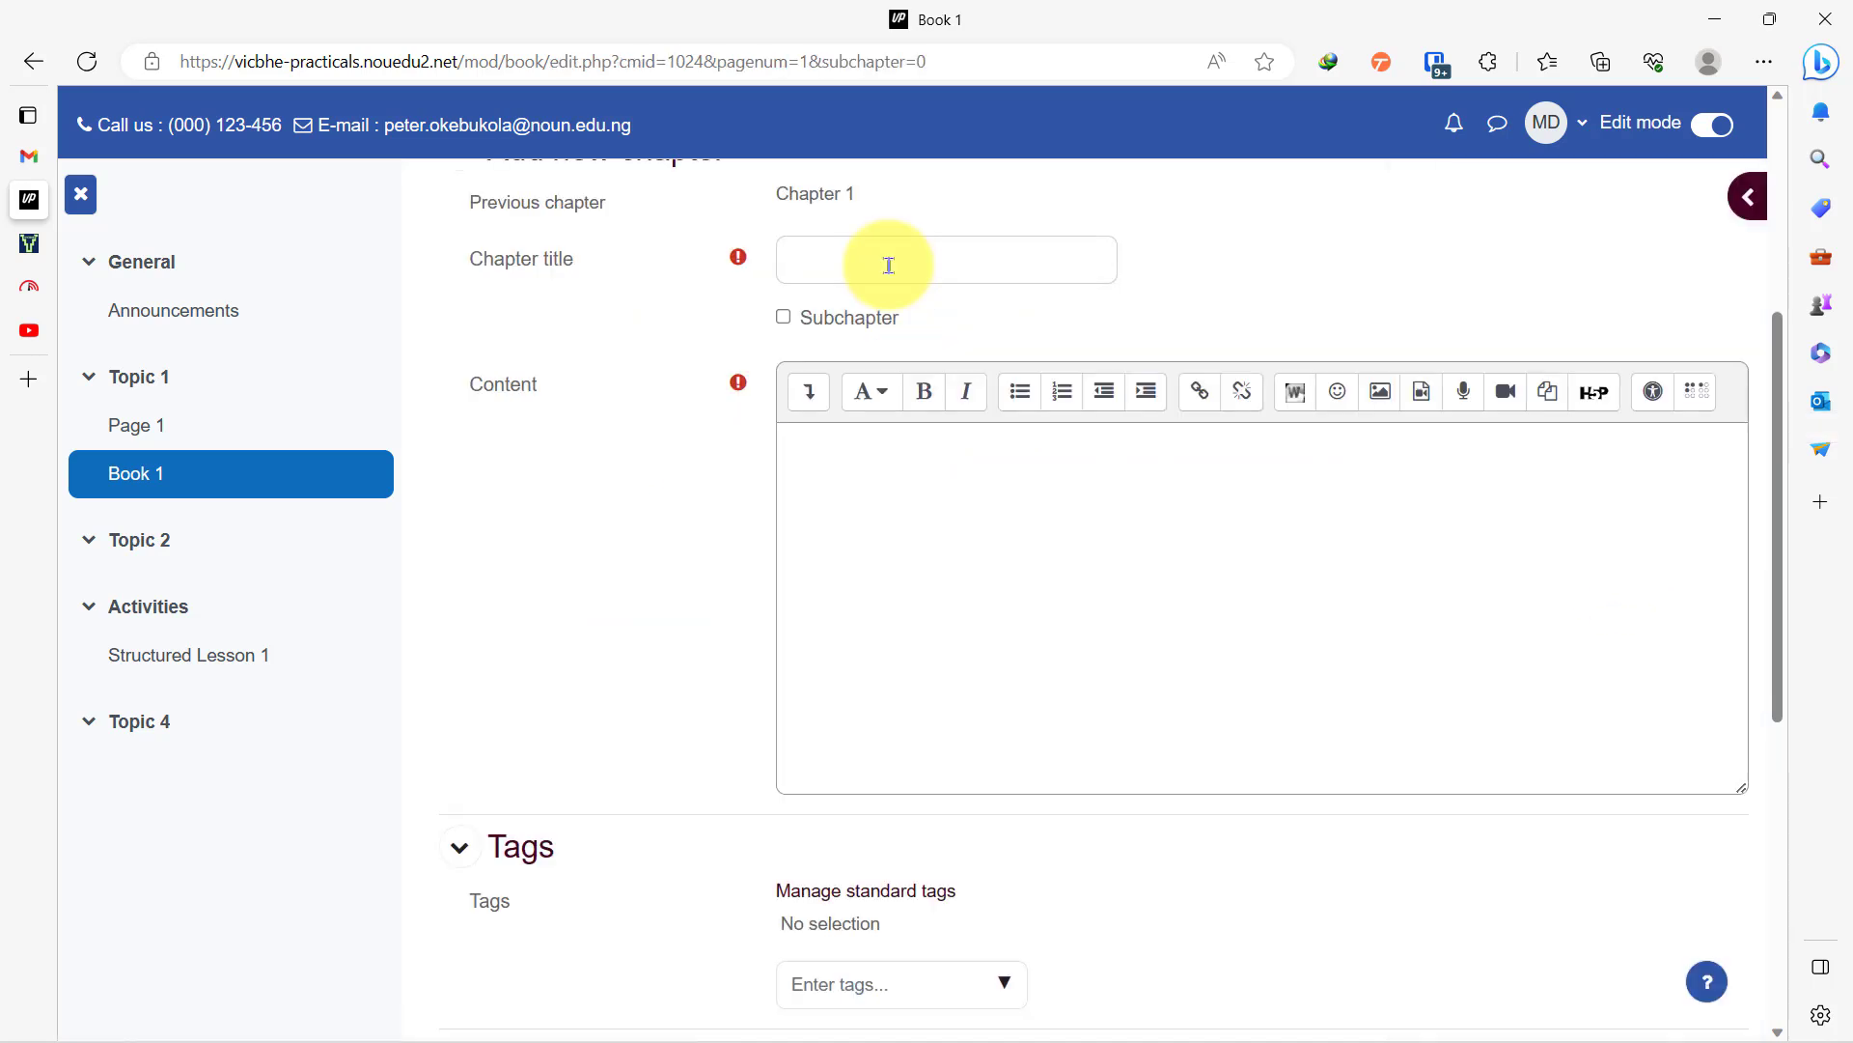
{"action": "type", "text": "Chapter 2"}
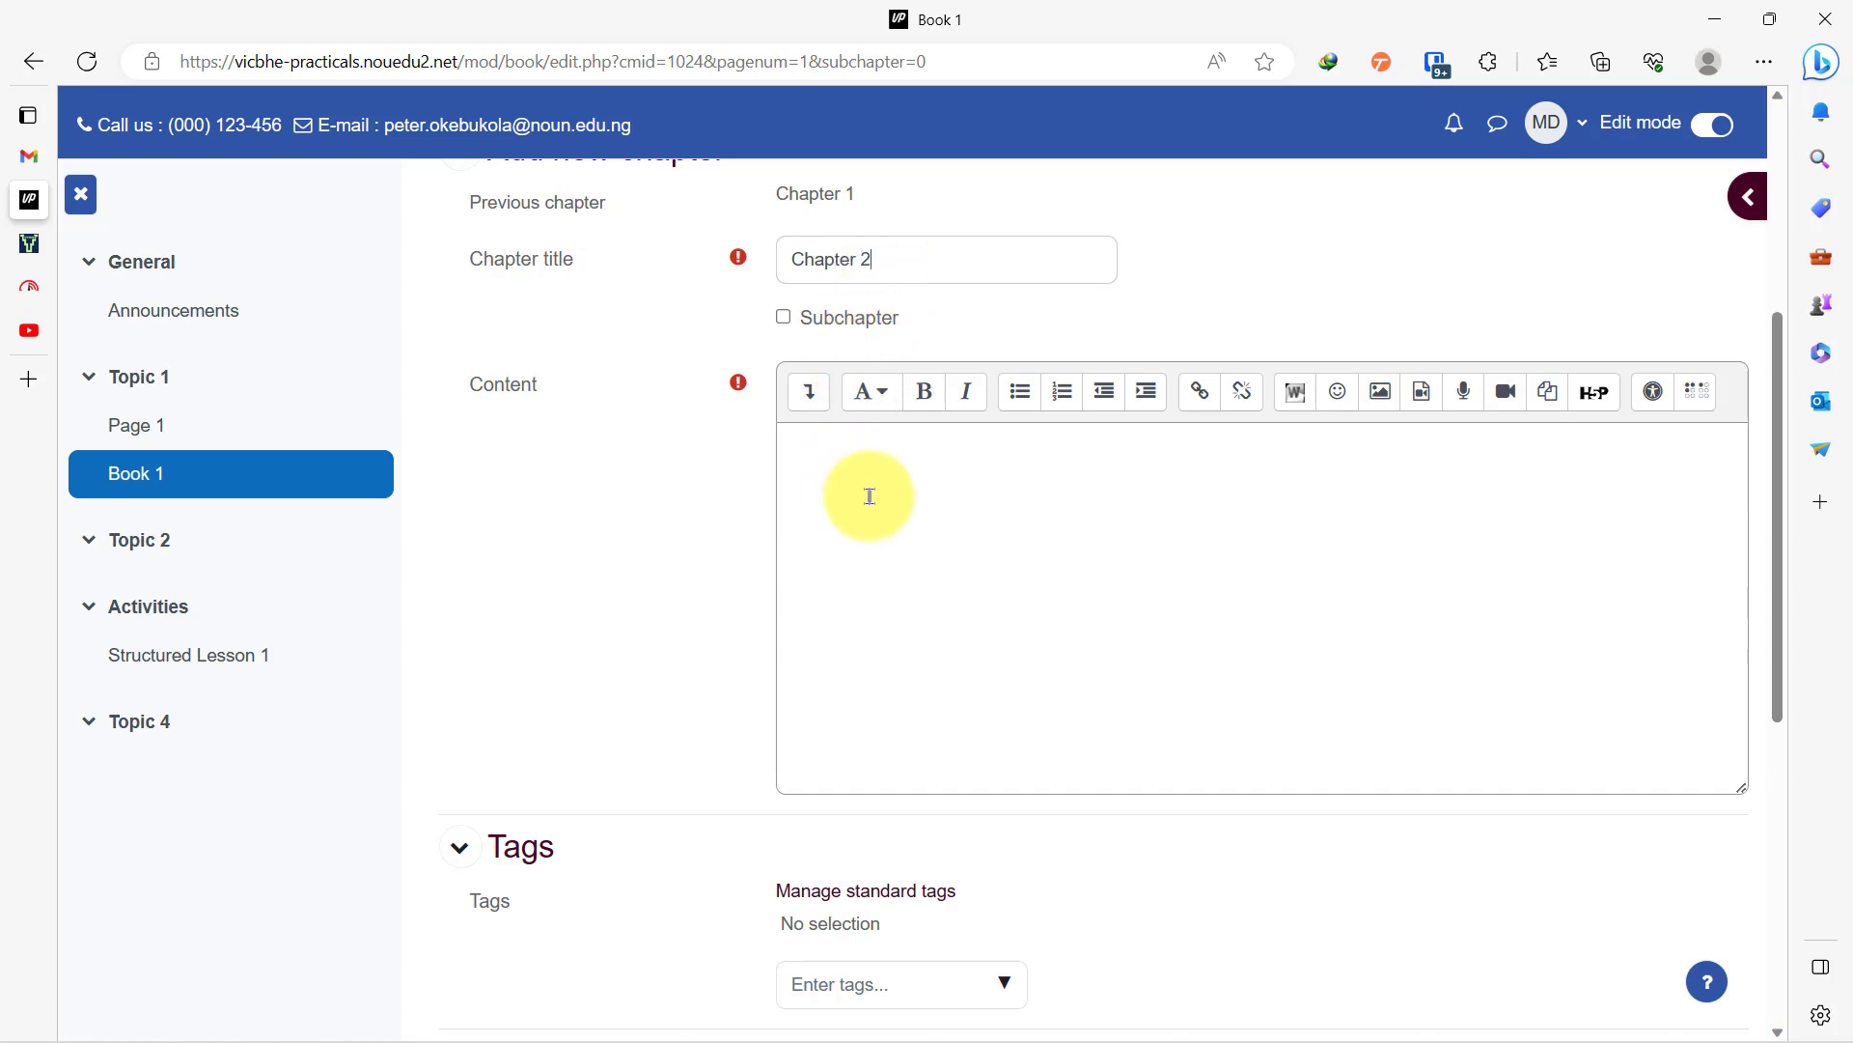
{"action": "left_click", "coordinate": [884, 466]}
{"action": "type", "text": "https://youtu.be/z_QPwAVNRzw"}
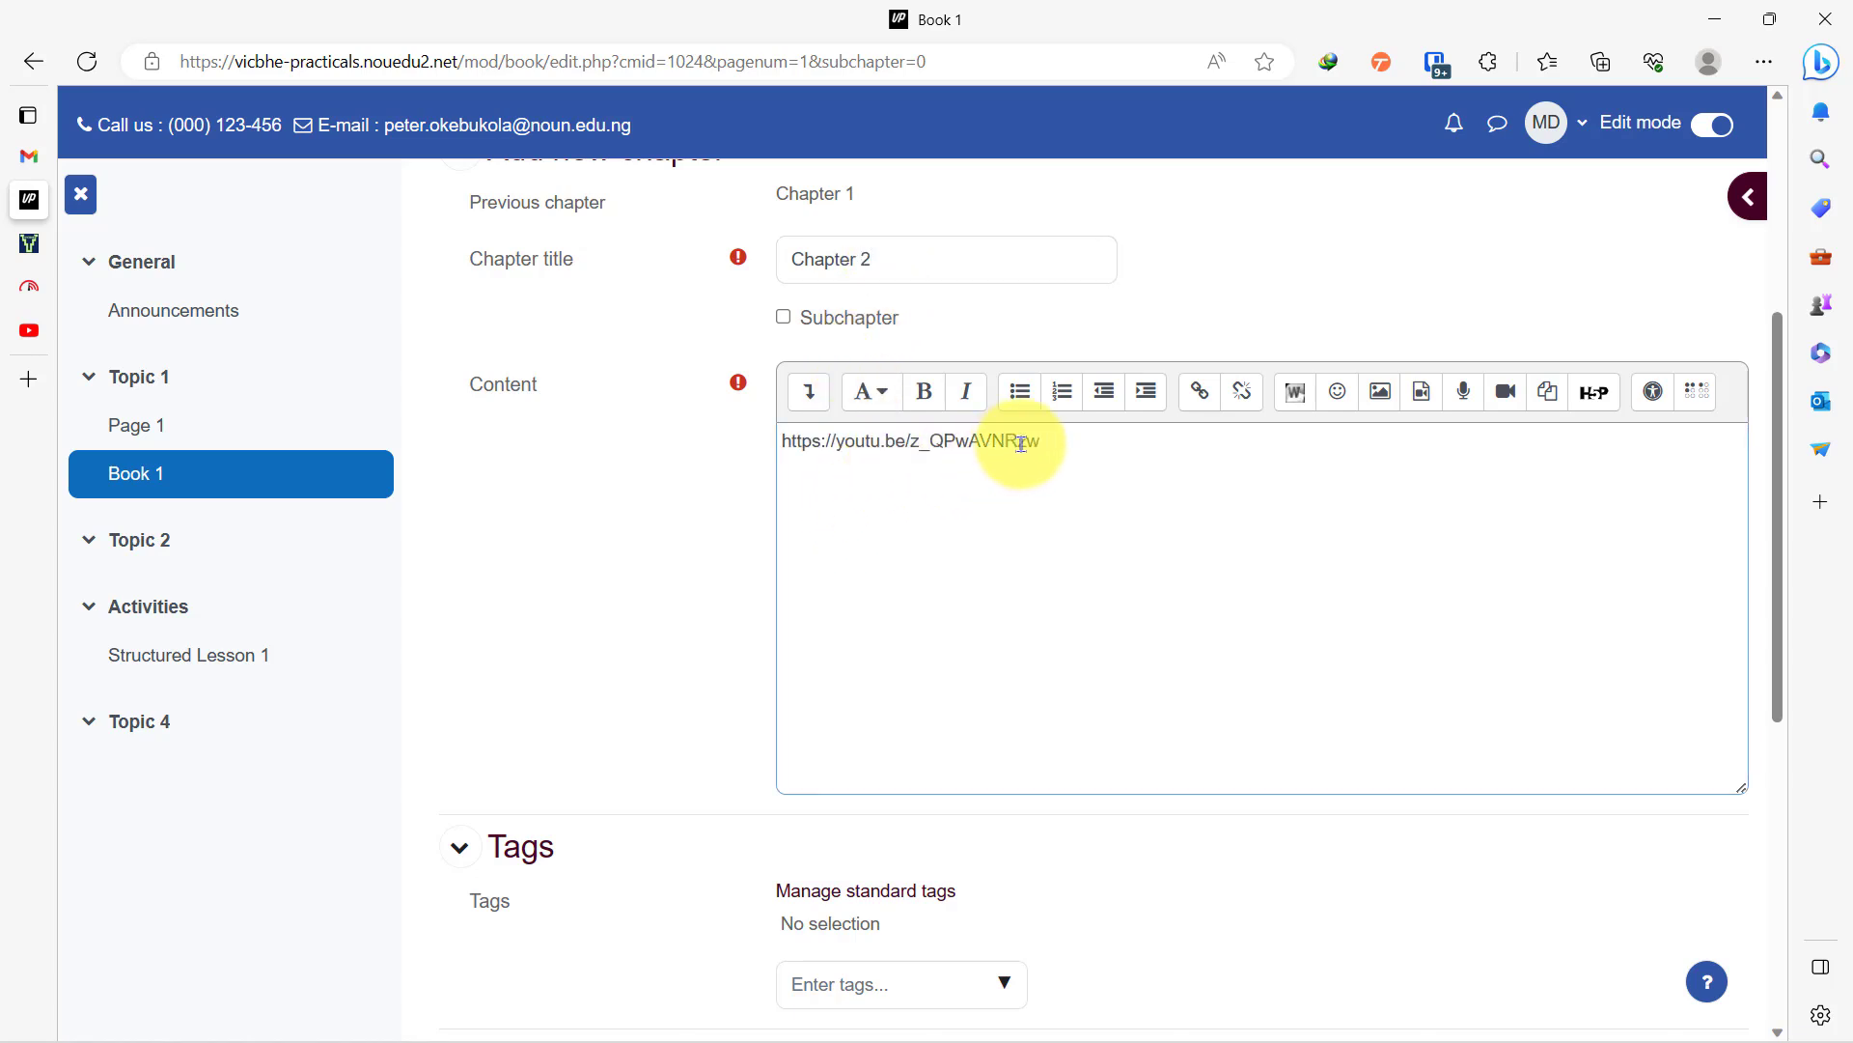
{"action": "left_click_drag", "start_coordinate": [1072, 447], "coordinate": [479, 473]}
{"action": "key", "text": "ctrl+x"}
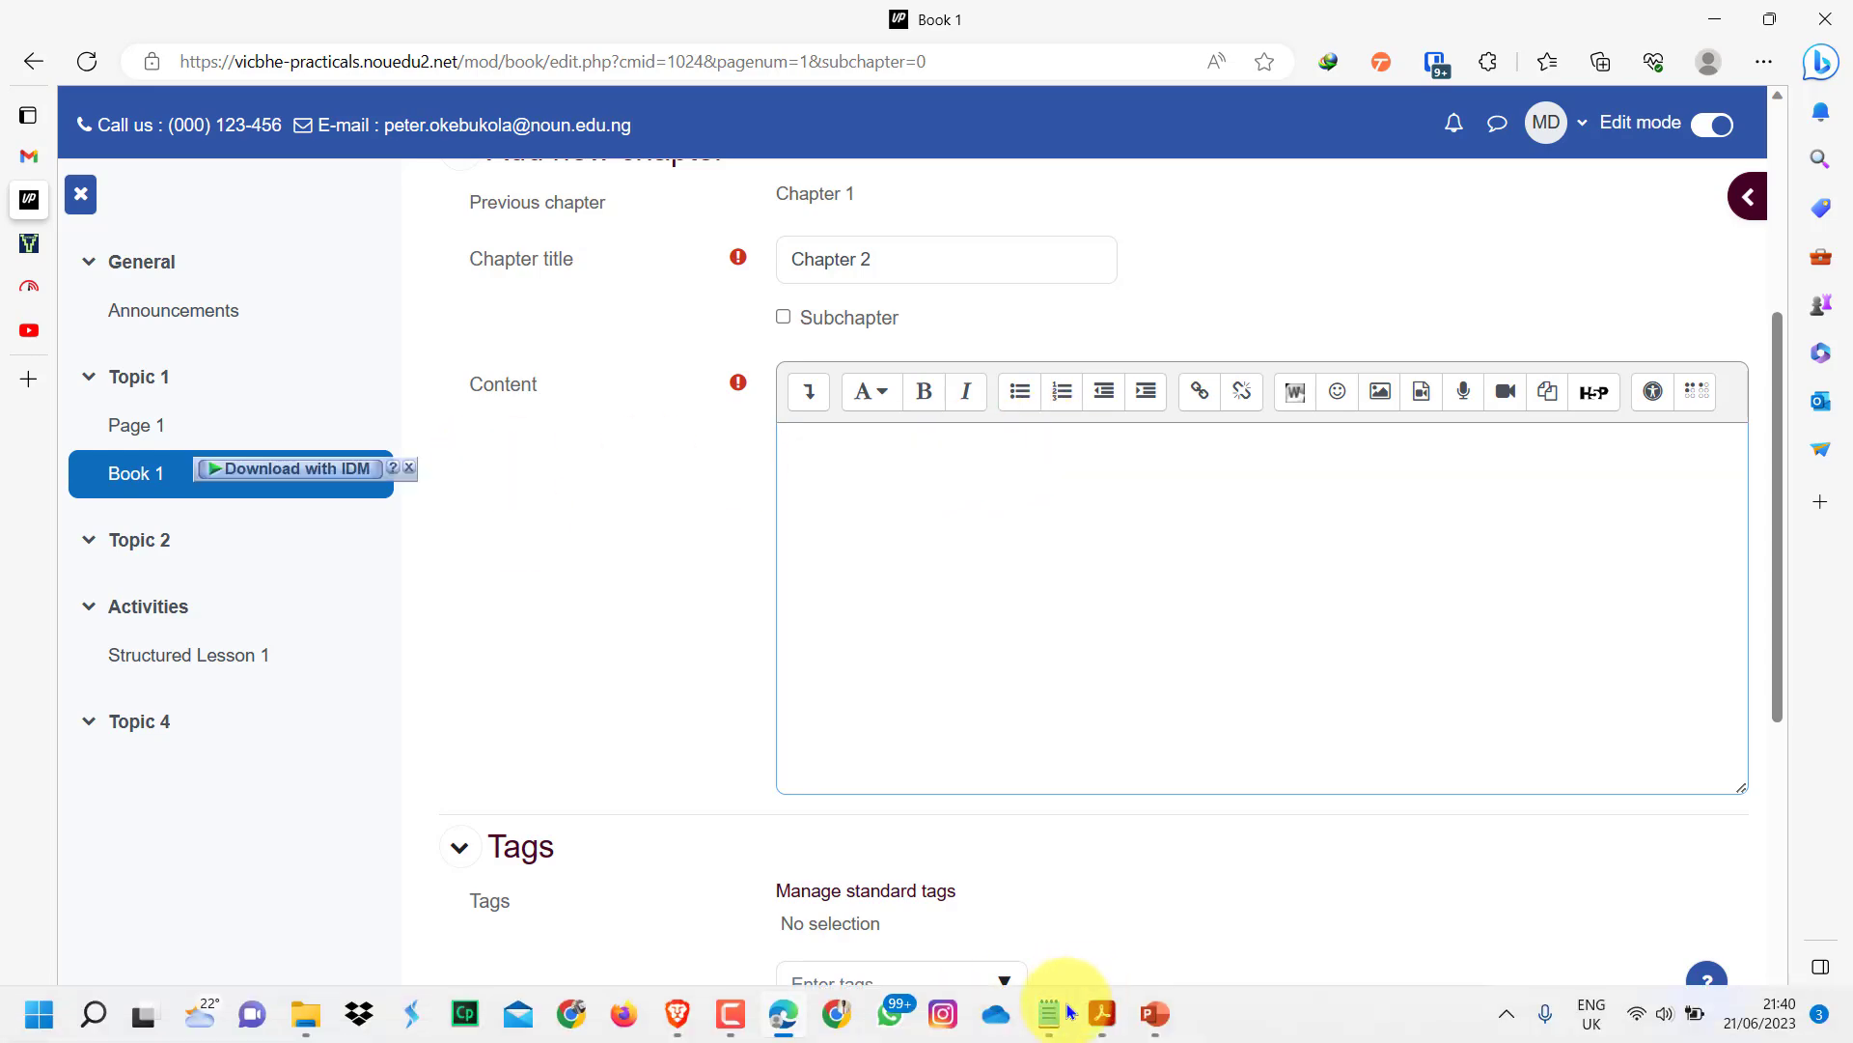
Step: Copy the first-libraries paragraph from Notepad into Chapter 2's content and save the chapter
{"action": "left_click", "coordinate": [1049, 1031]}
{"action": "left_click_drag", "start_coordinate": [1398, 666], "coordinate": [604, 306]}
{"action": "key", "text": "ctrl+c"}
{"action": "left_click", "coordinate": [674, 533]}
{"action": "left_click", "coordinate": [866, 489]}
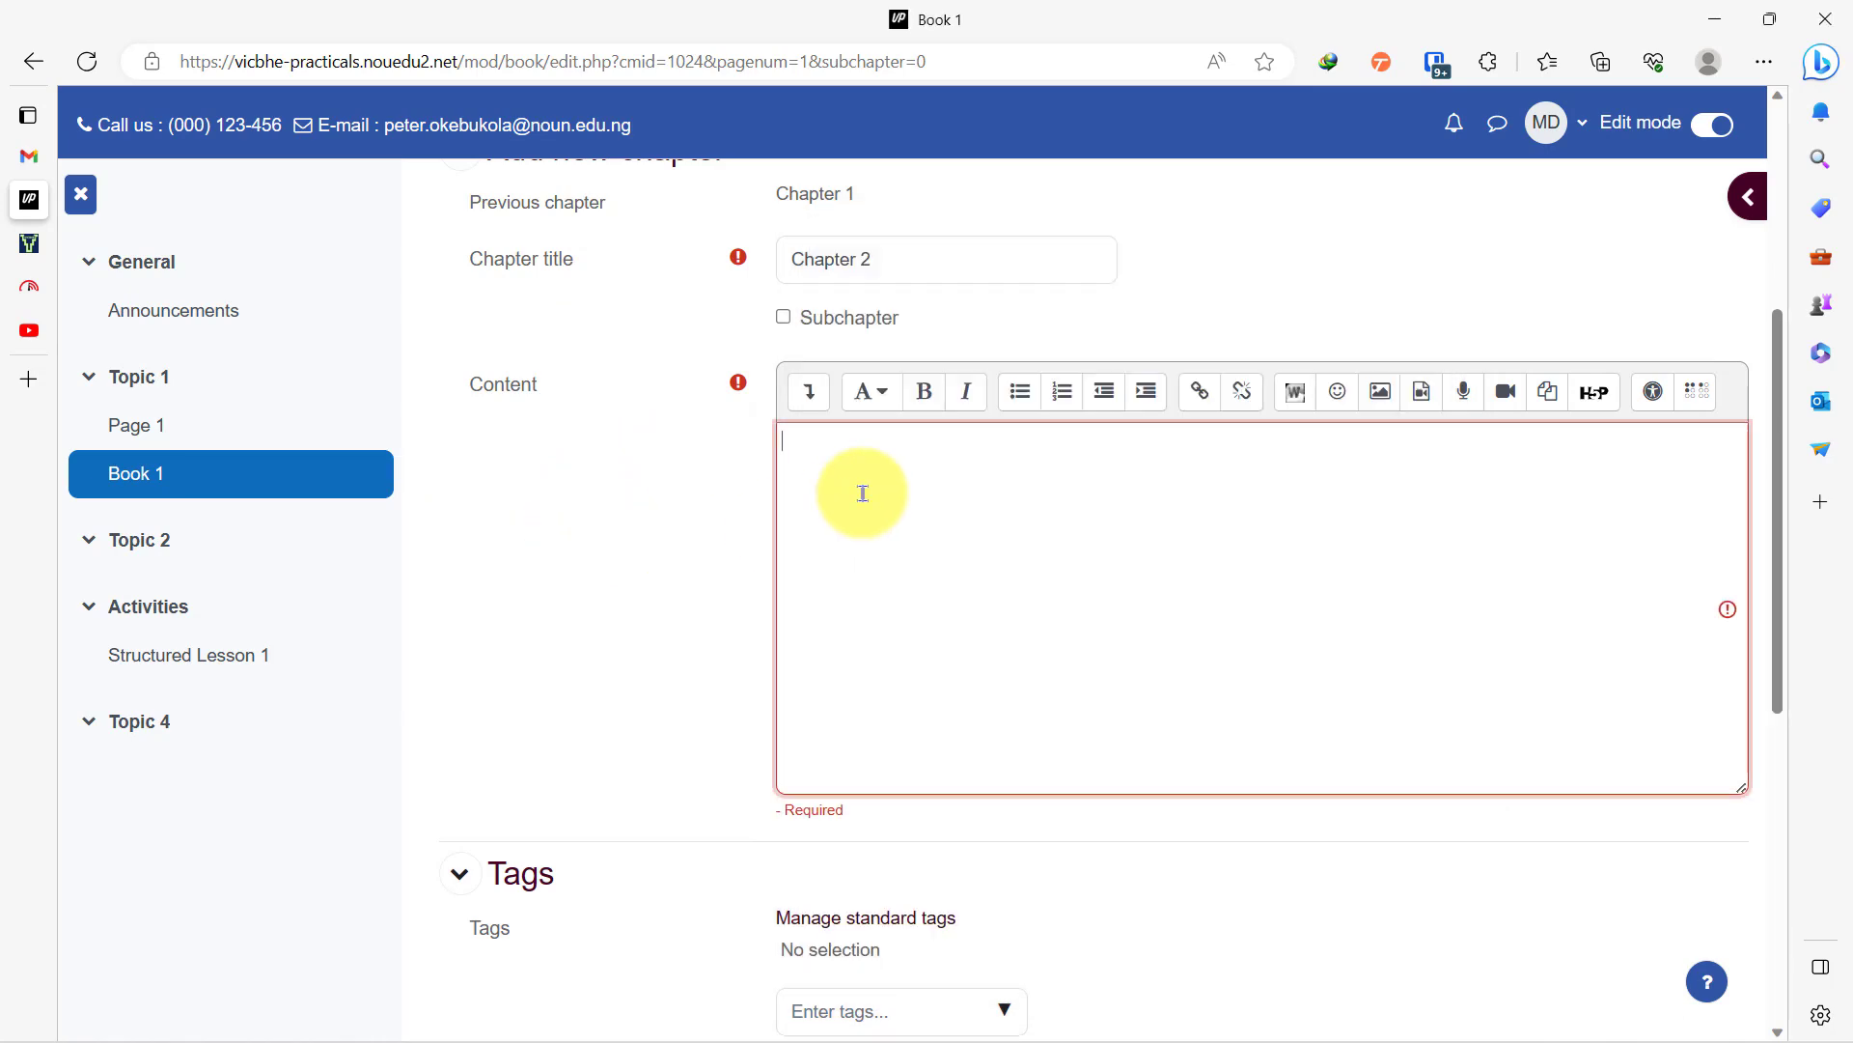
{"action": "key", "text": "ctrl+v"}
{"action": "scroll", "coordinate": [580, 528], "scroll_direction": "down", "scroll_amount": 5}
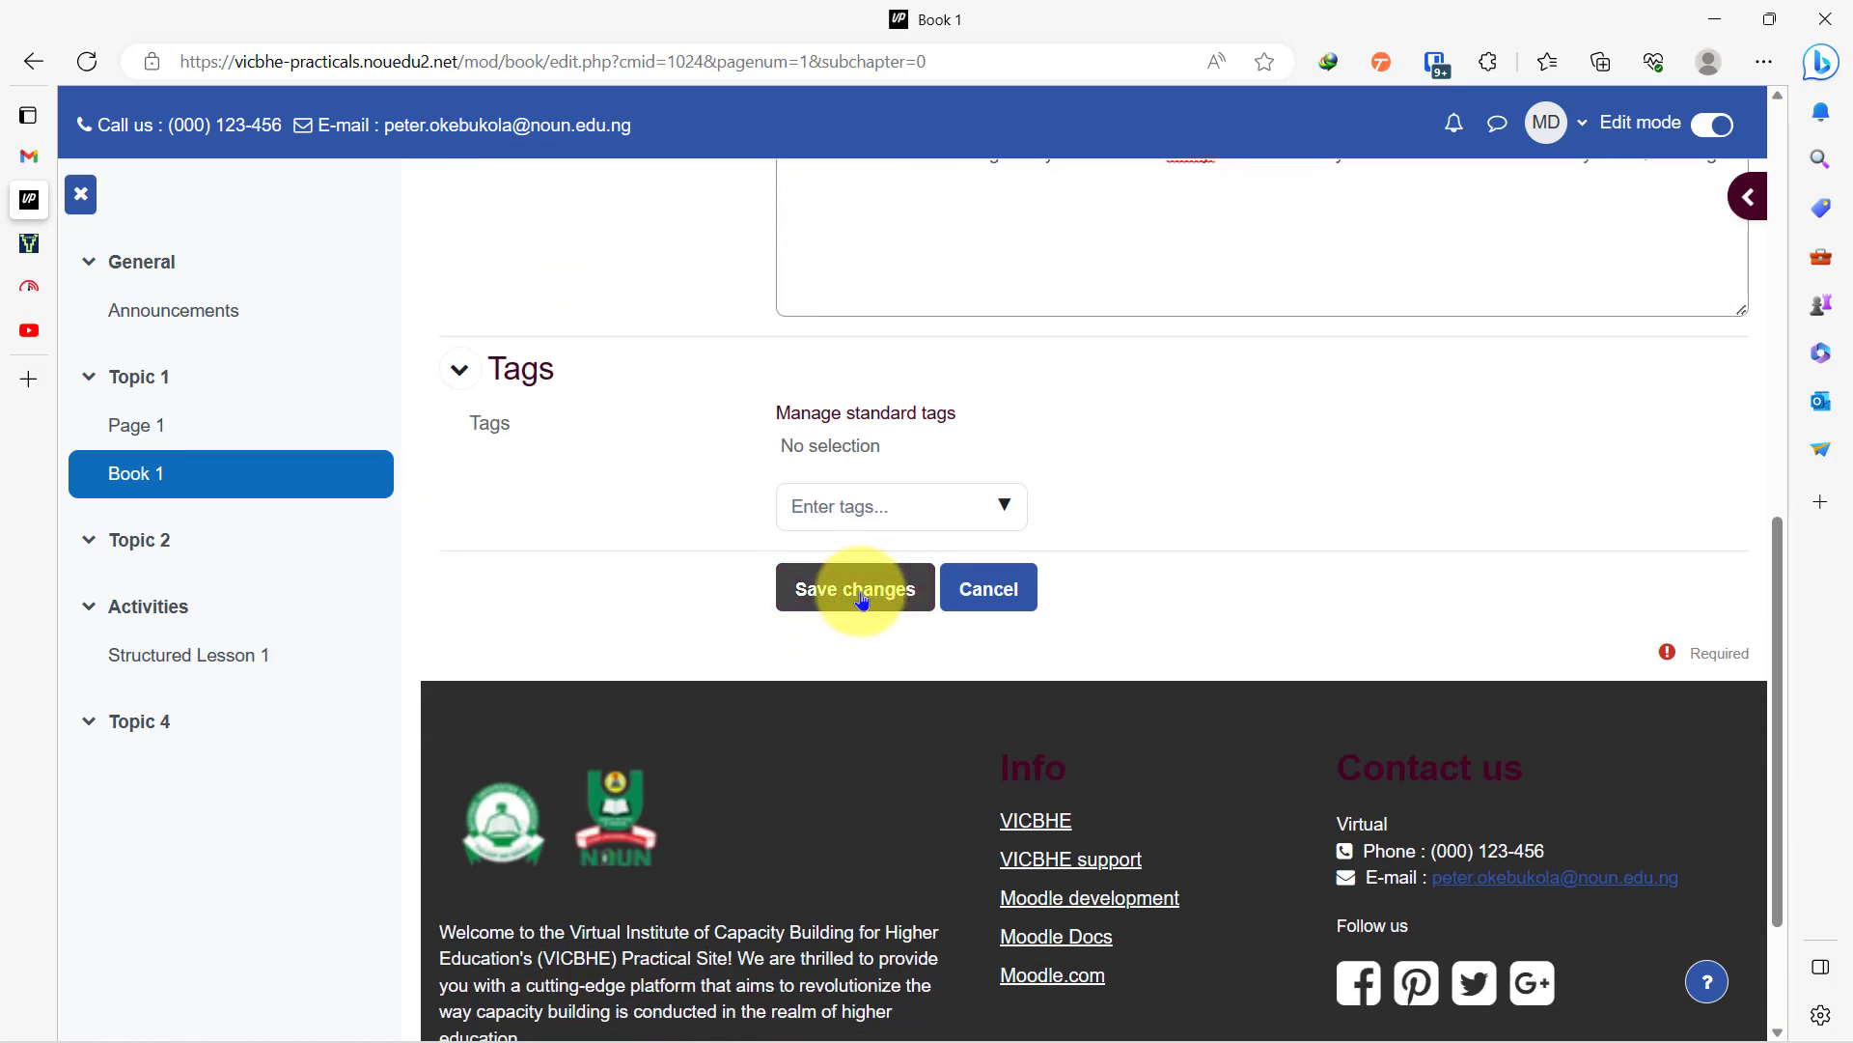
{"action": "left_click", "coordinate": [855, 587]}
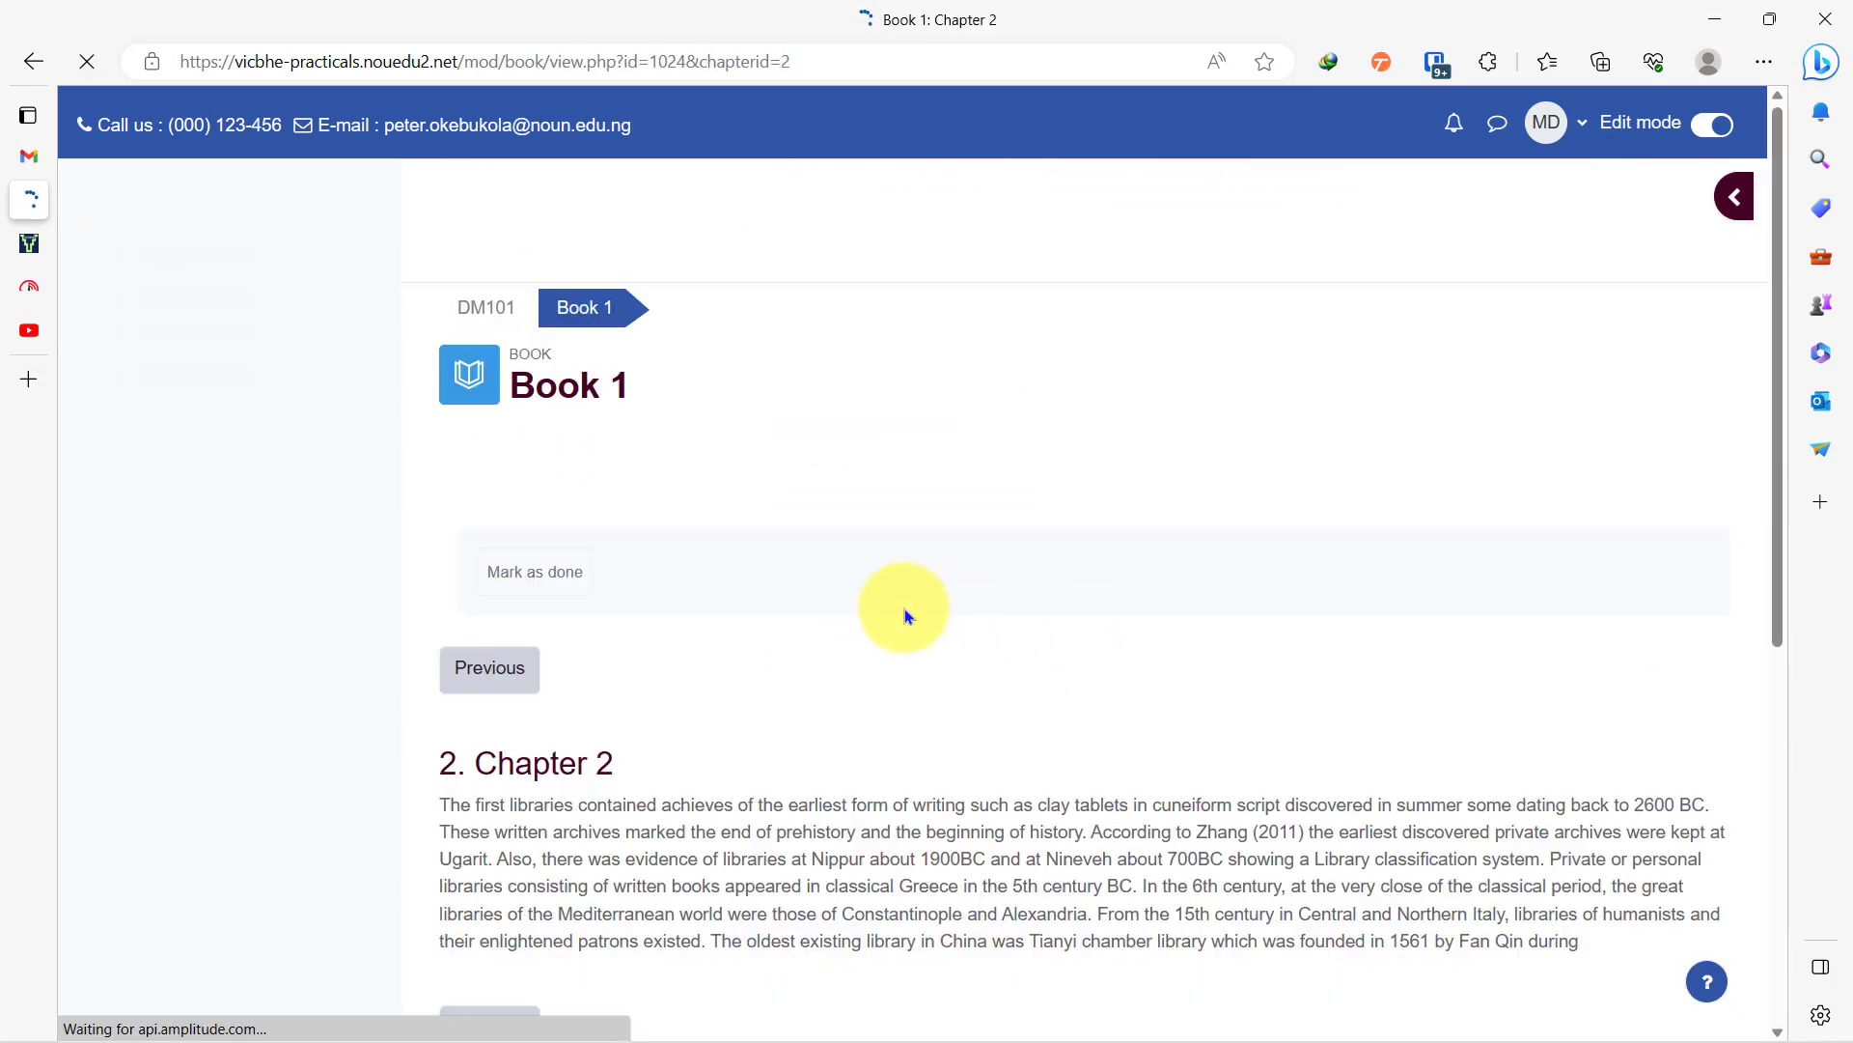
Step: Scroll through the '2. Chapter 2' page showing the first-libraries paragraph
{"action": "scroll", "coordinate": [943, 586], "scroll_direction": "down", "scroll_amount": 5}
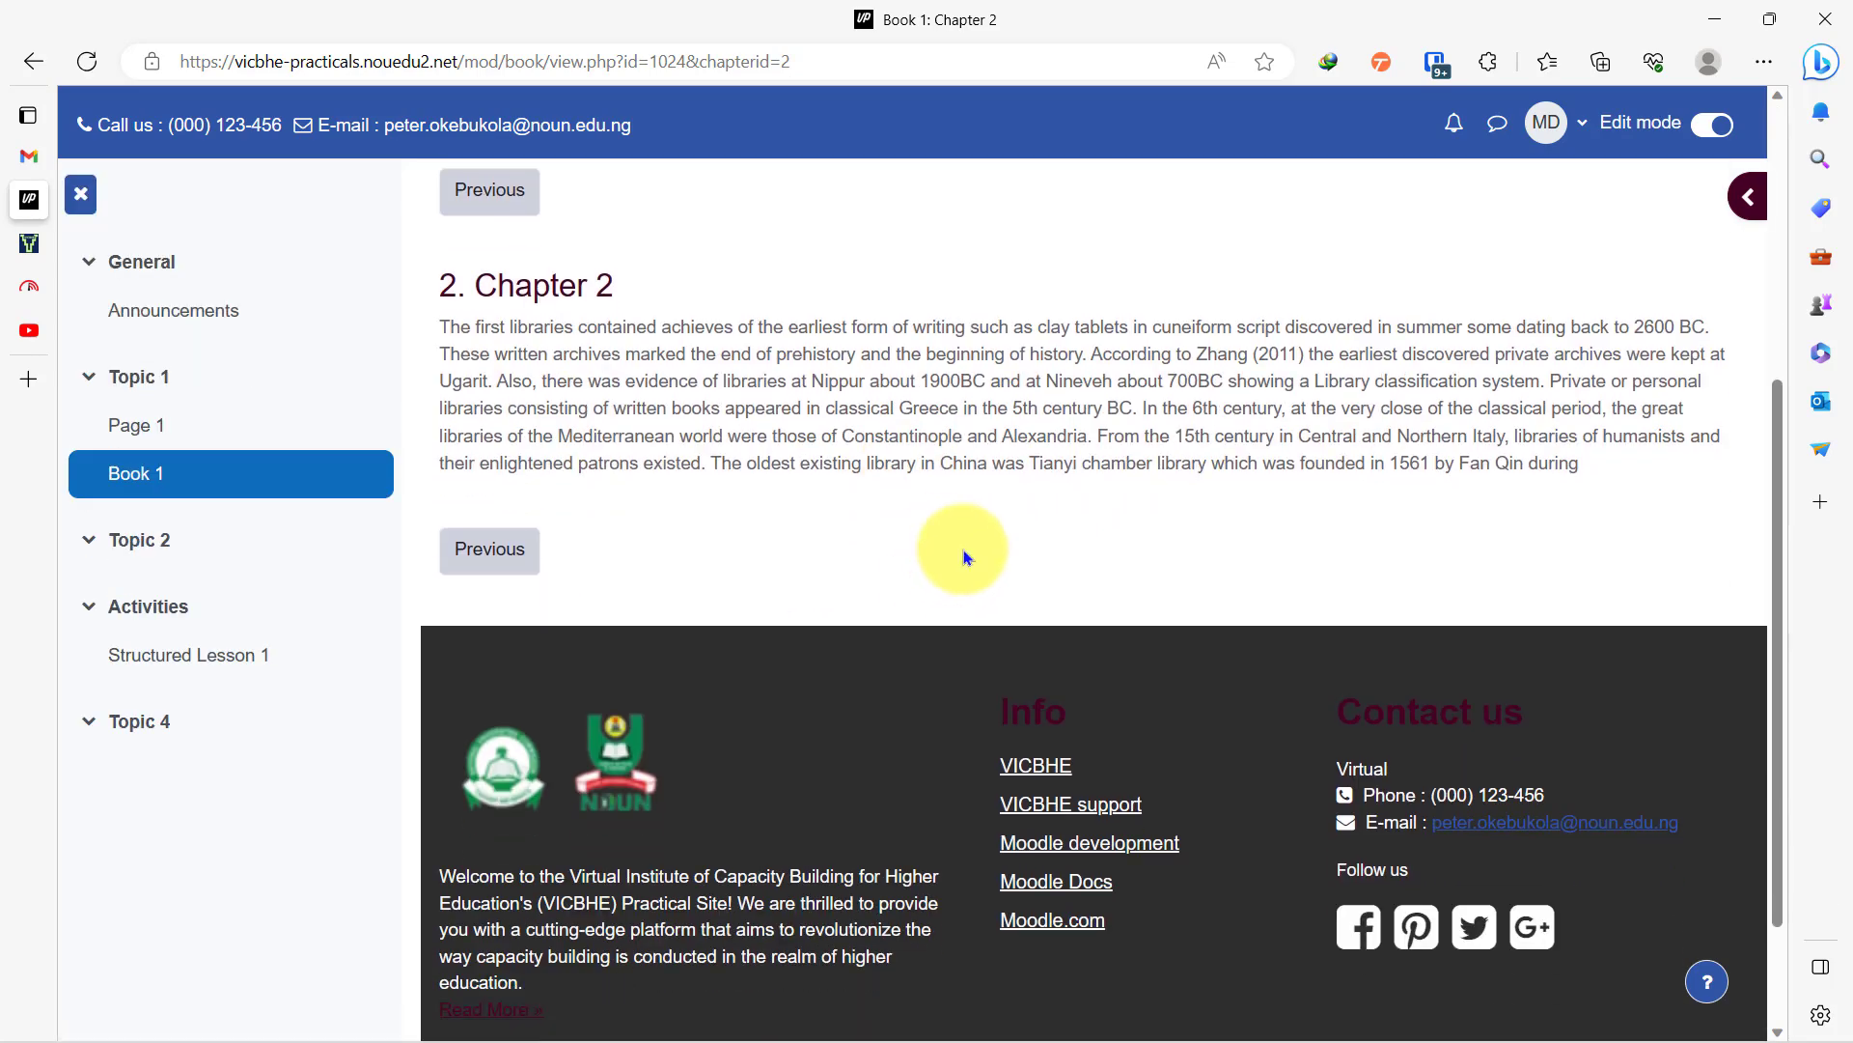
{"action": "scroll", "coordinate": [1111, 558], "scroll_direction": "up", "scroll_amount": 1}
{"action": "scroll", "coordinate": [1142, 558], "scroll_direction": "down", "scroll_amount": 1}
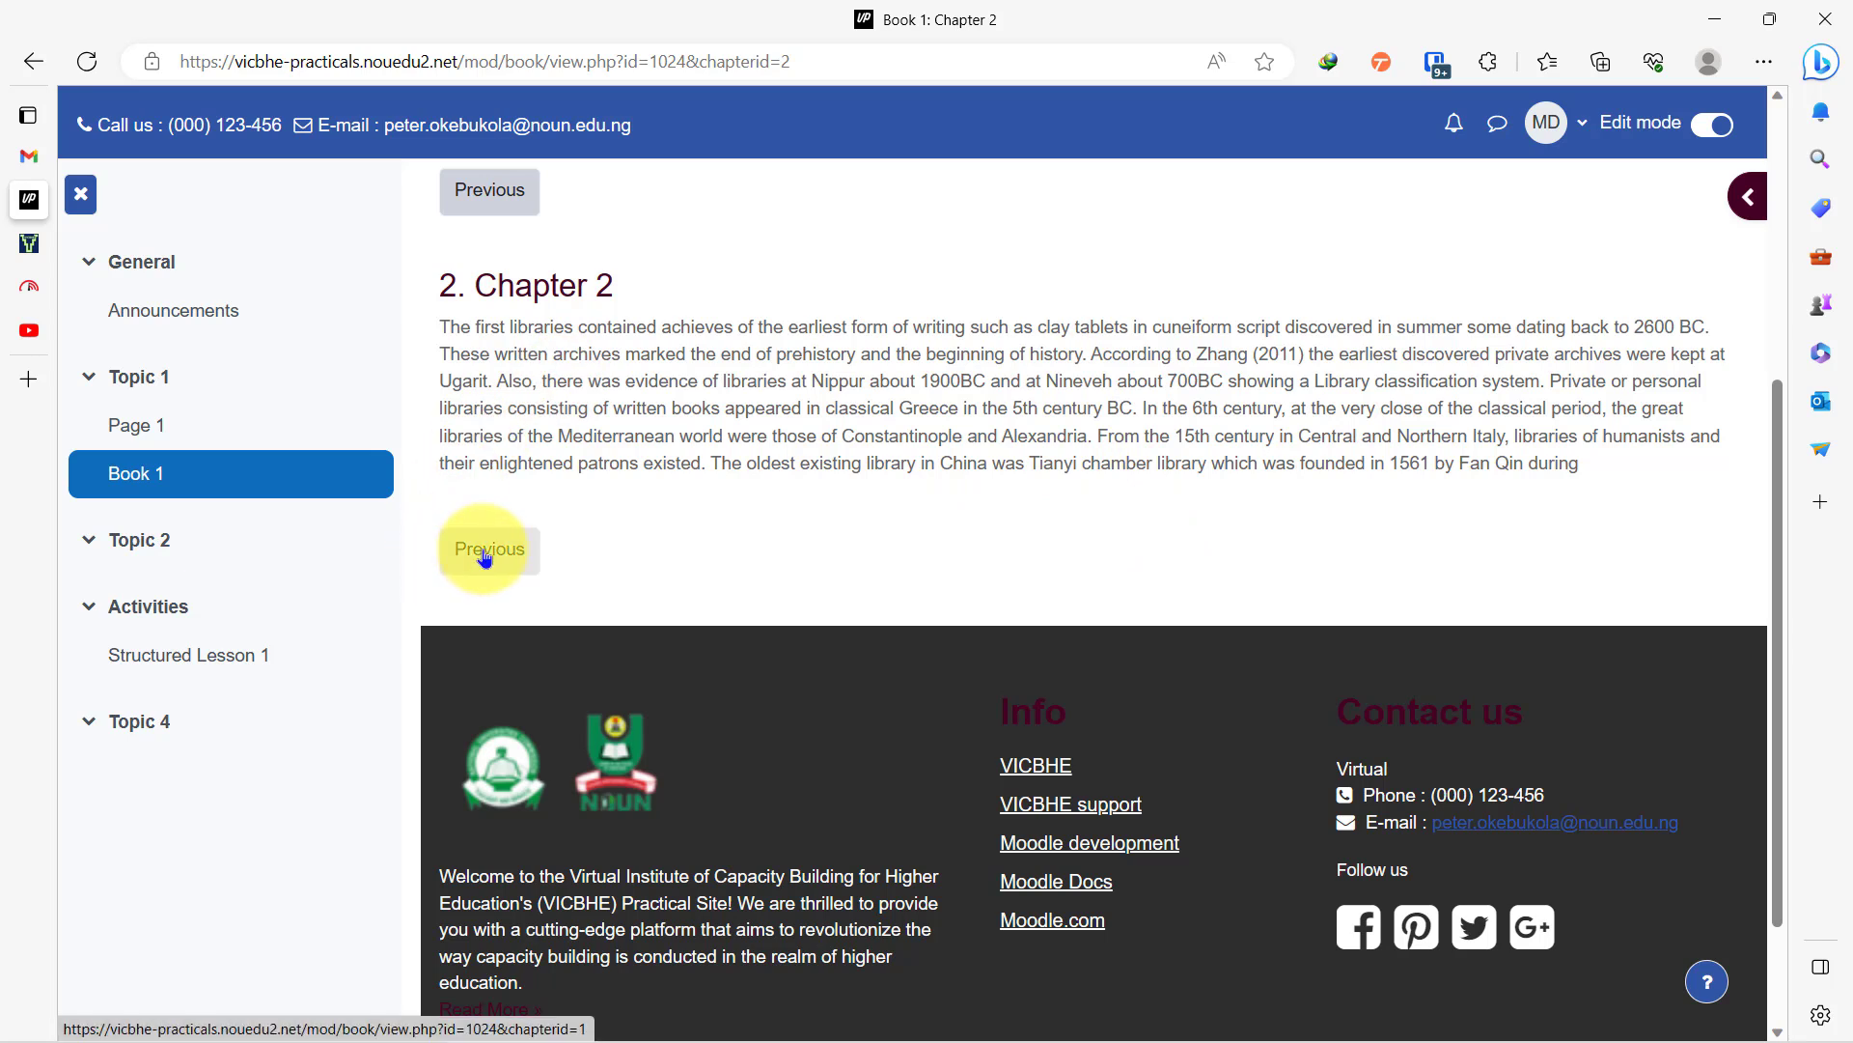
Step: Open the right block drawer to show the Table of contents listing Chapter 1 and Chapter 2
{"action": "scroll", "coordinate": [1108, 514], "scroll_direction": "up", "scroll_amount": 10}
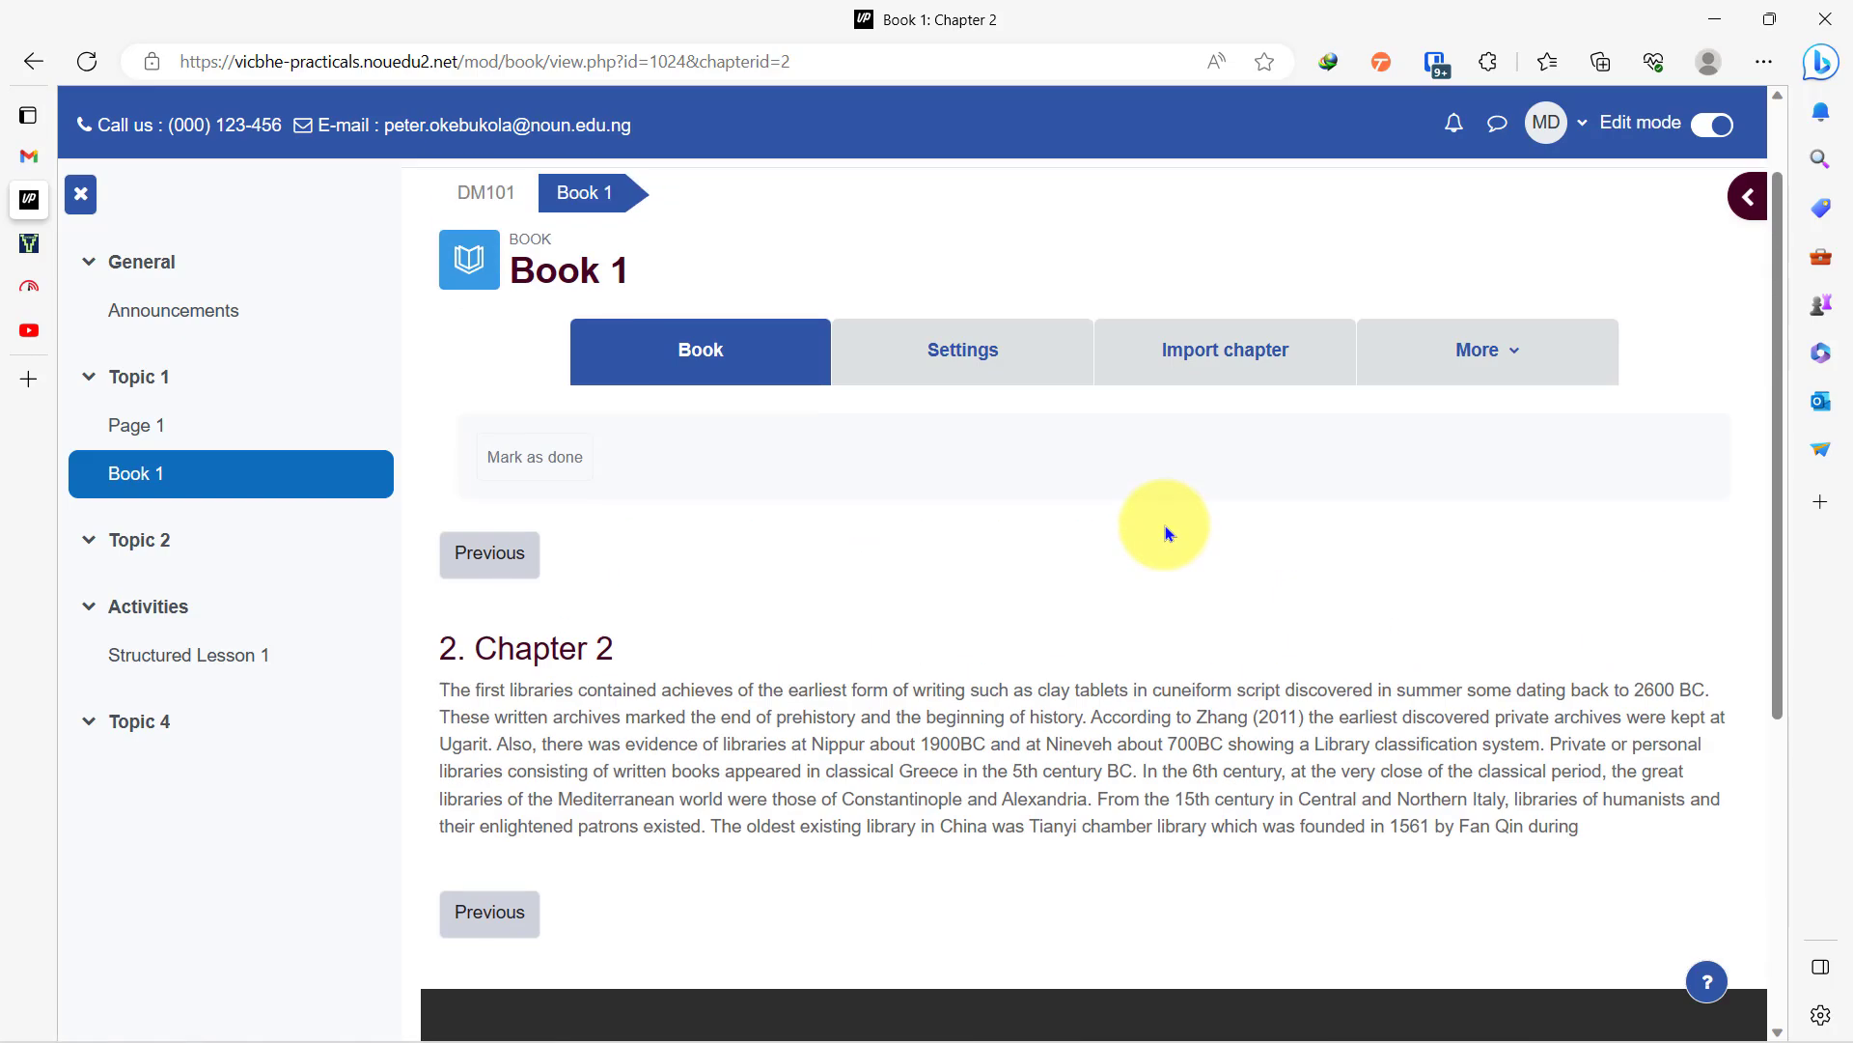
{"action": "left_click", "coordinate": [1747, 204]}
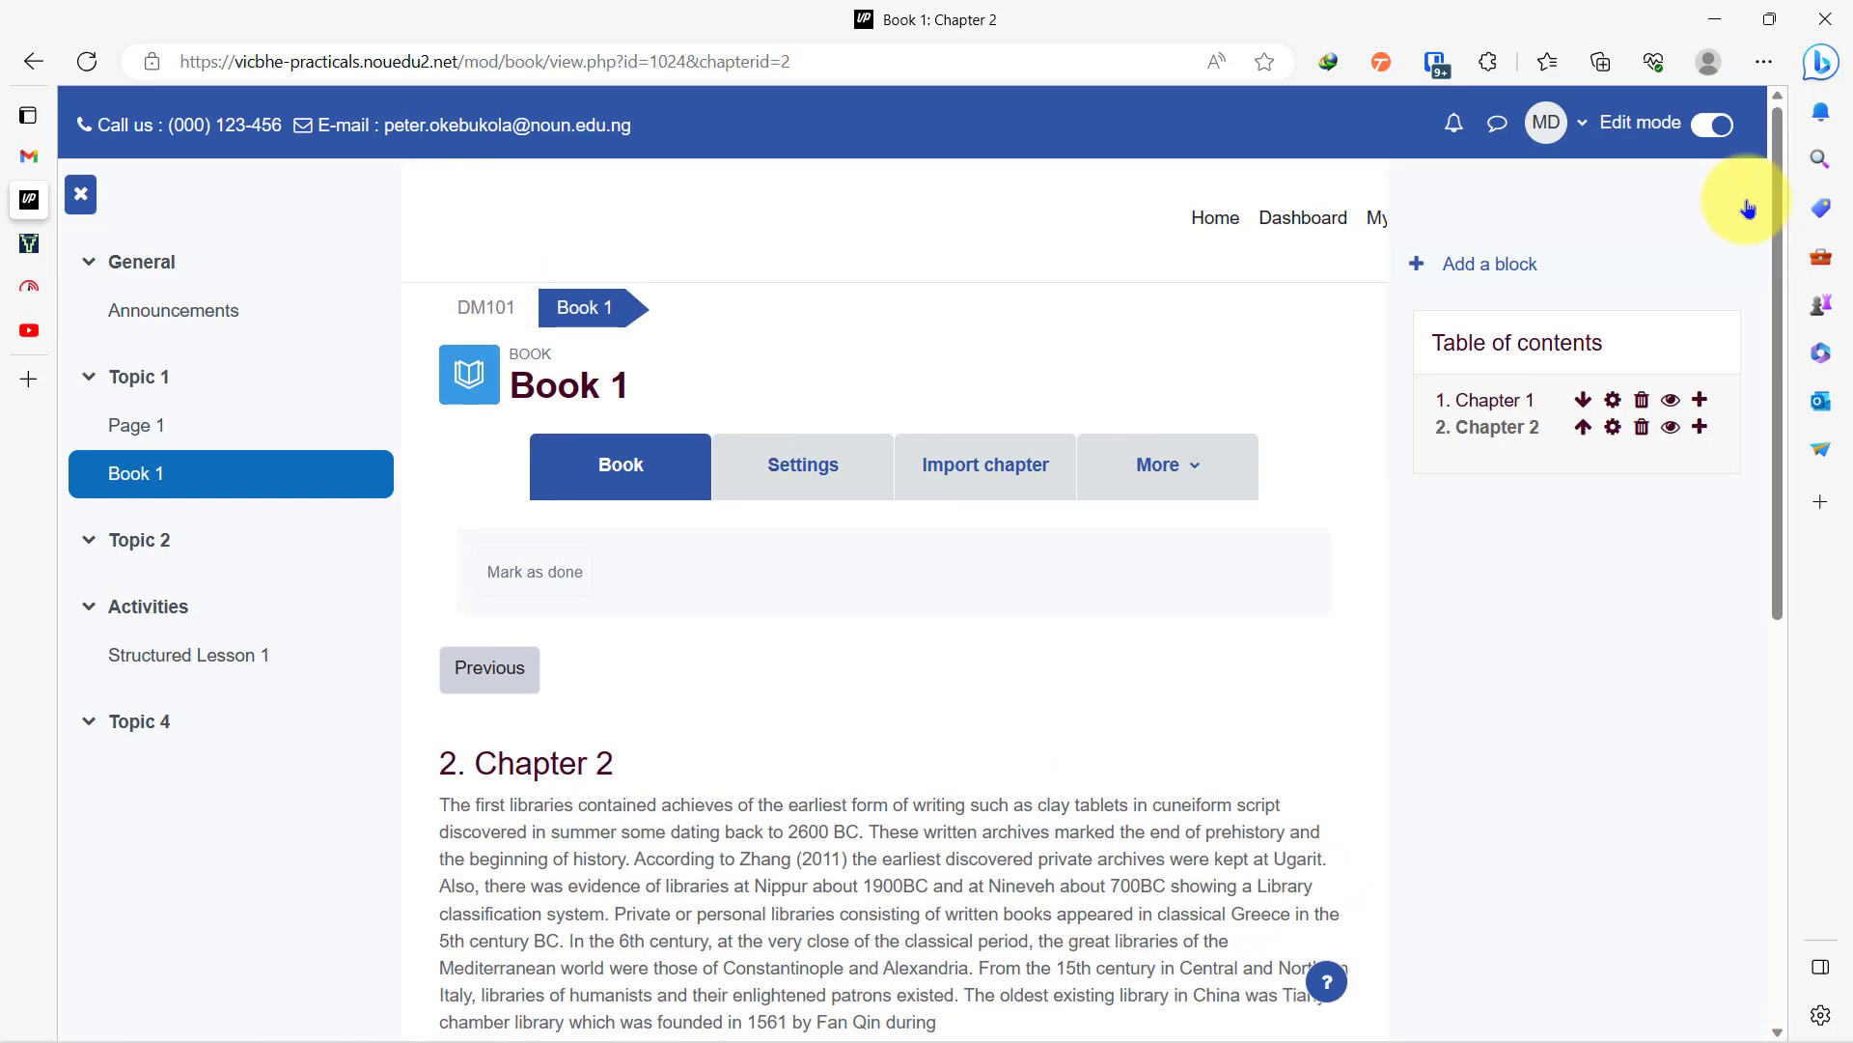
{"action": "left_click", "coordinate": [1743, 197]}
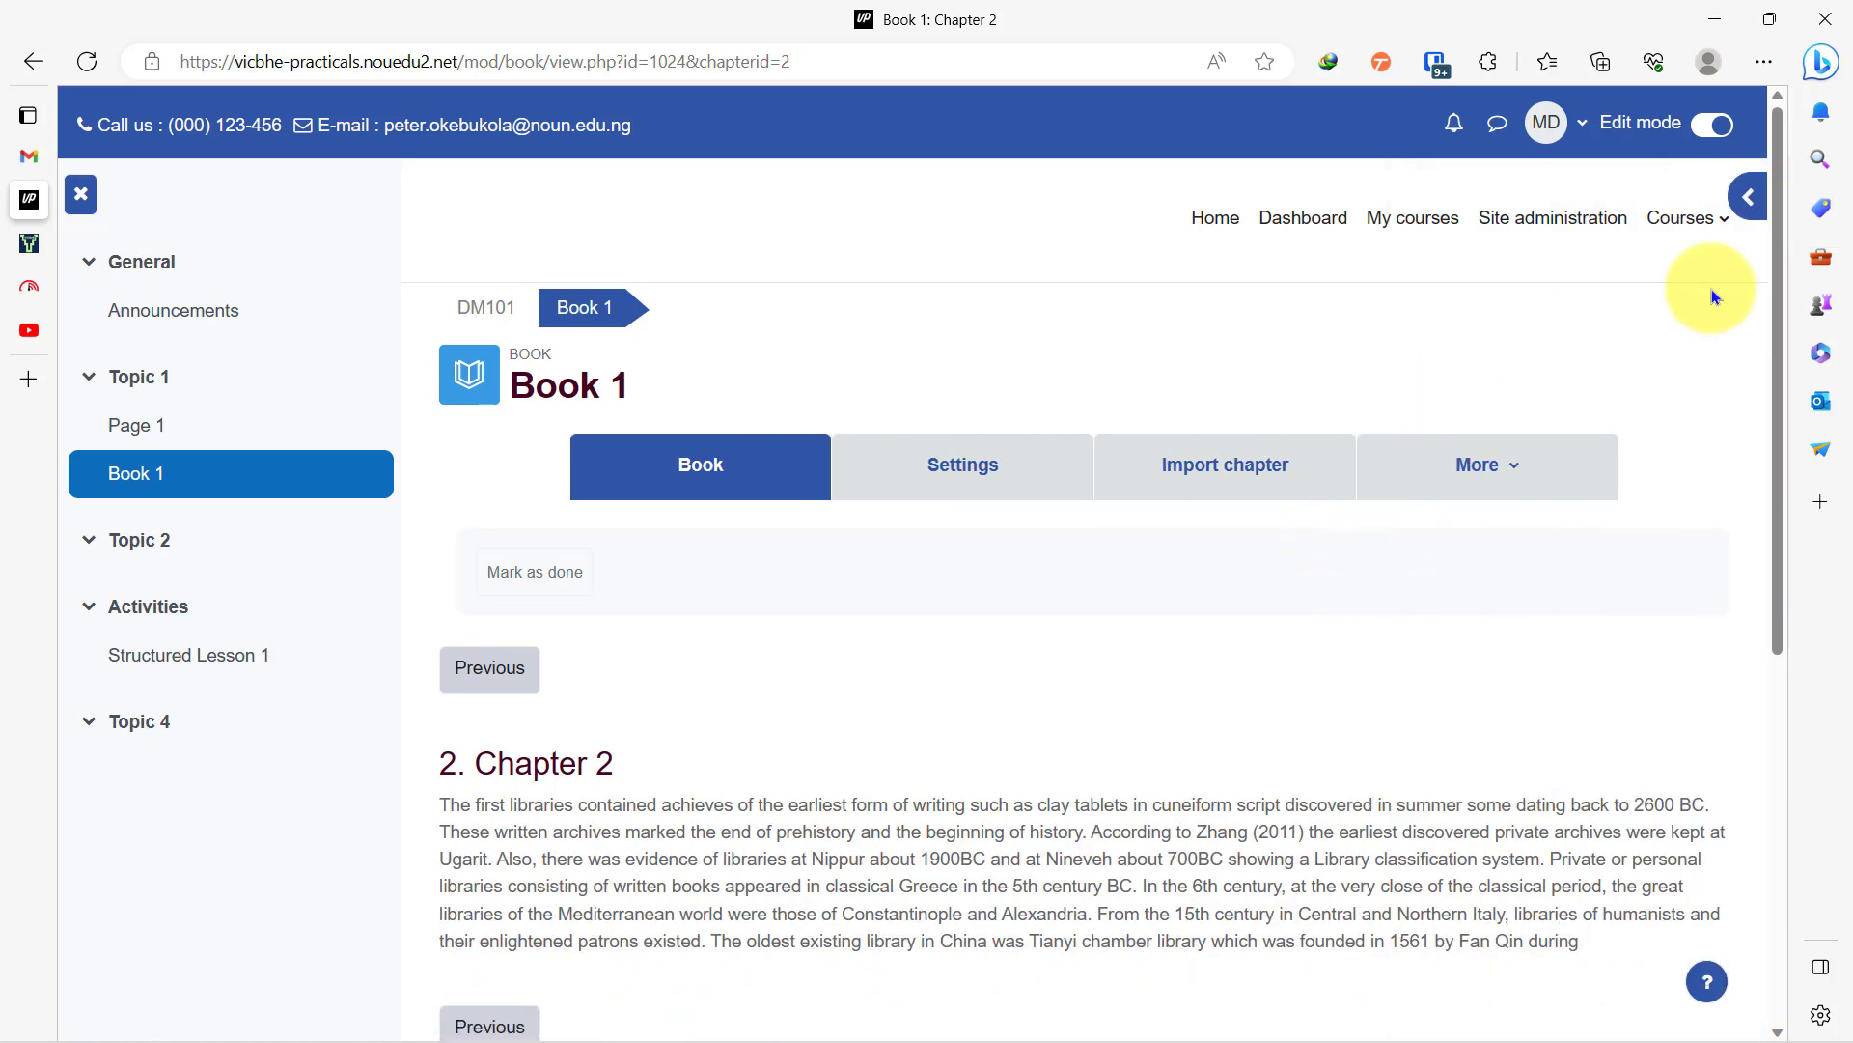
{"action": "left_click", "coordinate": [1747, 196]}
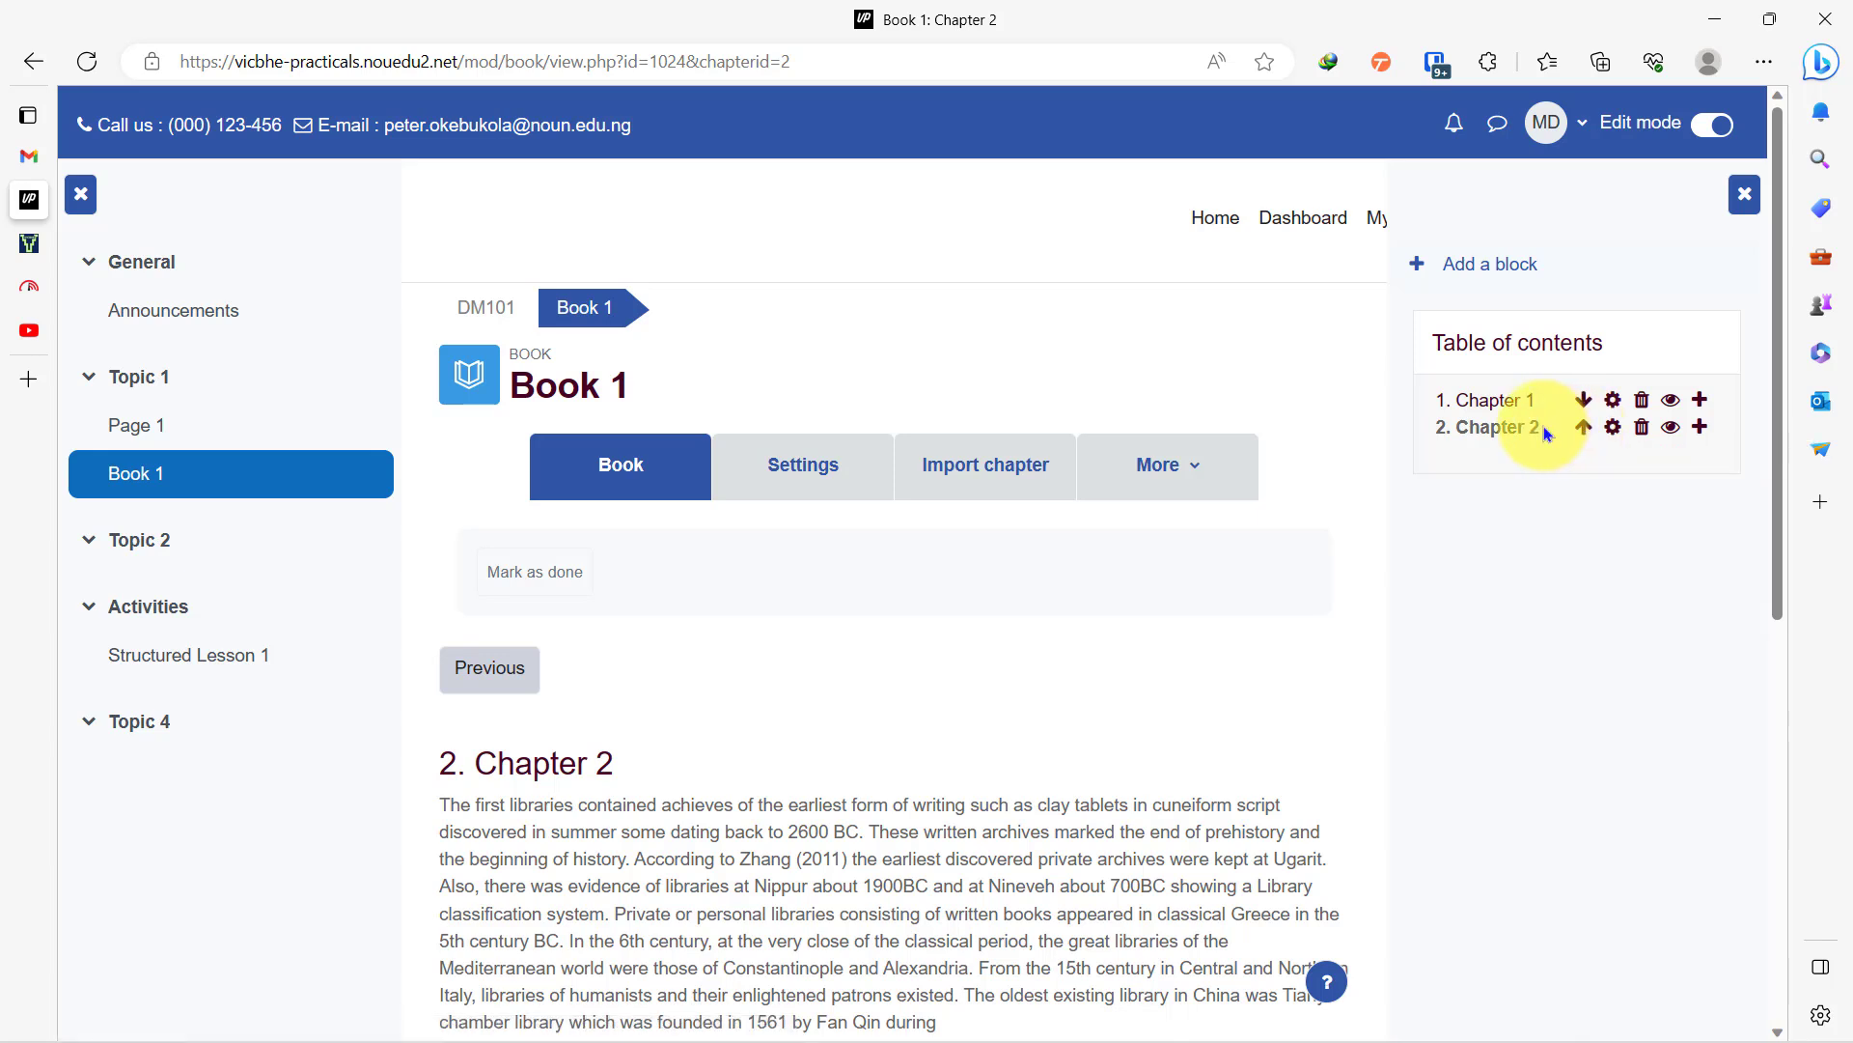
Step: Move Chapter 2 above Chapter 1 in the Table of contents, then return to DM101
{"action": "left_click_drag", "start_coordinate": [1537, 426], "coordinate": [1460, 433]}
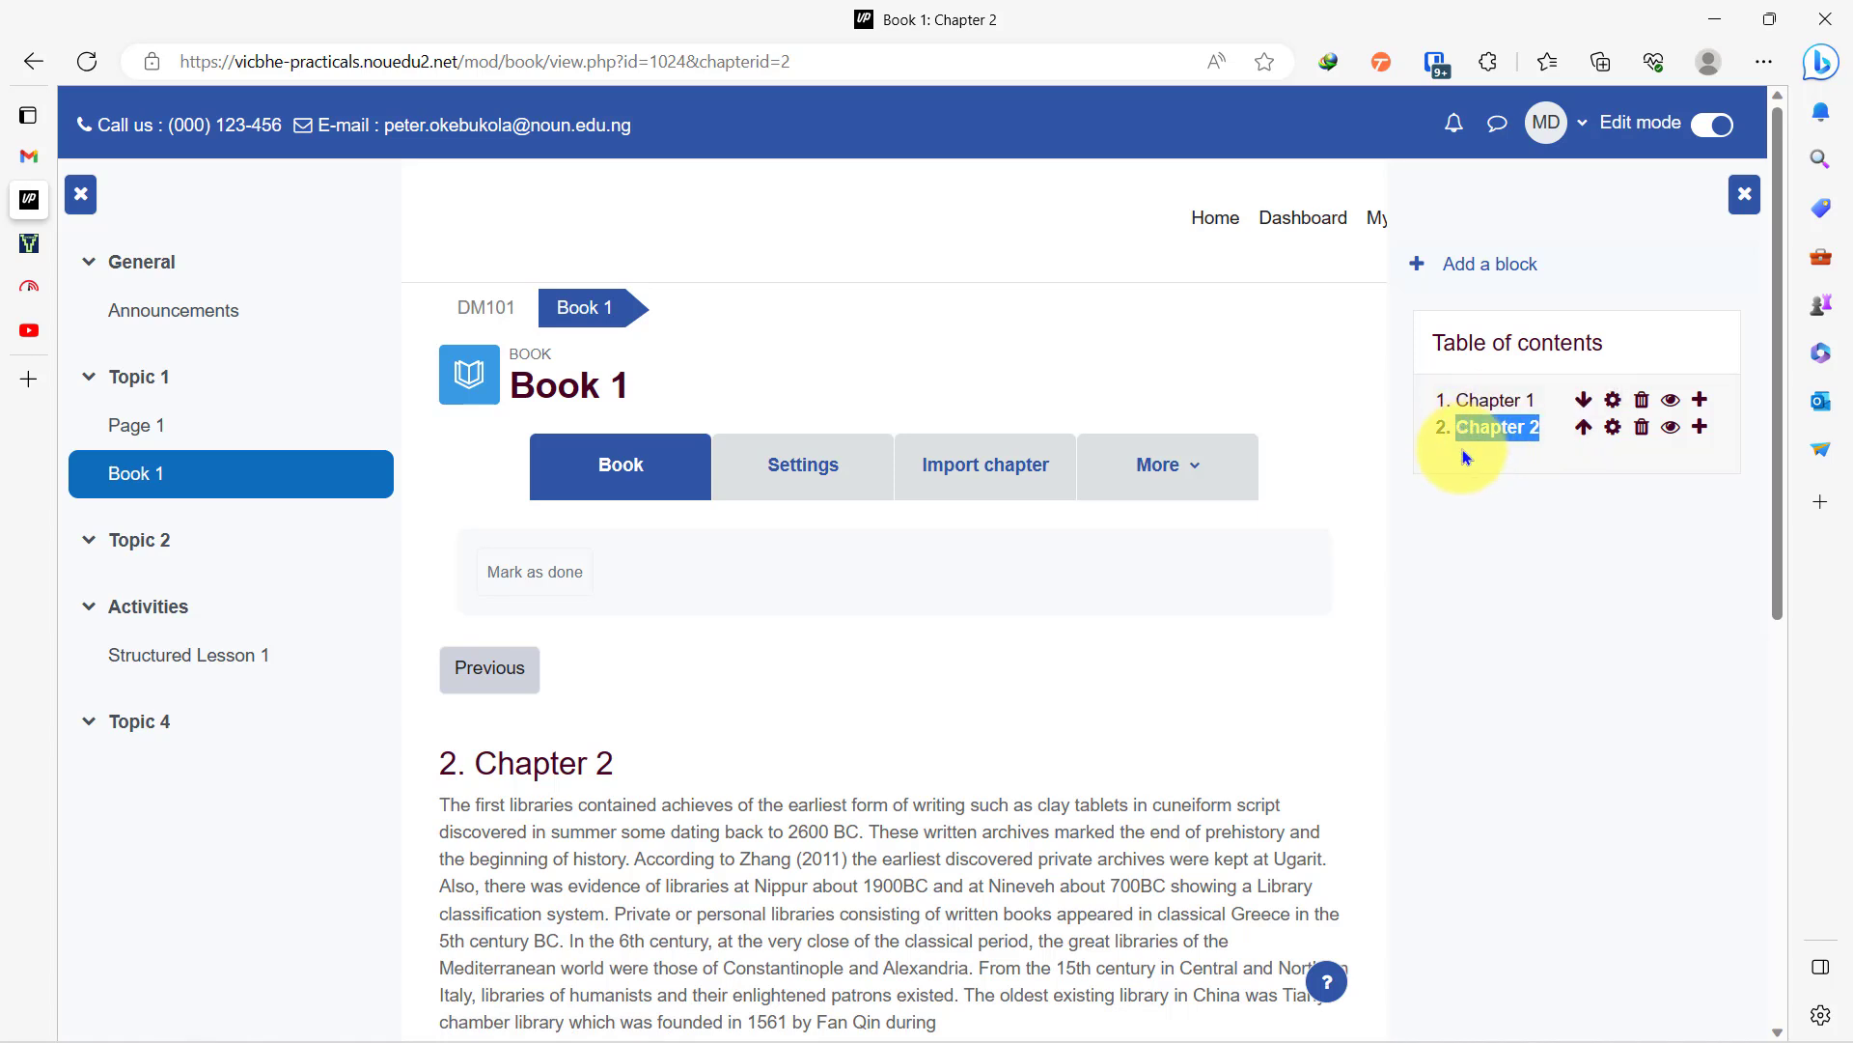
{"action": "left_click", "coordinate": [1462, 448]}
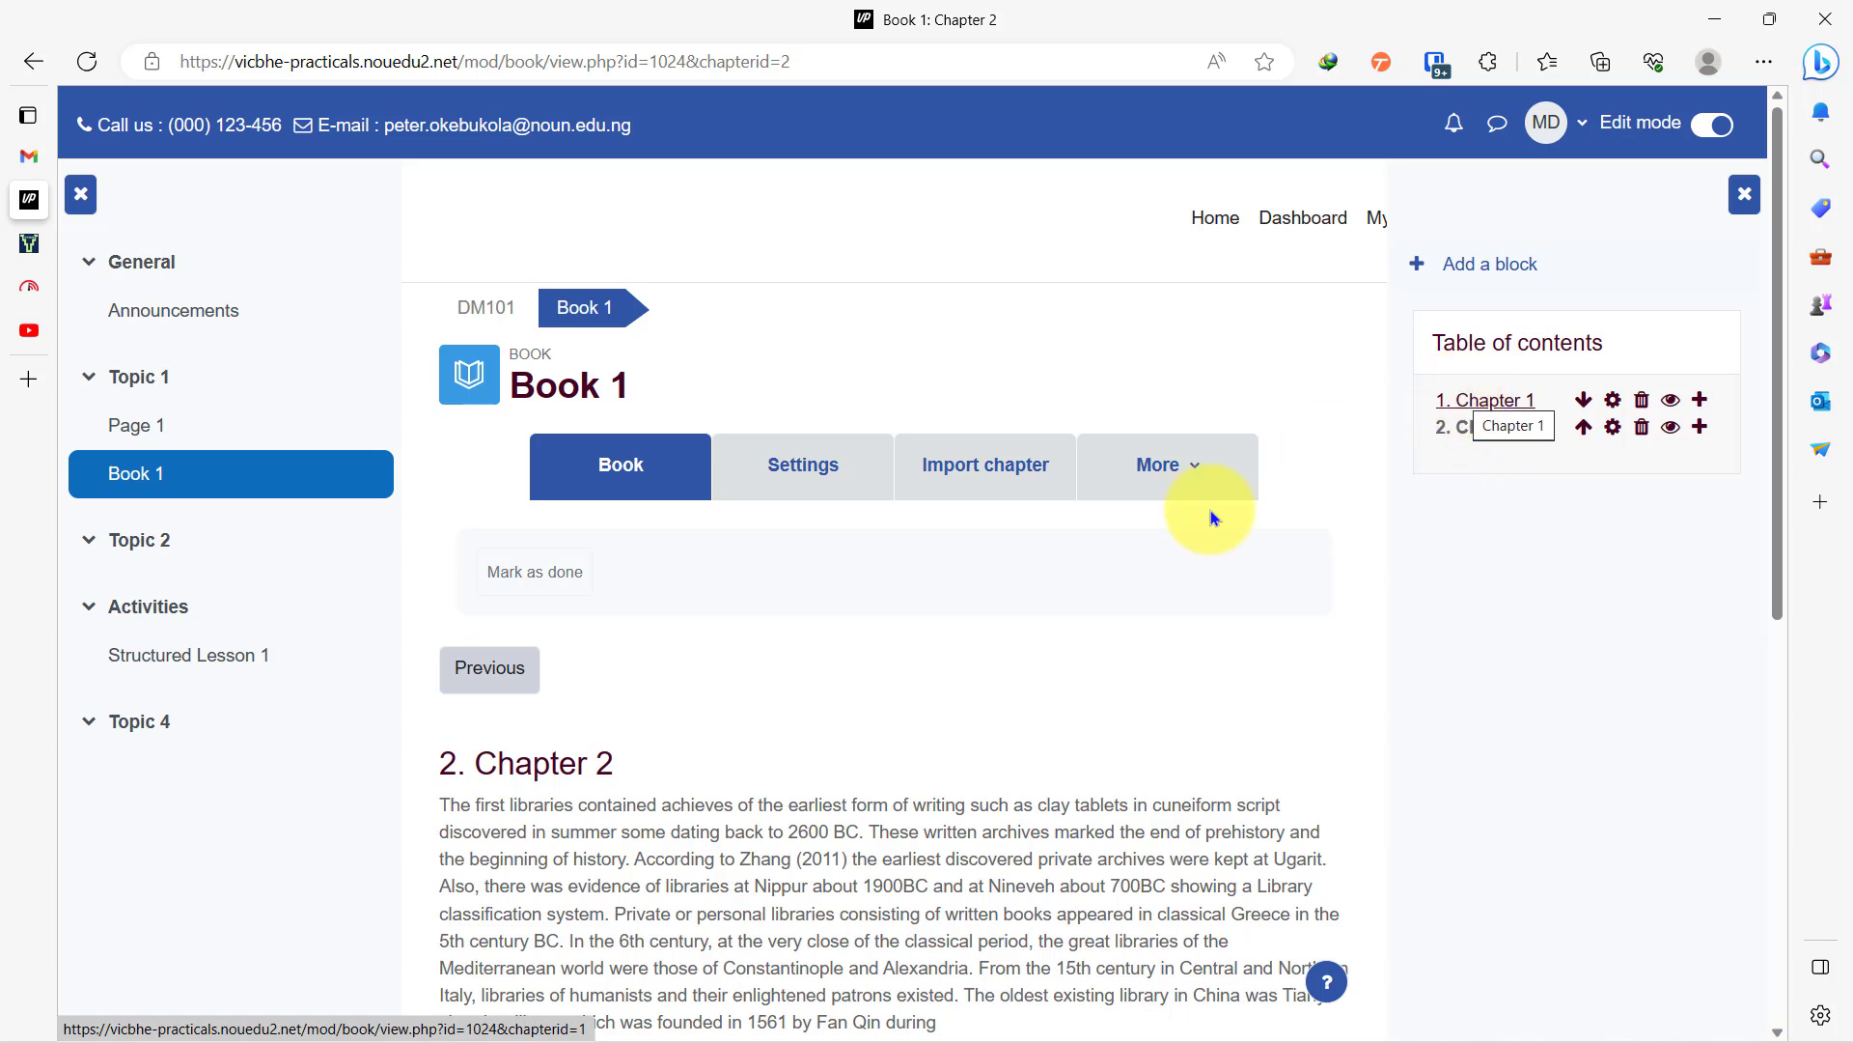
{"action": "left_click", "coordinate": [1583, 430]}
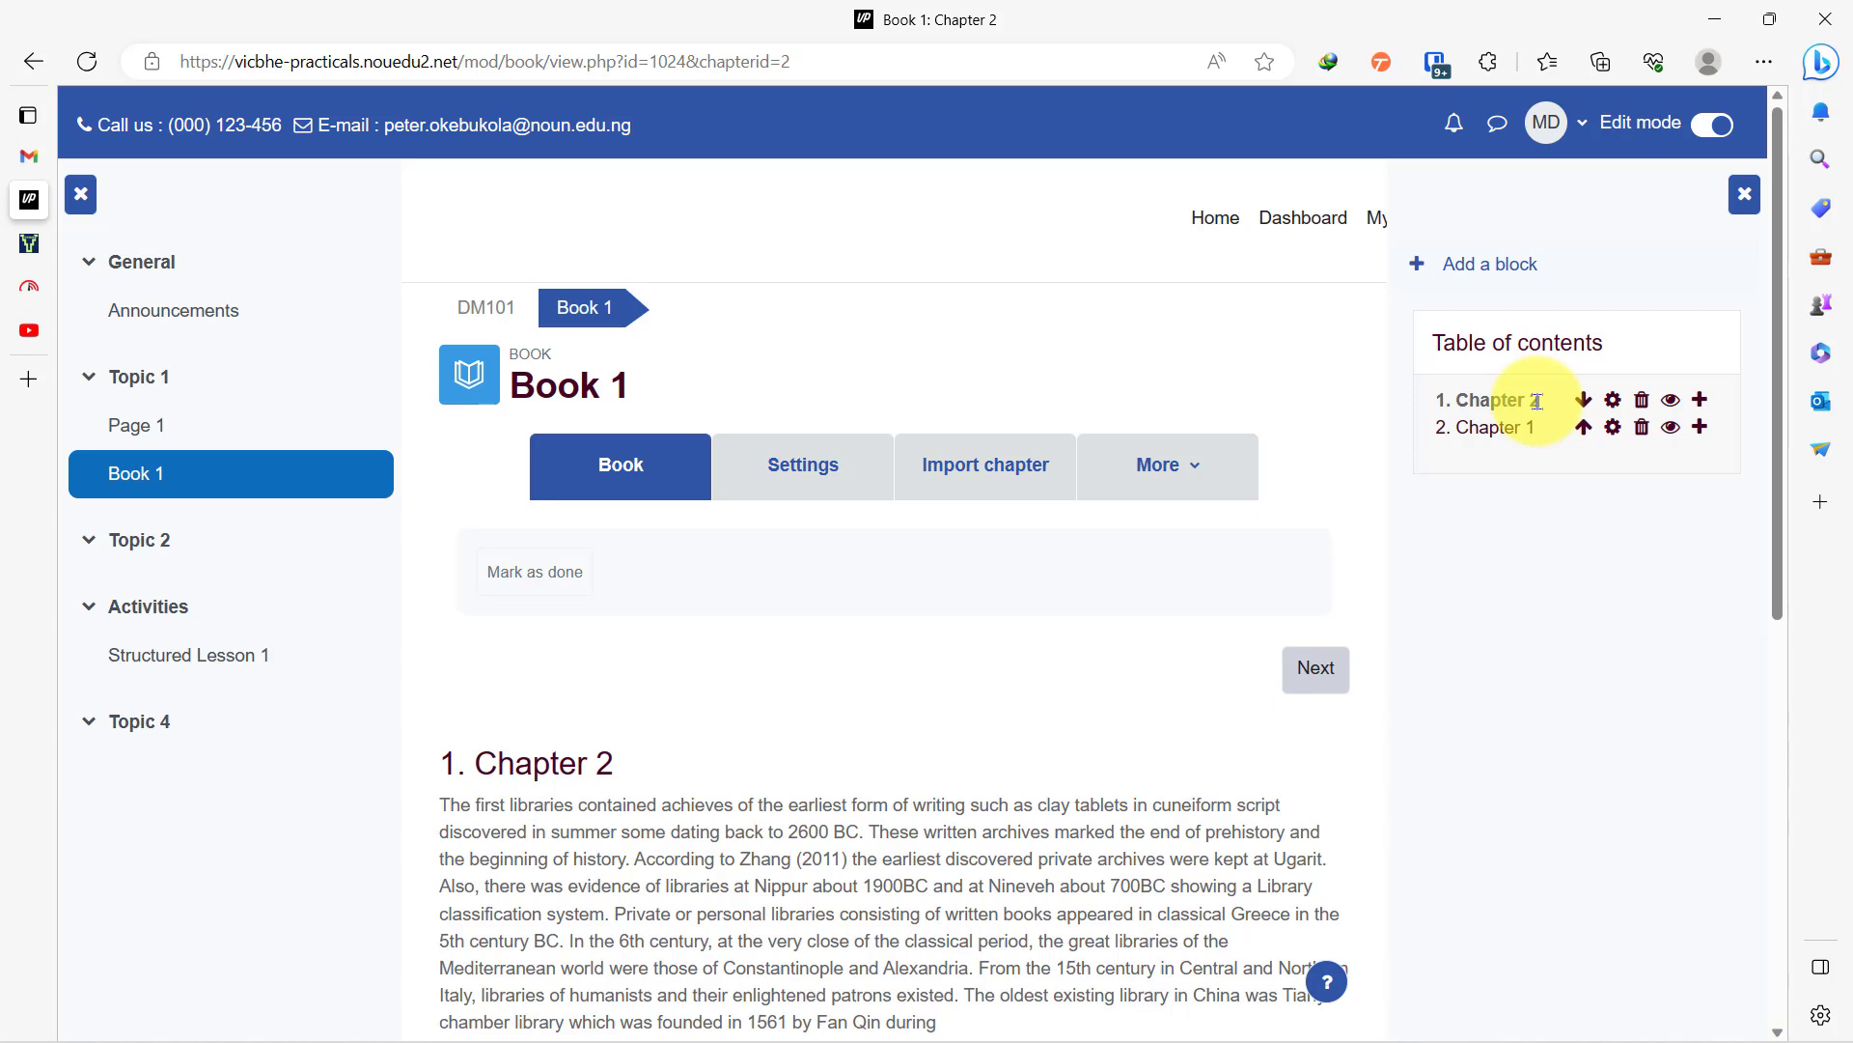
{"action": "left_click", "coordinate": [488, 310]}
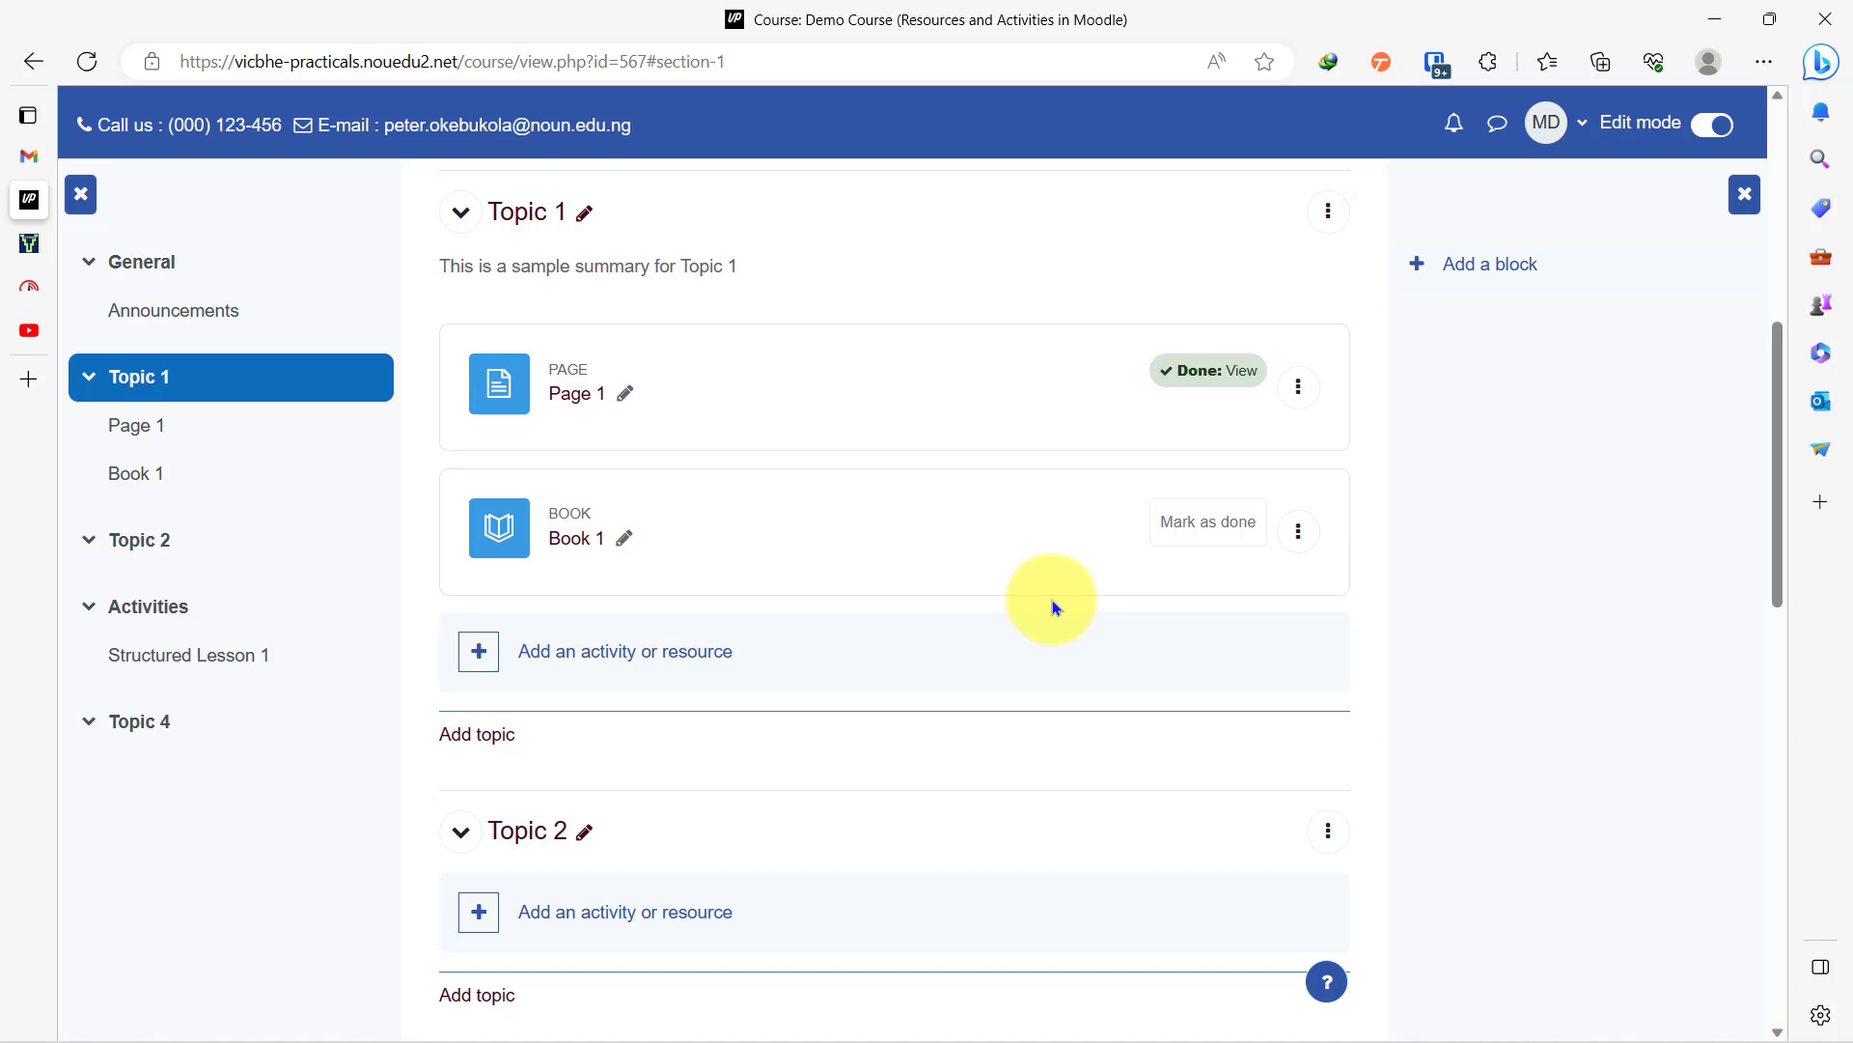
Step: Choose File from the Resources tab of Topic 1's activity chooser
{"action": "left_click", "coordinate": [619, 656]}
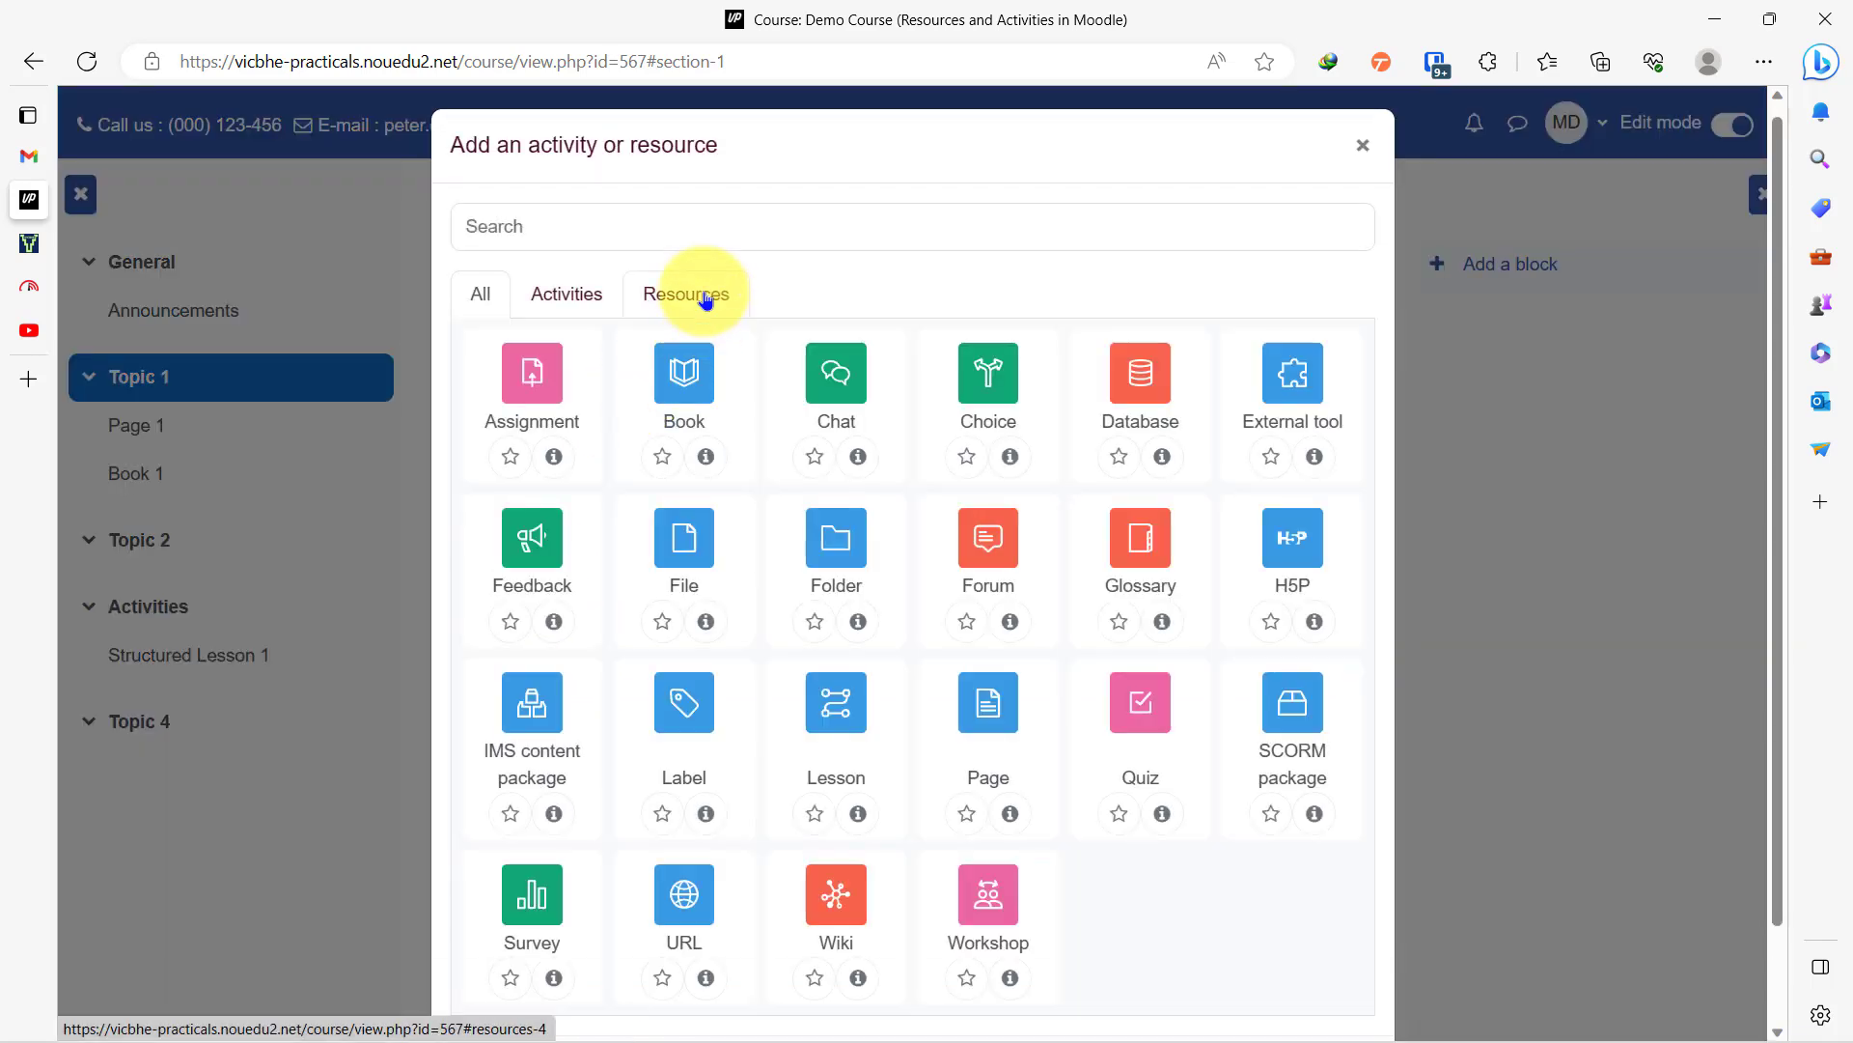
{"action": "left_click", "coordinate": [704, 296]}
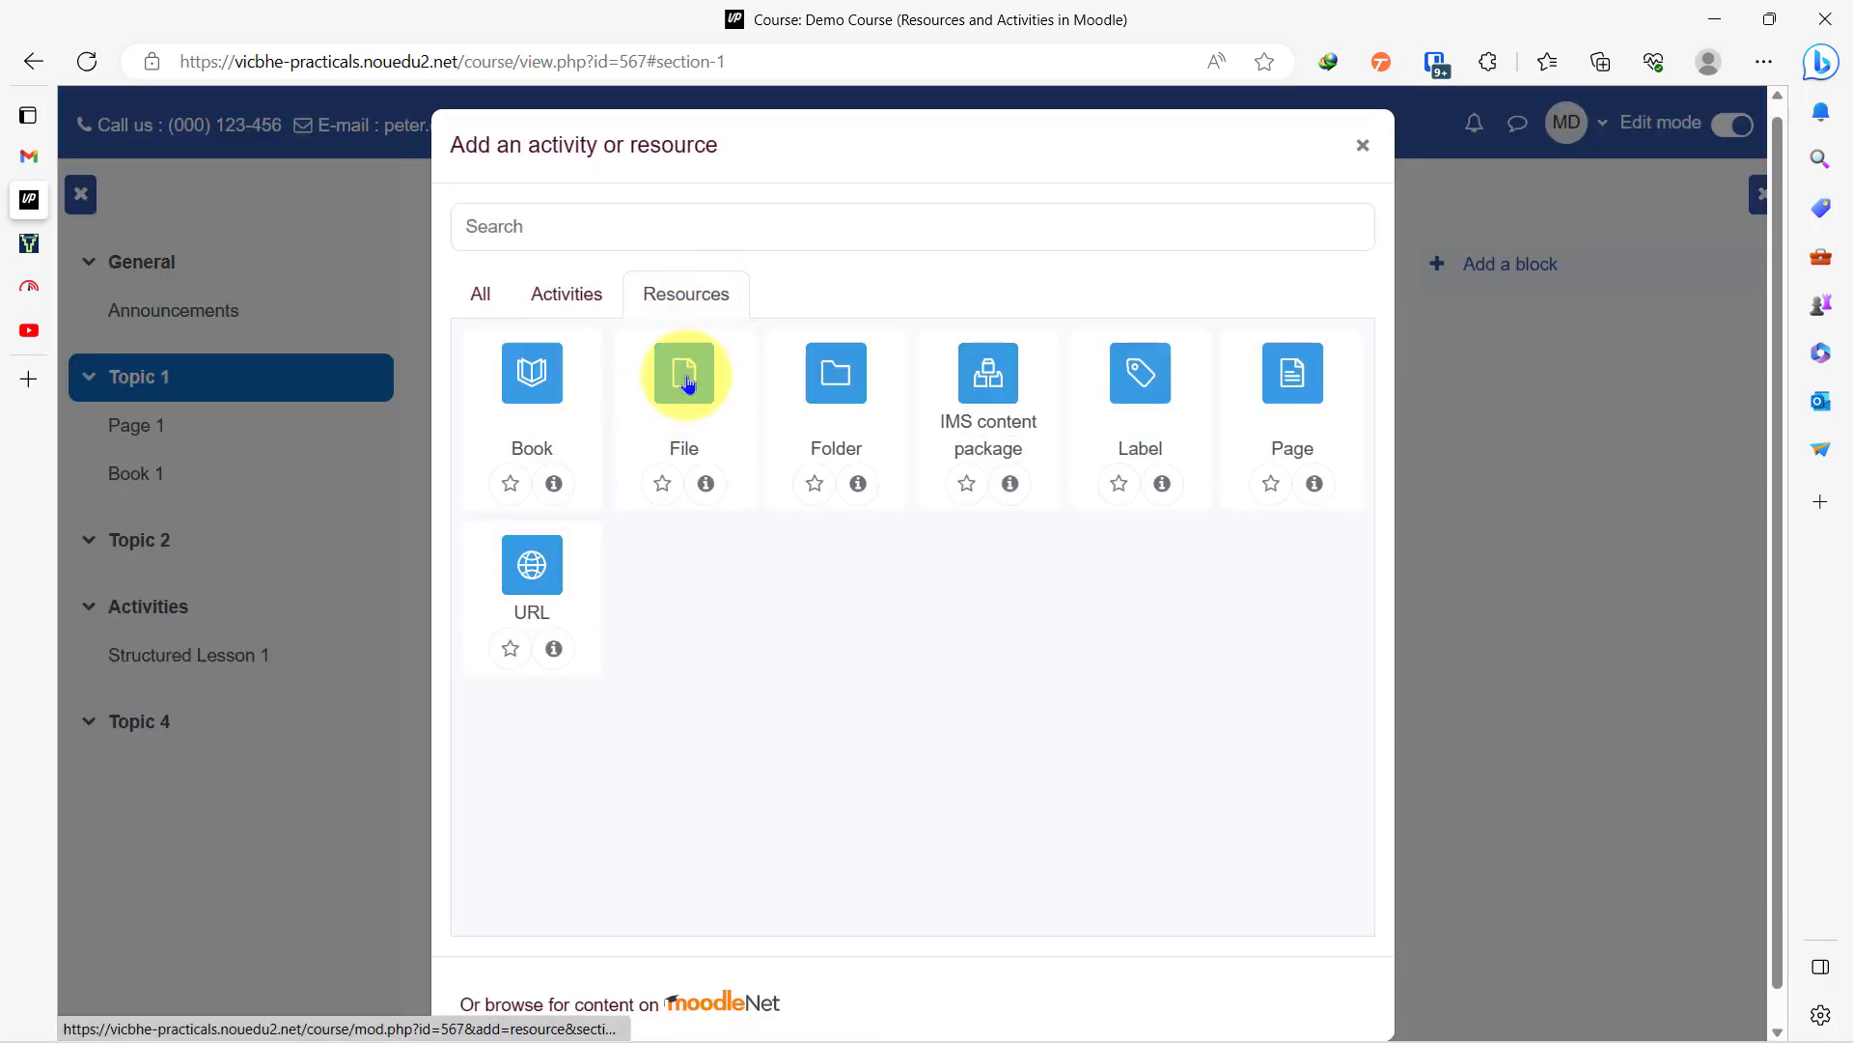
{"action": "left_click", "coordinate": [687, 378]}
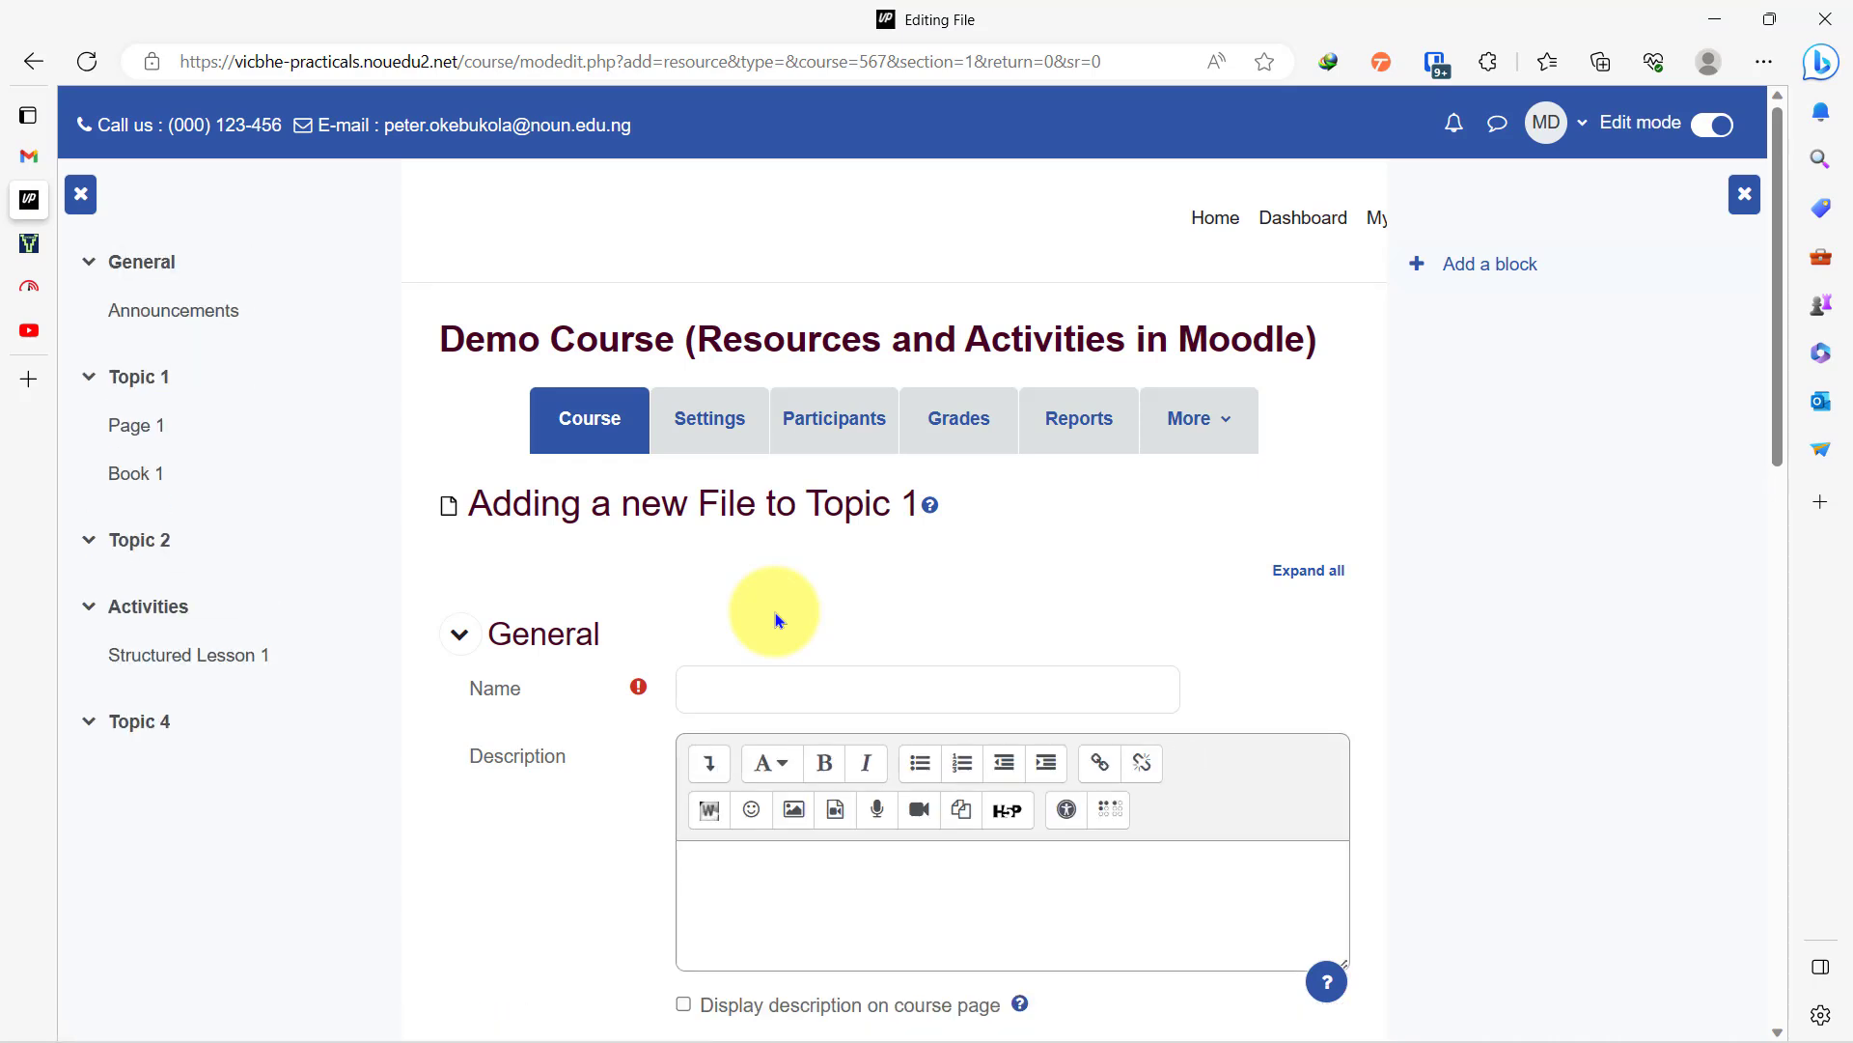
Step: Enter 'File 1' as the new File resource's name
{"action": "scroll", "coordinate": [778, 619], "scroll_direction": "down", "scroll_amount": 5}
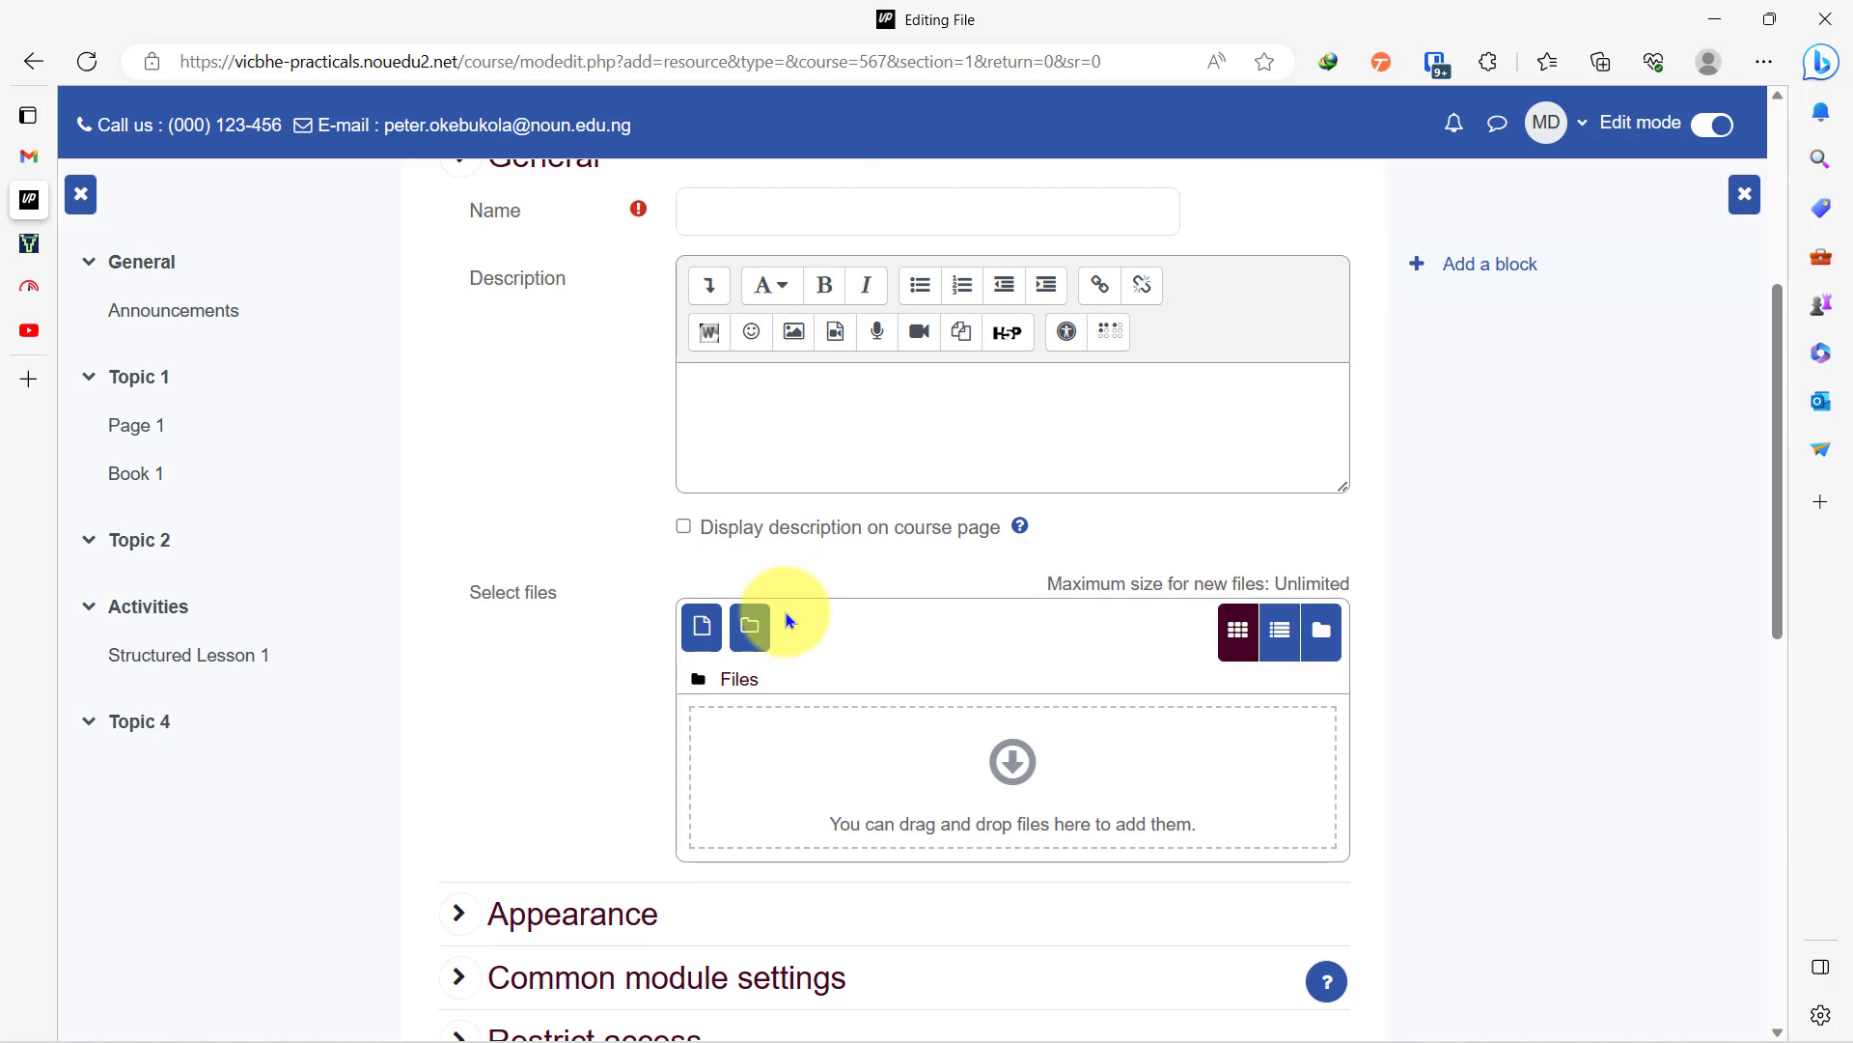
{"action": "left_click", "coordinate": [716, 212]}
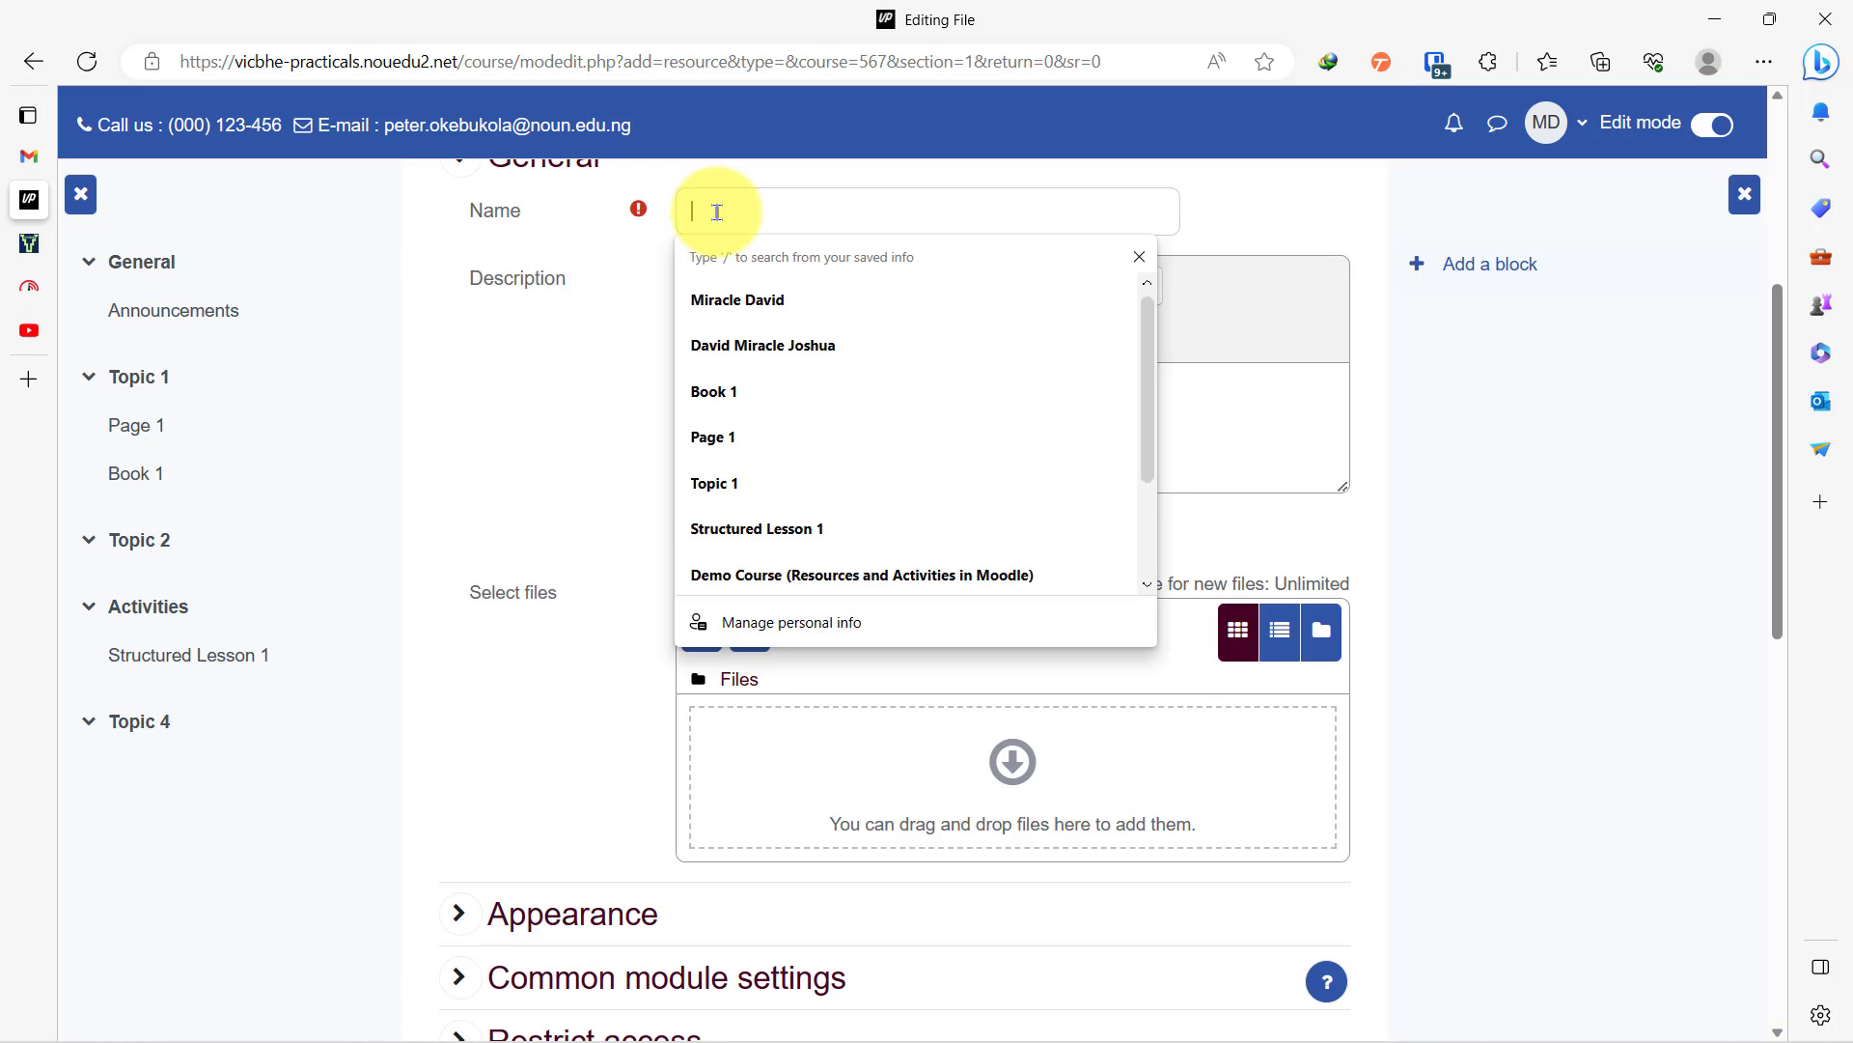
{"action": "type", "text": "File"}
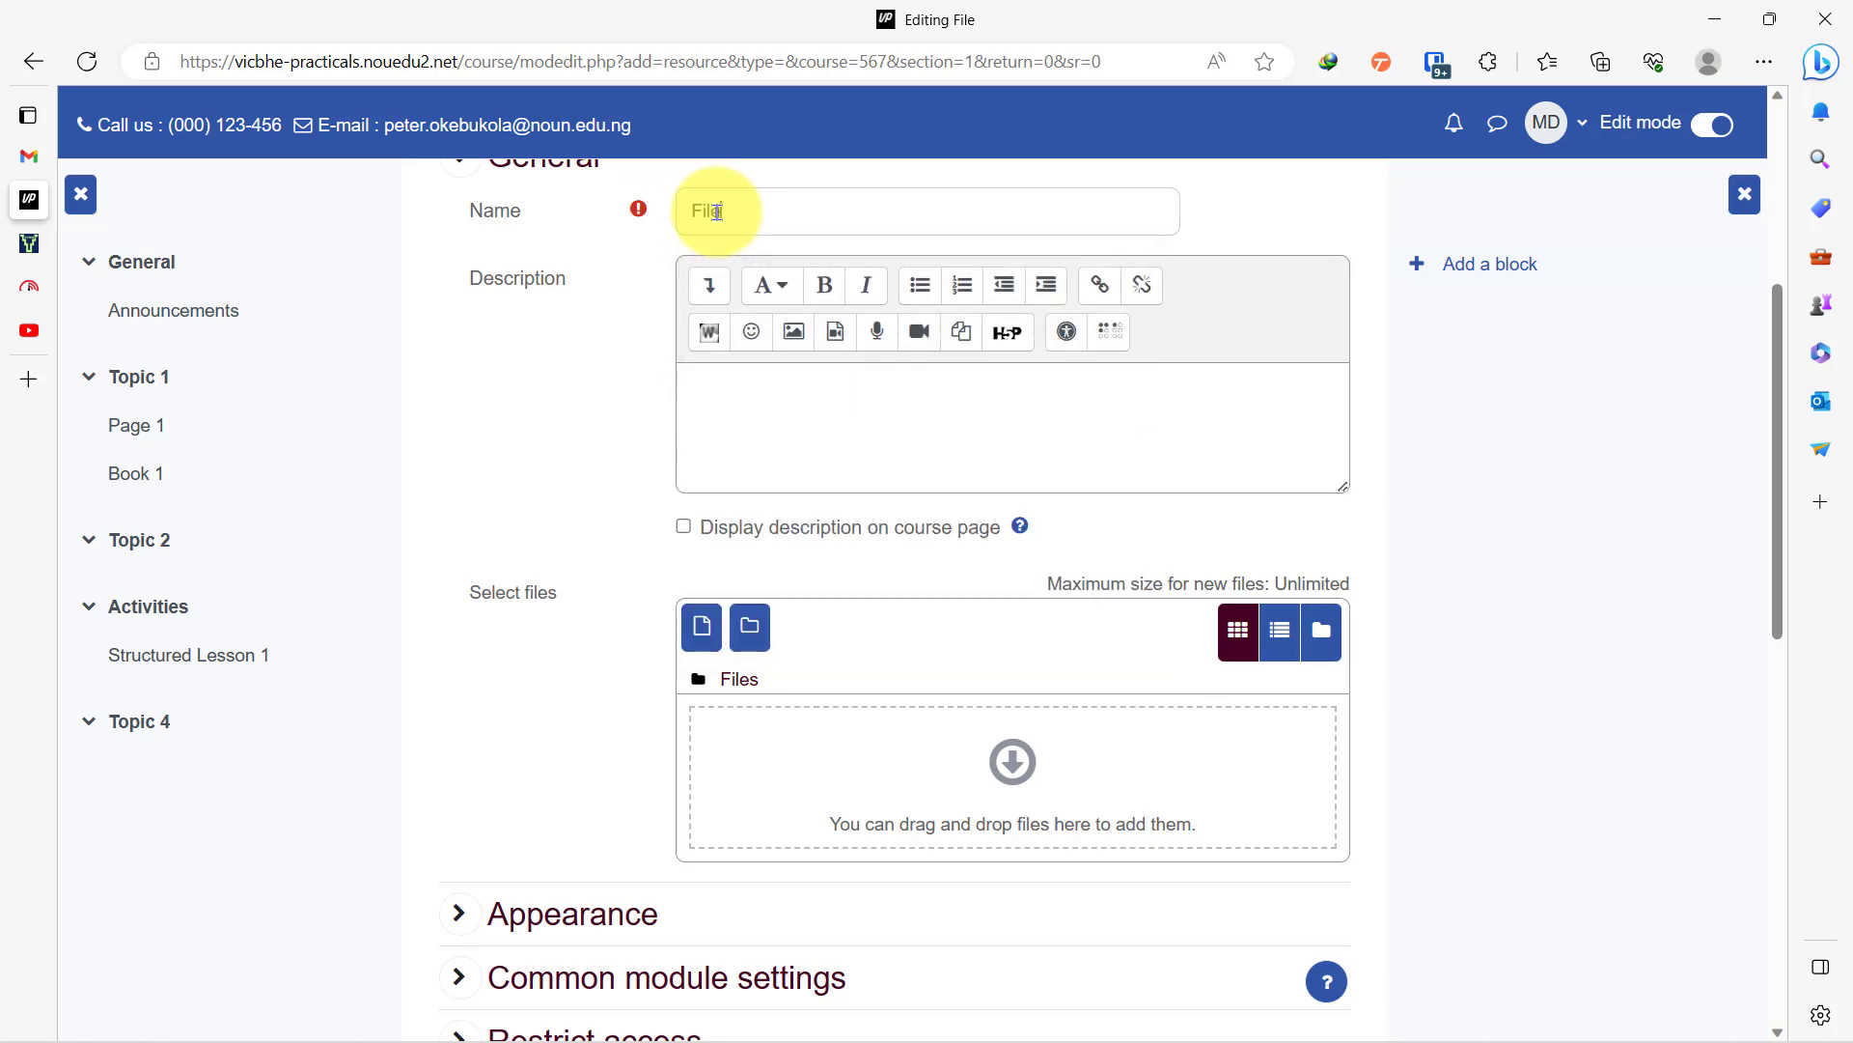
{"action": "type", "text": " 1"}
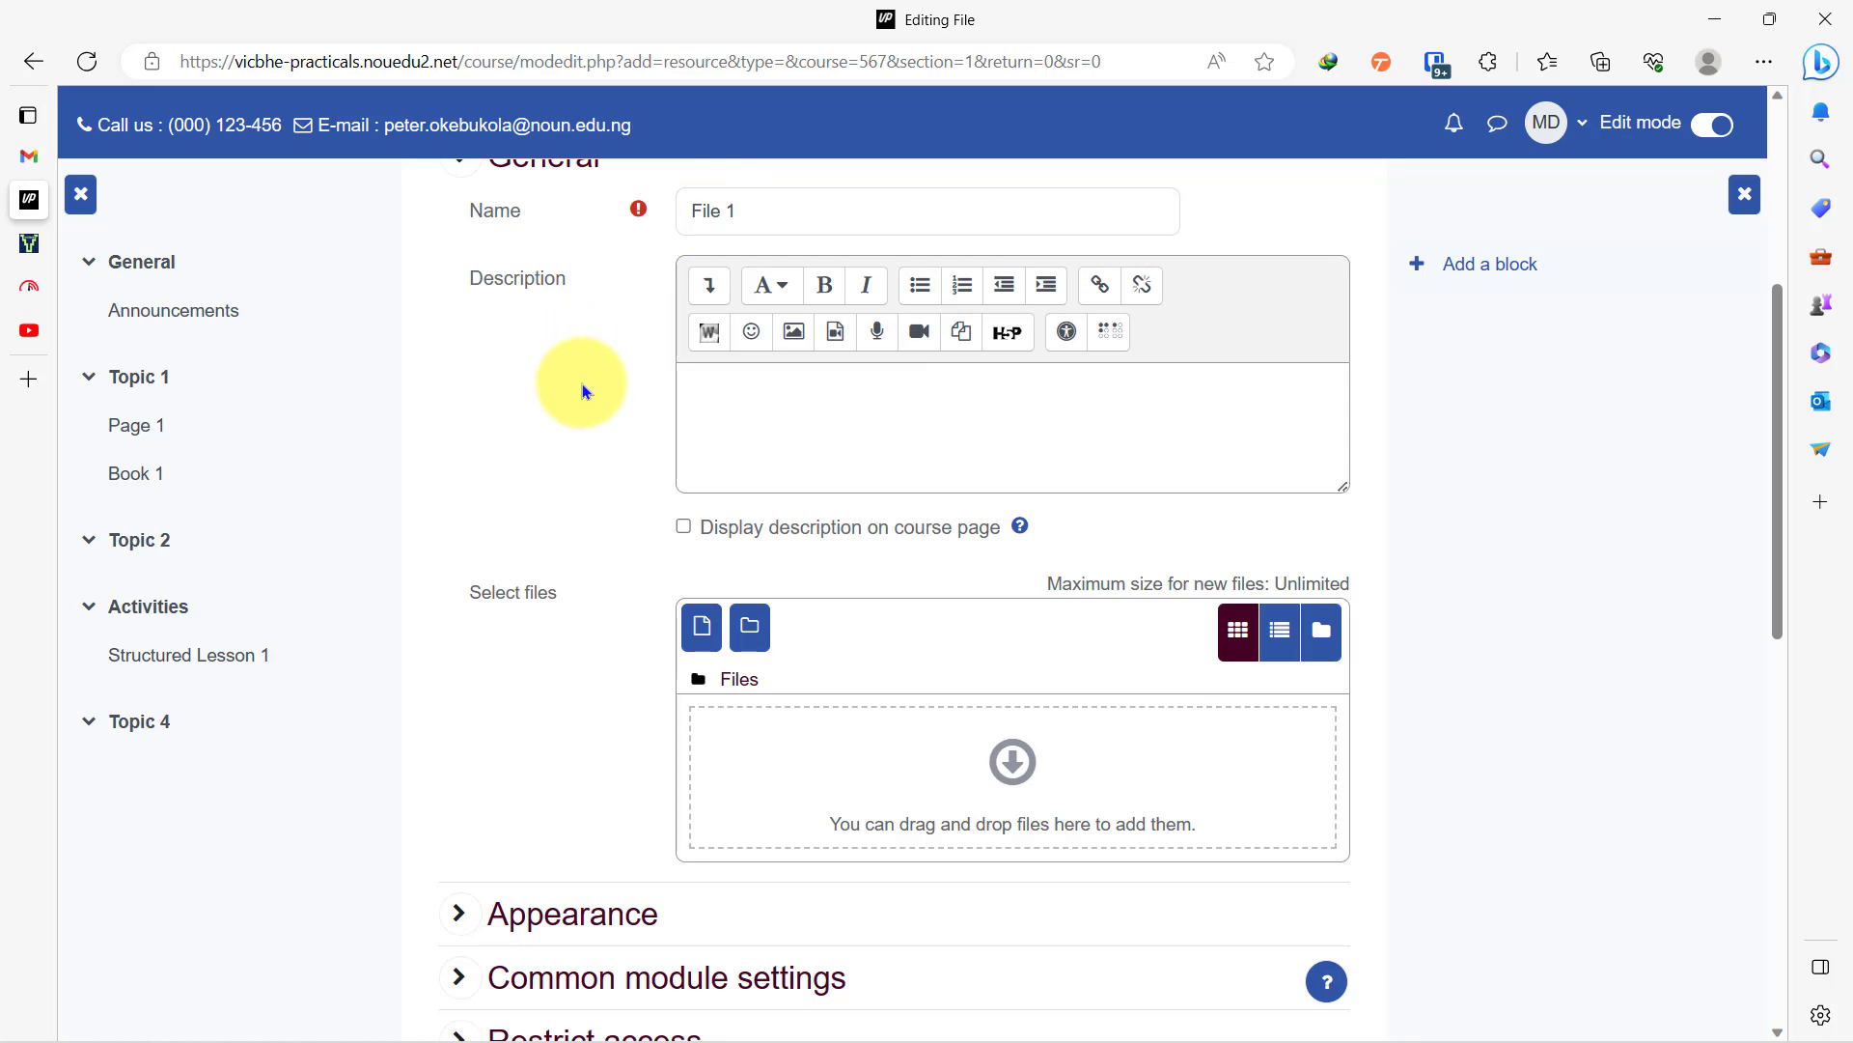
{"action": "scroll", "coordinate": [582, 384], "scroll_direction": "down", "scroll_amount": 5}
{"action": "scroll", "coordinate": [582, 384], "scroll_direction": "up", "scroll_amount": 5}
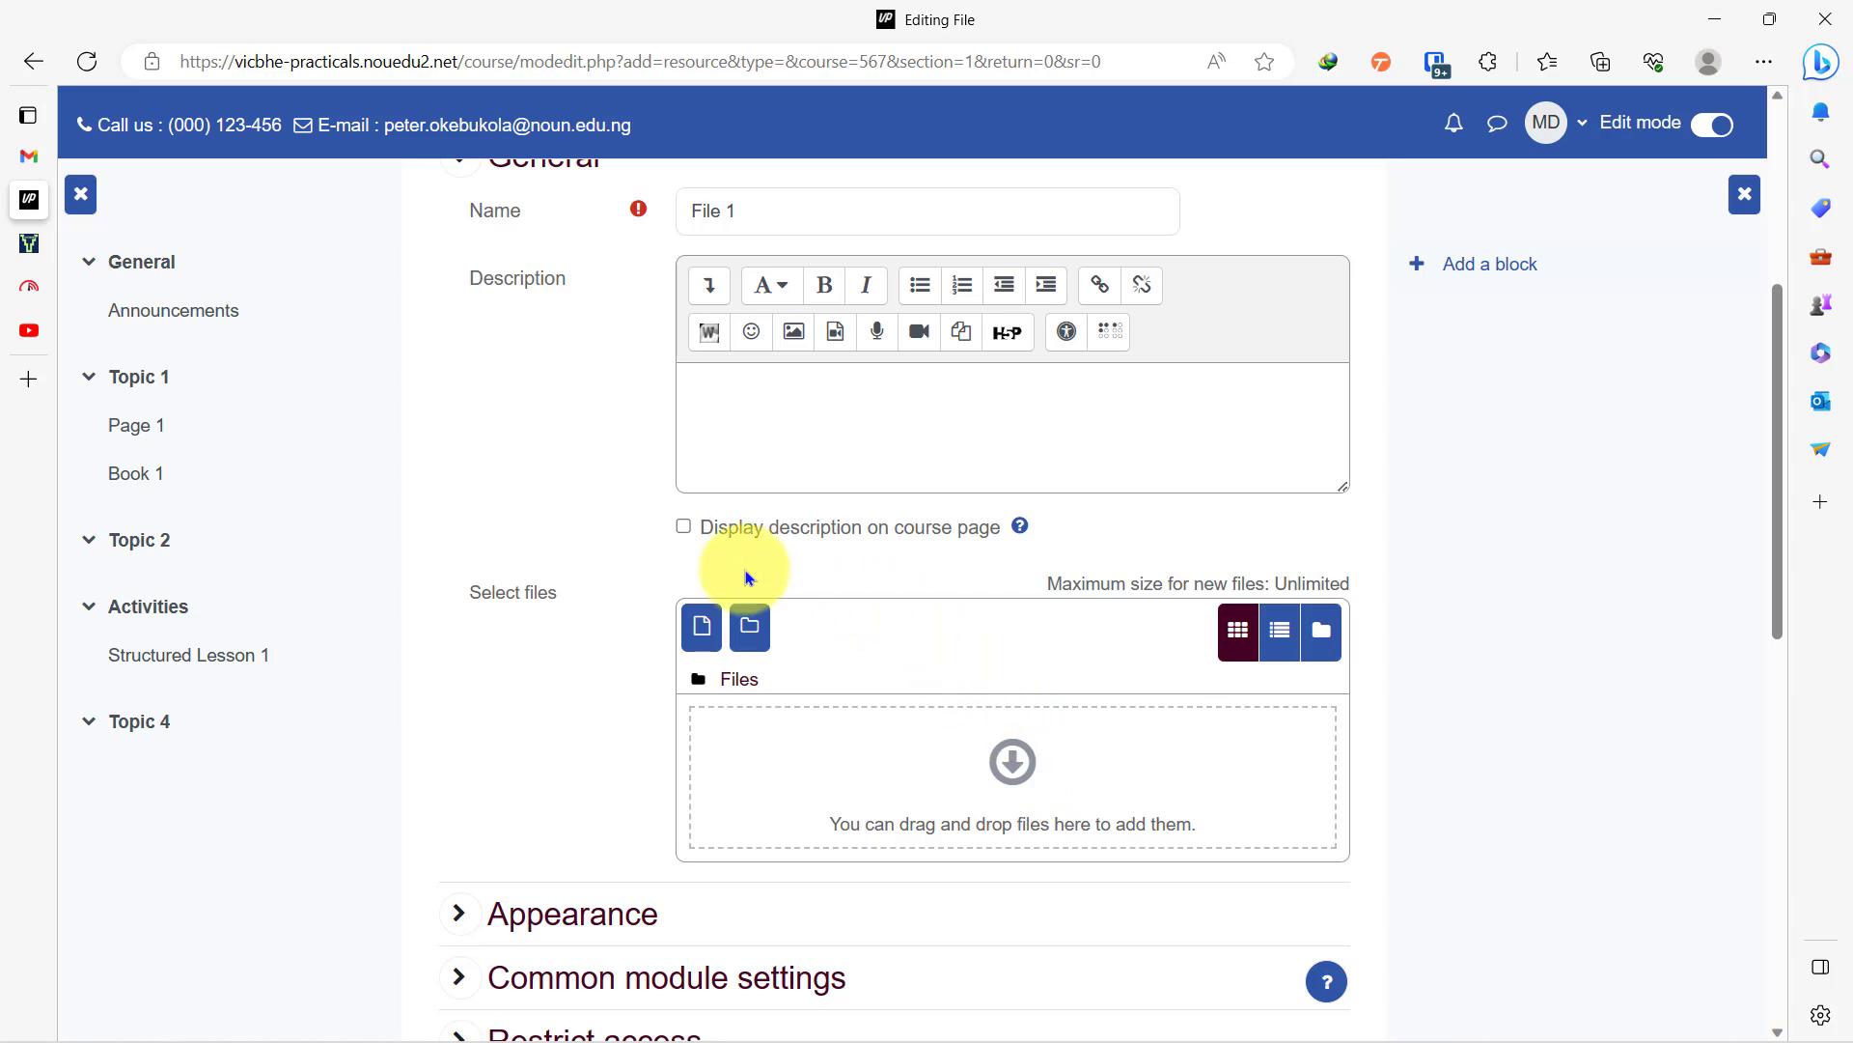
Step: Drag File 1.pdf from the Downloads\Files folder into the resource's drag-and-drop upload box
{"action": "mouse_move", "coordinate": [425, 1008]}
{"action": "mouse_move", "coordinate": [307, 1014]}
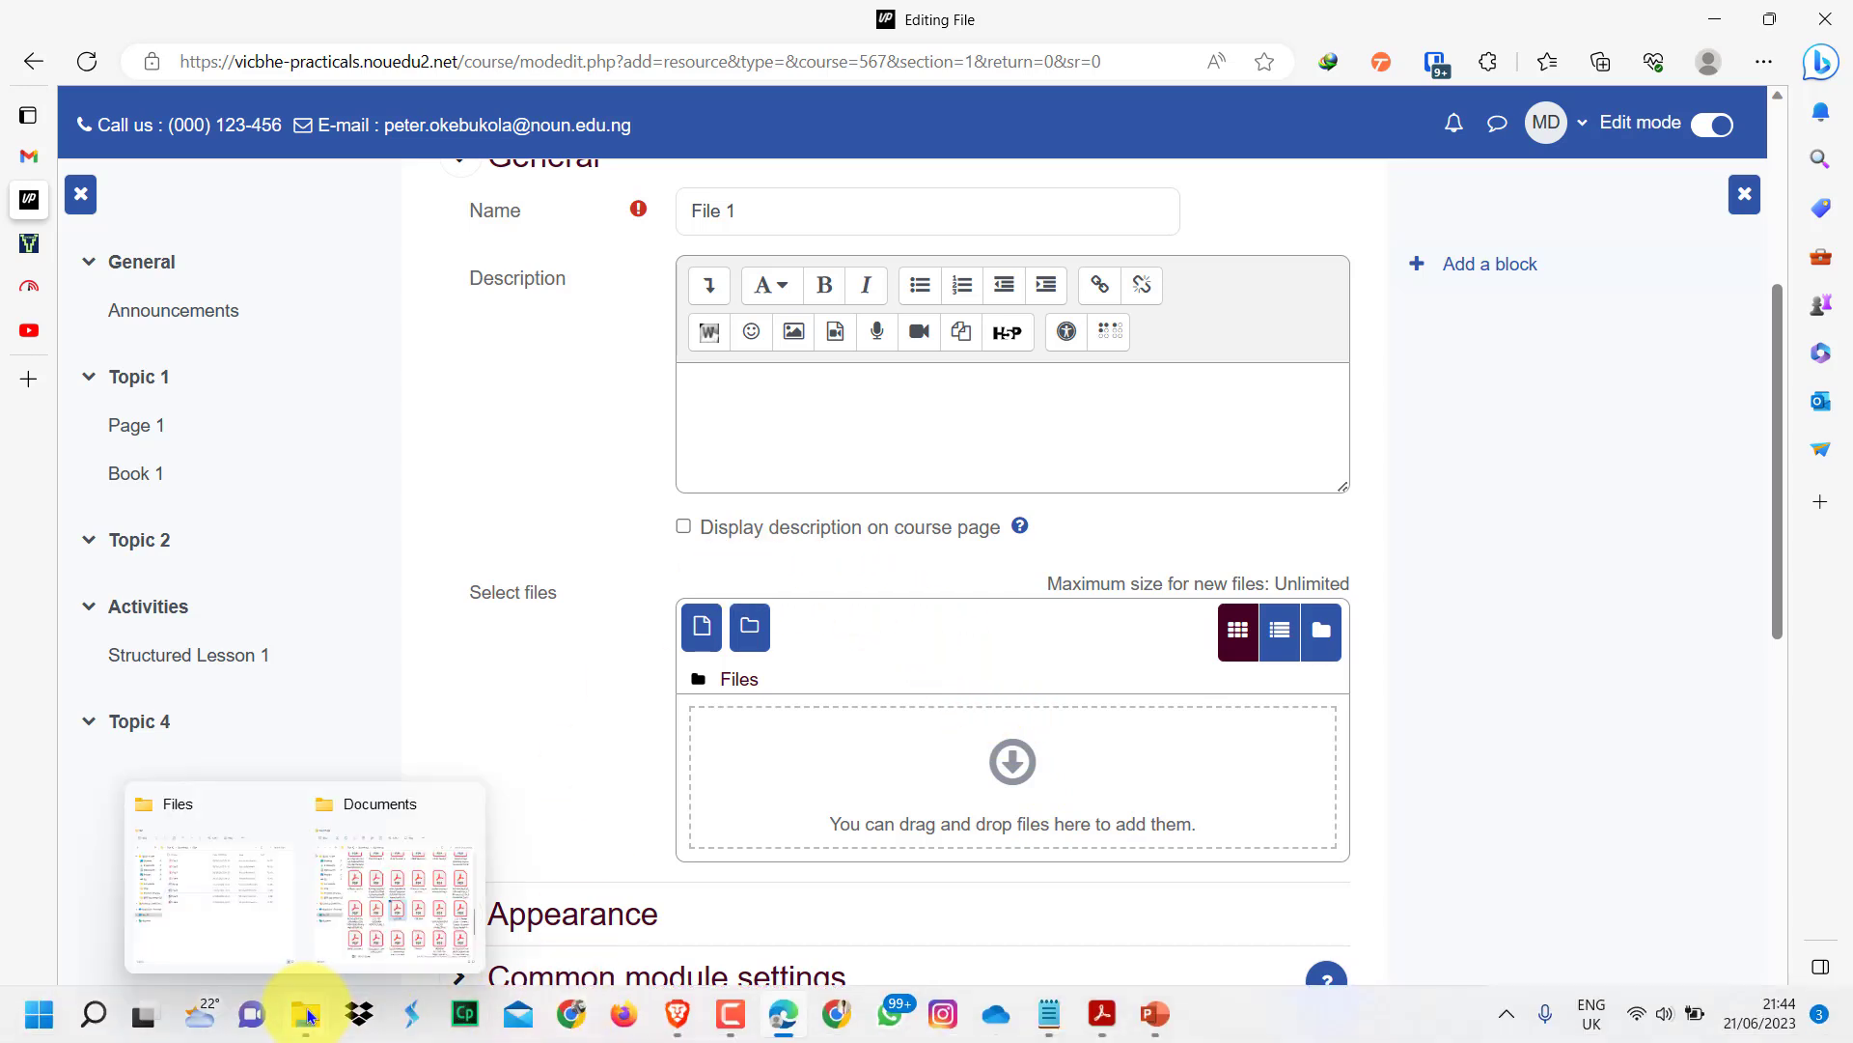
{"action": "left_click", "coordinate": [276, 952]}
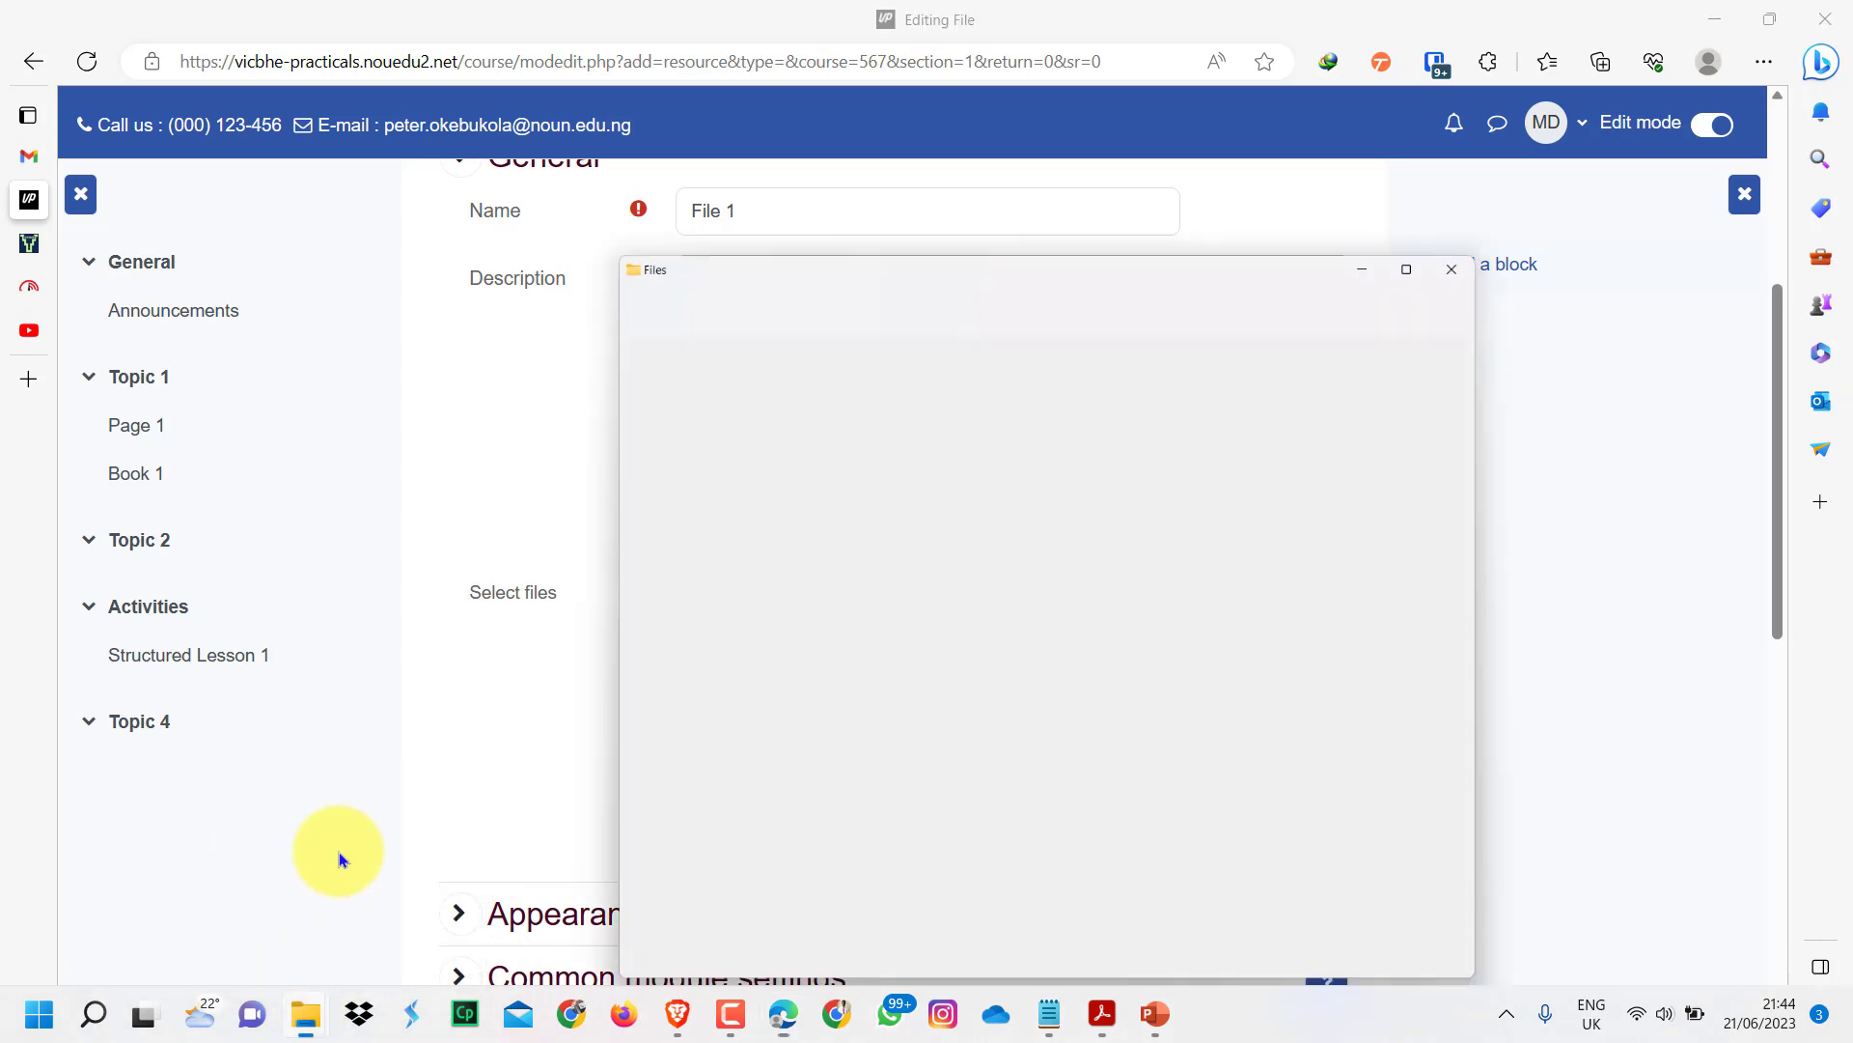
{"action": "left_click_drag", "start_coordinate": [1301, 90], "coordinate": [593, 177]}
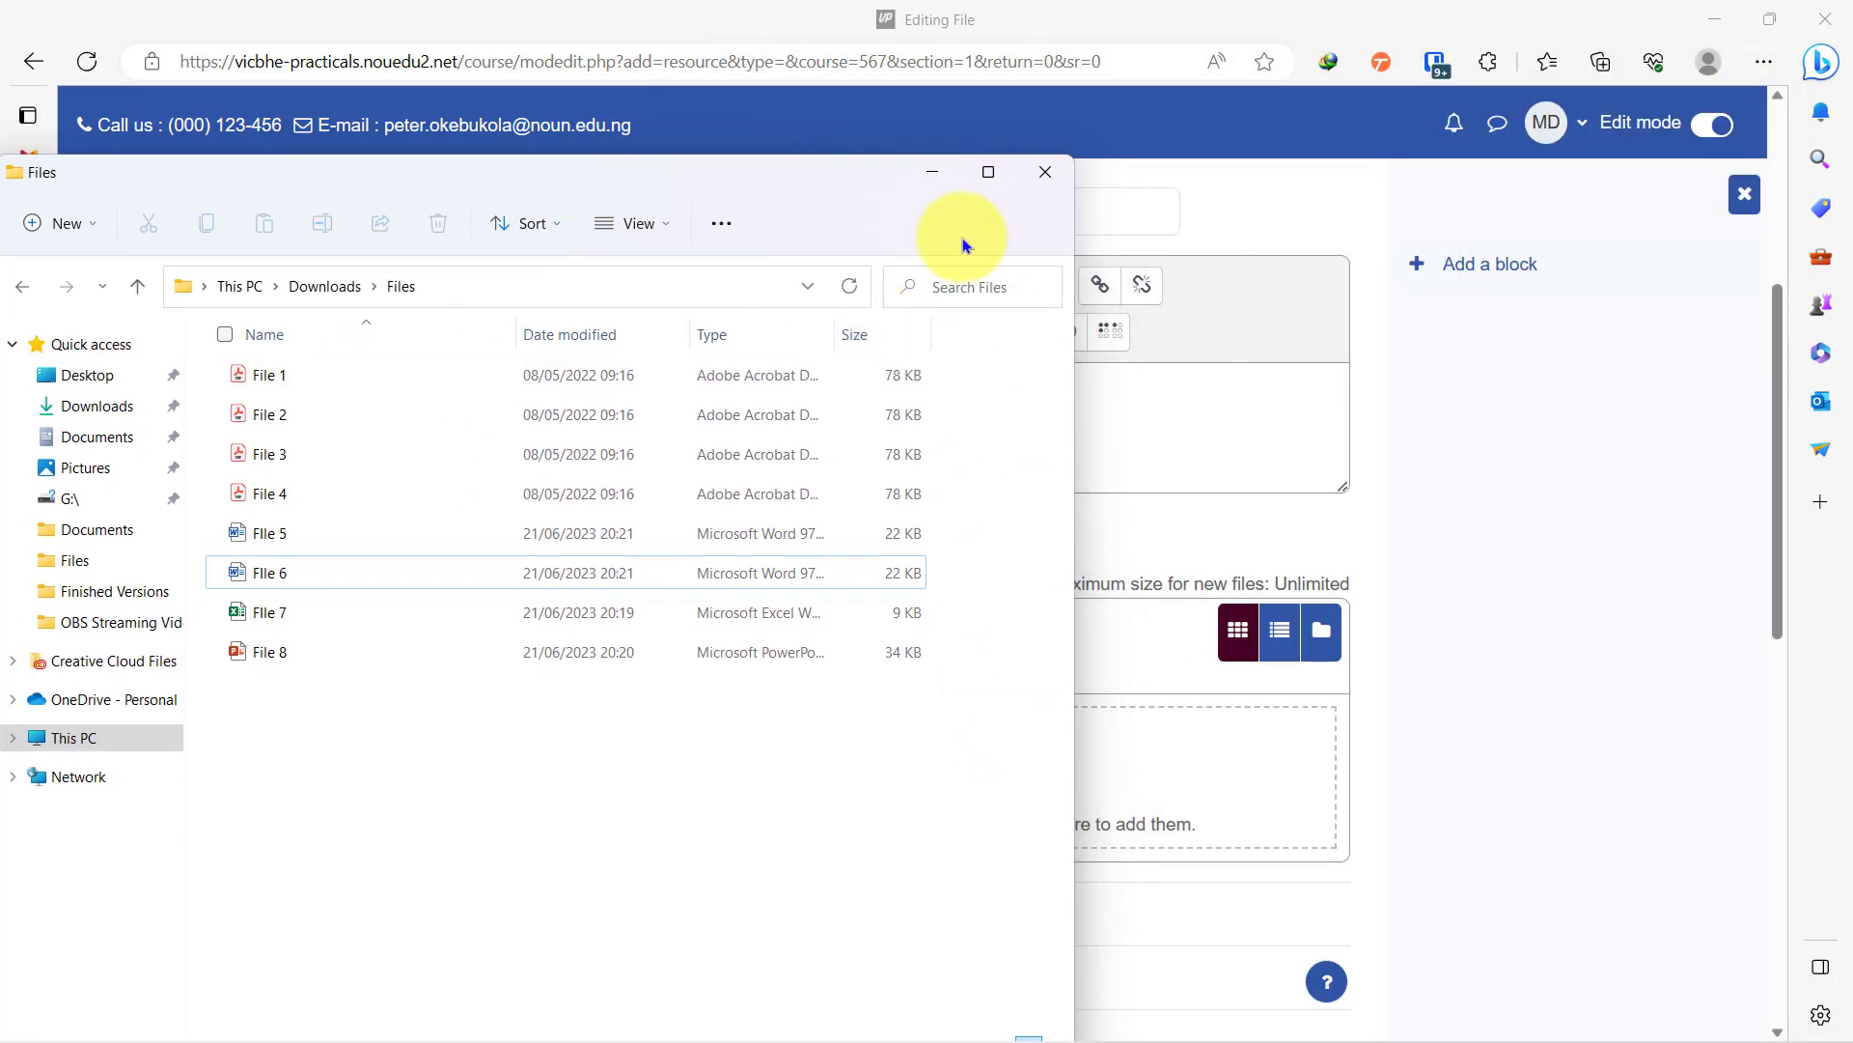
{"action": "left_click_drag", "start_coordinate": [737, 170], "coordinate": [344, 122]}
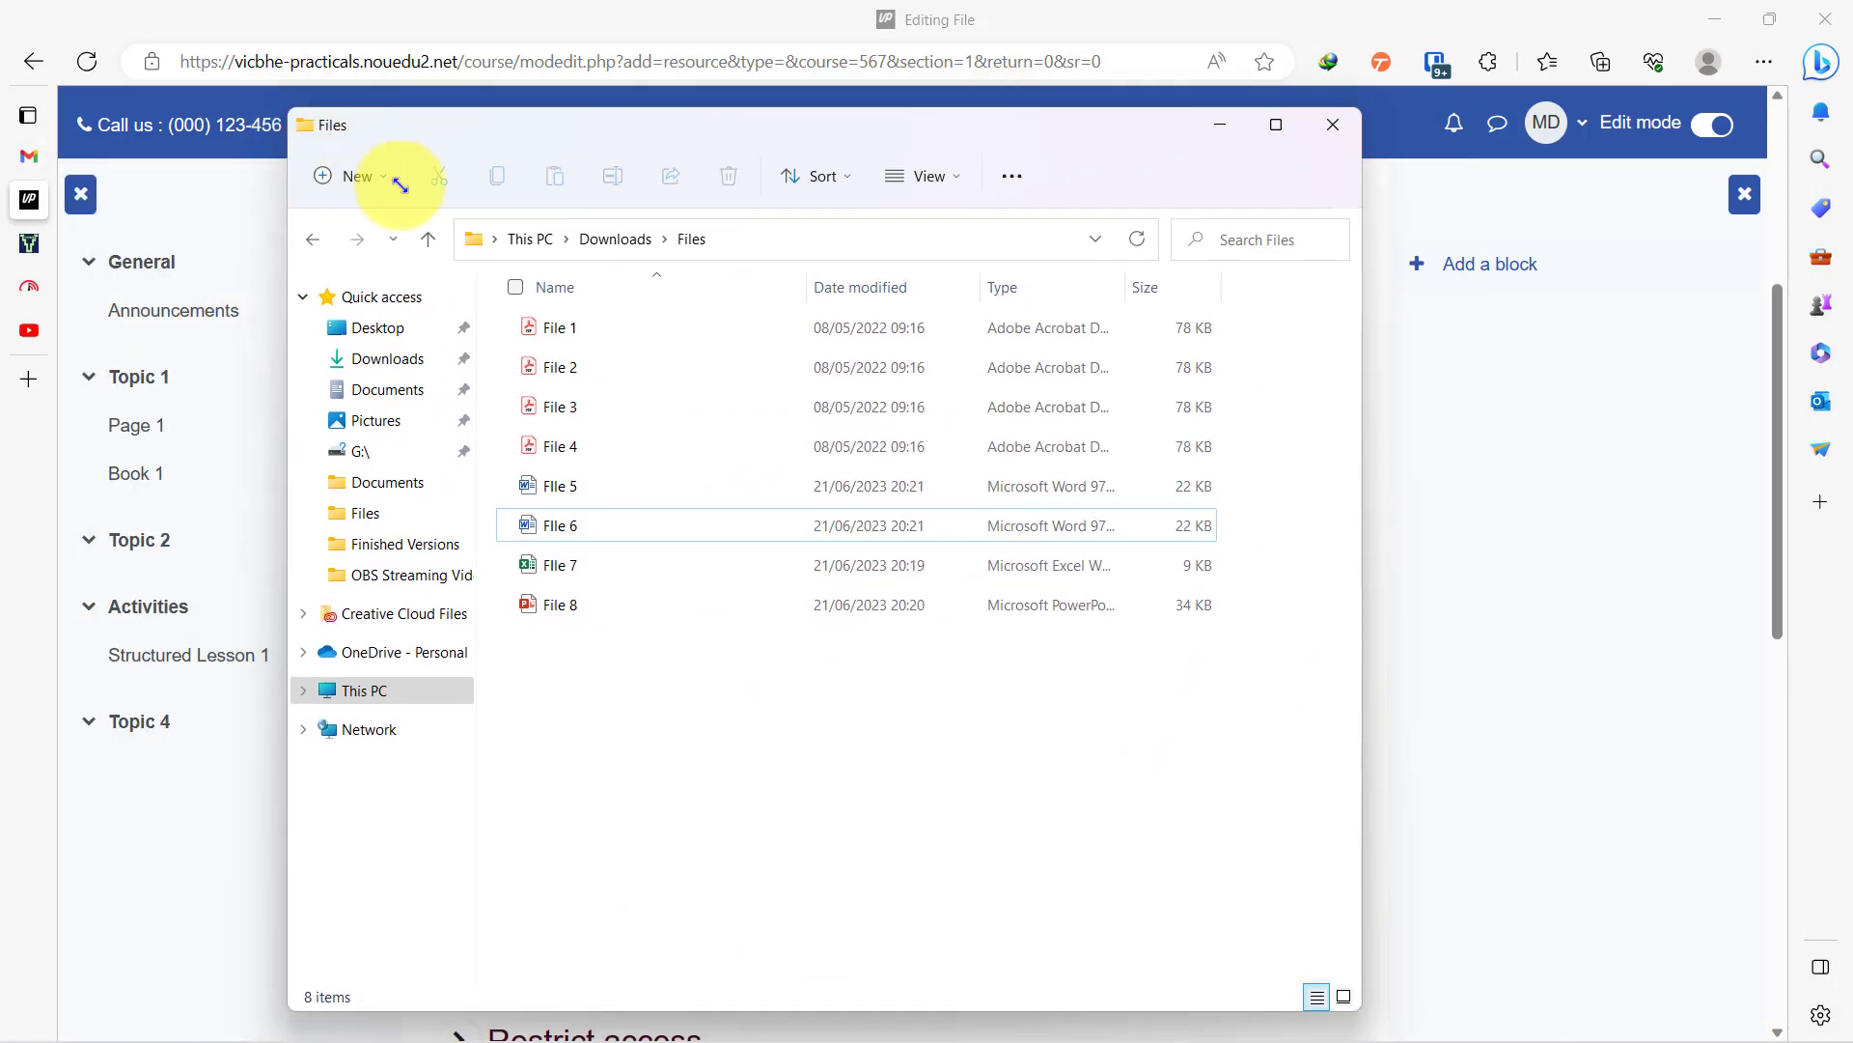
{"action": "left_click_drag", "start_coordinate": [532, 130], "coordinate": [267, 170]}
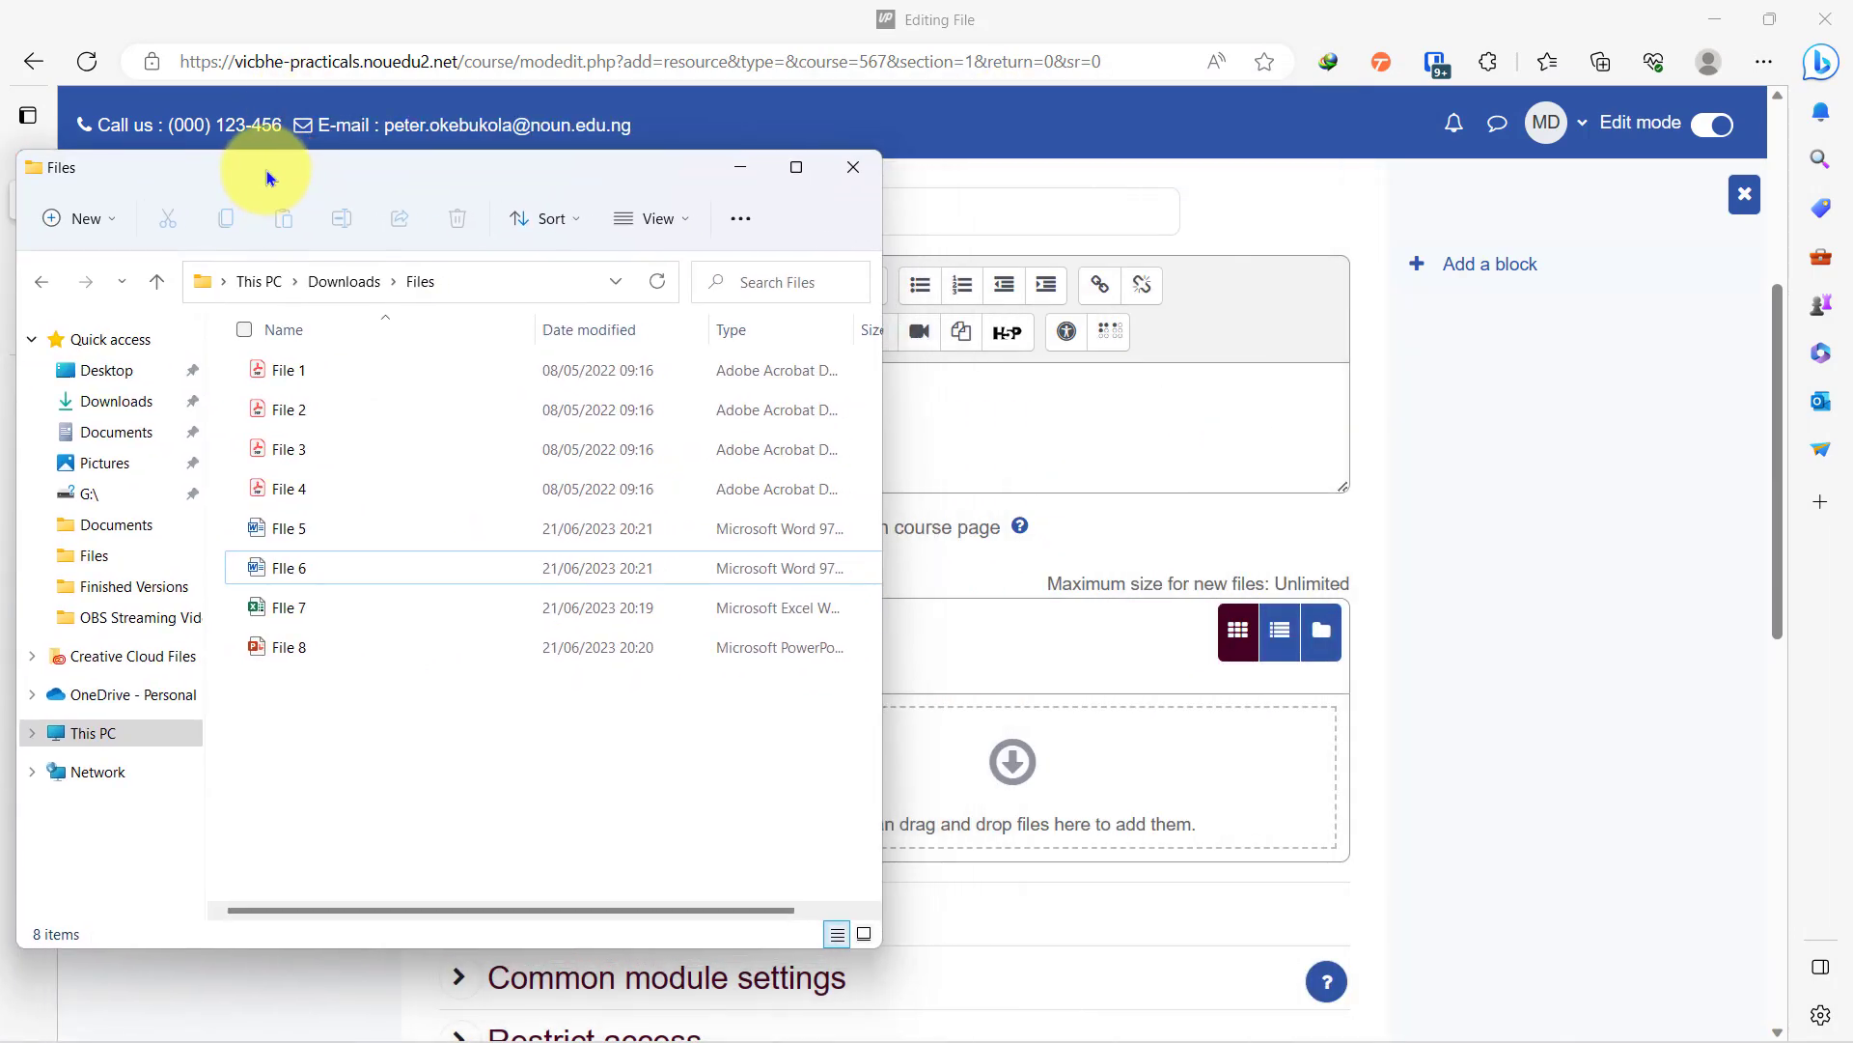
{"action": "left_click", "coordinate": [315, 372]}
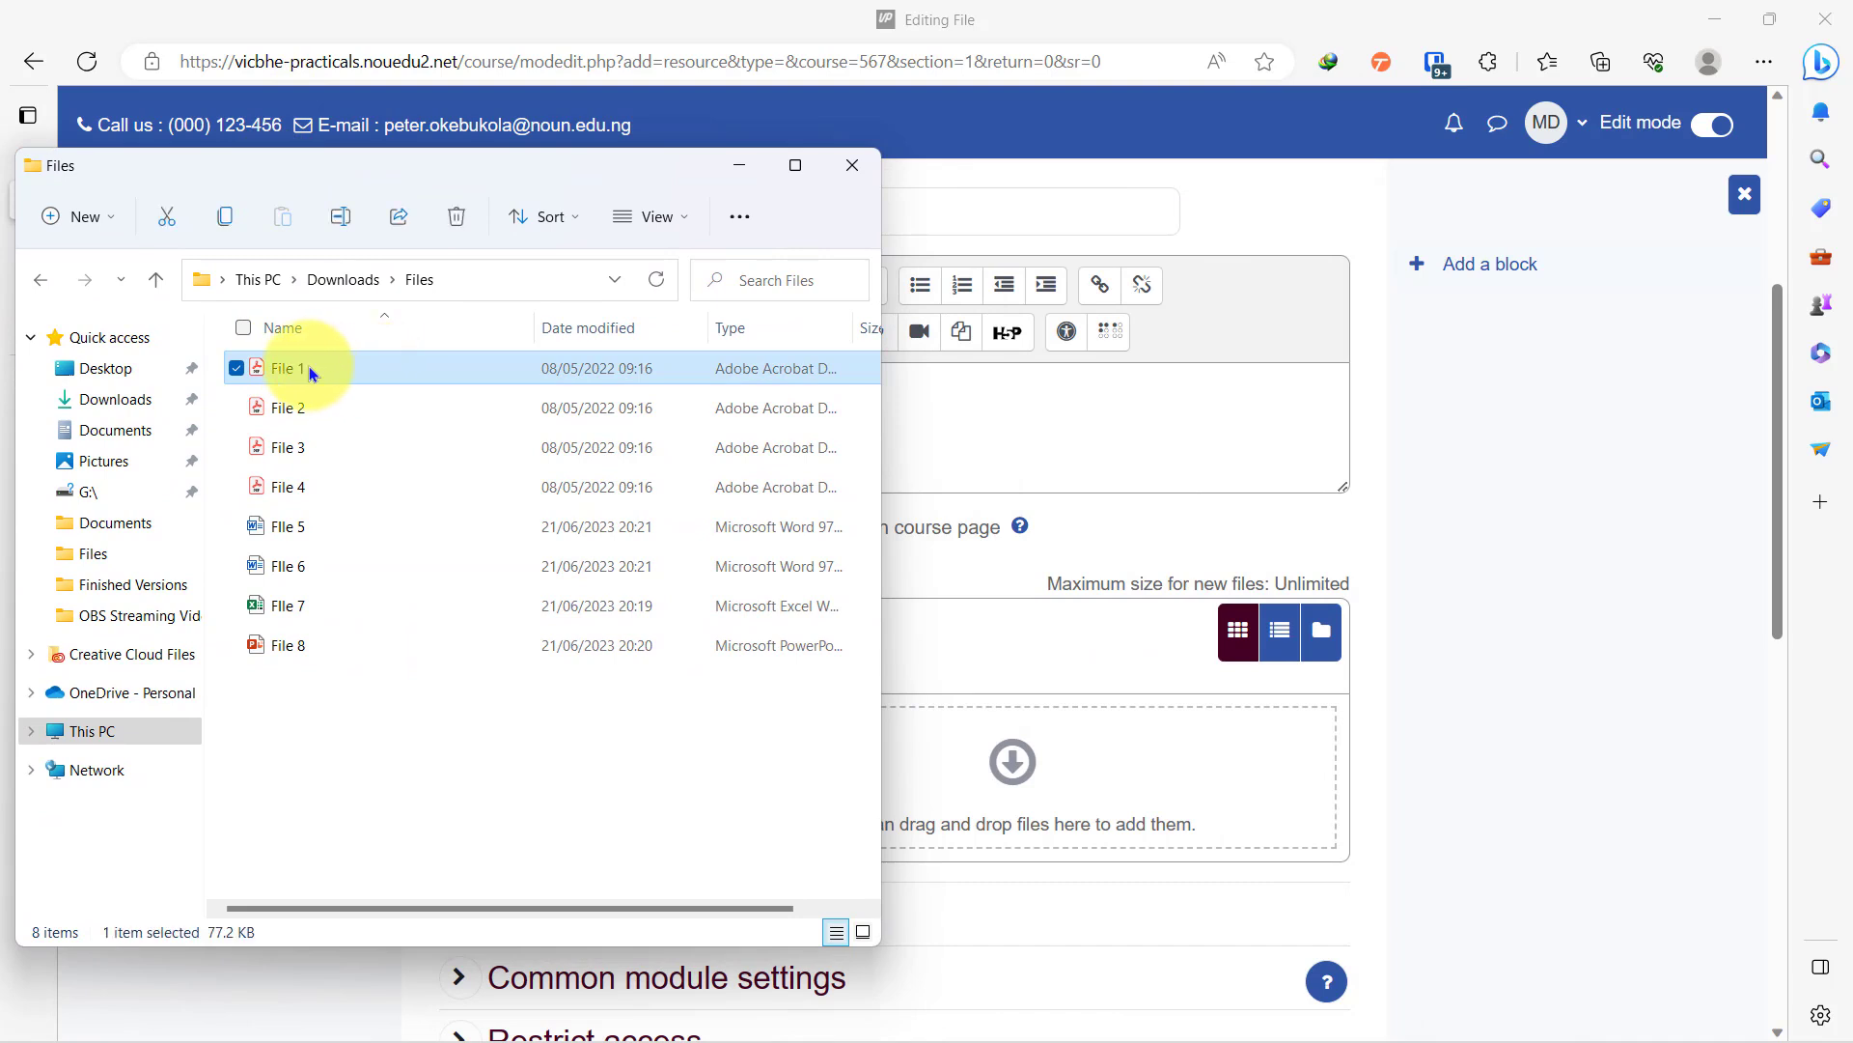
{"action": "left_click_drag", "start_coordinate": [317, 378], "coordinate": [1060, 764]}
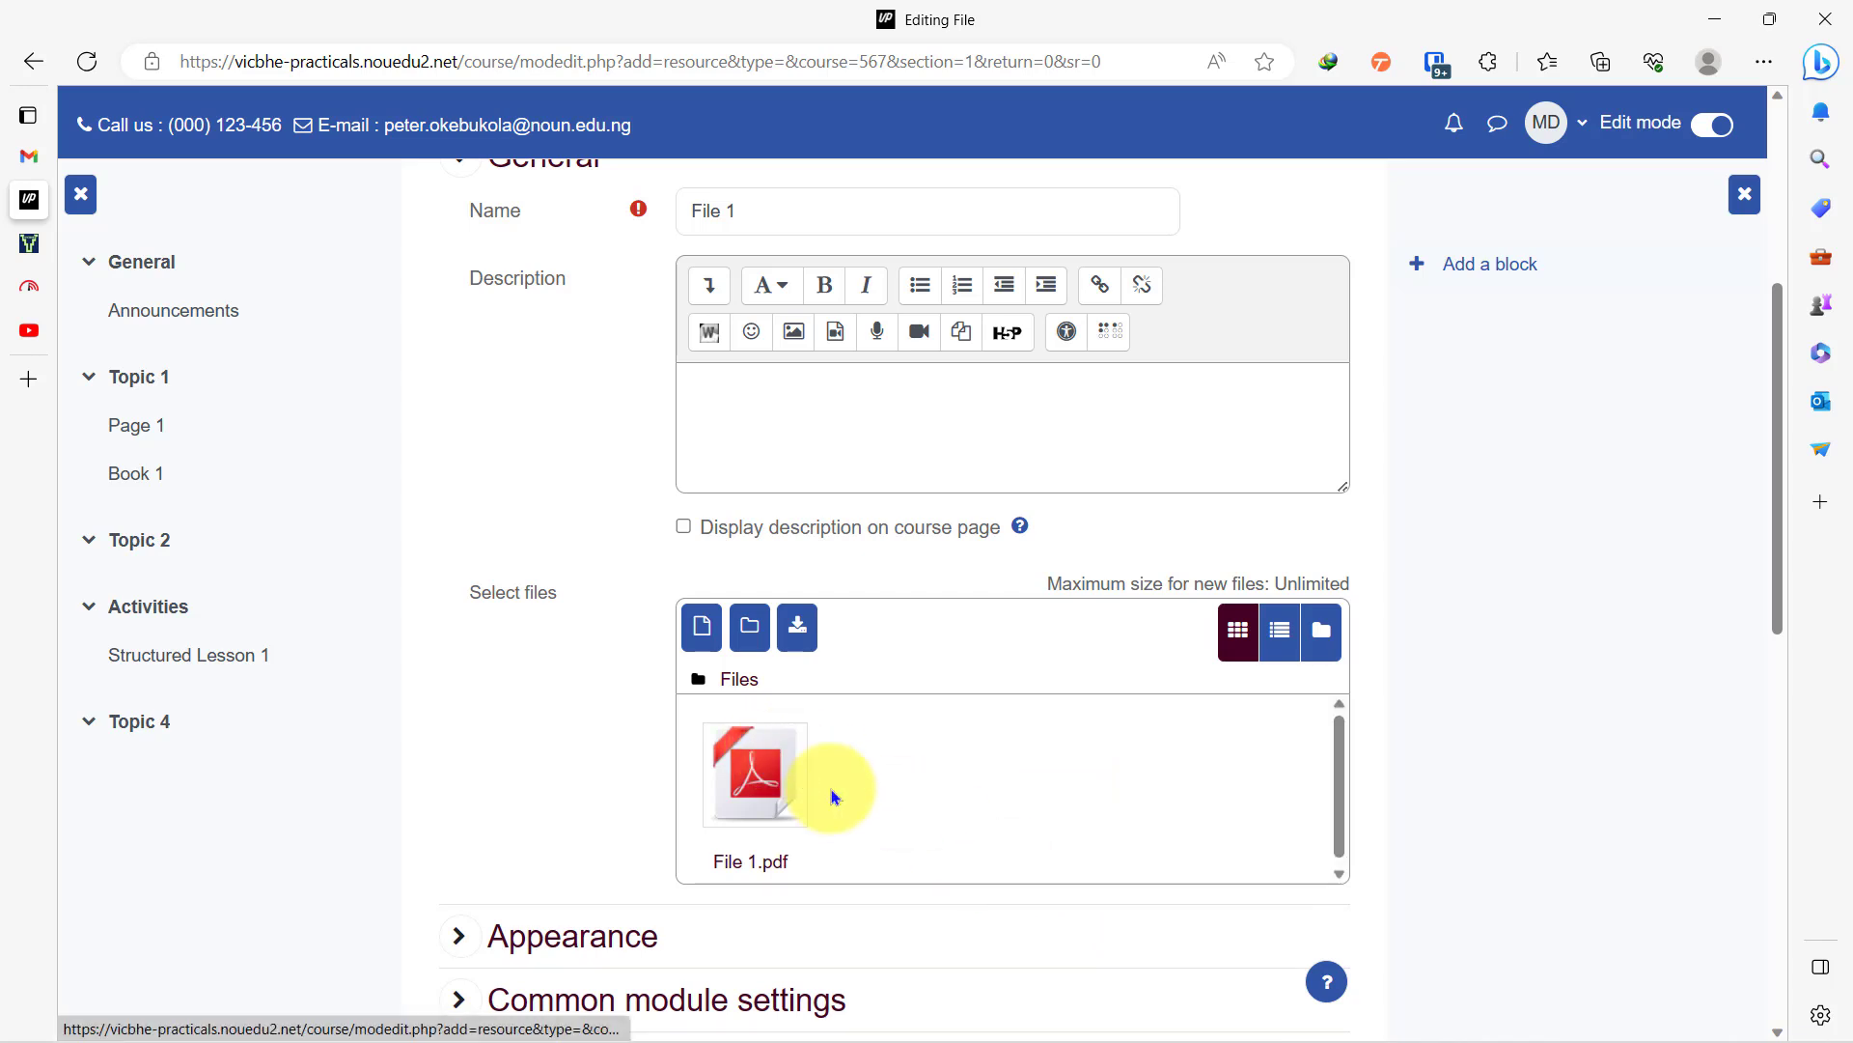
Step: Delete File 1.pdf from the File 1 resource's file area
{"action": "left_click", "coordinate": [757, 792]}
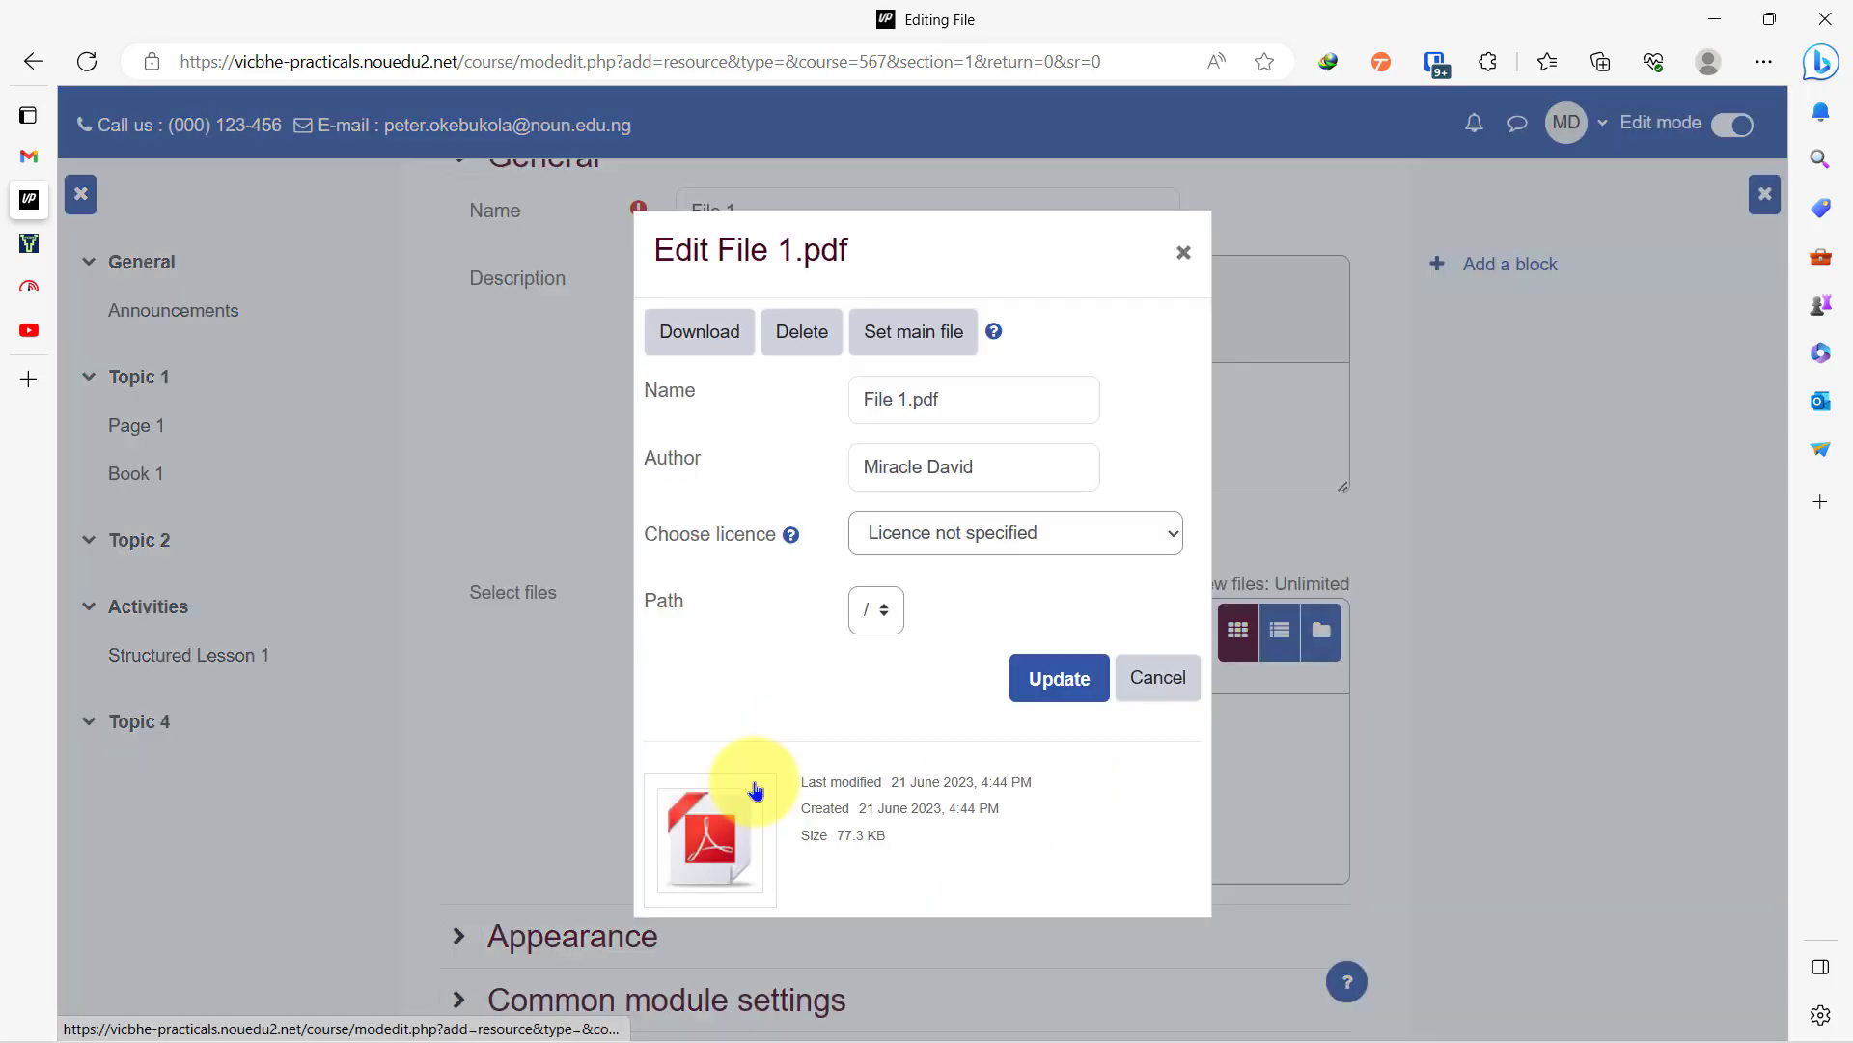
{"action": "left_click", "coordinate": [809, 331]}
{"action": "left_click", "coordinate": [872, 635]}
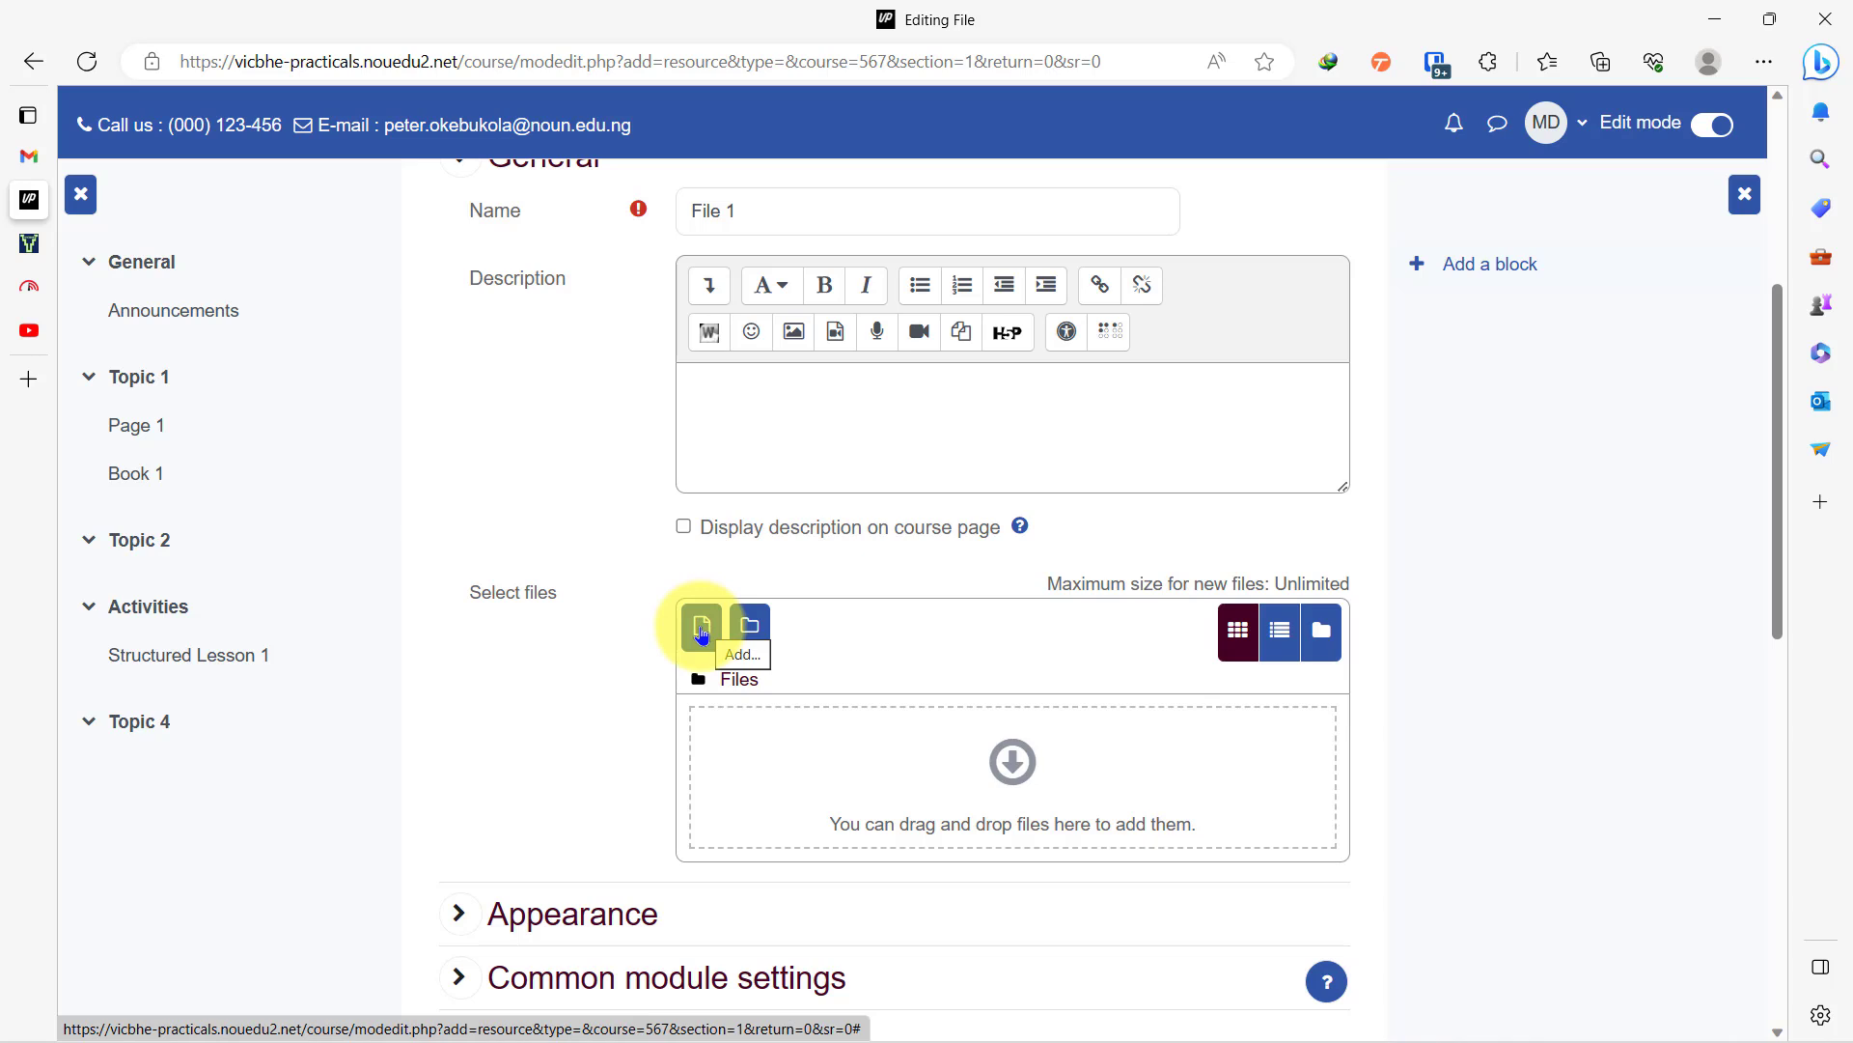
Step: Upload File 1 from the Downloads Files folder to reattach File 1.pdf
{"action": "left_click", "coordinate": [702, 633]}
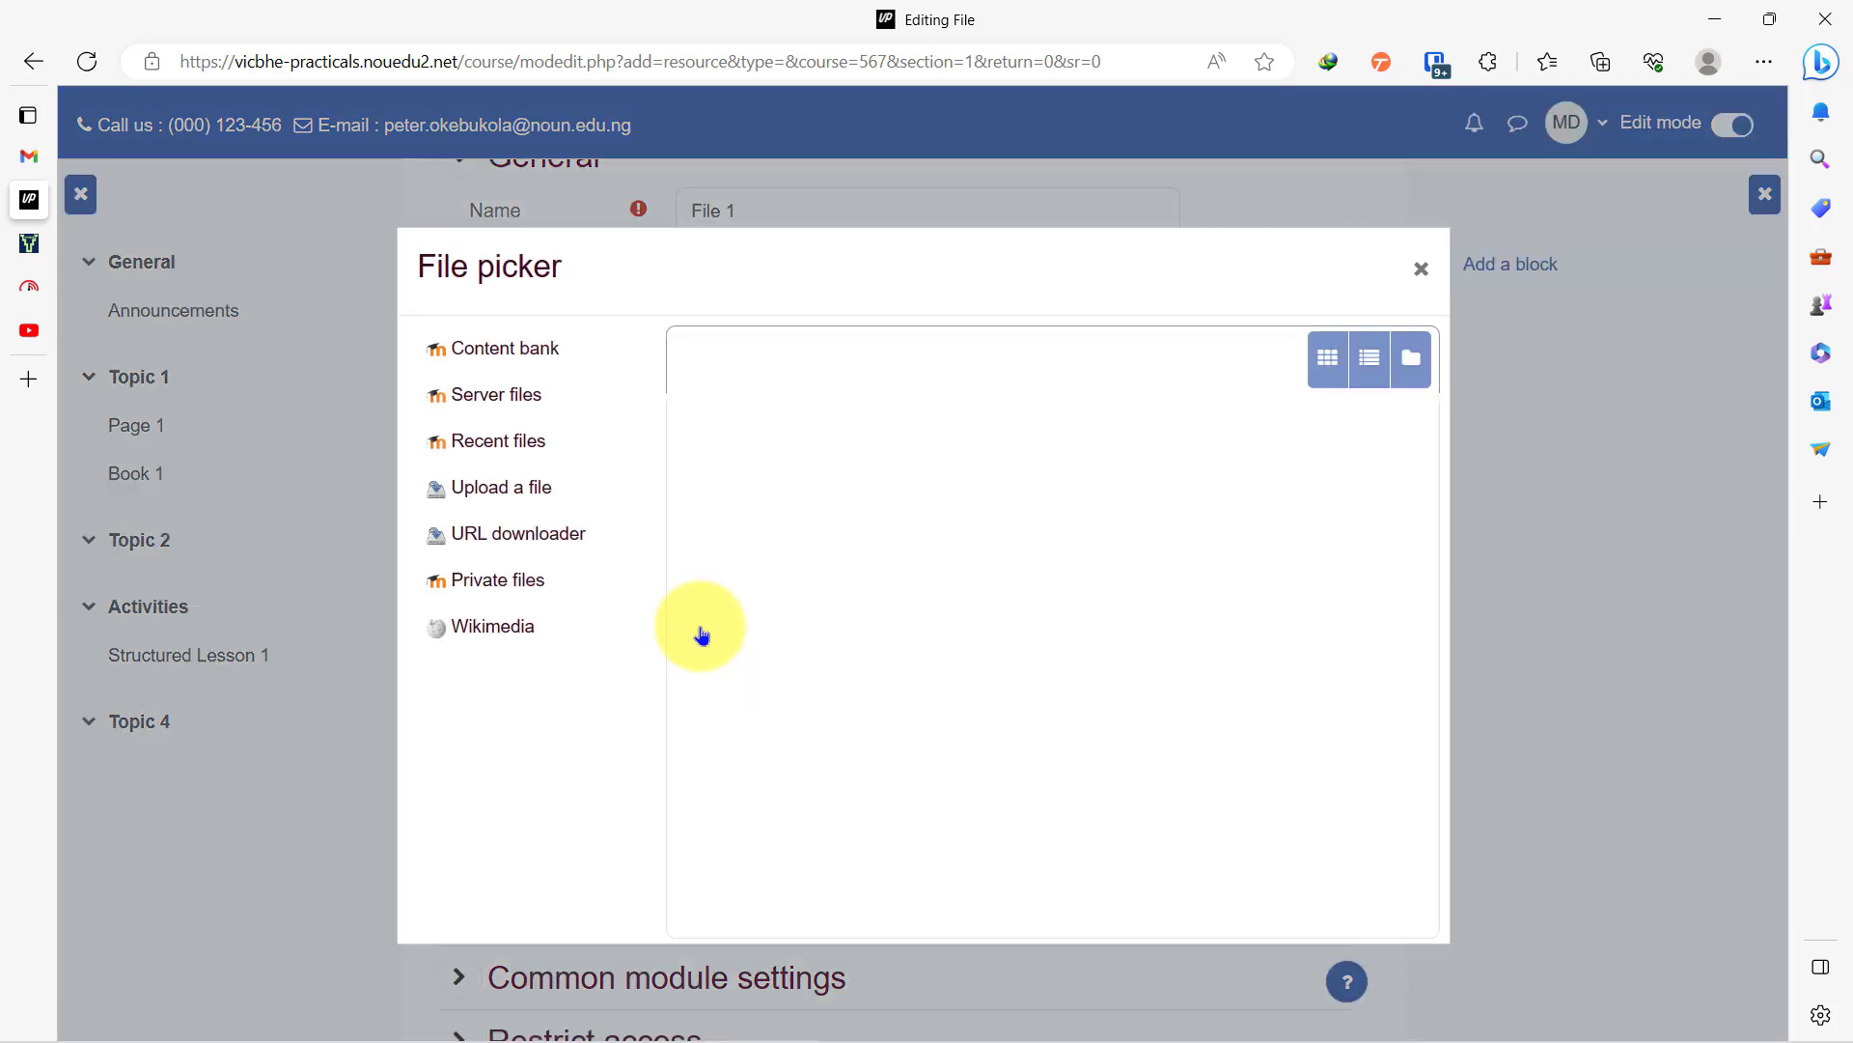
{"action": "left_click", "coordinate": [531, 492]}
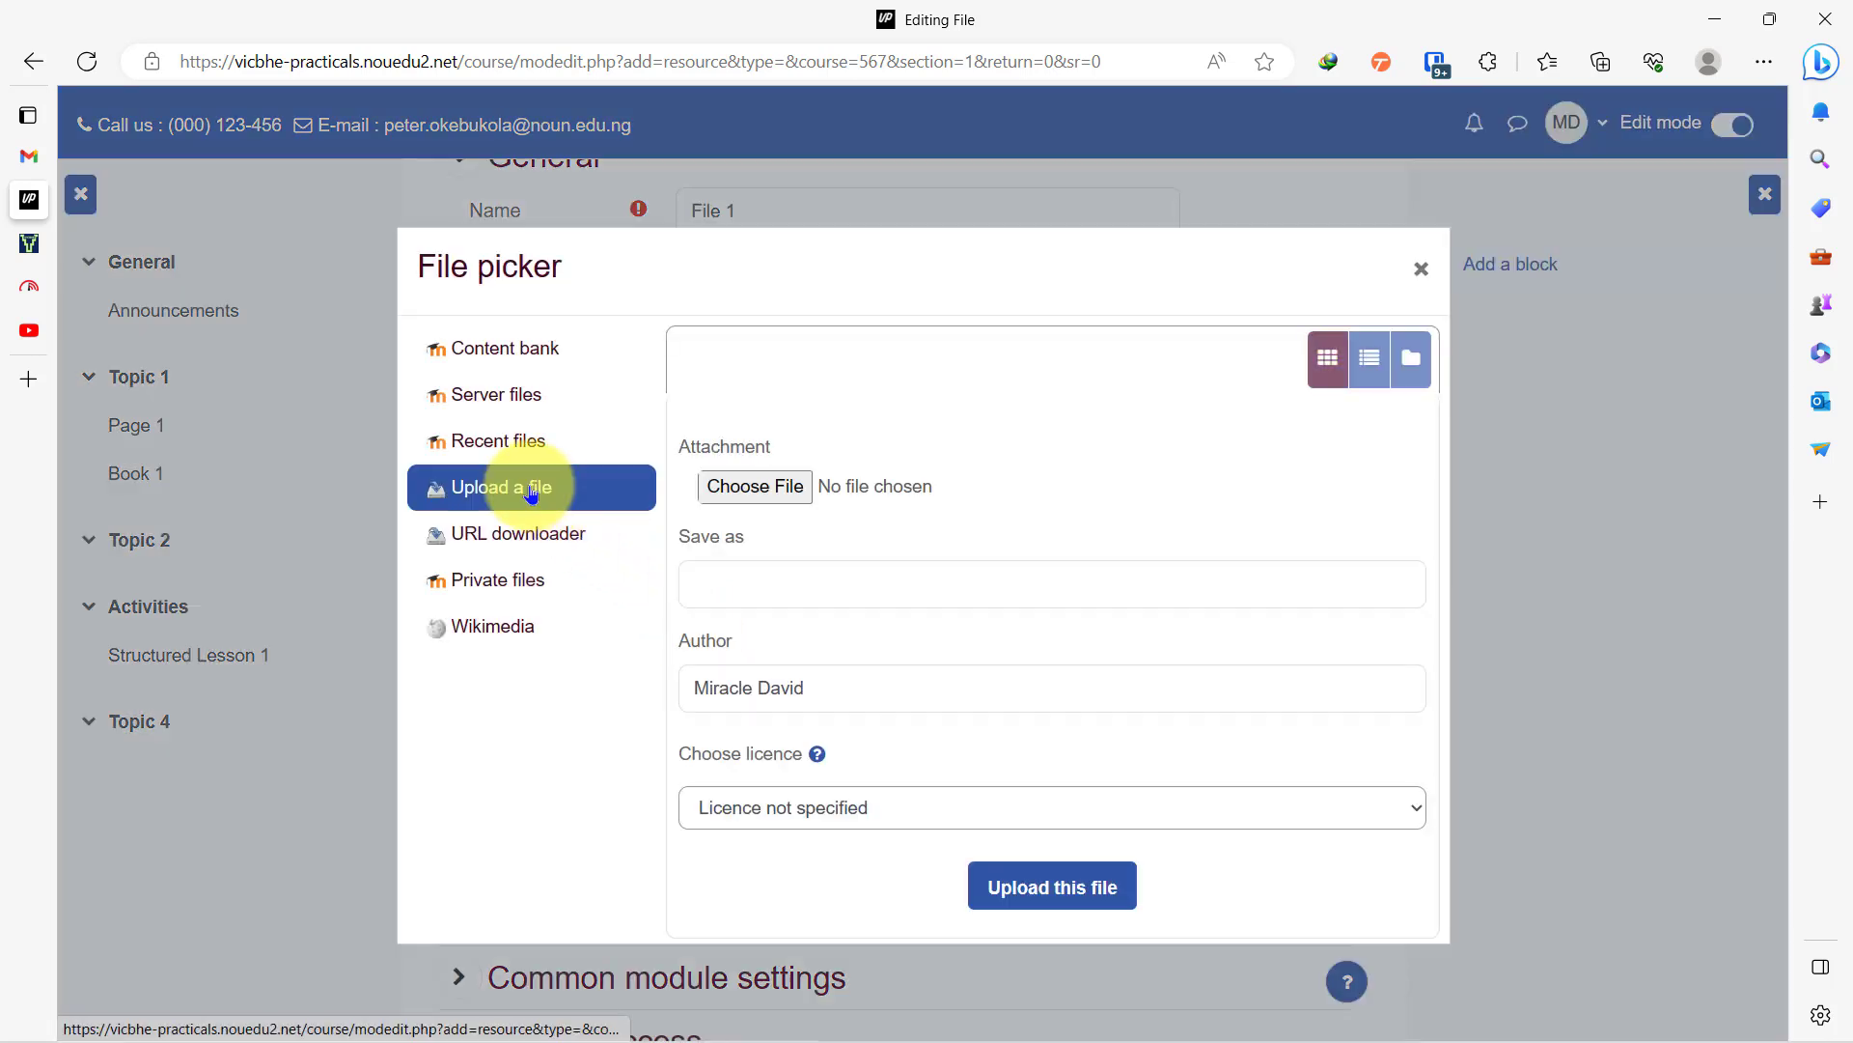
{"action": "left_click", "coordinate": [762, 485]}
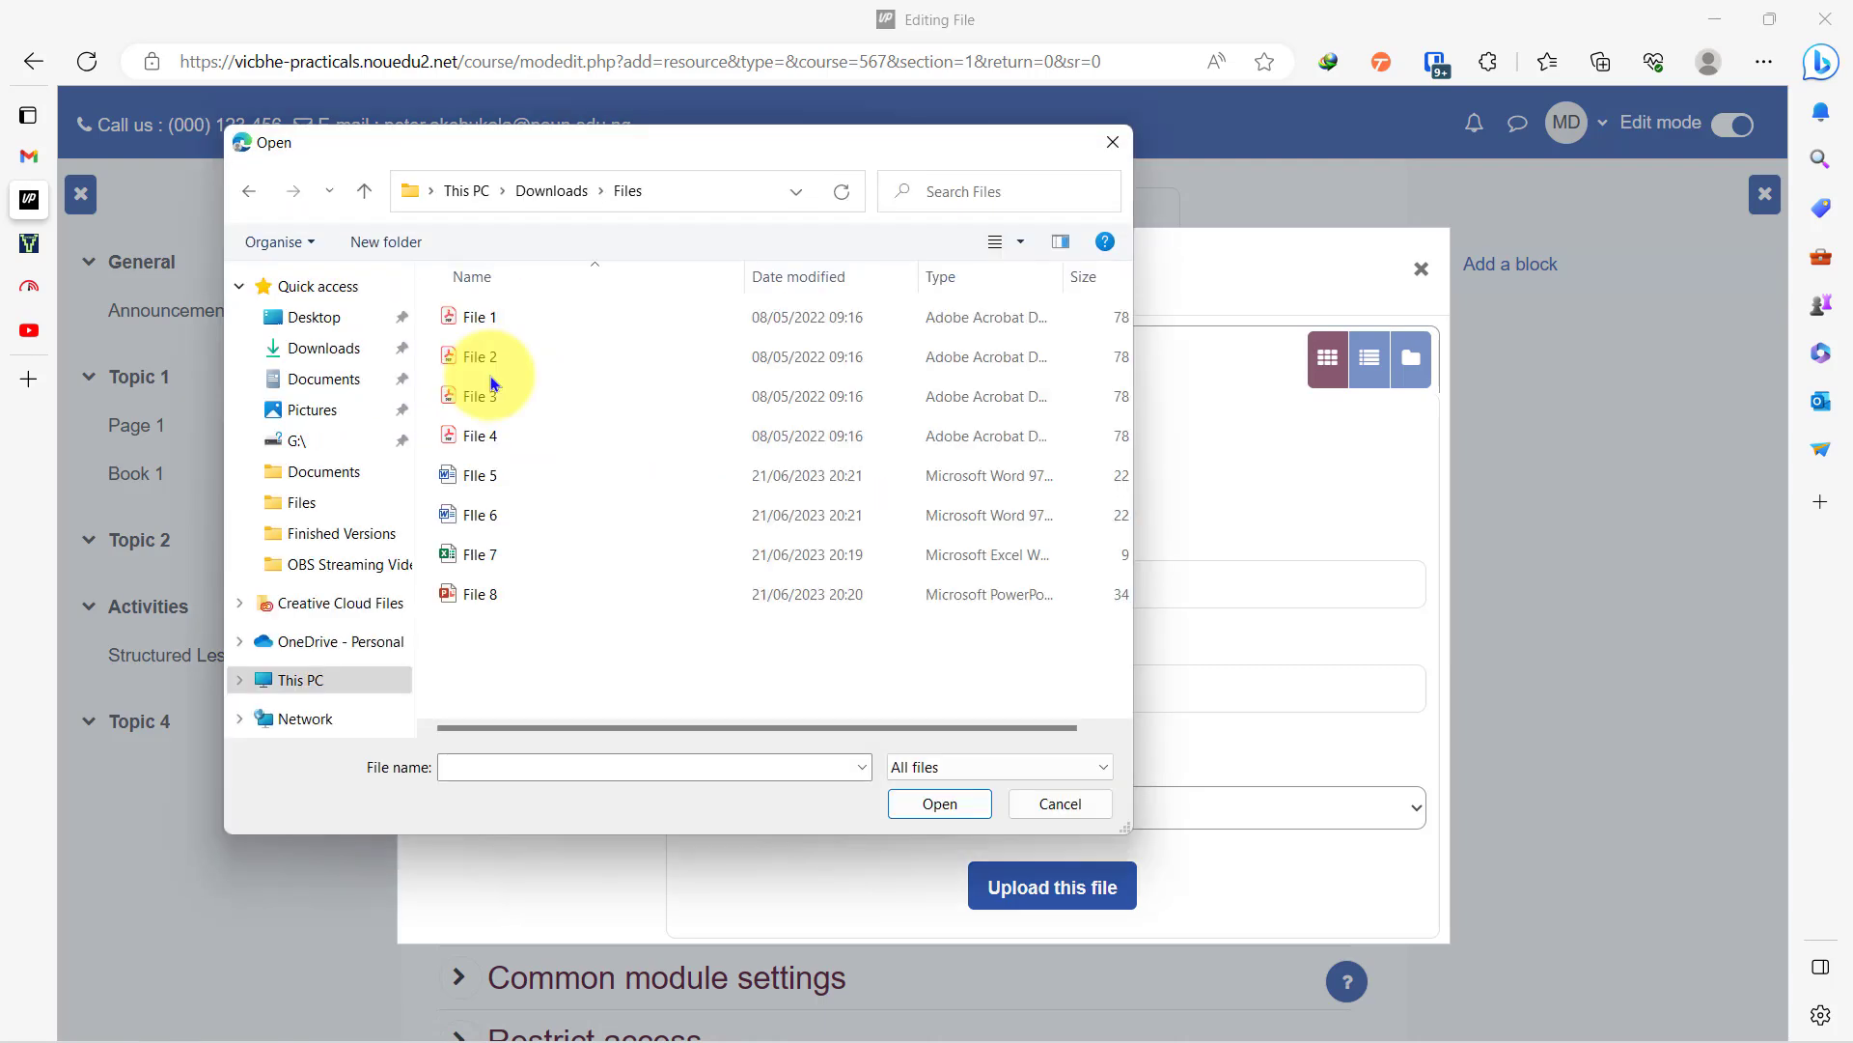
{"action": "left_click", "coordinate": [521, 317]}
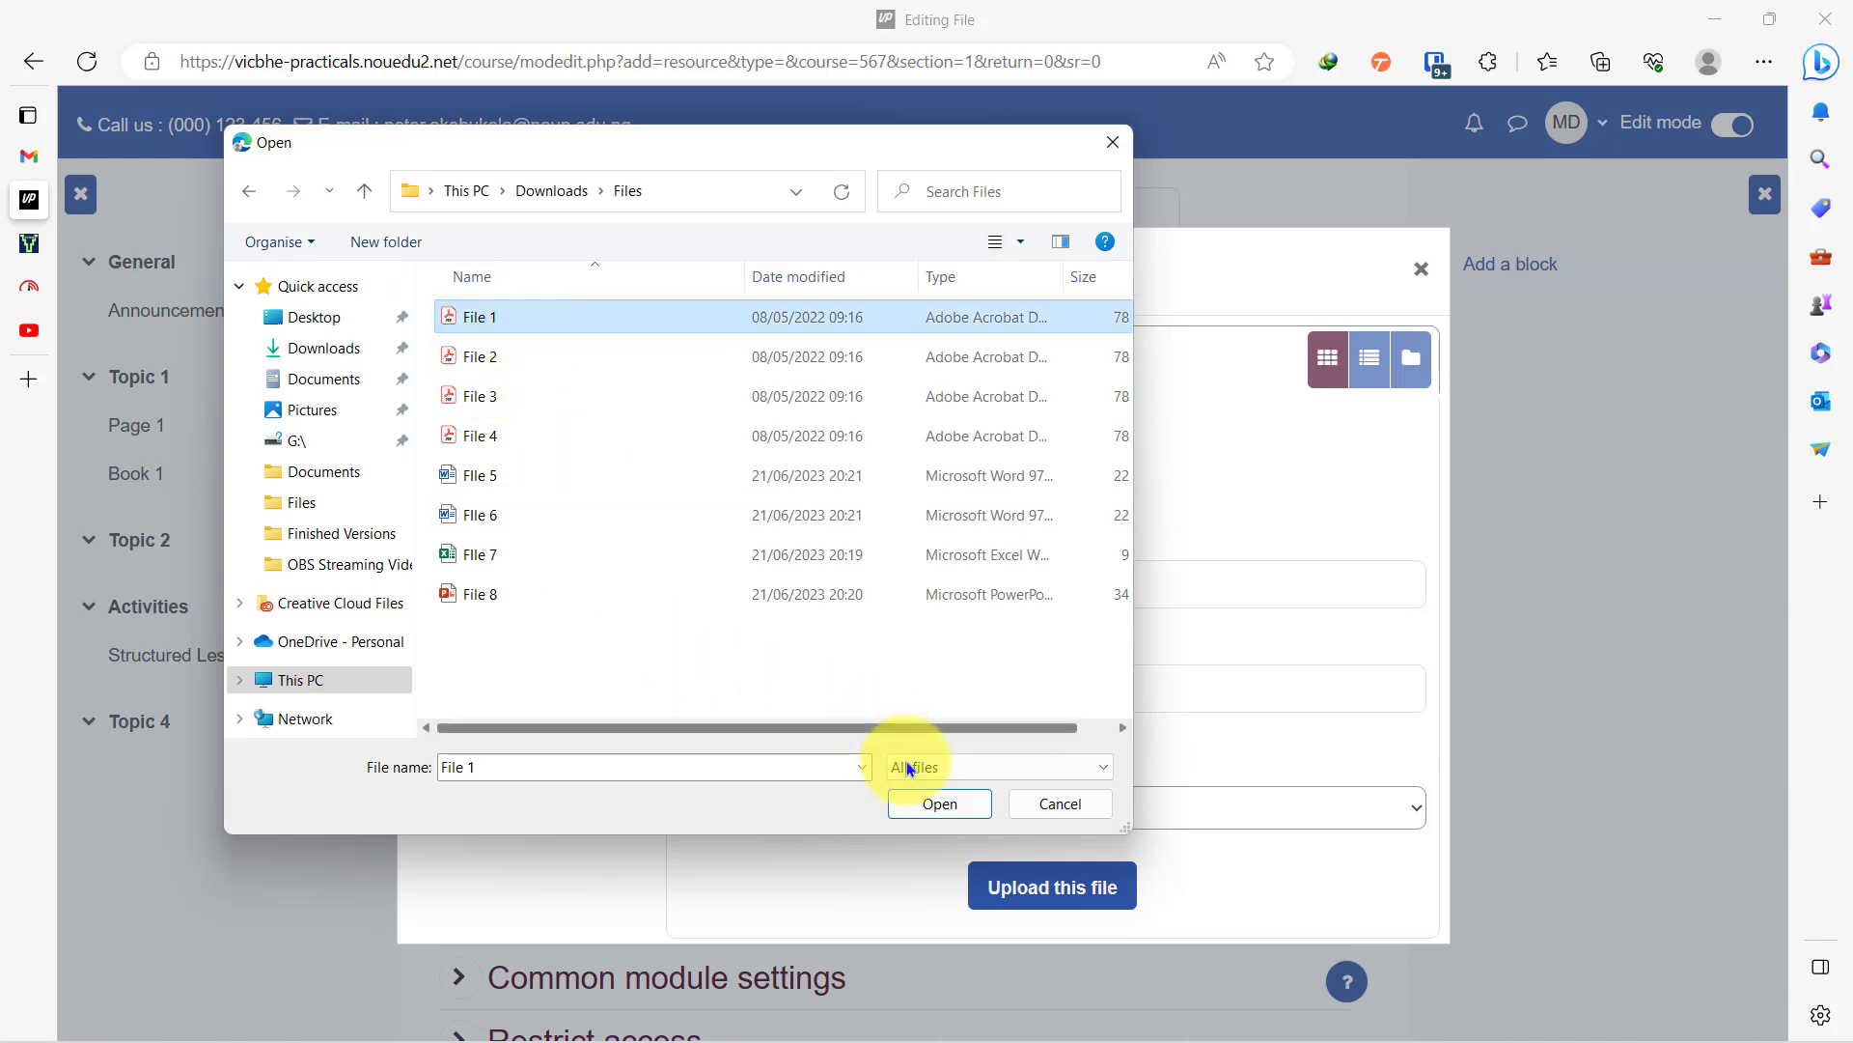
{"action": "double_click", "coordinate": [532, 323]}
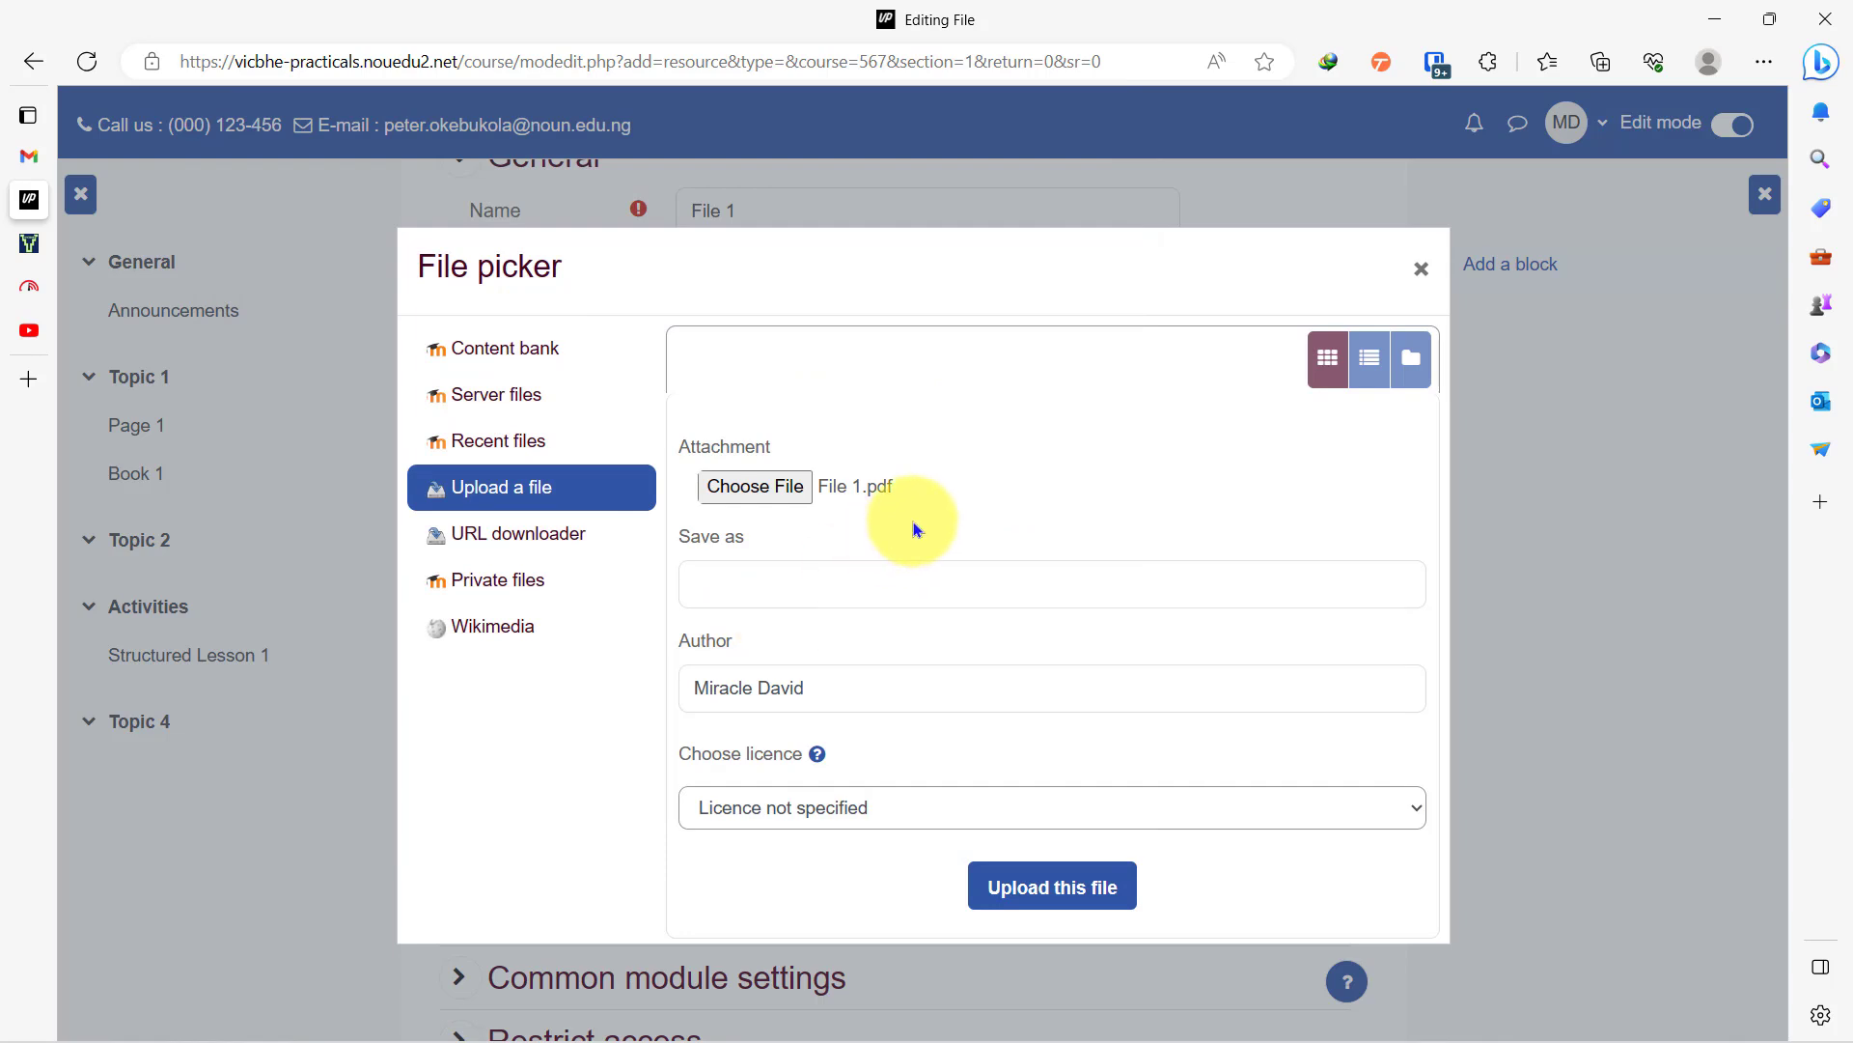
{"action": "left_click", "coordinate": [1077, 898]}
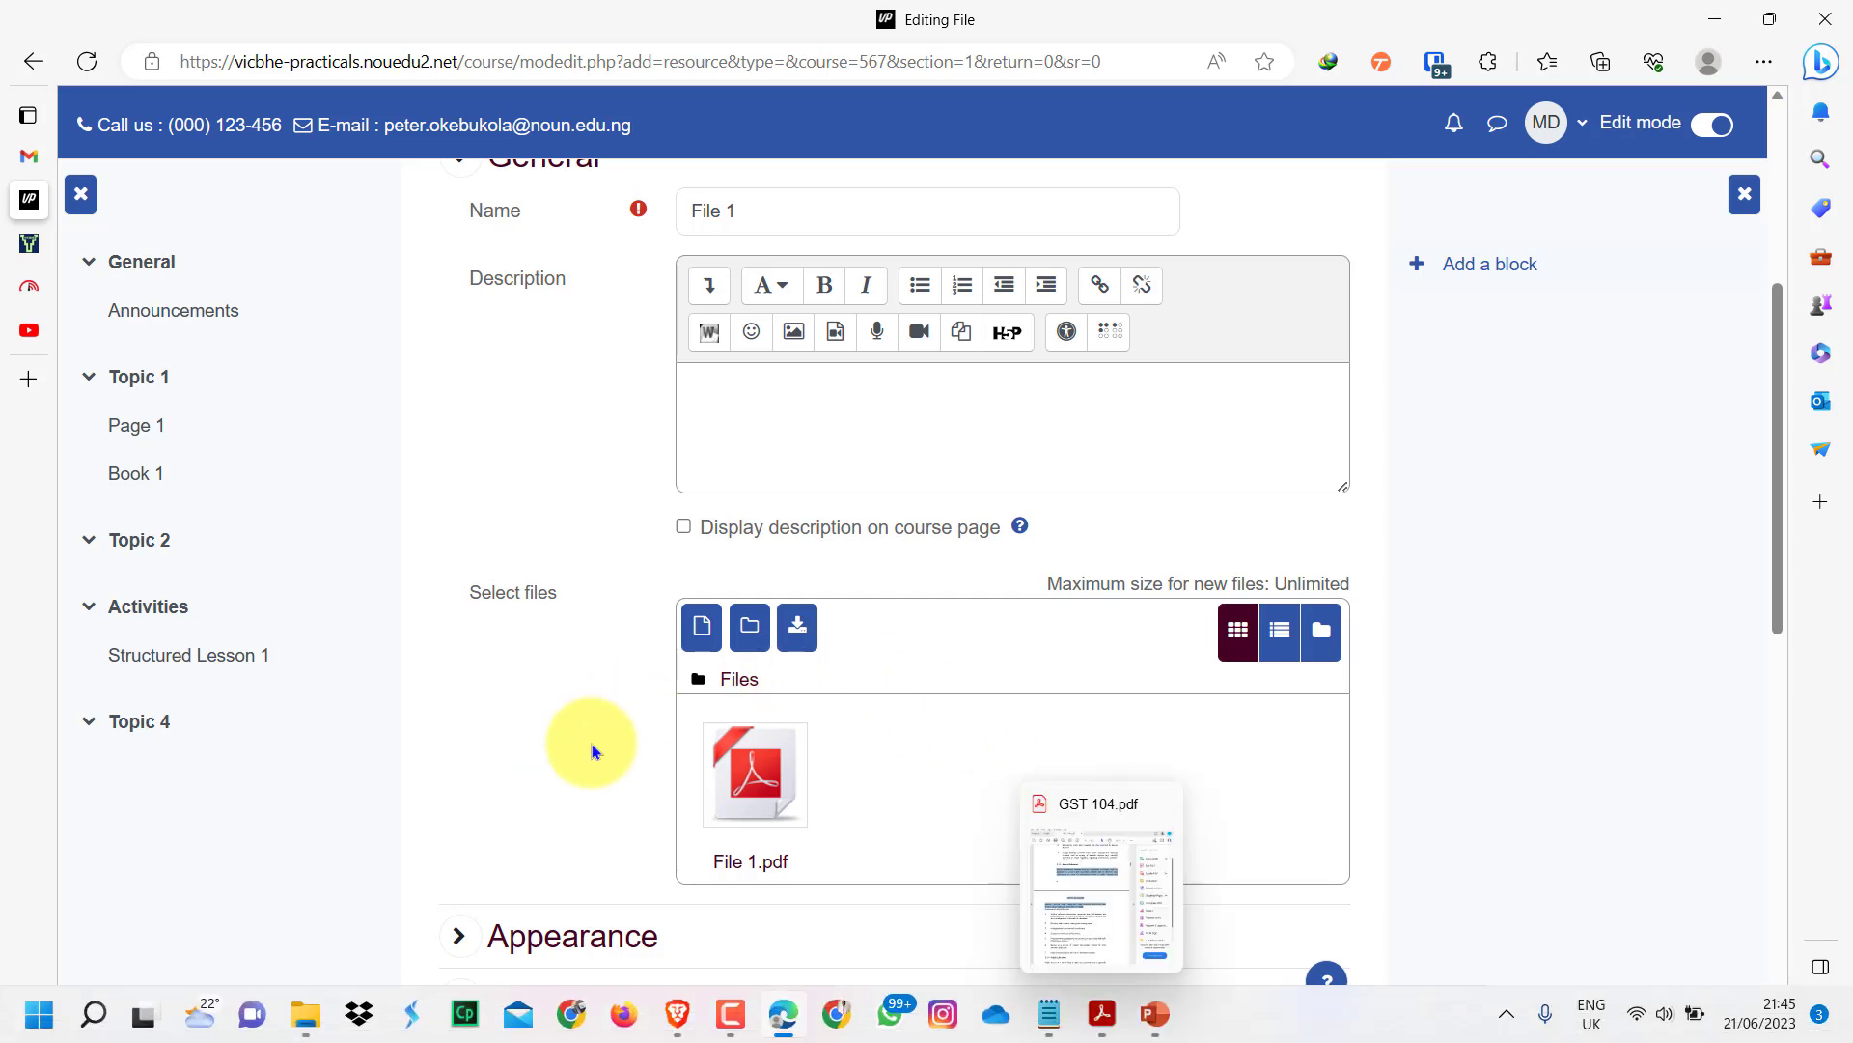
Step: Expand Appearance and review the Display choices, leaving it at Automatic
{"action": "scroll", "coordinate": [608, 676], "scroll_direction": "down", "scroll_amount": 5}
{"action": "left_click", "coordinate": [625, 470]}
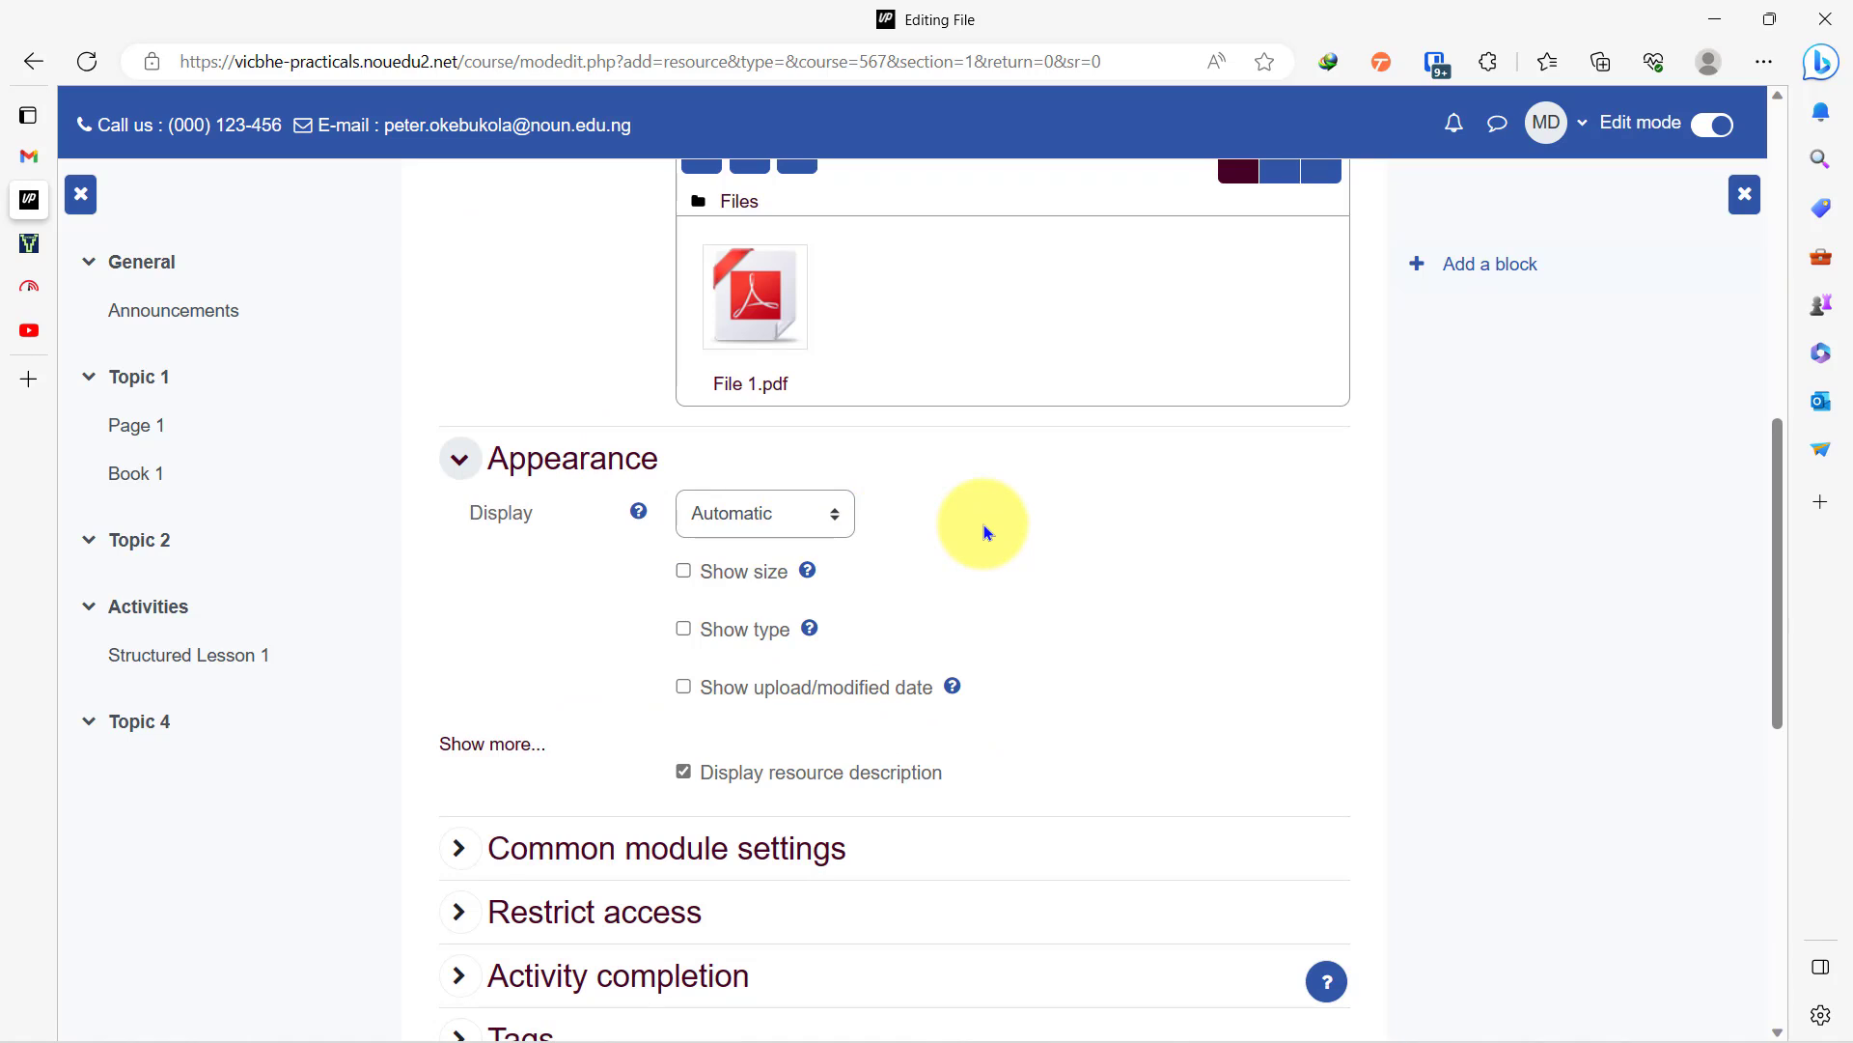
{"action": "left_click", "coordinate": [796, 514]}
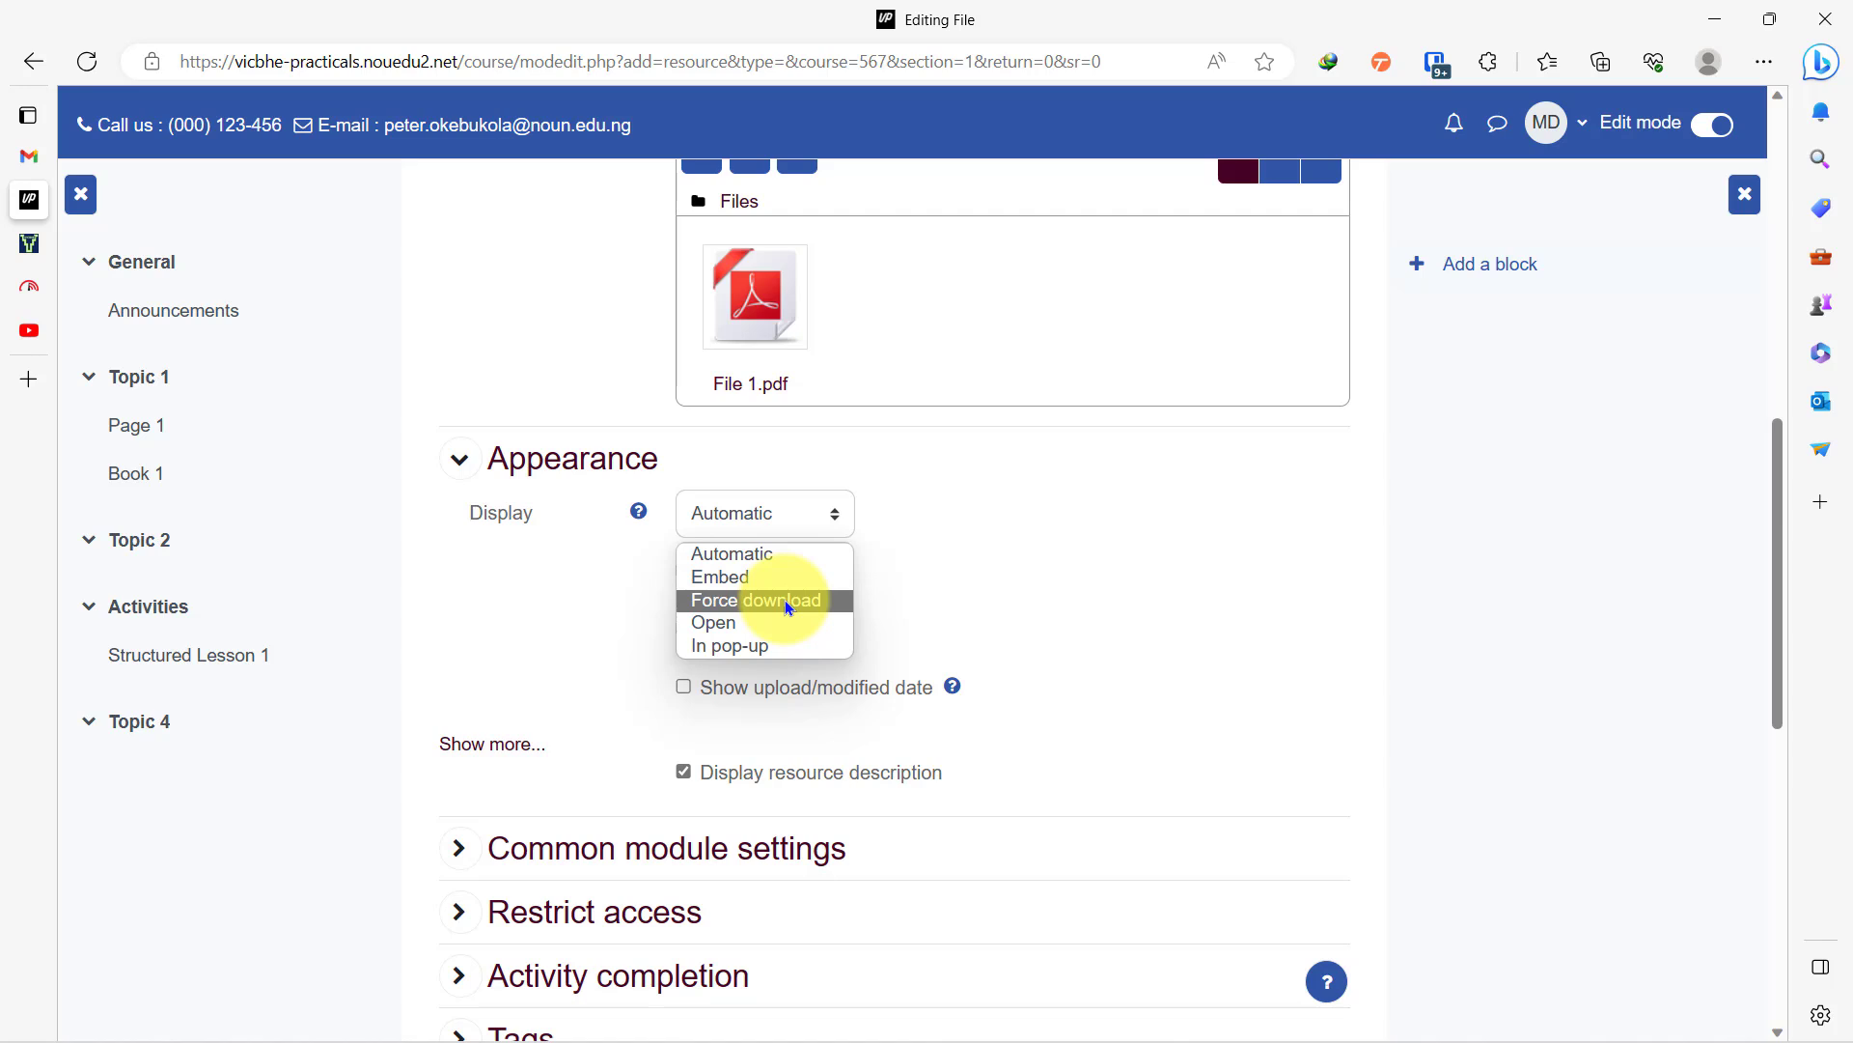
Step: Keep Display at Automatic, show file size and type, and save File 1 to the course
{"action": "left_click", "coordinate": [772, 552]}
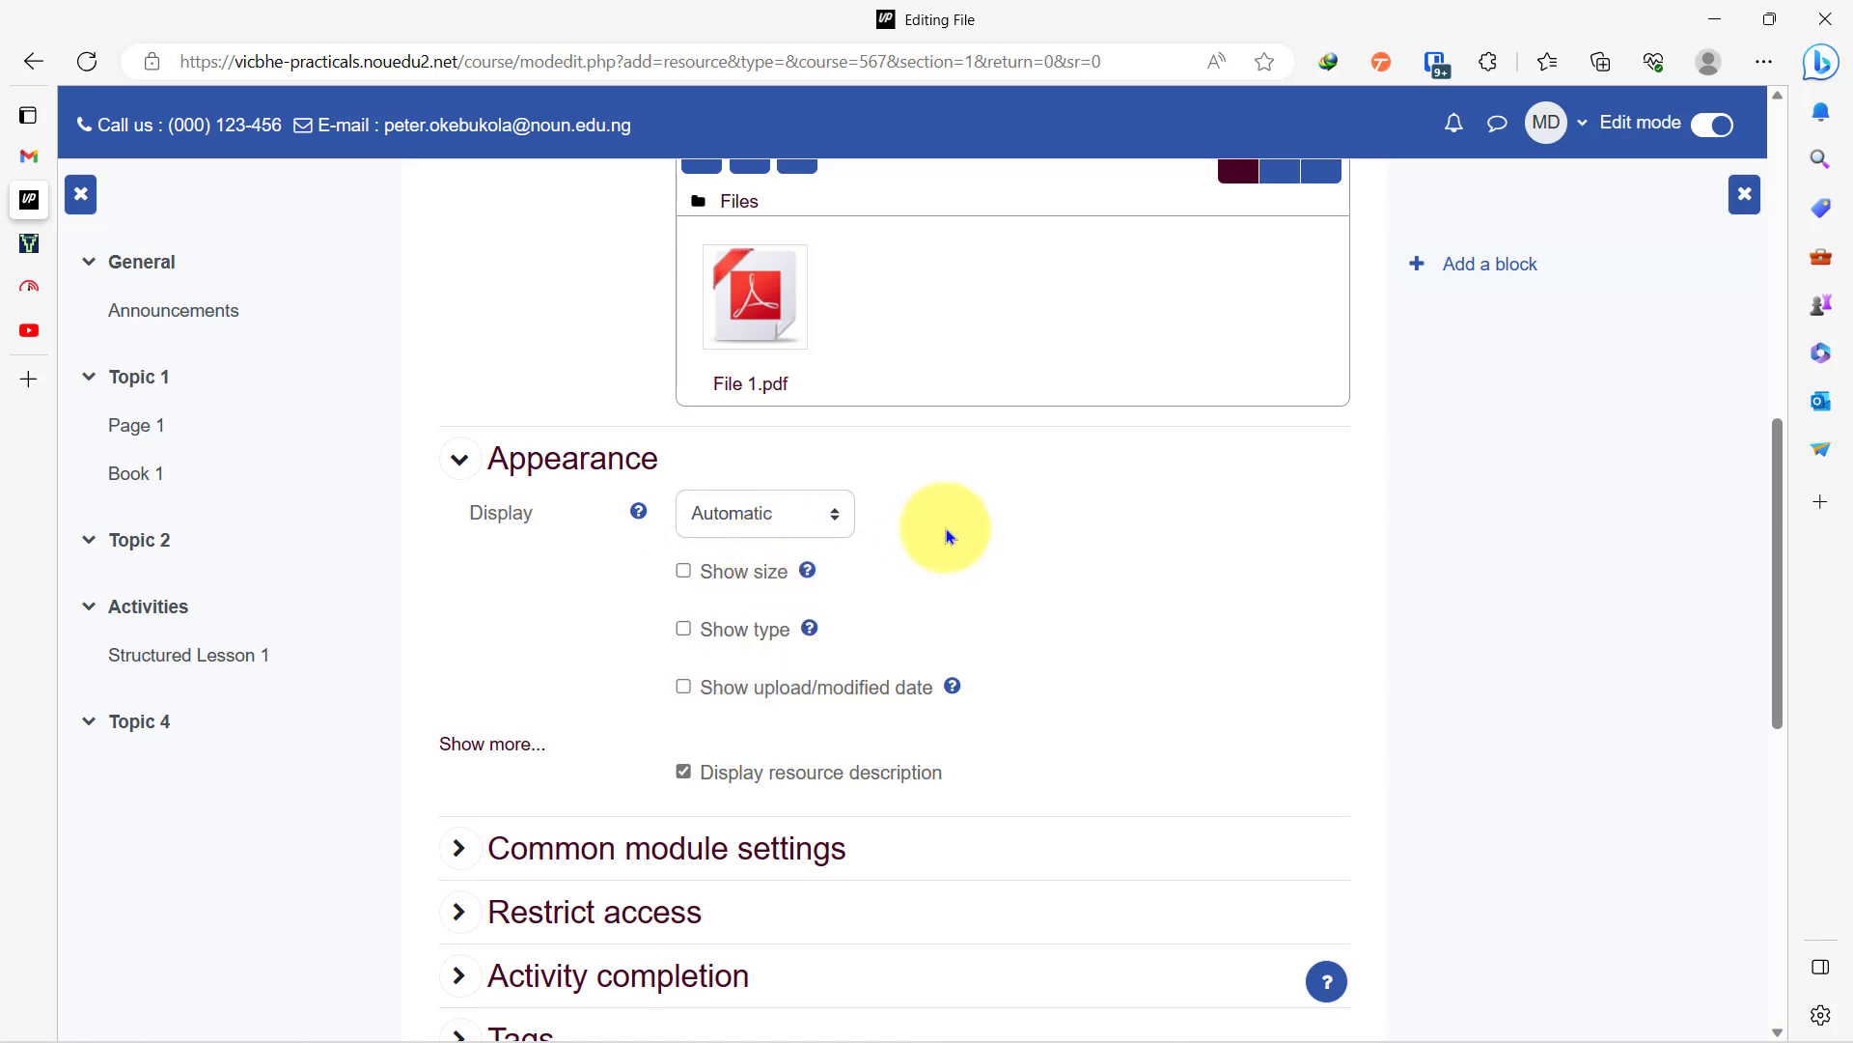
{"action": "left_click", "coordinate": [685, 573]}
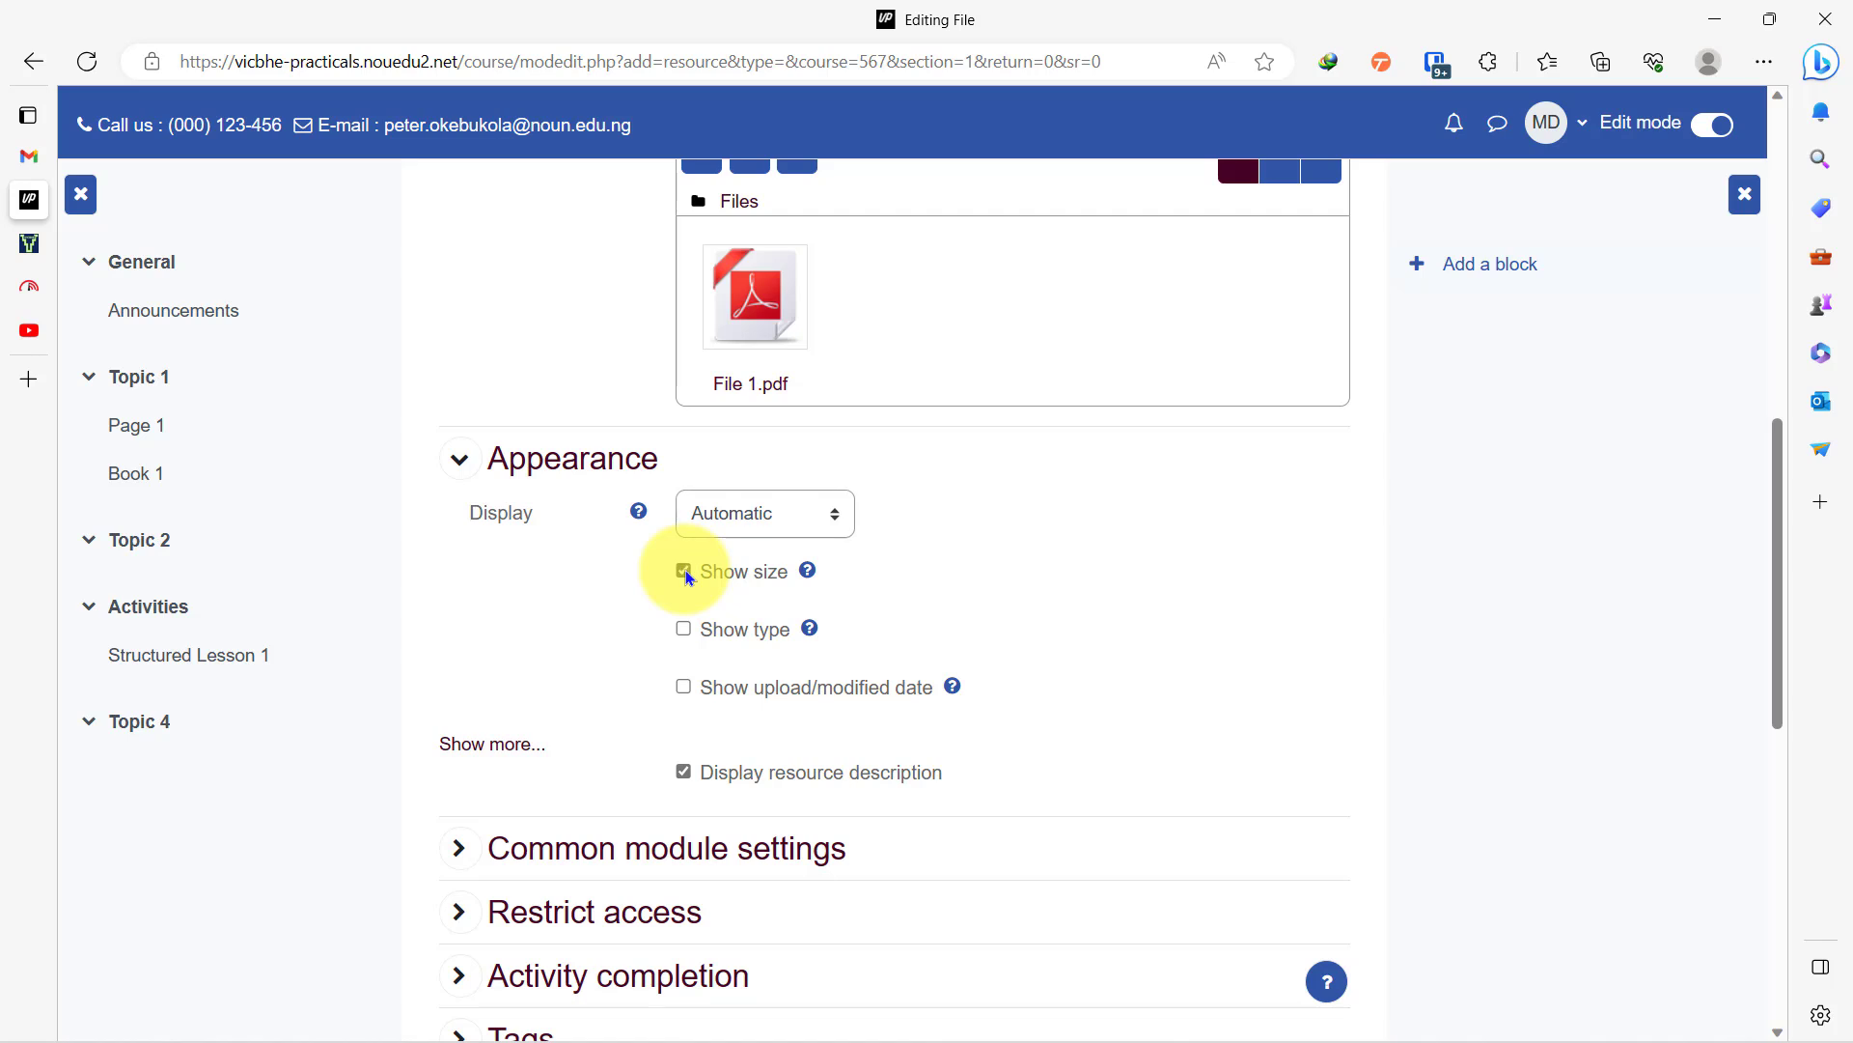
{"action": "left_click", "coordinate": [686, 629]}
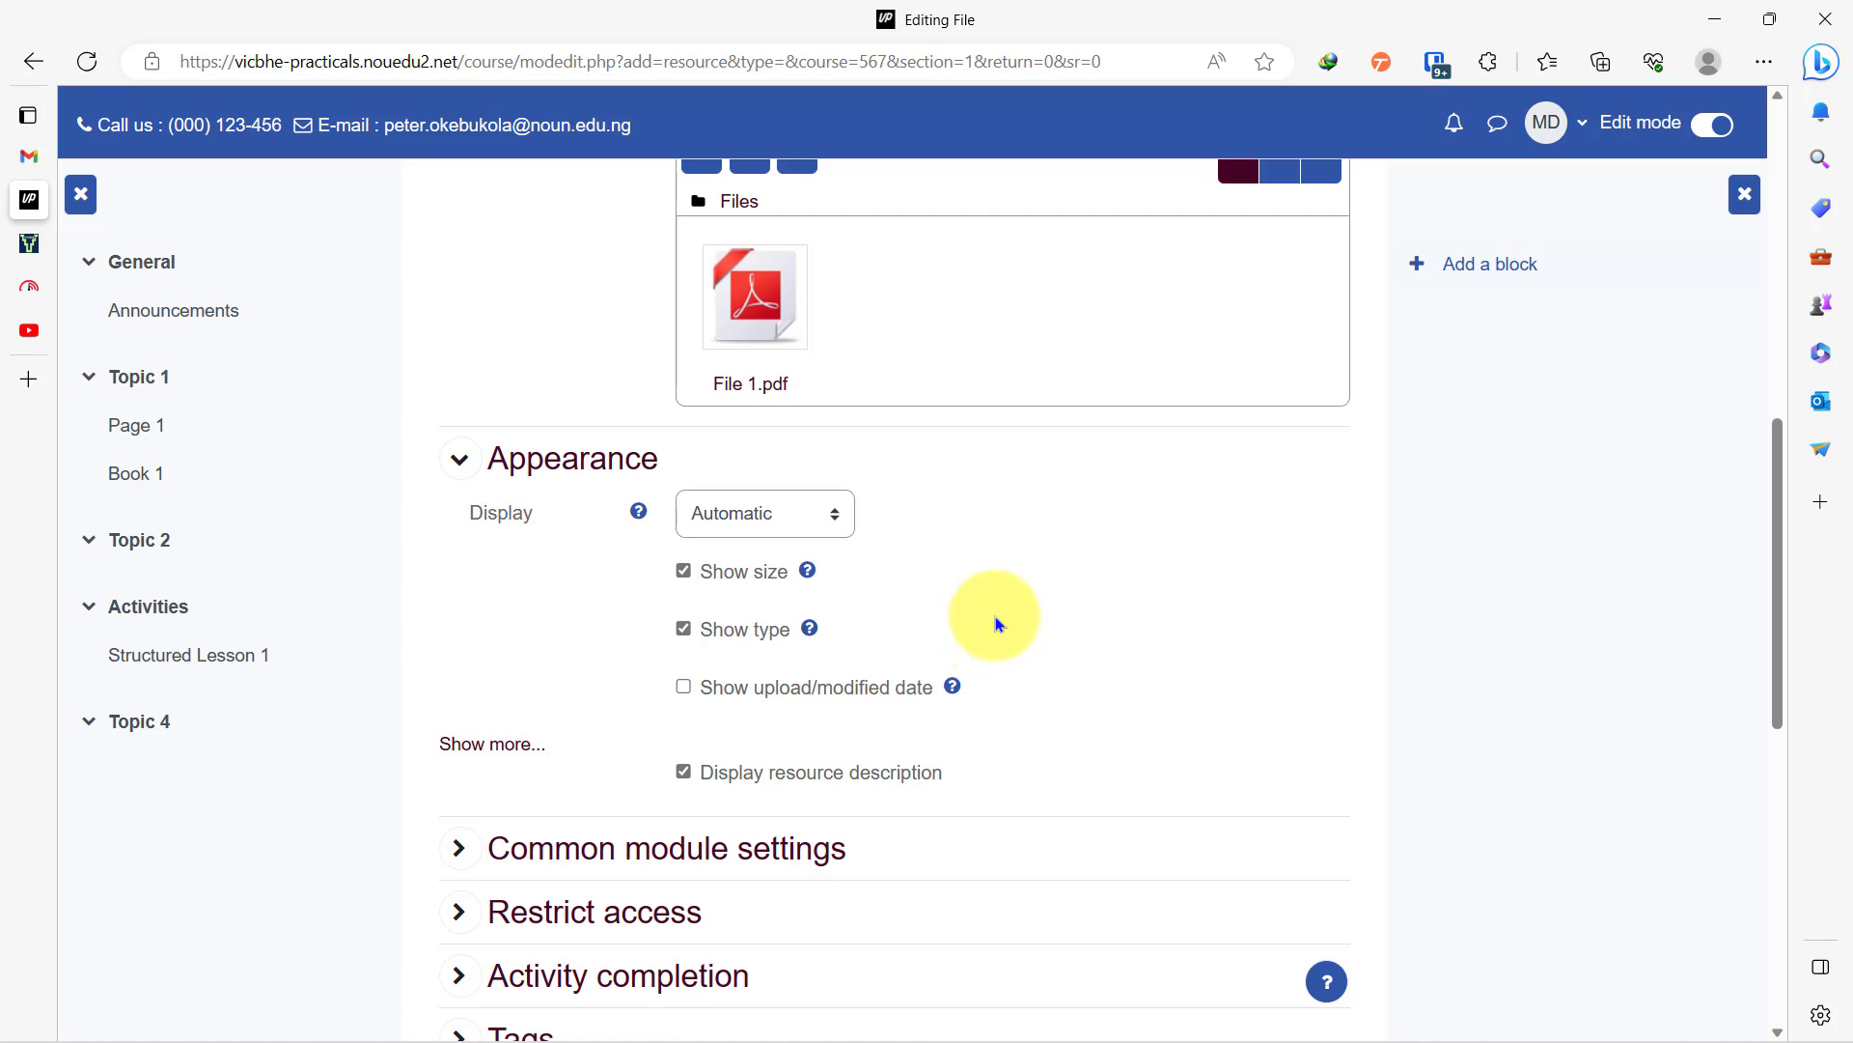
{"action": "scroll", "coordinate": [999, 623], "scroll_direction": "down", "scroll_amount": 5}
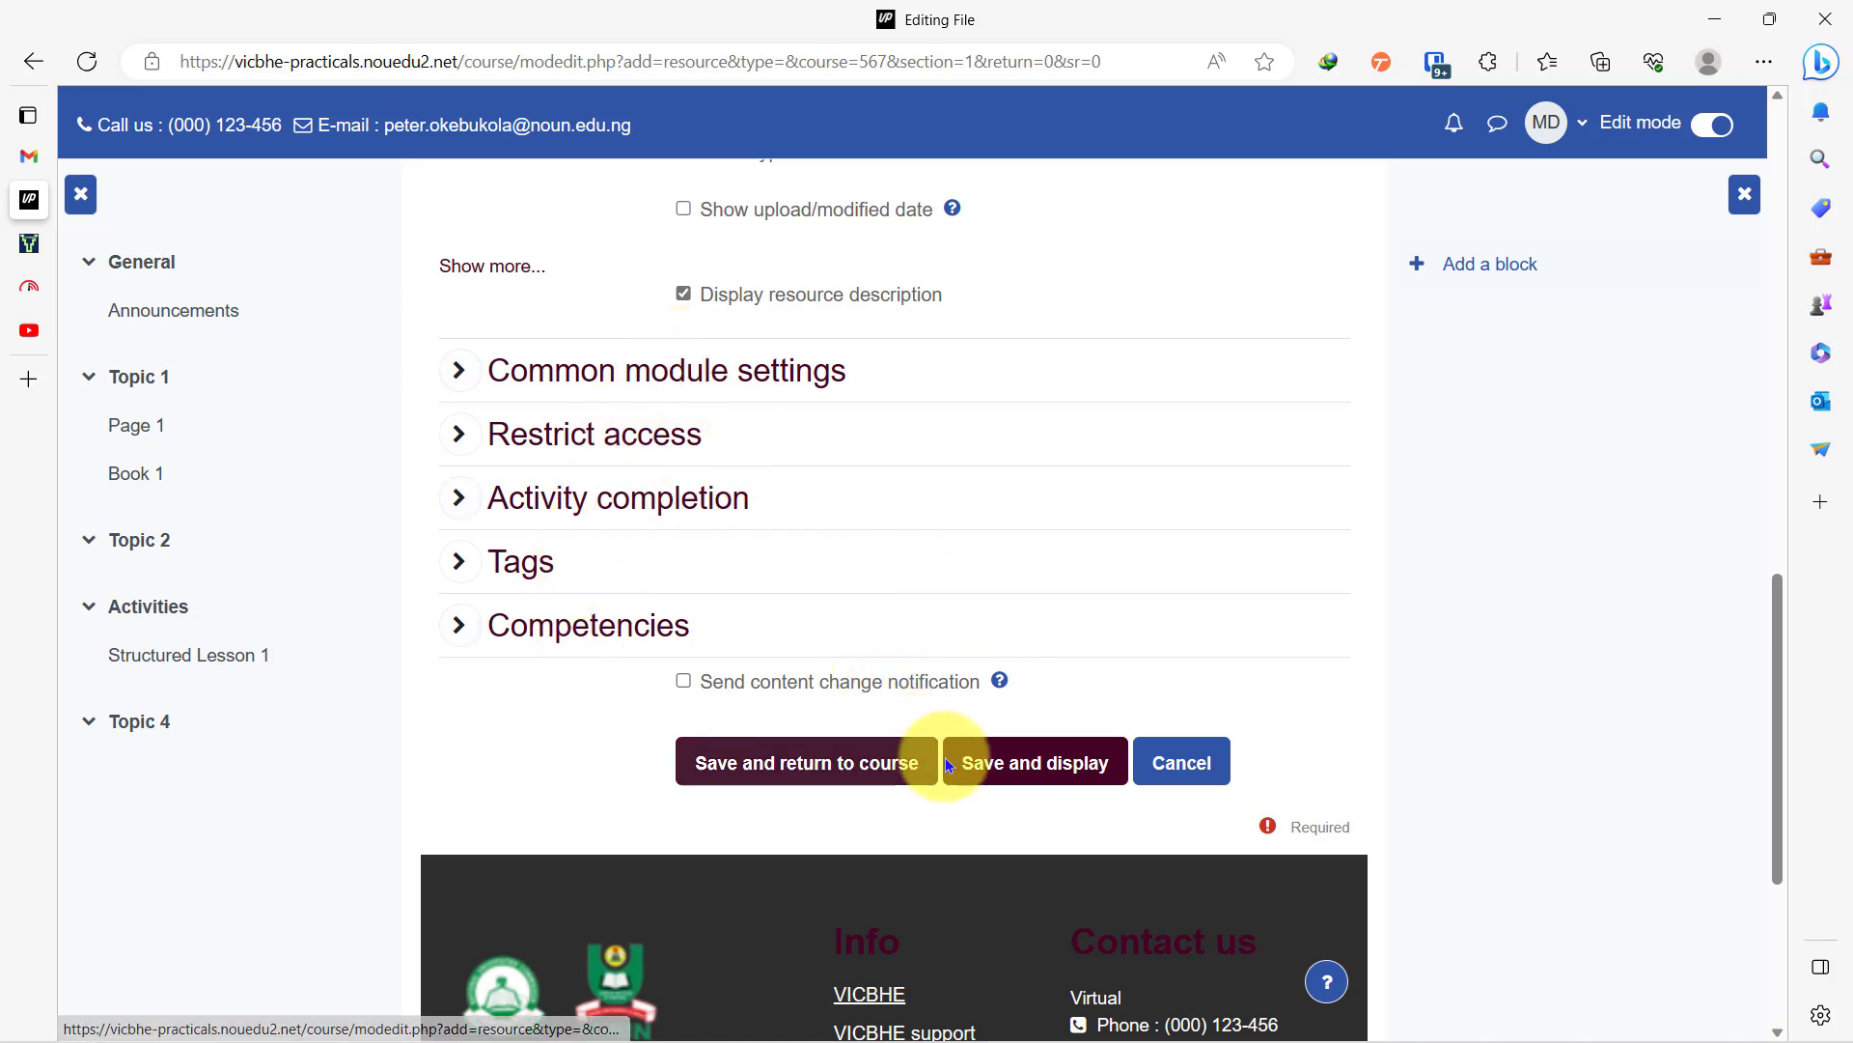
{"action": "left_click", "coordinate": [860, 770]}
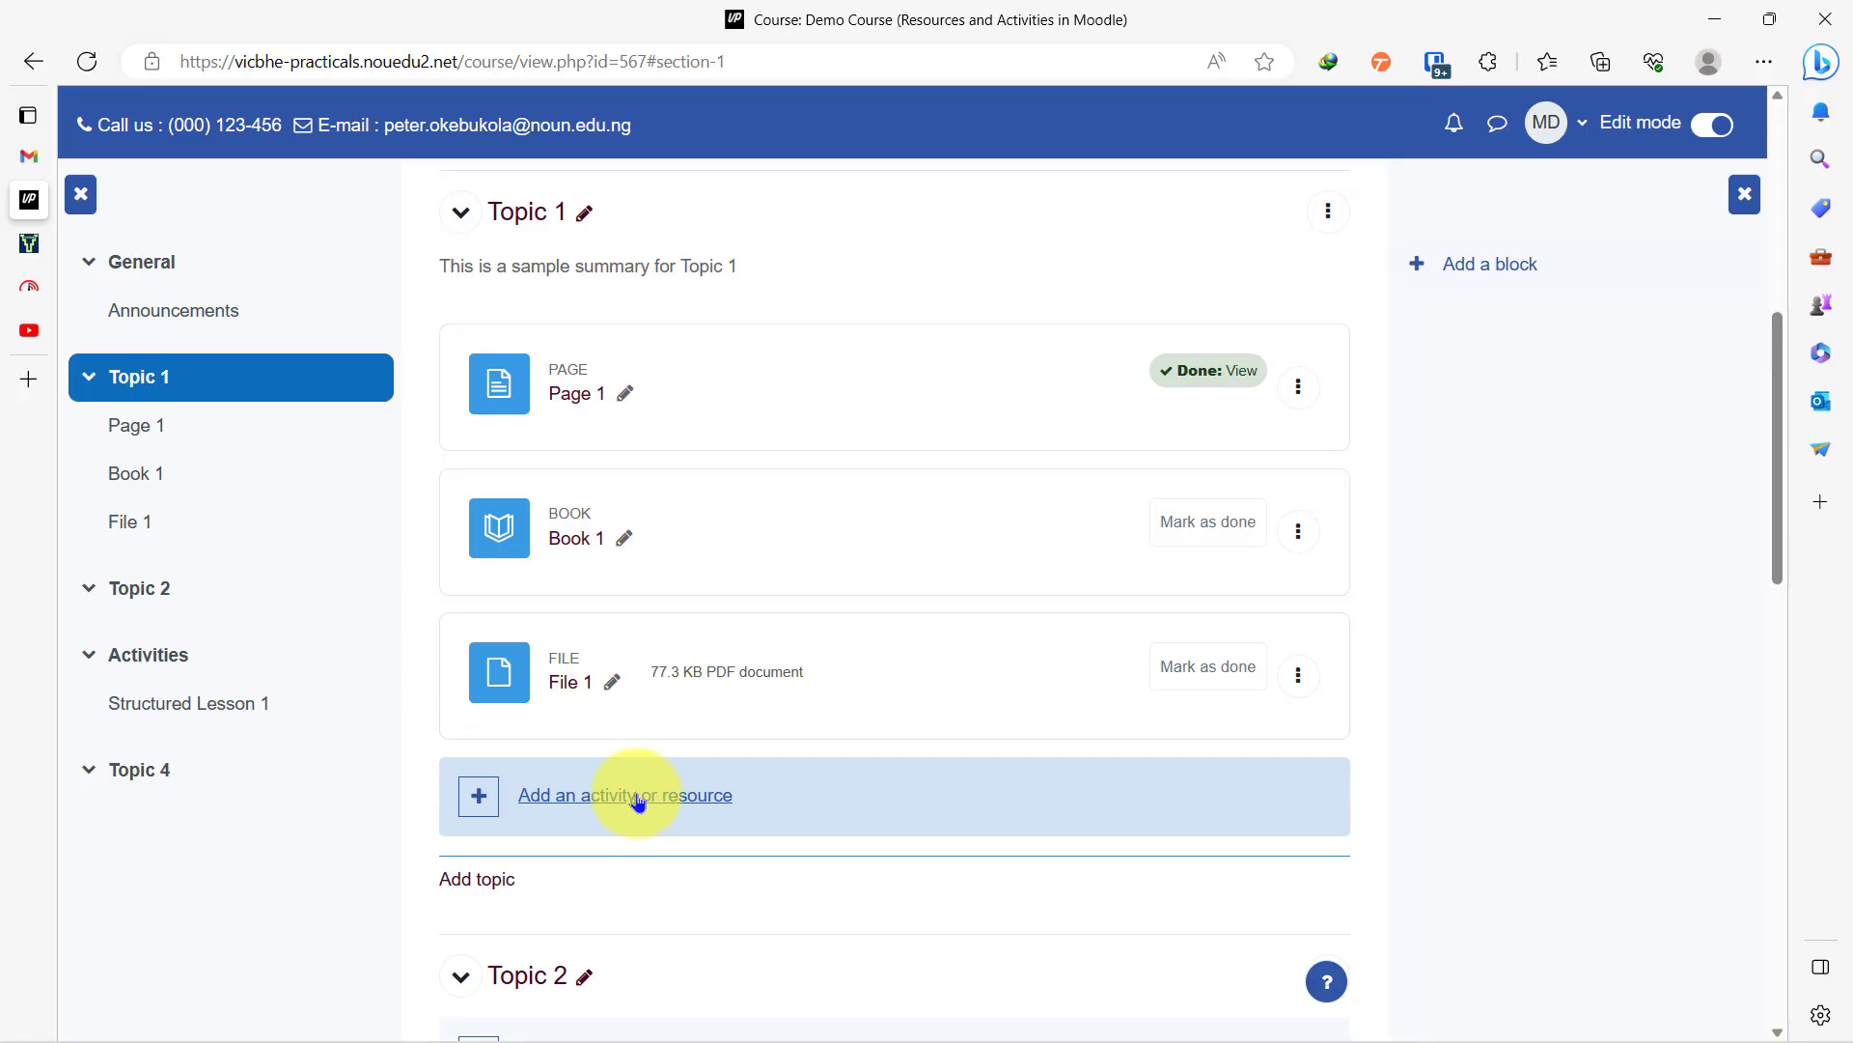
Step: Read the URL resource description in the resource chooser, then close it
{"action": "left_click", "coordinate": [637, 797]}
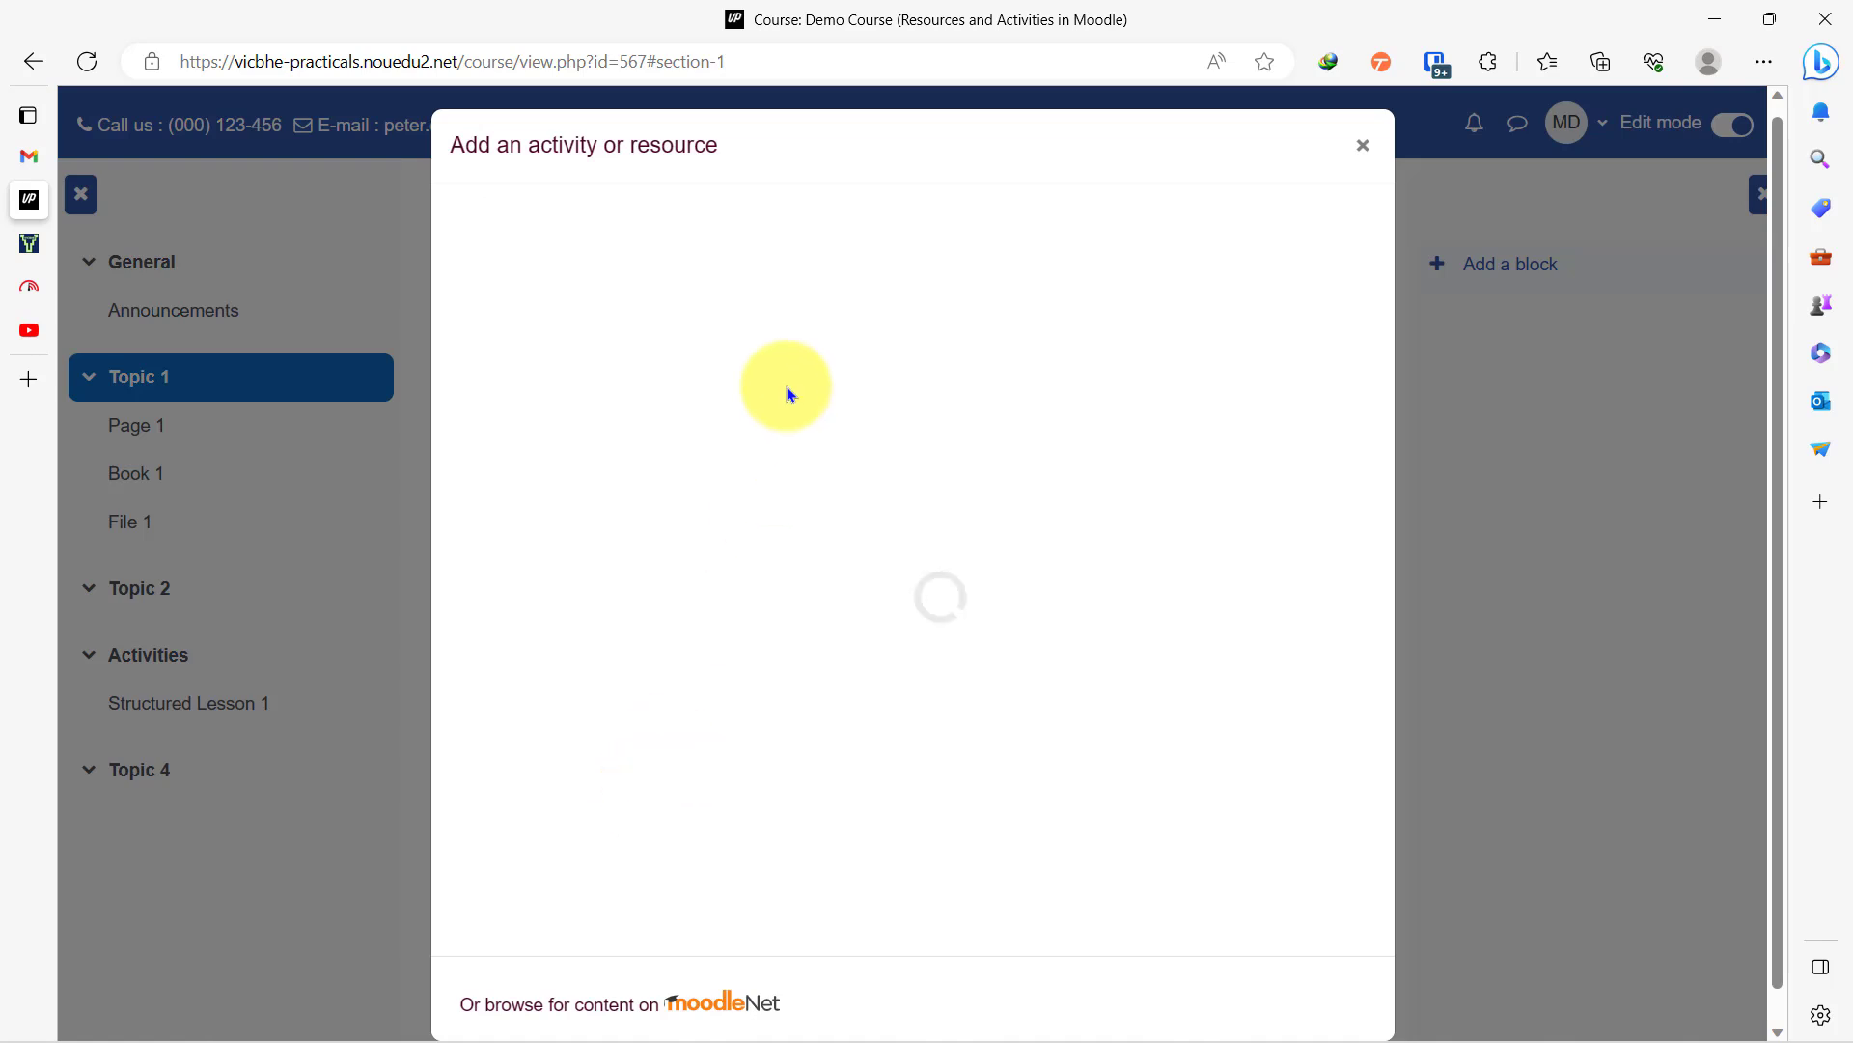
{"action": "left_click", "coordinate": [708, 307]}
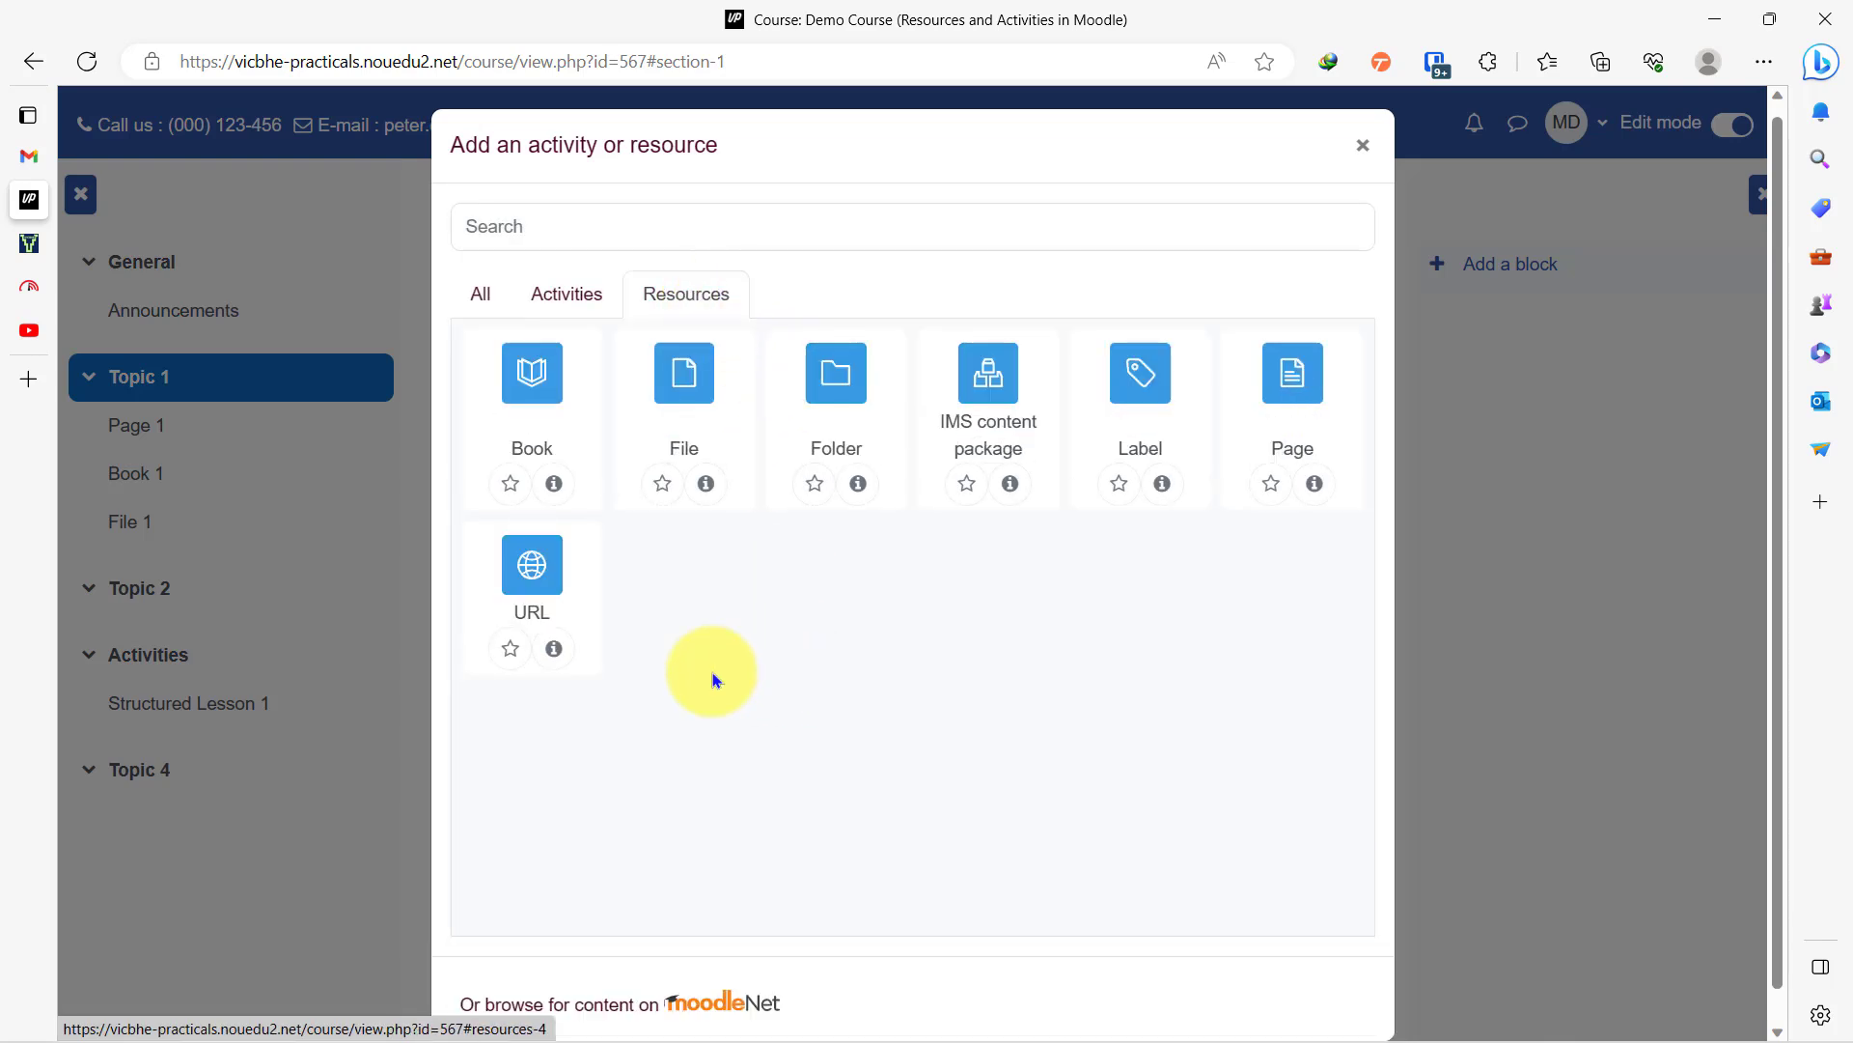
{"action": "left_click", "coordinate": [553, 650]}
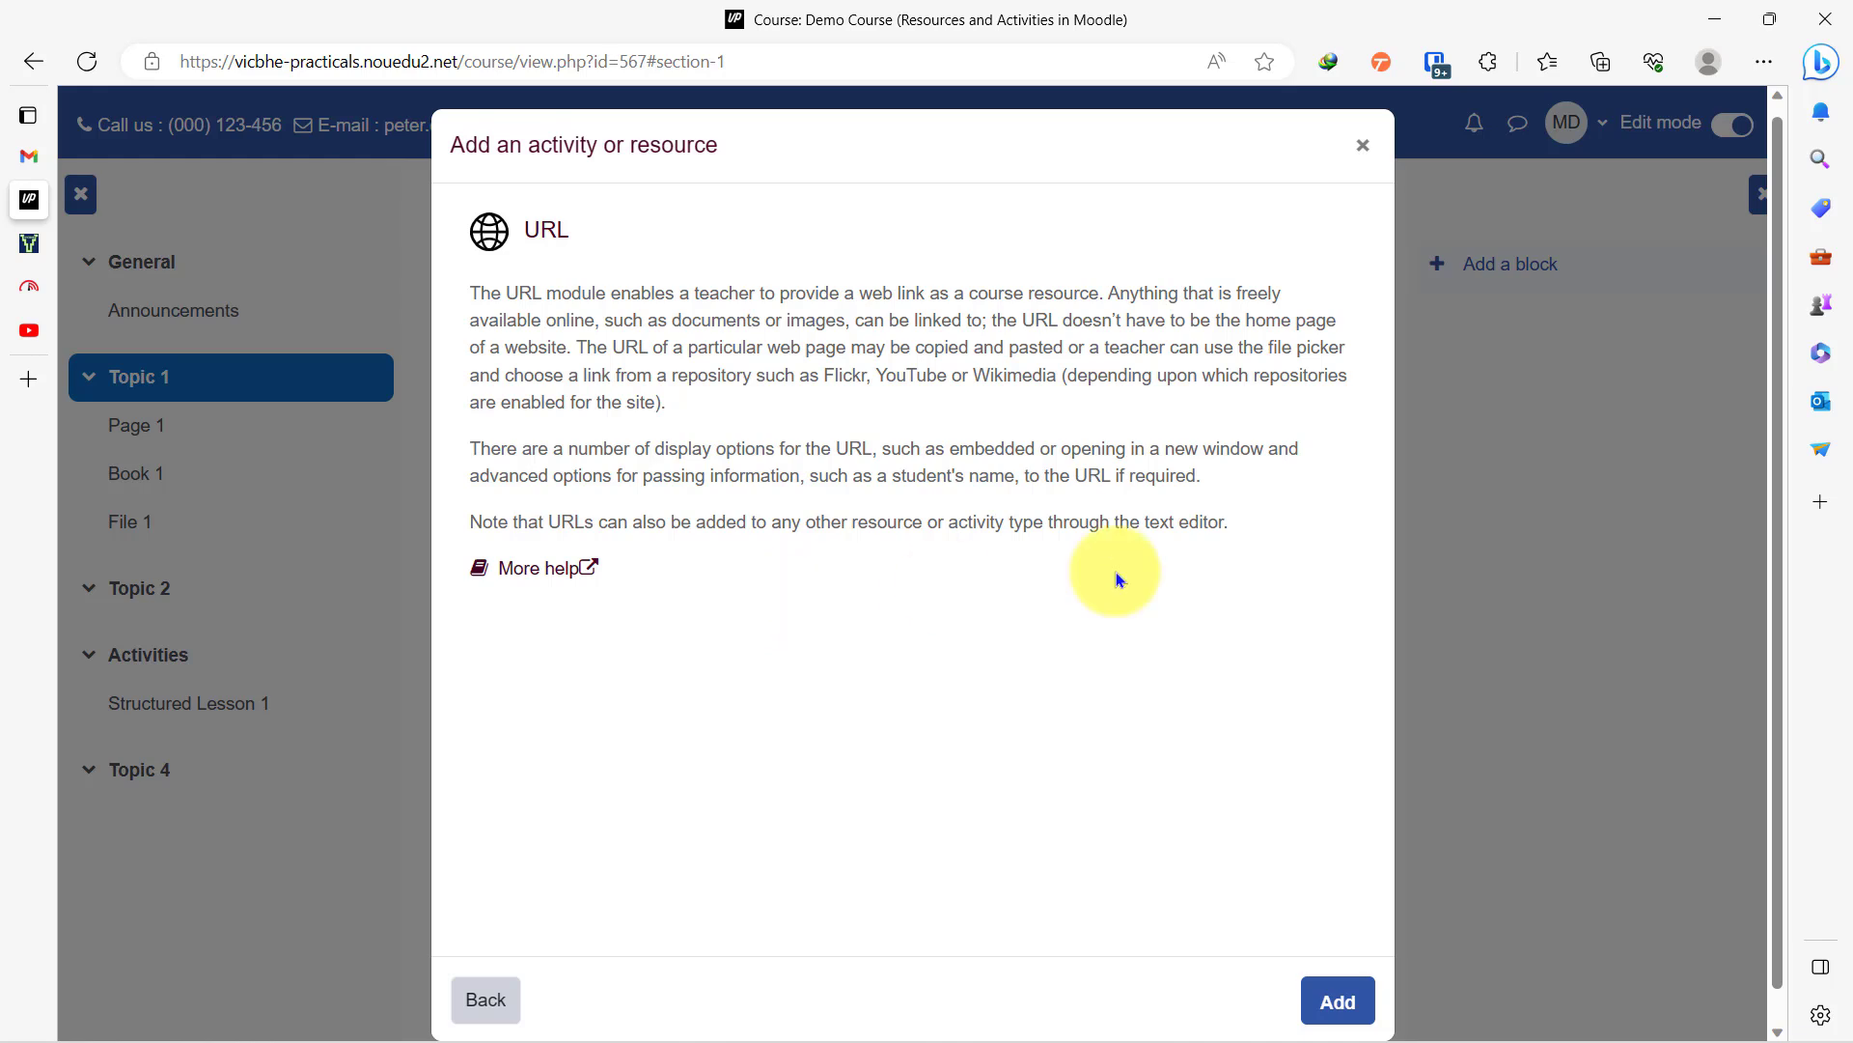
{"action": "left_click", "coordinate": [1362, 150]}
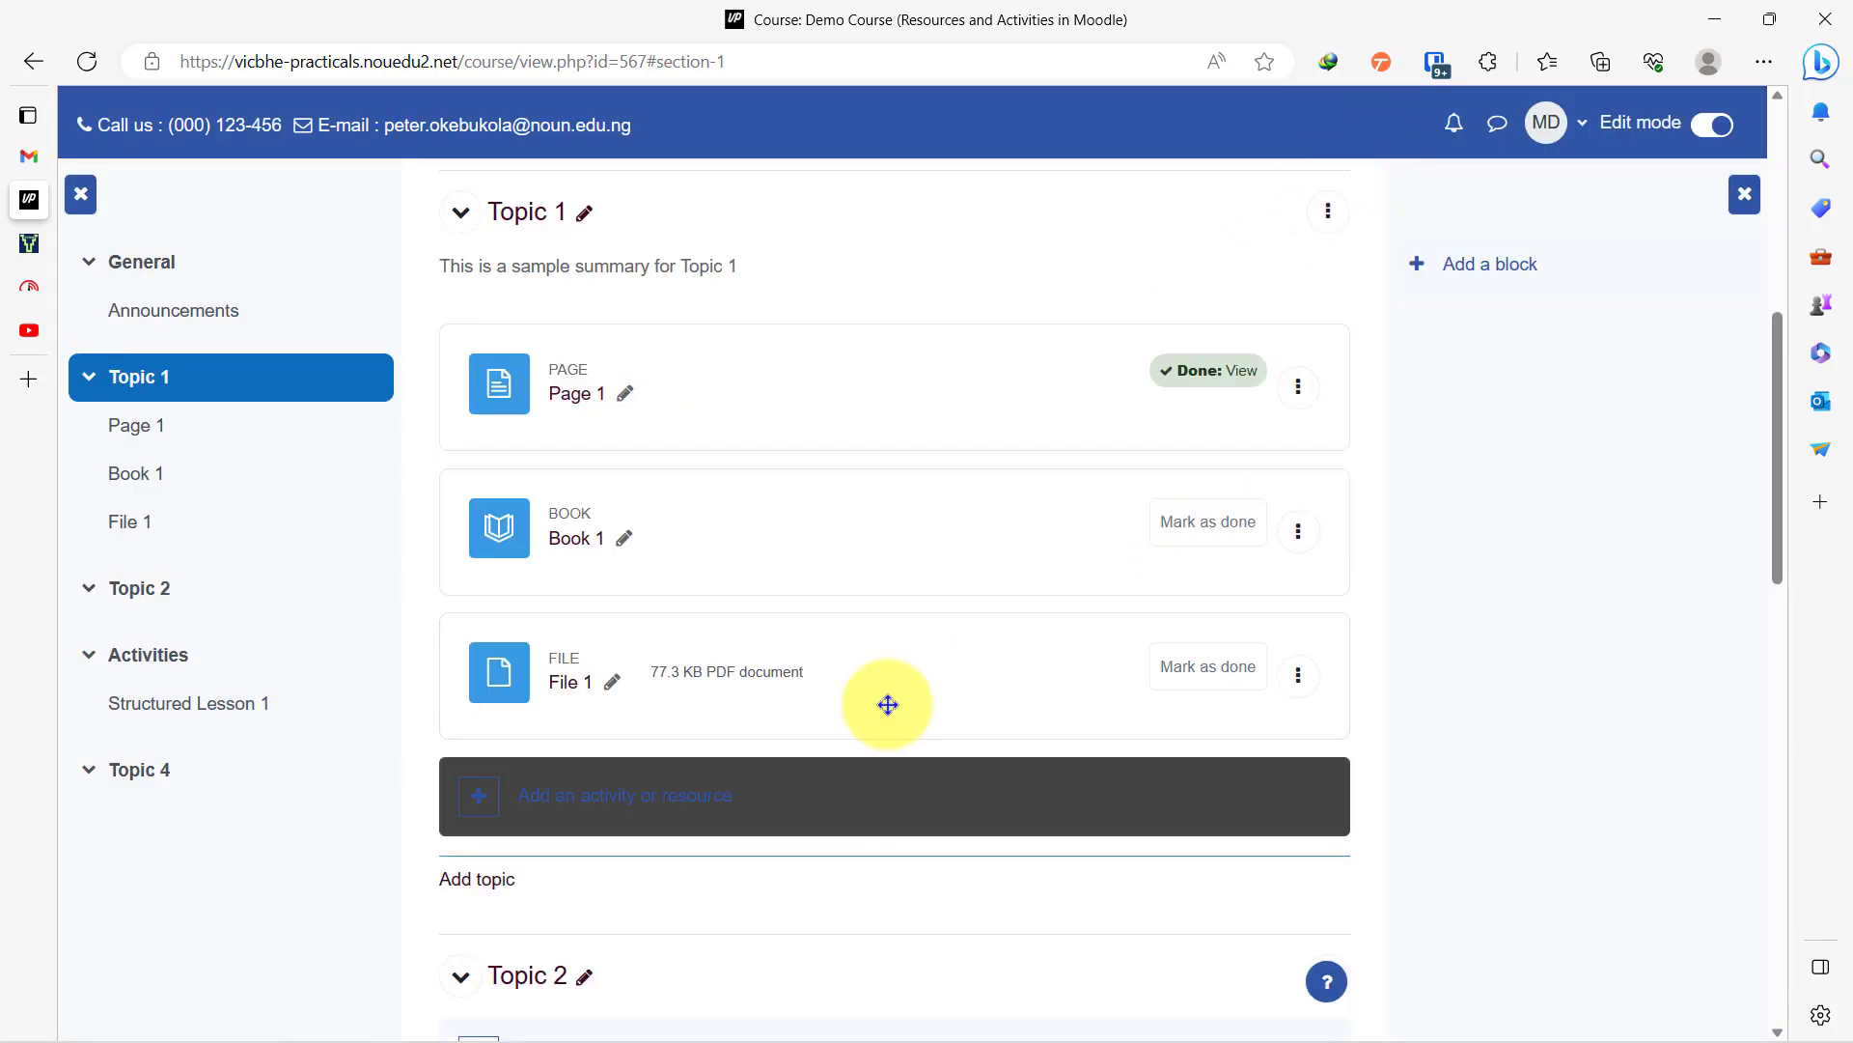
Step: Pick the URL resource from the Resources tab for Topic 1
{"action": "left_click", "coordinate": [675, 815]}
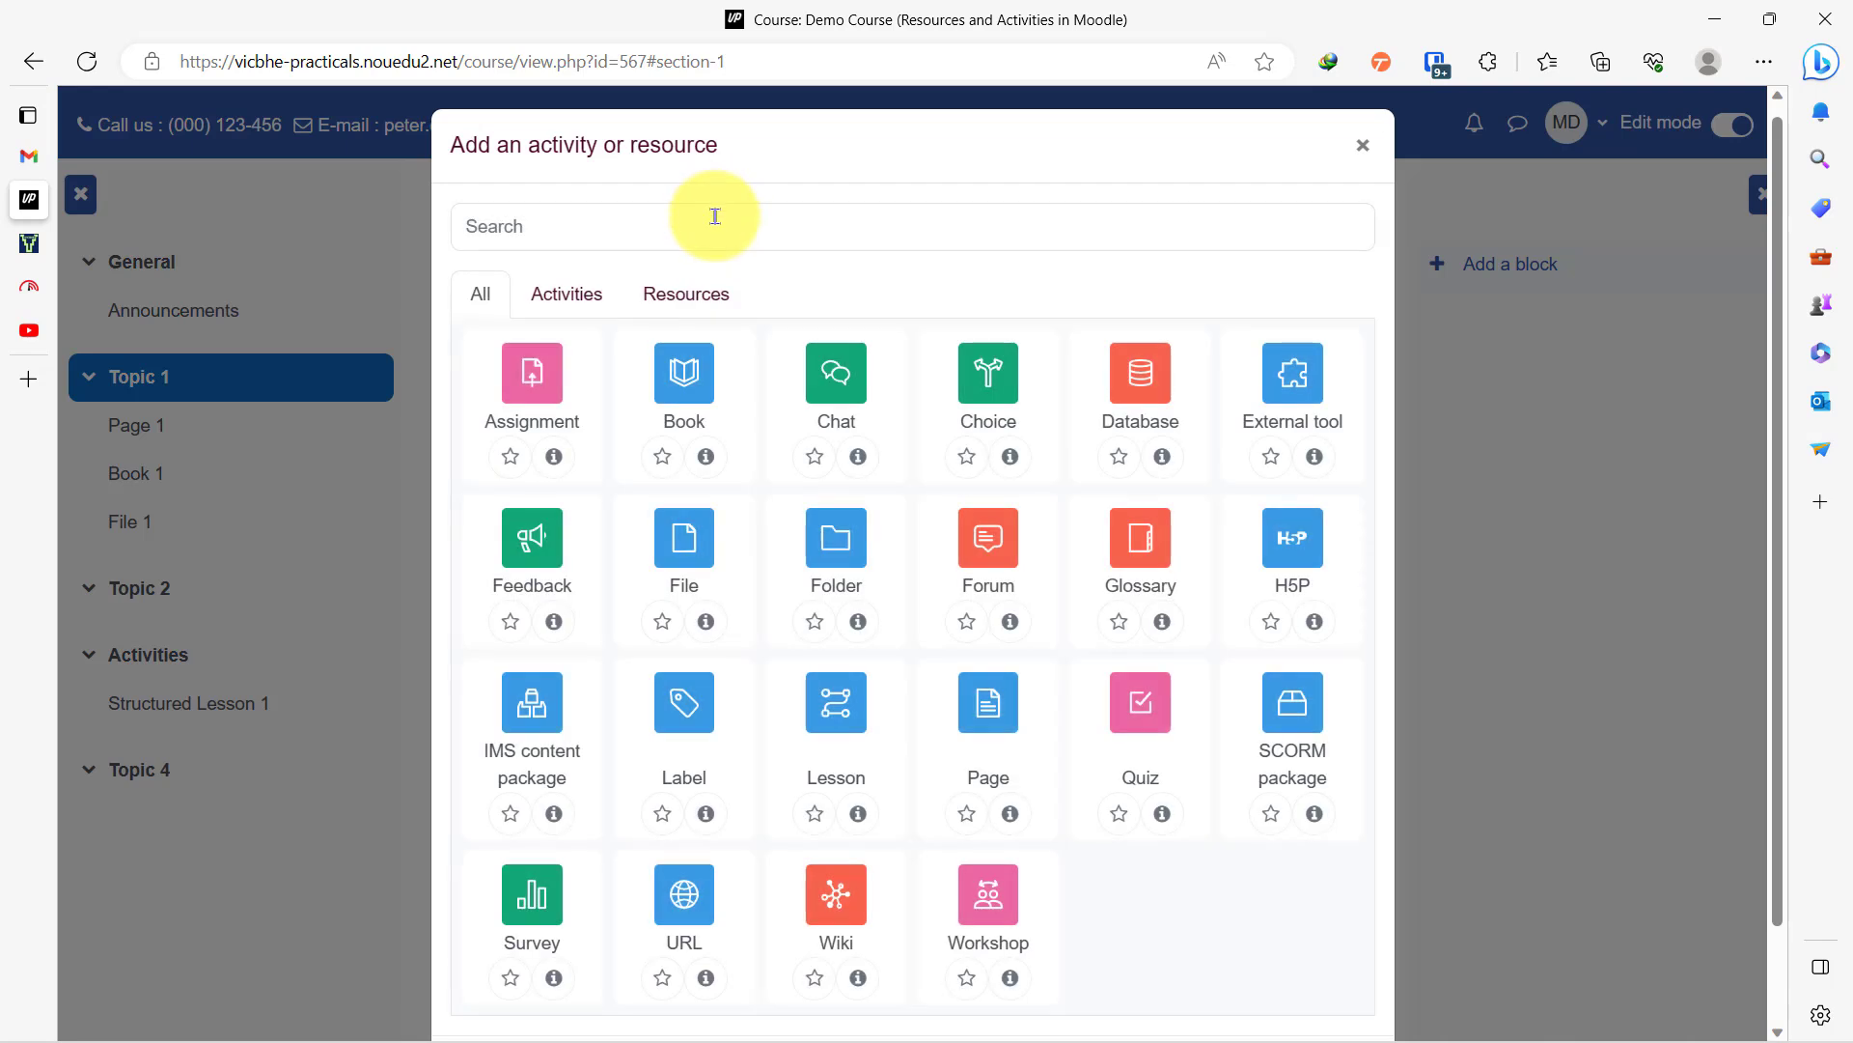
{"action": "left_click", "coordinate": [697, 299]}
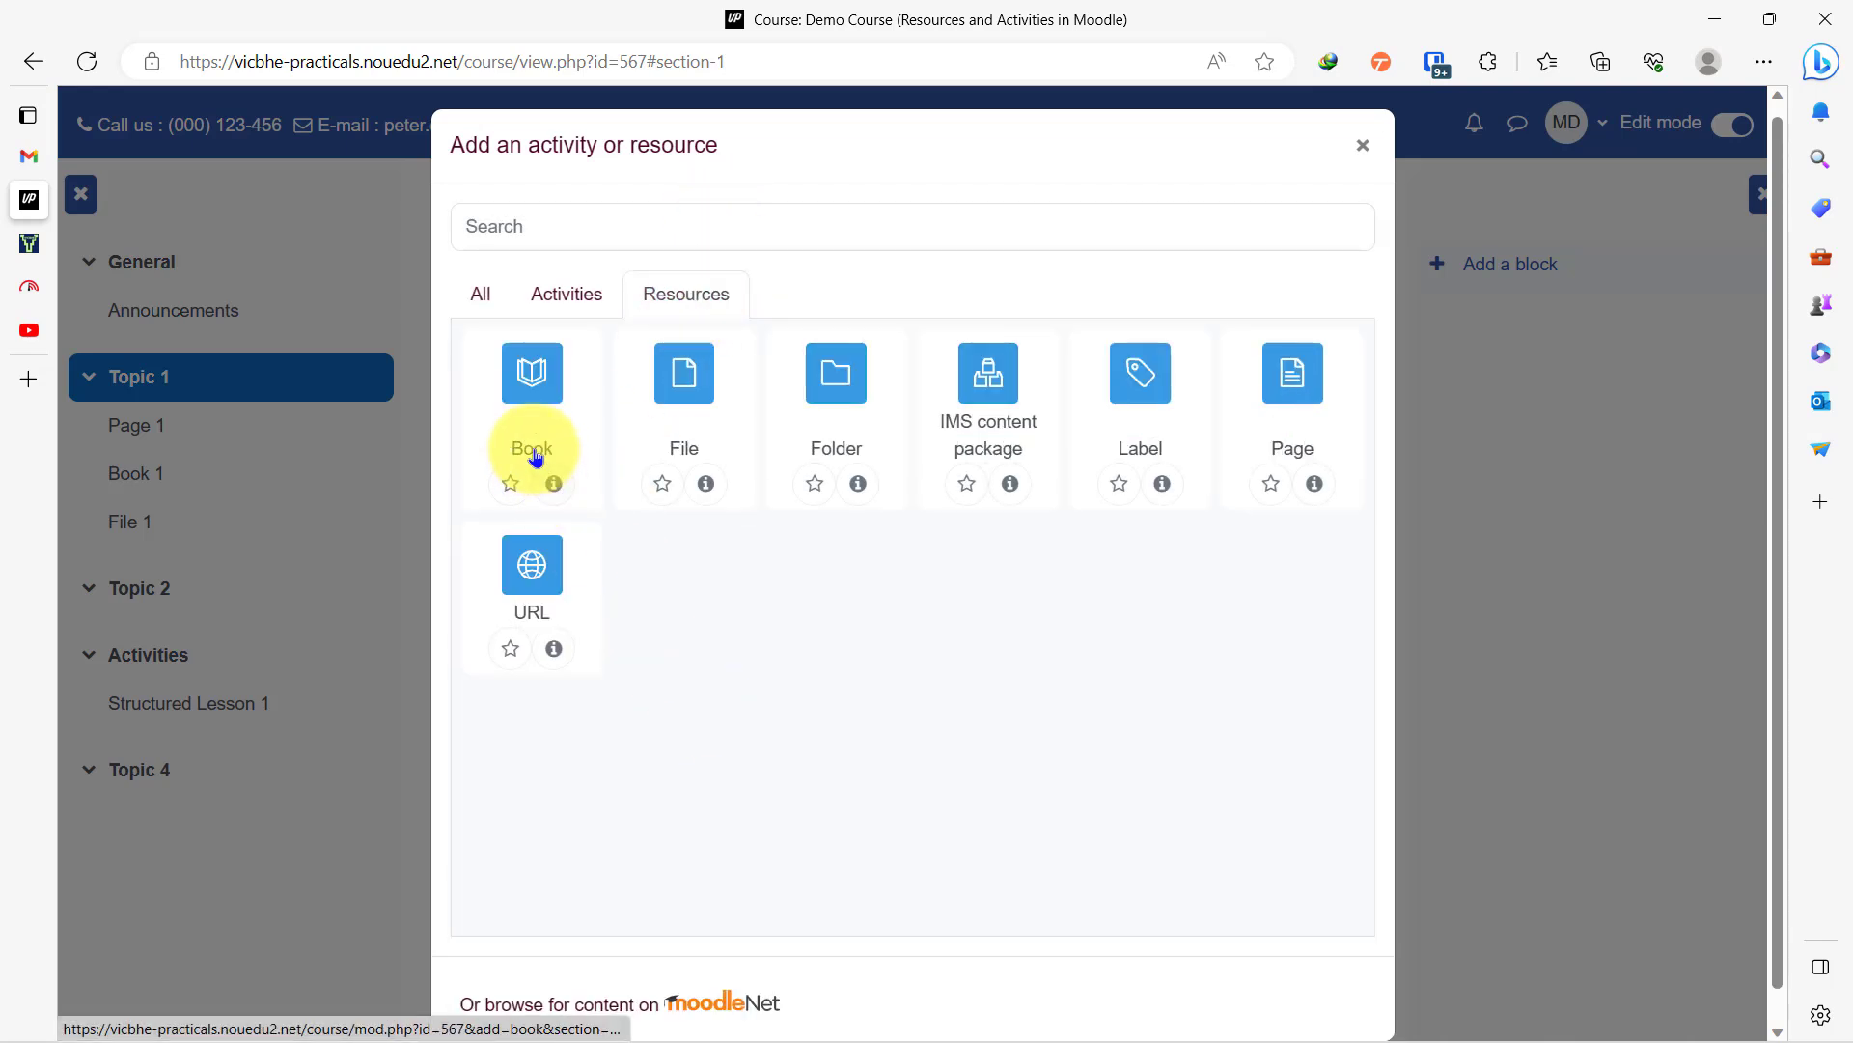
{"action": "left_click", "coordinate": [532, 570]}
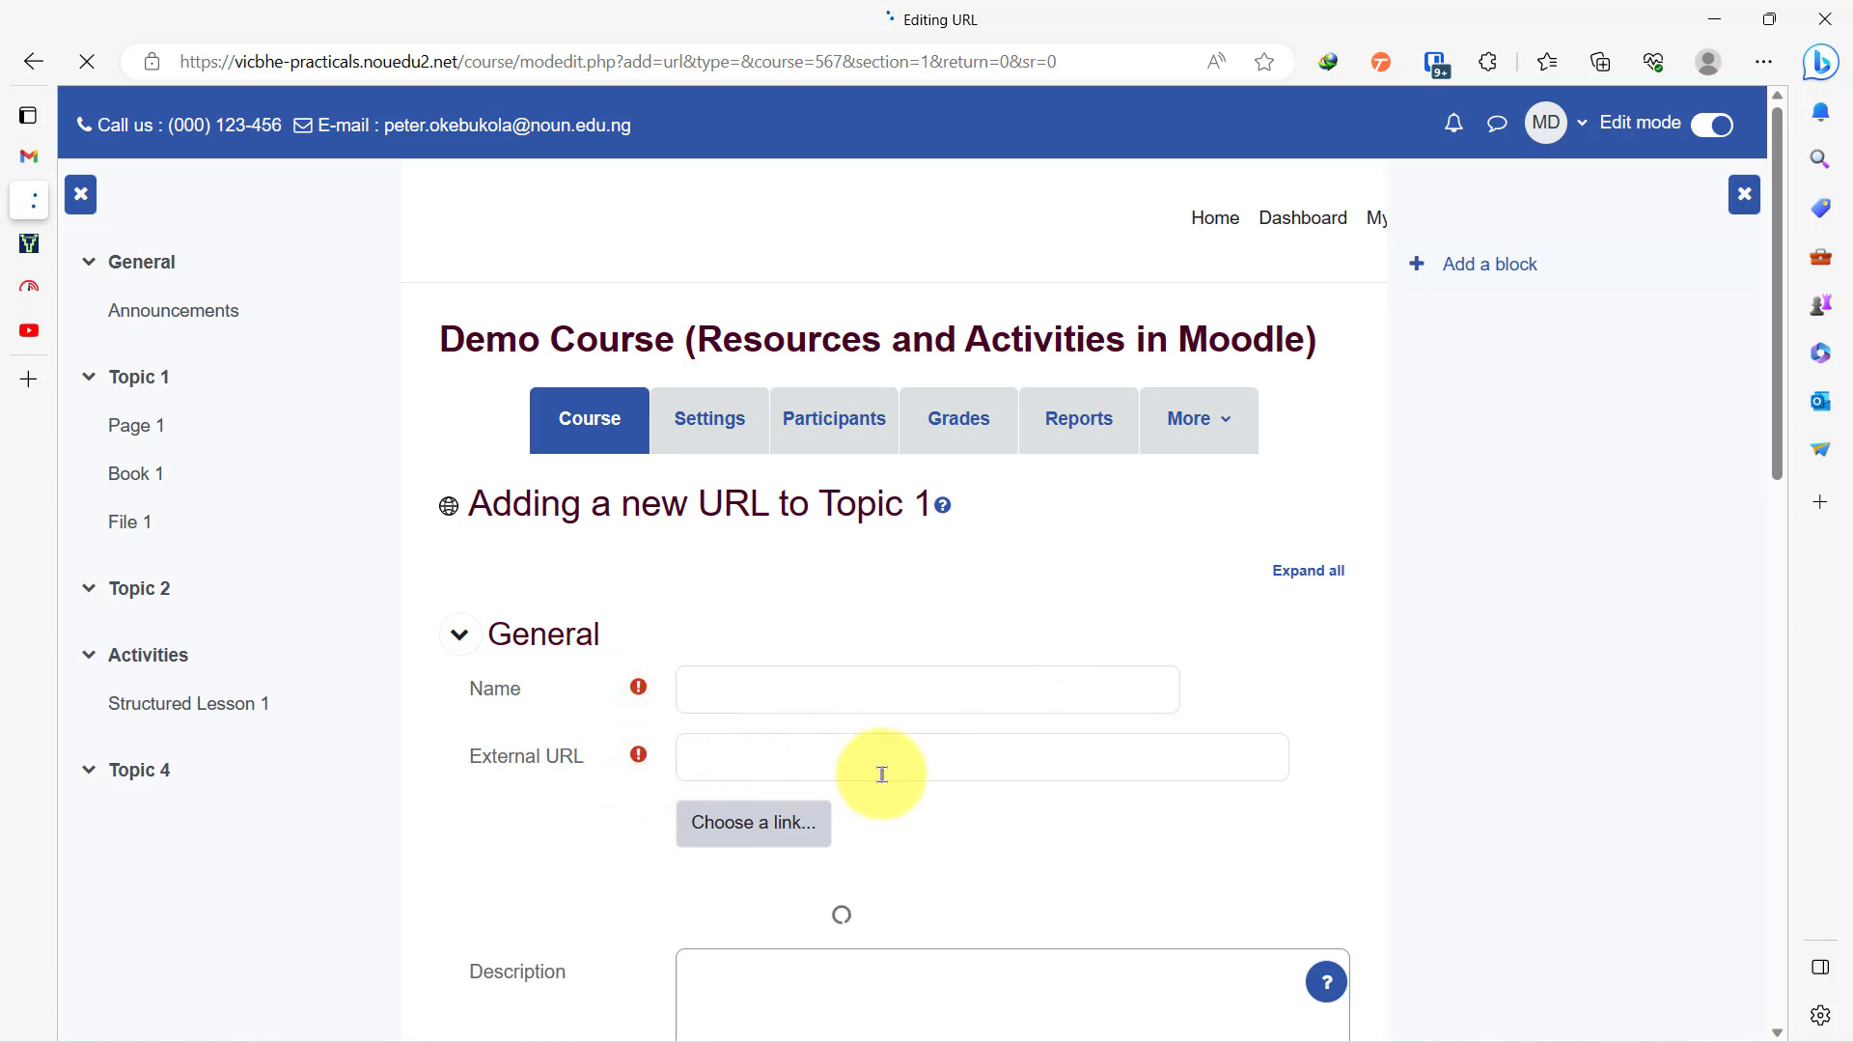
{"action": "scroll", "coordinate": [868, 775], "scroll_direction": "down", "scroll_amount": 5}
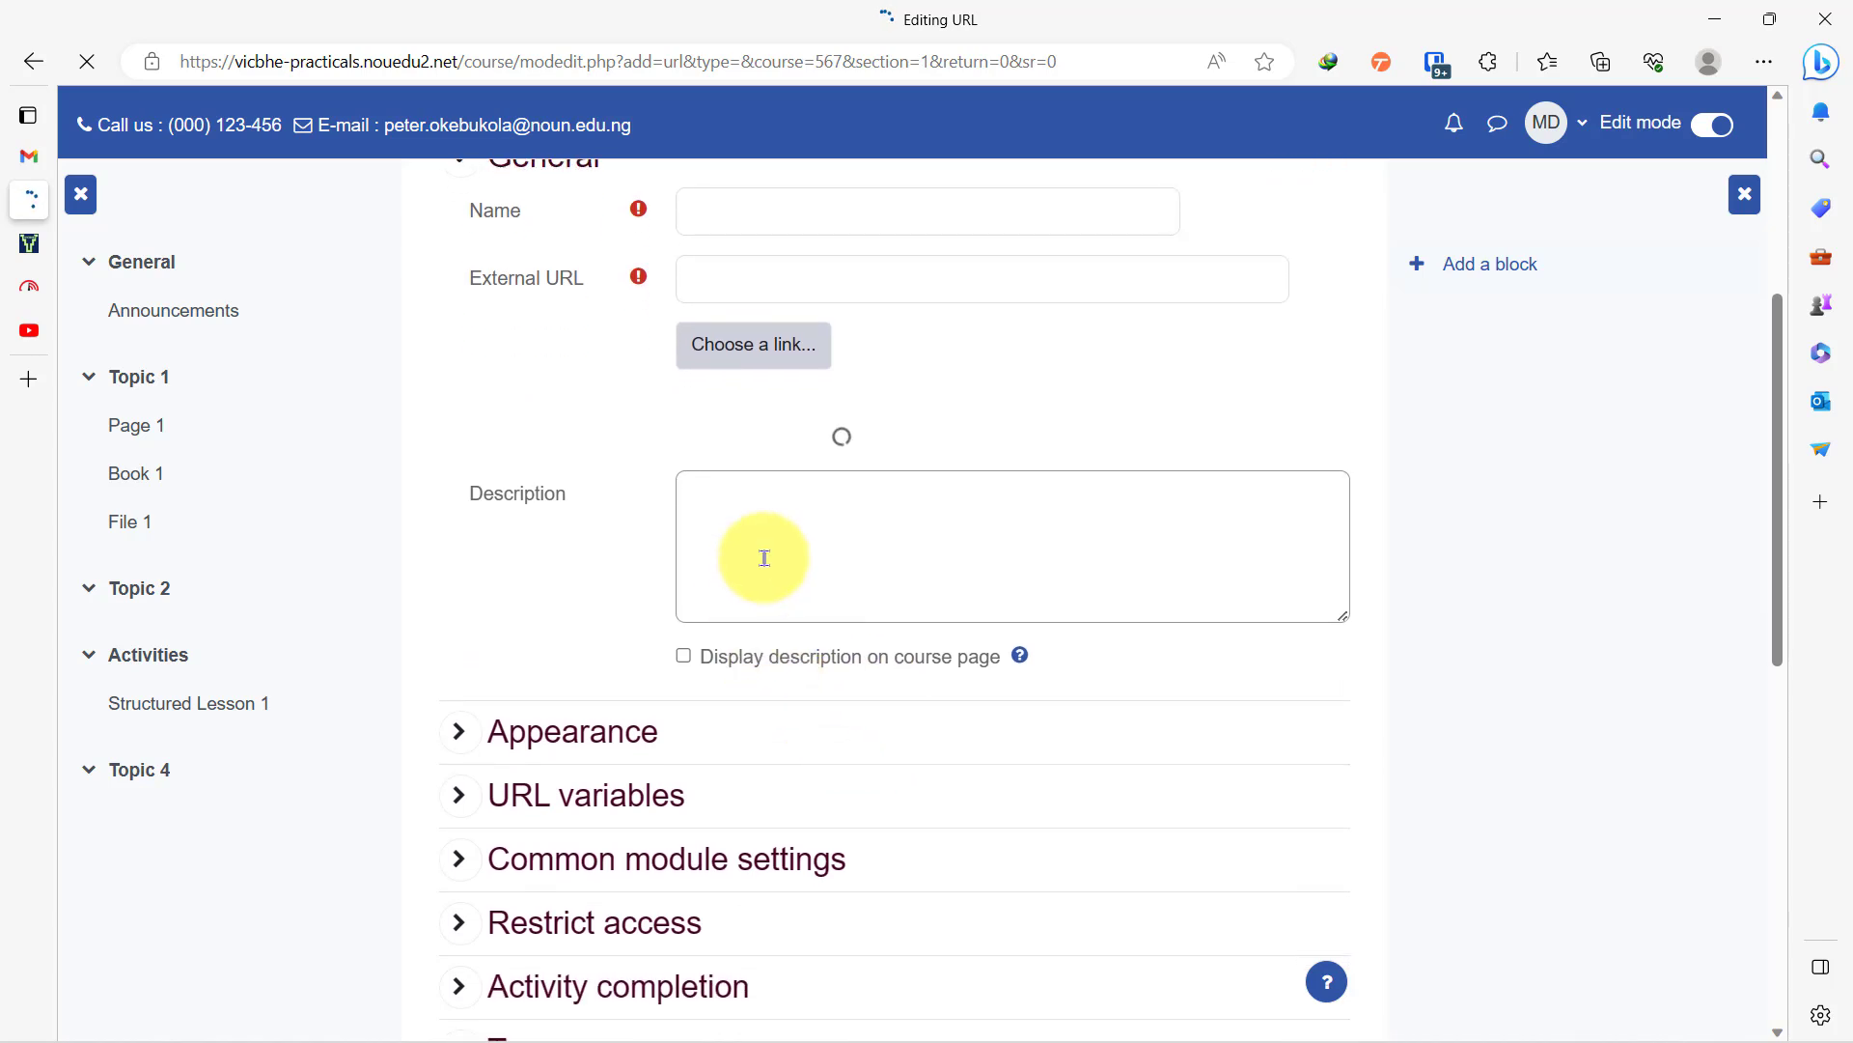
{"action": "scroll", "coordinate": [764, 558], "scroll_direction": "up", "scroll_amount": 5}
{"action": "left_click", "coordinate": [805, 694]}
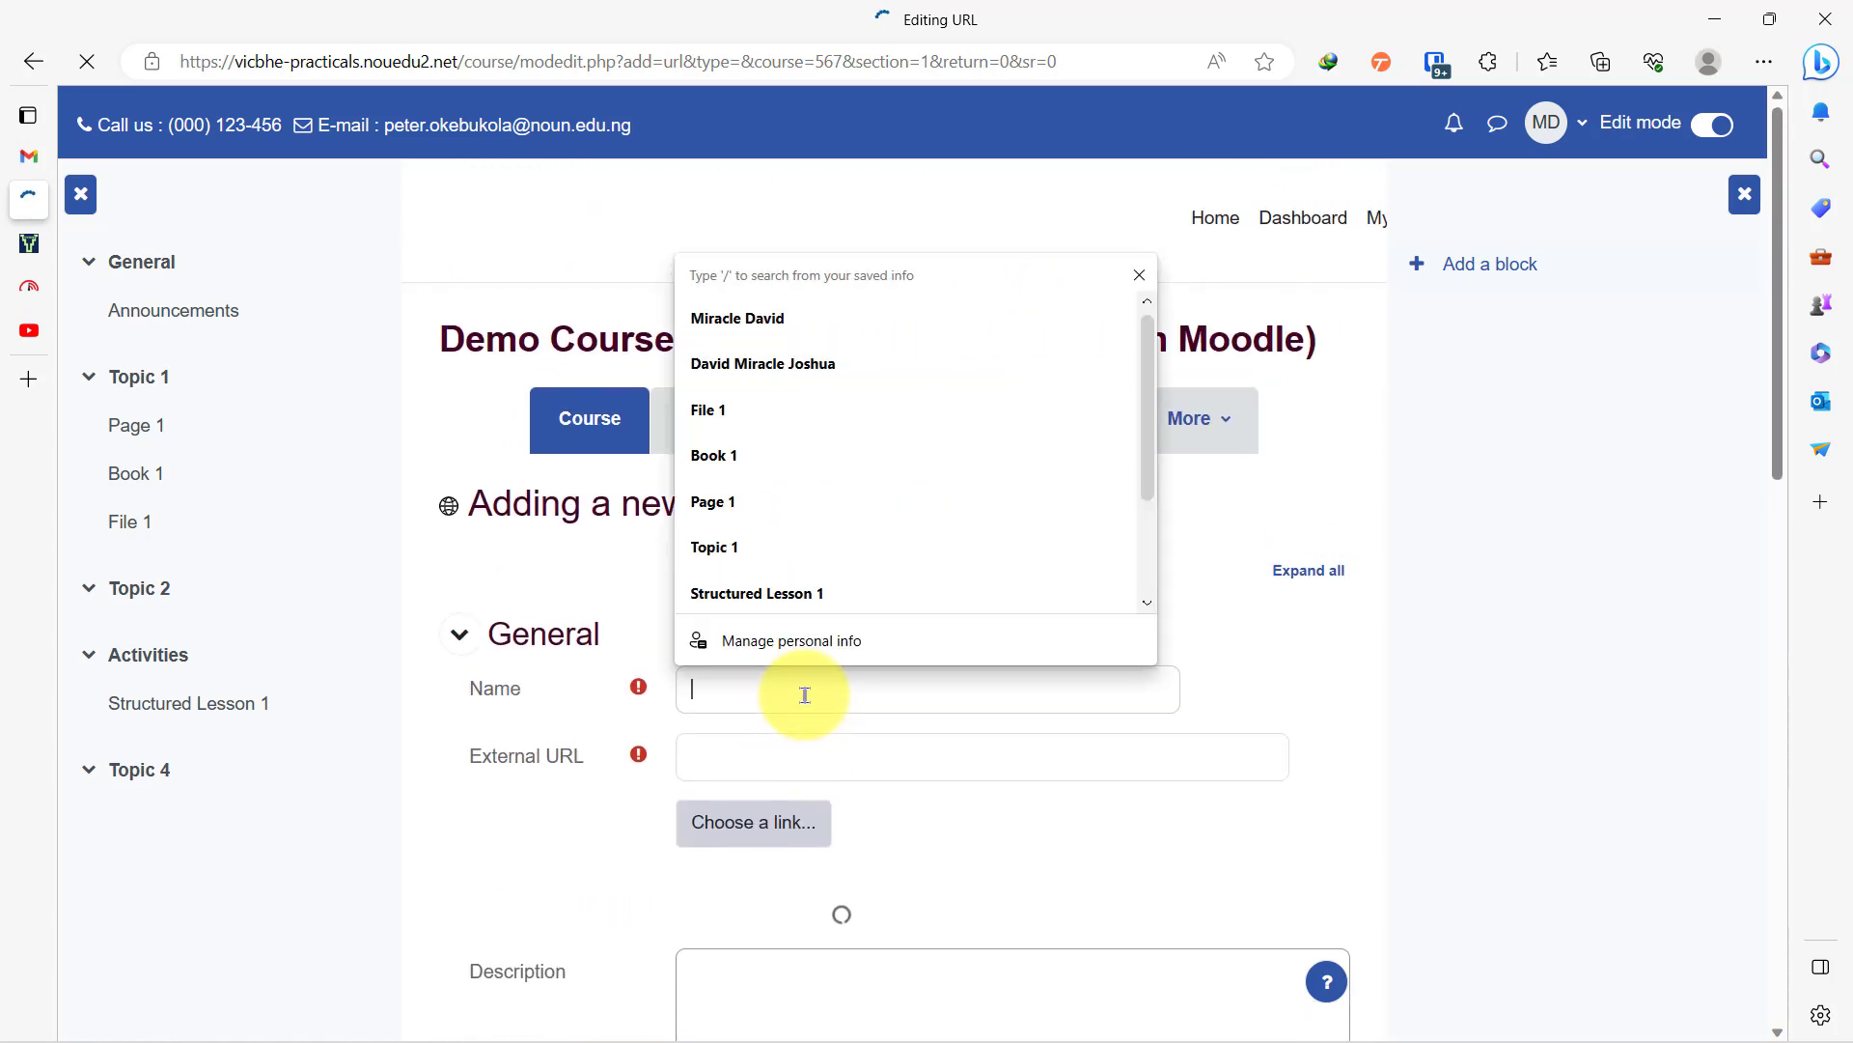
{"action": "type", "text": "Link "}
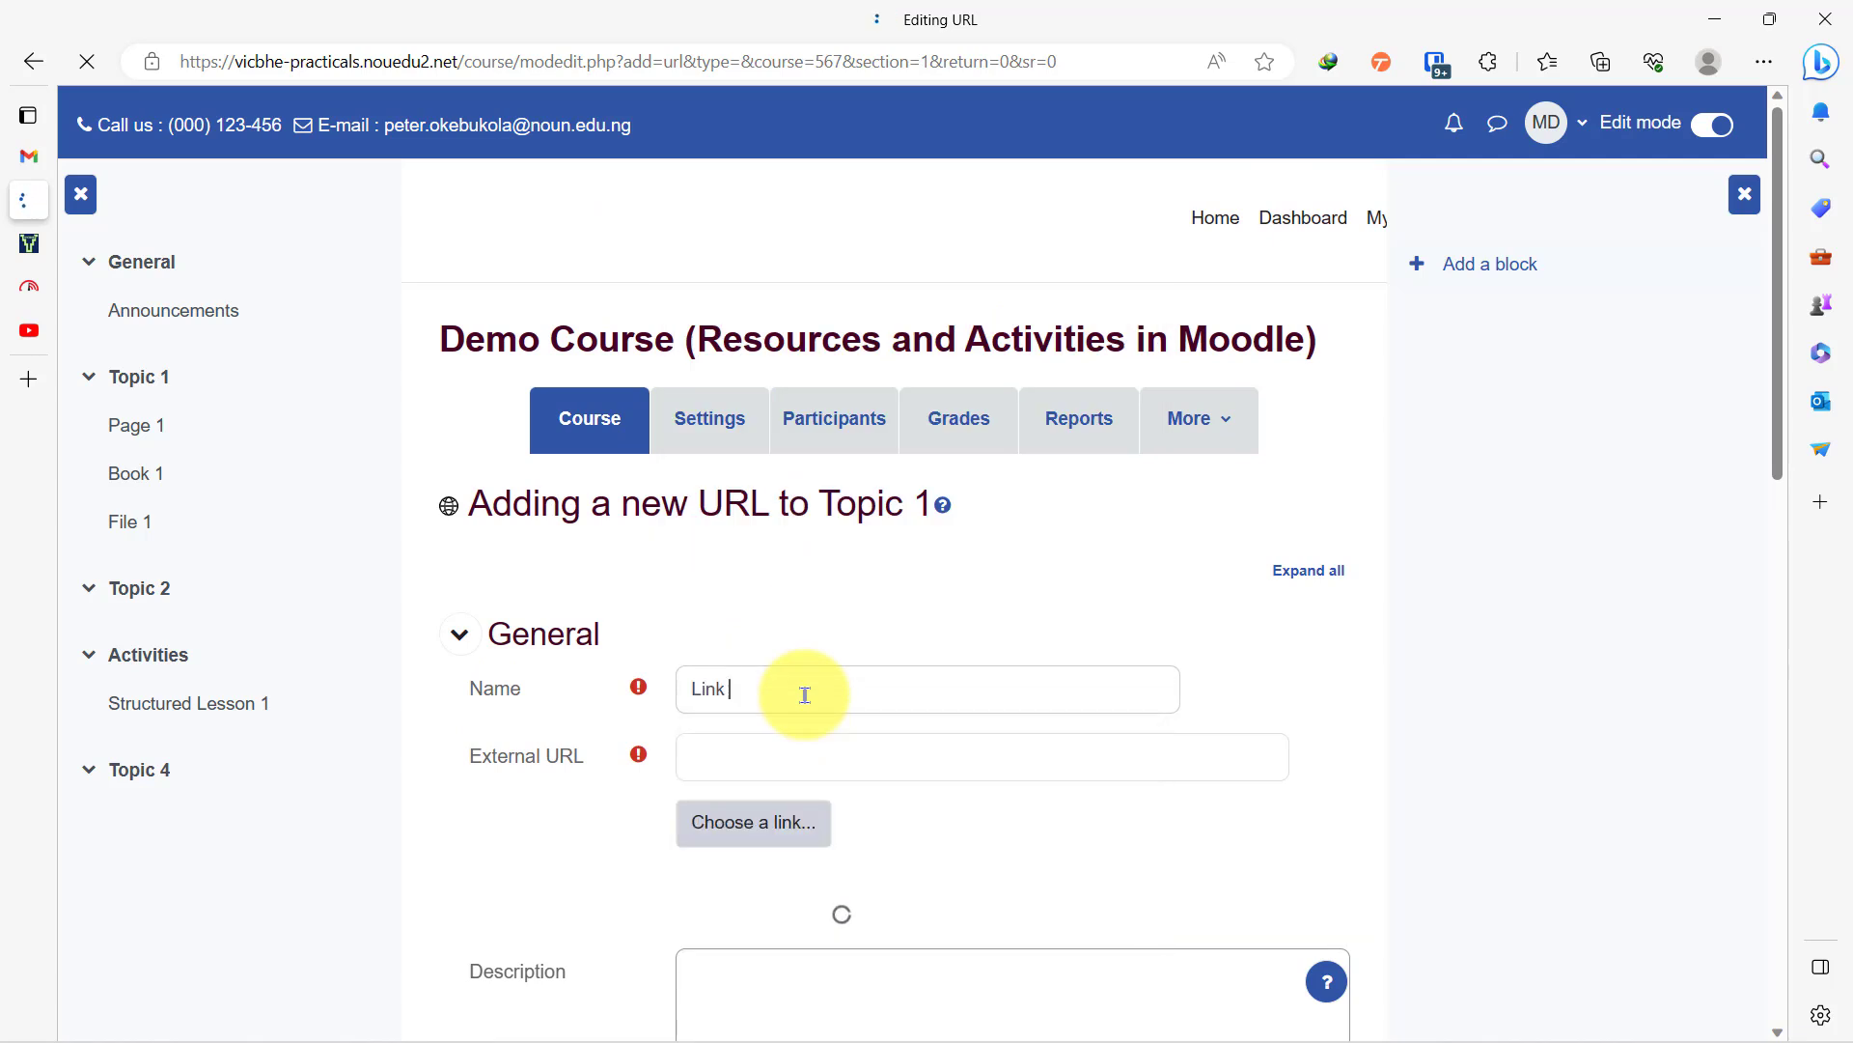
{"action": "type", "text": "1"}
{"action": "key", "text": "Tab"}
{"action": "type", "text": "https://vicbhe.org/course/"}
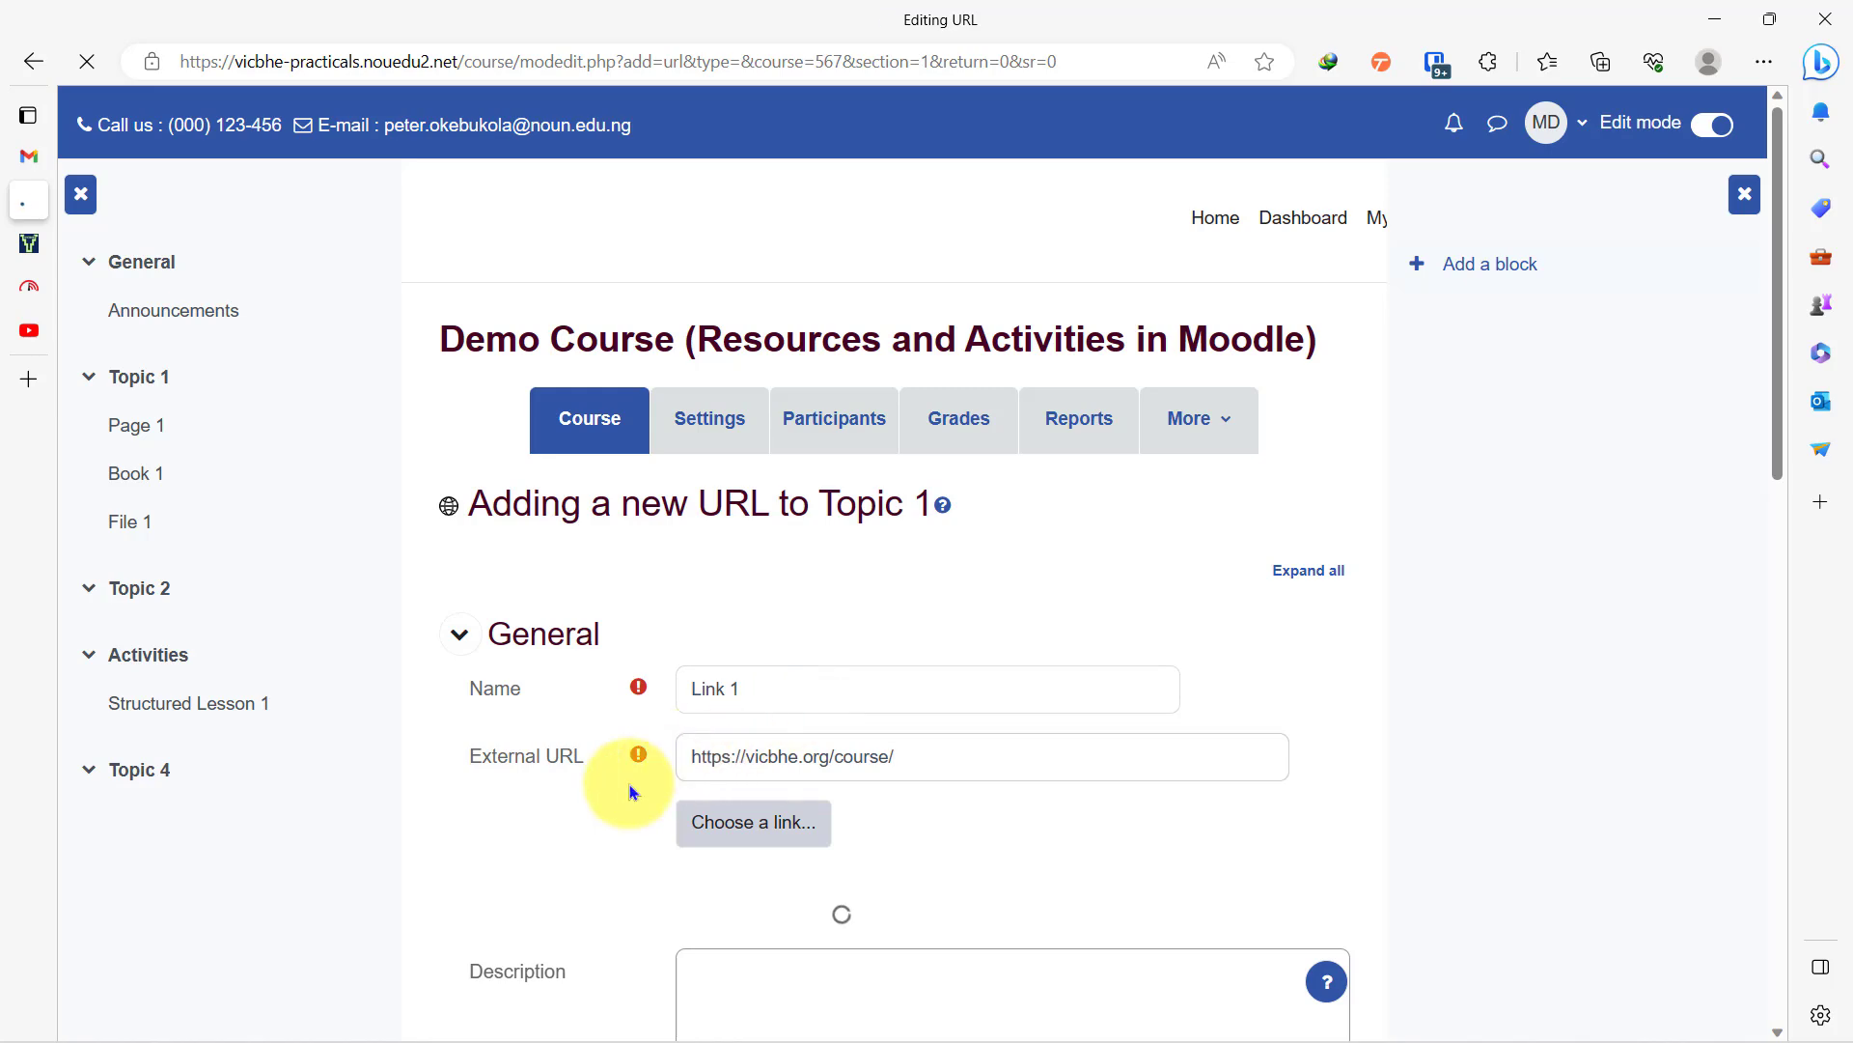
Step: Add the VICBHE access description and save and display Link 1
{"action": "scroll", "coordinate": [675, 743], "scroll_direction": "down", "scroll_amount": 5}
{"action": "left_click", "coordinate": [767, 511]}
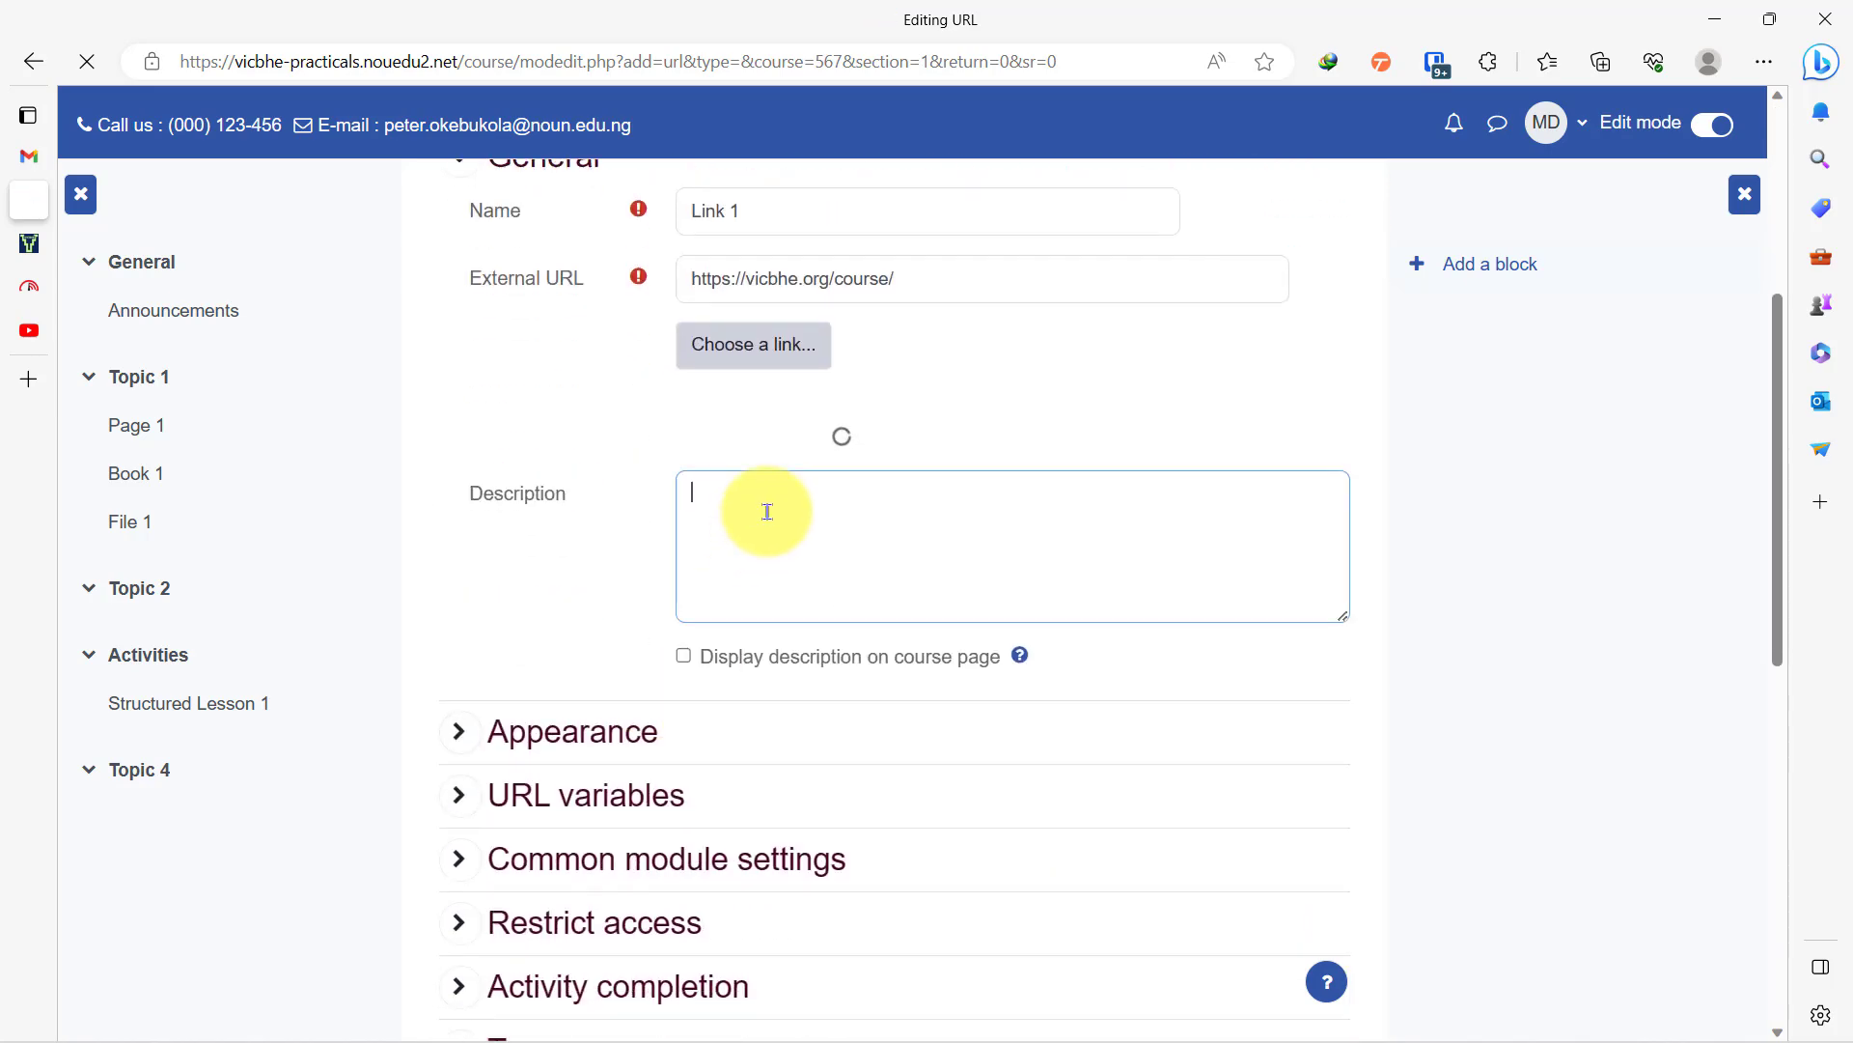
{"action": "type", "text": "Click to access the VICBHE site"}
{"action": "scroll", "coordinate": [570, 587], "scroll_direction": "down", "scroll_amount": 5}
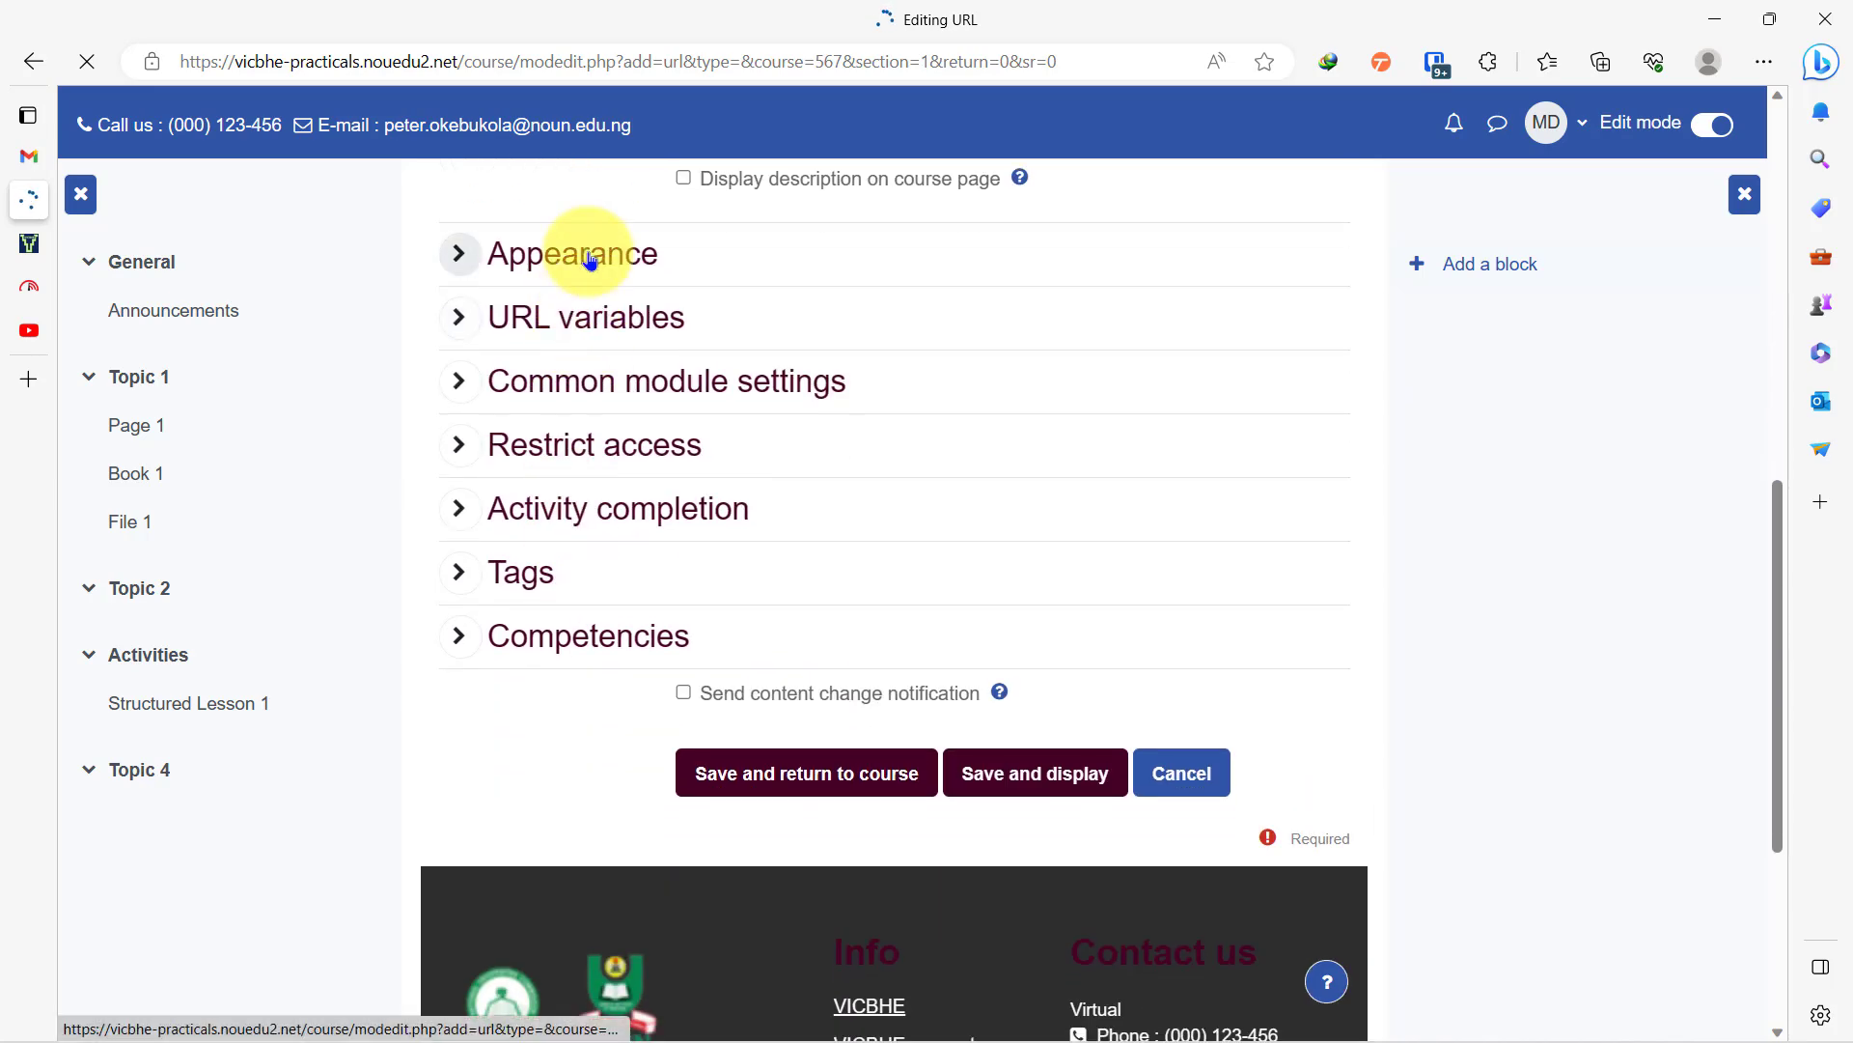
{"action": "left_click", "coordinate": [591, 260]}
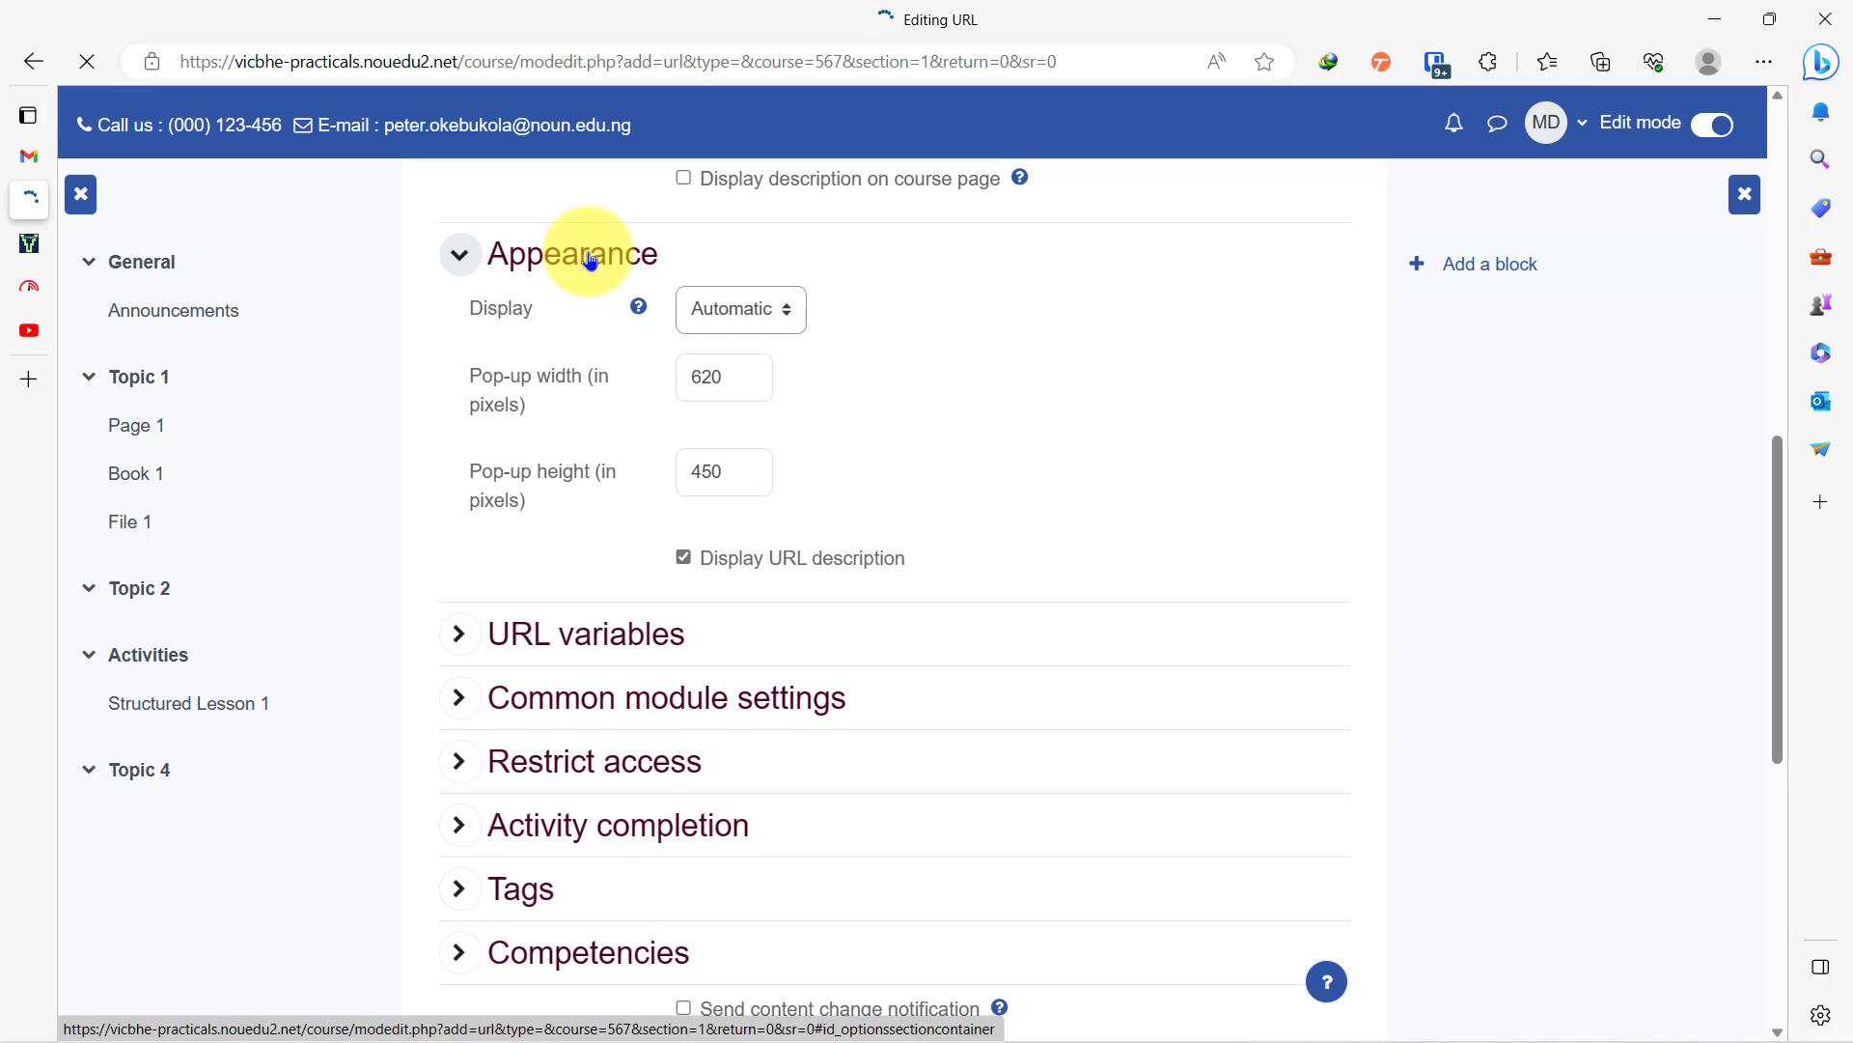
{"action": "left_click", "coordinate": [591, 261]}
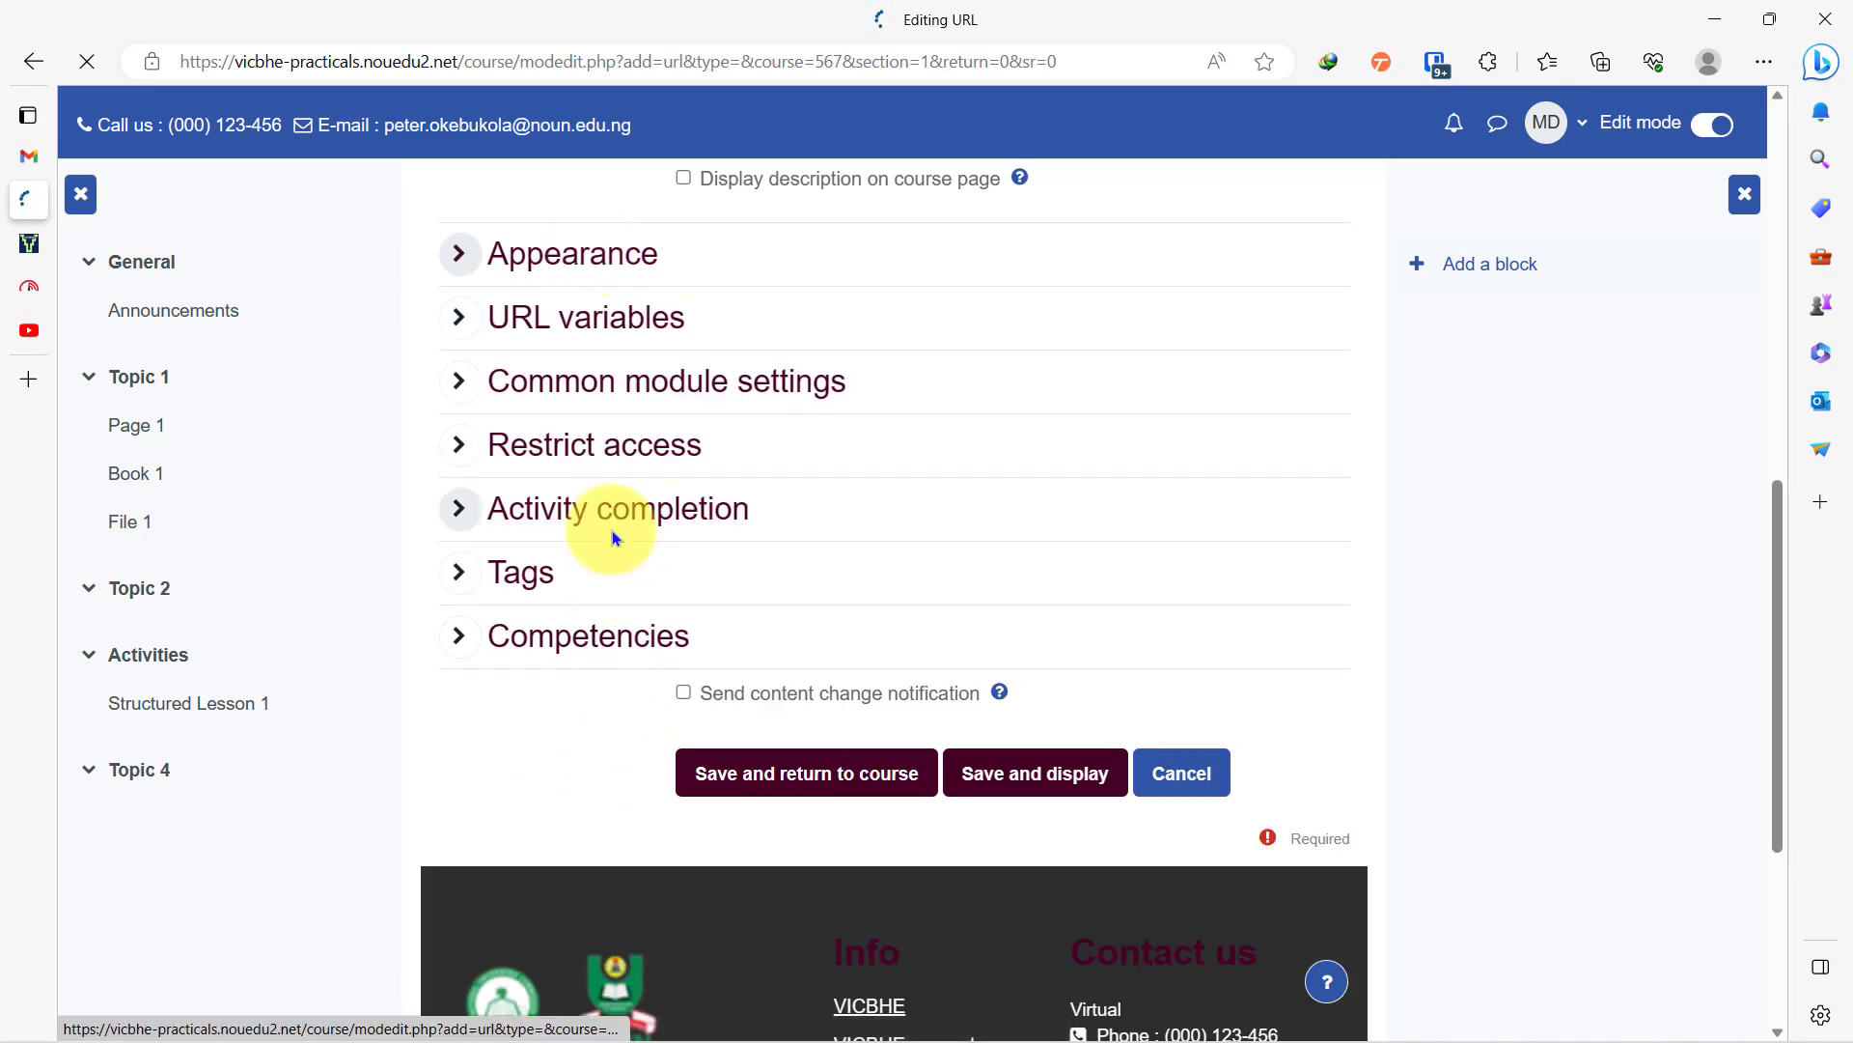
{"action": "left_click", "coordinate": [1045, 798]}
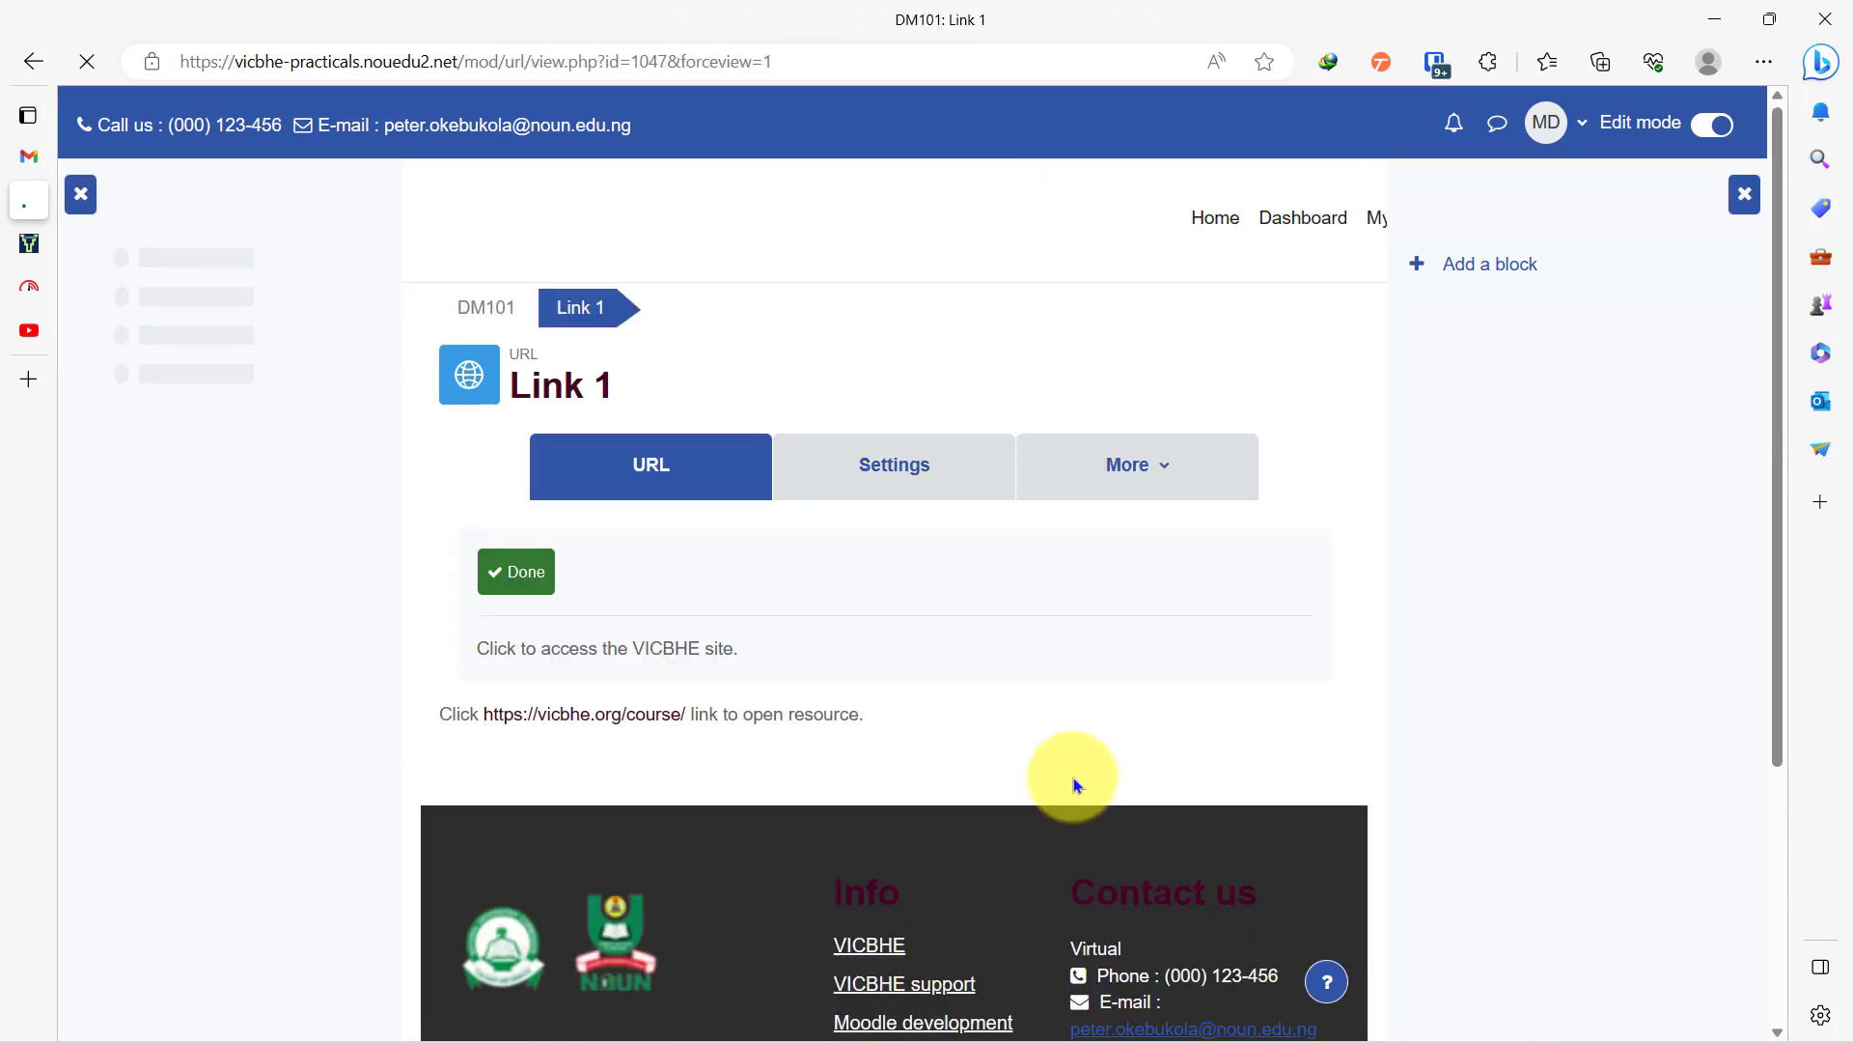
Step: From the course page, open Link 1 and follow it to the VICBHE Courses page and back
{"action": "key", "text": "alt+Left"}
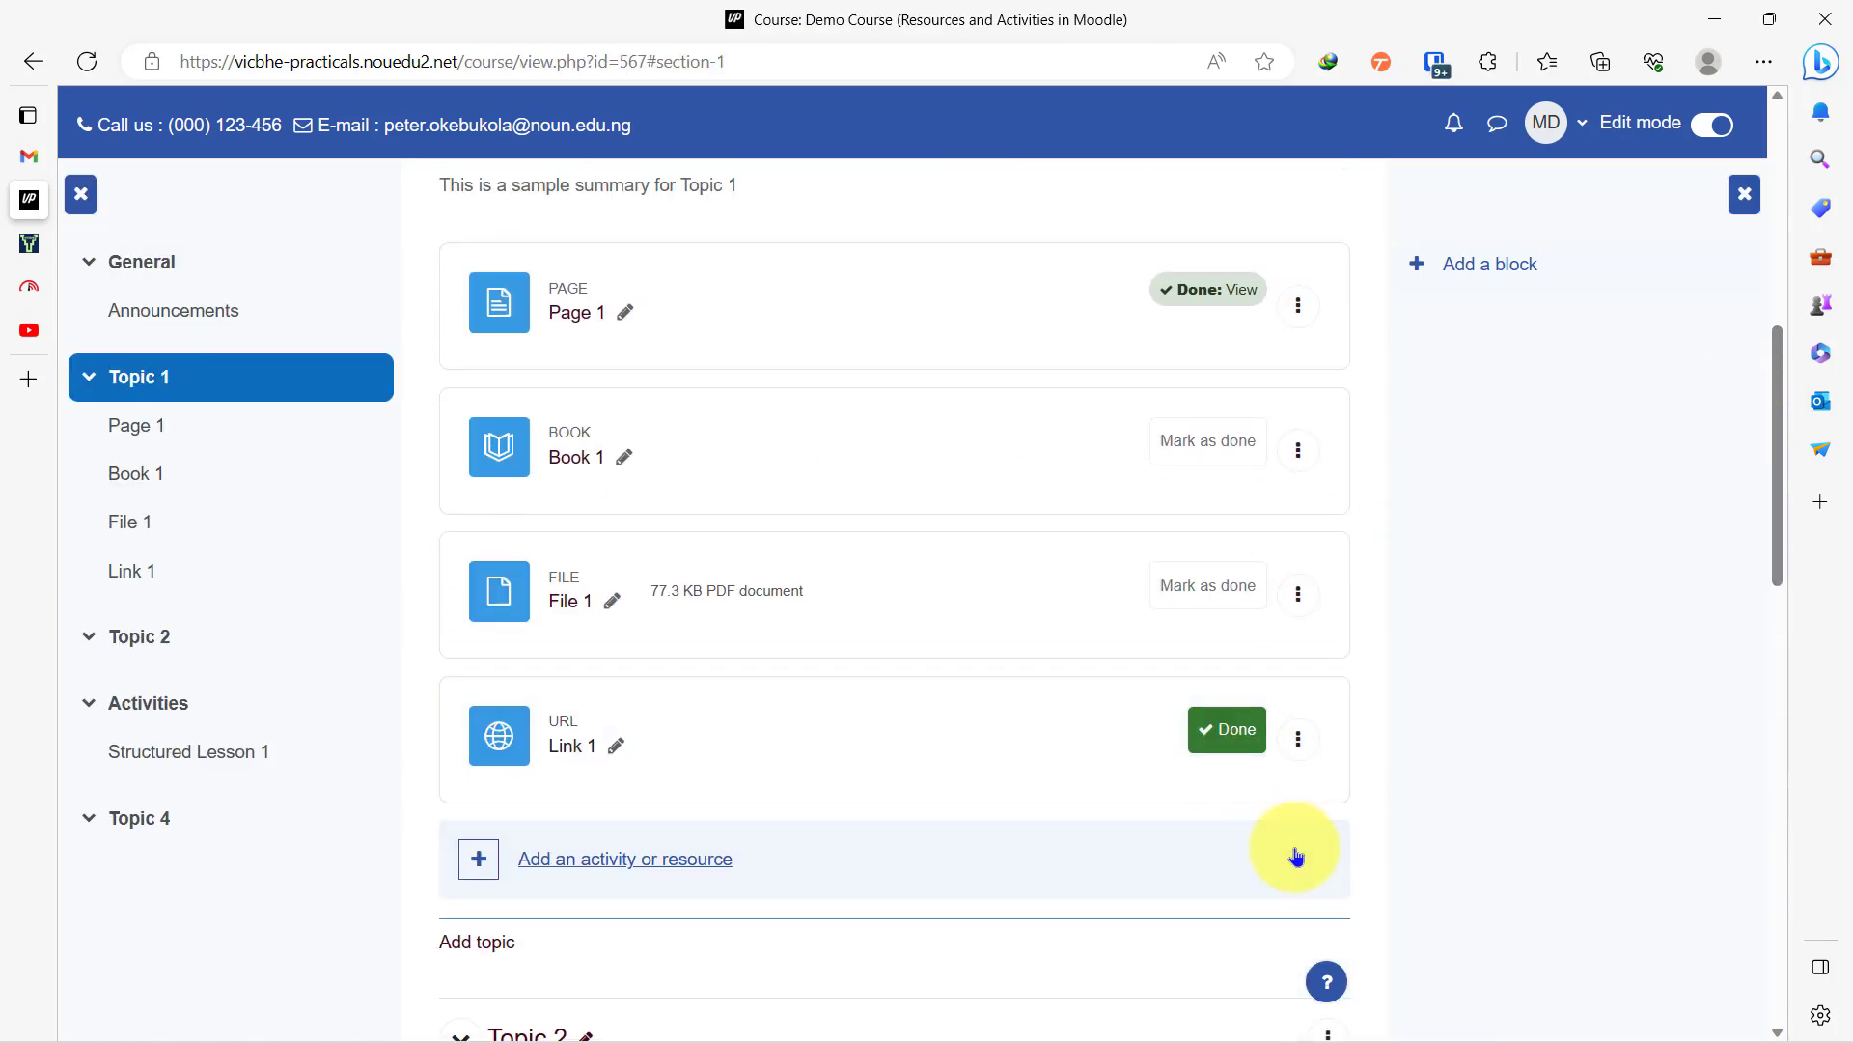
{"action": "left_click", "coordinate": [561, 750]}
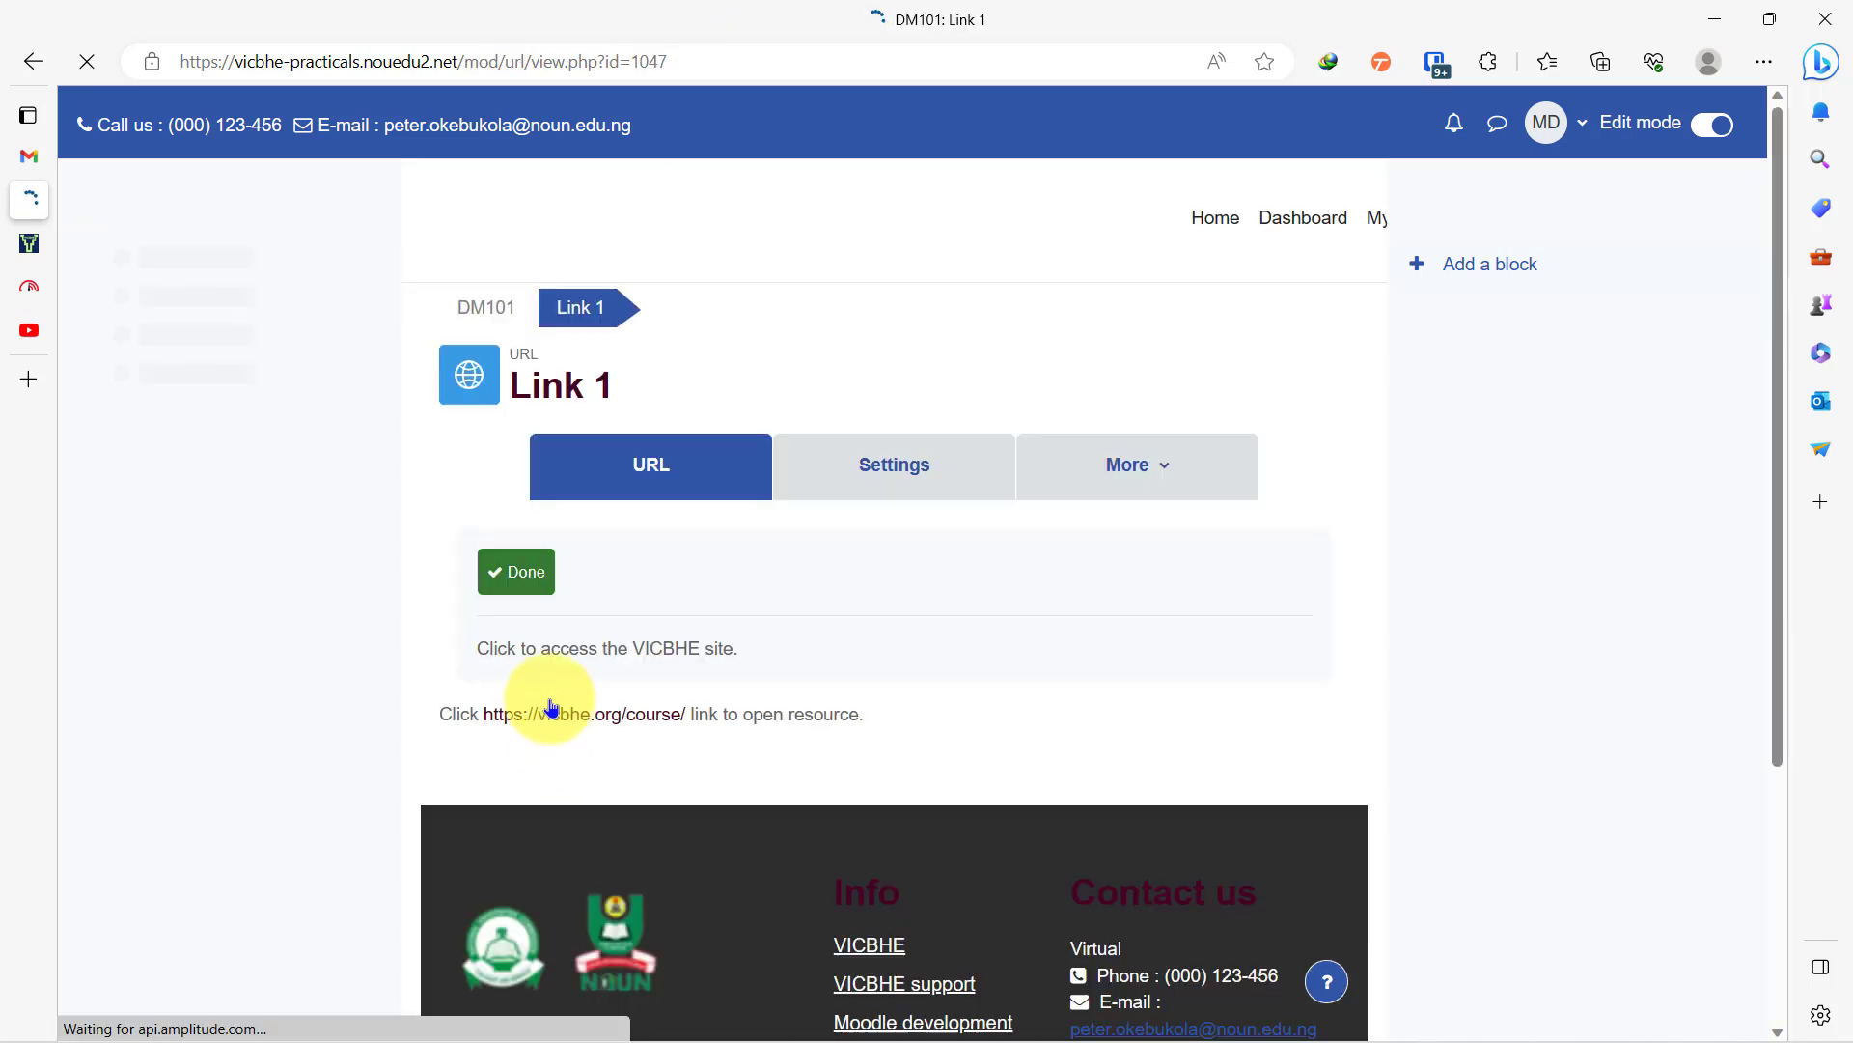
{"action": "left_click", "coordinate": [594, 720]}
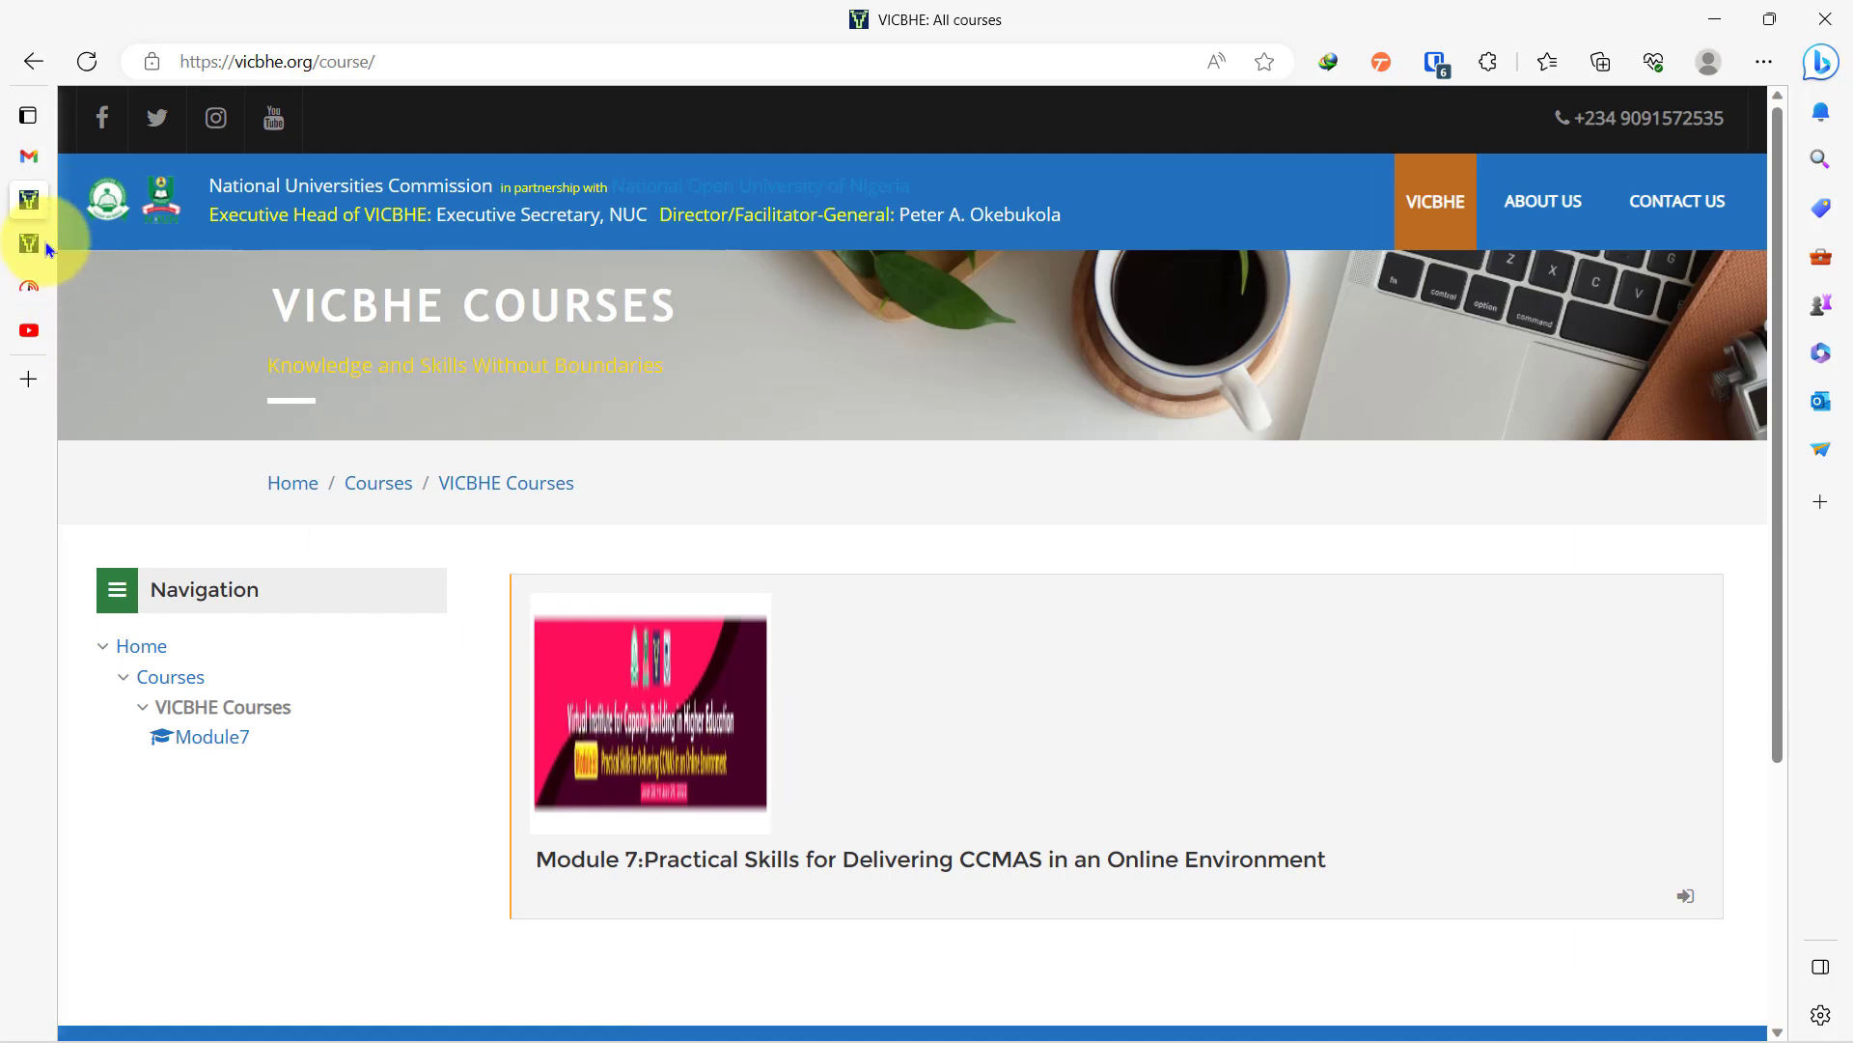
{"action": "key", "text": "alt+Left"}
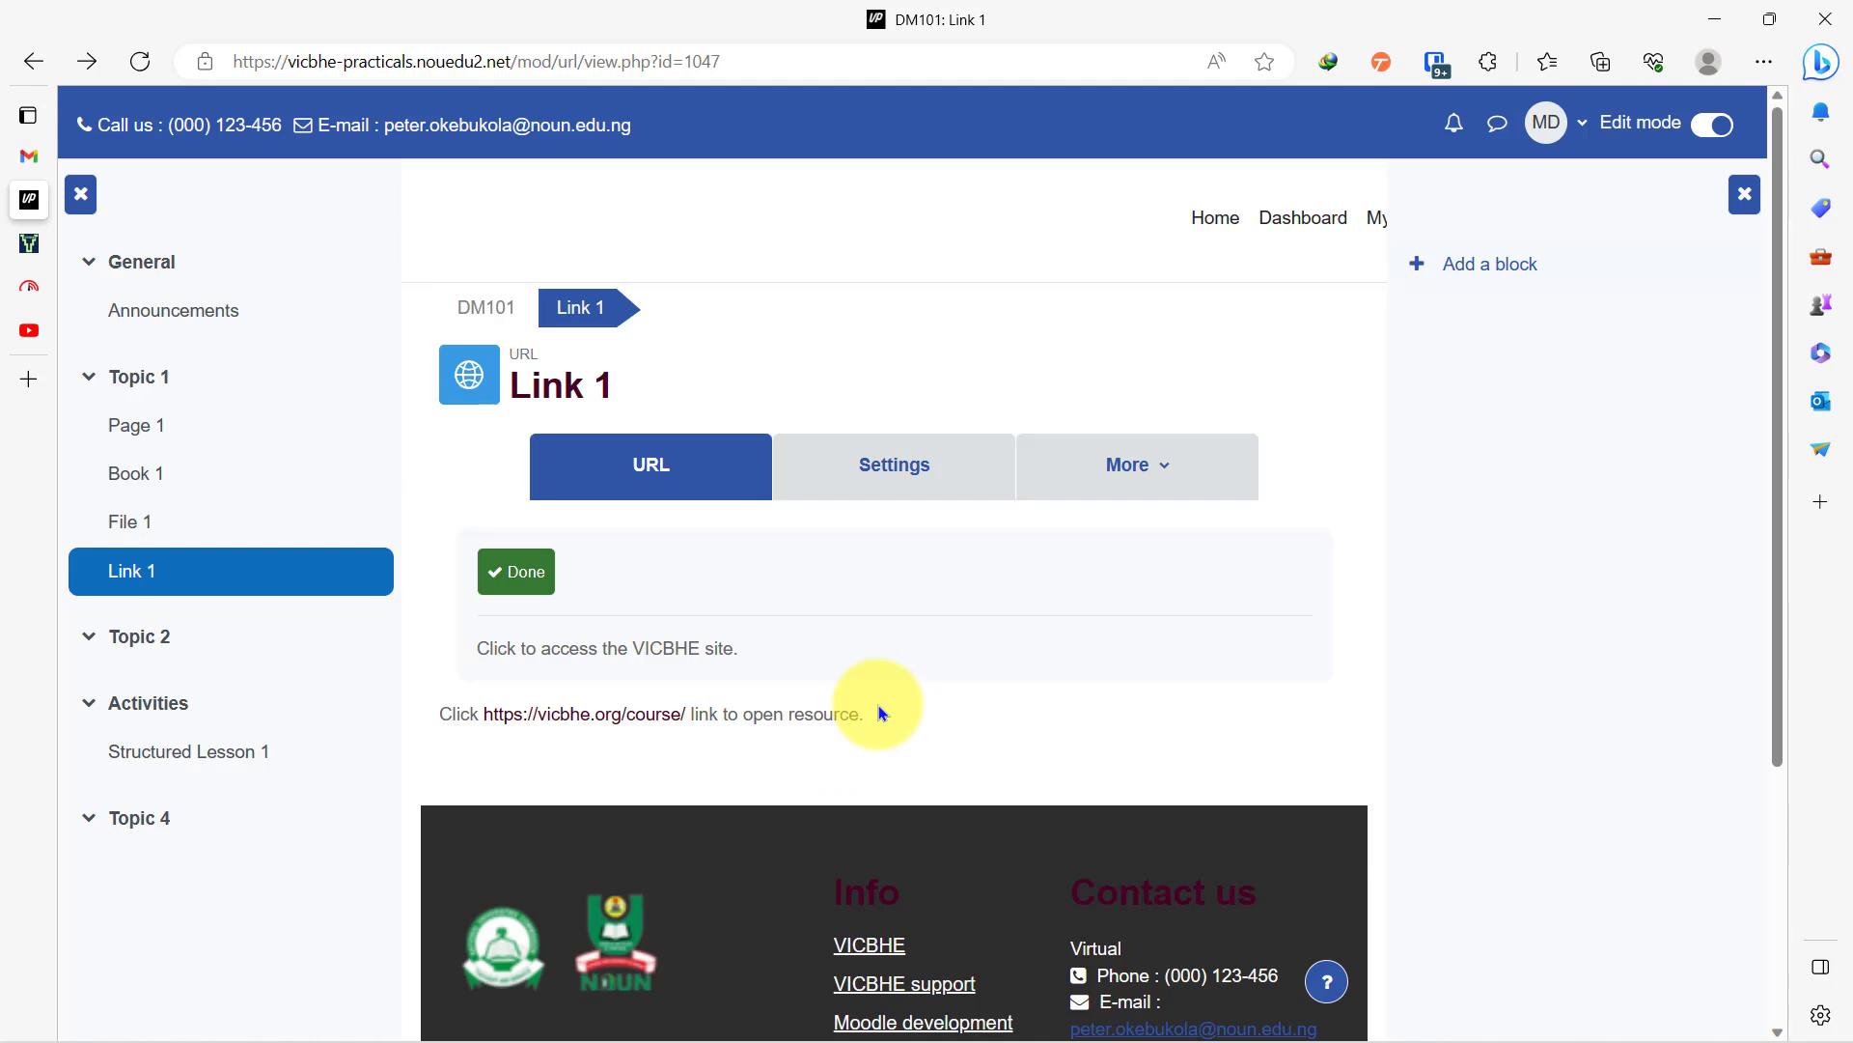
Step: Set Link 1's Appearance Display to 'In pop-up' and save and display it
{"action": "left_click", "coordinate": [885, 464]}
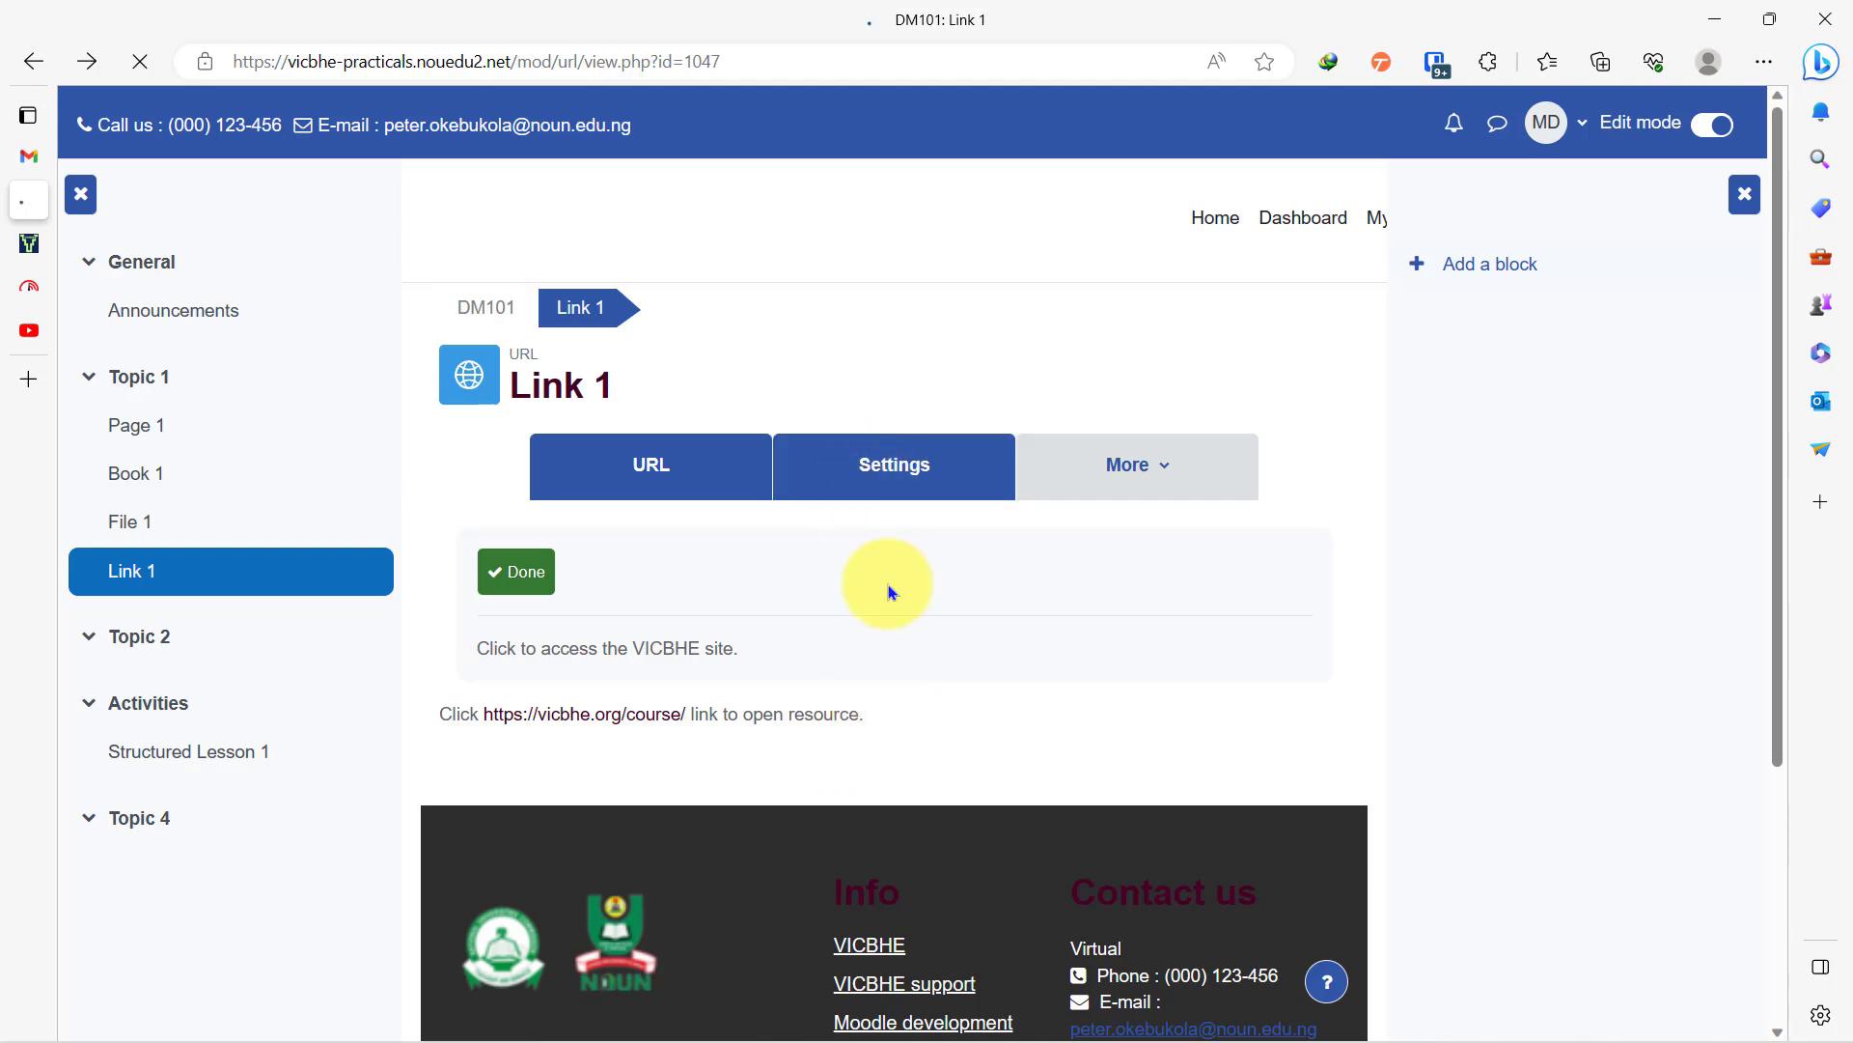
{"action": "scroll", "coordinate": [898, 666], "scroll_direction": "down", "scroll_amount": 8}
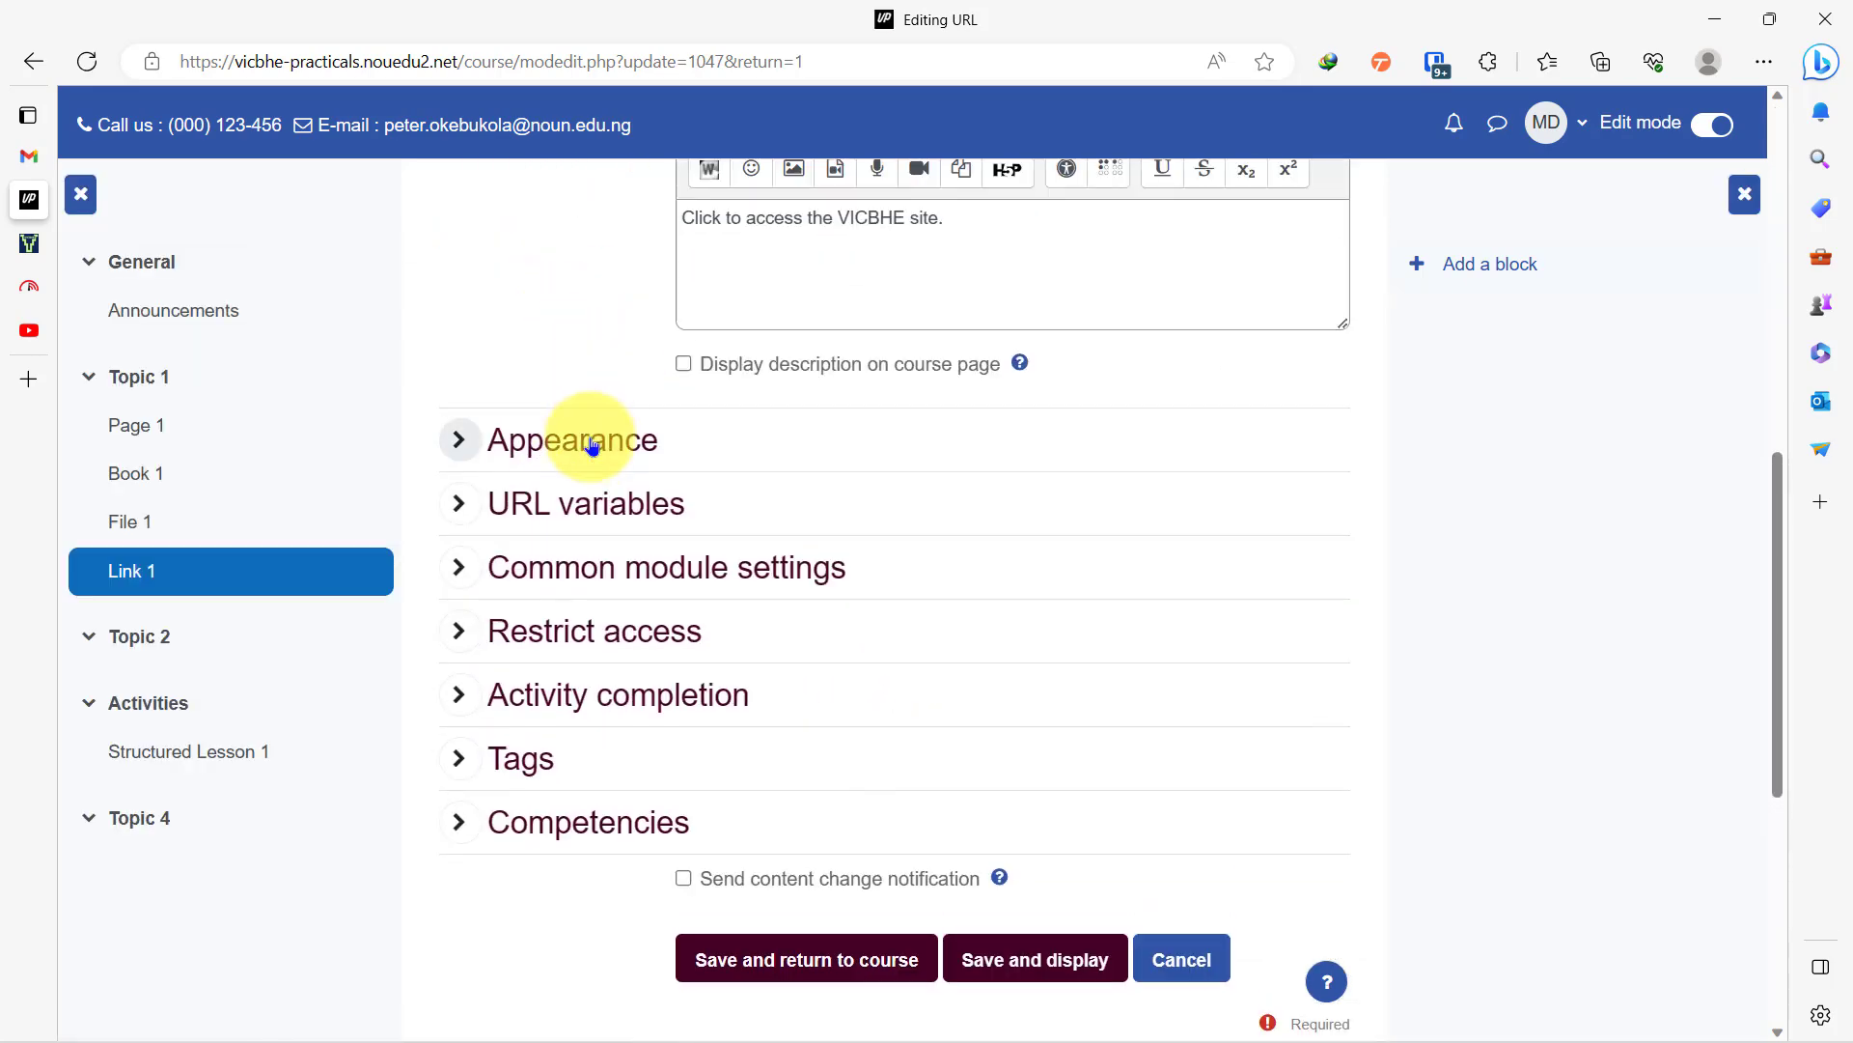
{"action": "left_click", "coordinate": [603, 450]}
{"action": "left_click", "coordinate": [737, 496]}
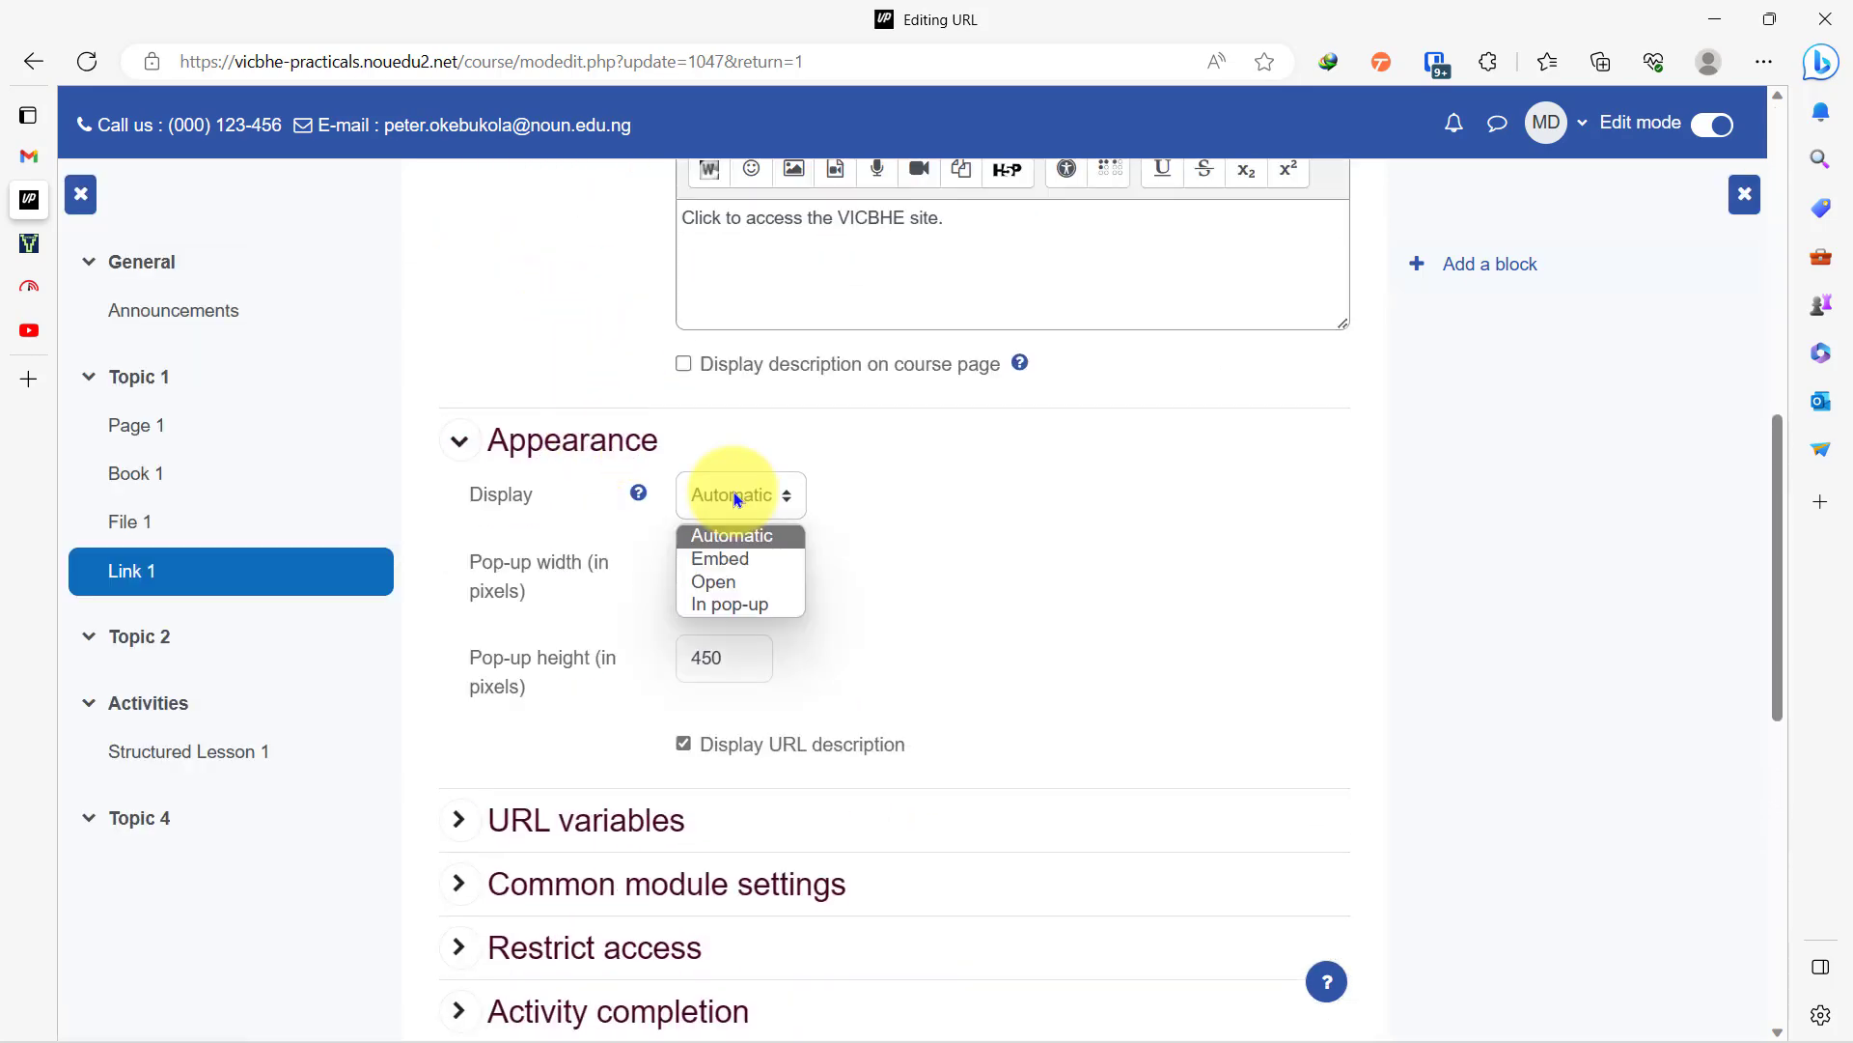
{"action": "left_click", "coordinate": [757, 602]}
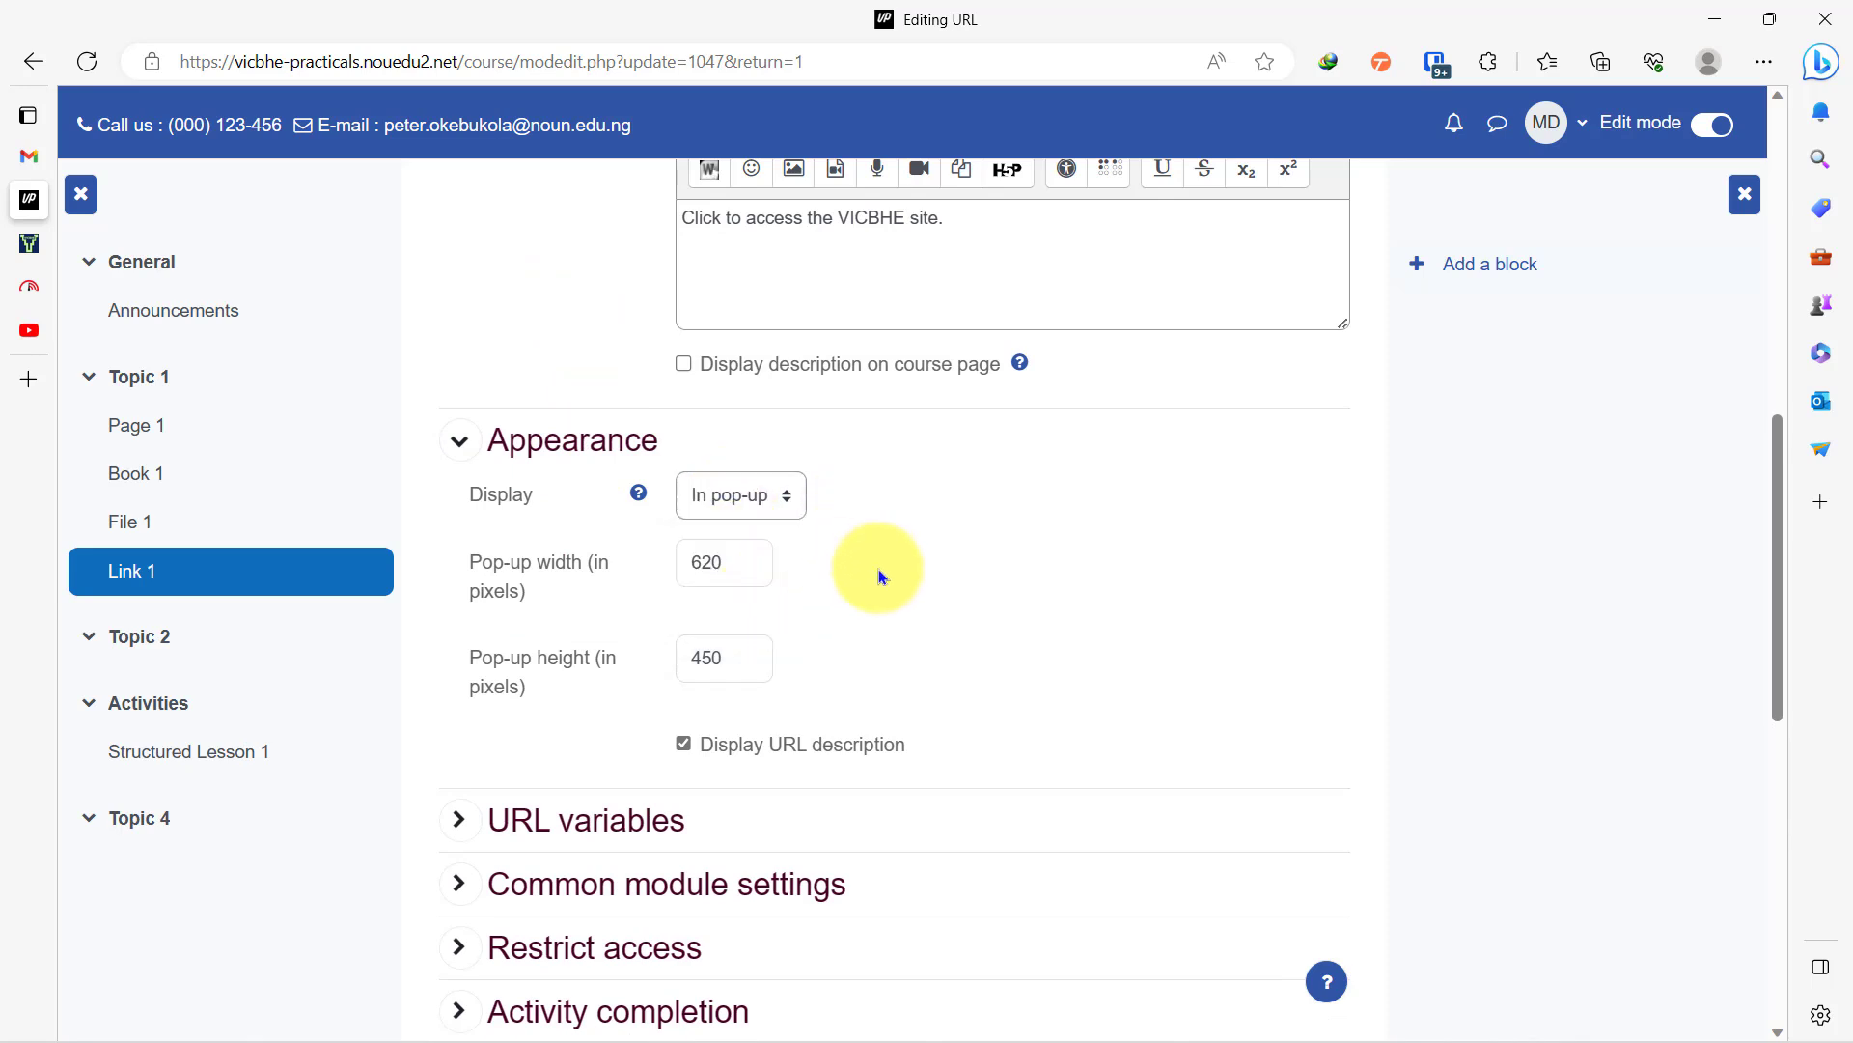
{"action": "scroll", "coordinate": [873, 574], "scroll_direction": "down", "scroll_amount": 5}
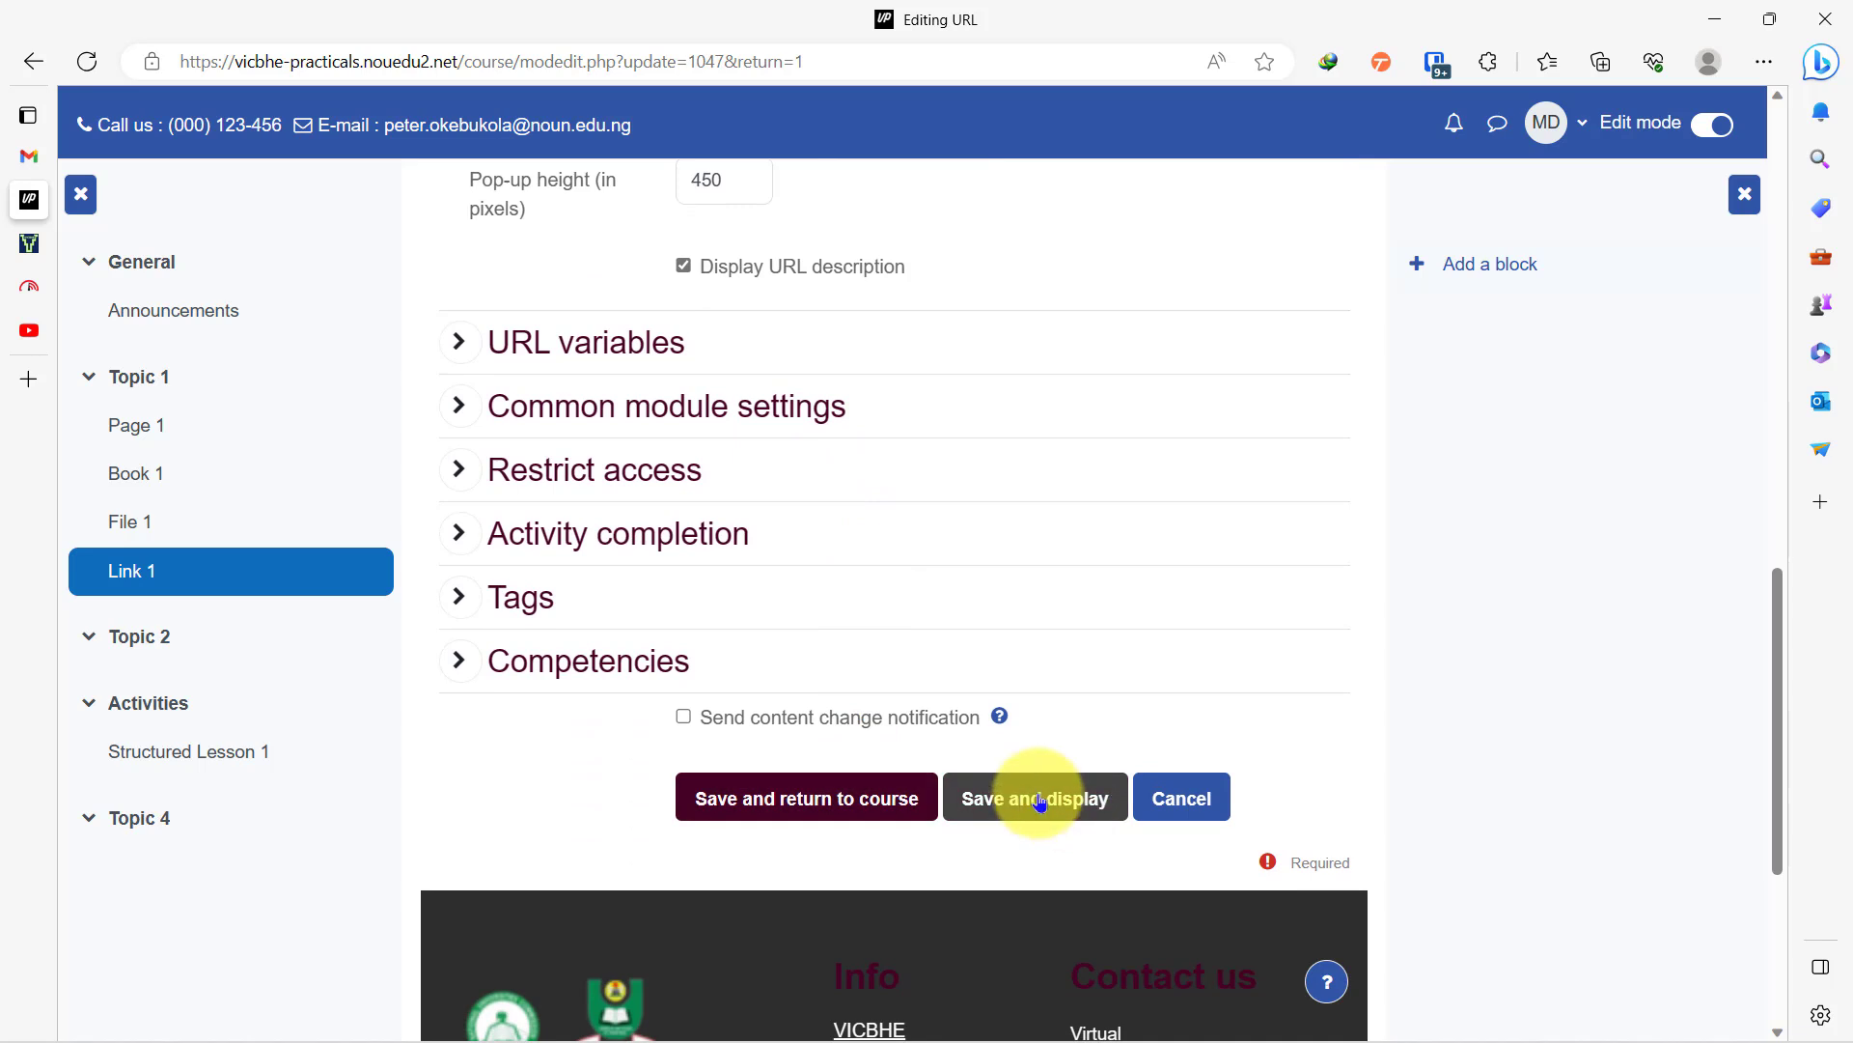
{"action": "left_click", "coordinate": [1040, 801]}
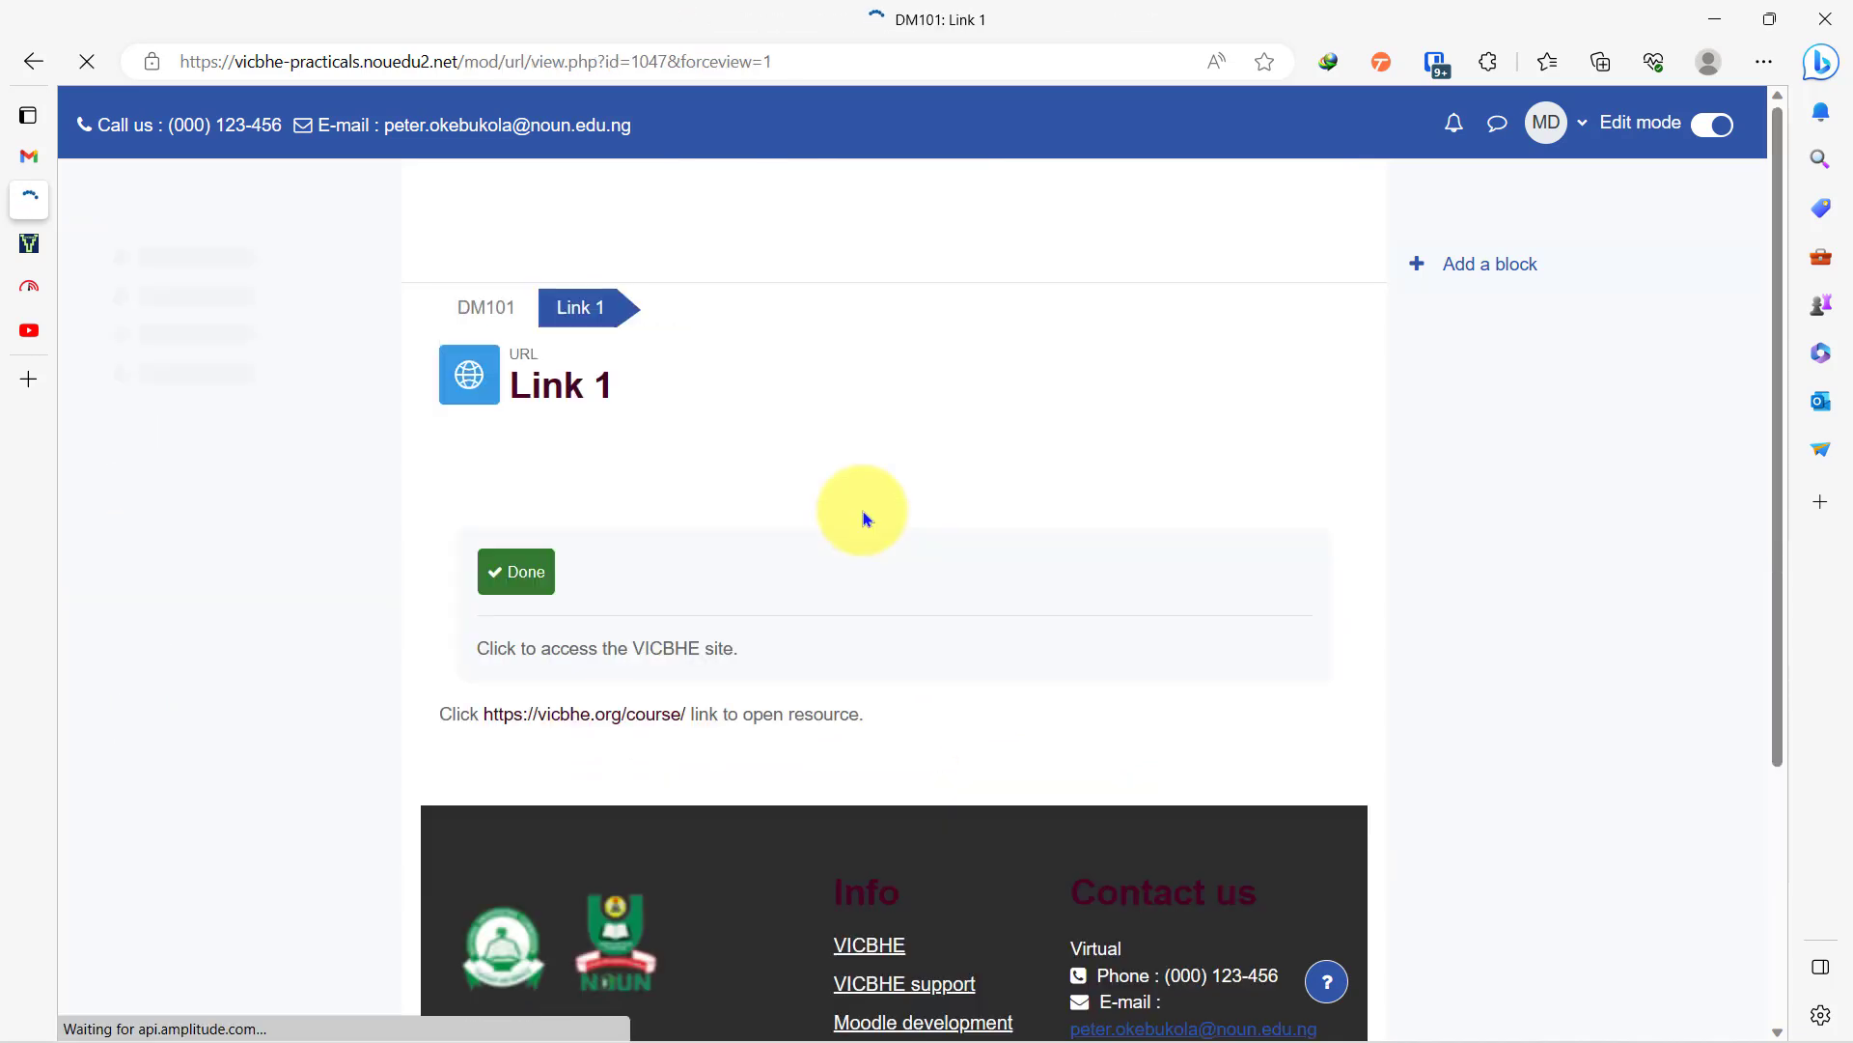
Step: Test that Link 1 opens VICBHE in a pop-up, then close that window
{"action": "left_click", "coordinate": [621, 719]}
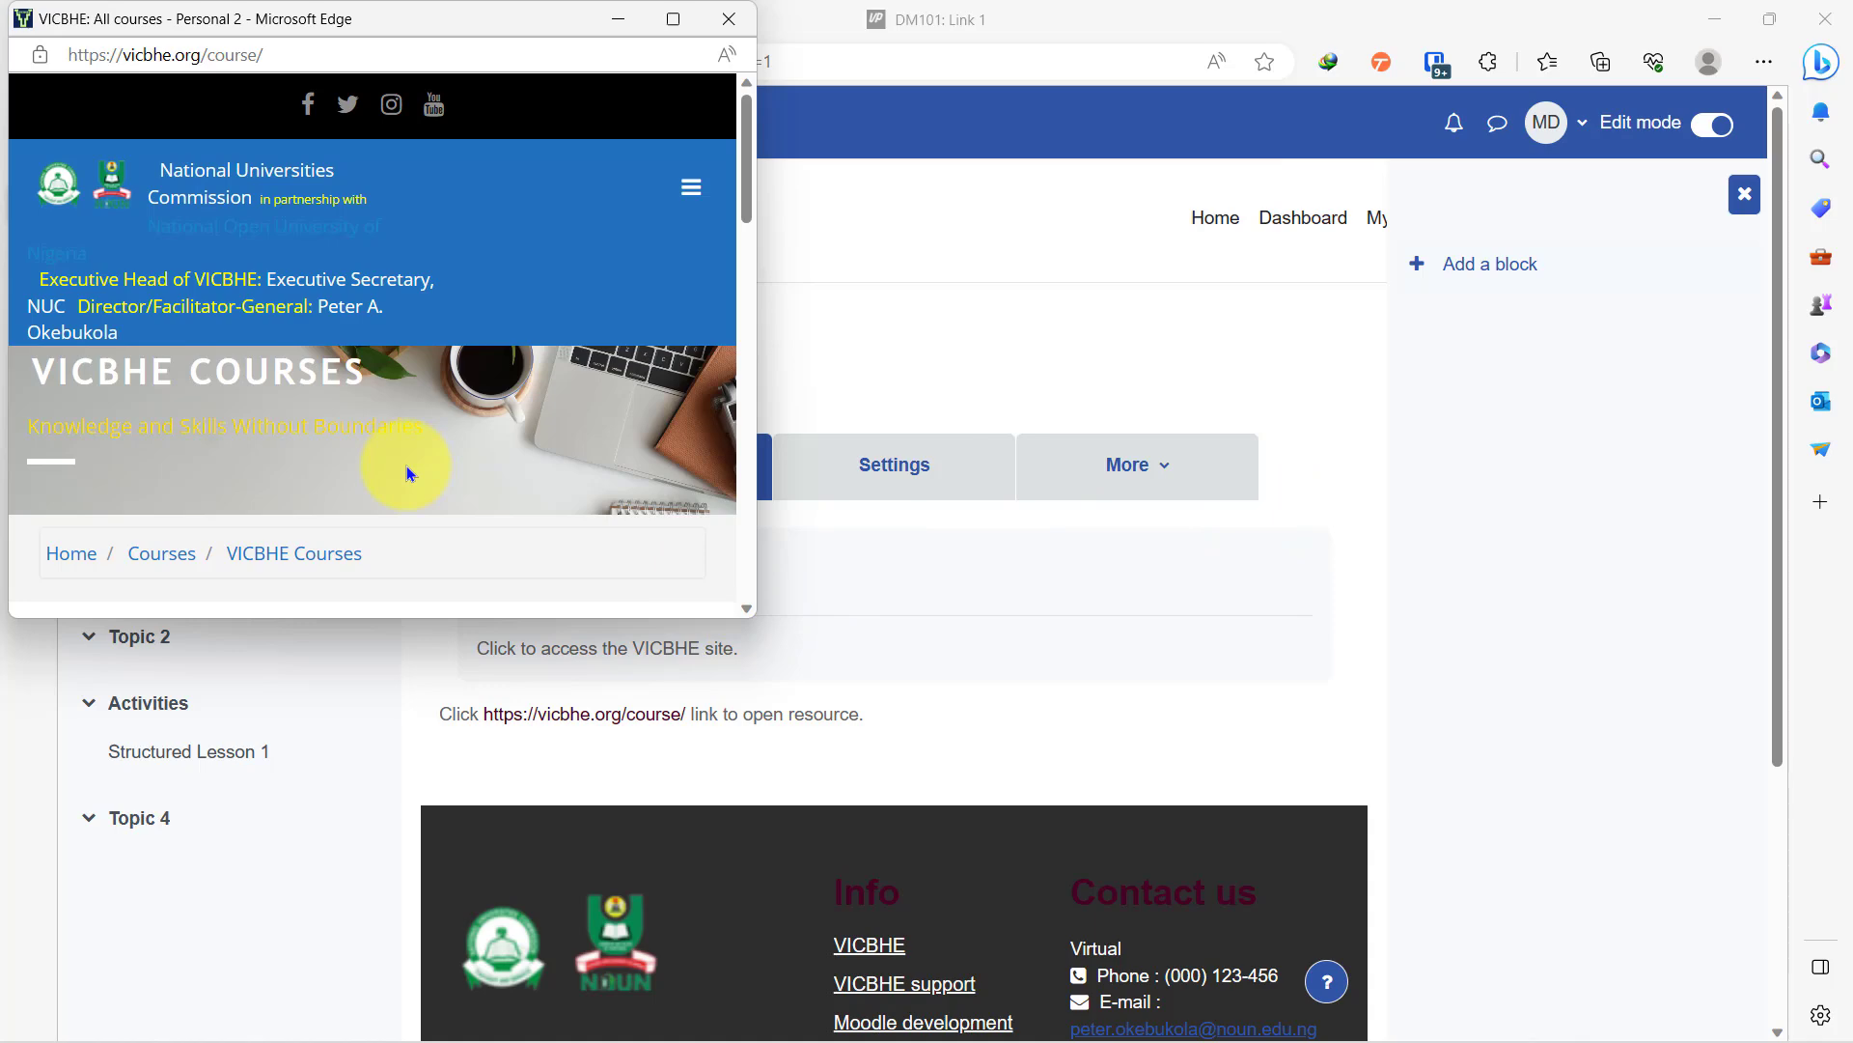
{"action": "scroll", "coordinate": [408, 466], "scroll_direction": "down", "scroll_amount": 5}
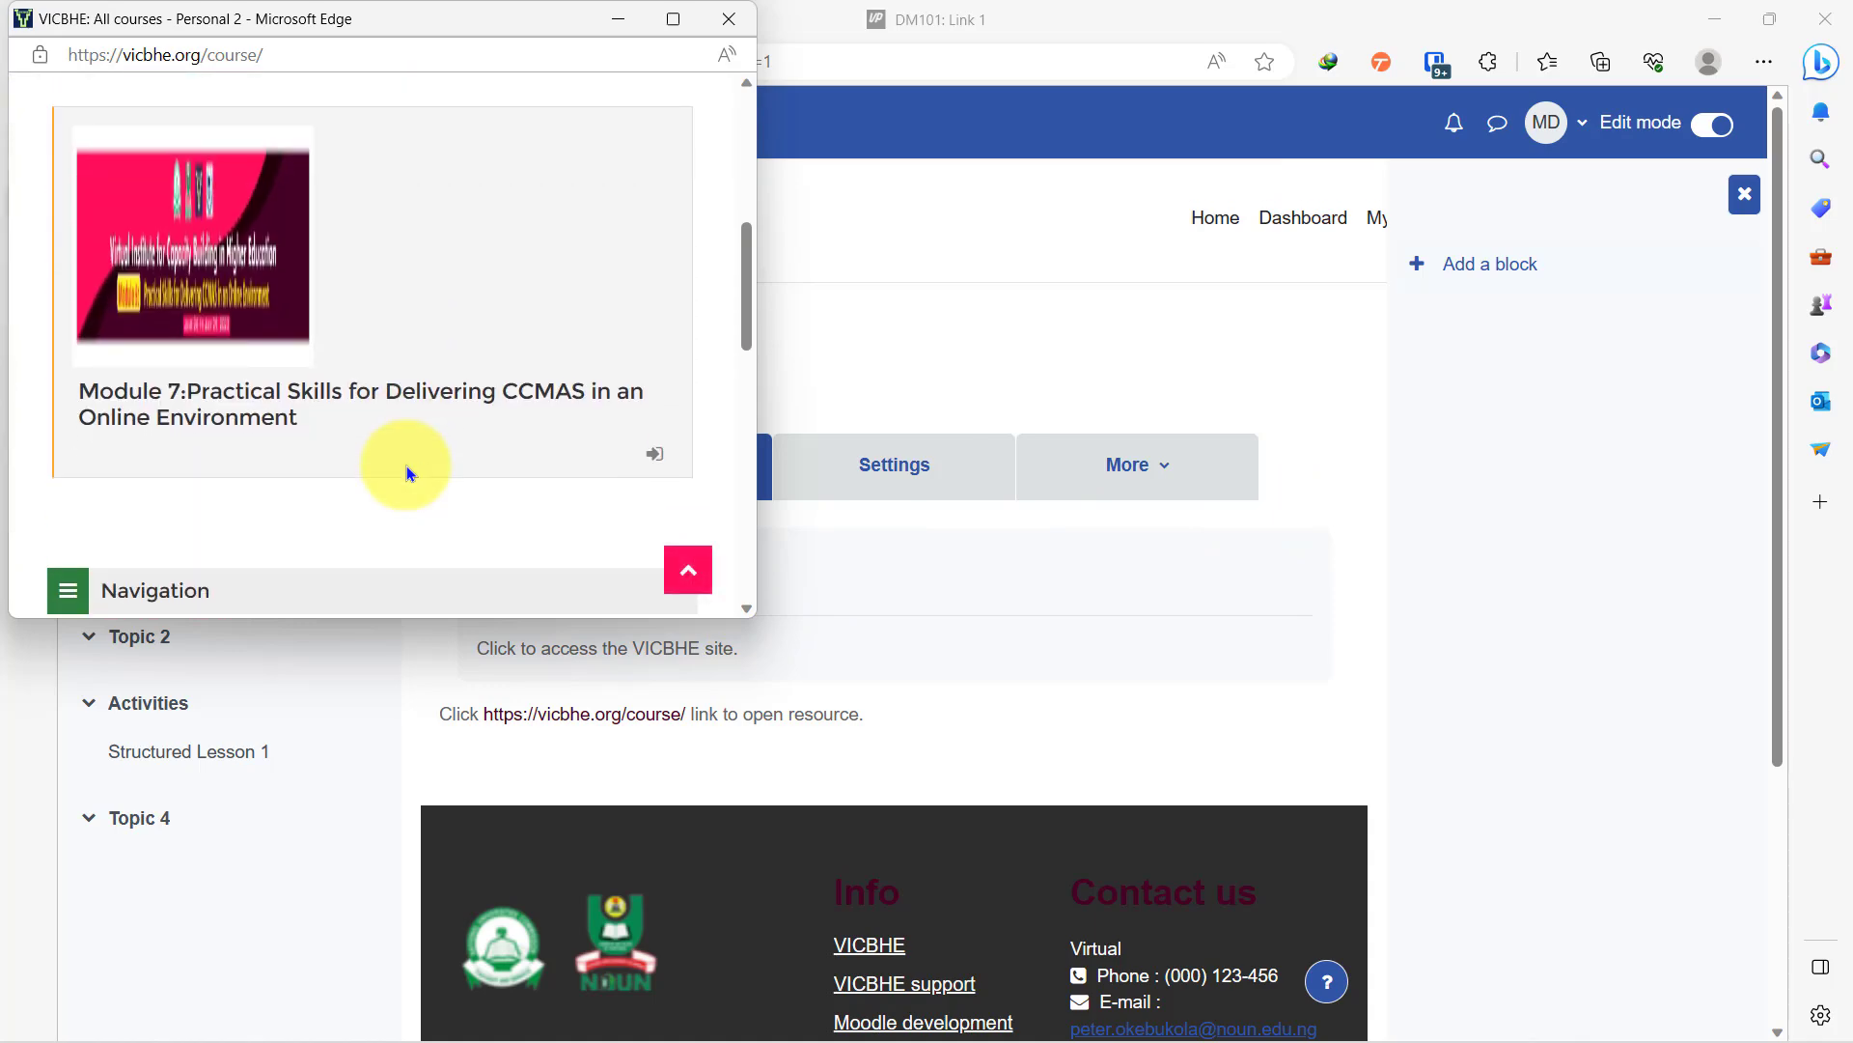
{"action": "scroll", "coordinate": [407, 466], "scroll_direction": "down", "scroll_amount": 3}
{"action": "scroll", "coordinate": [408, 466], "scroll_direction": "up", "scroll_amount": 3}
{"action": "scroll", "coordinate": [407, 466], "scroll_direction": "up", "scroll_amount": 5}
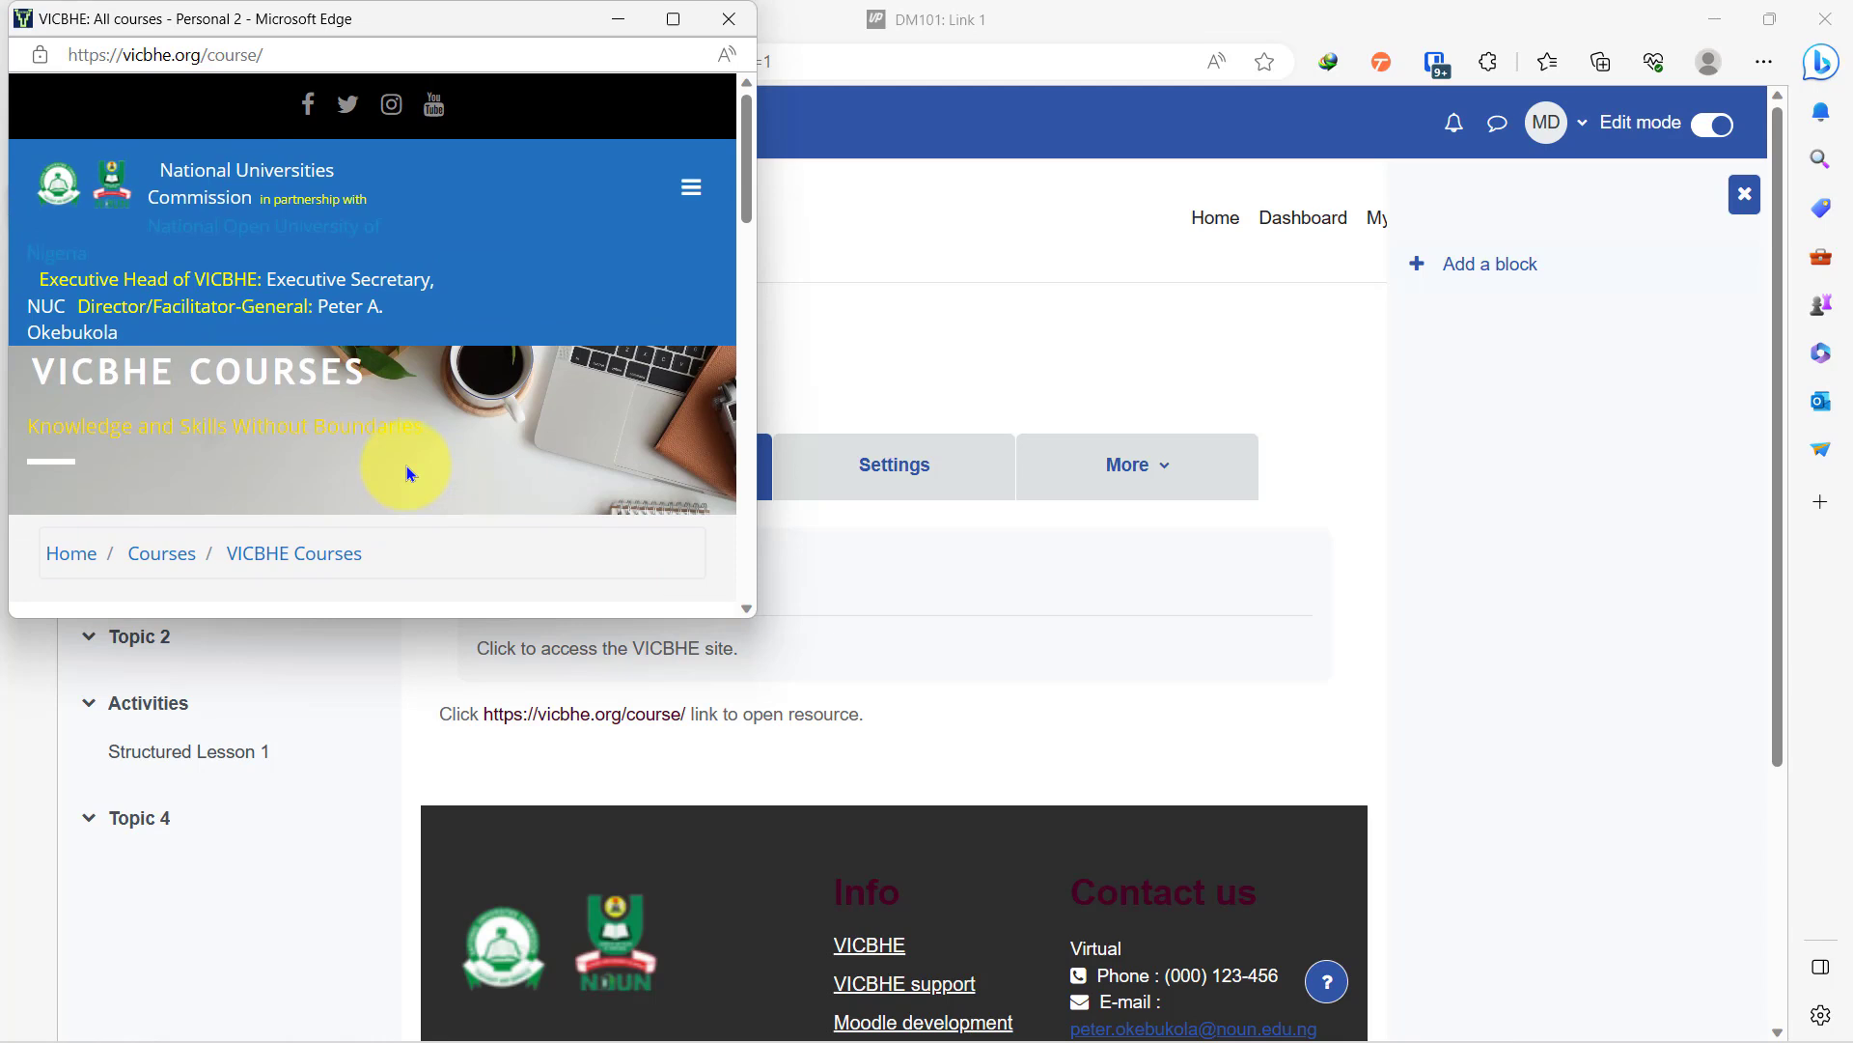
{"action": "left_click", "coordinate": [724, 19]}
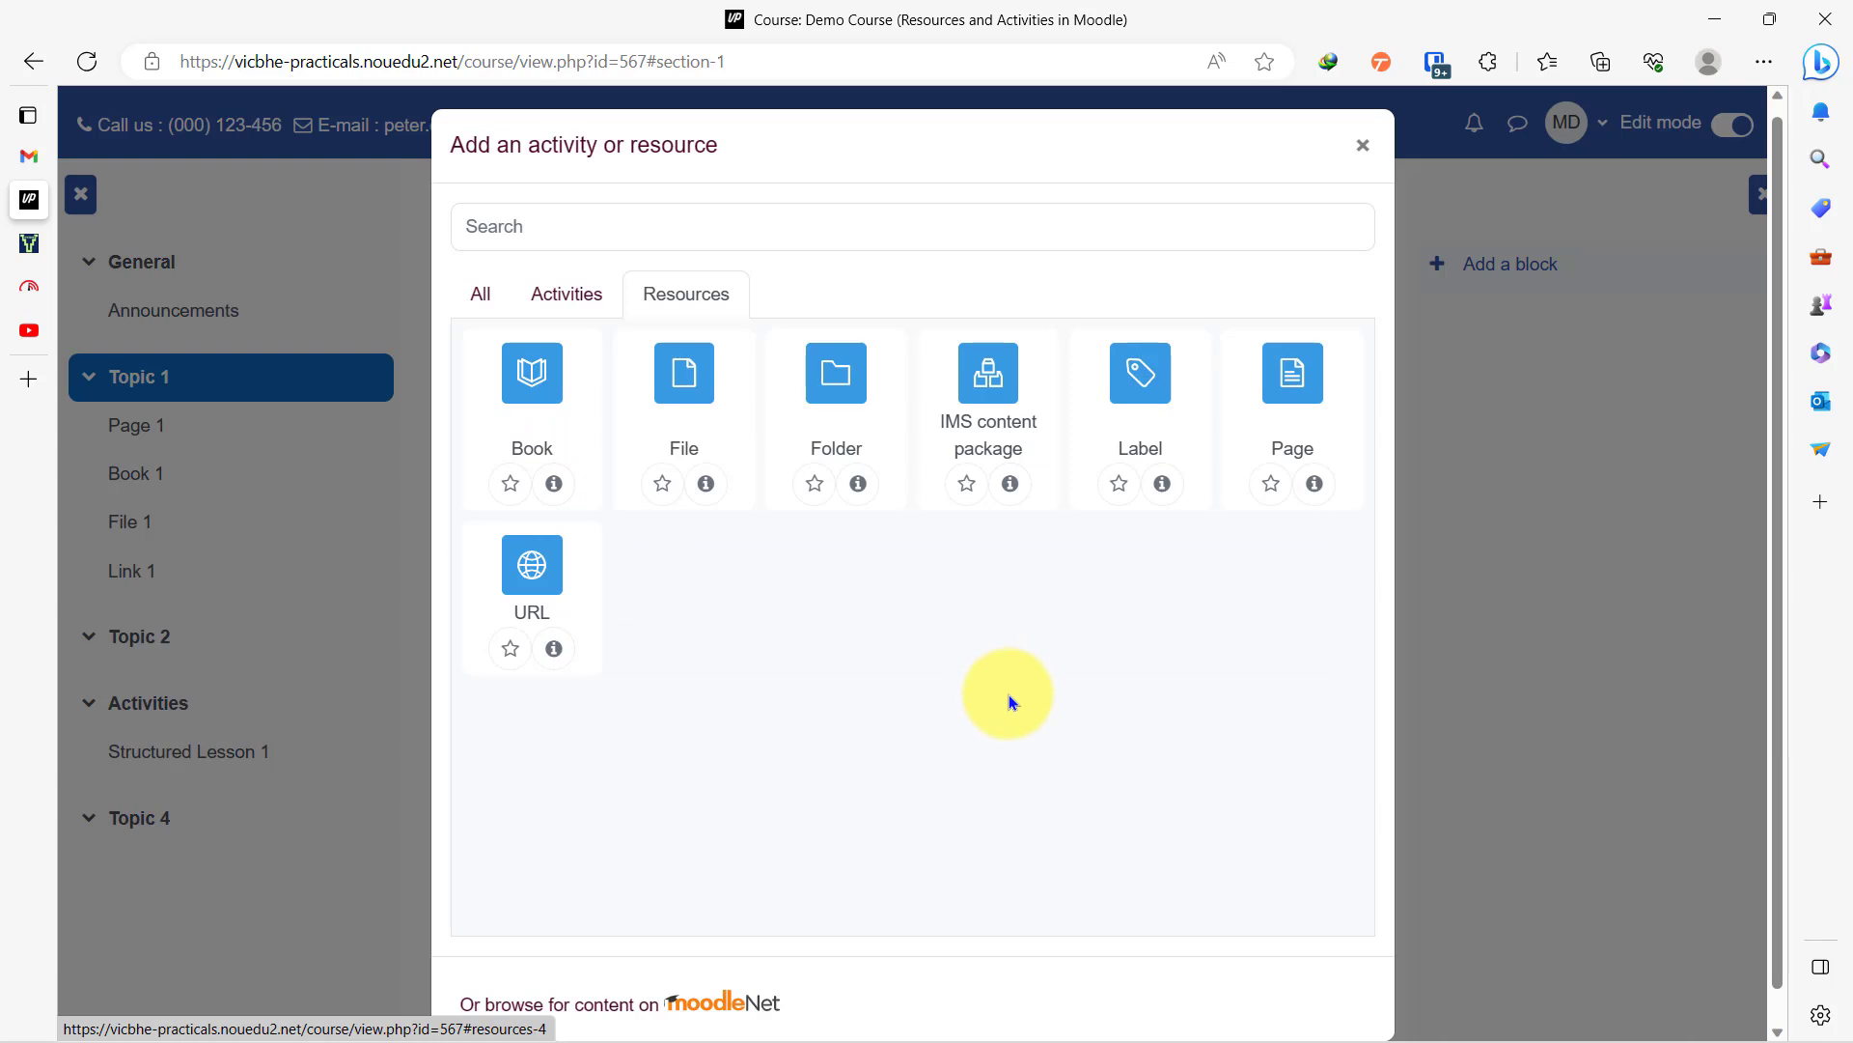
Step: View the IMS content package details, switch between the Activities and Resources tabs, and close the chooser
{"action": "left_click", "coordinate": [1009, 484]}
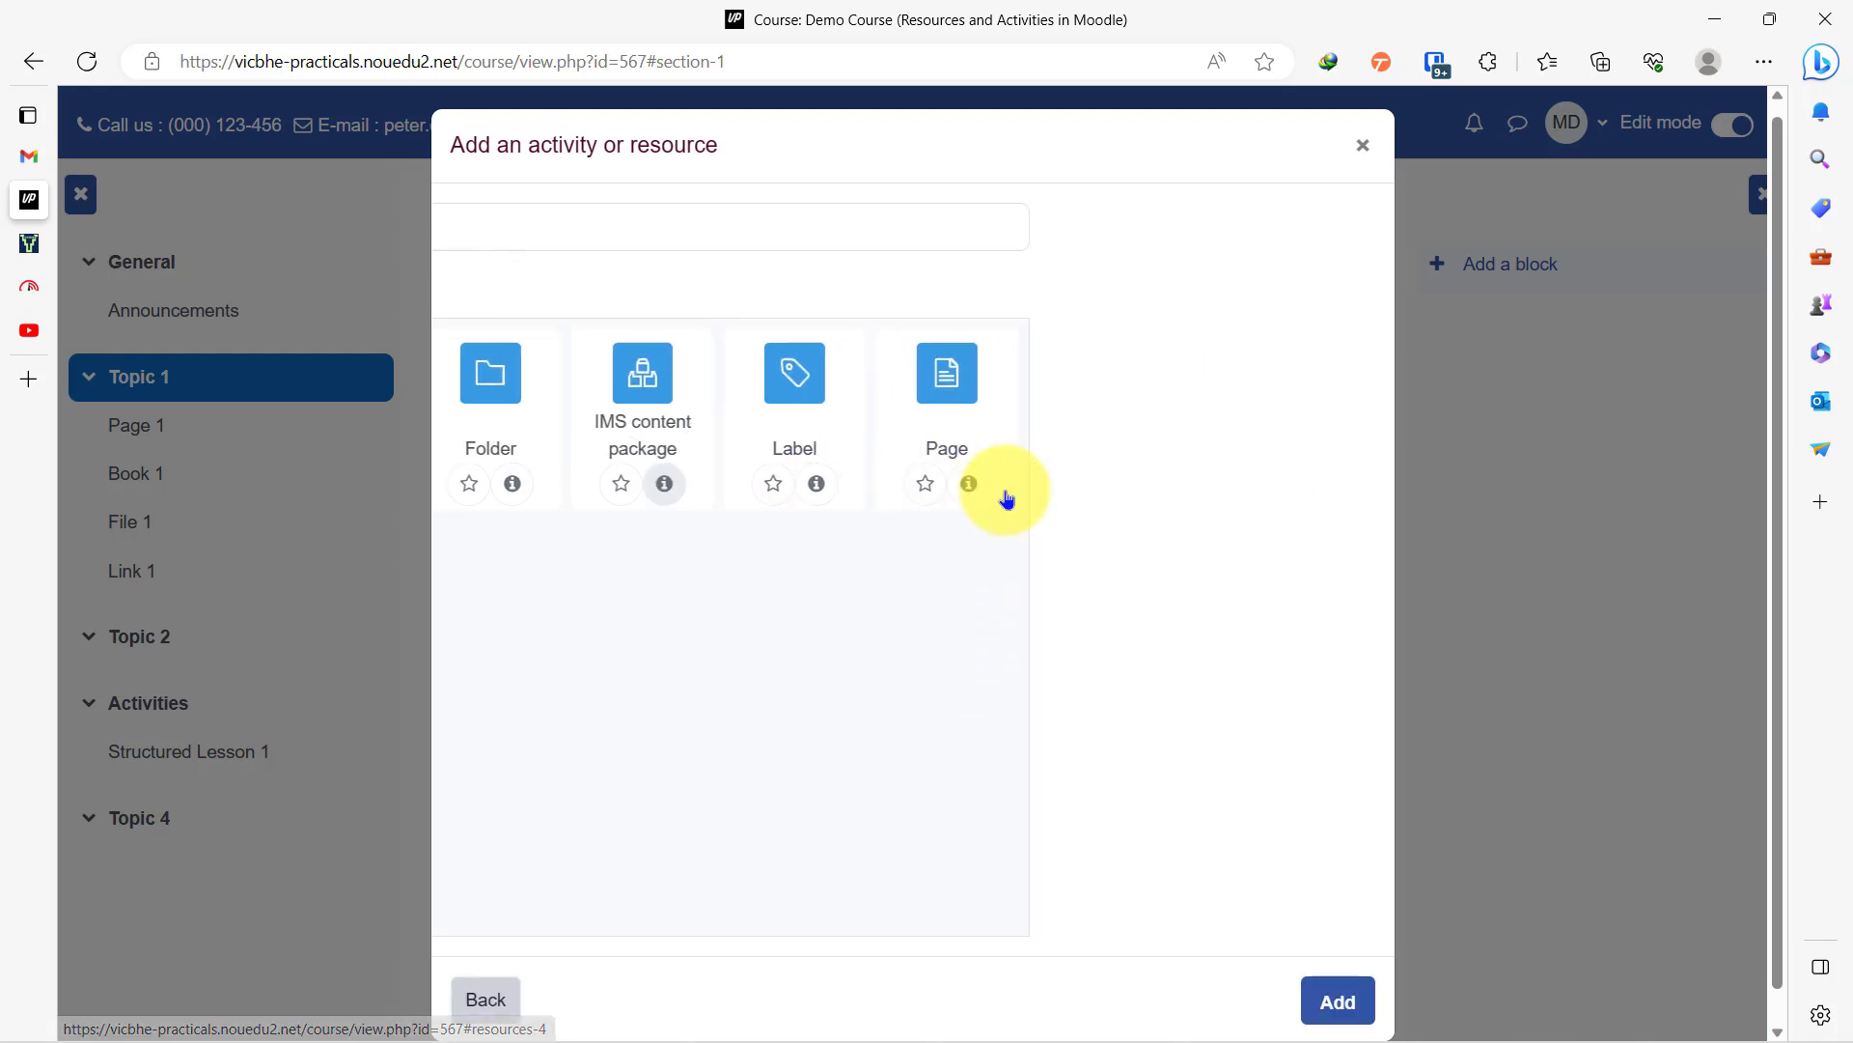
{"action": "key", "text": "Return"}
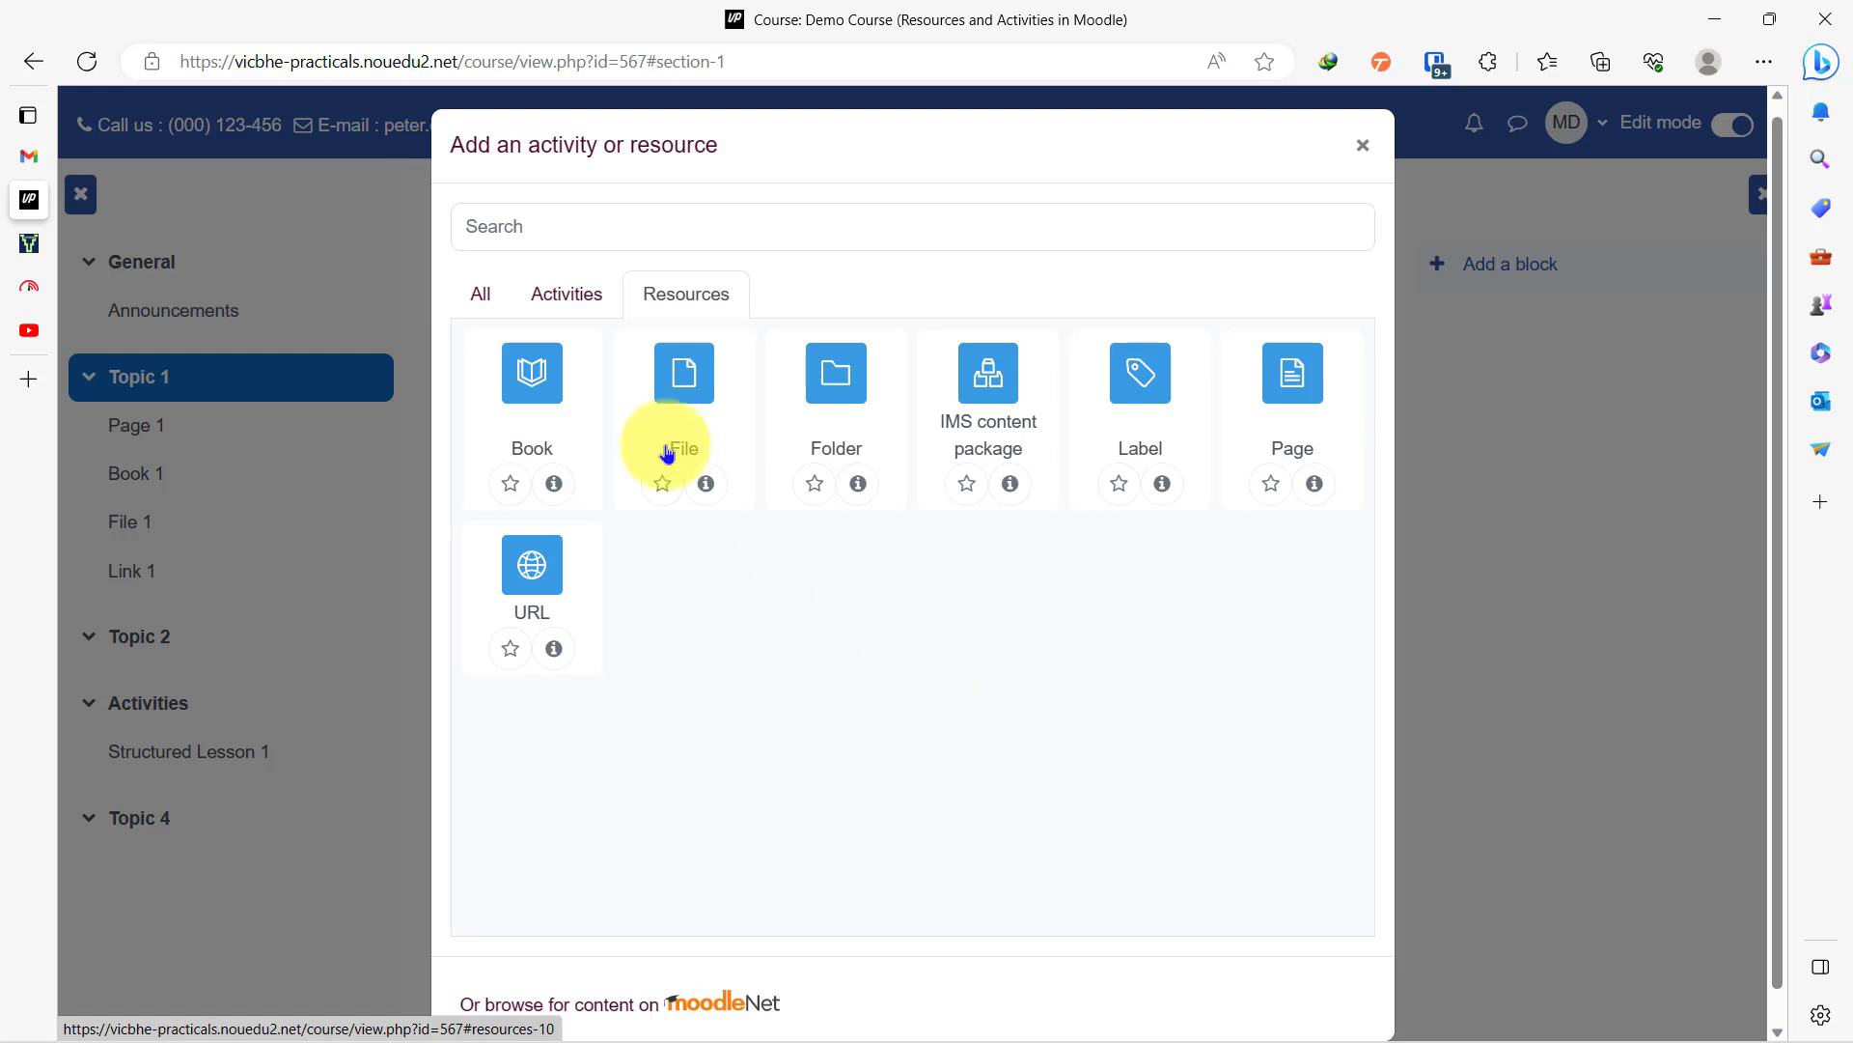
{"action": "left_click", "coordinate": [579, 301]}
{"action": "left_click", "coordinate": [680, 299]}
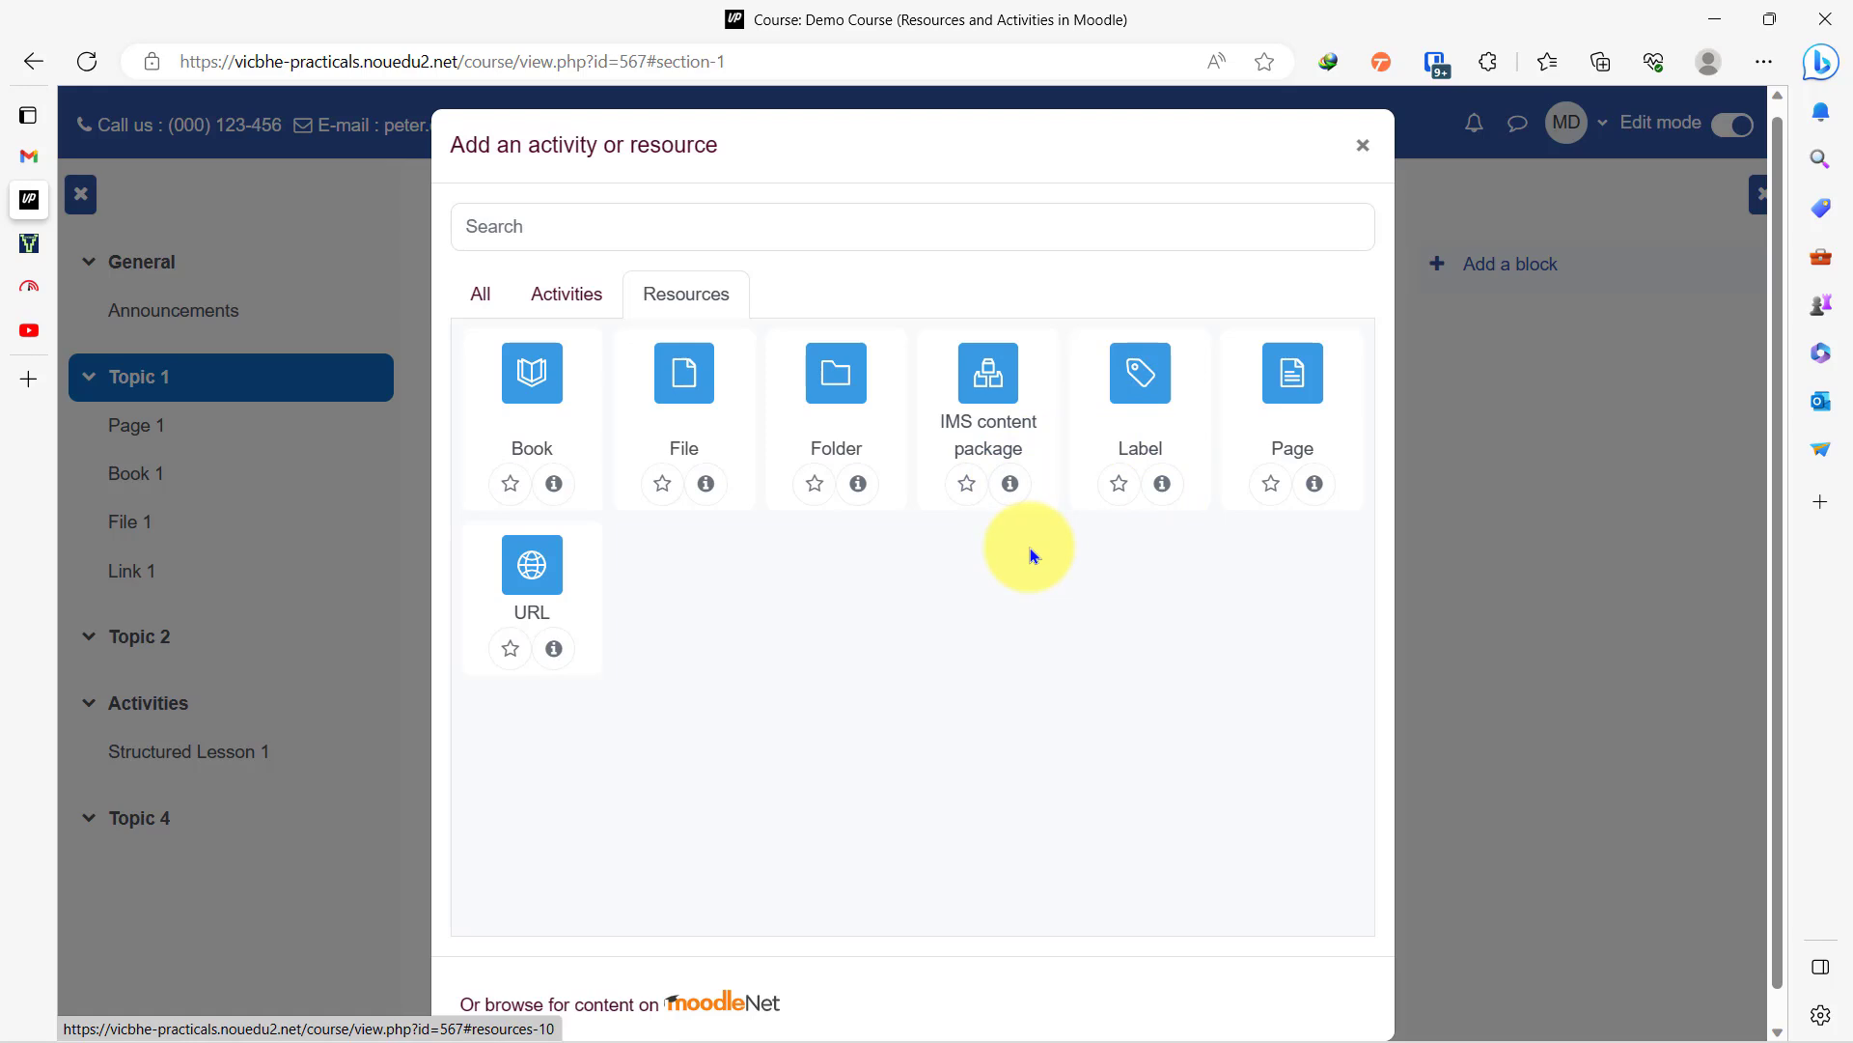
{"action": "left_click", "coordinate": [1362, 144]}
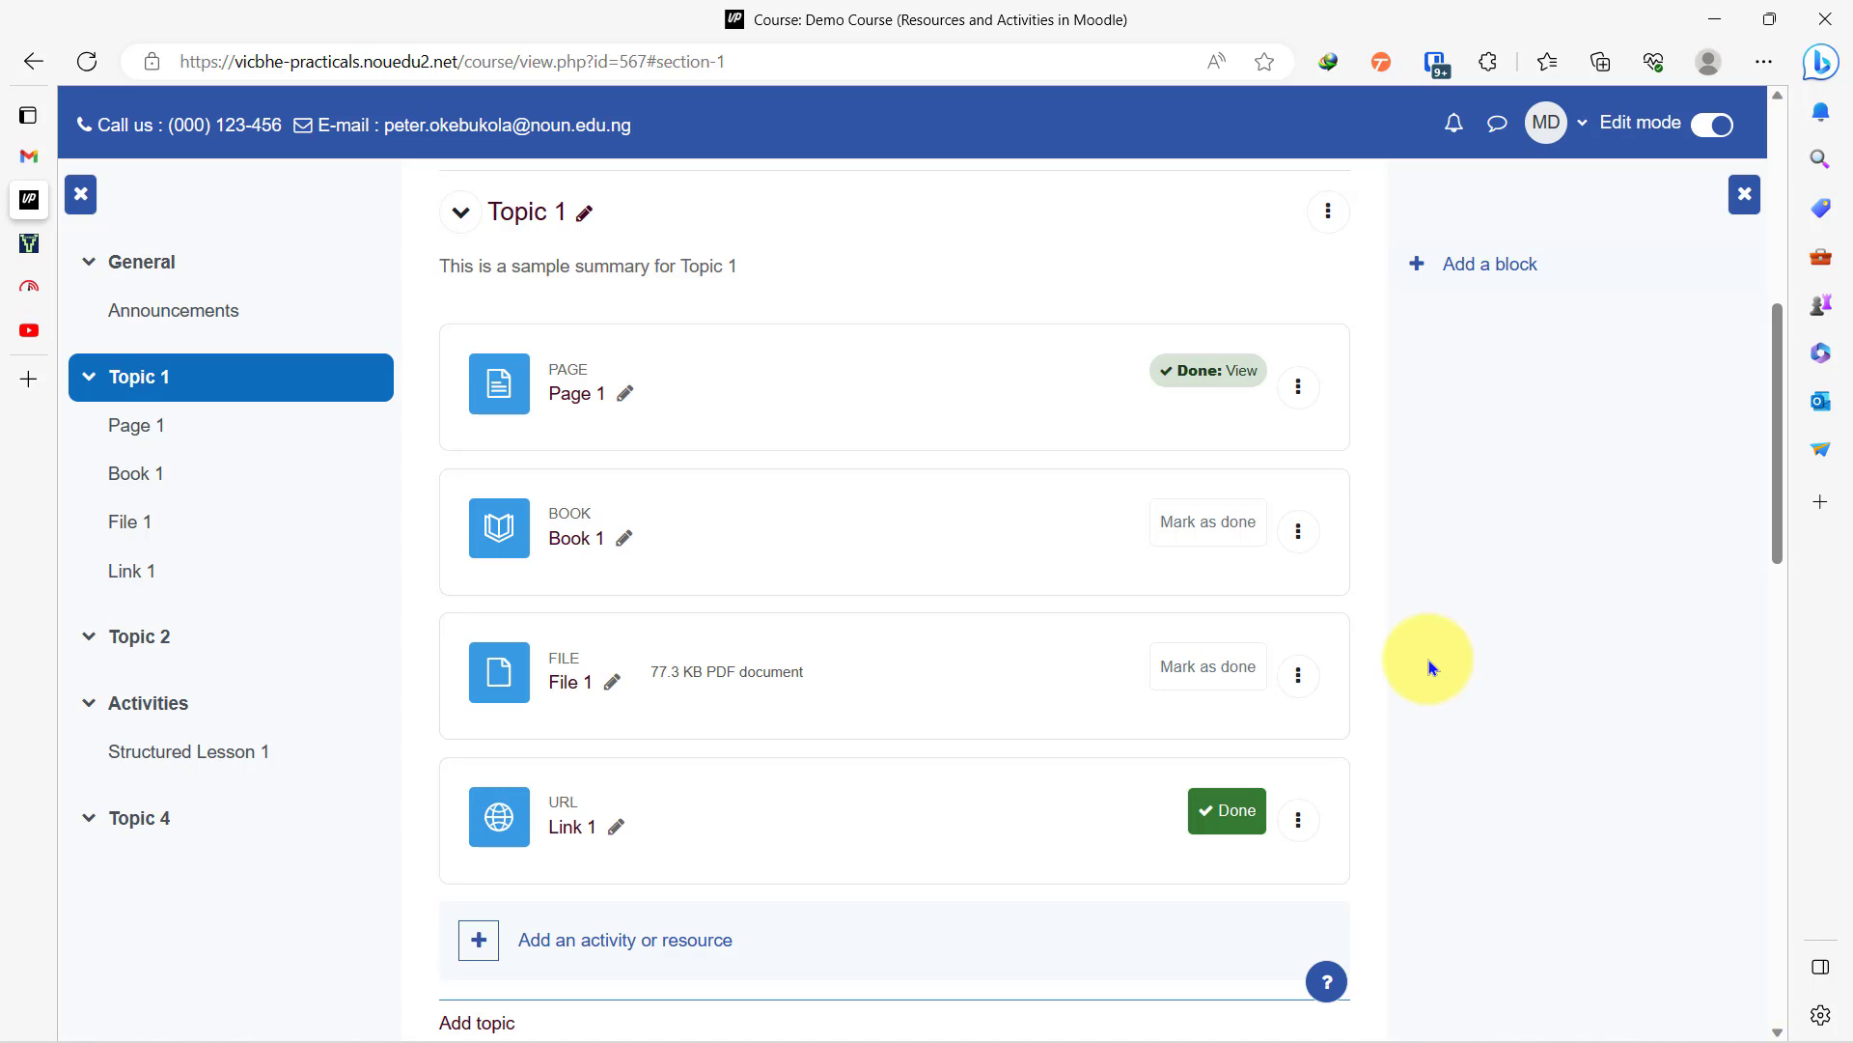
Step: Scroll to Topic 2 and open its 'Add an activity or resource' chooser
{"action": "scroll", "coordinate": [1432, 666], "scroll_direction": "down", "scroll_amount": 10}
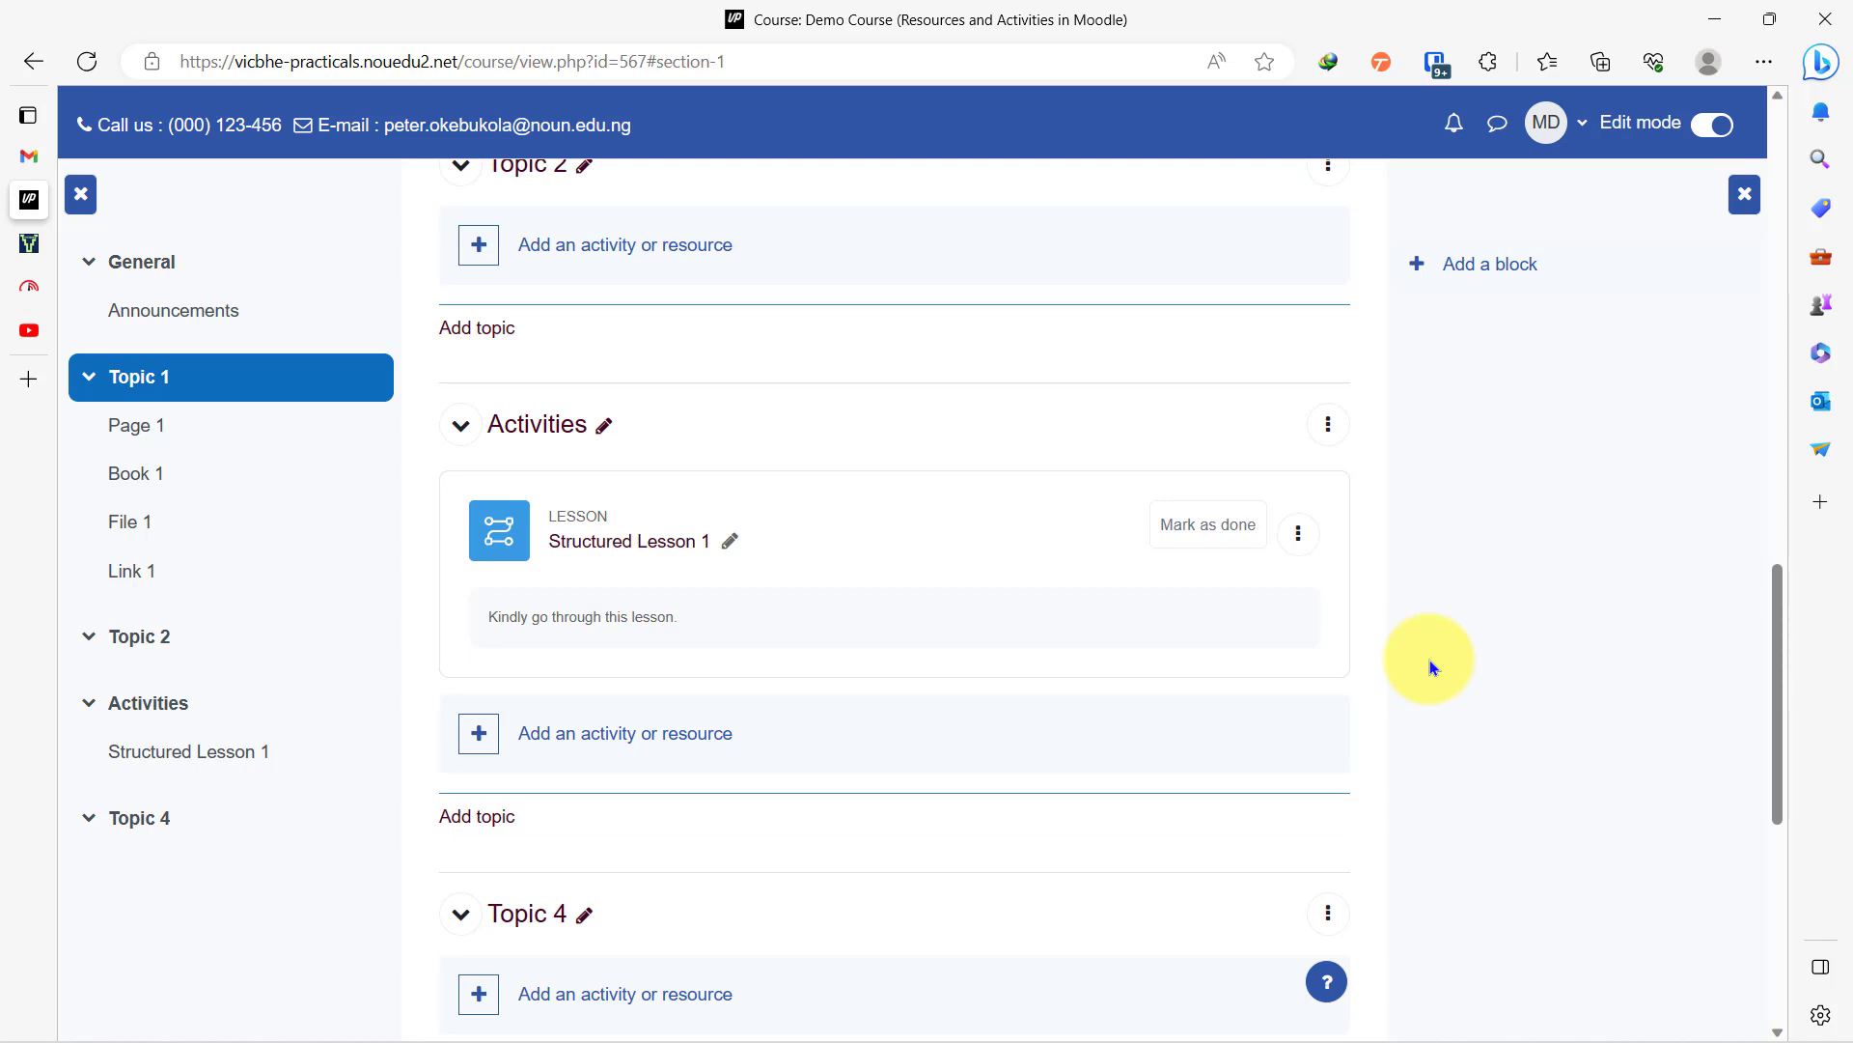
{"action": "left_click", "coordinate": [981, 719]}
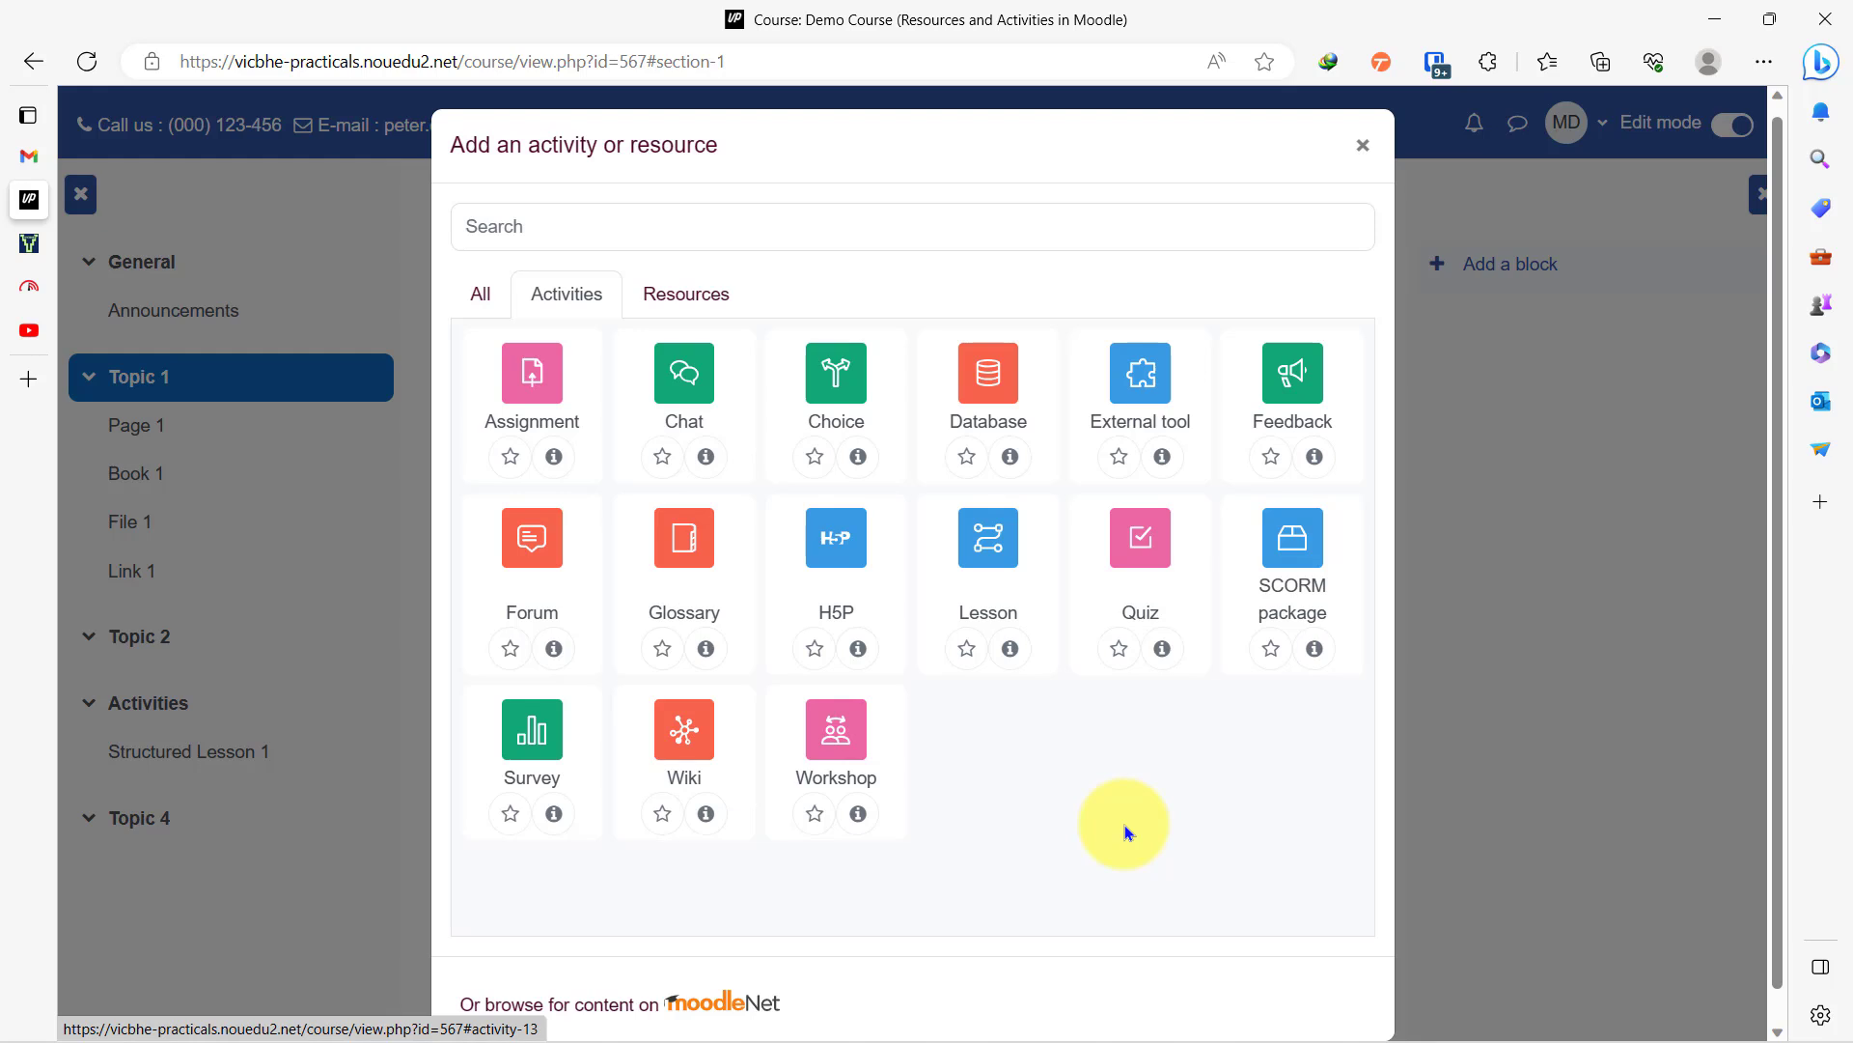
Step: Pick the Chat tile in the activity chooser to get a blank Chat form for Topic 2
{"action": "left_click", "coordinate": [1151, 546]}
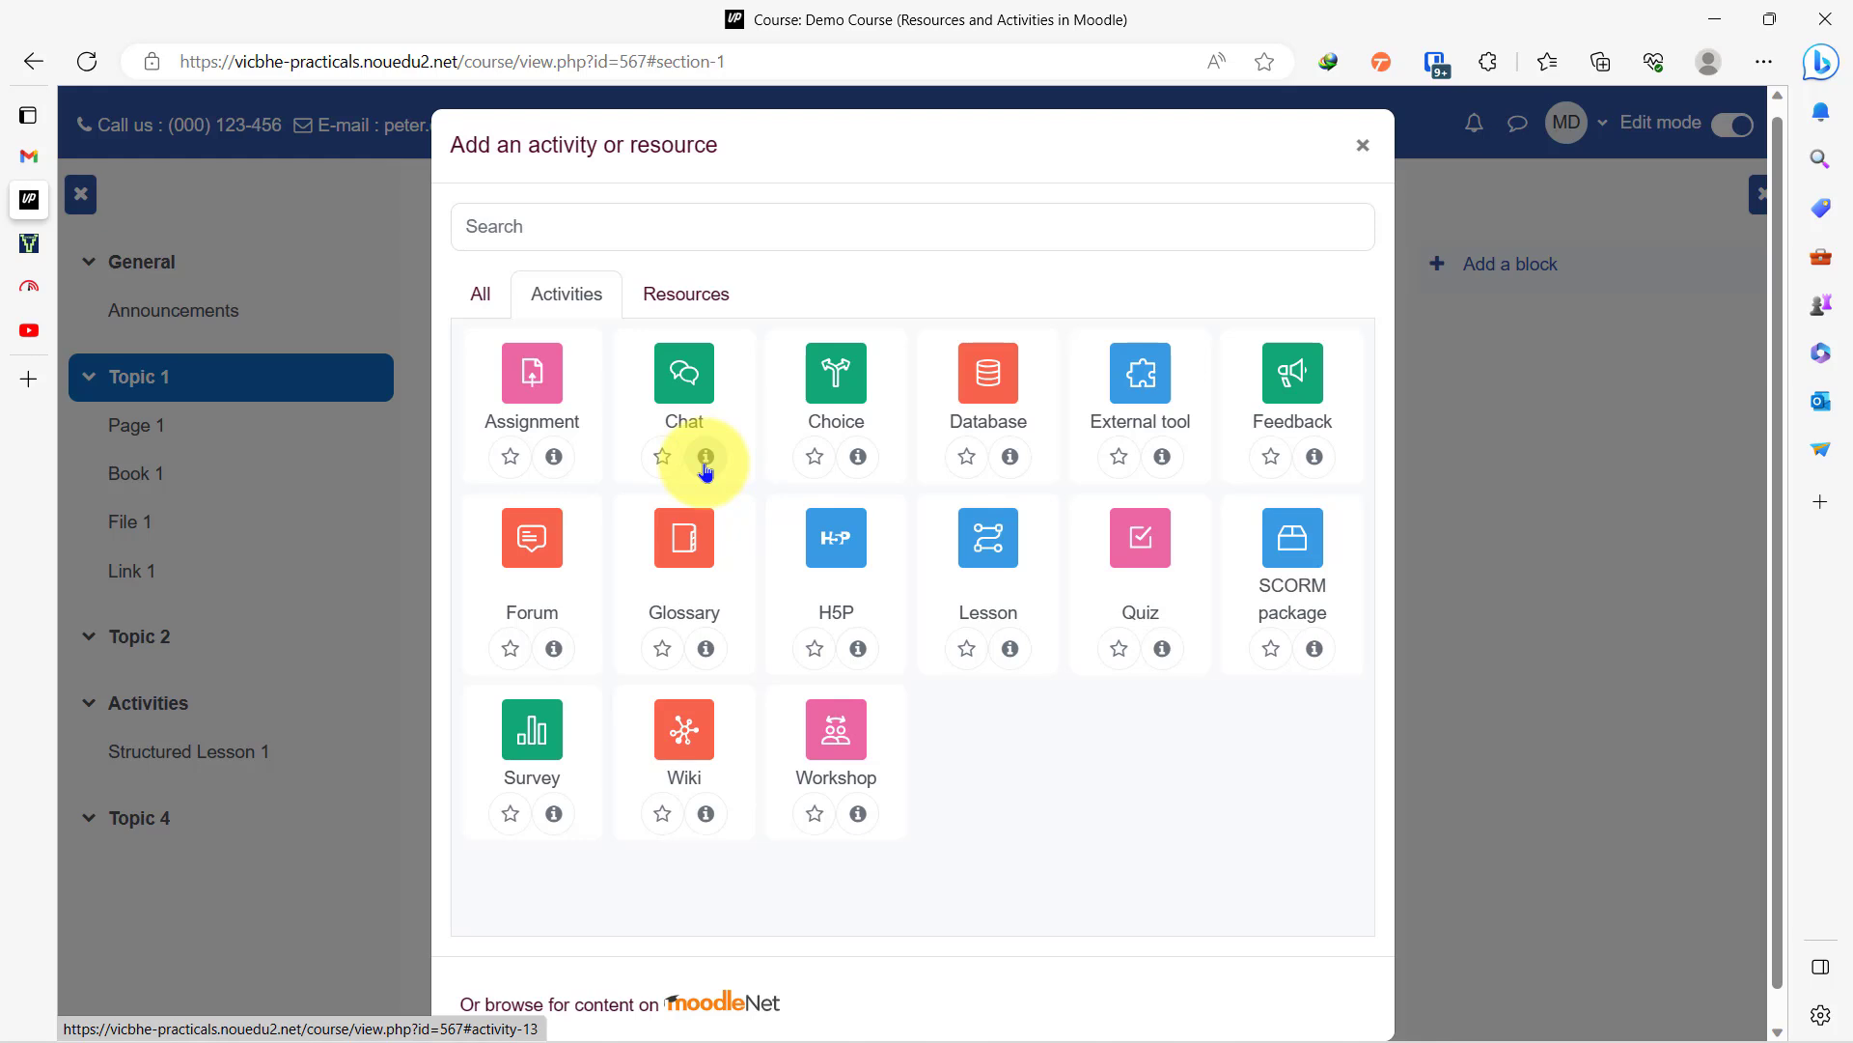
{"action": "left_click", "coordinate": [685, 391]}
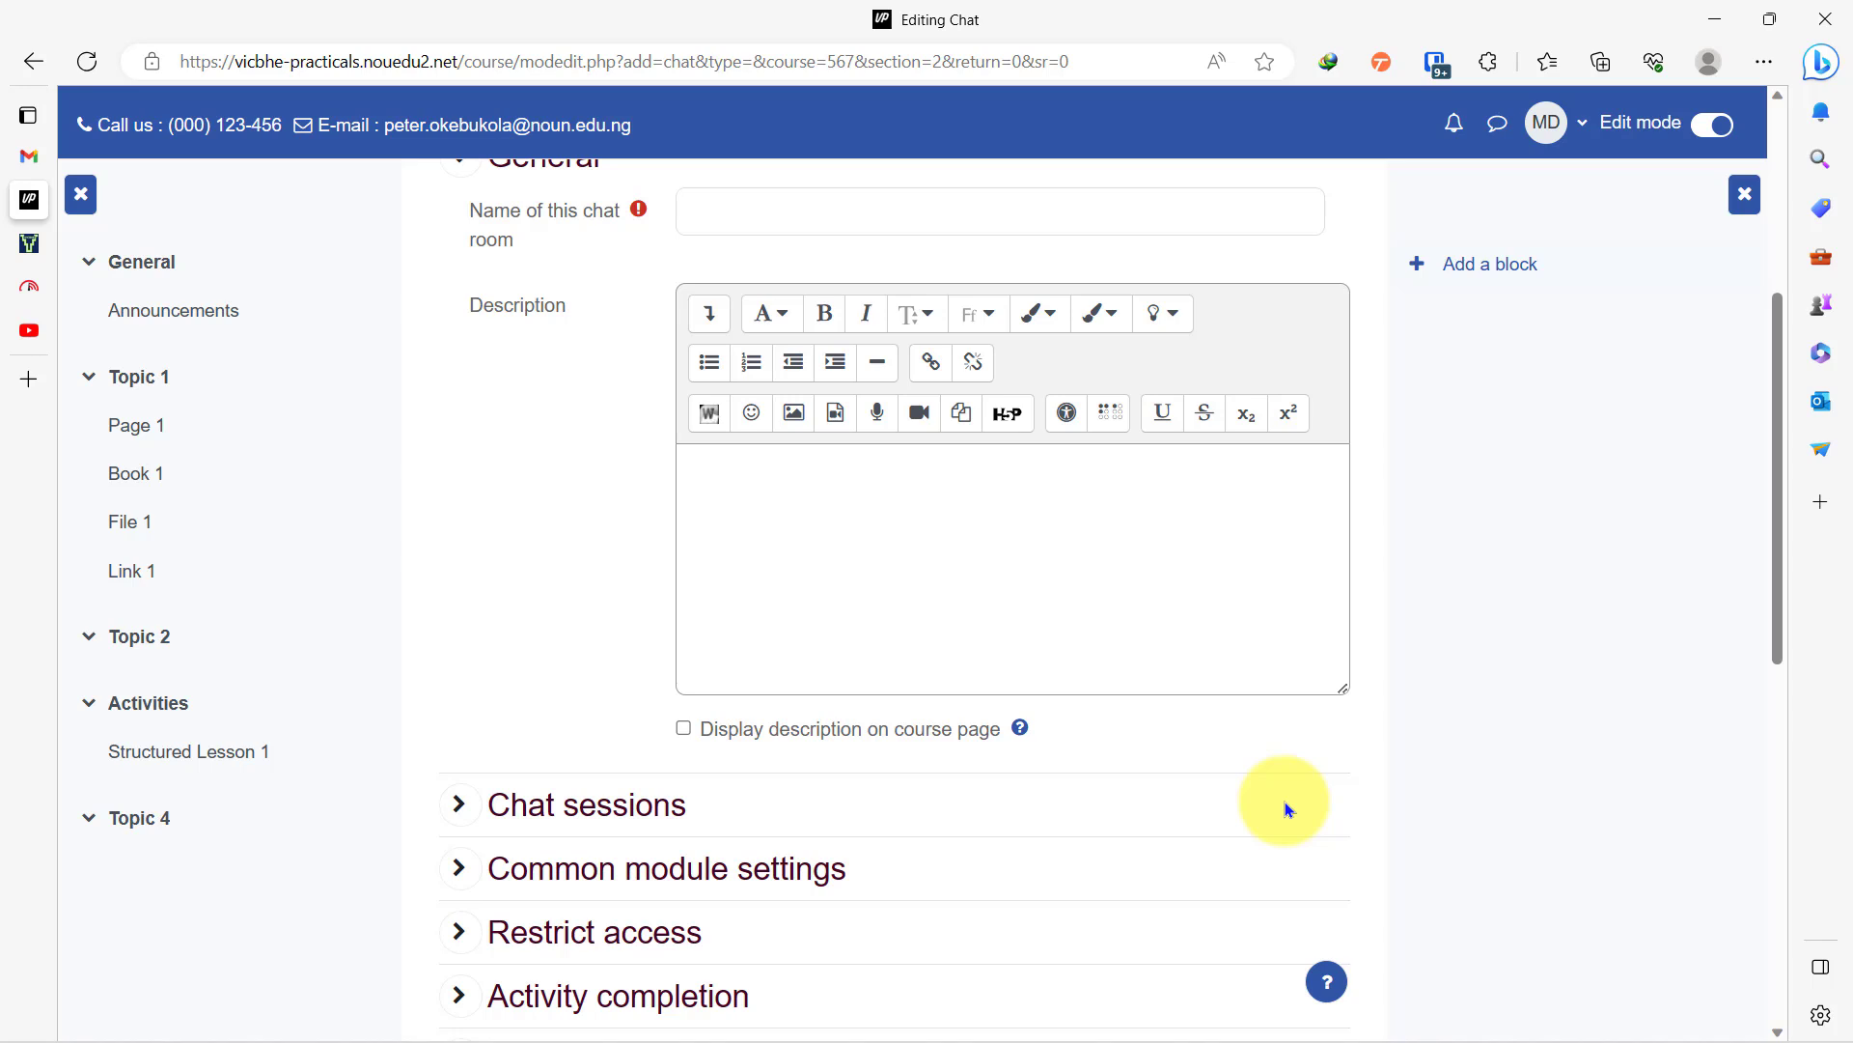
Step: Enter 'Chat 1' as the chat room name
{"action": "left_click", "coordinate": [820, 212]}
{"action": "type", "text": "Chat 1"}
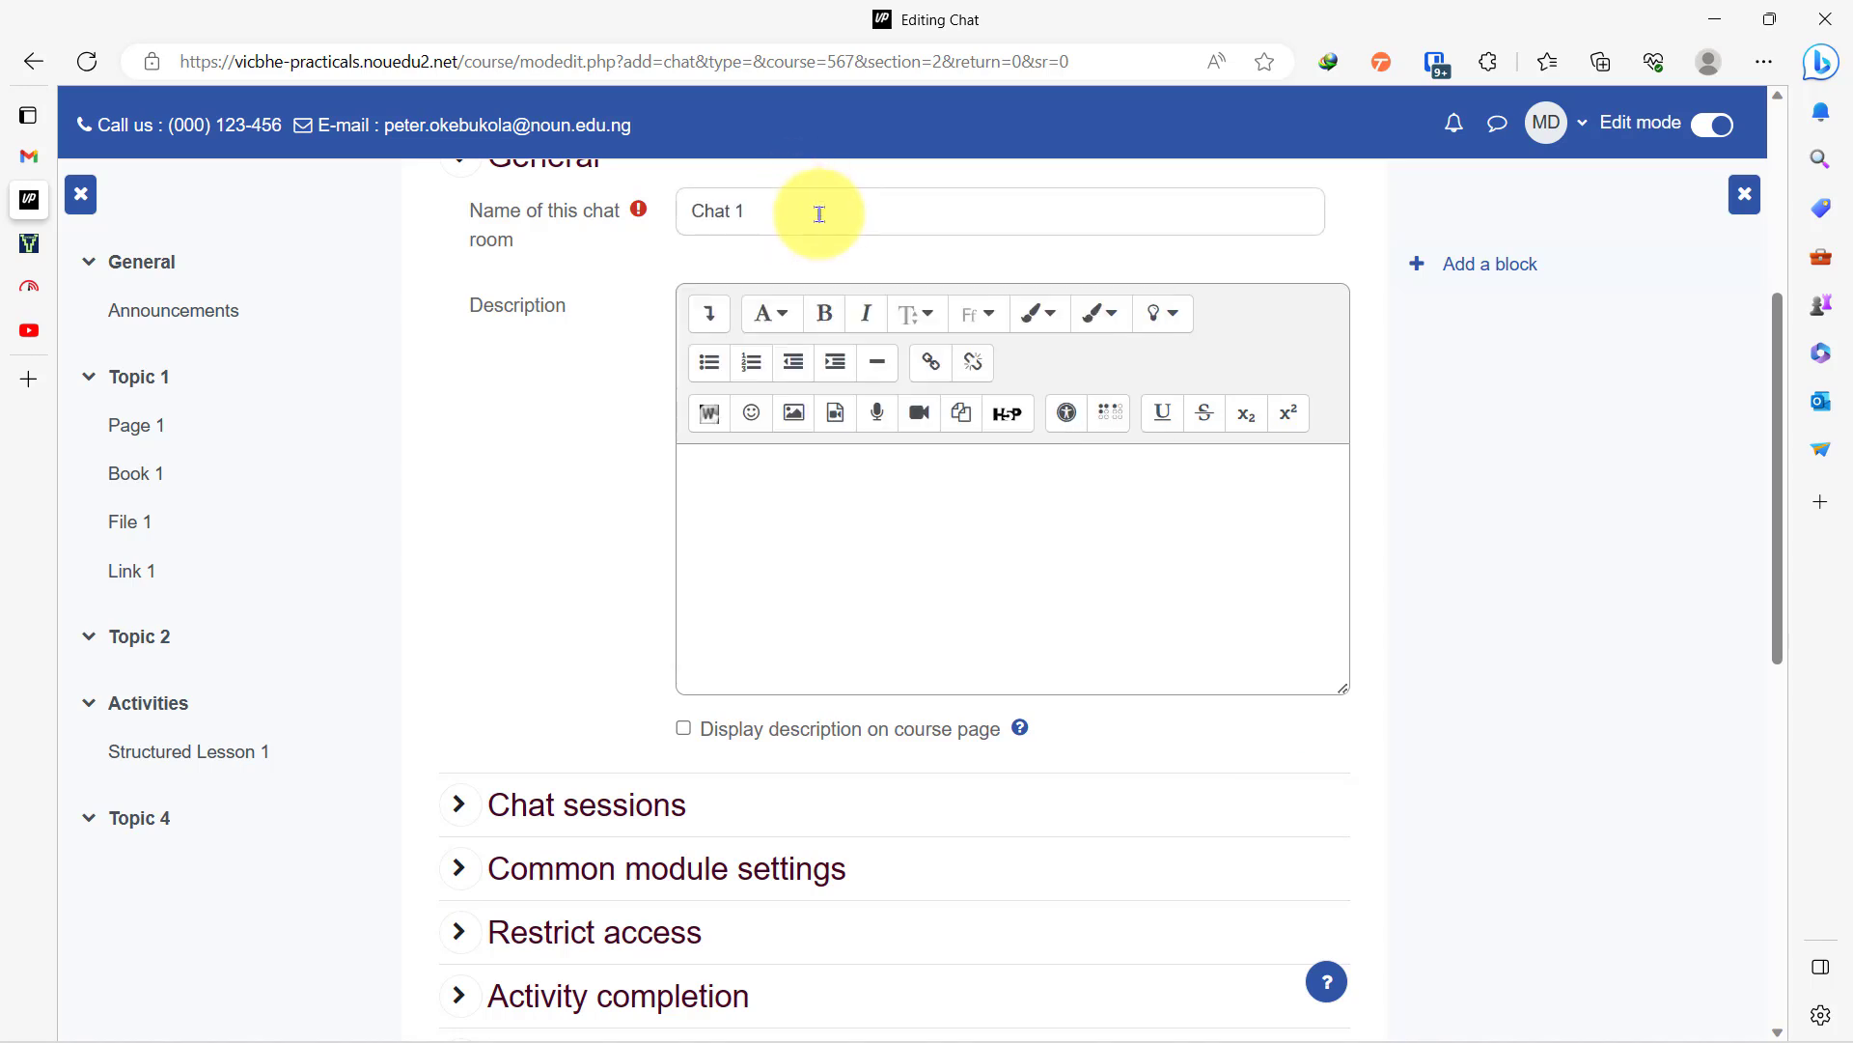
{"action": "scroll", "coordinate": [592, 531], "scroll_direction": "down", "scroll_amount": 1}
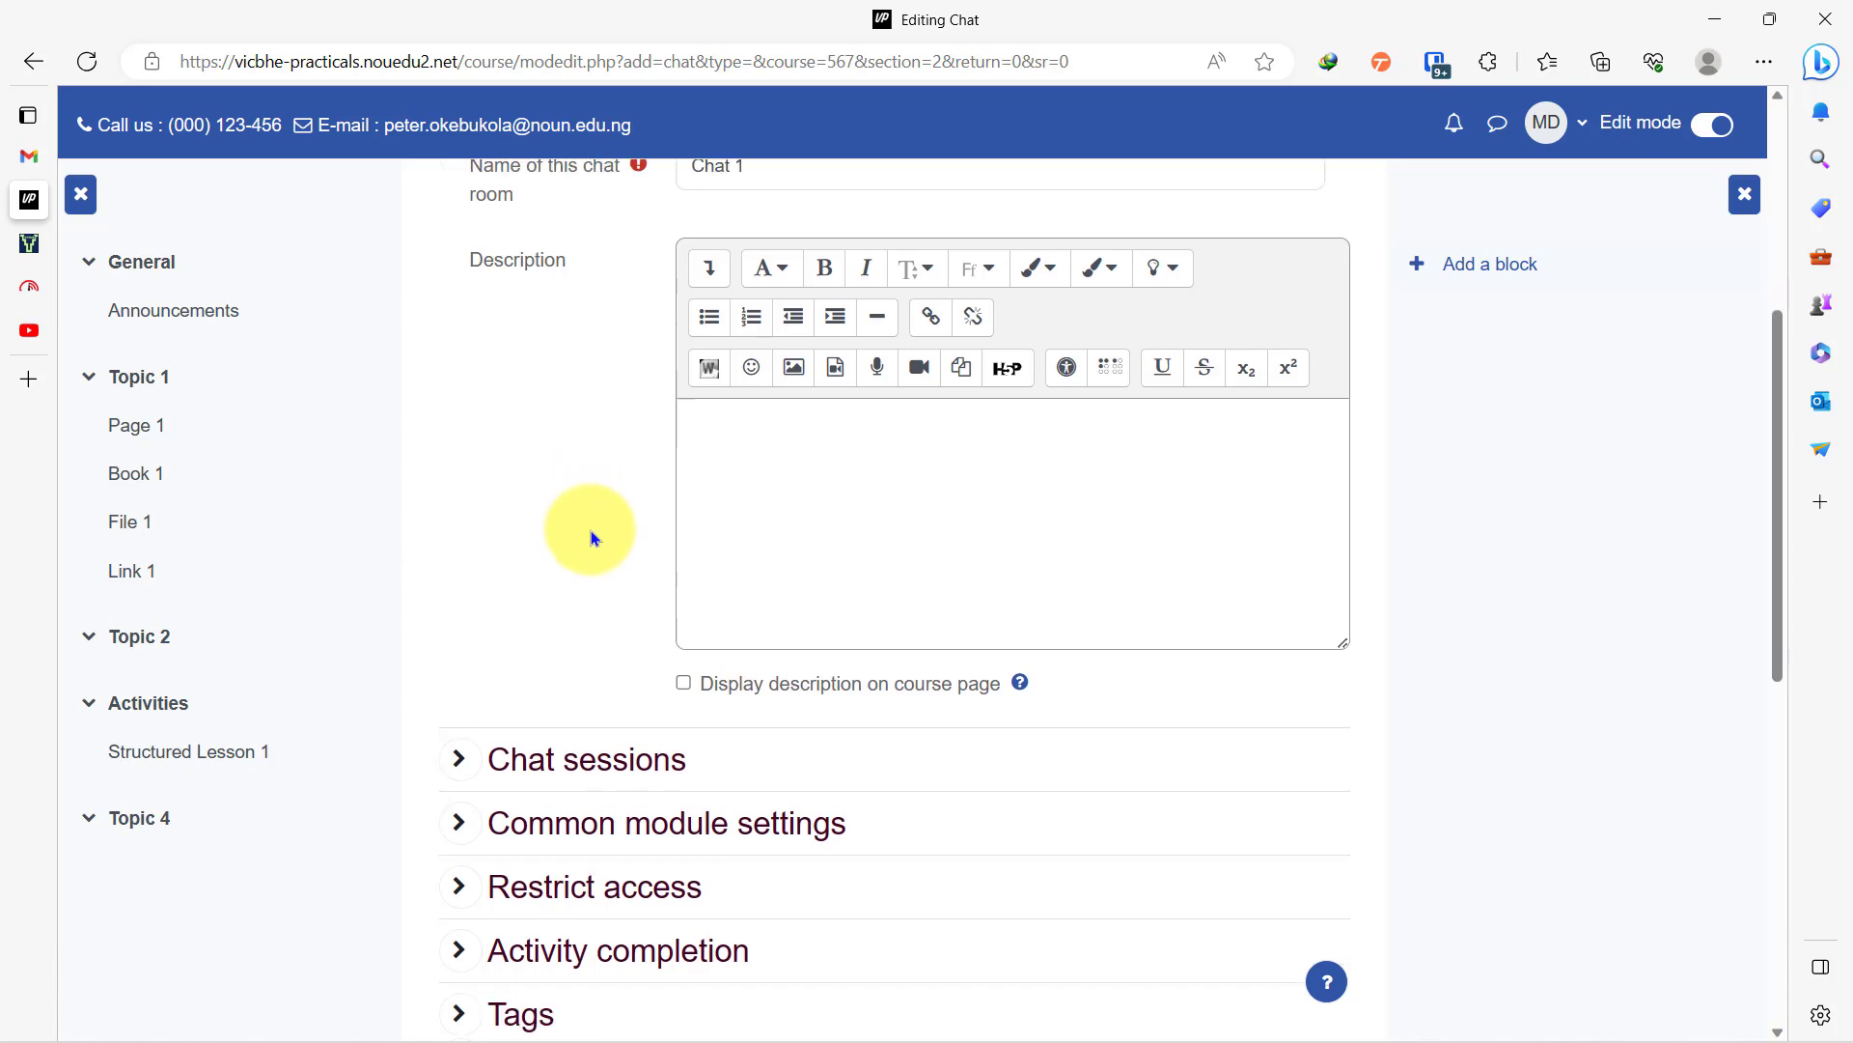
{"action": "scroll", "coordinate": [592, 538], "scroll_direction": "down", "scroll_amount": 4}
Step: Review Chat sessions, keeping past messages never deleted and past sessions hidden from everyone
{"action": "left_click", "coordinate": [568, 333]}
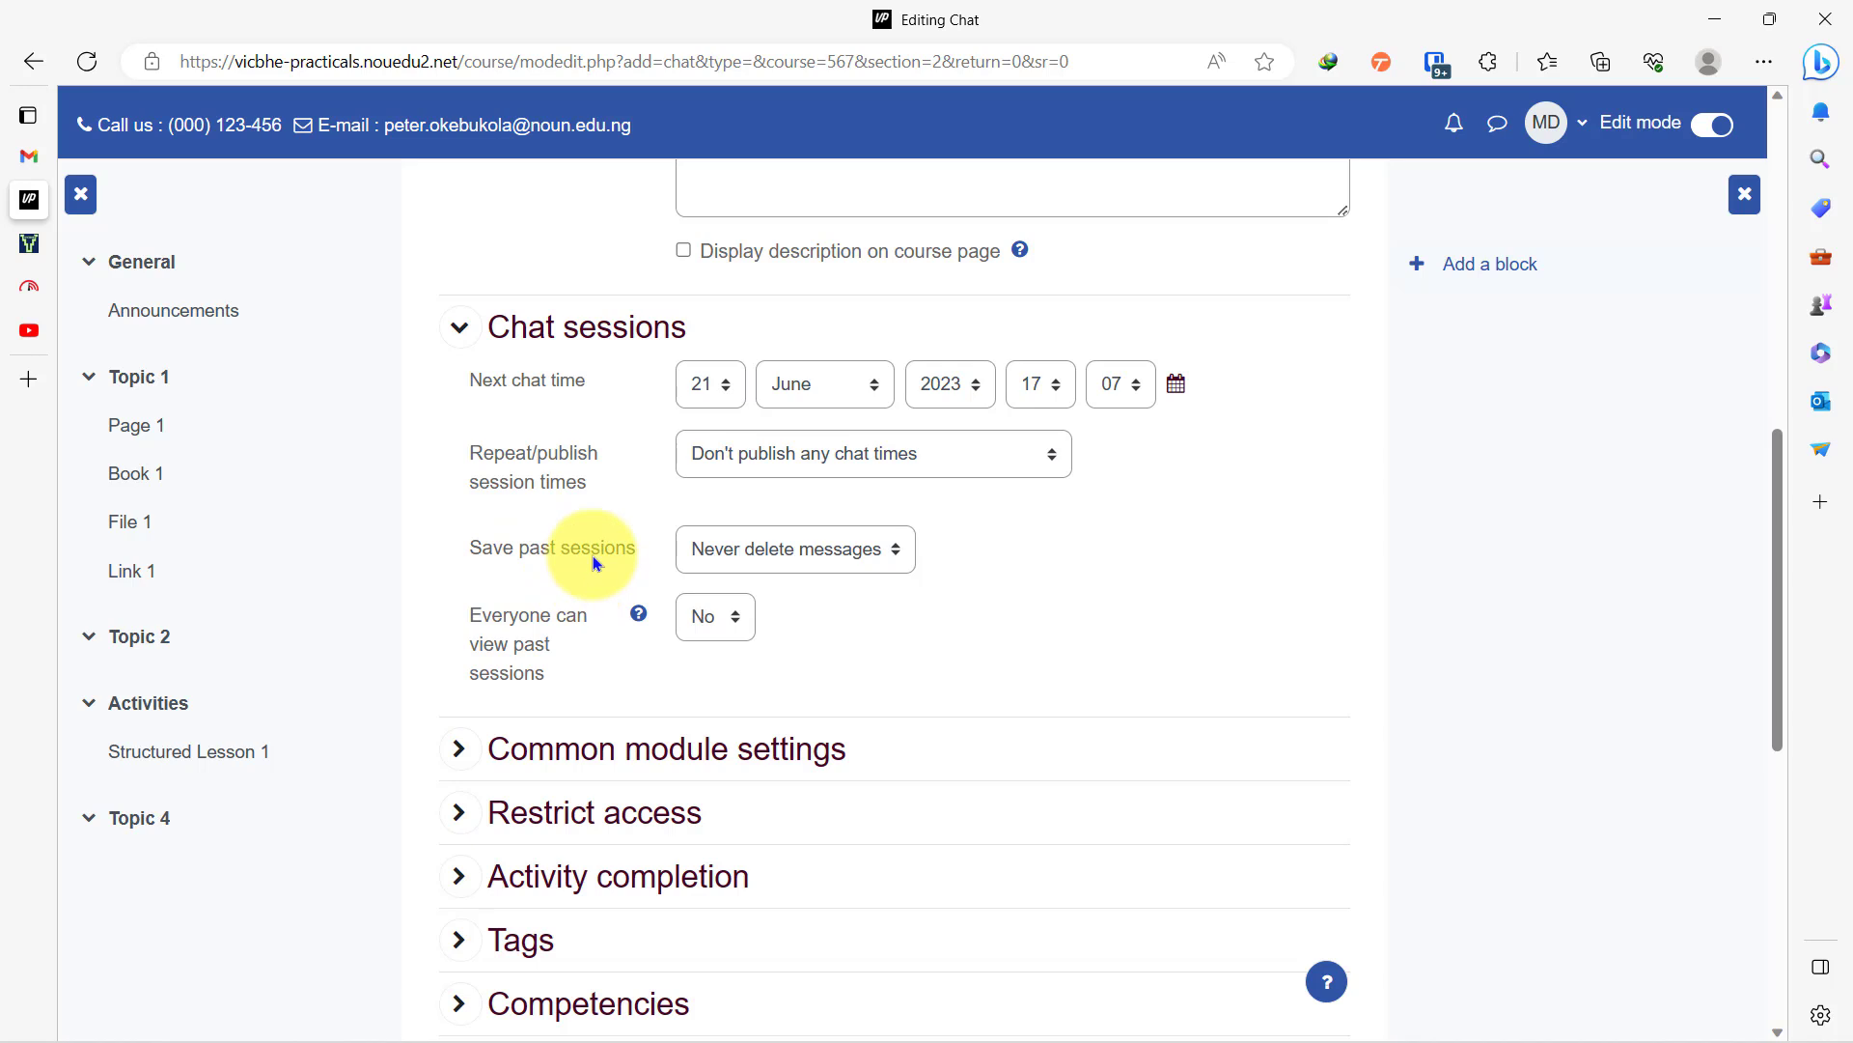
{"action": "left_click", "coordinate": [843, 560]}
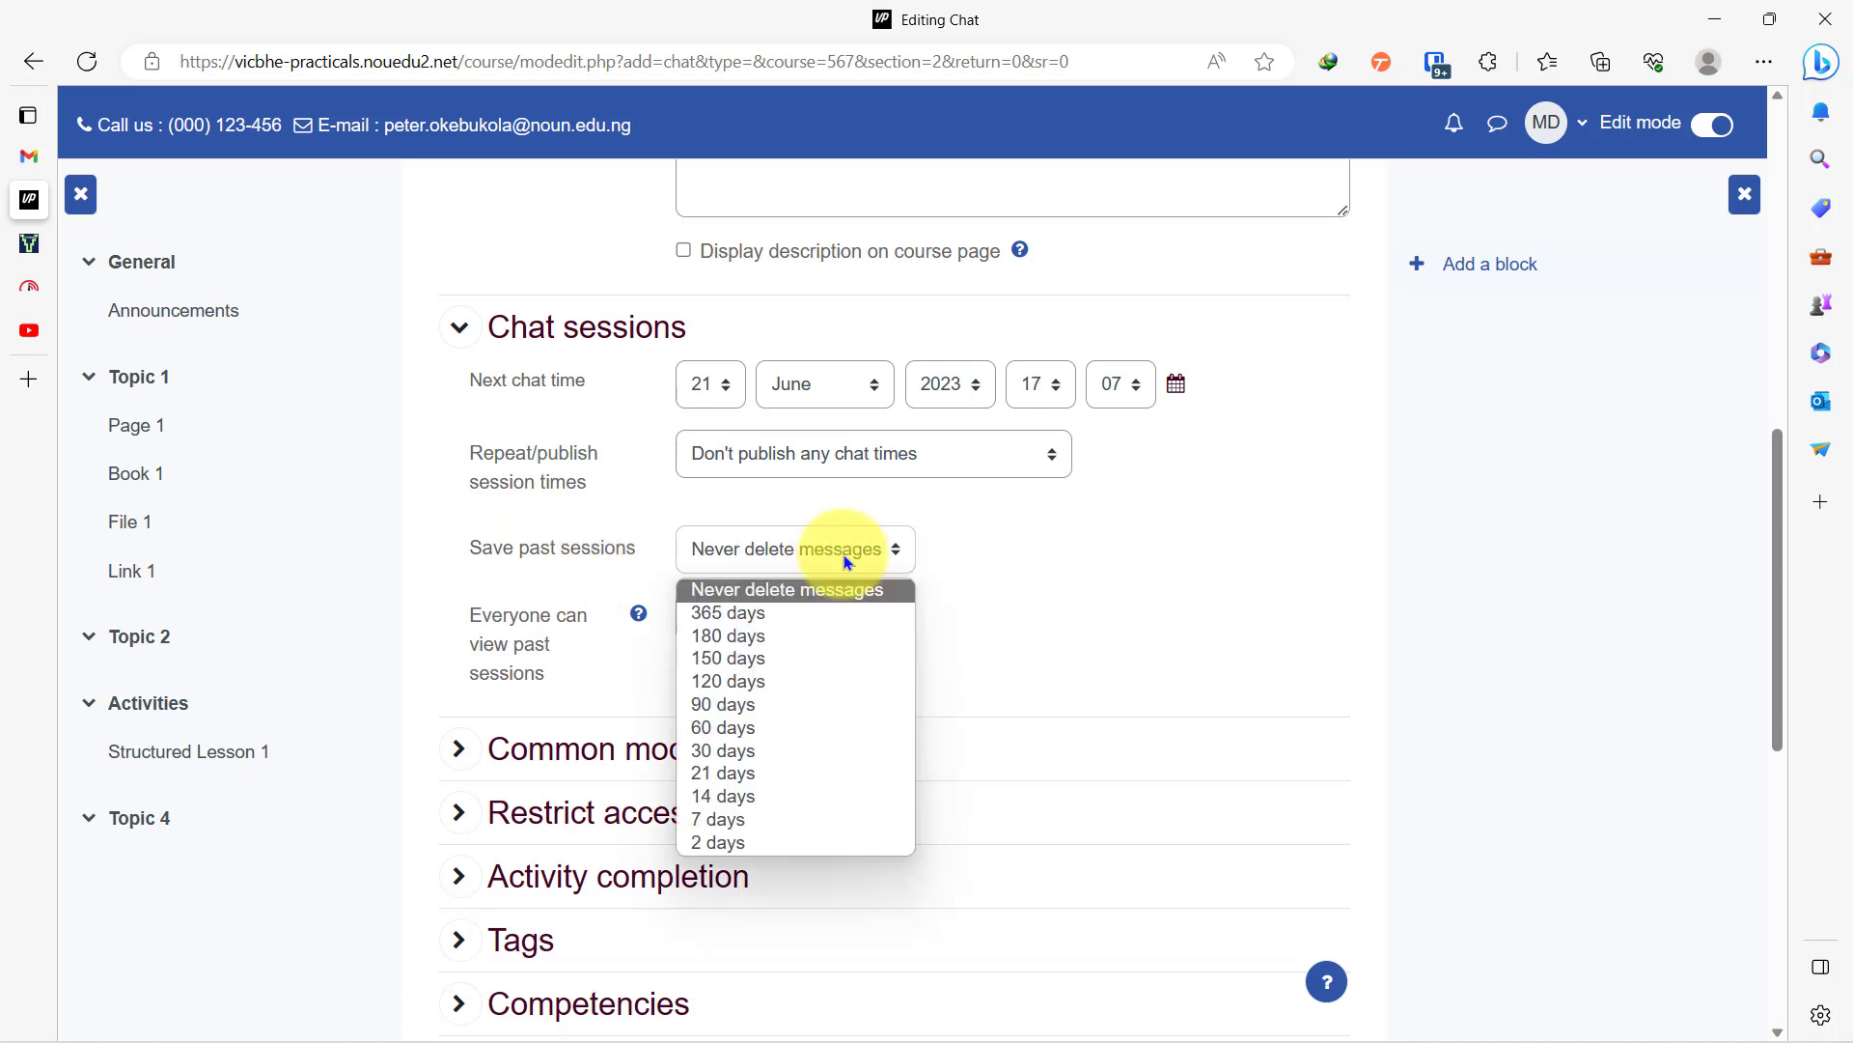
{"action": "left_click", "coordinate": [1032, 570]}
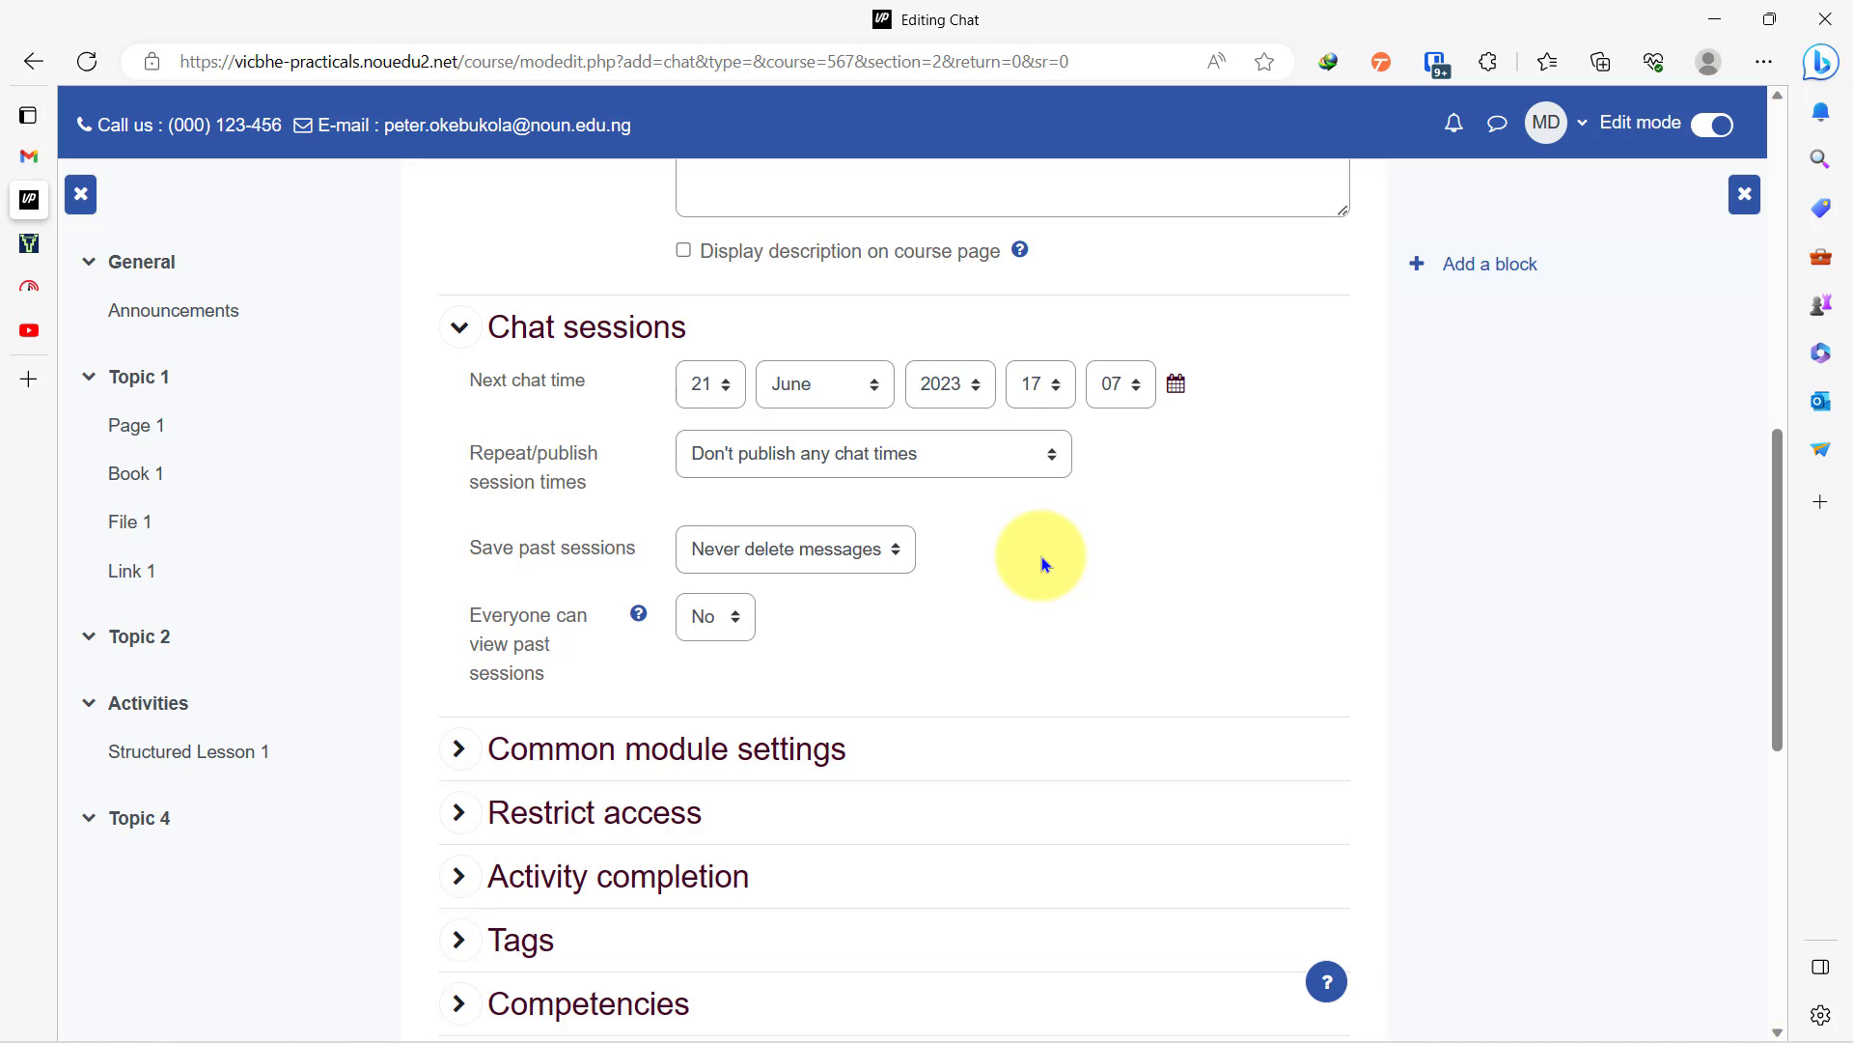
{"action": "left_click", "coordinate": [842, 552]}
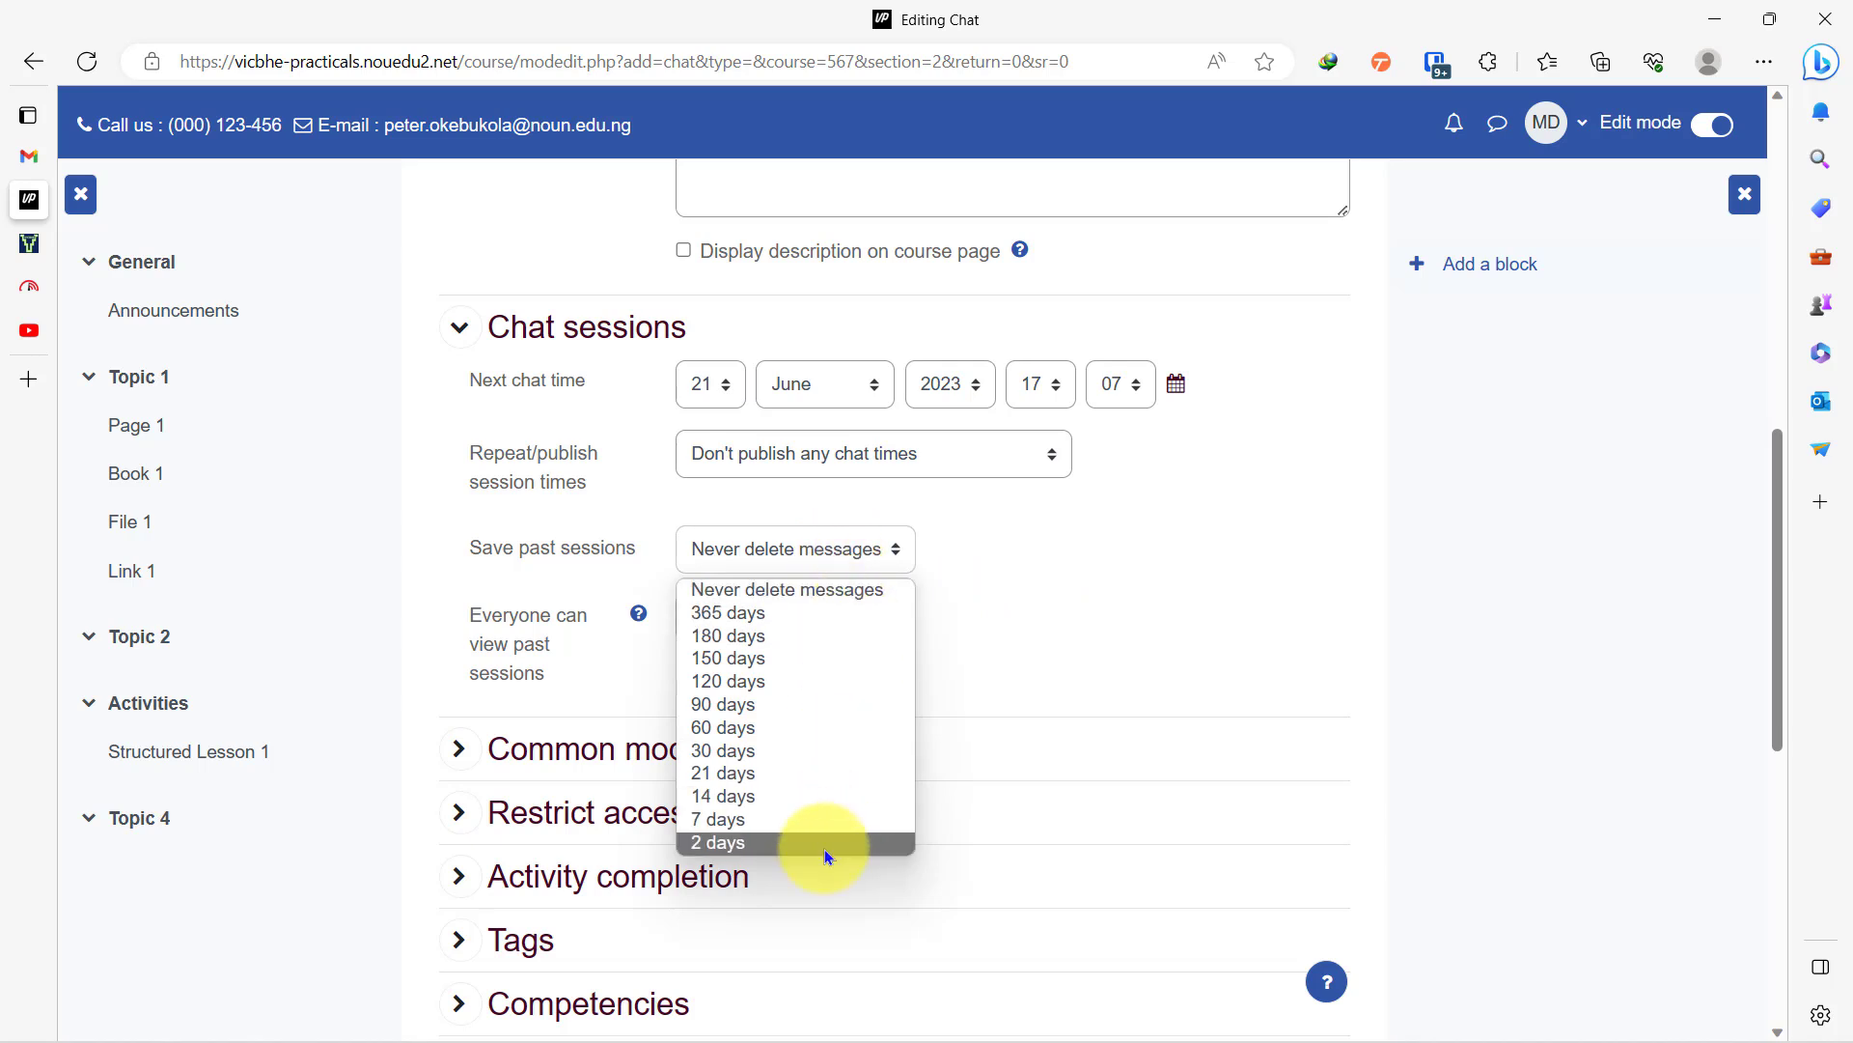
{"action": "left_click", "coordinate": [1042, 610]}
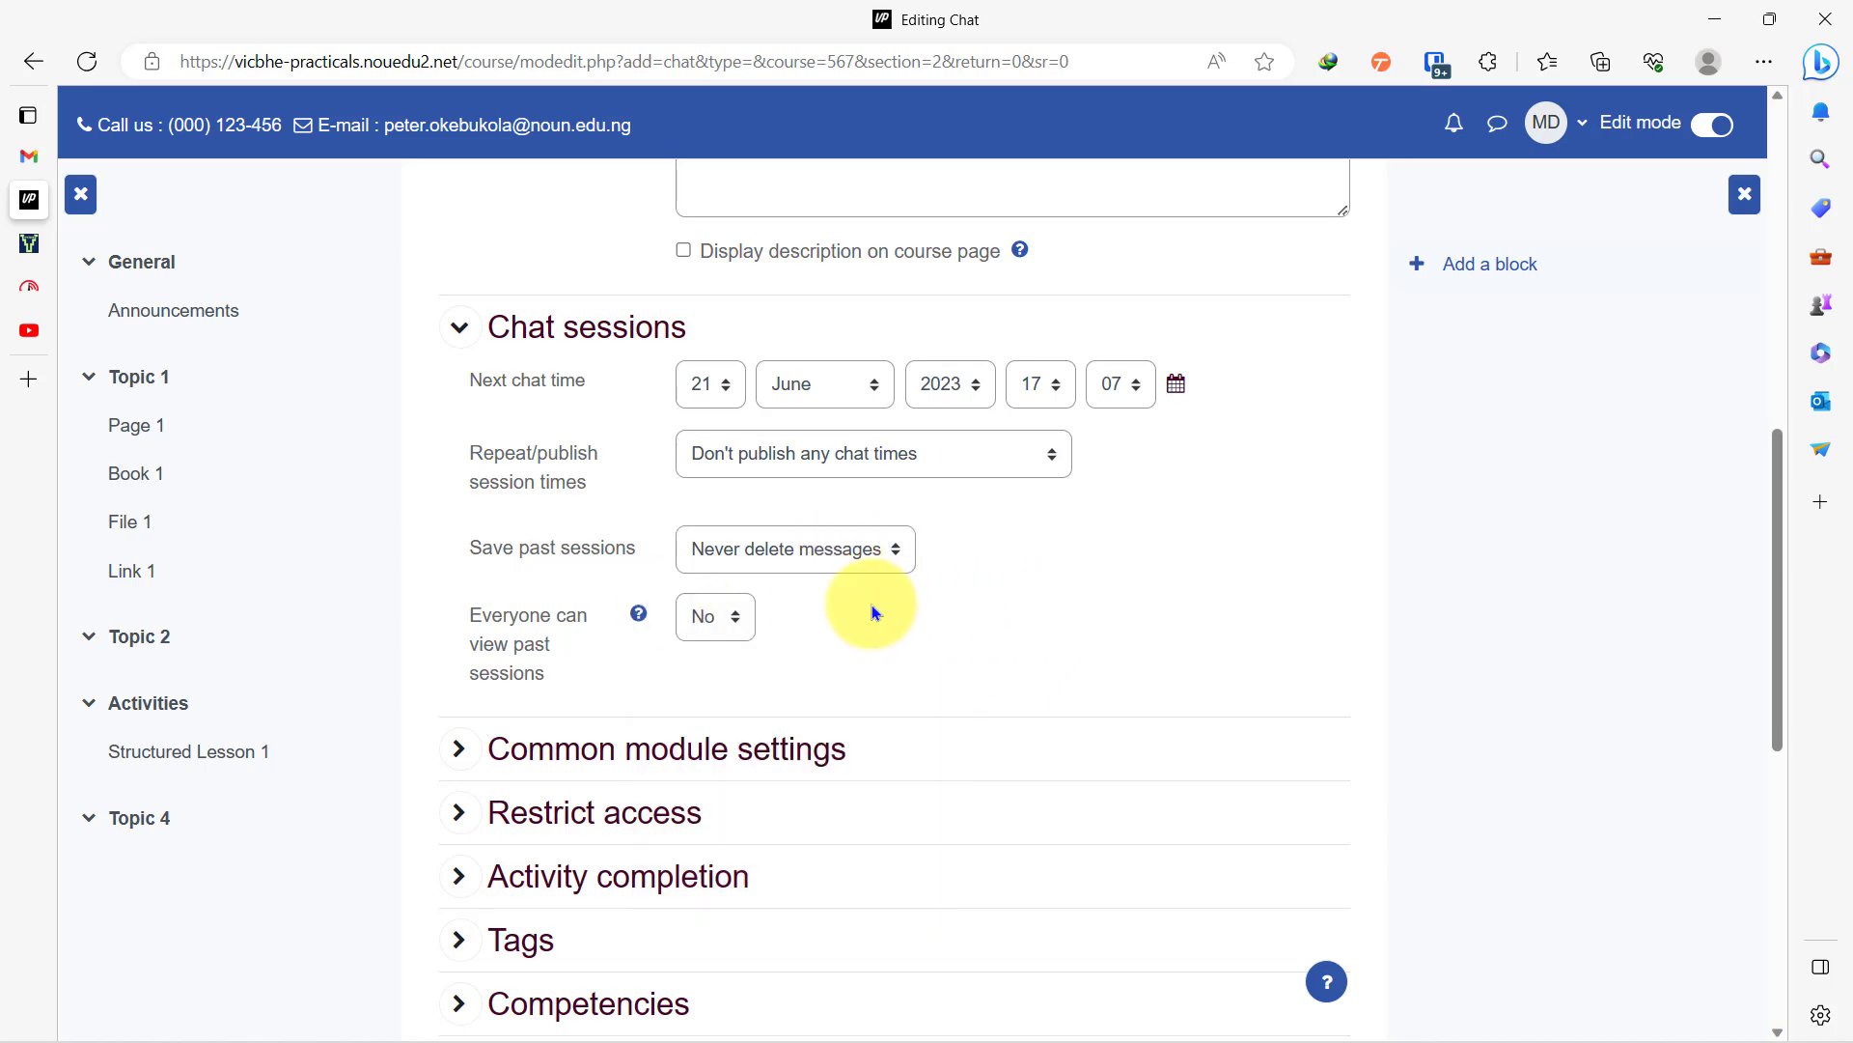
{"action": "left_click", "coordinate": [719, 626]}
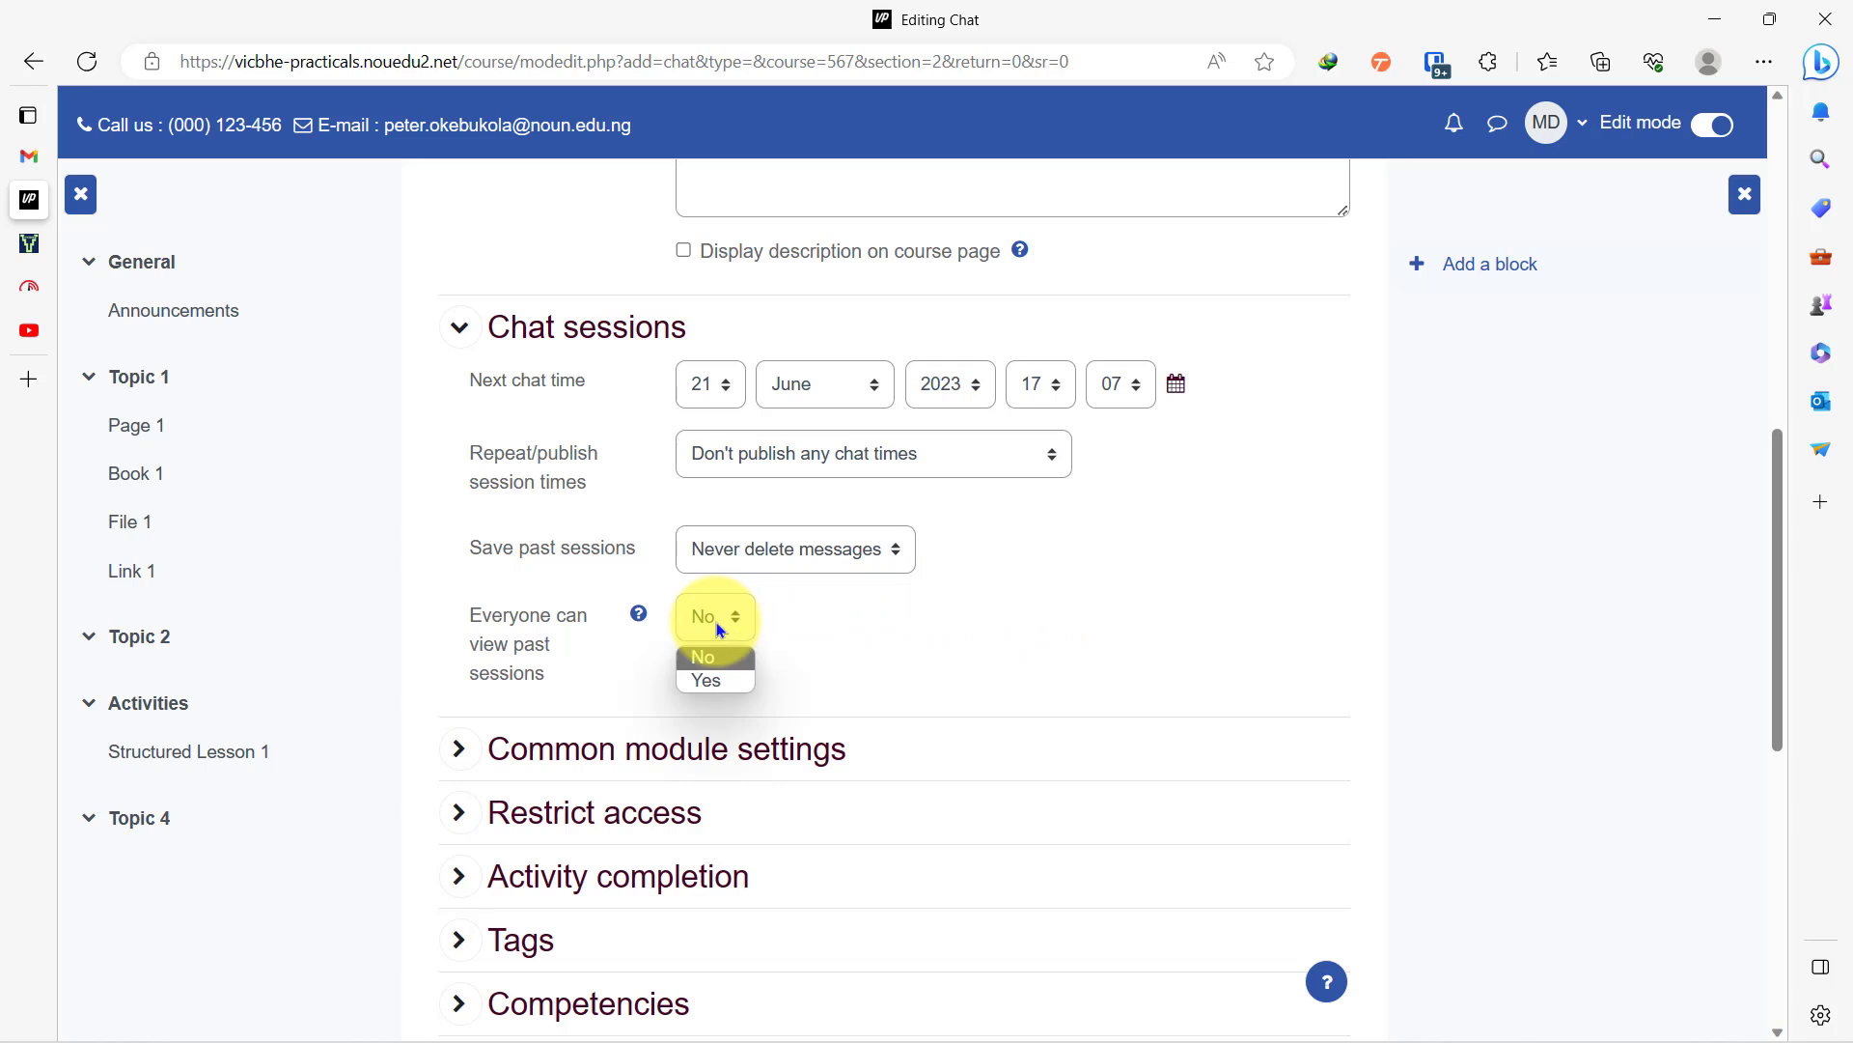
{"action": "left_click", "coordinate": [909, 648]}
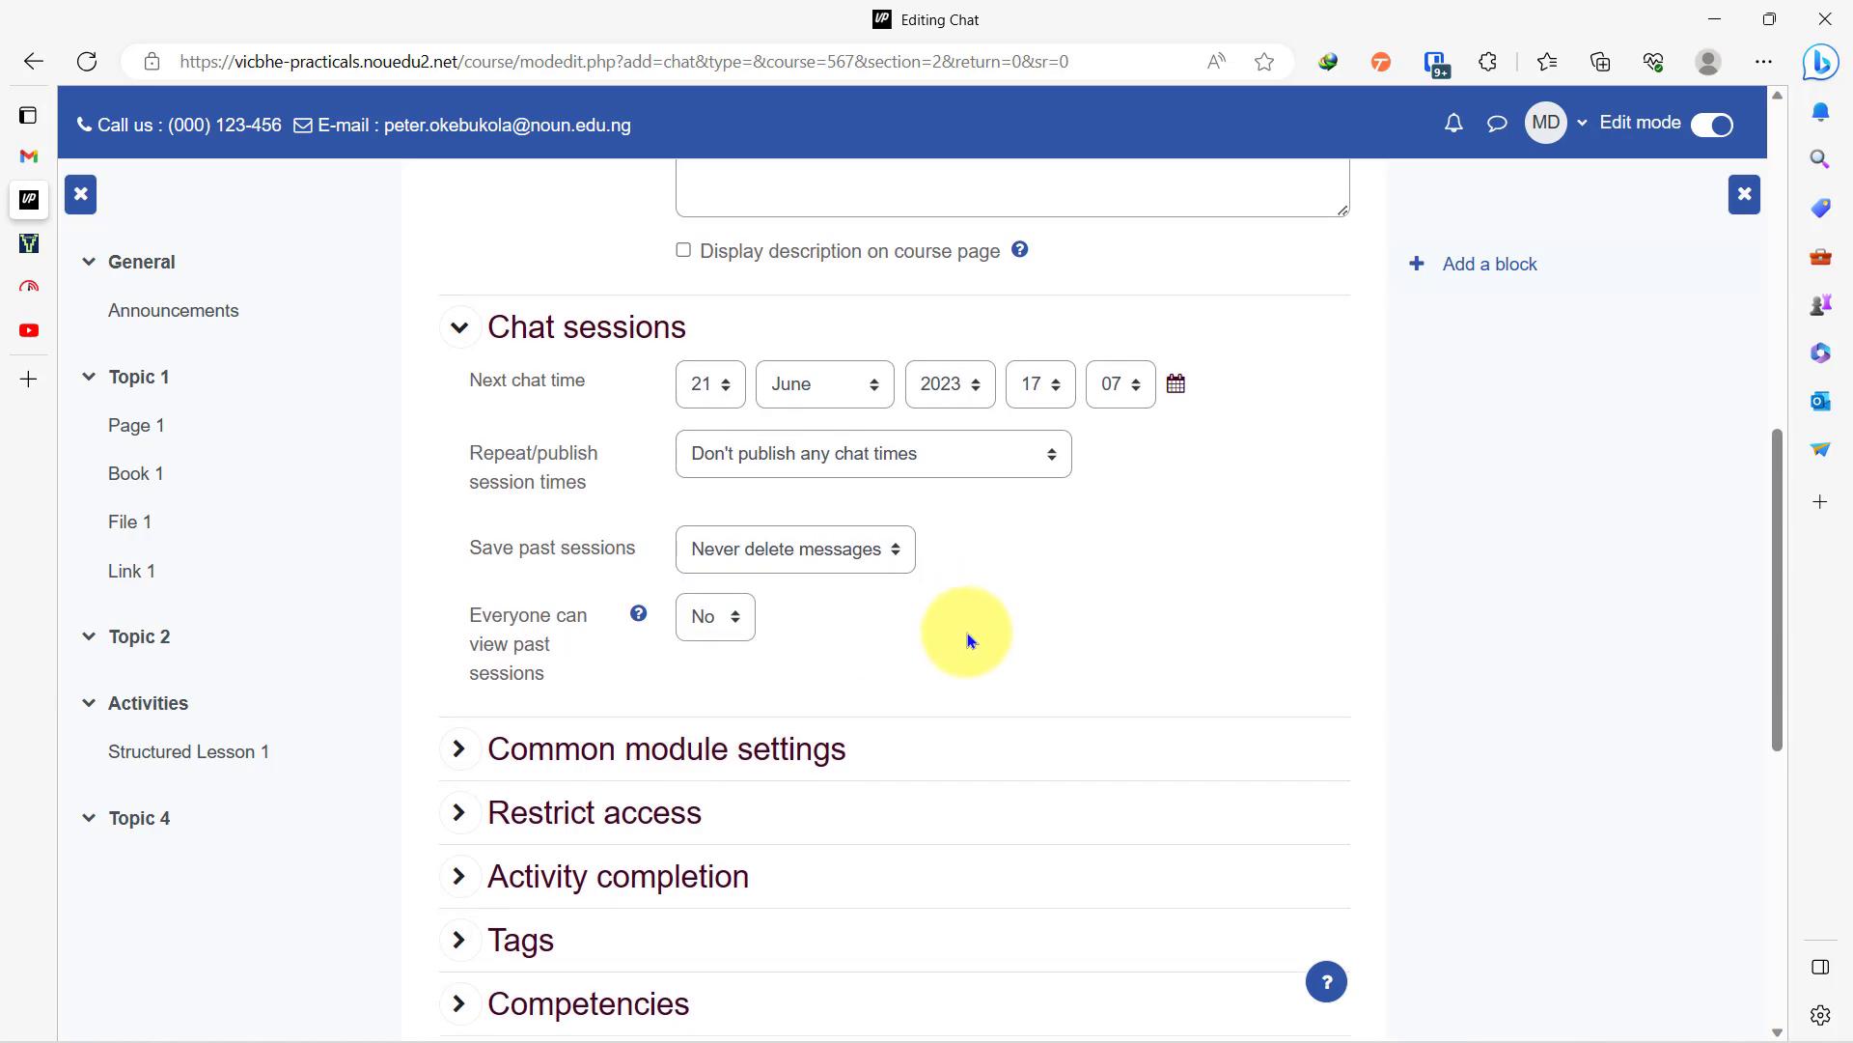
{"action": "scroll", "coordinate": [931, 794], "scroll_direction": "down", "scroll_amount": 5}
{"action": "scroll", "coordinate": [930, 794], "scroll_direction": "up", "scroll_amount": 4}
{"action": "scroll", "coordinate": [1216, 589], "scroll_direction": "down", "scroll_amount": 6}
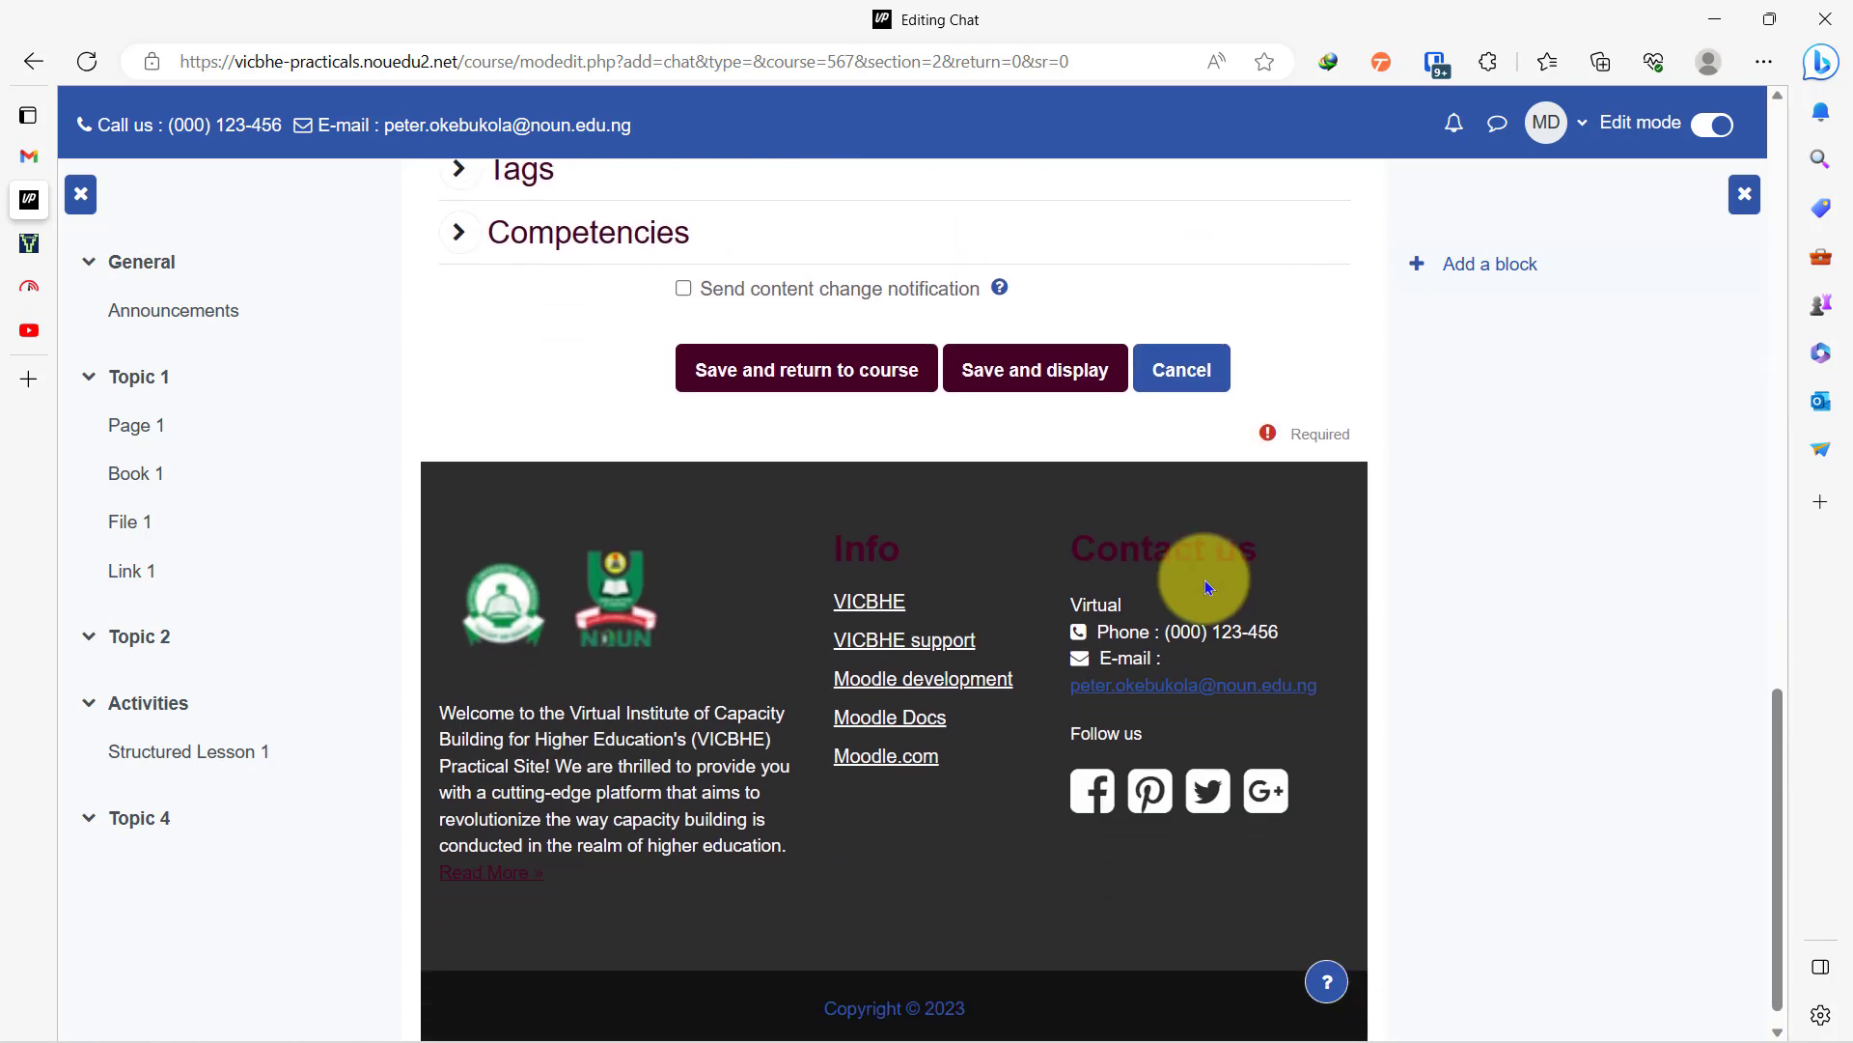
Step: Save Chat 1, enter its chat room and post 'Hello class'
{"action": "left_click", "coordinate": [1035, 353]}
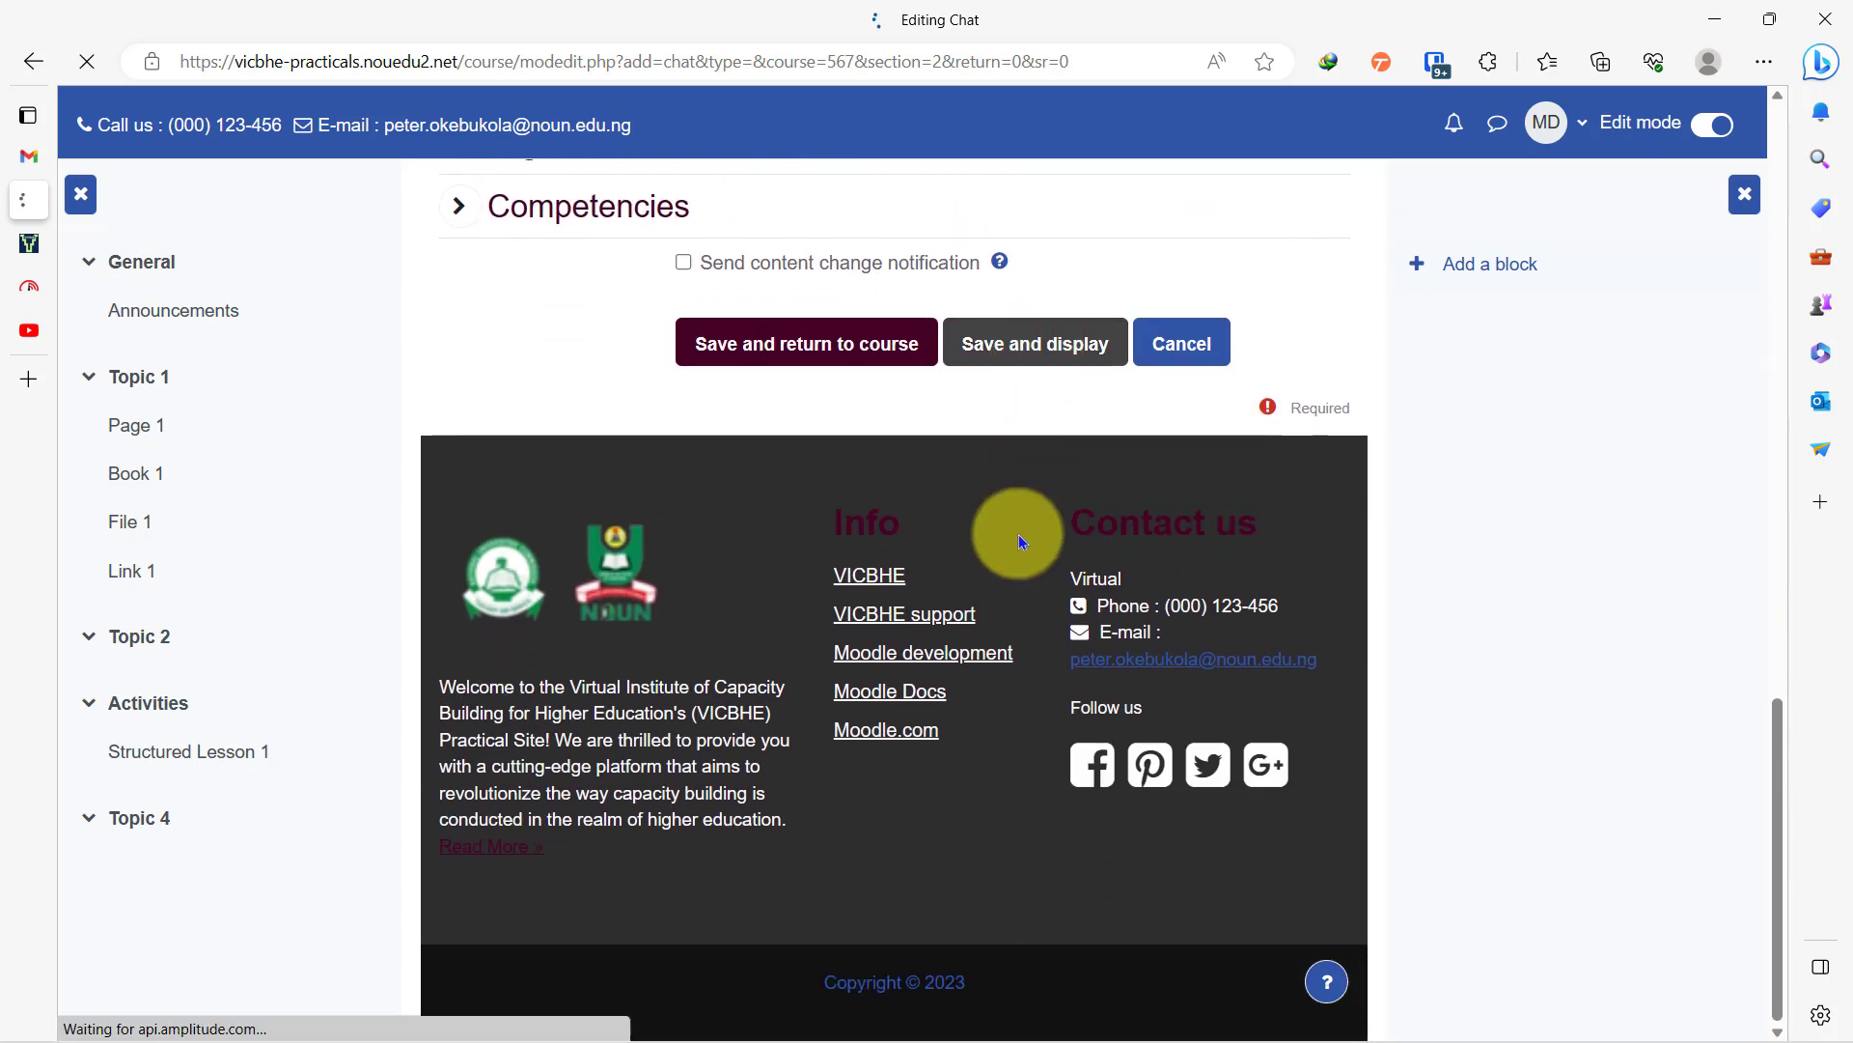
{"action": "left_click", "coordinate": [545, 681]}
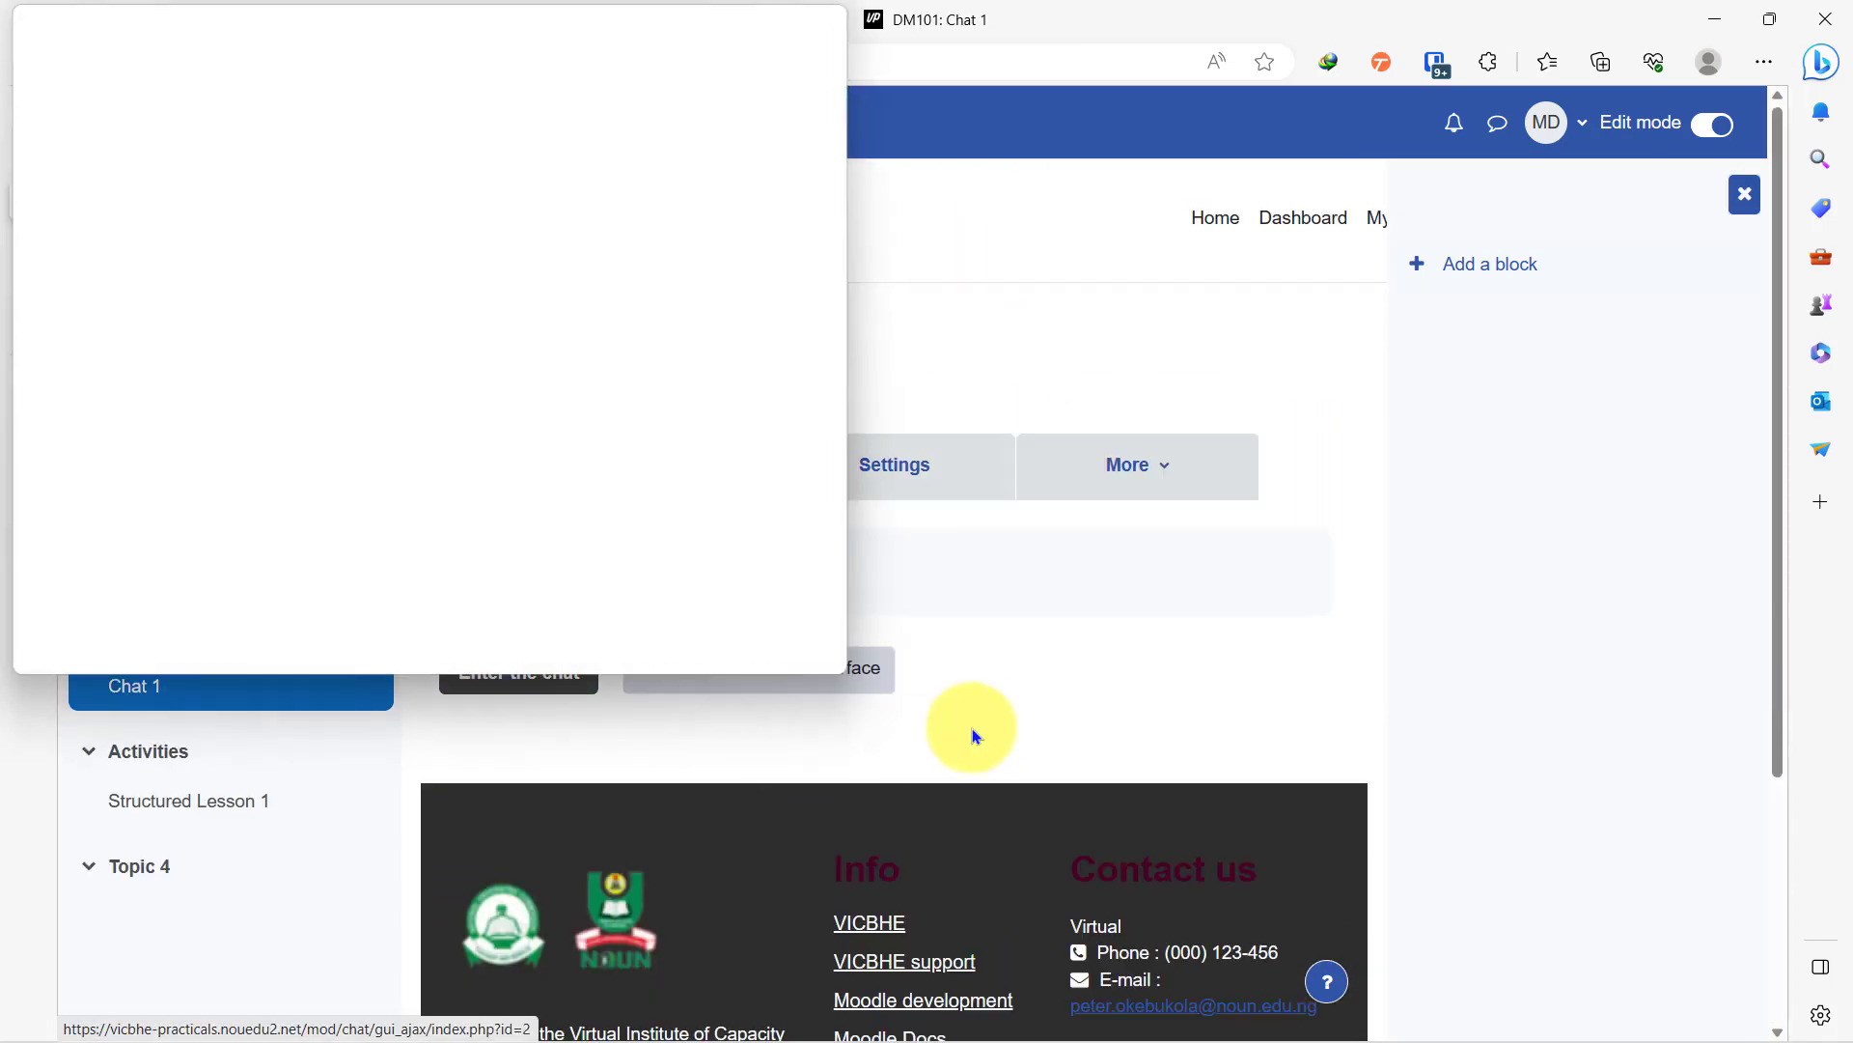
{"action": "left_click_drag", "start_coordinate": [464, 27], "coordinate": [692, 92]}
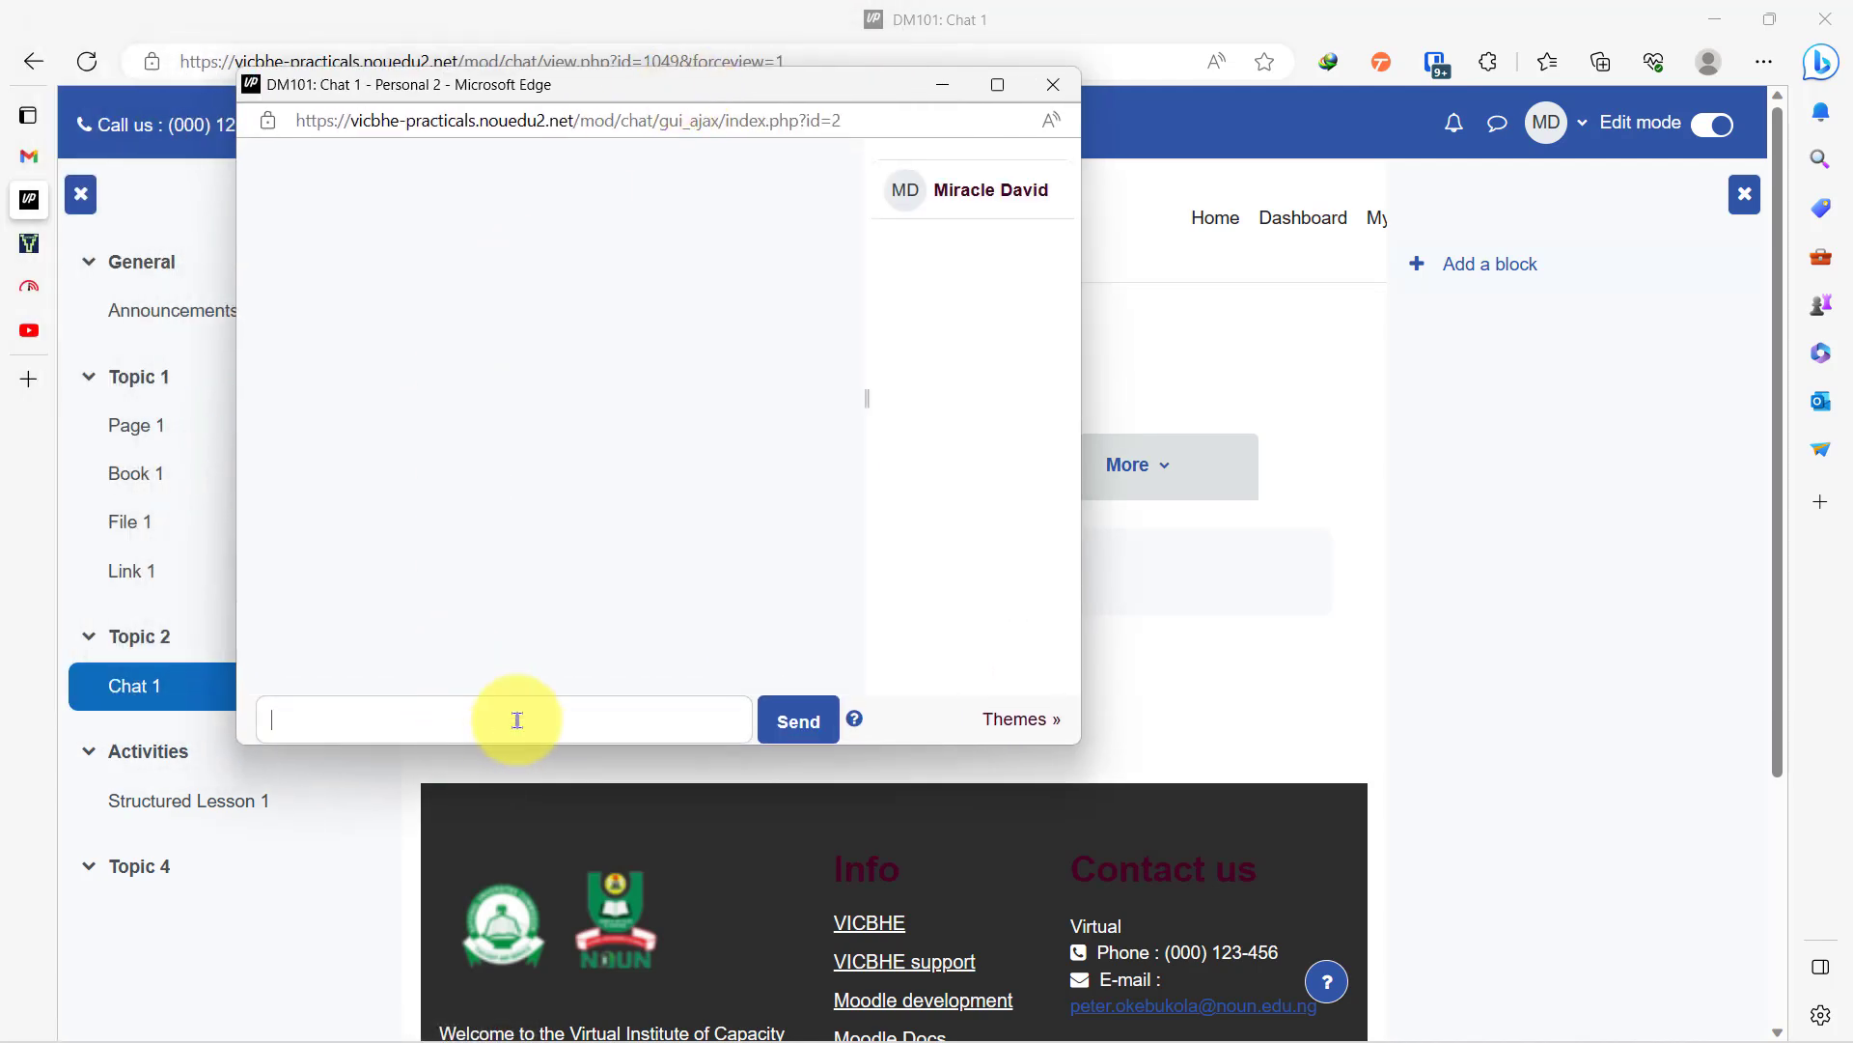
{"action": "type", "text": "Hell"}
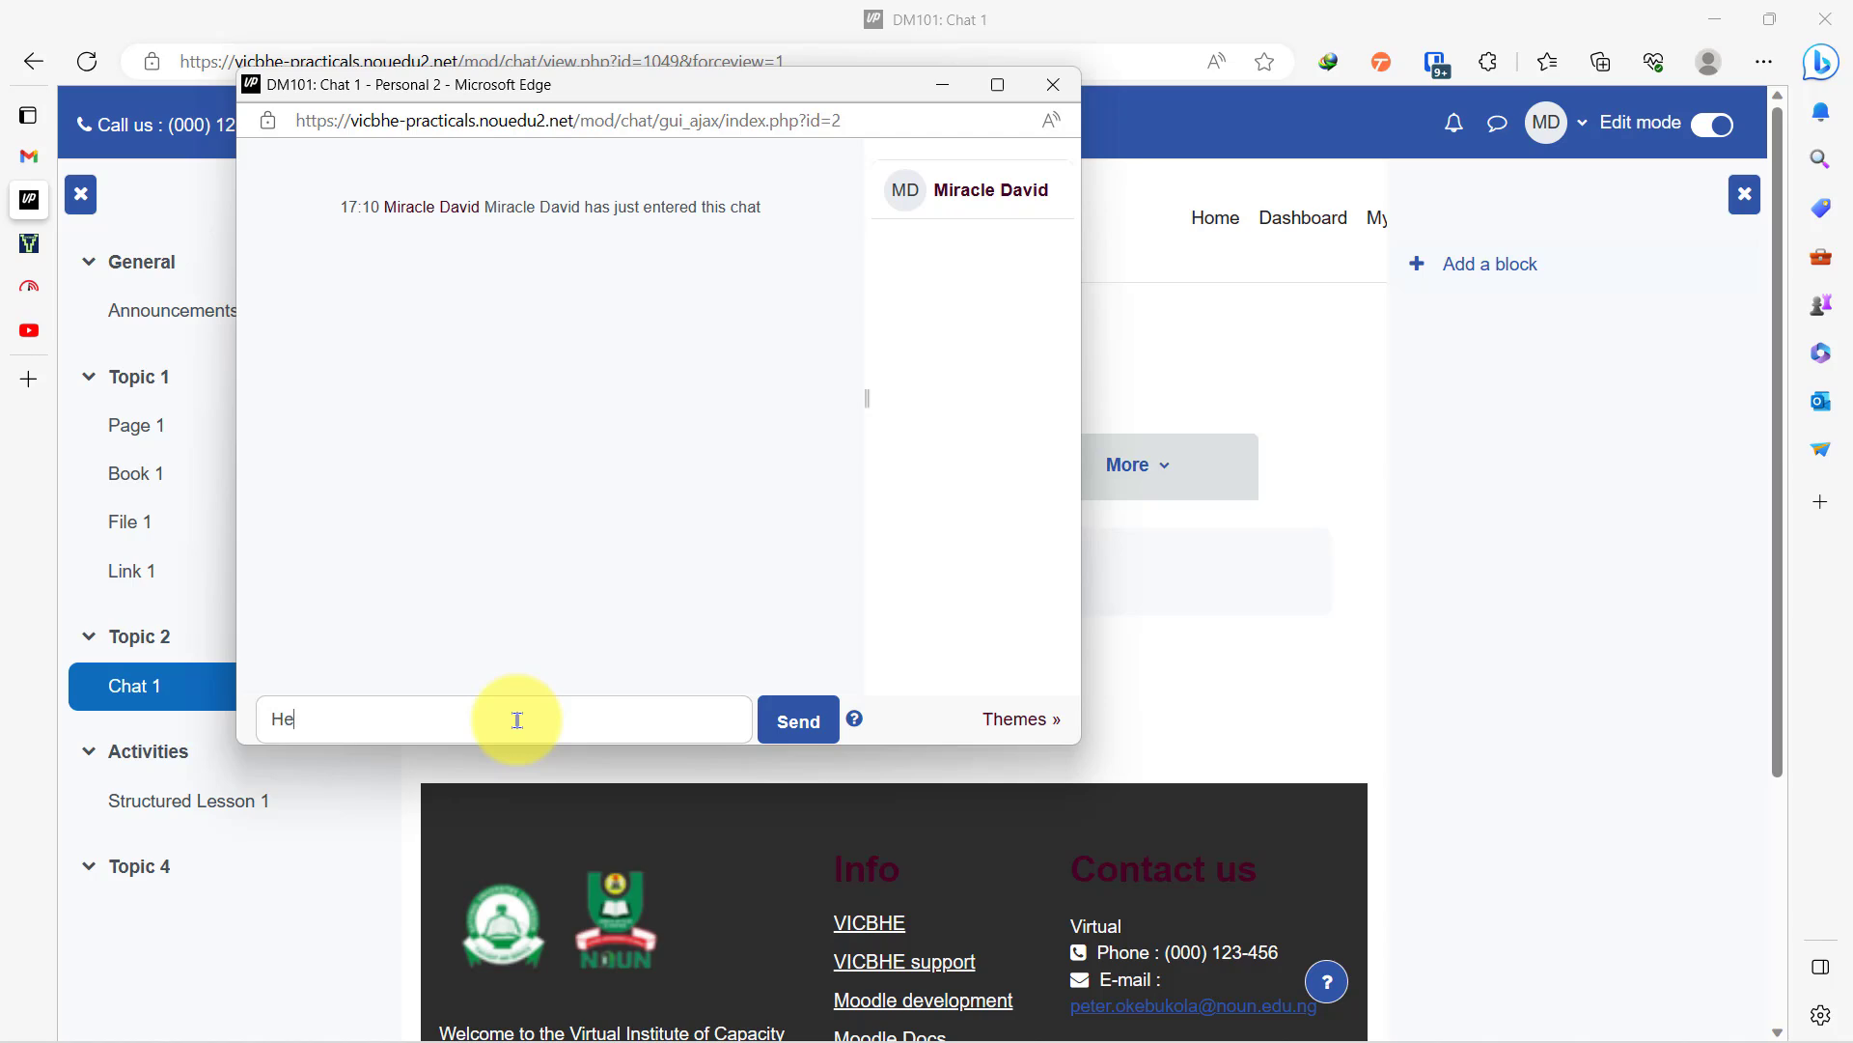
{"action": "type", "text": "o class"}
{"action": "key", "text": "Return"}
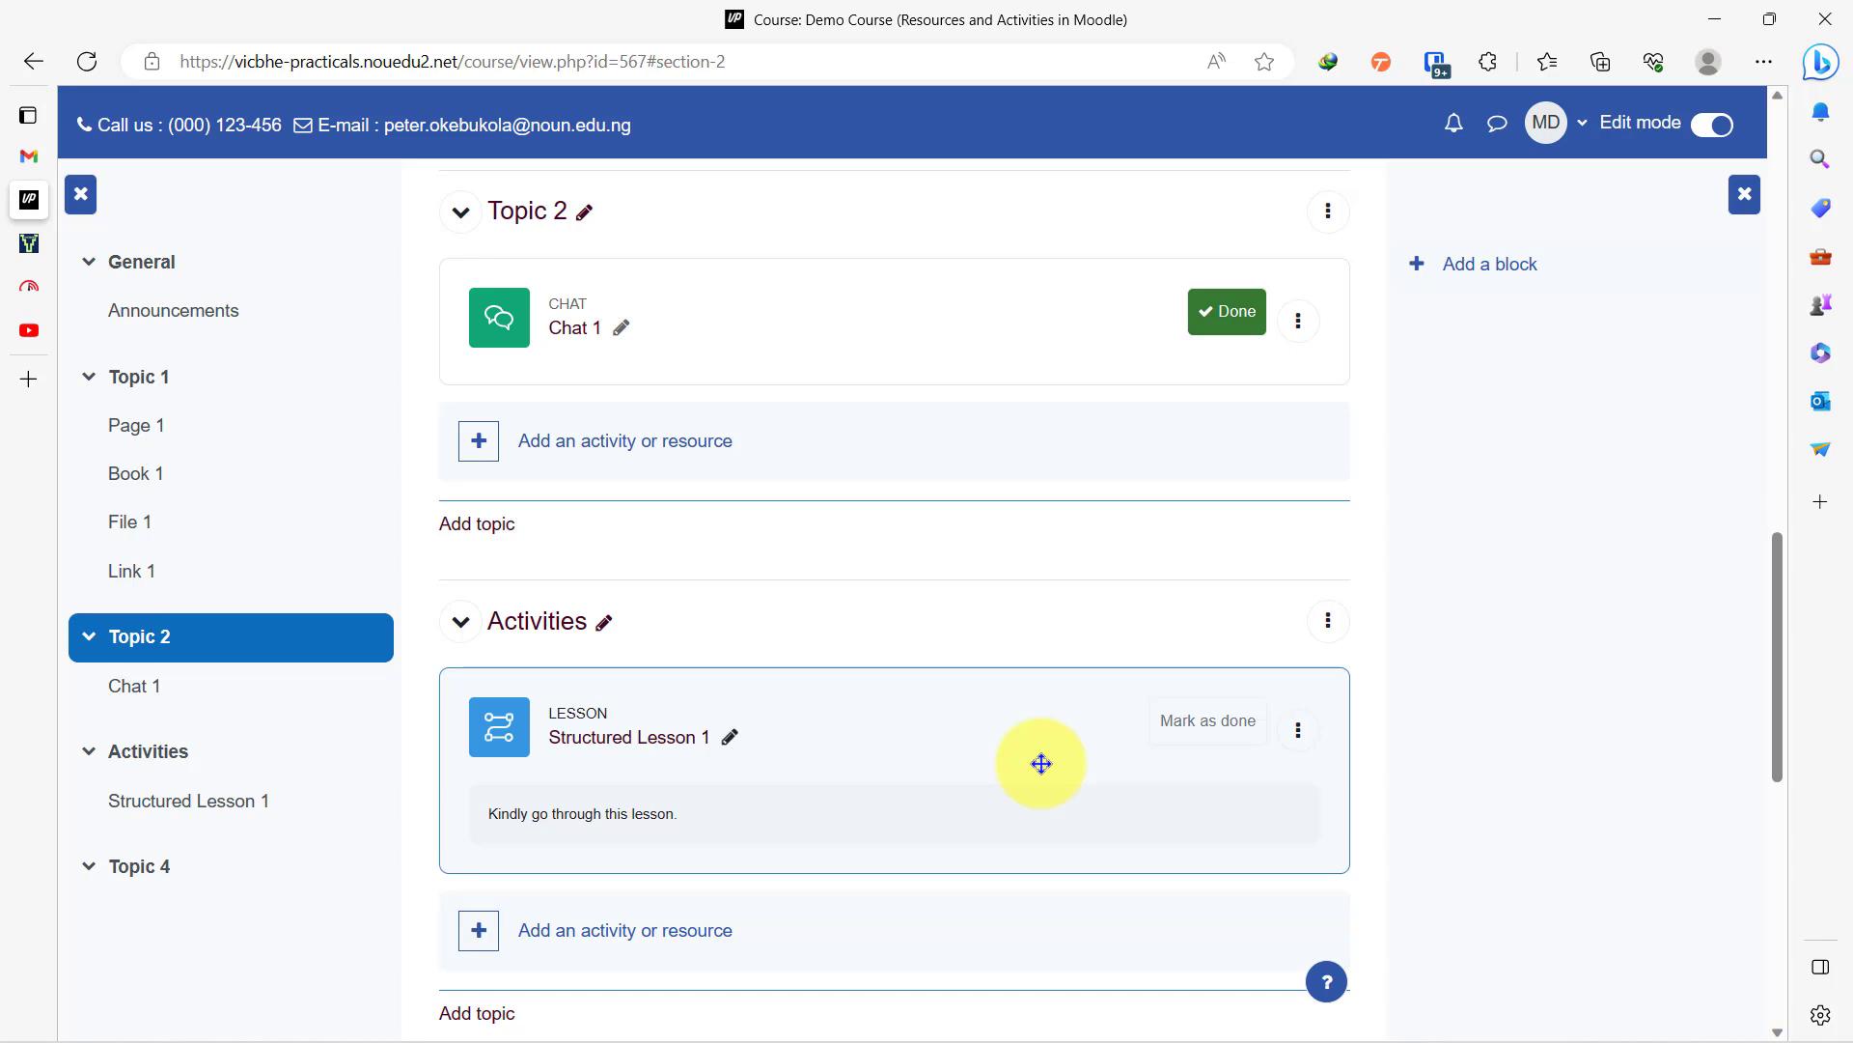
Step: Open Structured Lesson 1 and close the right block drawer to widen it
{"action": "left_click", "coordinate": [615, 749]}
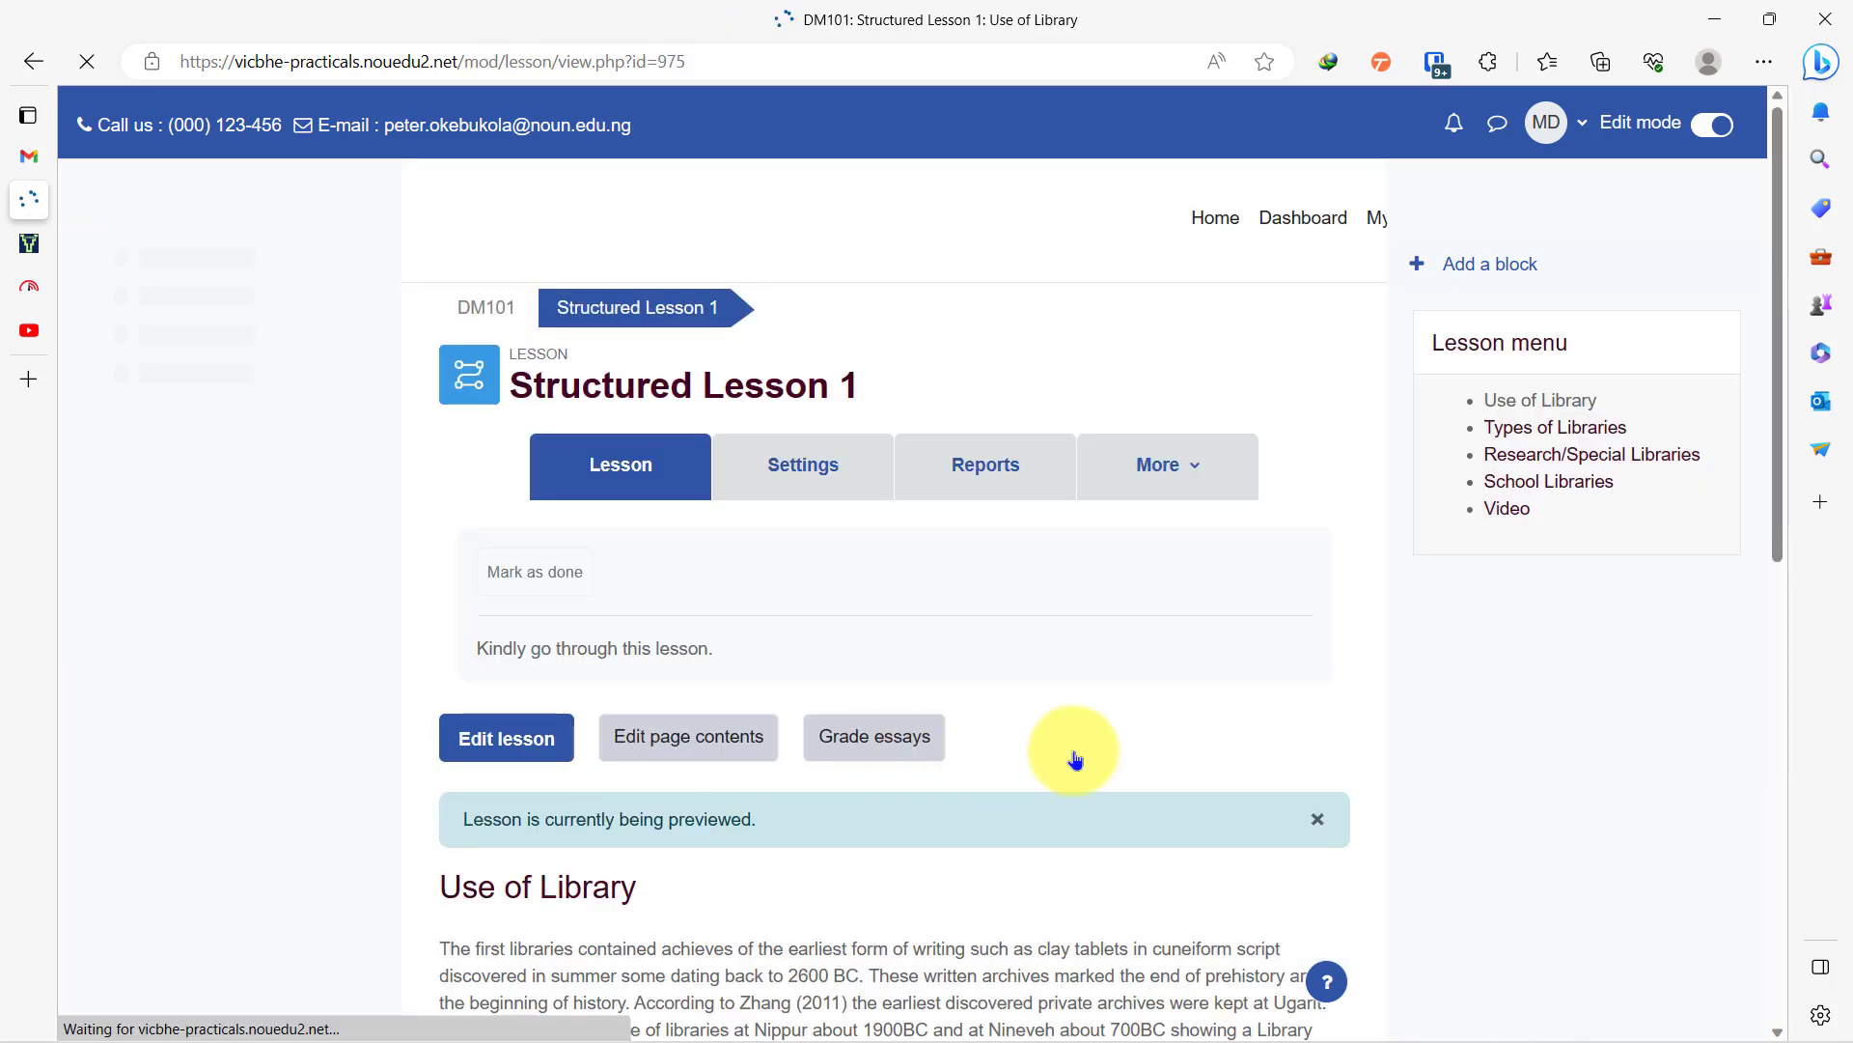
{"action": "scroll", "coordinate": [1085, 793], "scroll_direction": "down", "scroll_amount": 10}
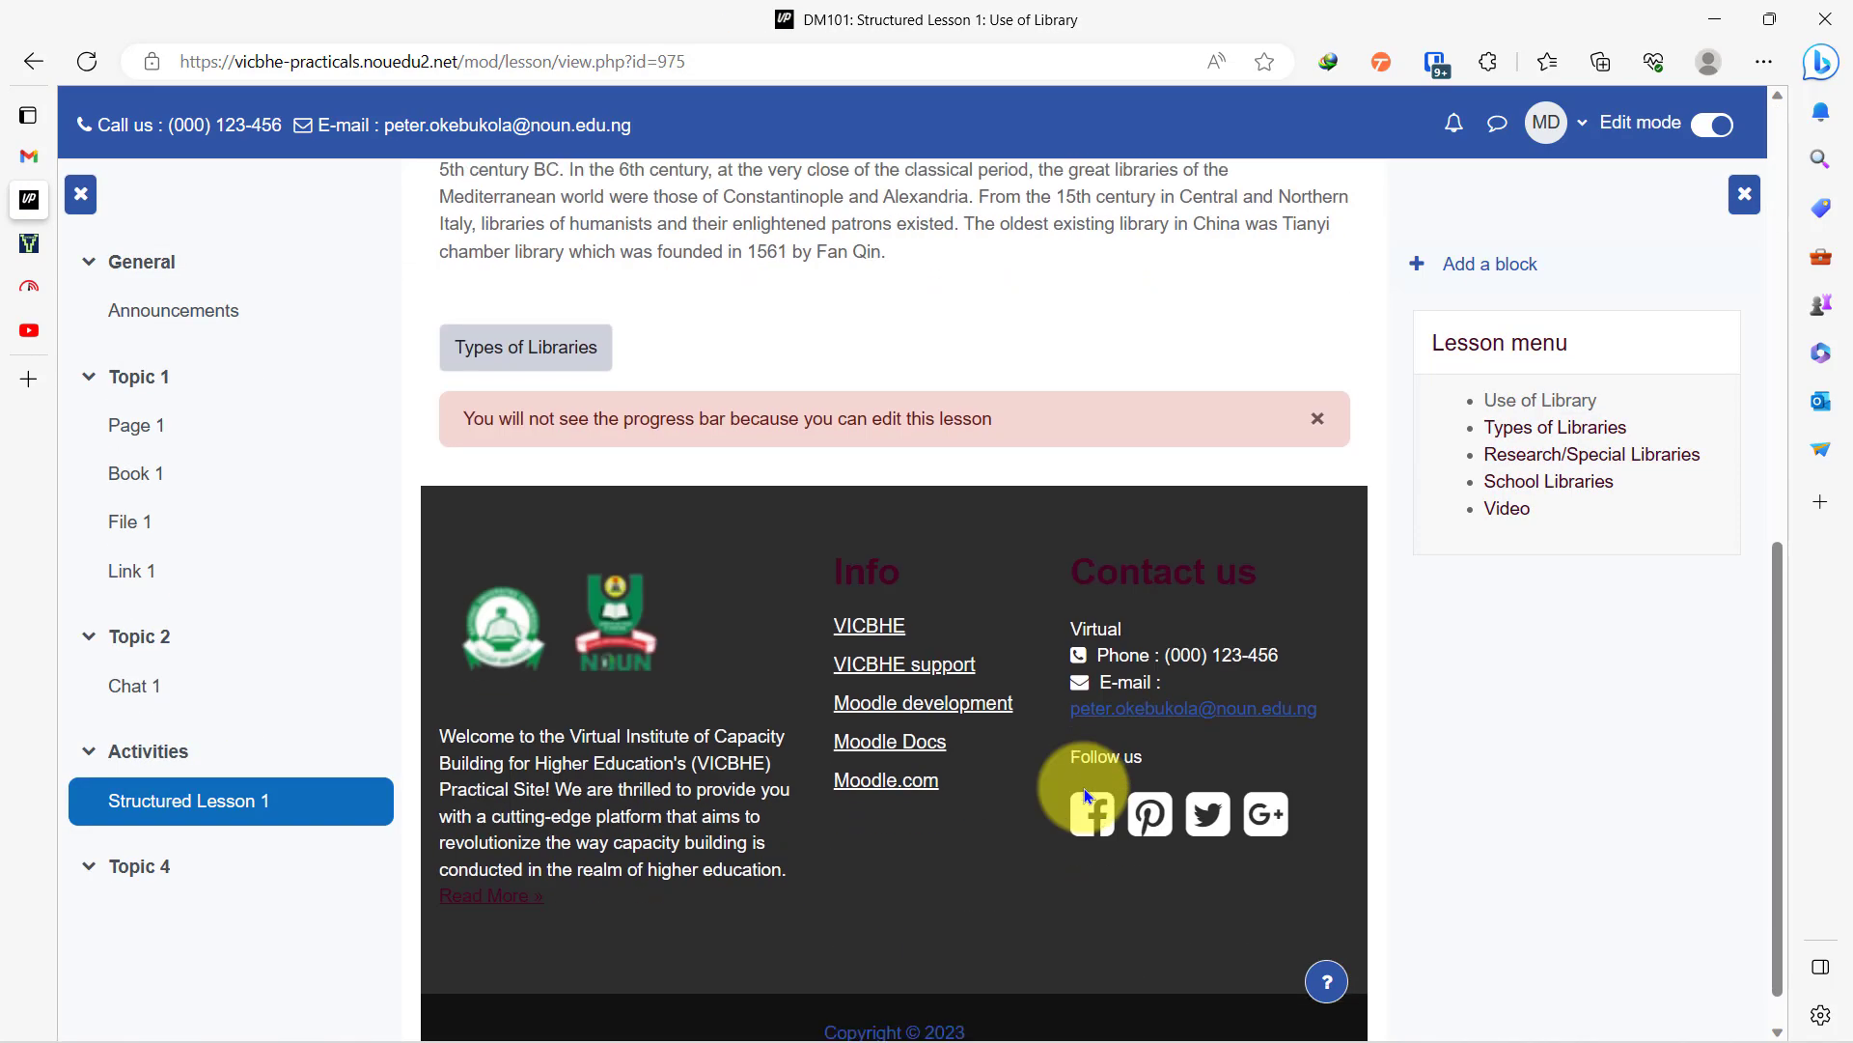
{"action": "scroll", "coordinate": [1085, 794], "scroll_direction": "up", "scroll_amount": 5}
{"action": "scroll", "coordinate": [1085, 793], "scroll_direction": "up", "scroll_amount": 5}
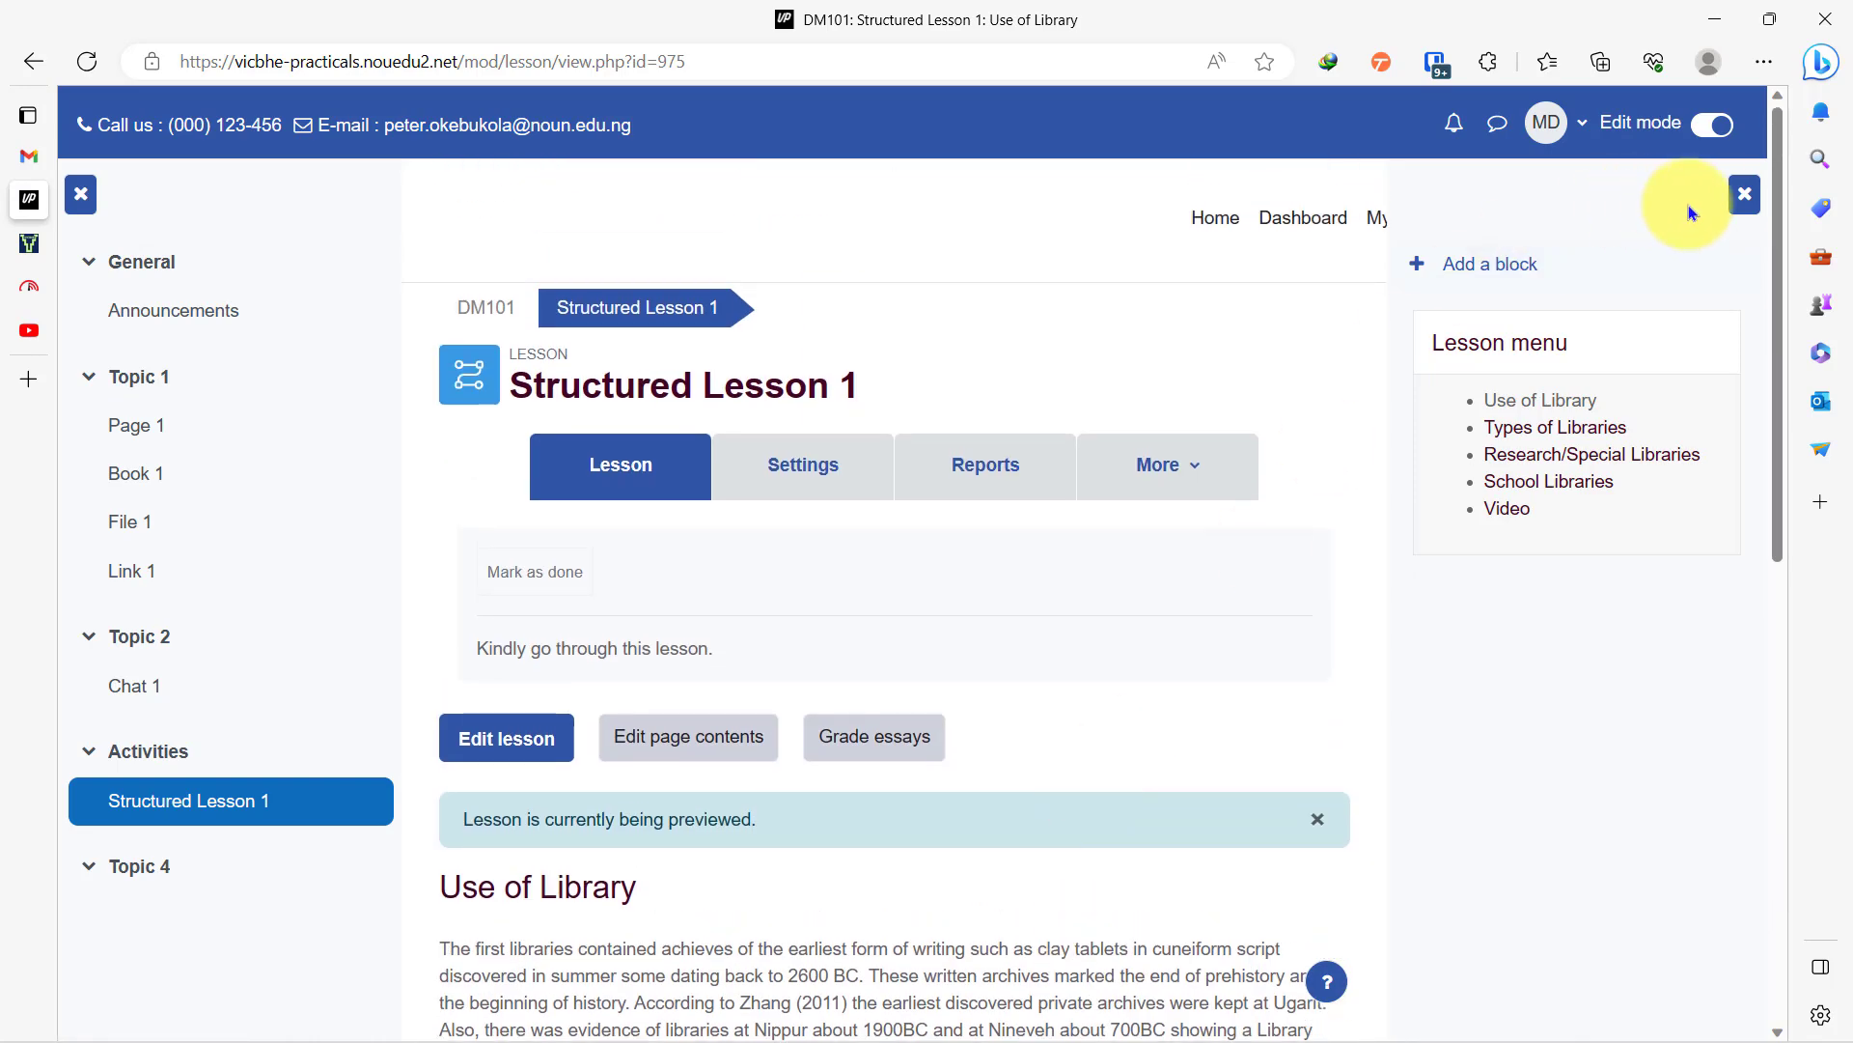
{"action": "left_click", "coordinate": [1743, 196]}
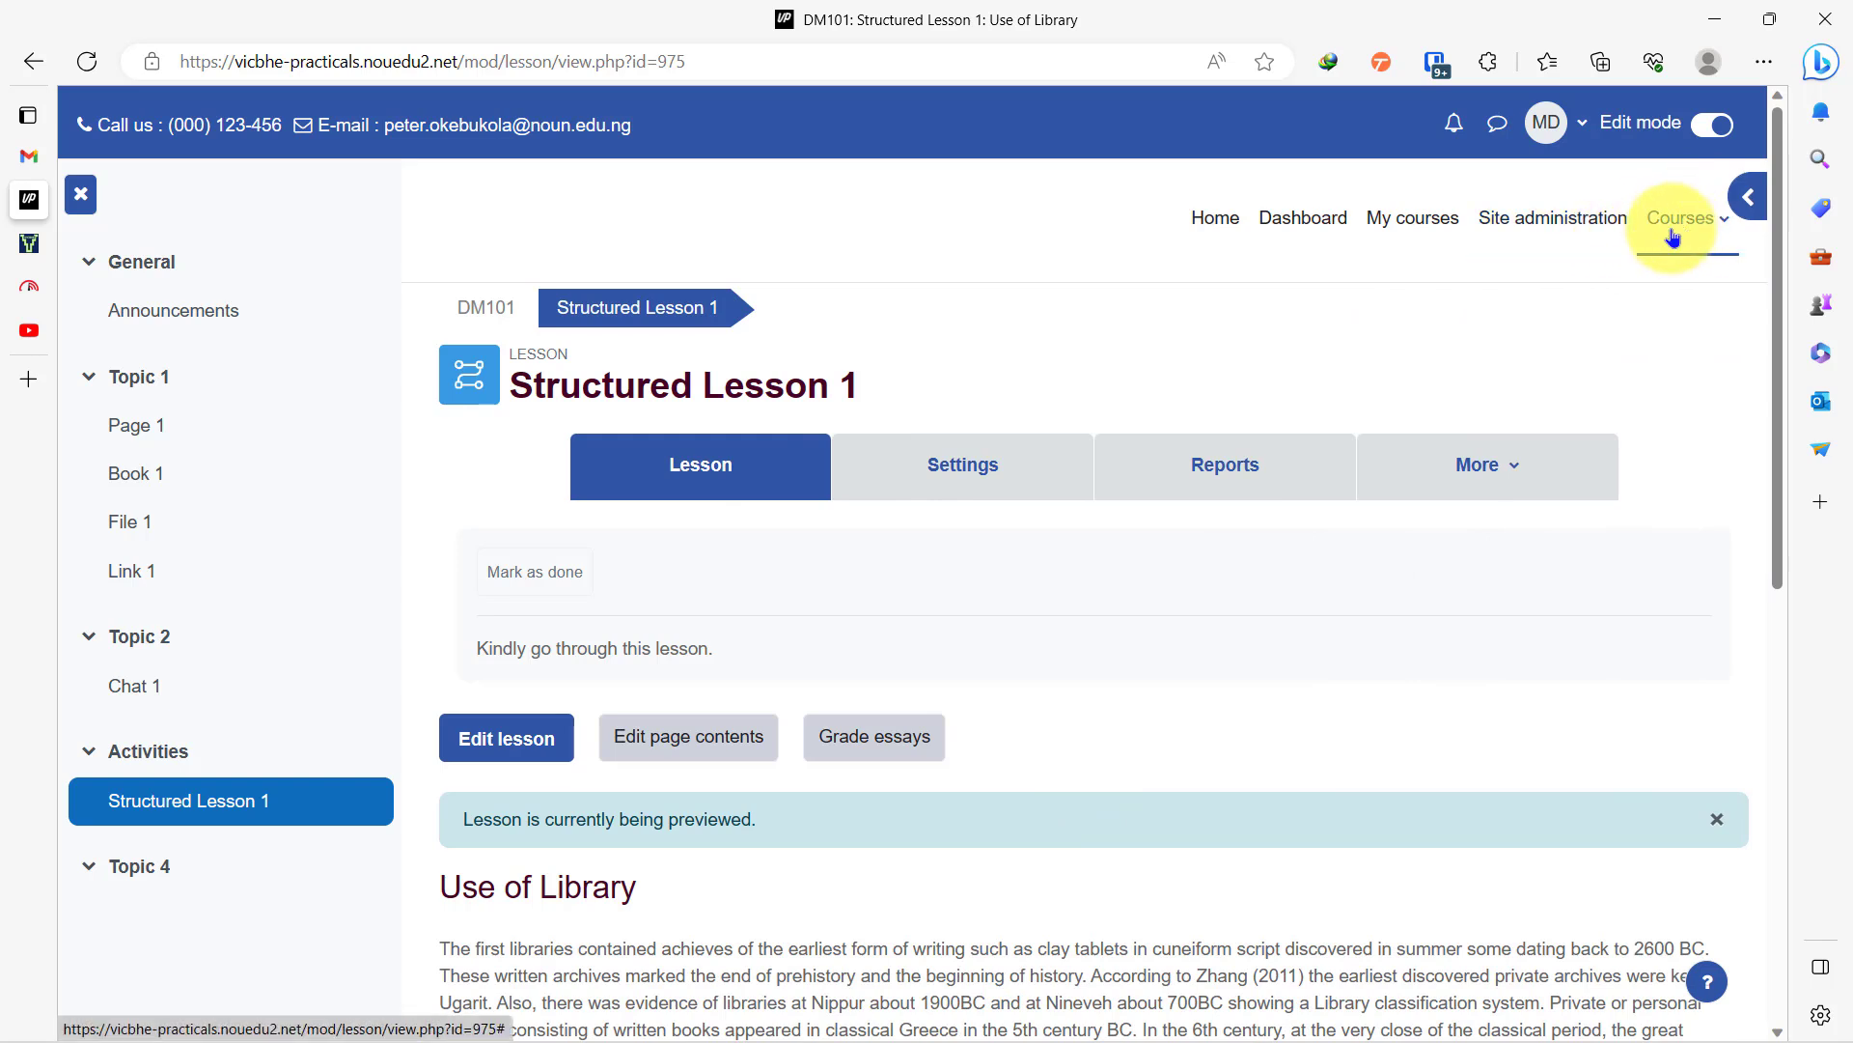
Step: Switch role to Student from the account menu to view the lesson as a student
{"action": "left_click", "coordinate": [1582, 125]}
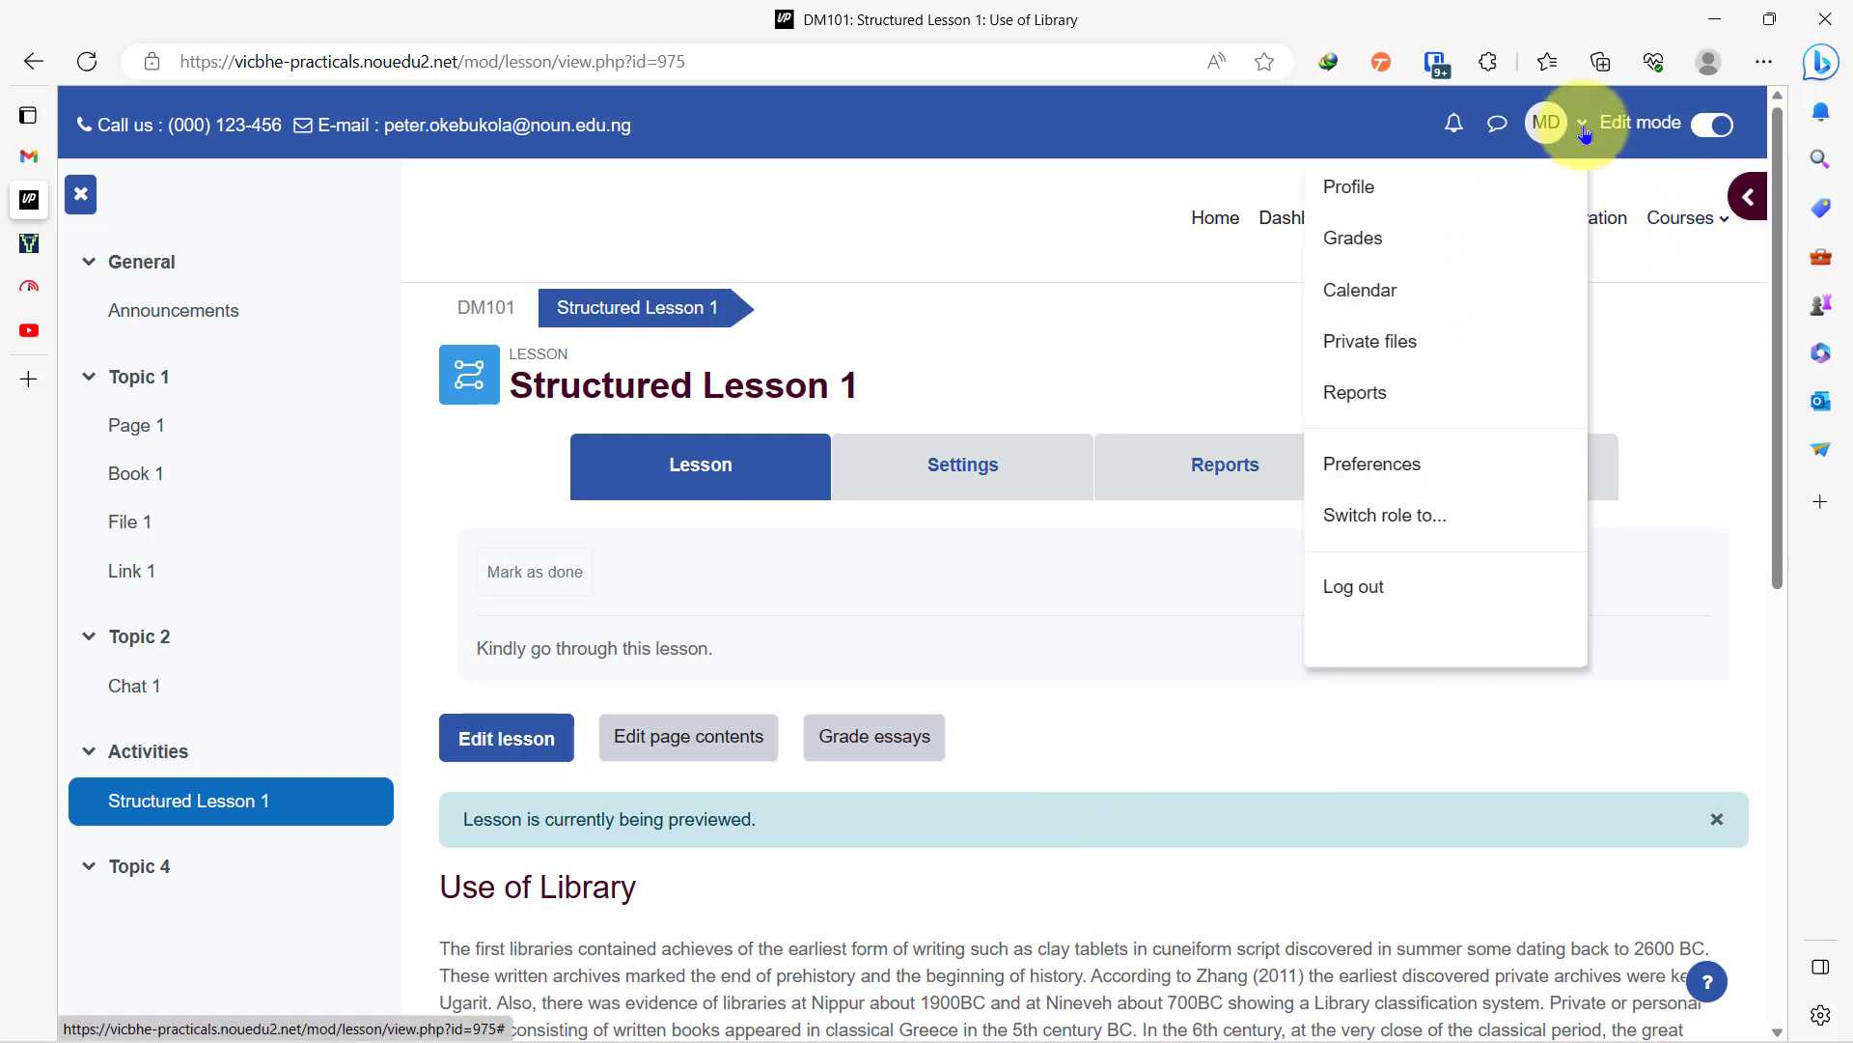
{"action": "left_click", "coordinate": [1410, 518]}
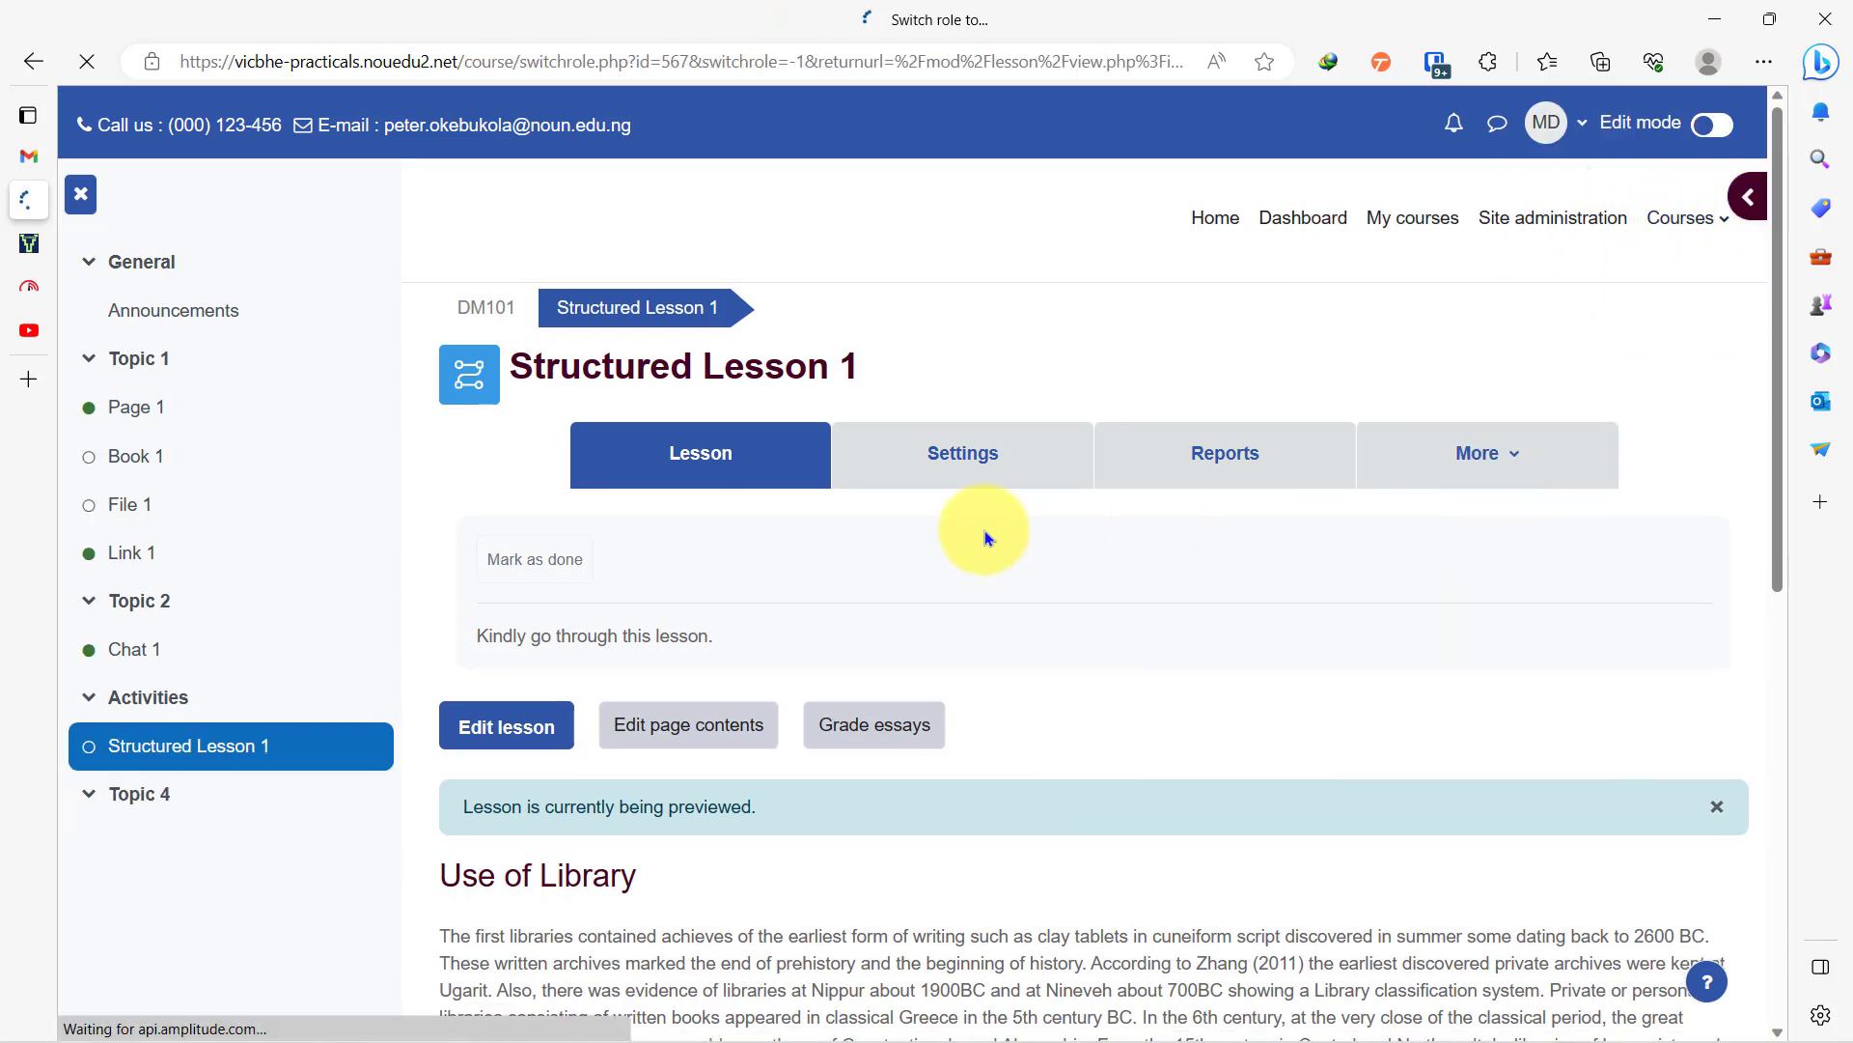
{"action": "scroll", "coordinate": [572, 734], "scroll_direction": "down", "scroll_amount": 5}
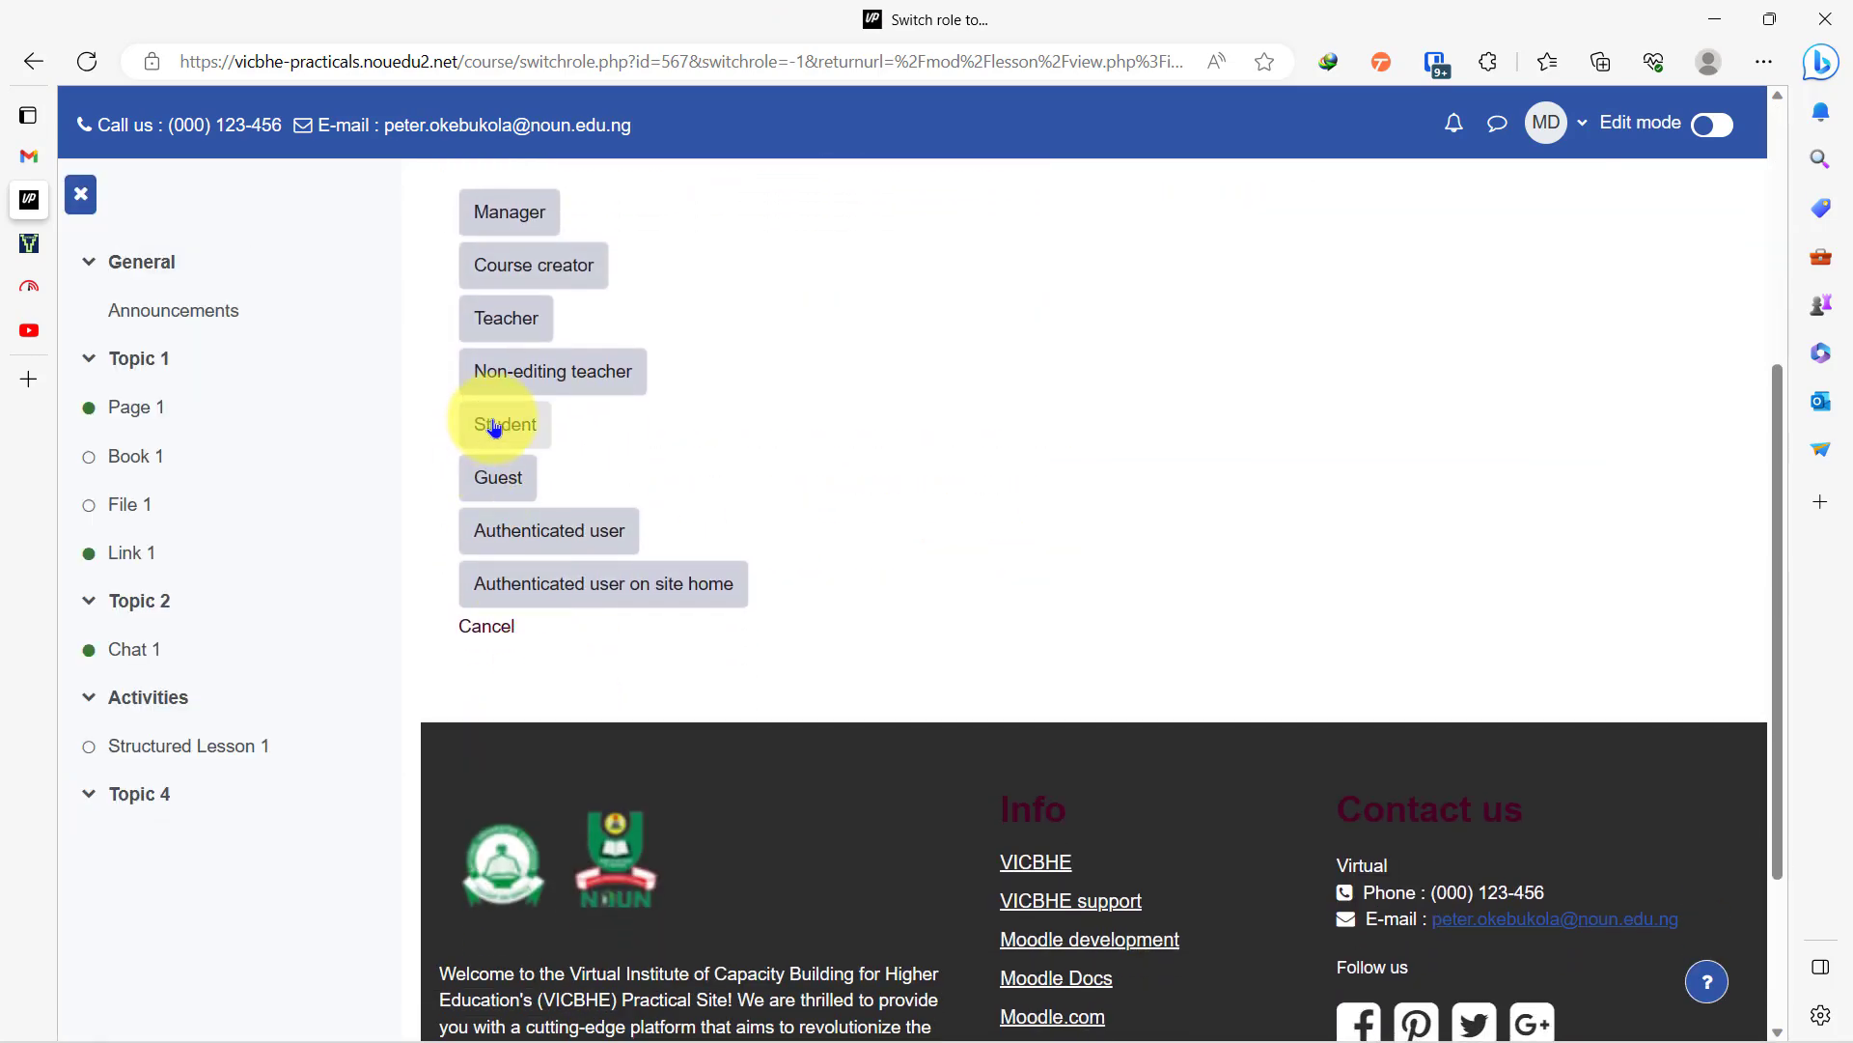
{"action": "left_click", "coordinate": [503, 426]}
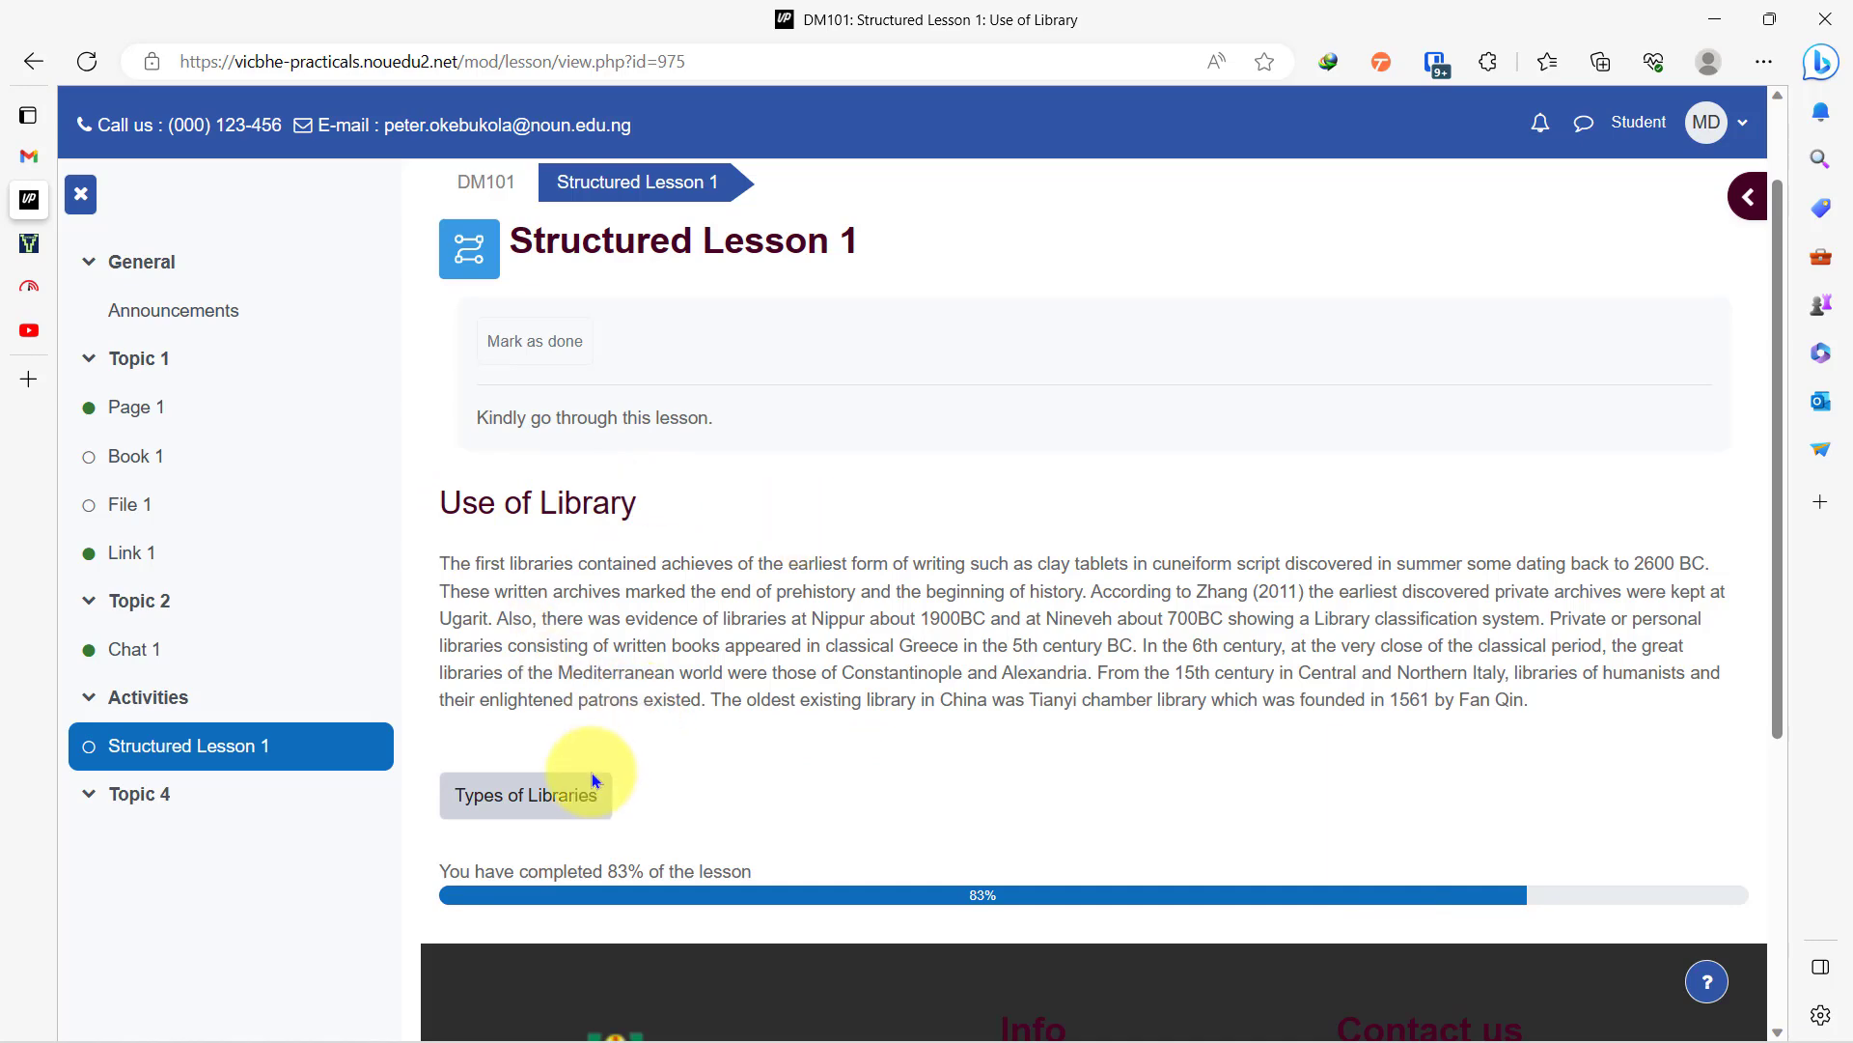
Step: Advance through Types of Libraries, Research/Special Libraries and School Libraries to Knowledge Check 1
{"action": "left_click", "coordinate": [541, 804]}
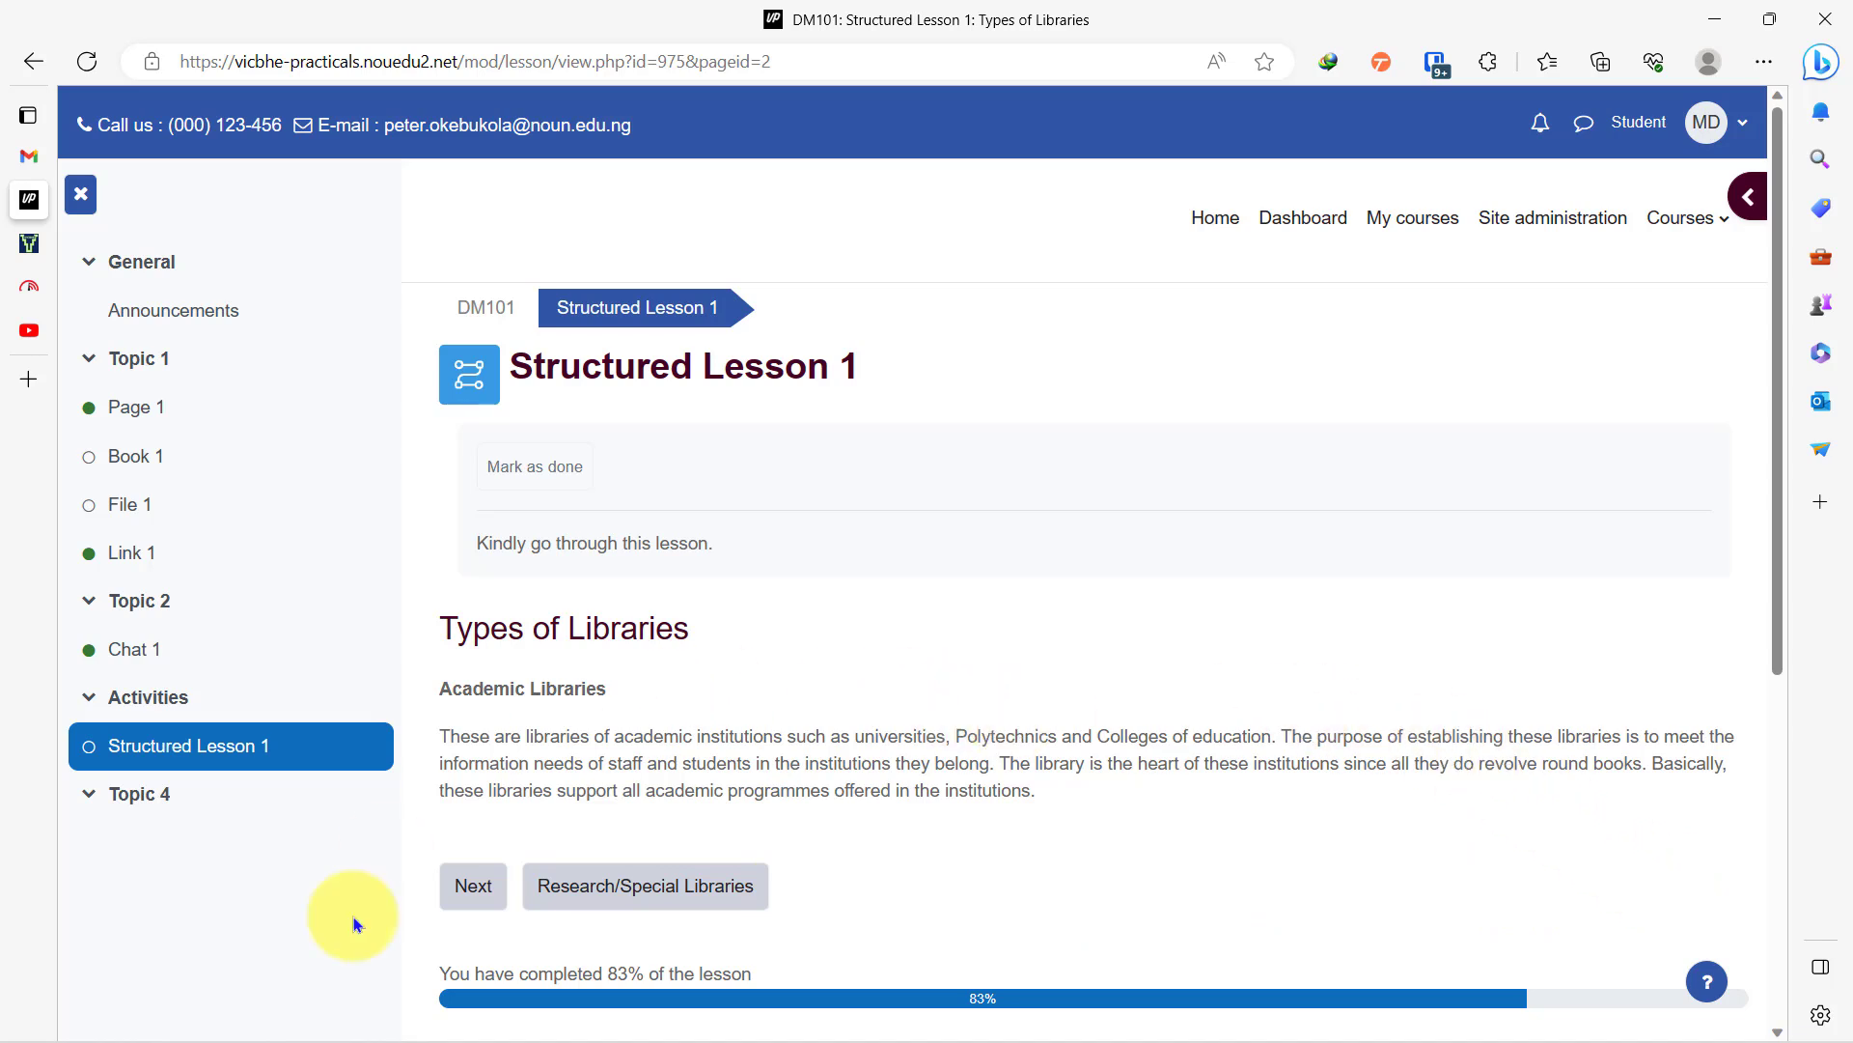
{"action": "left_click", "coordinate": [586, 896]}
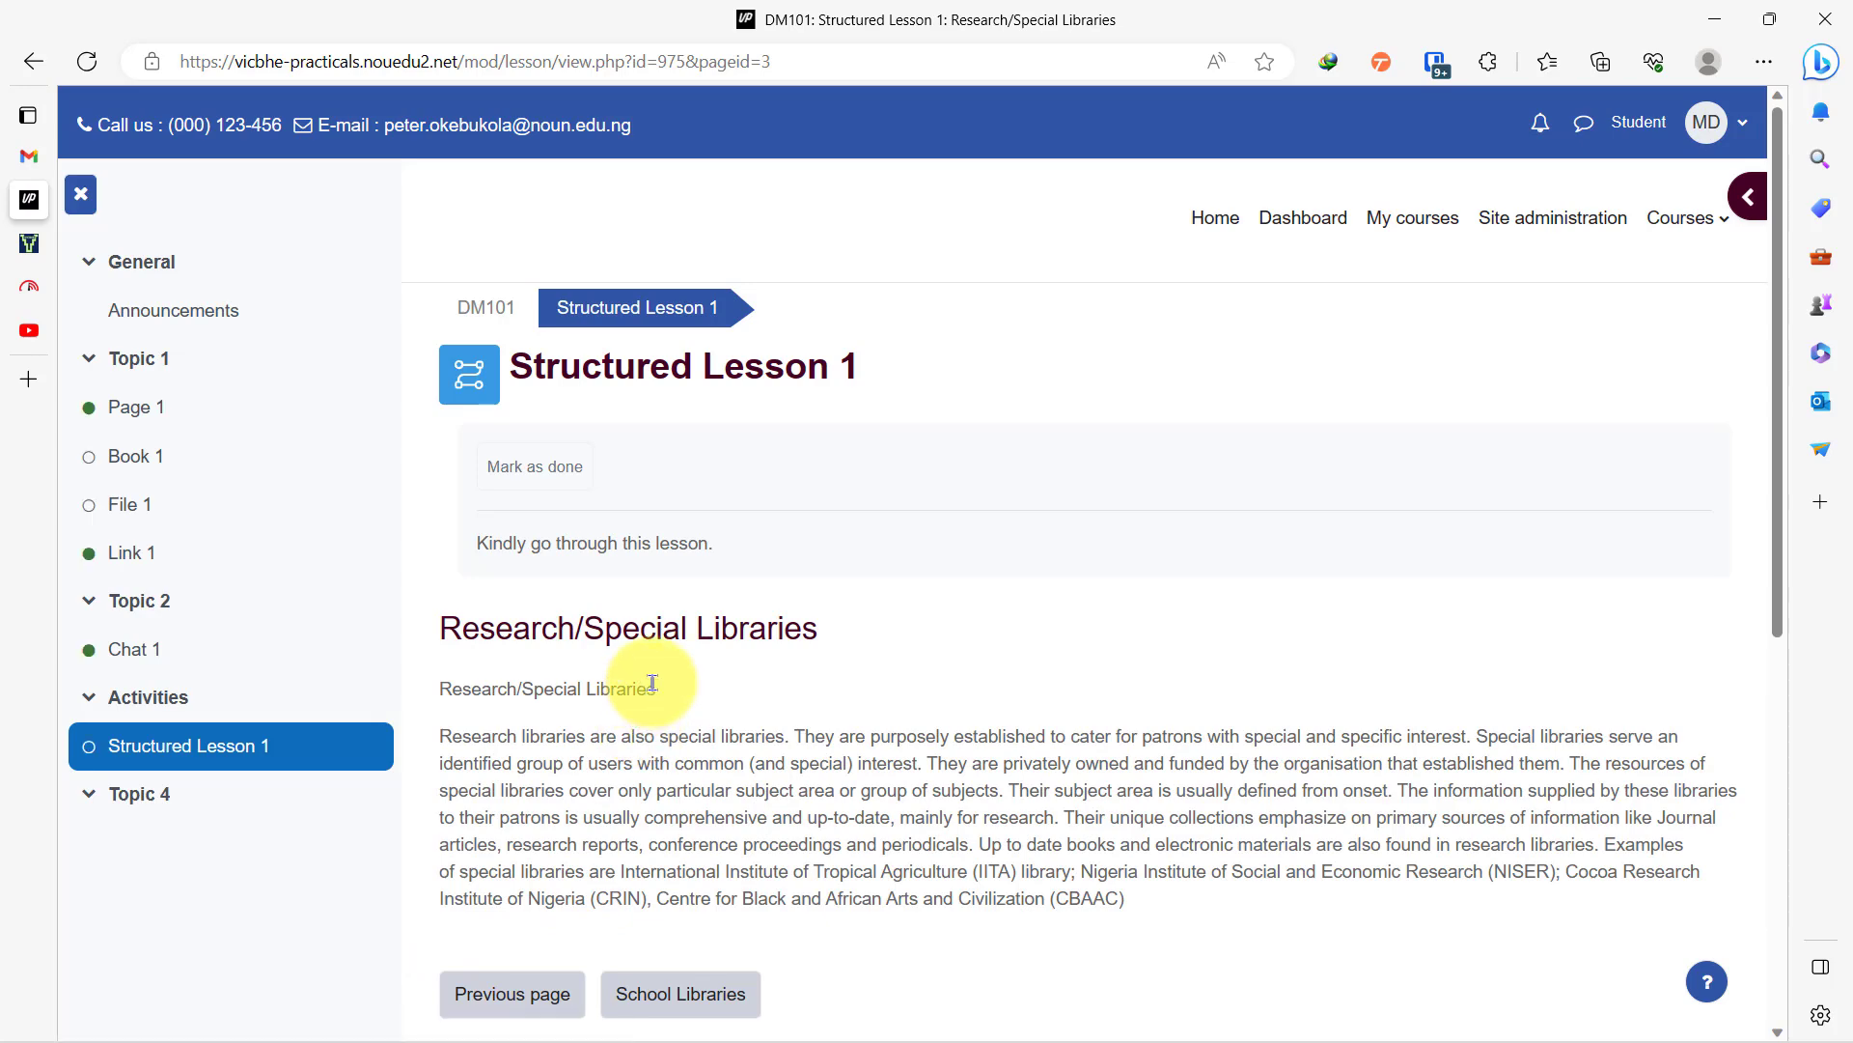
{"action": "scroll", "coordinate": [653, 682], "scroll_direction": "down", "scroll_amount": 5}
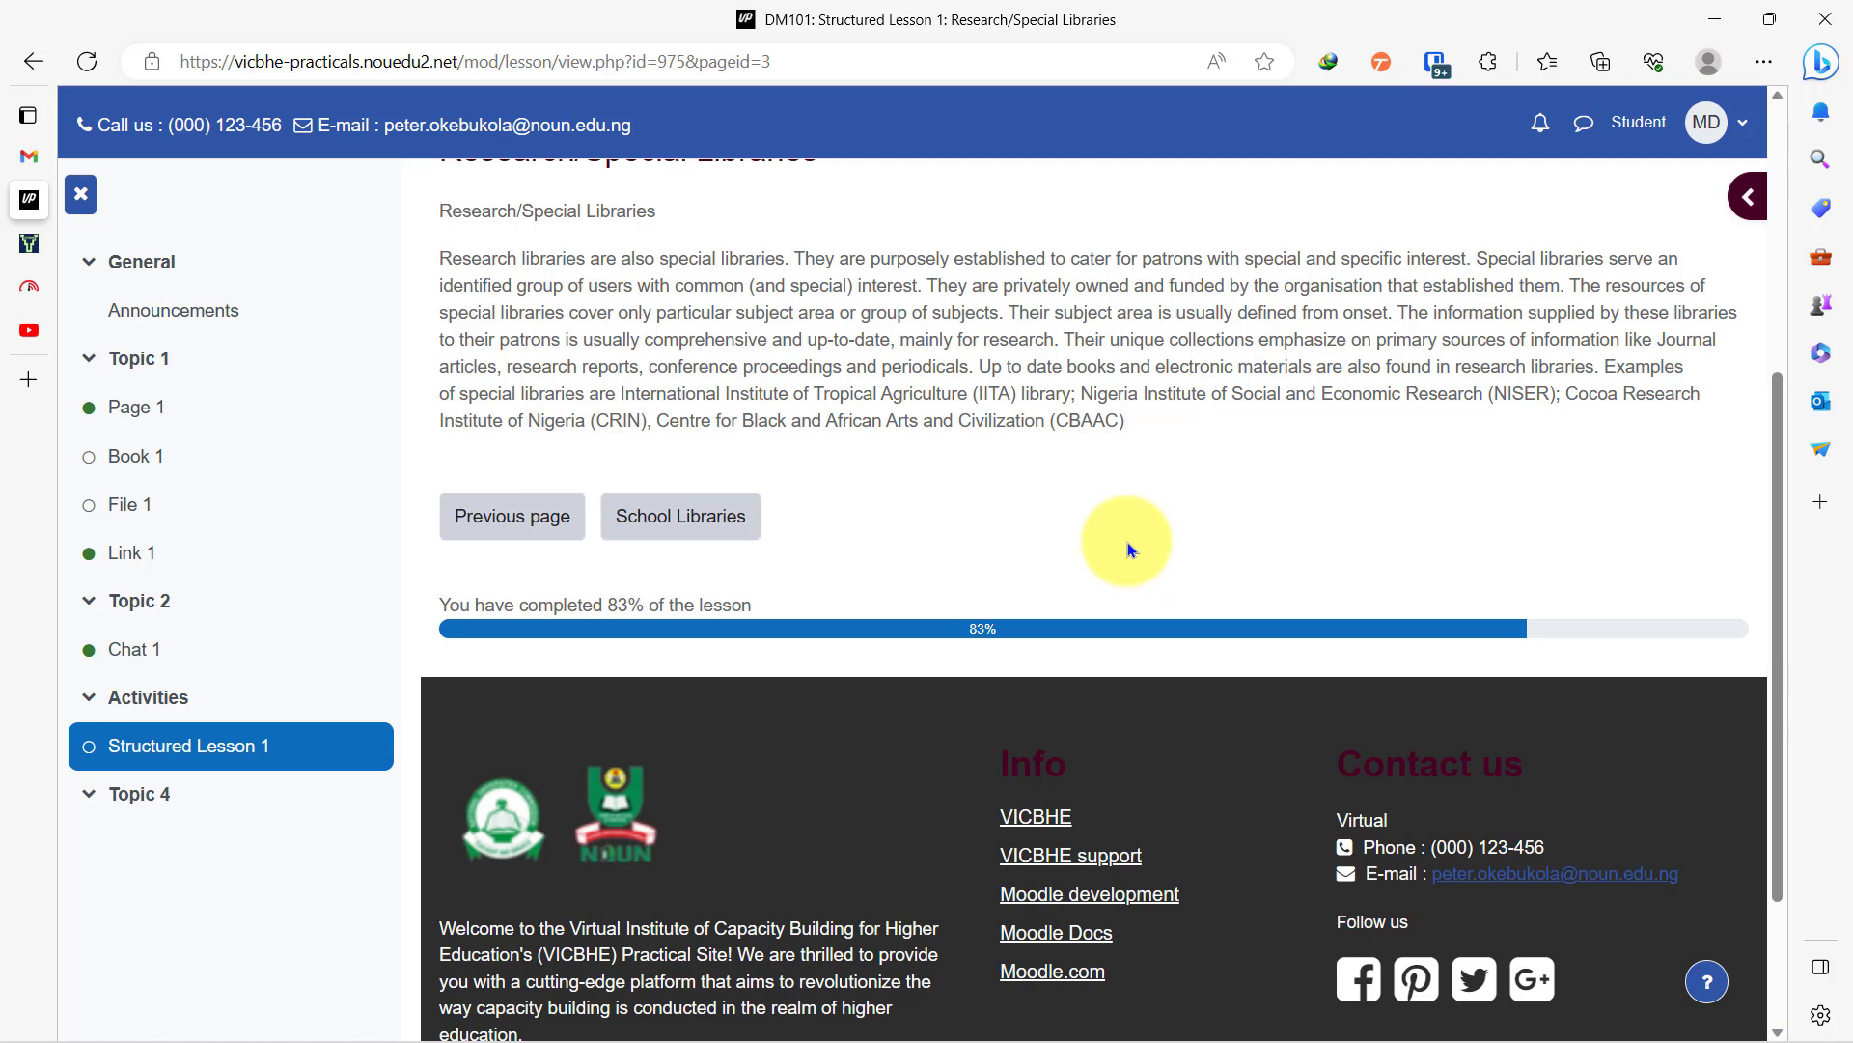
{"action": "scroll", "coordinate": [1127, 546], "scroll_direction": "up", "scroll_amount": 5}
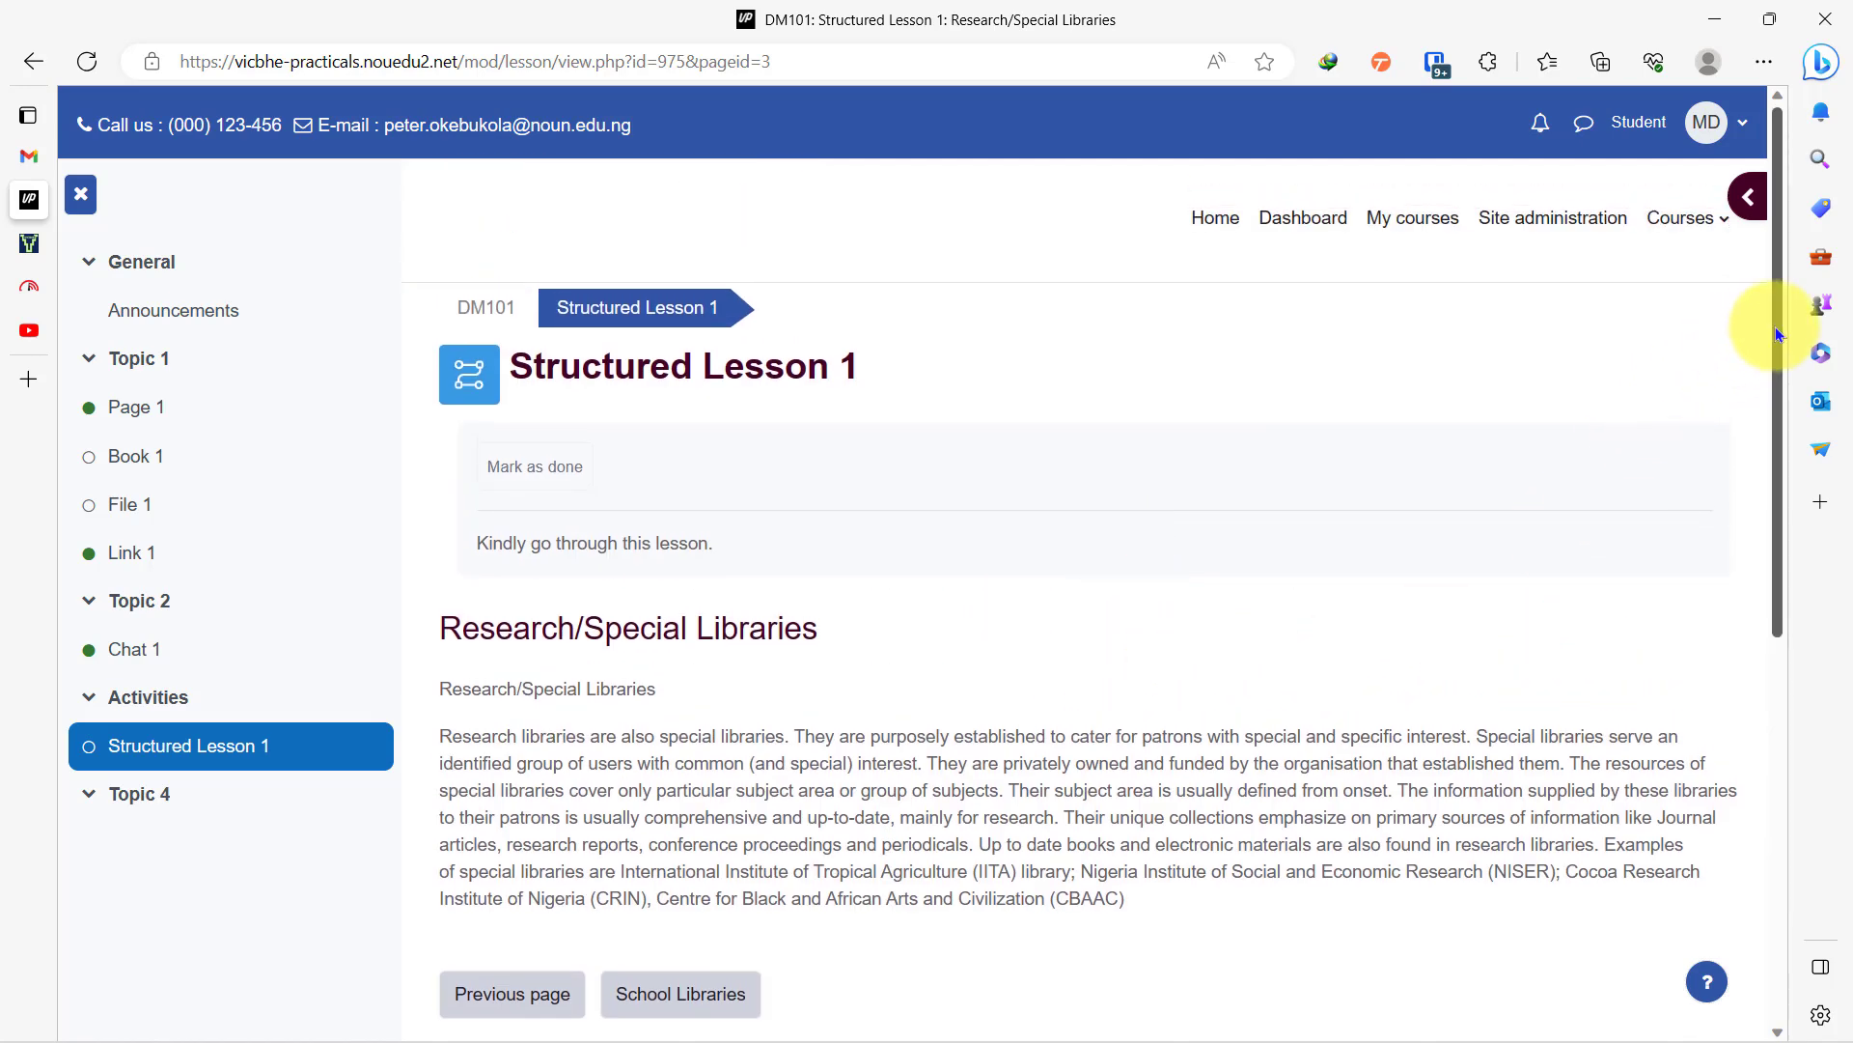
{"action": "left_click_drag", "start_coordinate": [1776, 326], "coordinate": [1762, 486]}
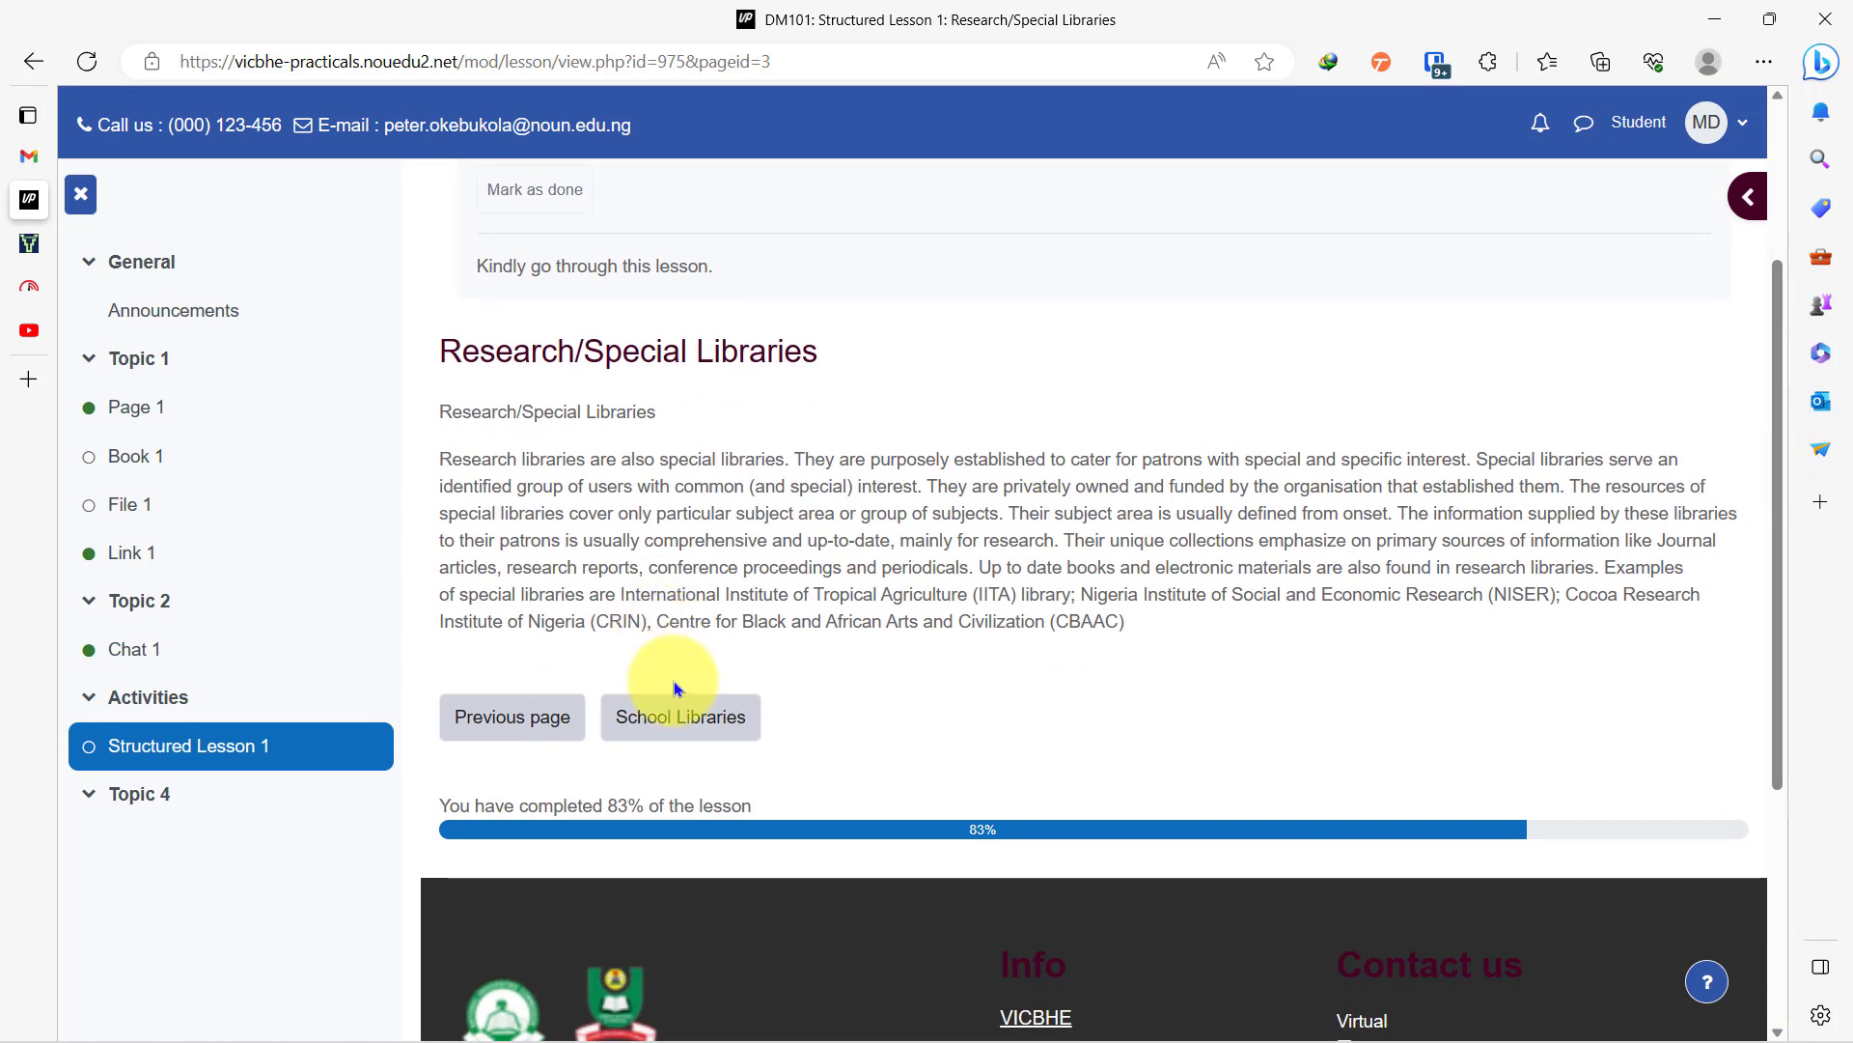
{"action": "left_click", "coordinate": [681, 715]}
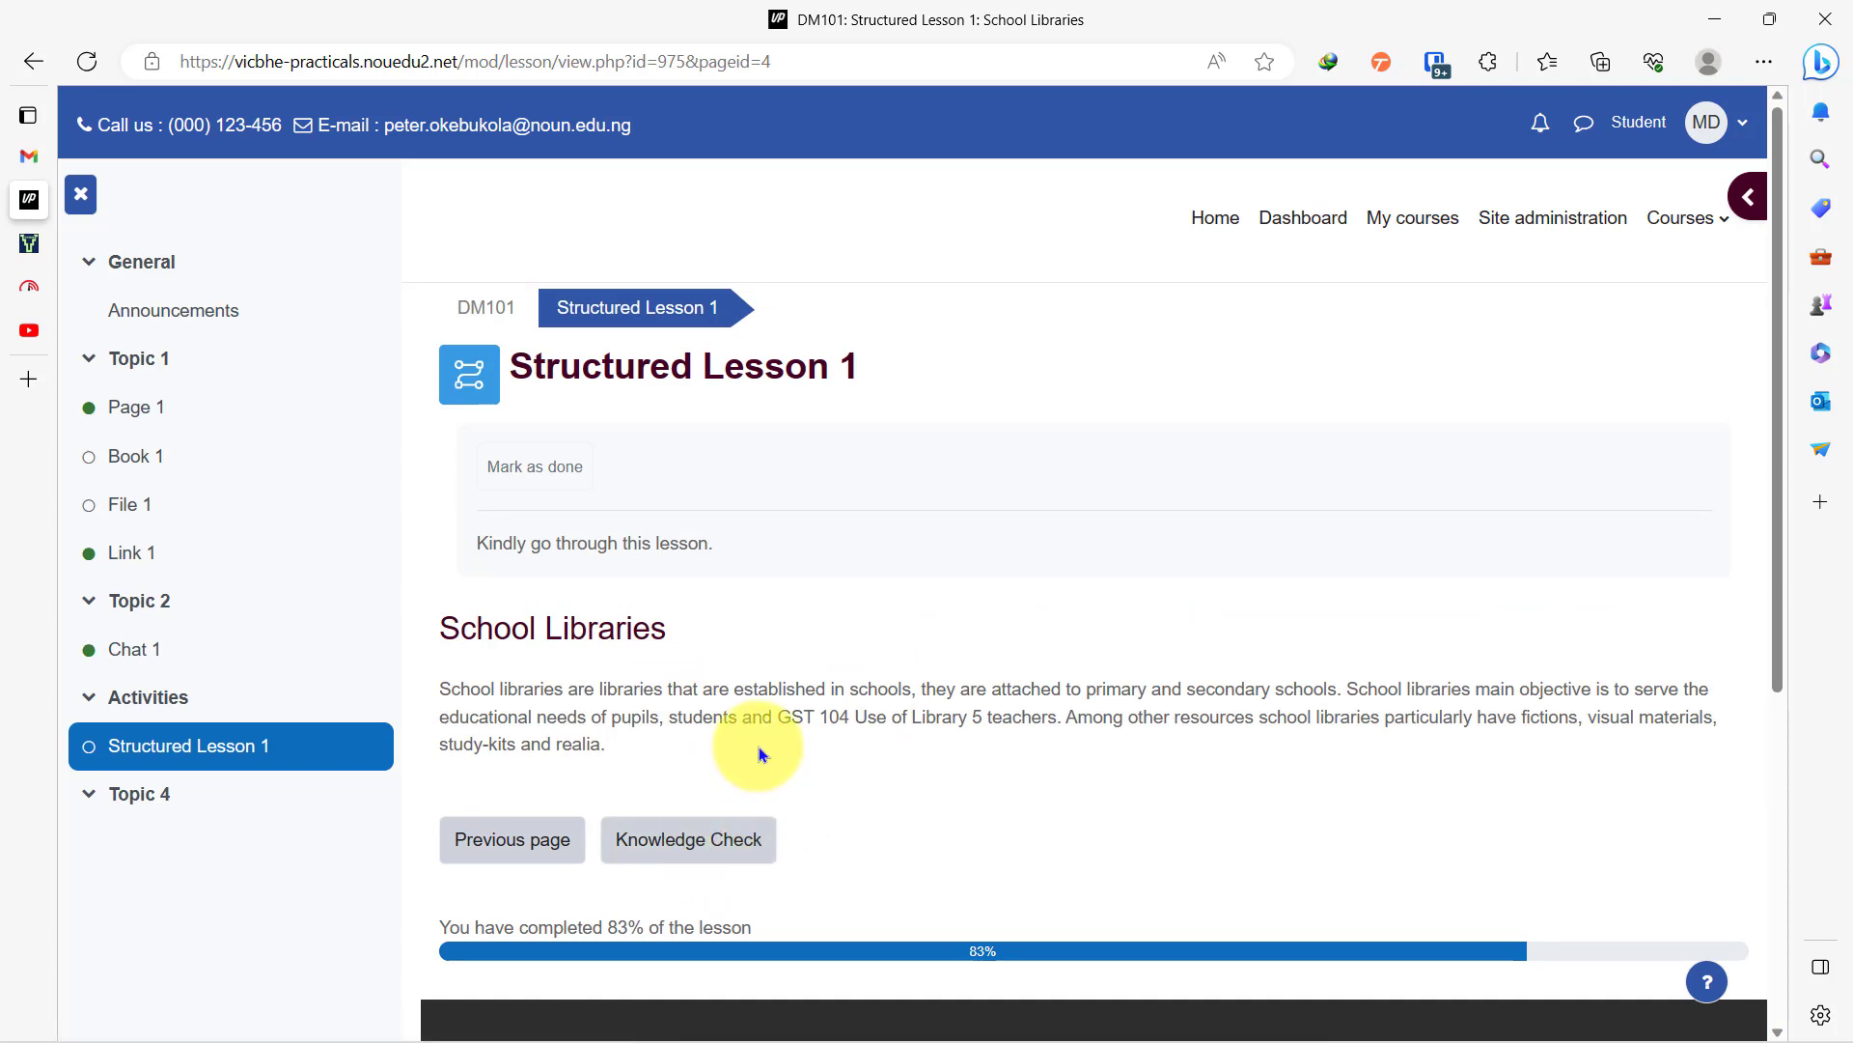
{"action": "left_click", "coordinate": [730, 839]}
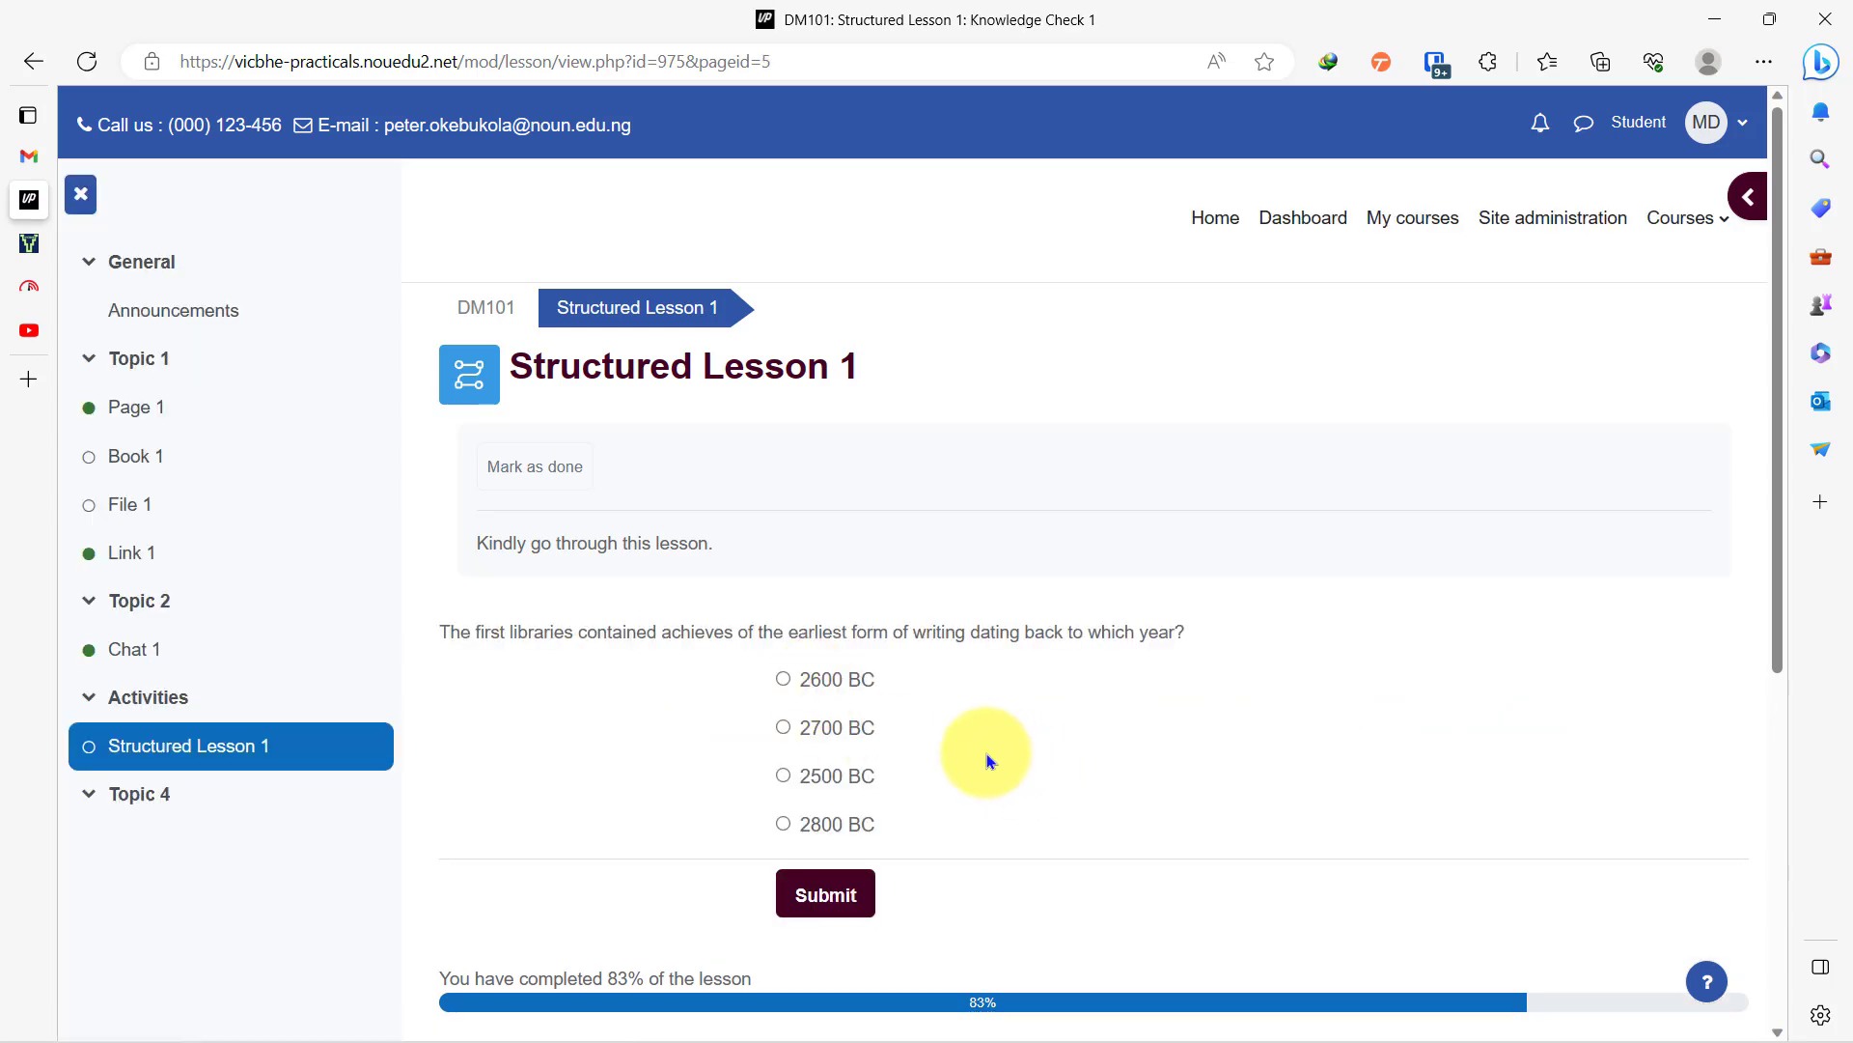
Step: Submit 2700 BC for Knowledge Check 1 and continue after it's marked incorrect
{"action": "left_click", "coordinate": [782, 727]}
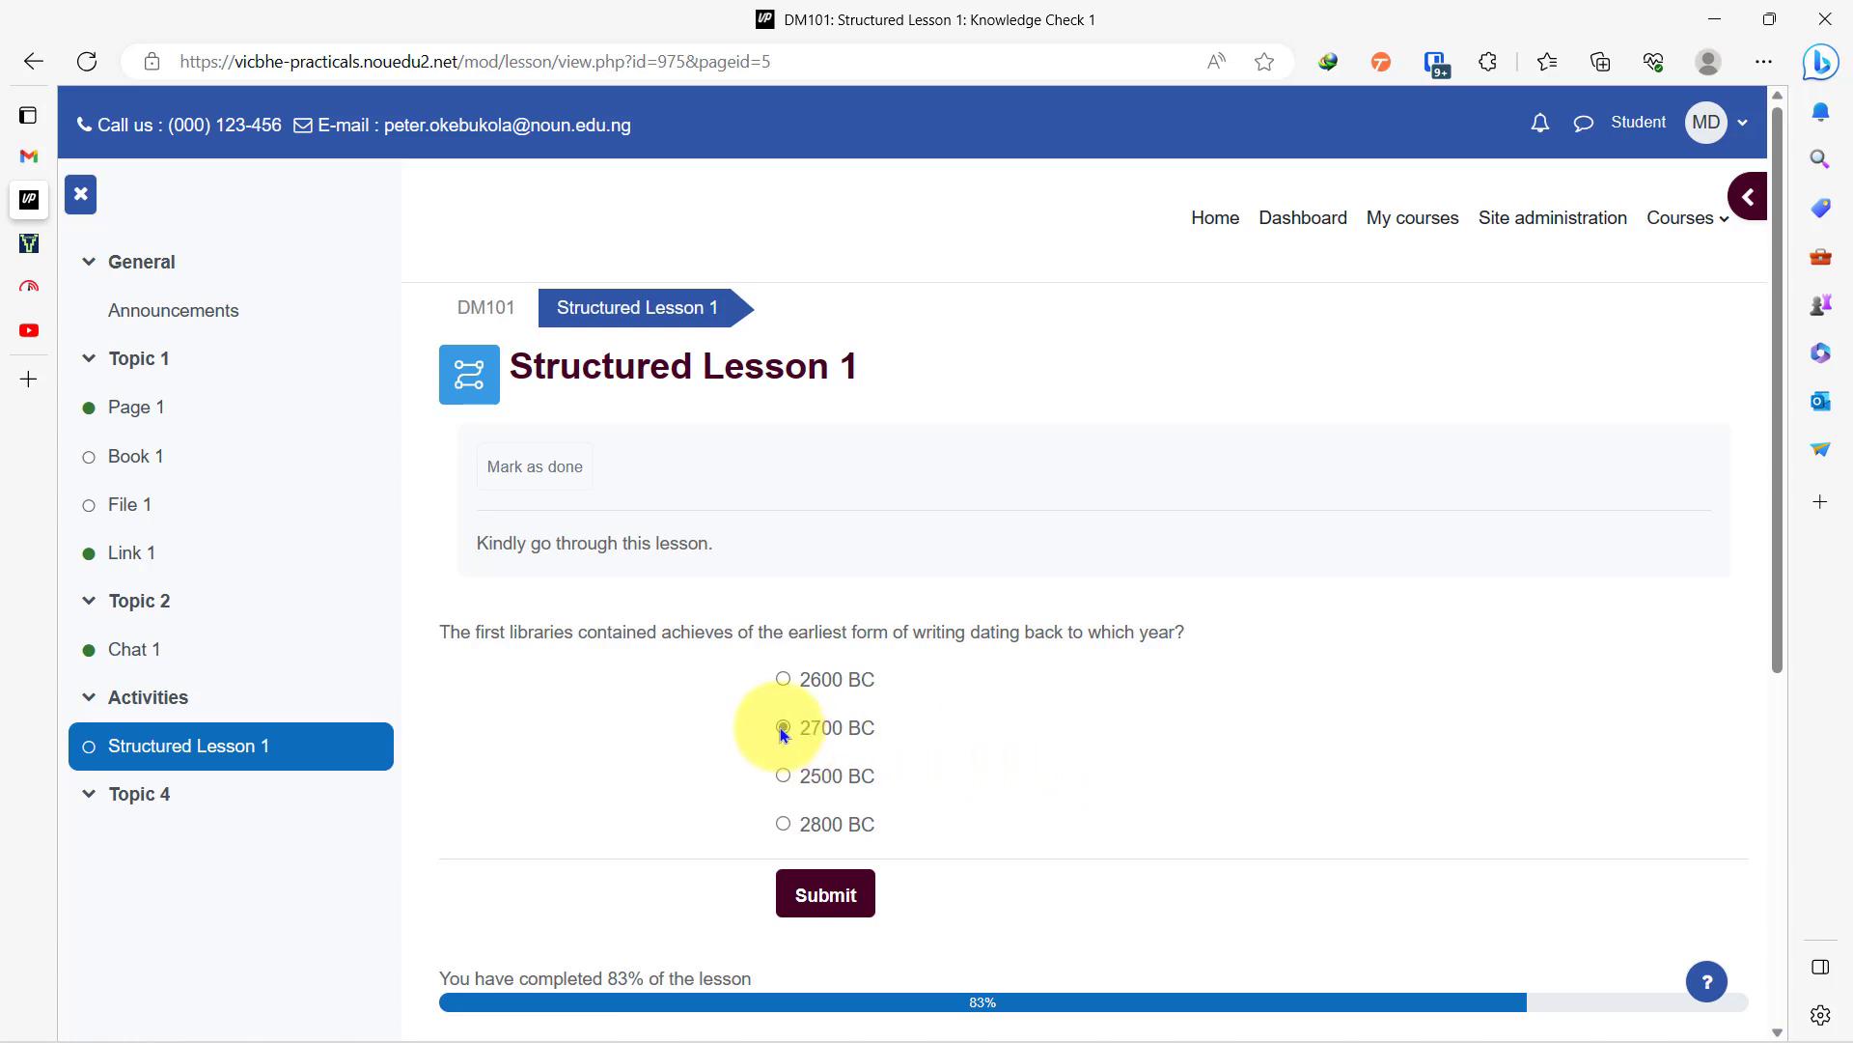
{"action": "left_click", "coordinate": [836, 895]}
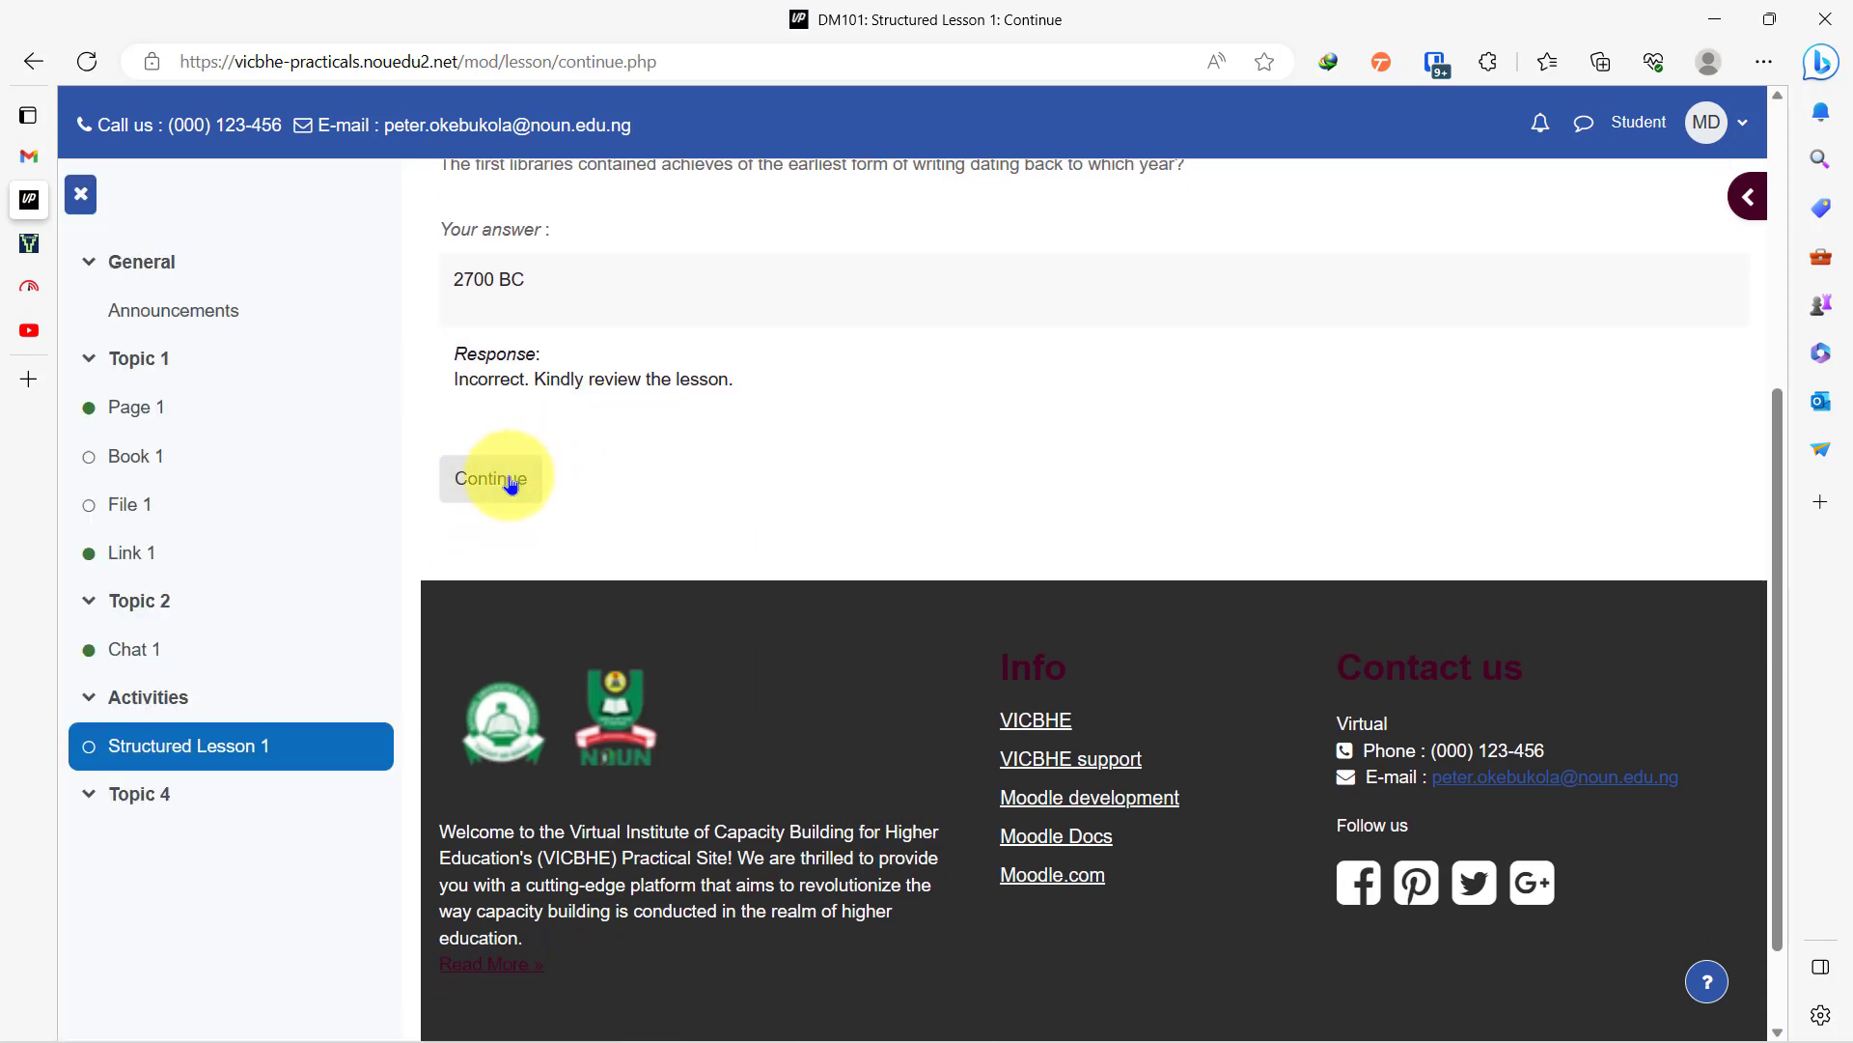
{"action": "left_click", "coordinate": [512, 480]}
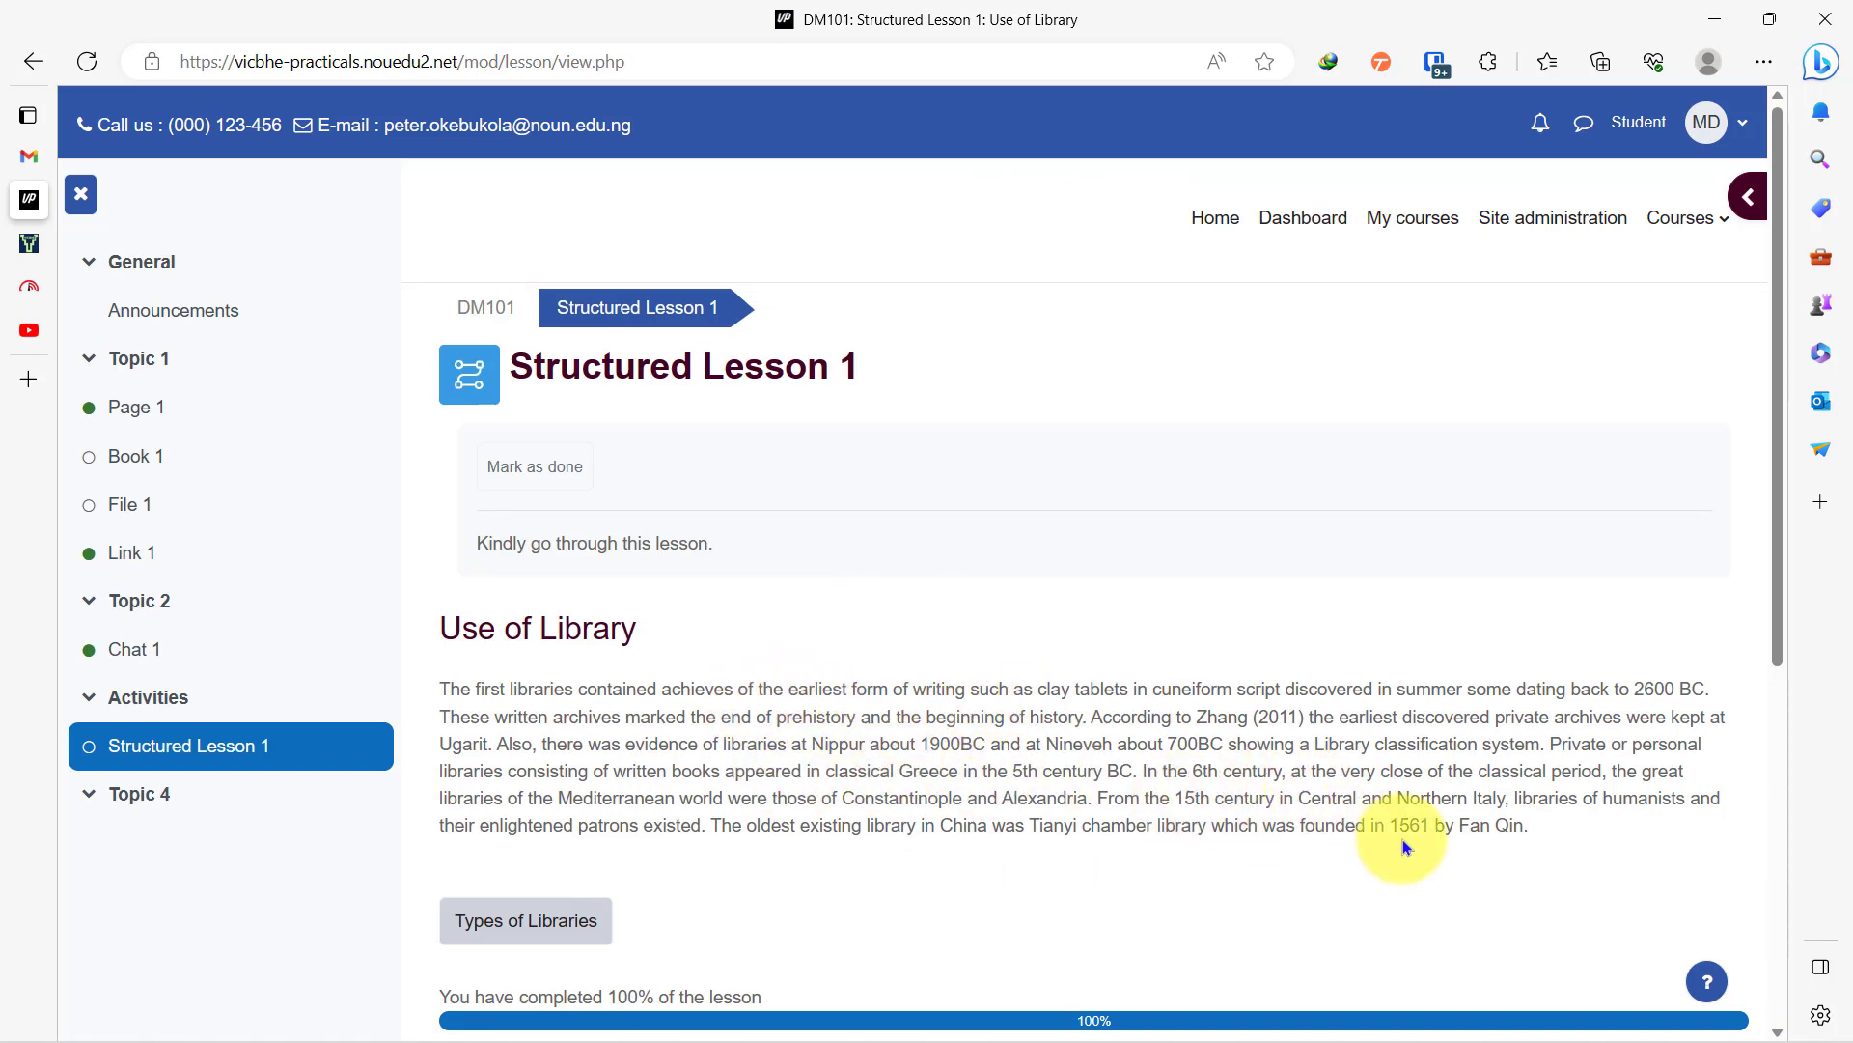
Step: Jump to School Libraries via the lesson menu, answer Knowledge Check 1 with 2600 BC, then continue
{"action": "scroll", "coordinate": [795, 782], "scroll_direction": "down", "scroll_amount": 5}
{"action": "left_click", "coordinate": [494, 440]}
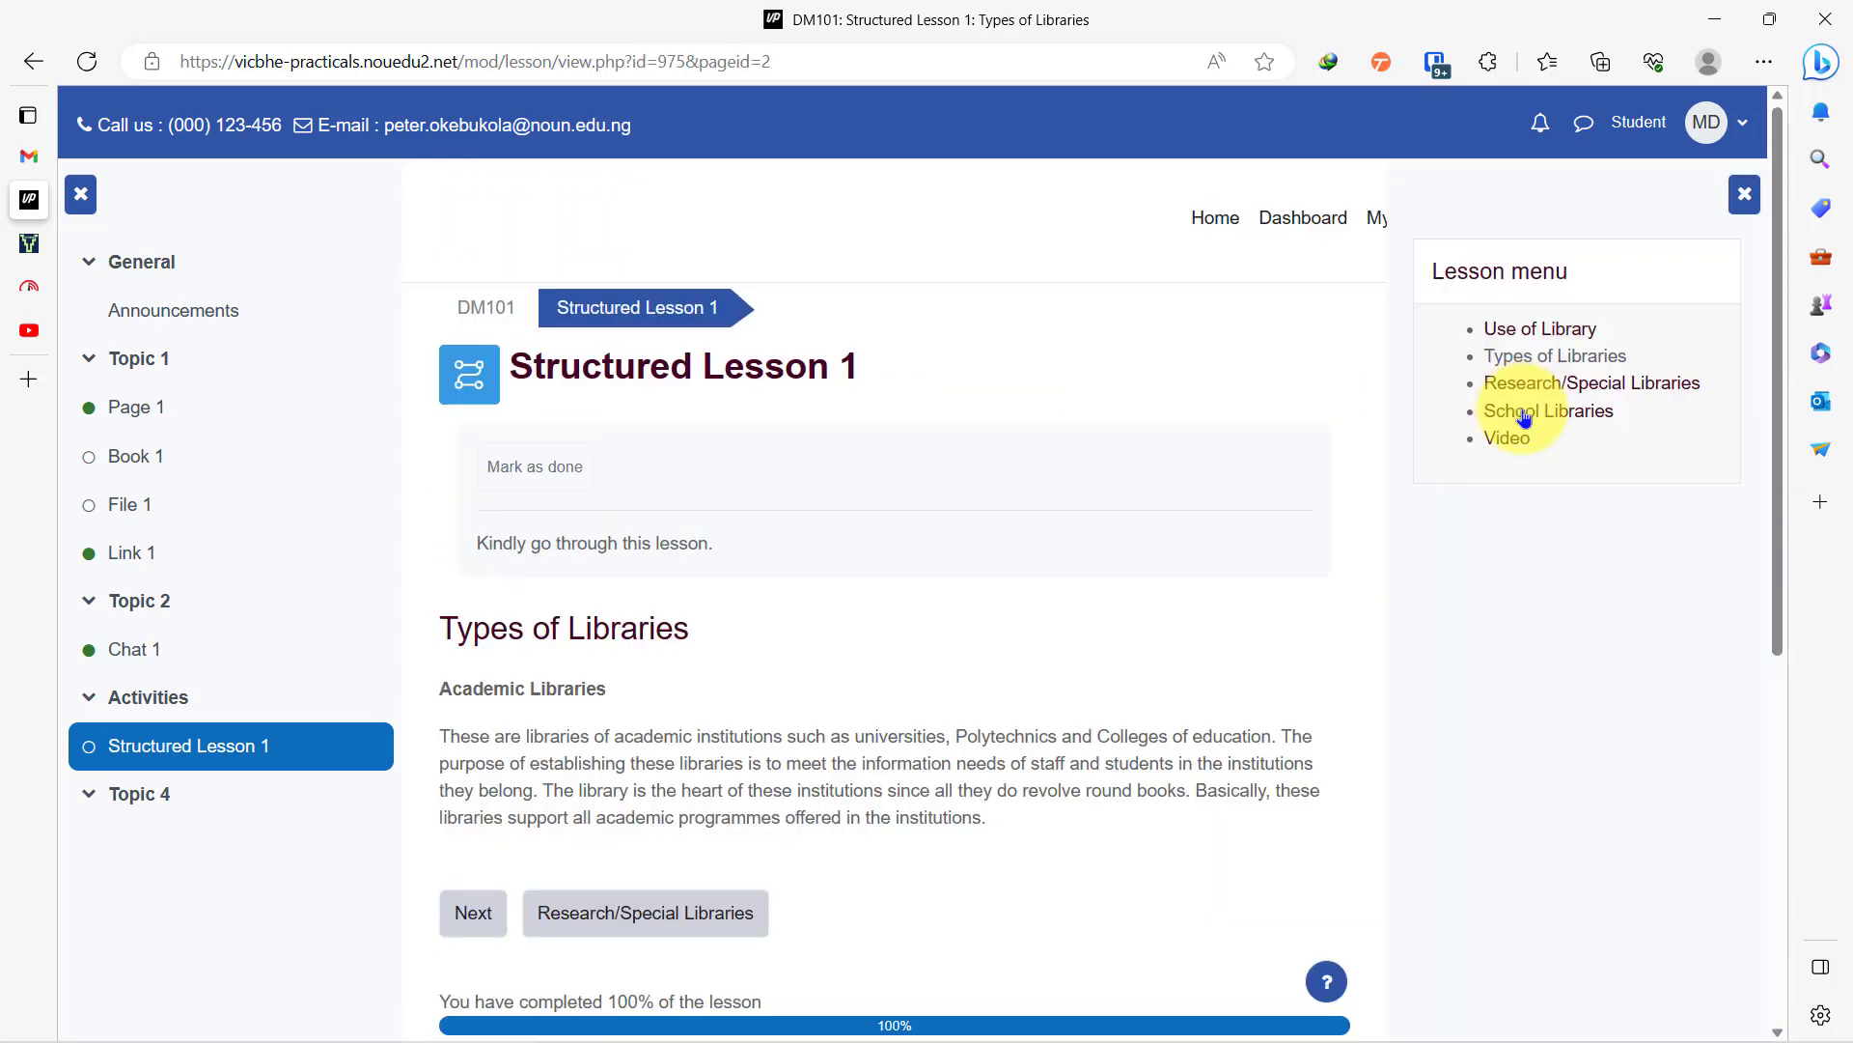
{"action": "left_click", "coordinate": [1524, 415]}
{"action": "left_click", "coordinate": [681, 864]}
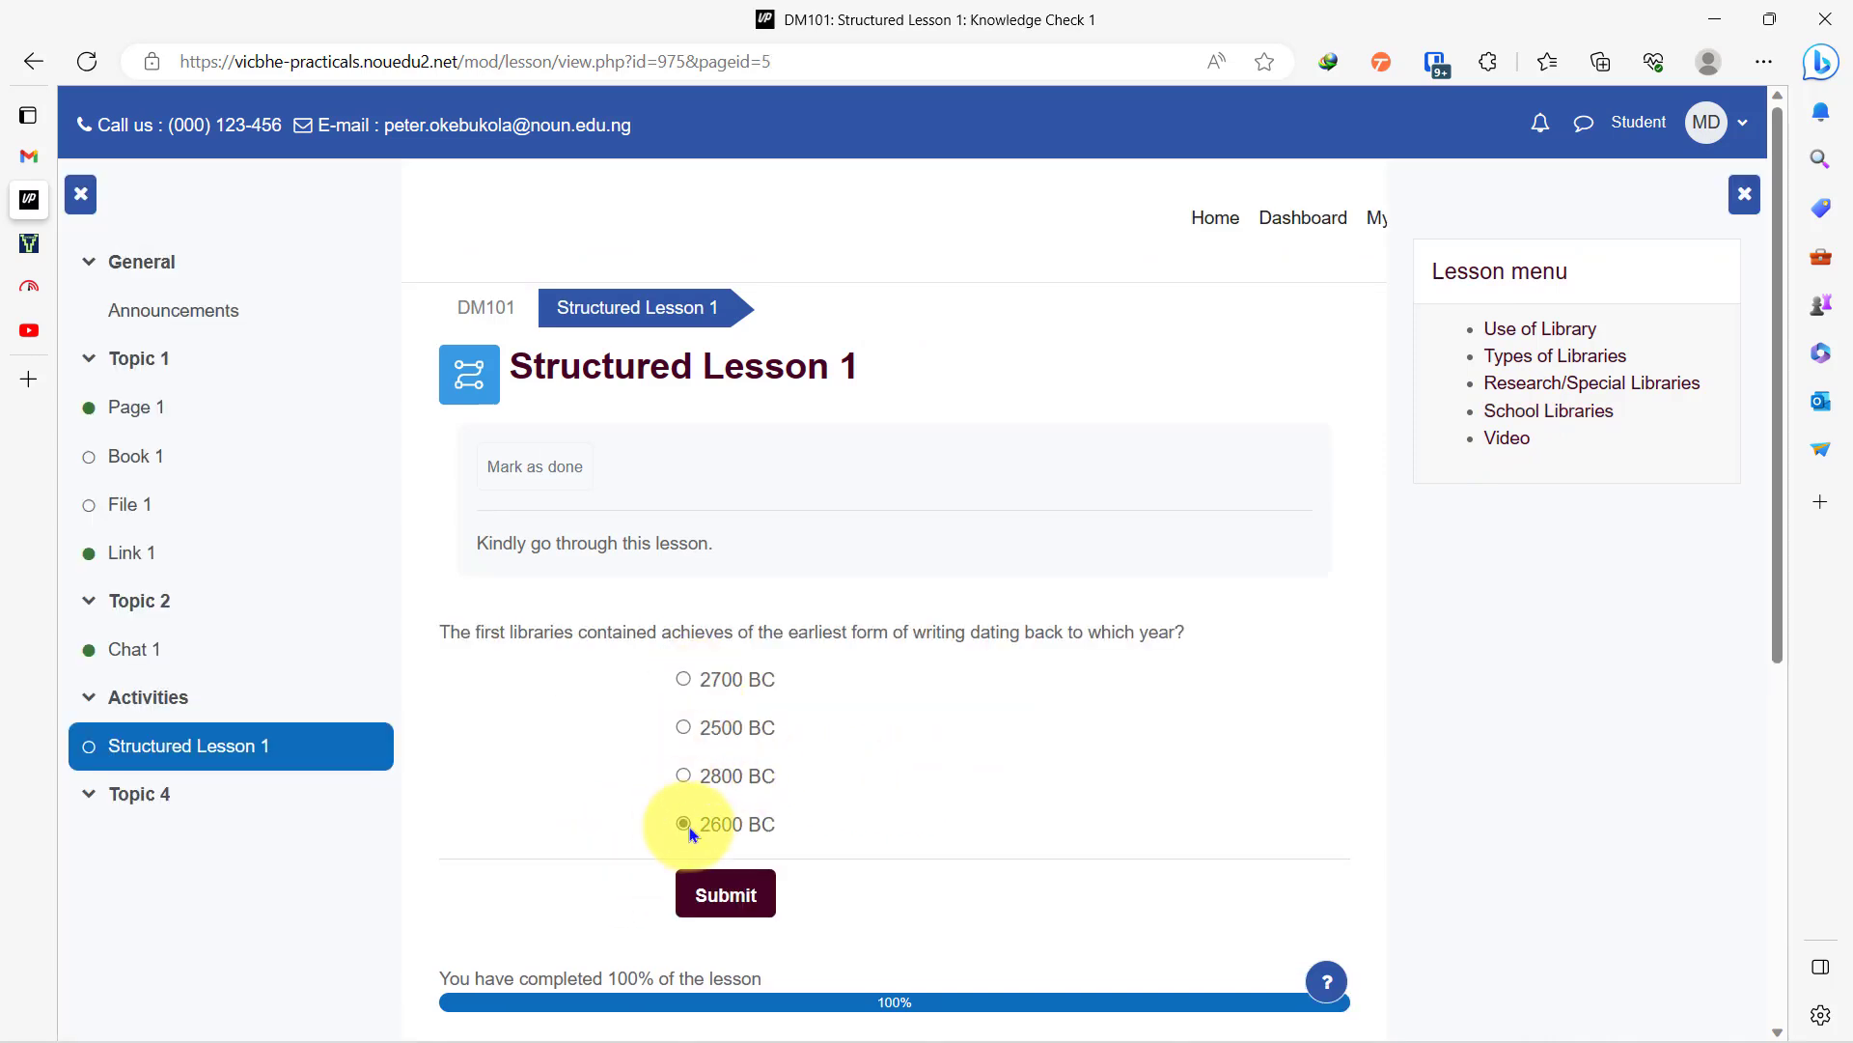
{"action": "left_click", "coordinate": [726, 892]}
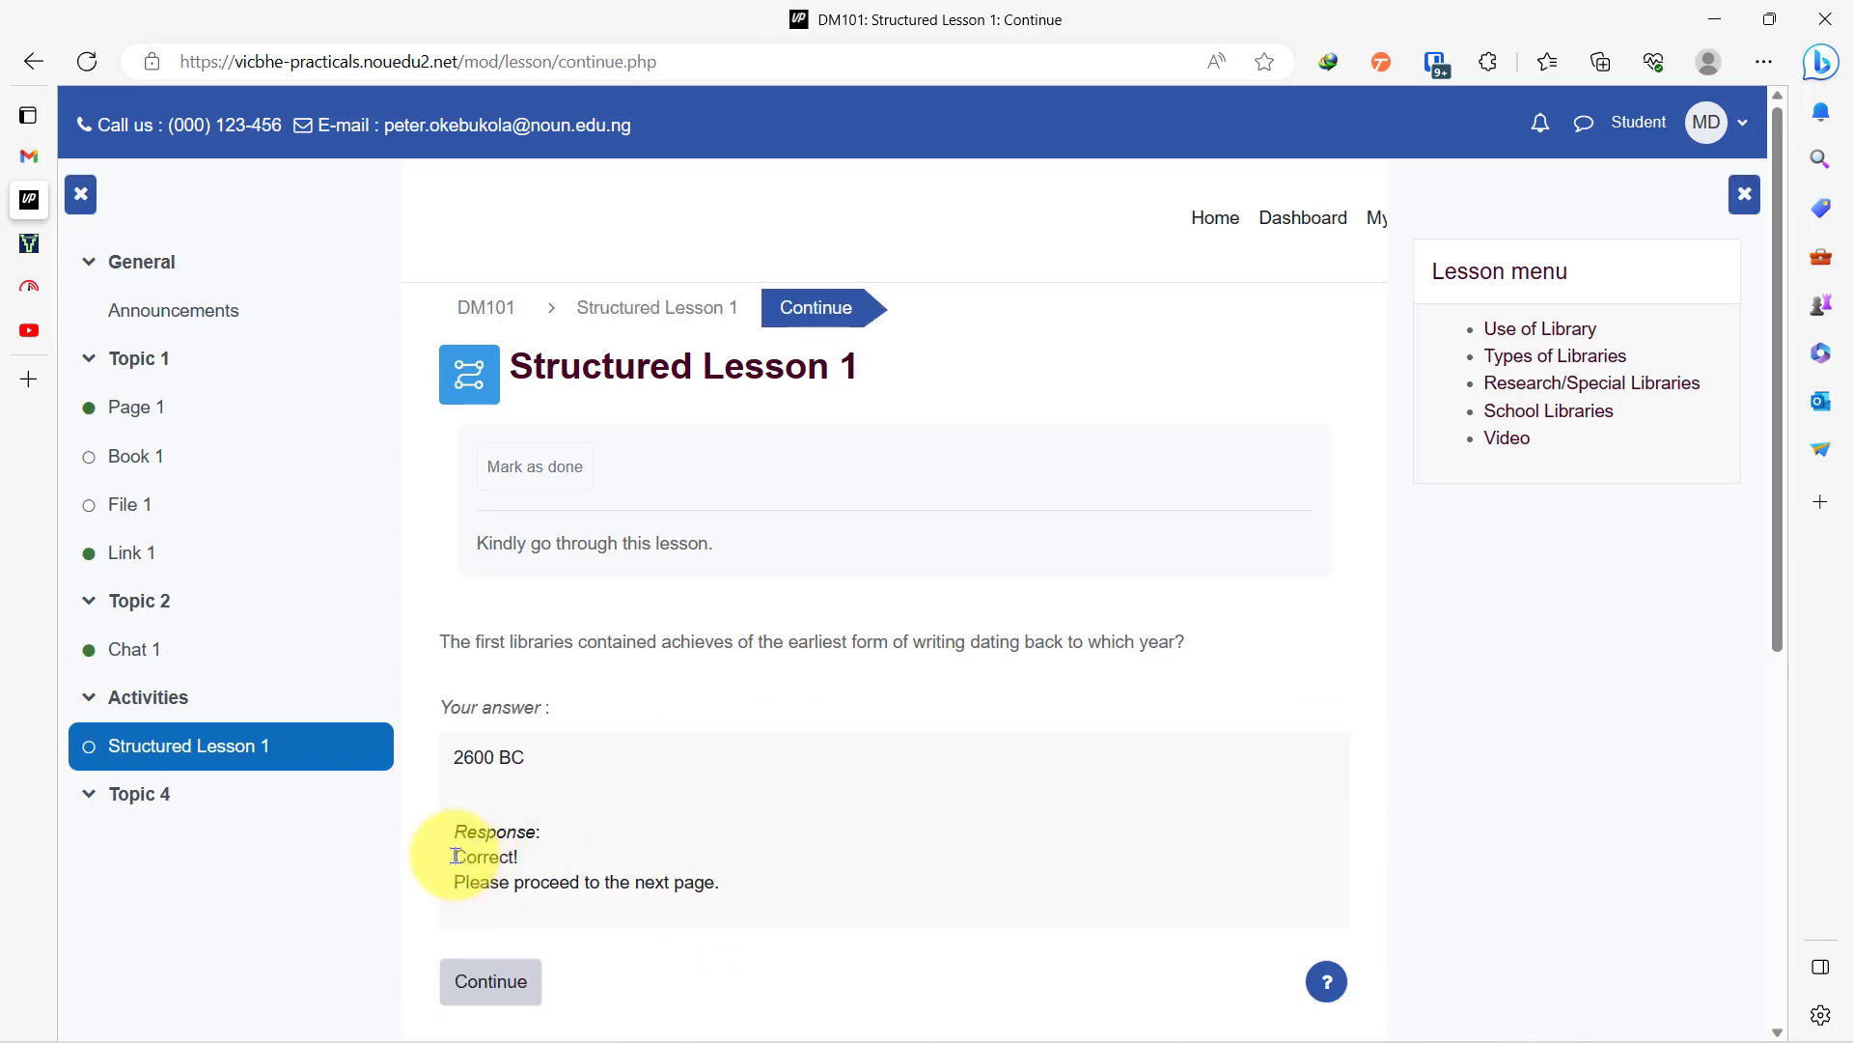
{"action": "left_click_drag", "start_coordinate": [456, 856], "coordinate": [715, 885]}
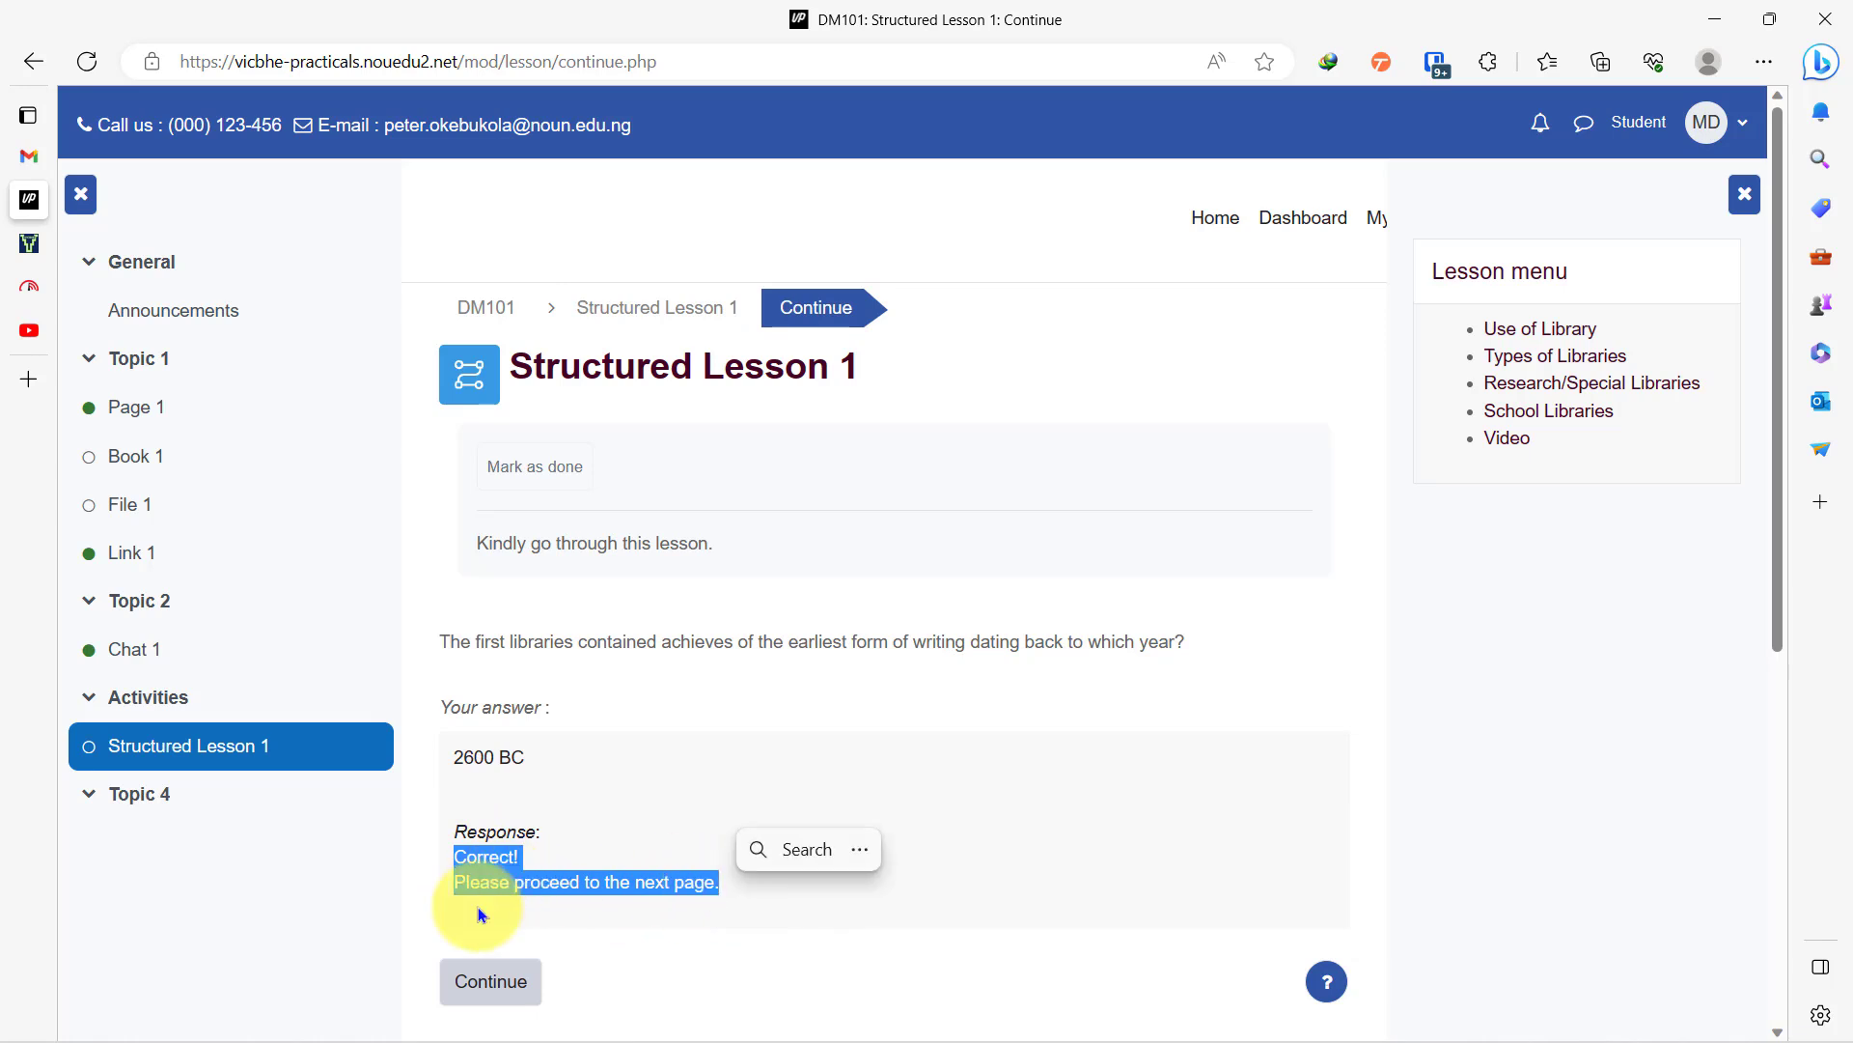
{"action": "left_click", "coordinate": [485, 982]}
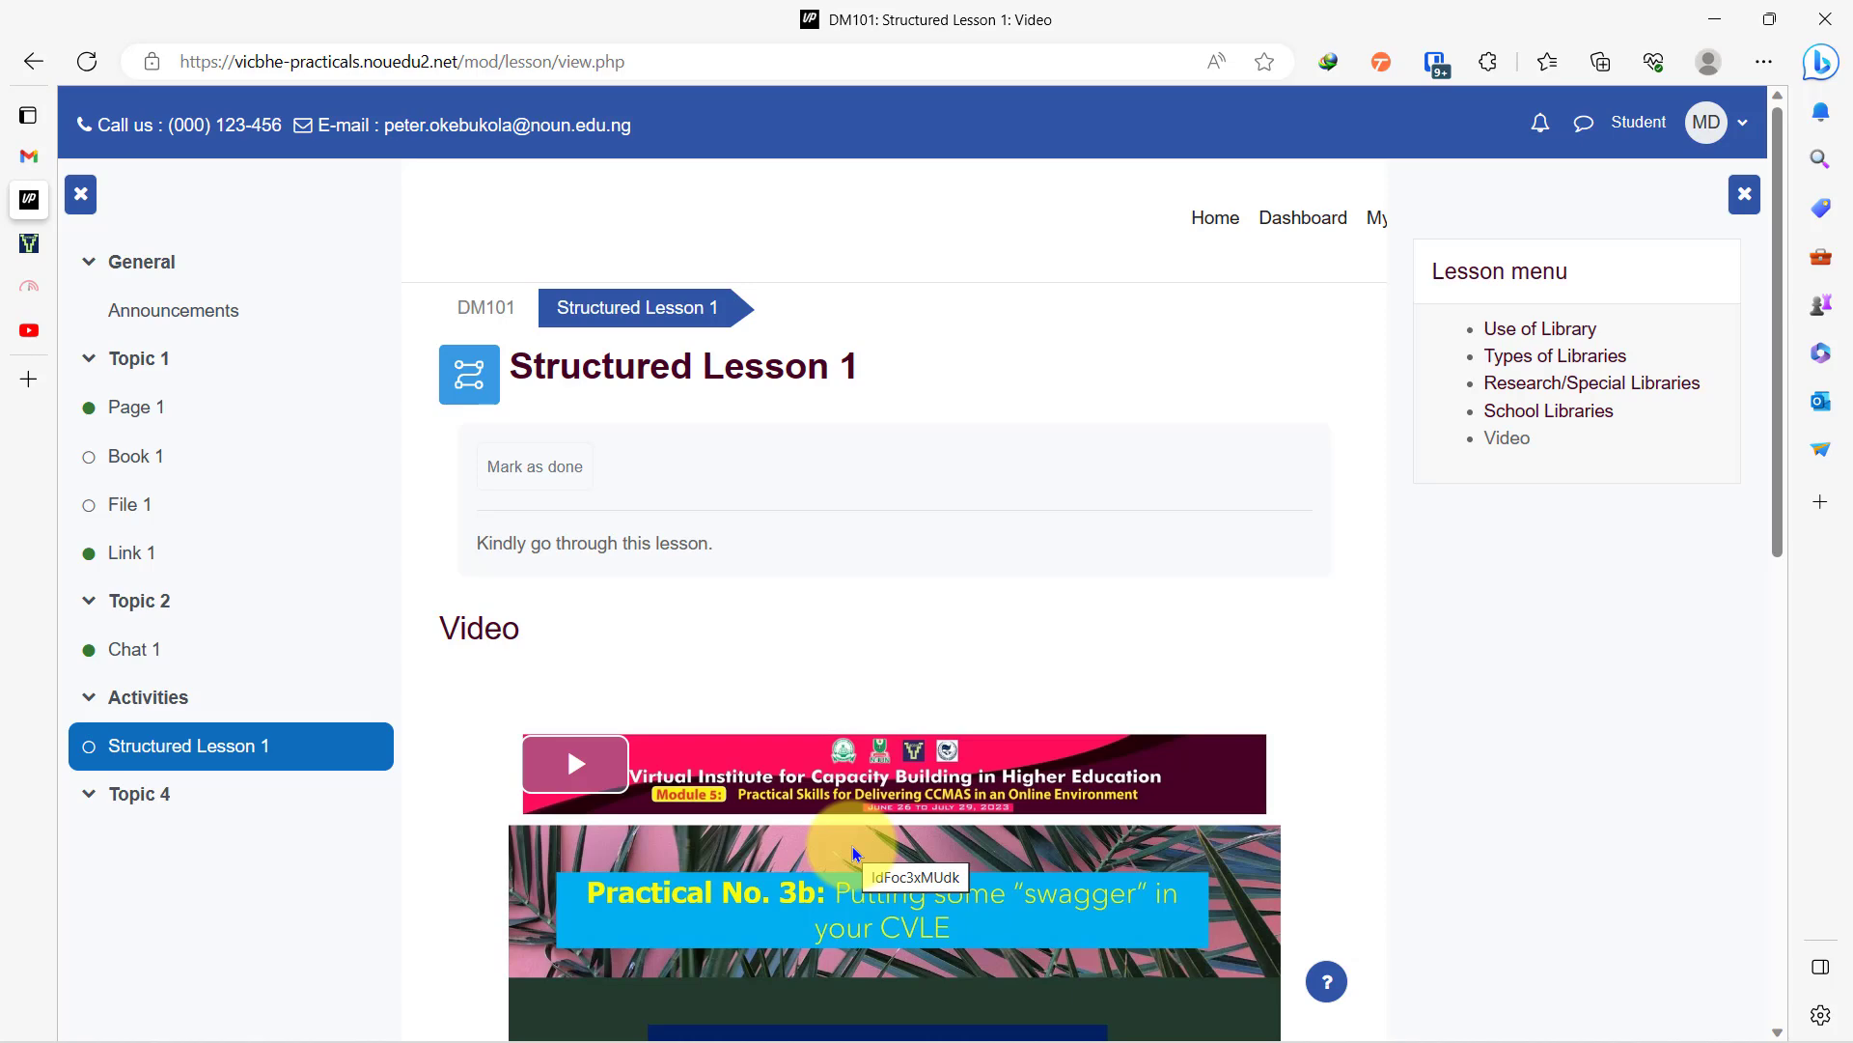
Step: End the lesson with a 1 out of 1 score and go back to Demo Course
{"action": "scroll", "coordinate": [854, 845], "scroll_direction": "down", "scroll_amount": 3}
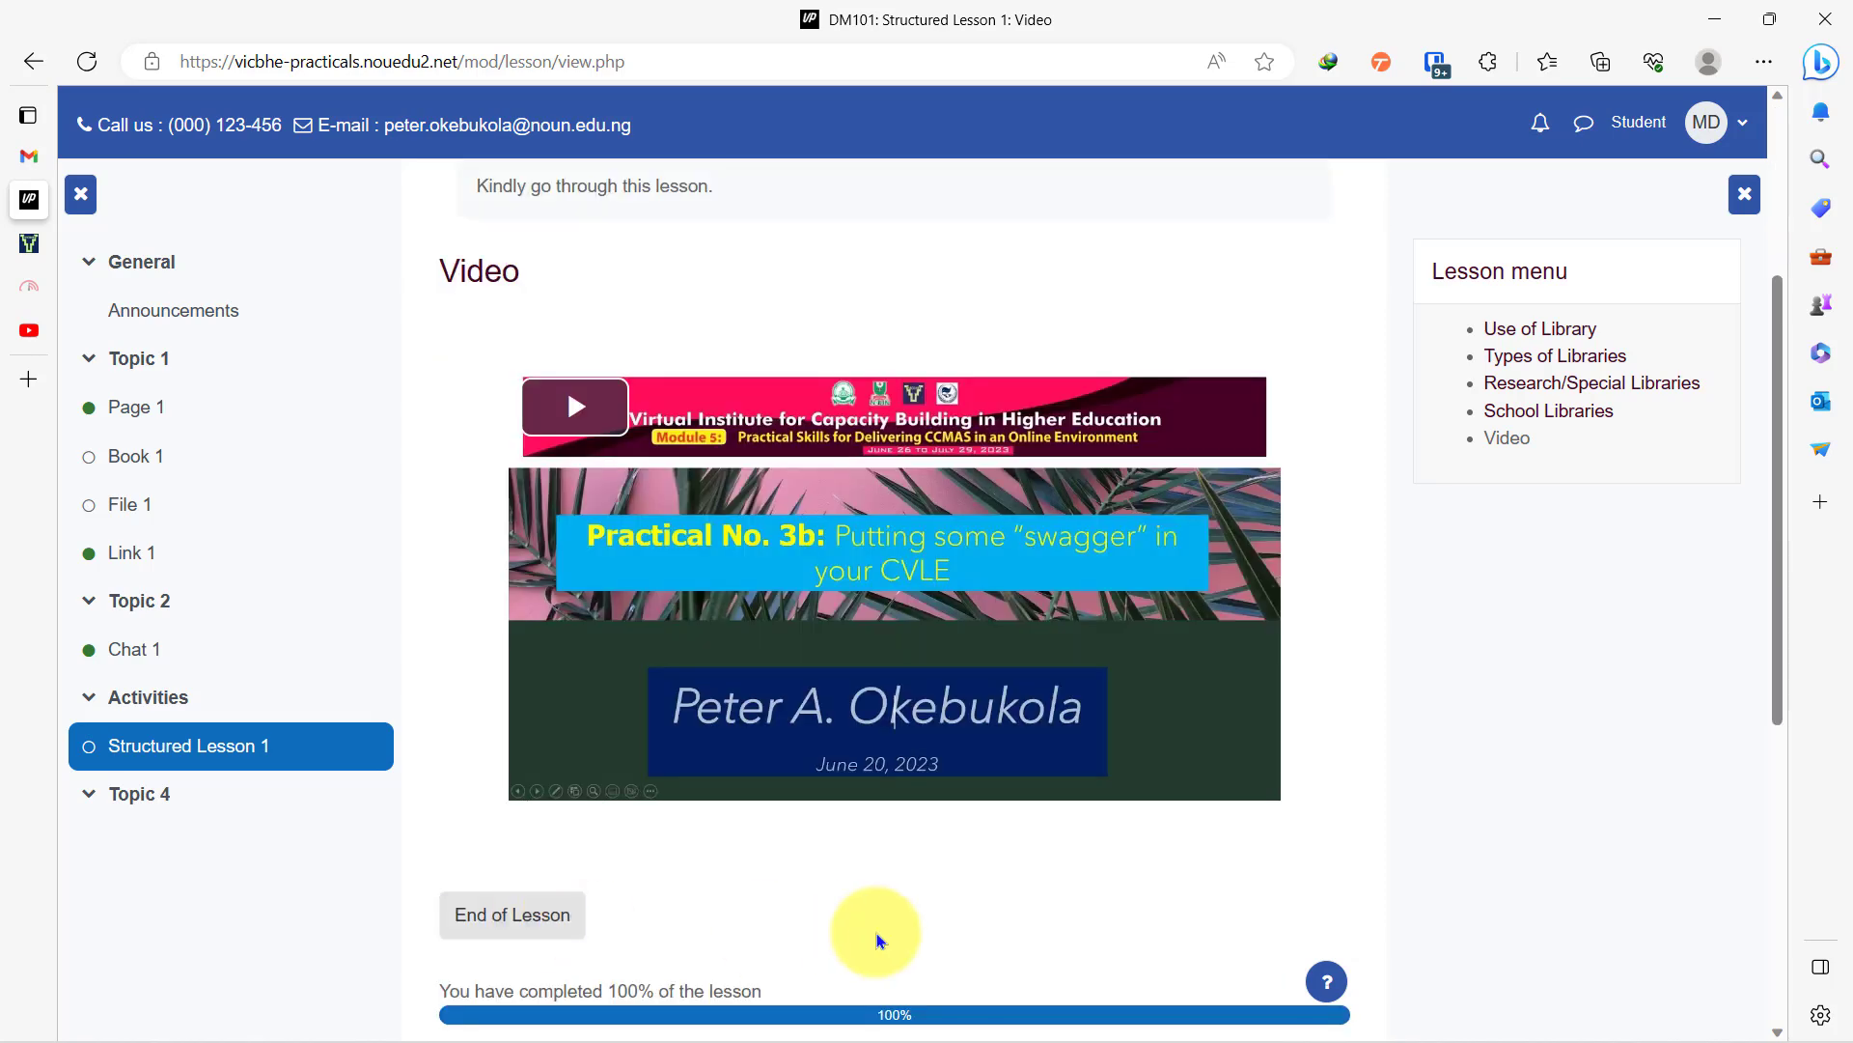
{"action": "left_click", "coordinate": [573, 925]}
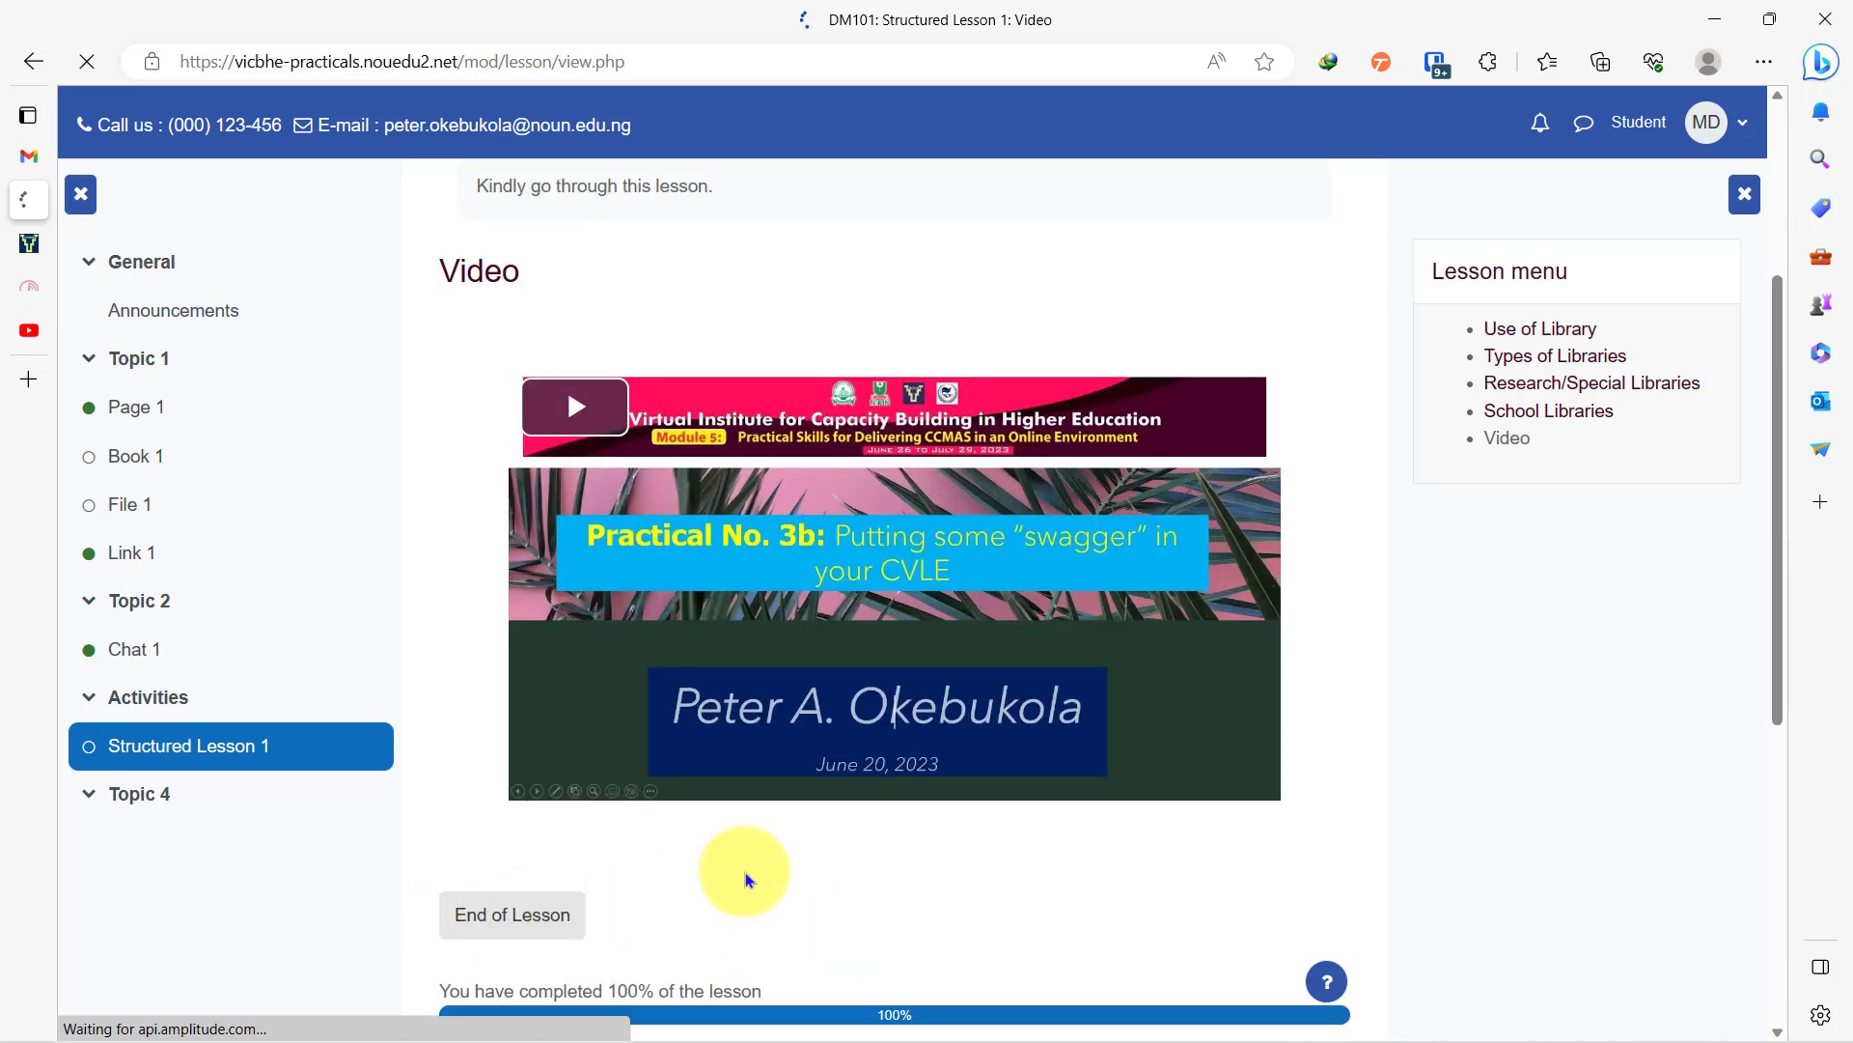
{"action": "scroll", "coordinate": [683, 881], "scroll_direction": "down", "scroll_amount": 5}
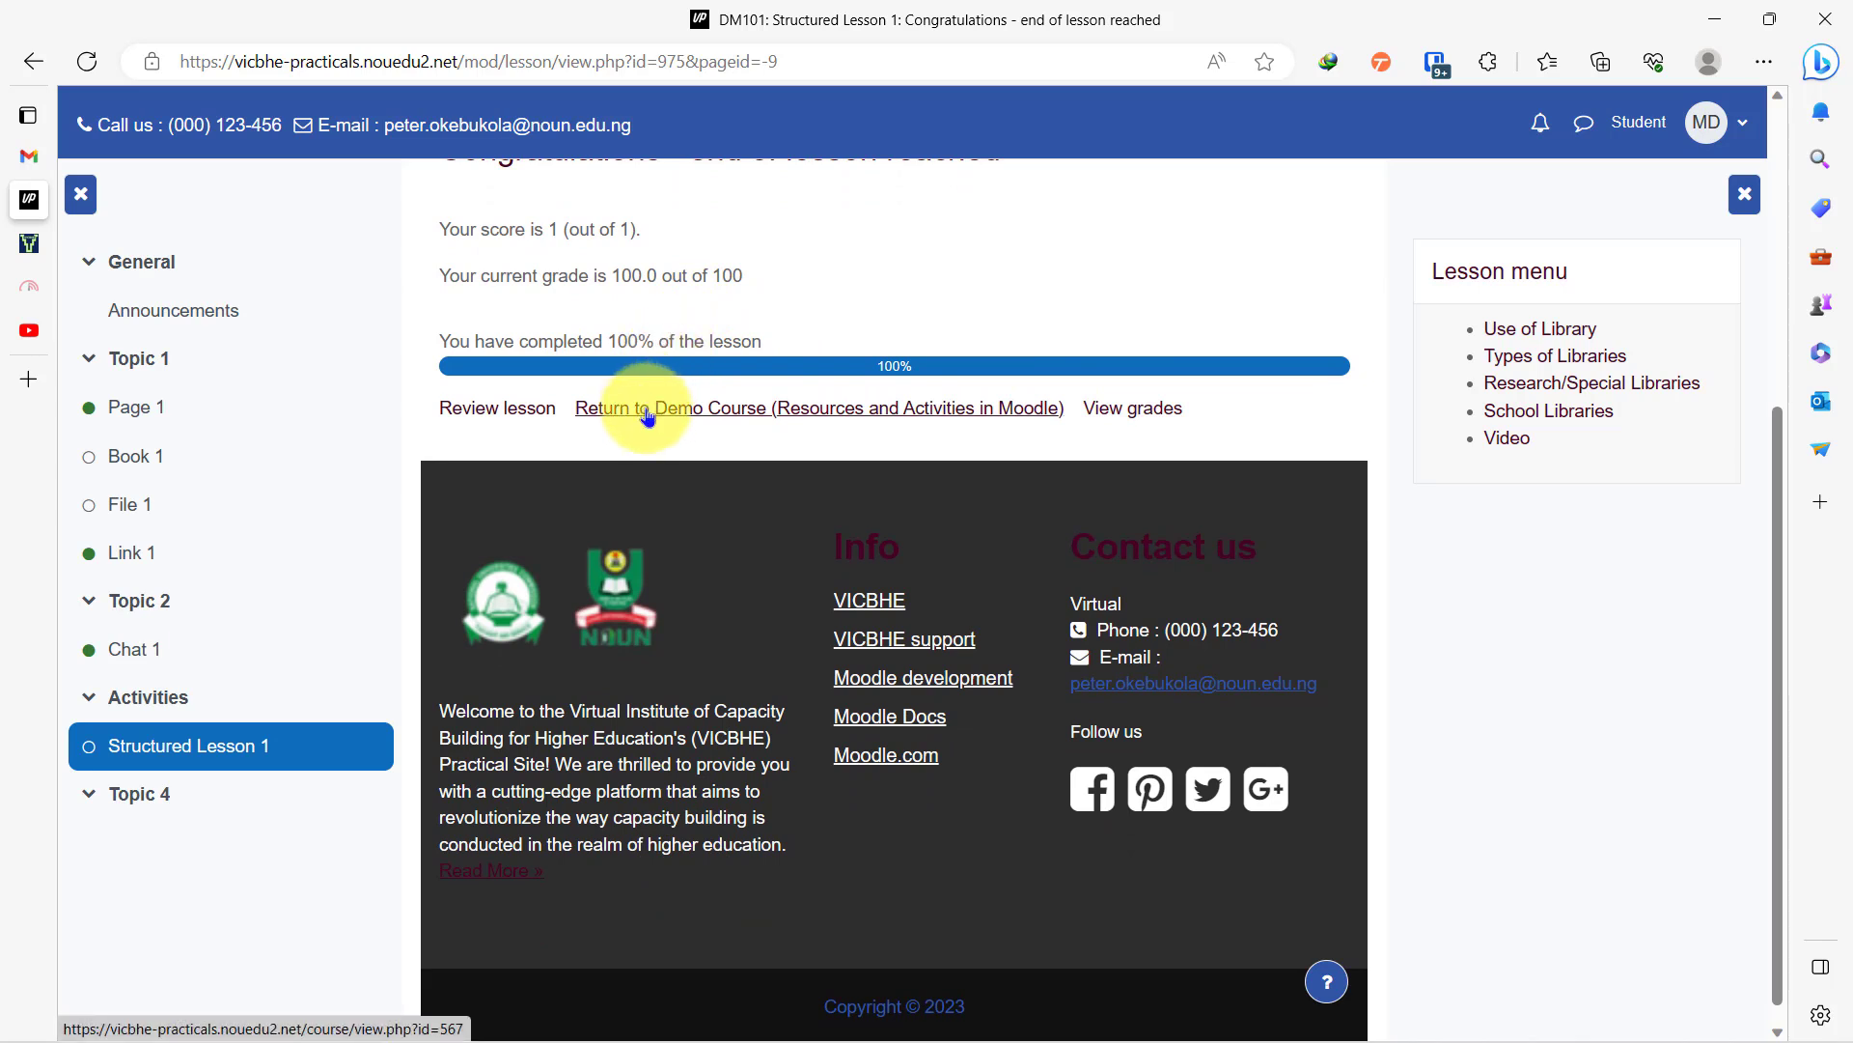
{"action": "left_click", "coordinate": [703, 409]}
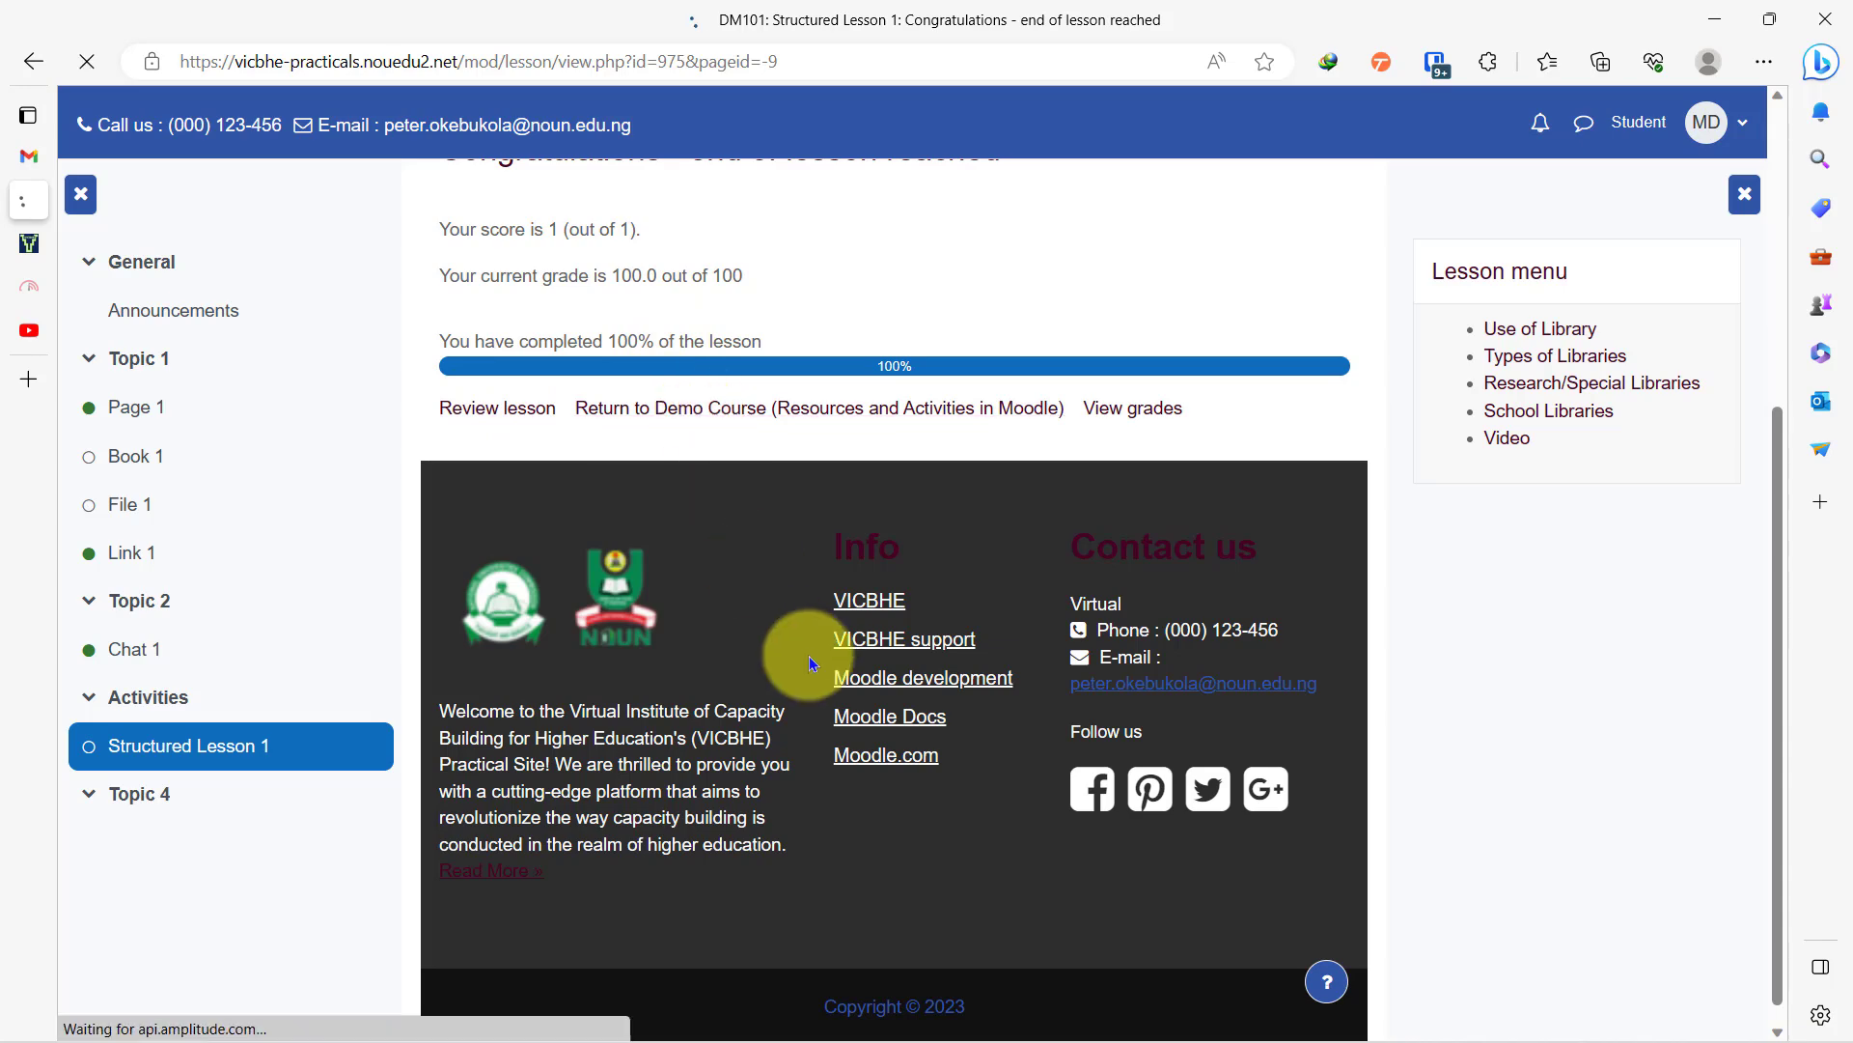
{"action": "scroll", "coordinate": [813, 647], "scroll_direction": "down", "scroll_amount": 10}
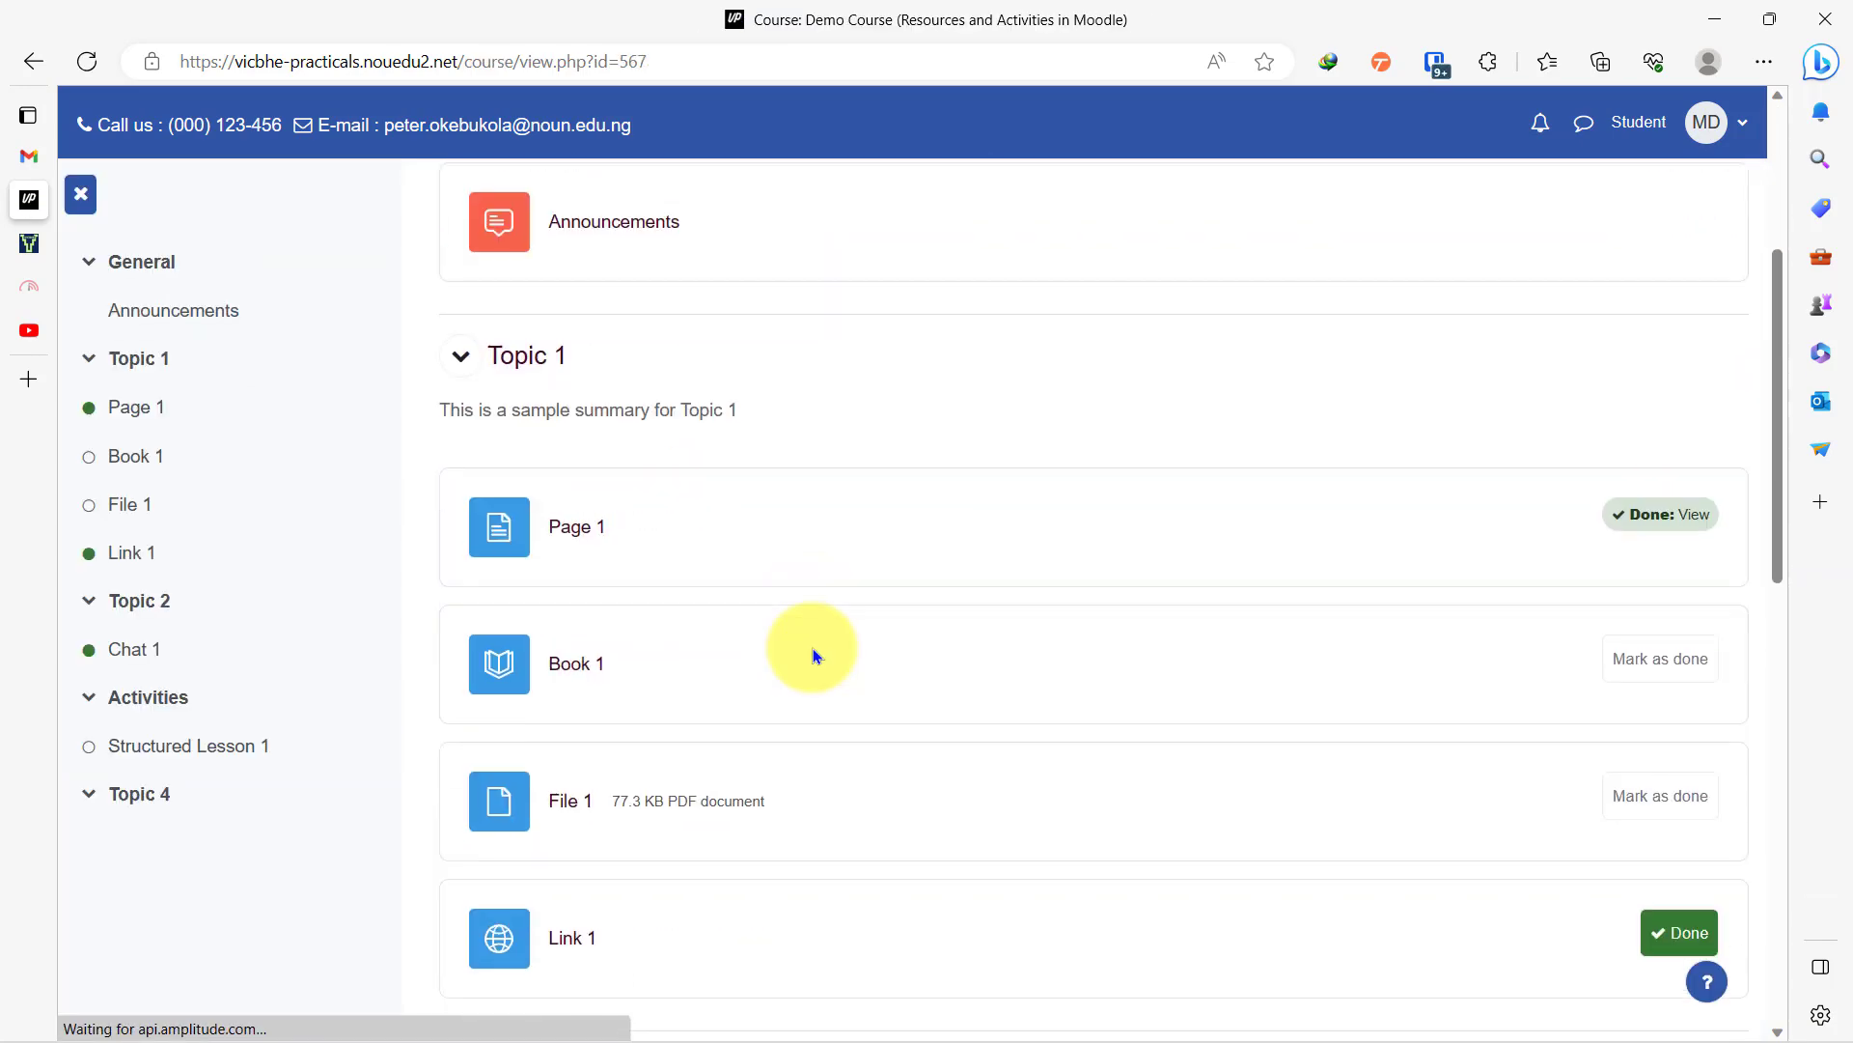
{"action": "scroll", "coordinate": [1729, 473], "scroll_direction": "up", "scroll_amount": 4}
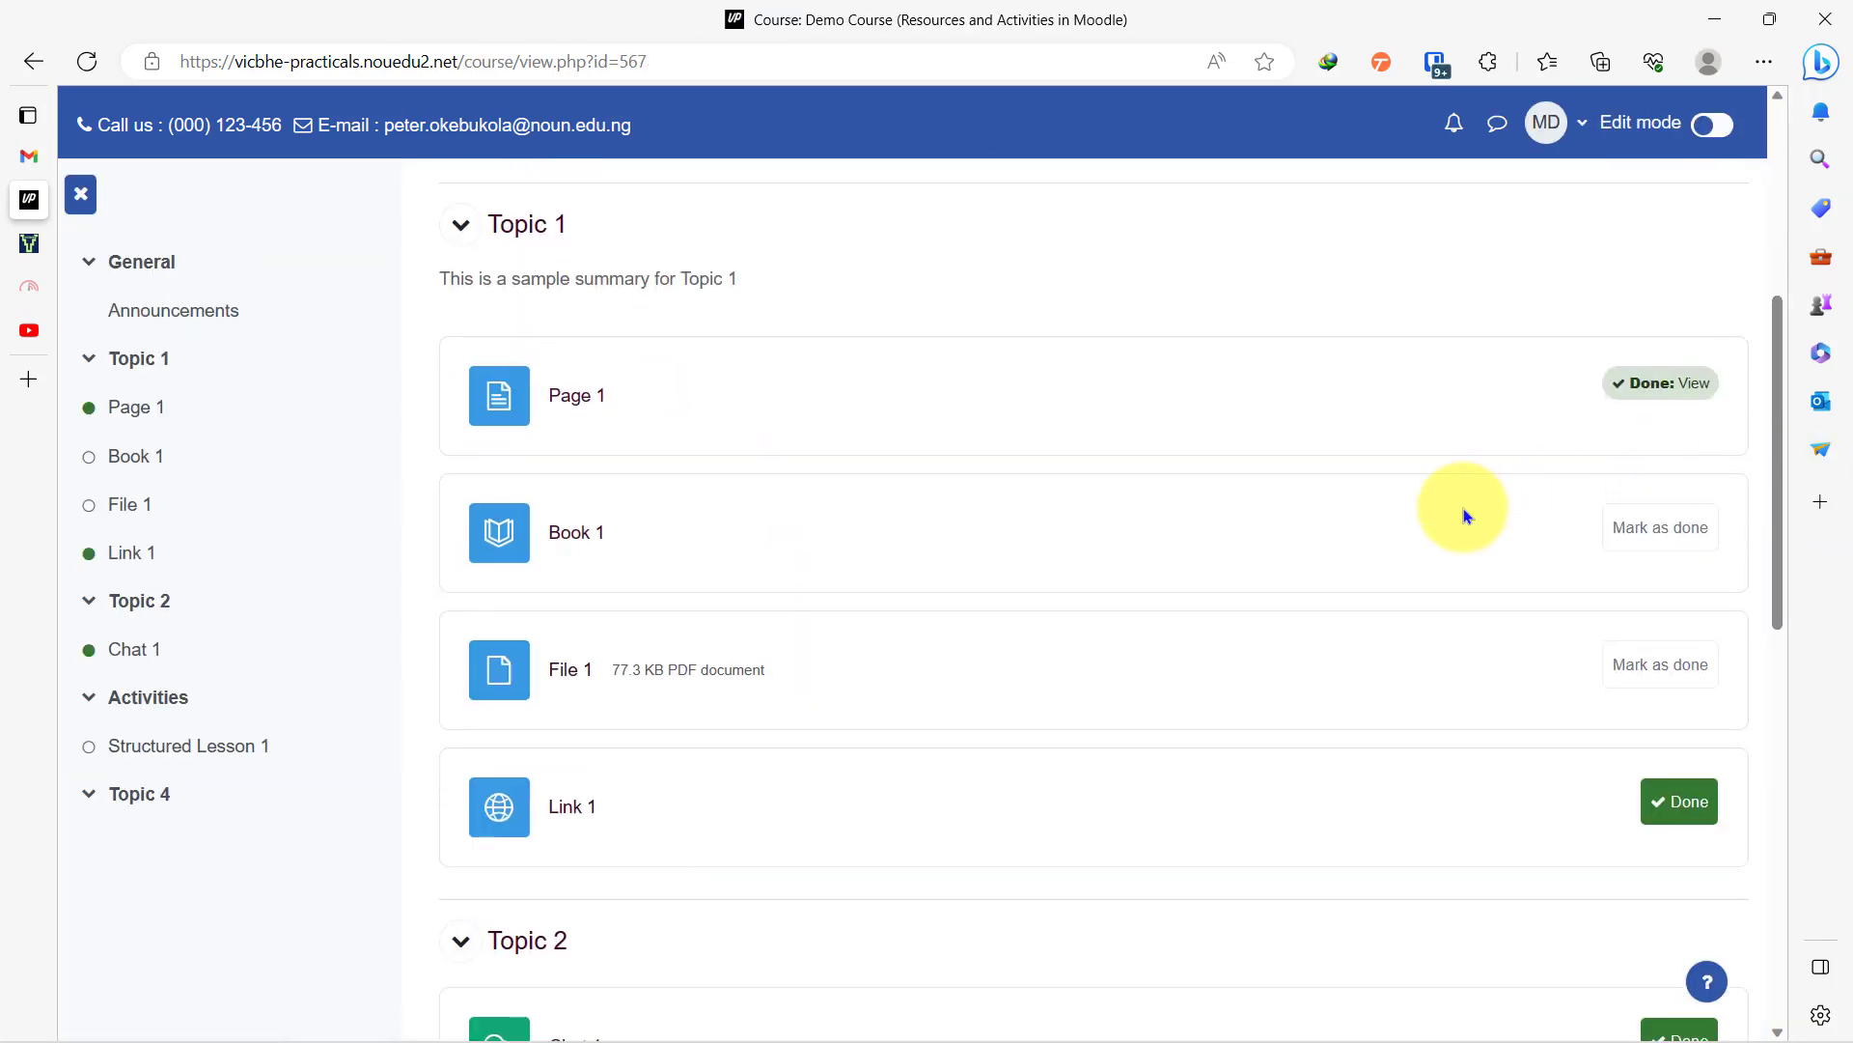